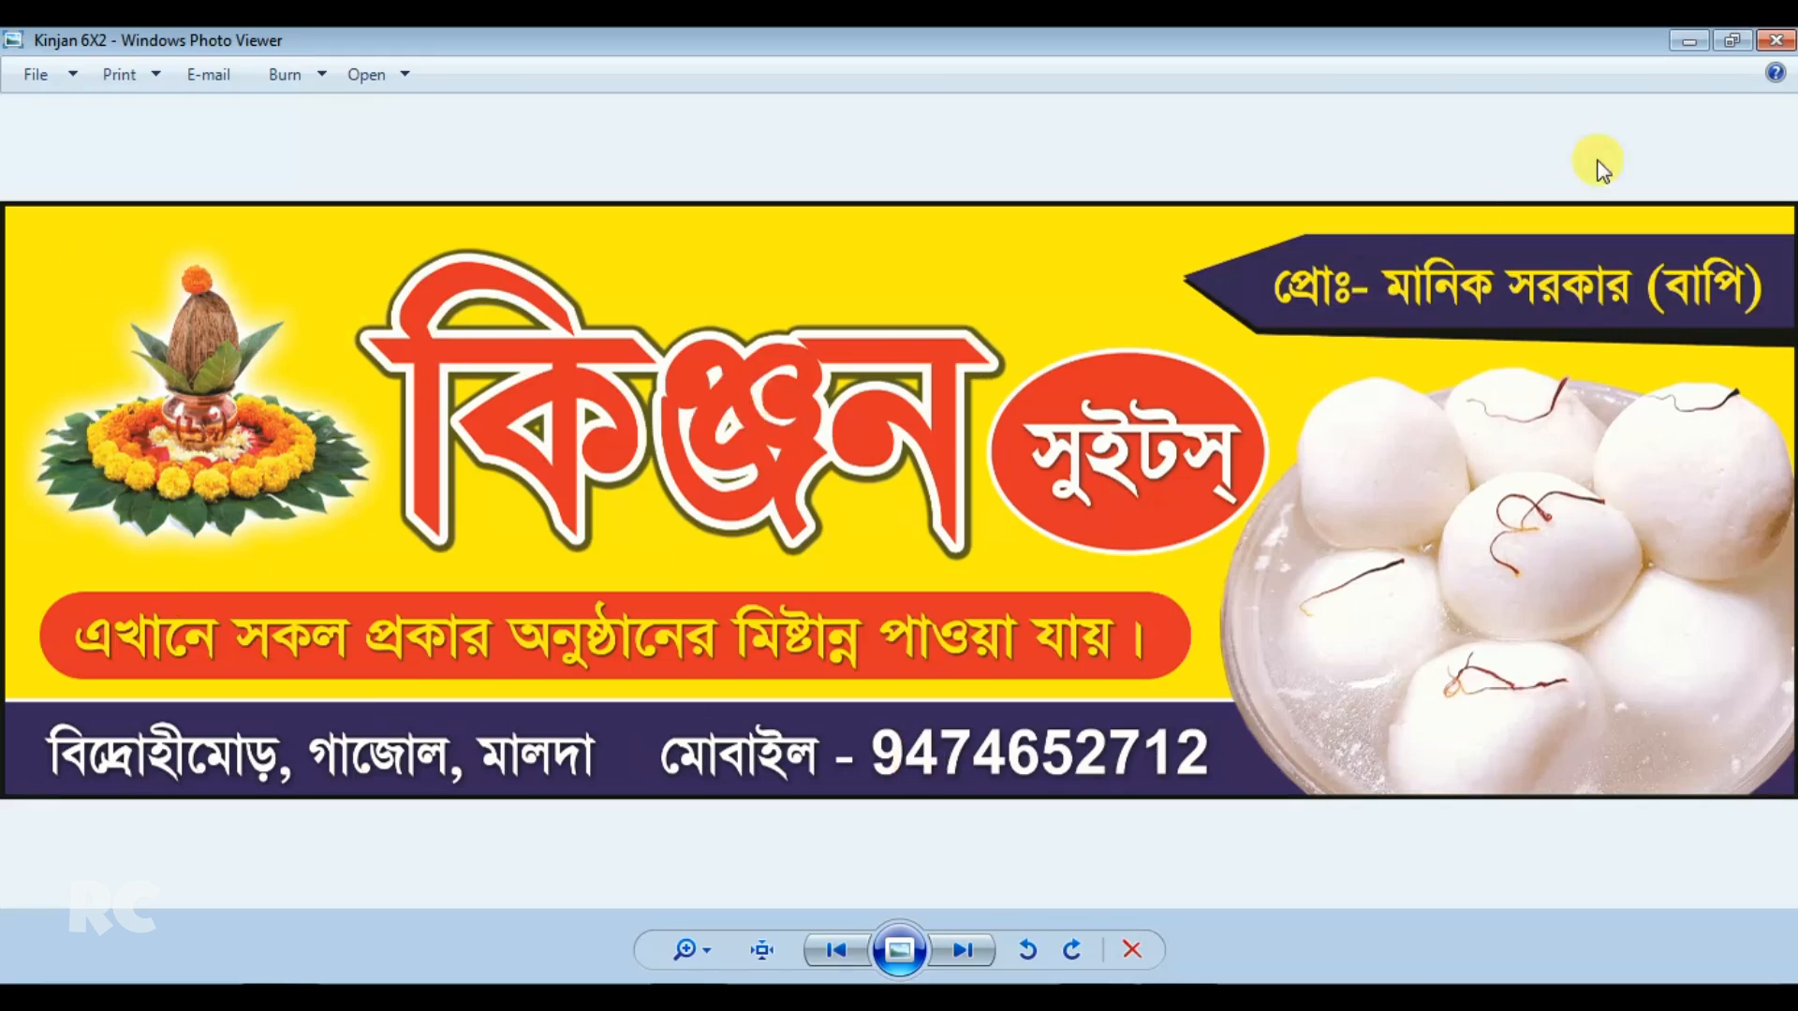
Close the banner preview and switch to Photoshop
click(1776, 41)
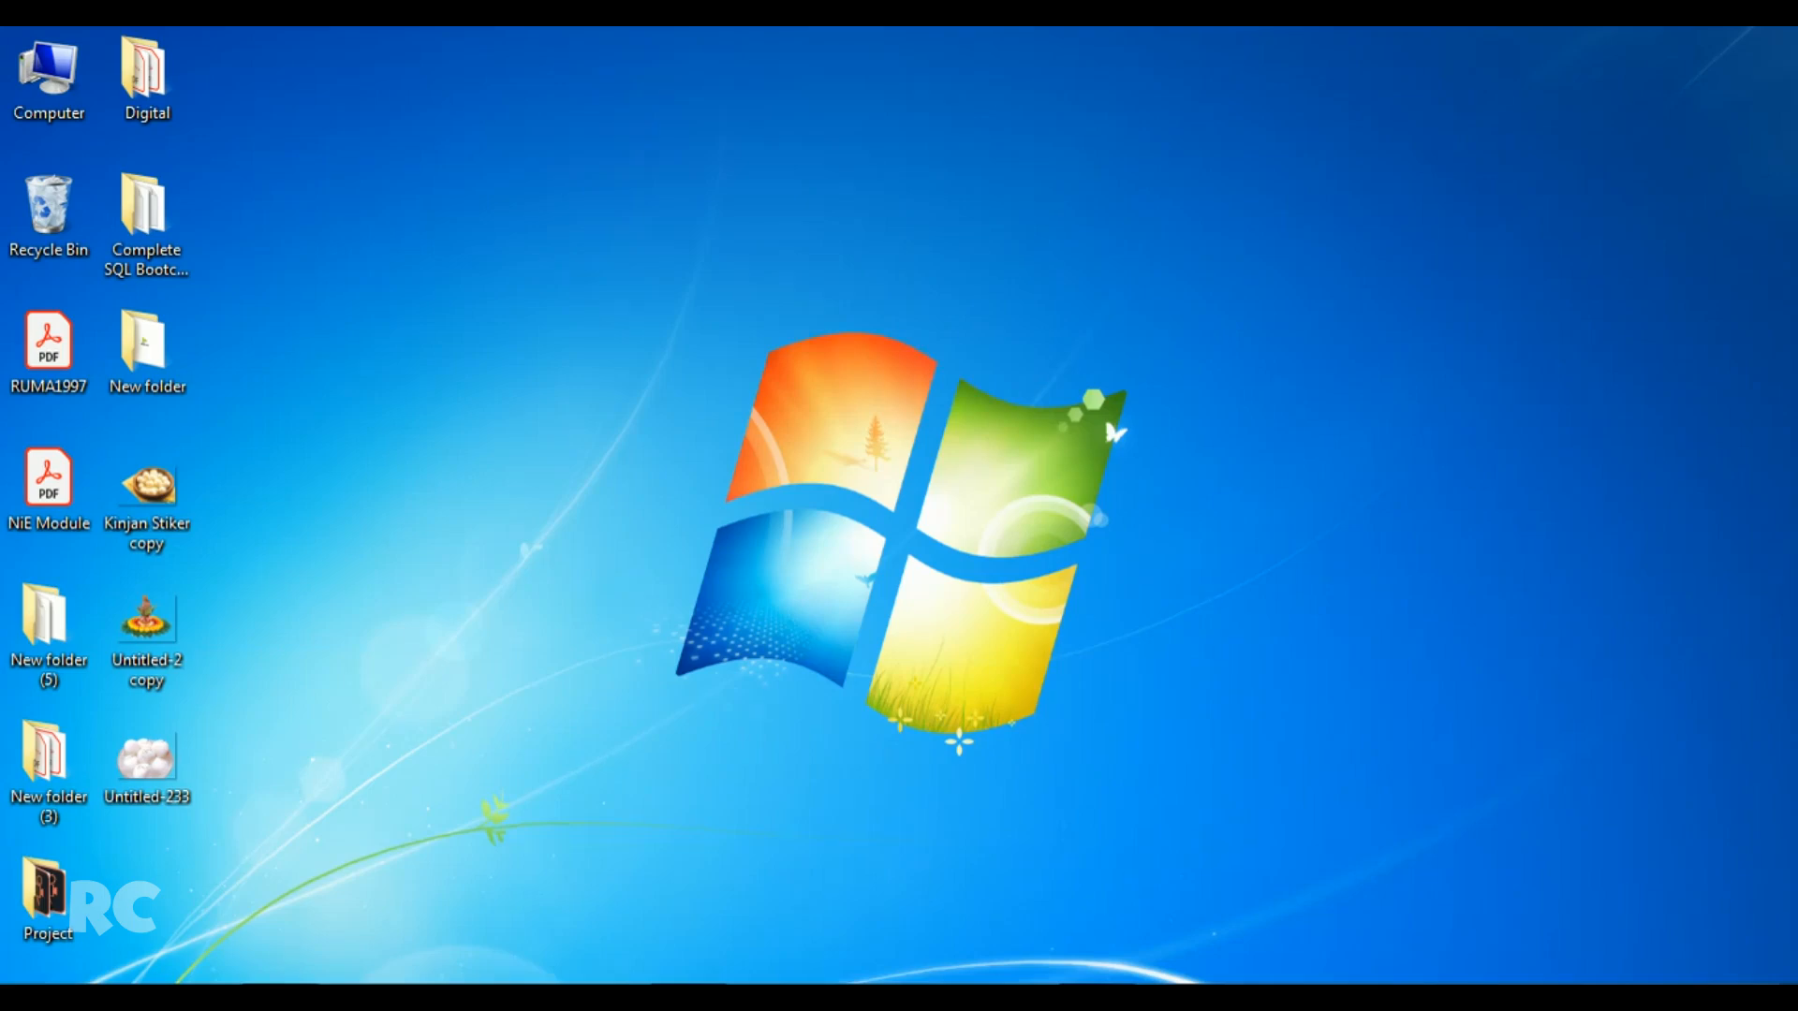
mouse_move(281, 999)
click(281, 998)
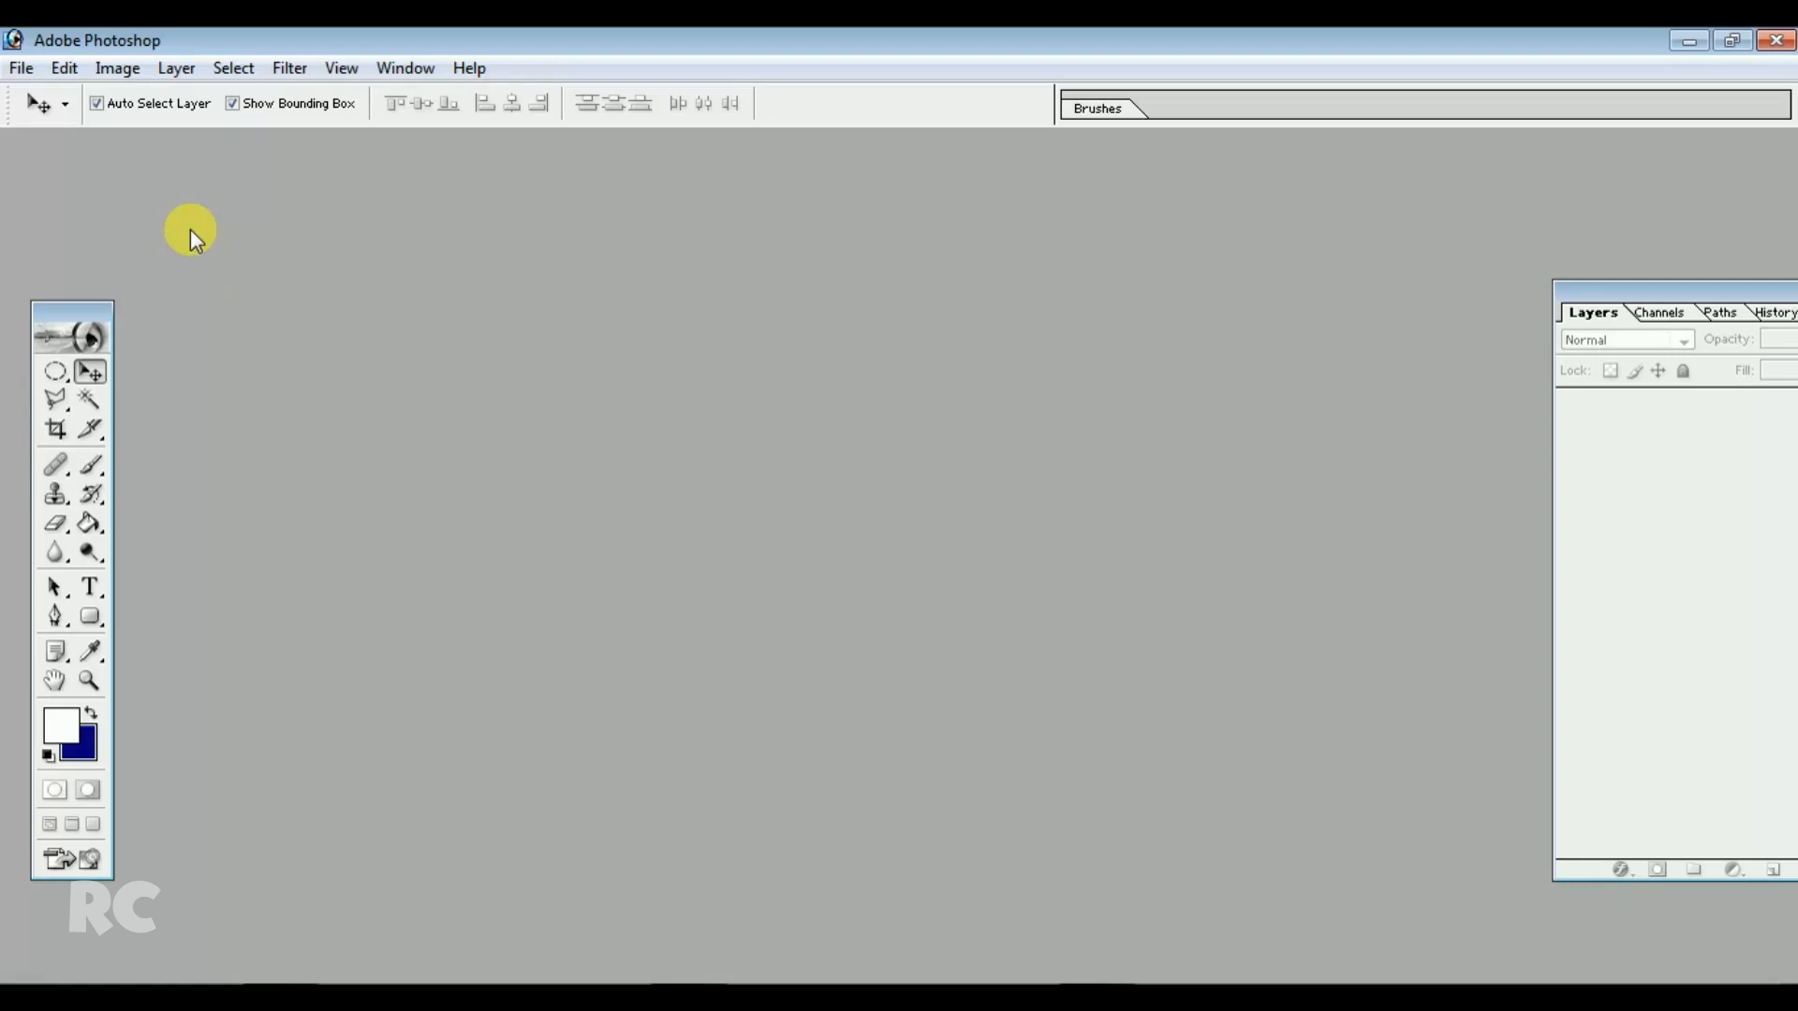
Start a new document and set its width to 72 inches
click(22, 71)
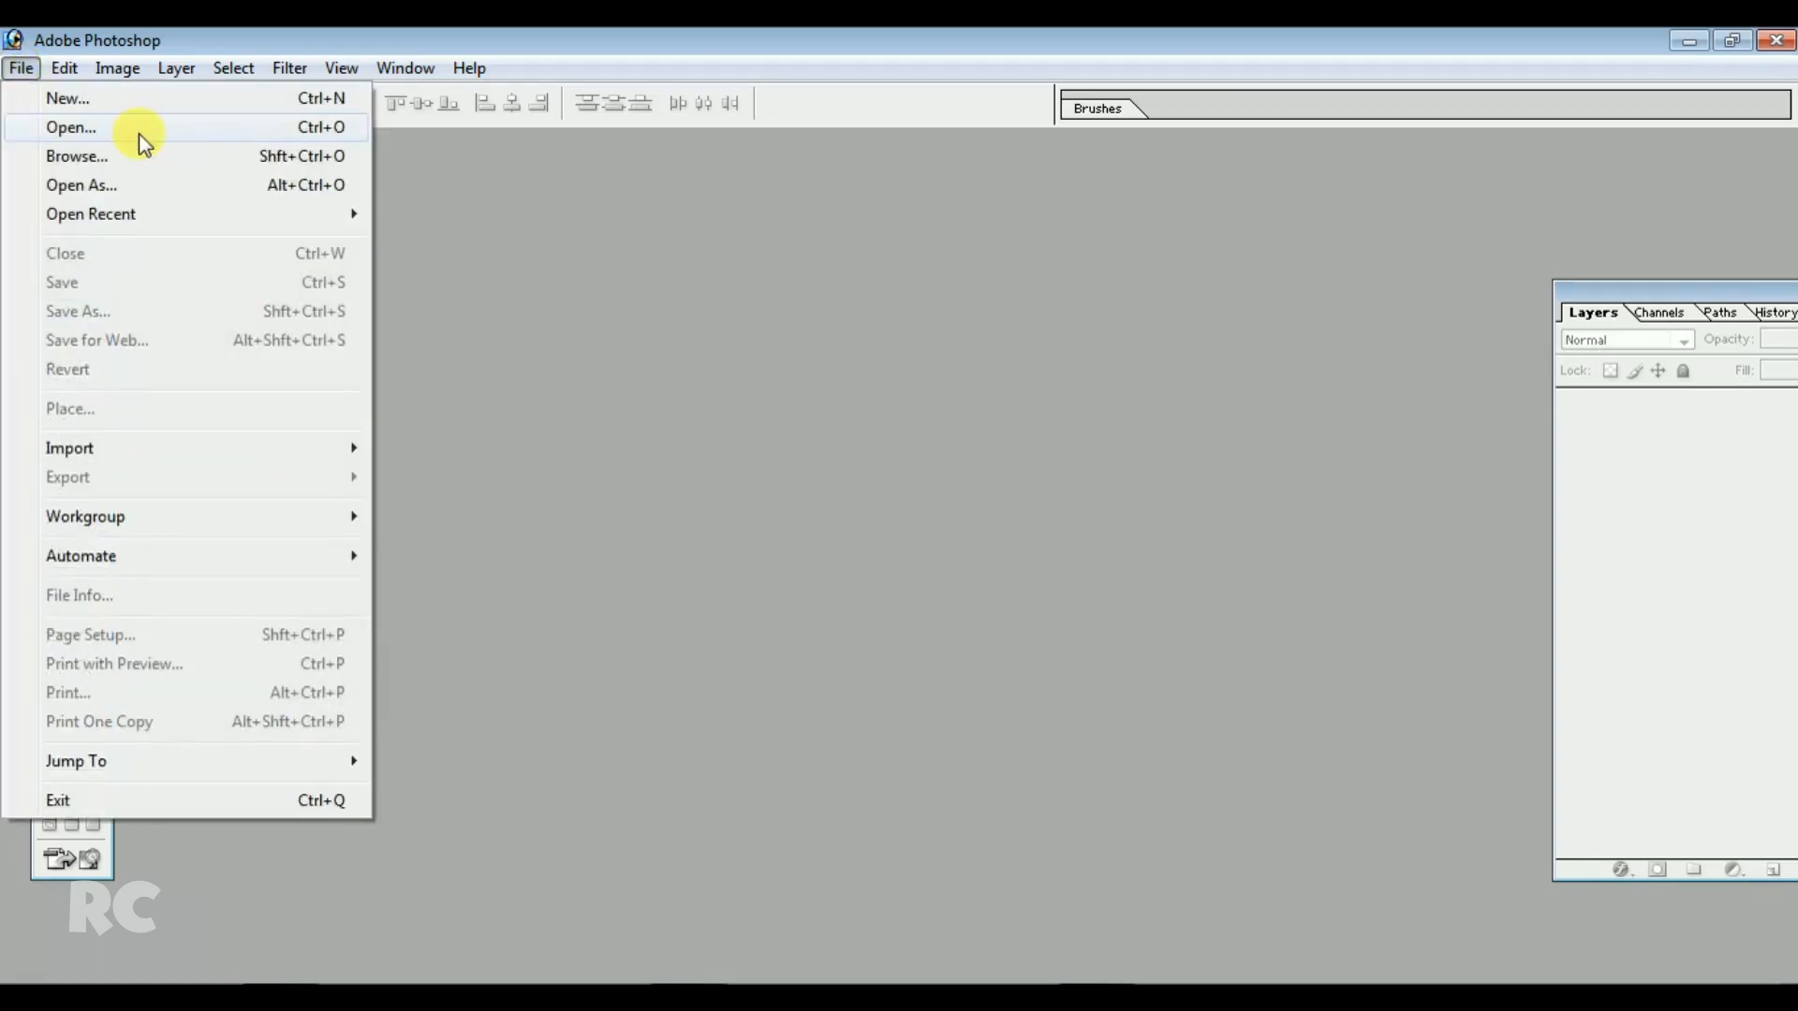
click(99, 101)
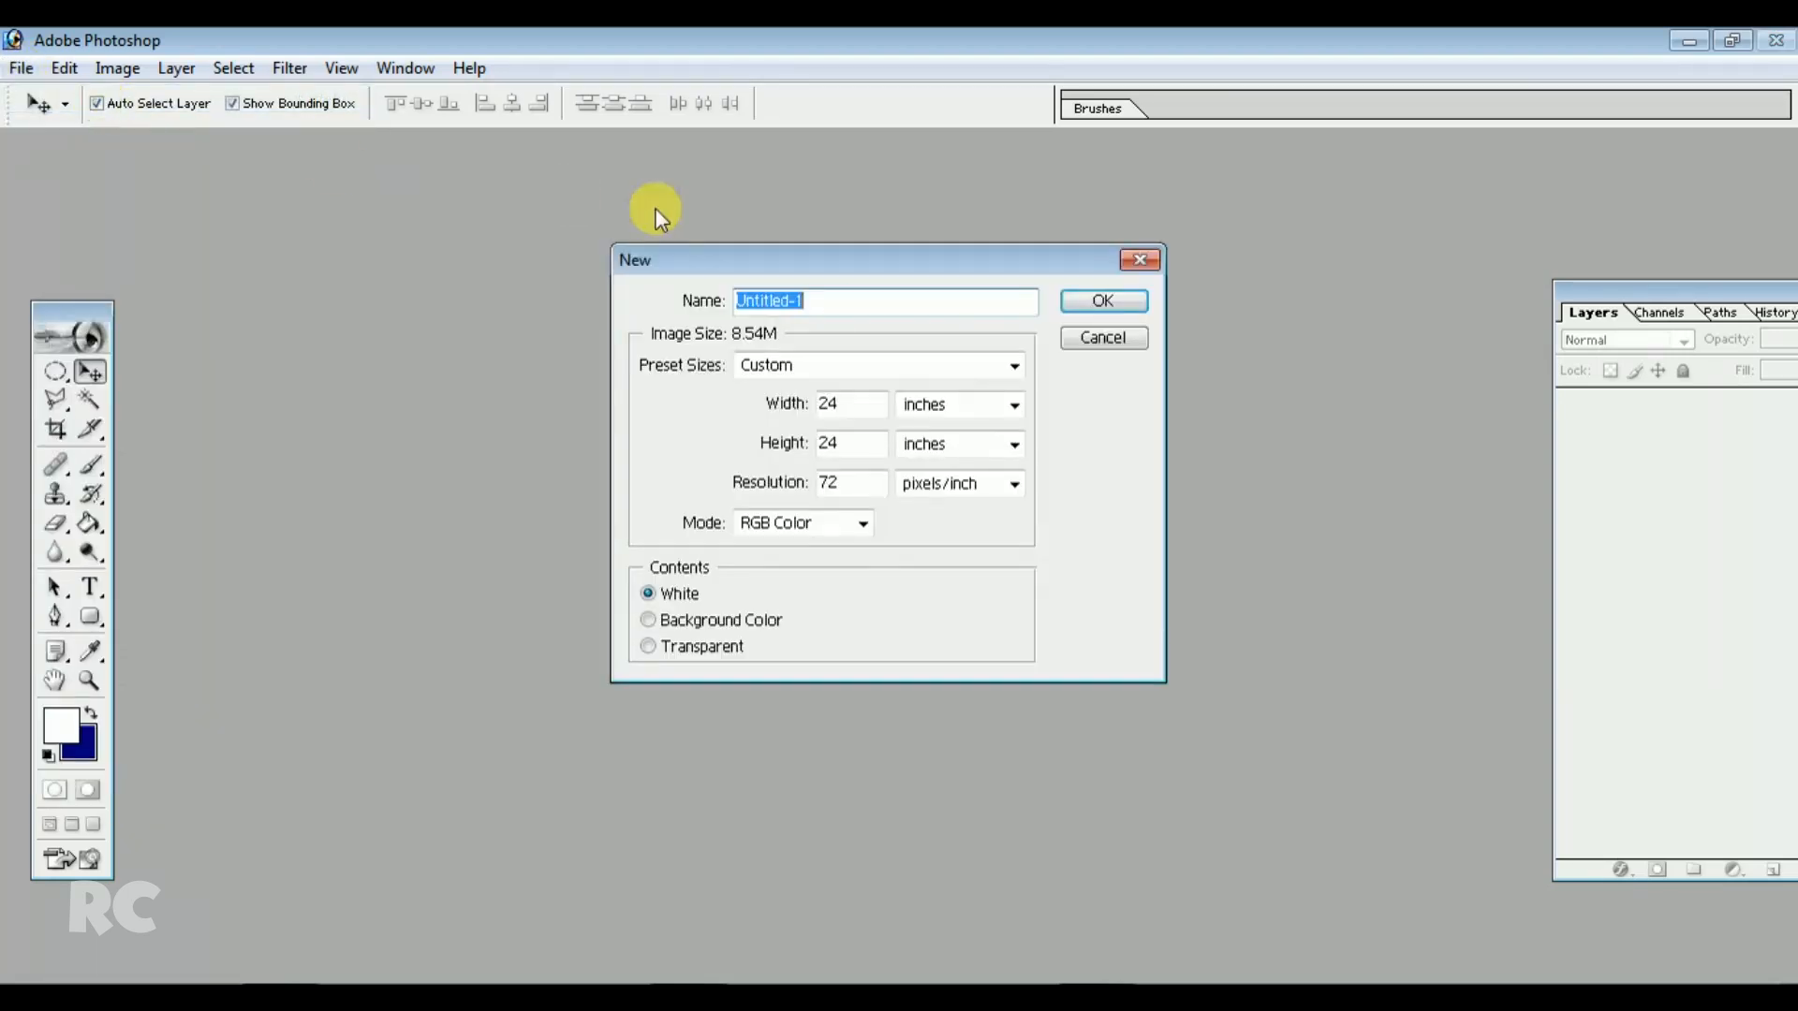
drag(847, 259, 791, 223)
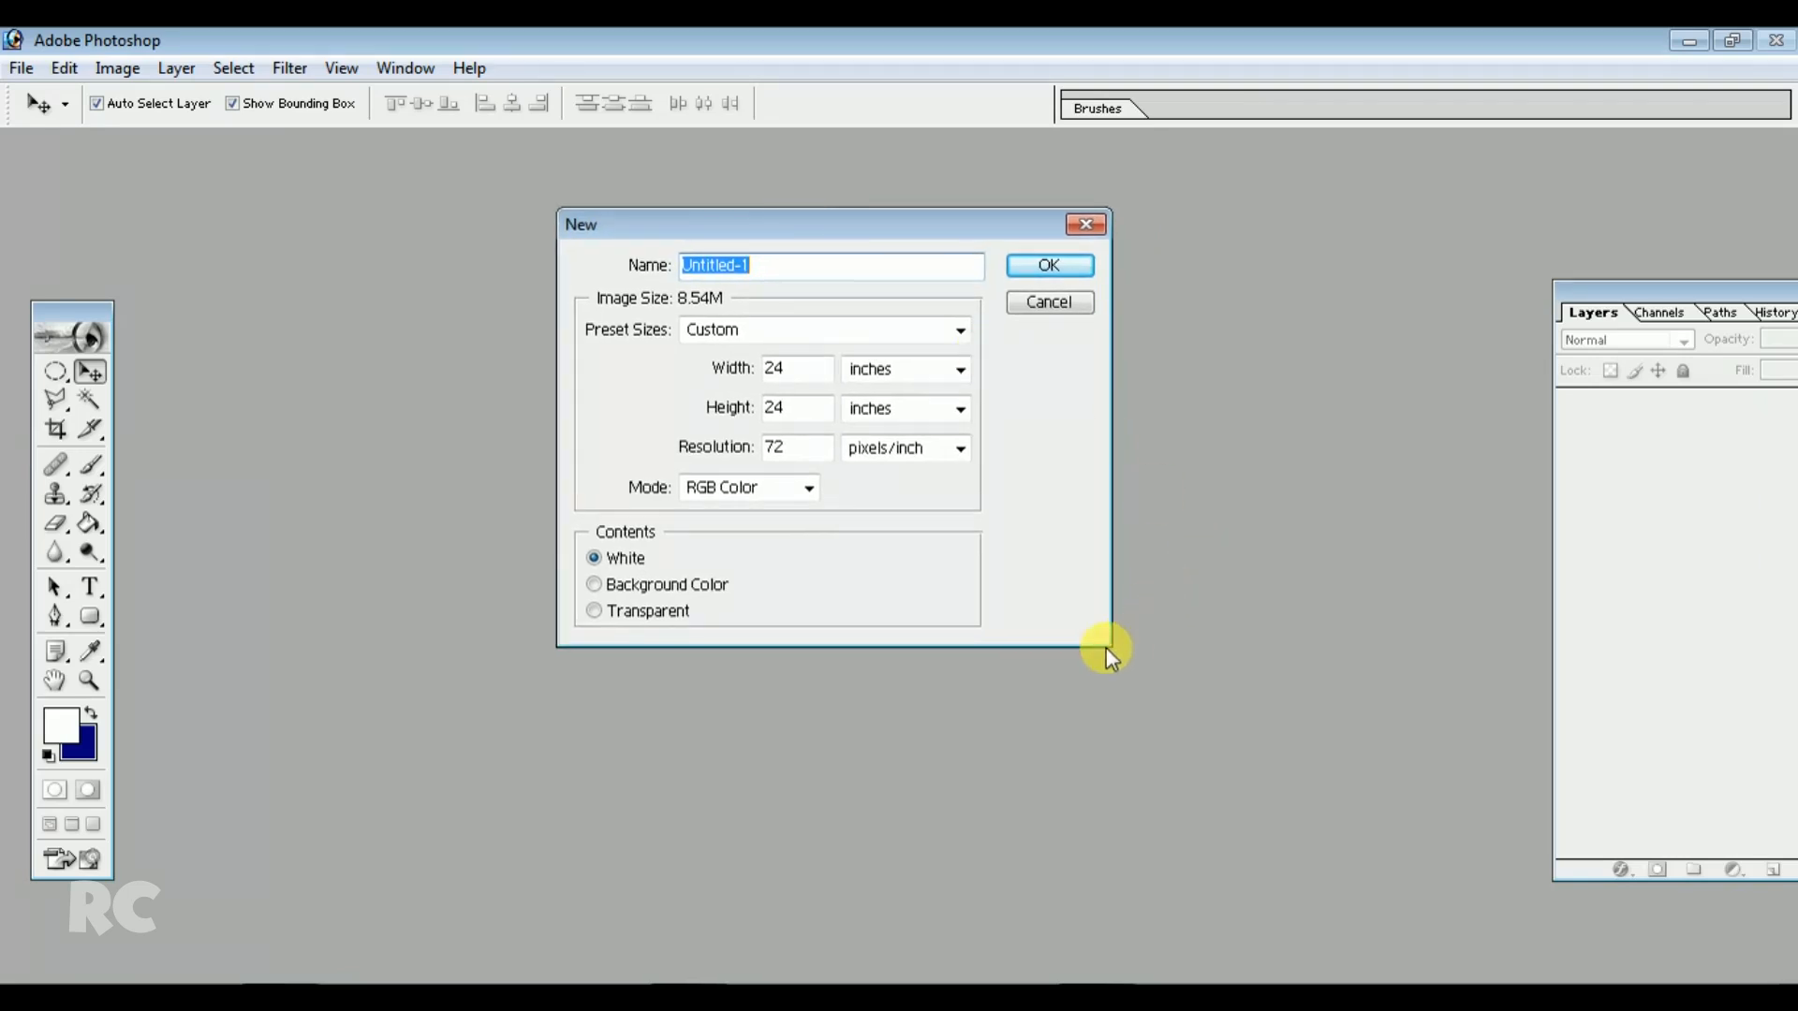
drag(908, 213, 1073, 273)
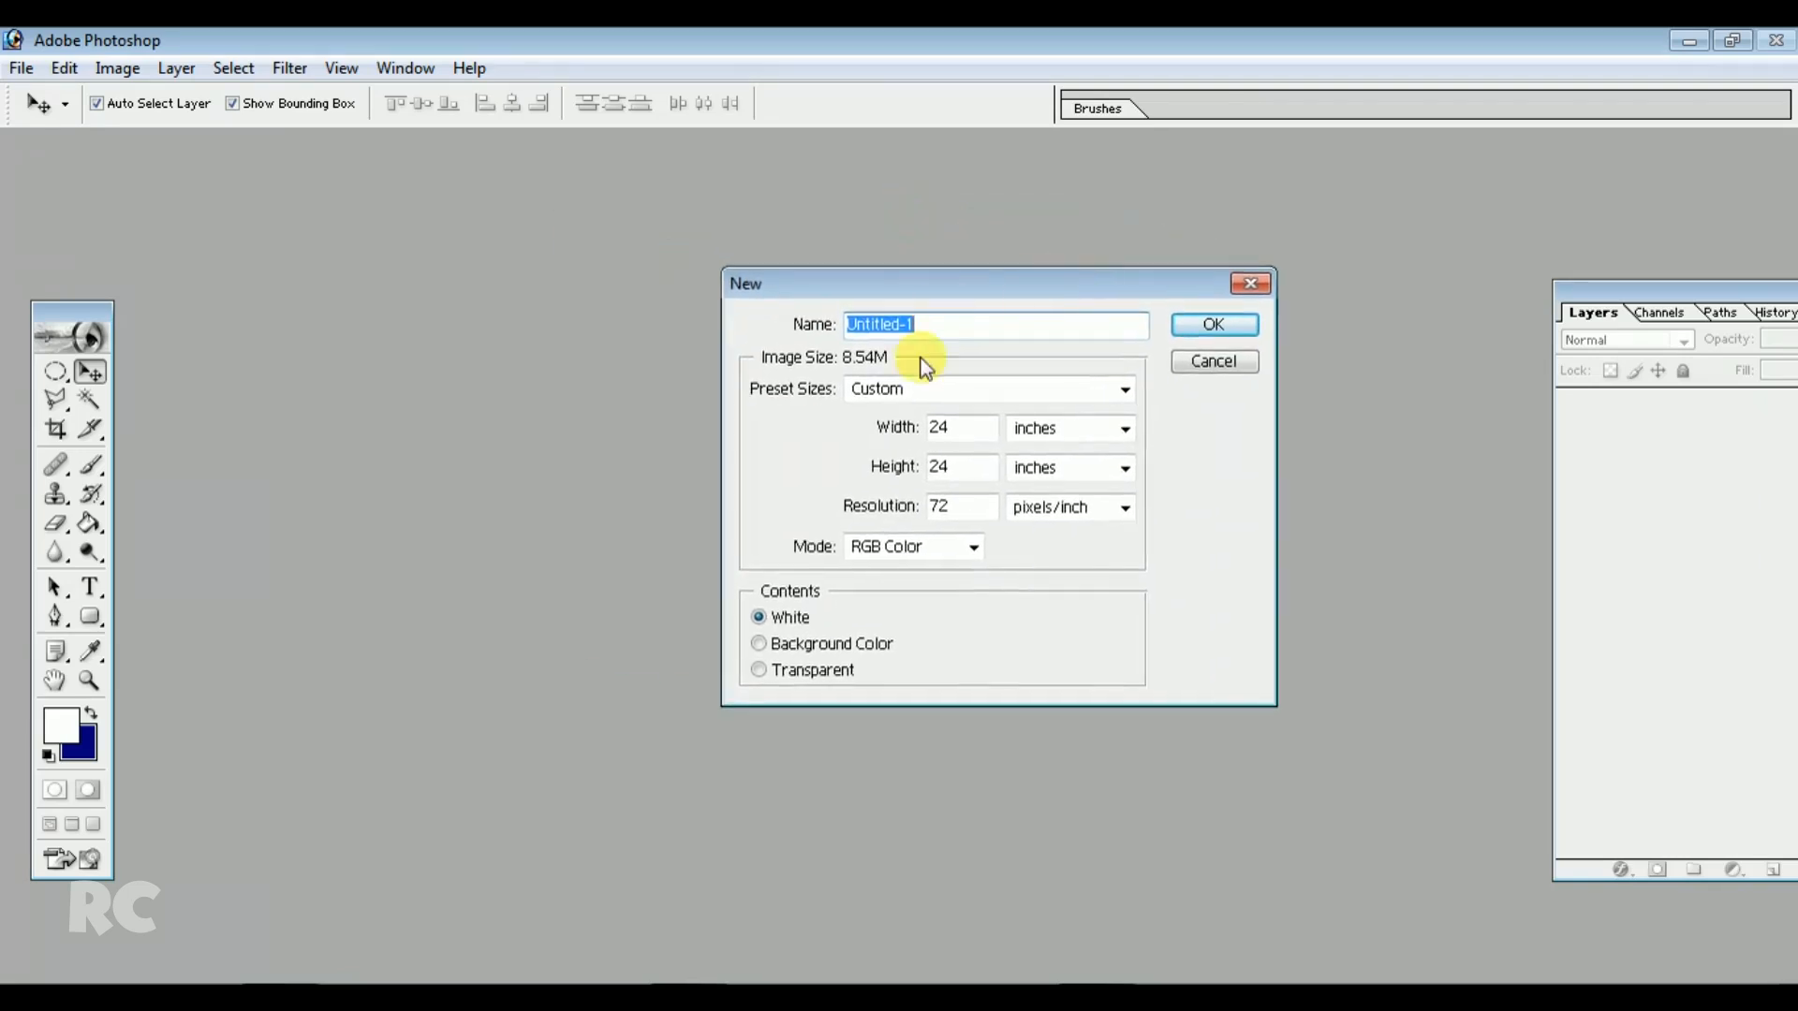
click(966, 425)
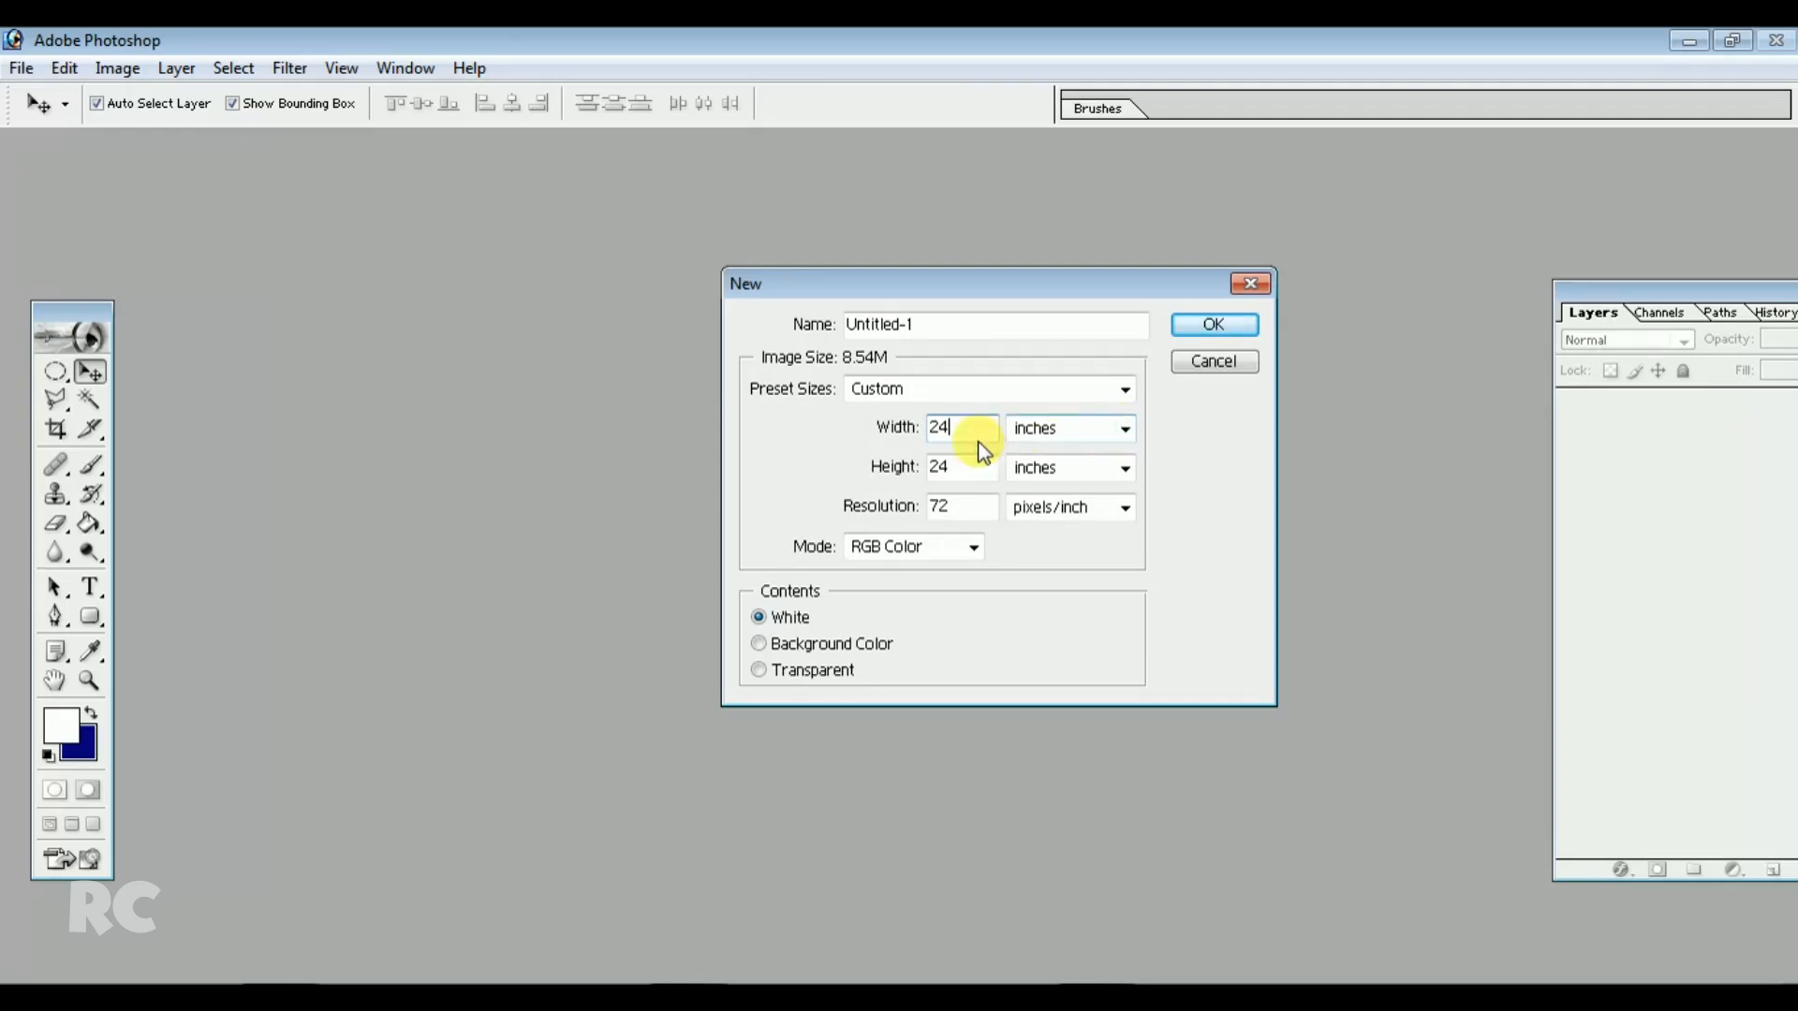
drag(962, 428, 890, 430)
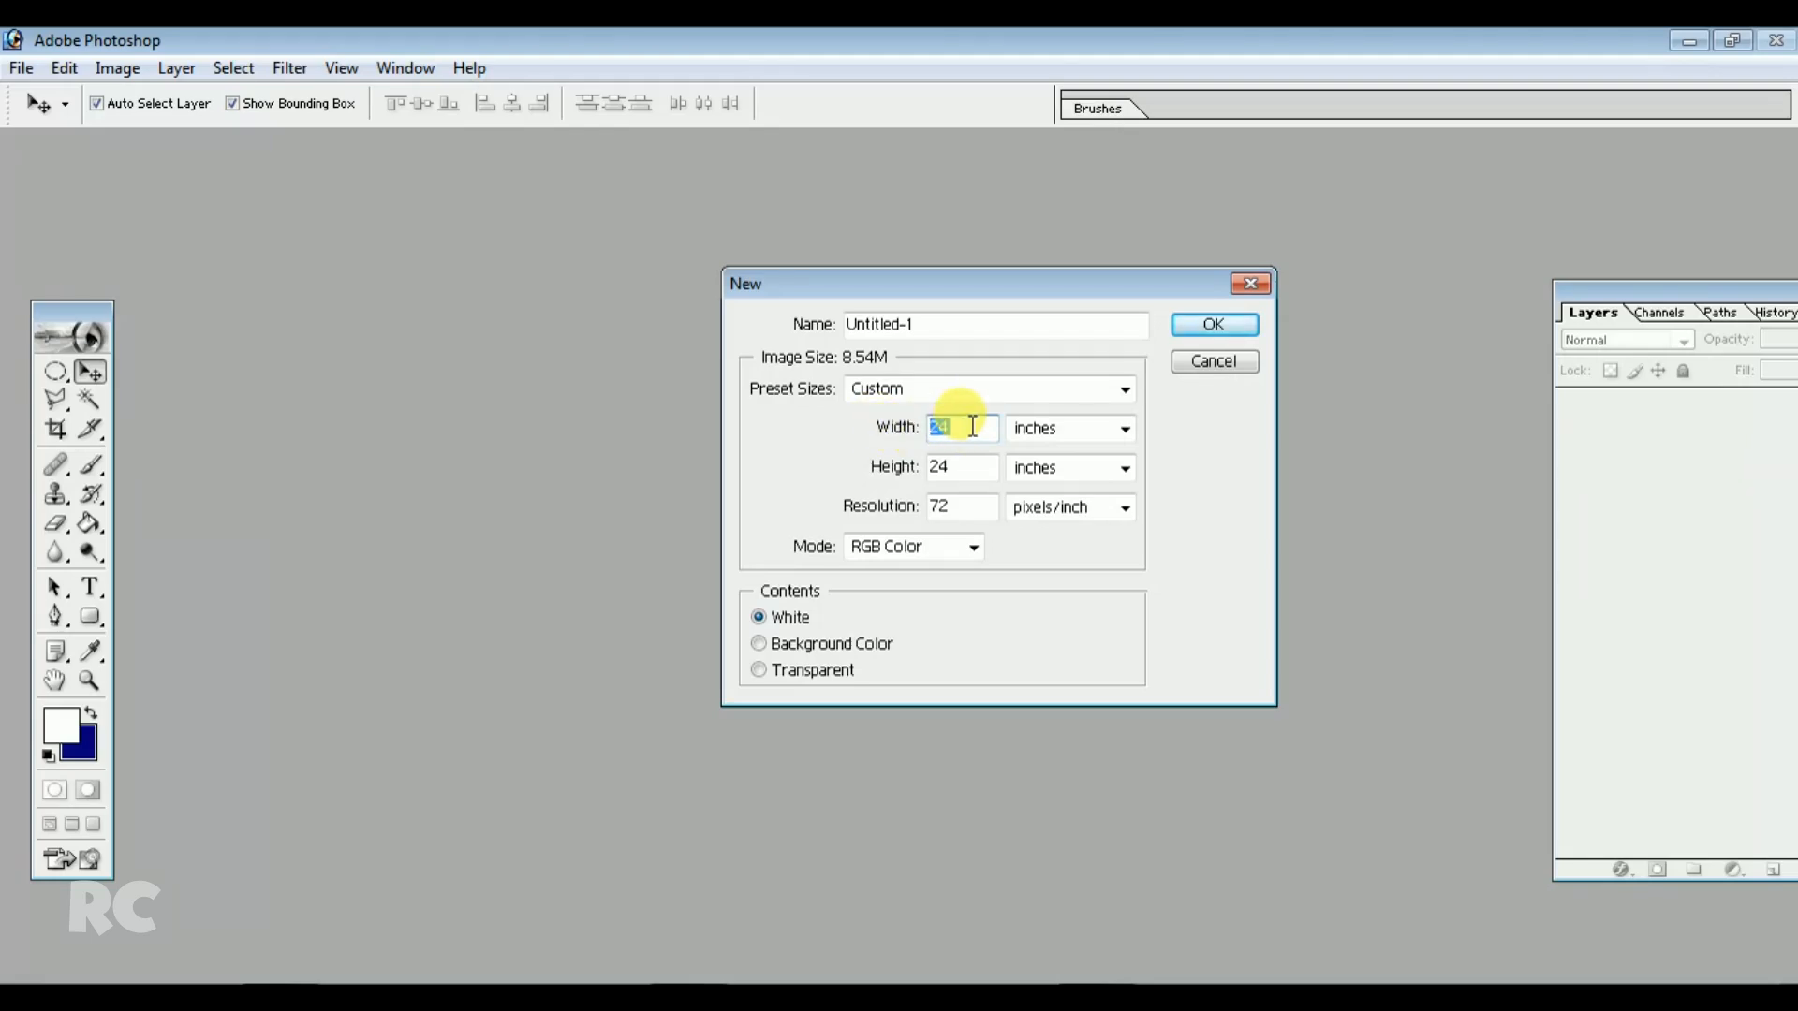
text(7)
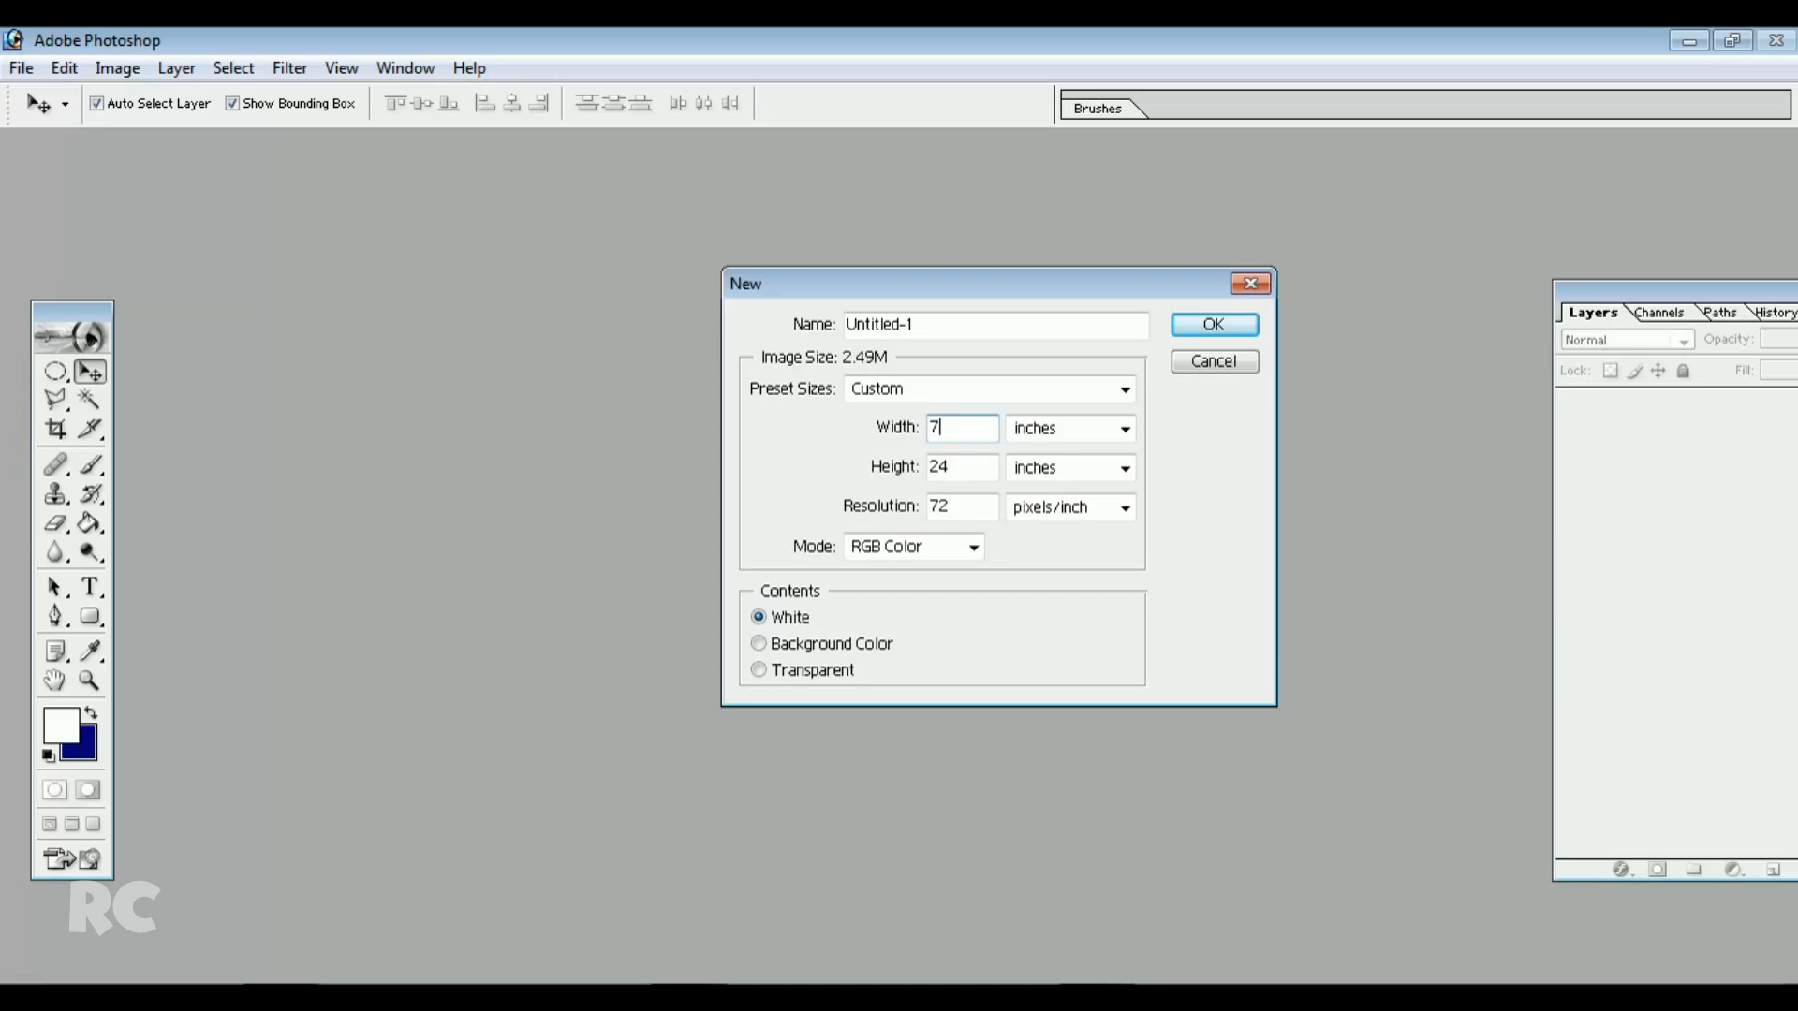
Set the new document's colour mode to CMYK Color and create the document
click(967, 468)
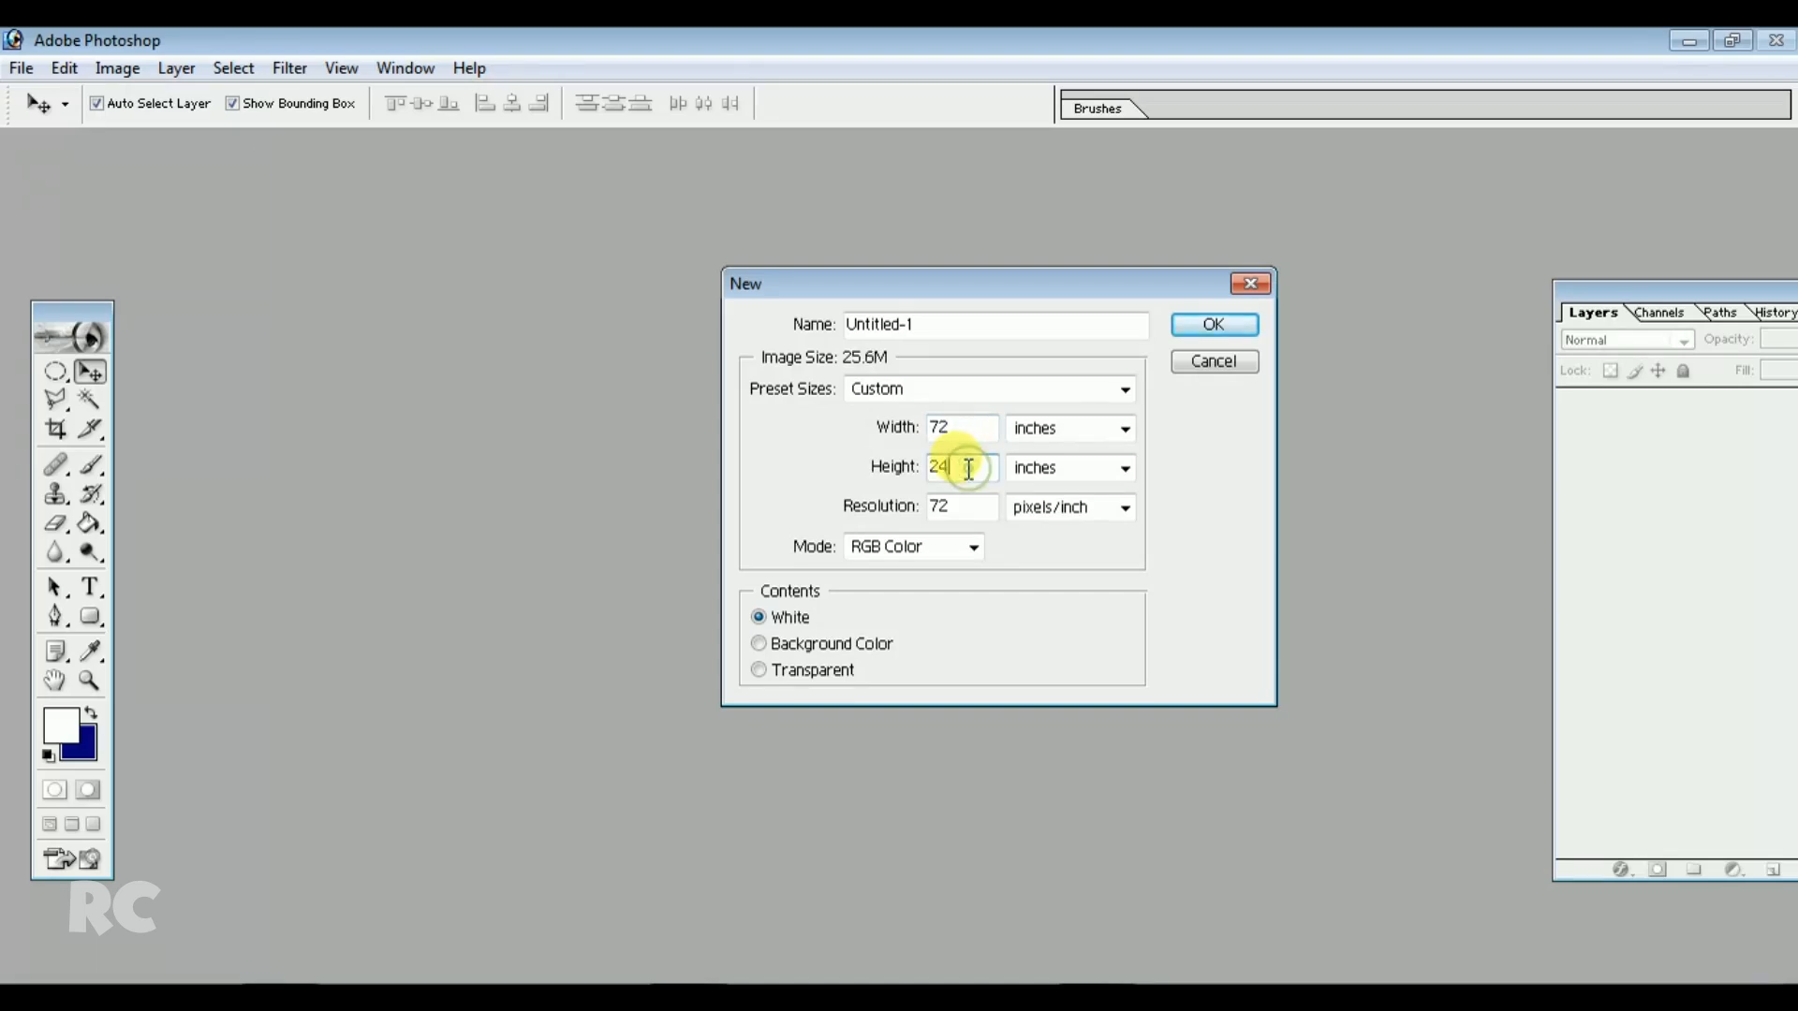
drag(958, 468, 929, 476)
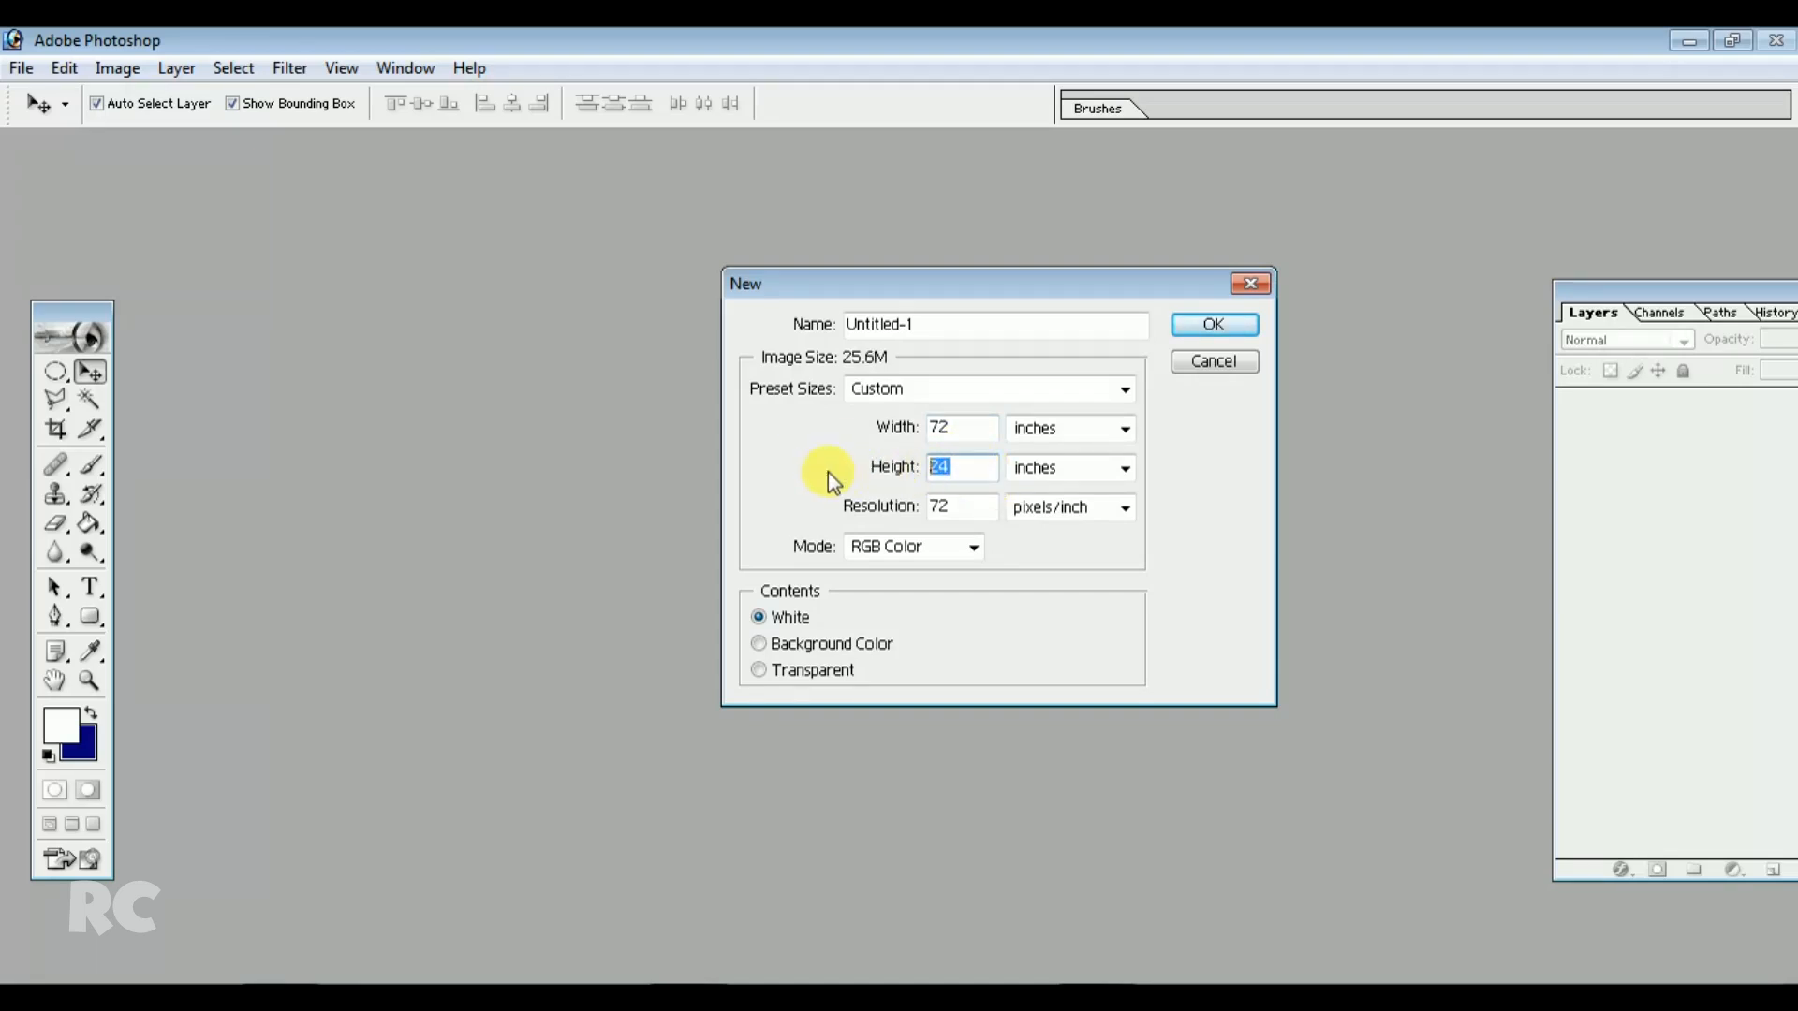
click(966, 506)
drag(971, 506, 876, 506)
click(971, 512)
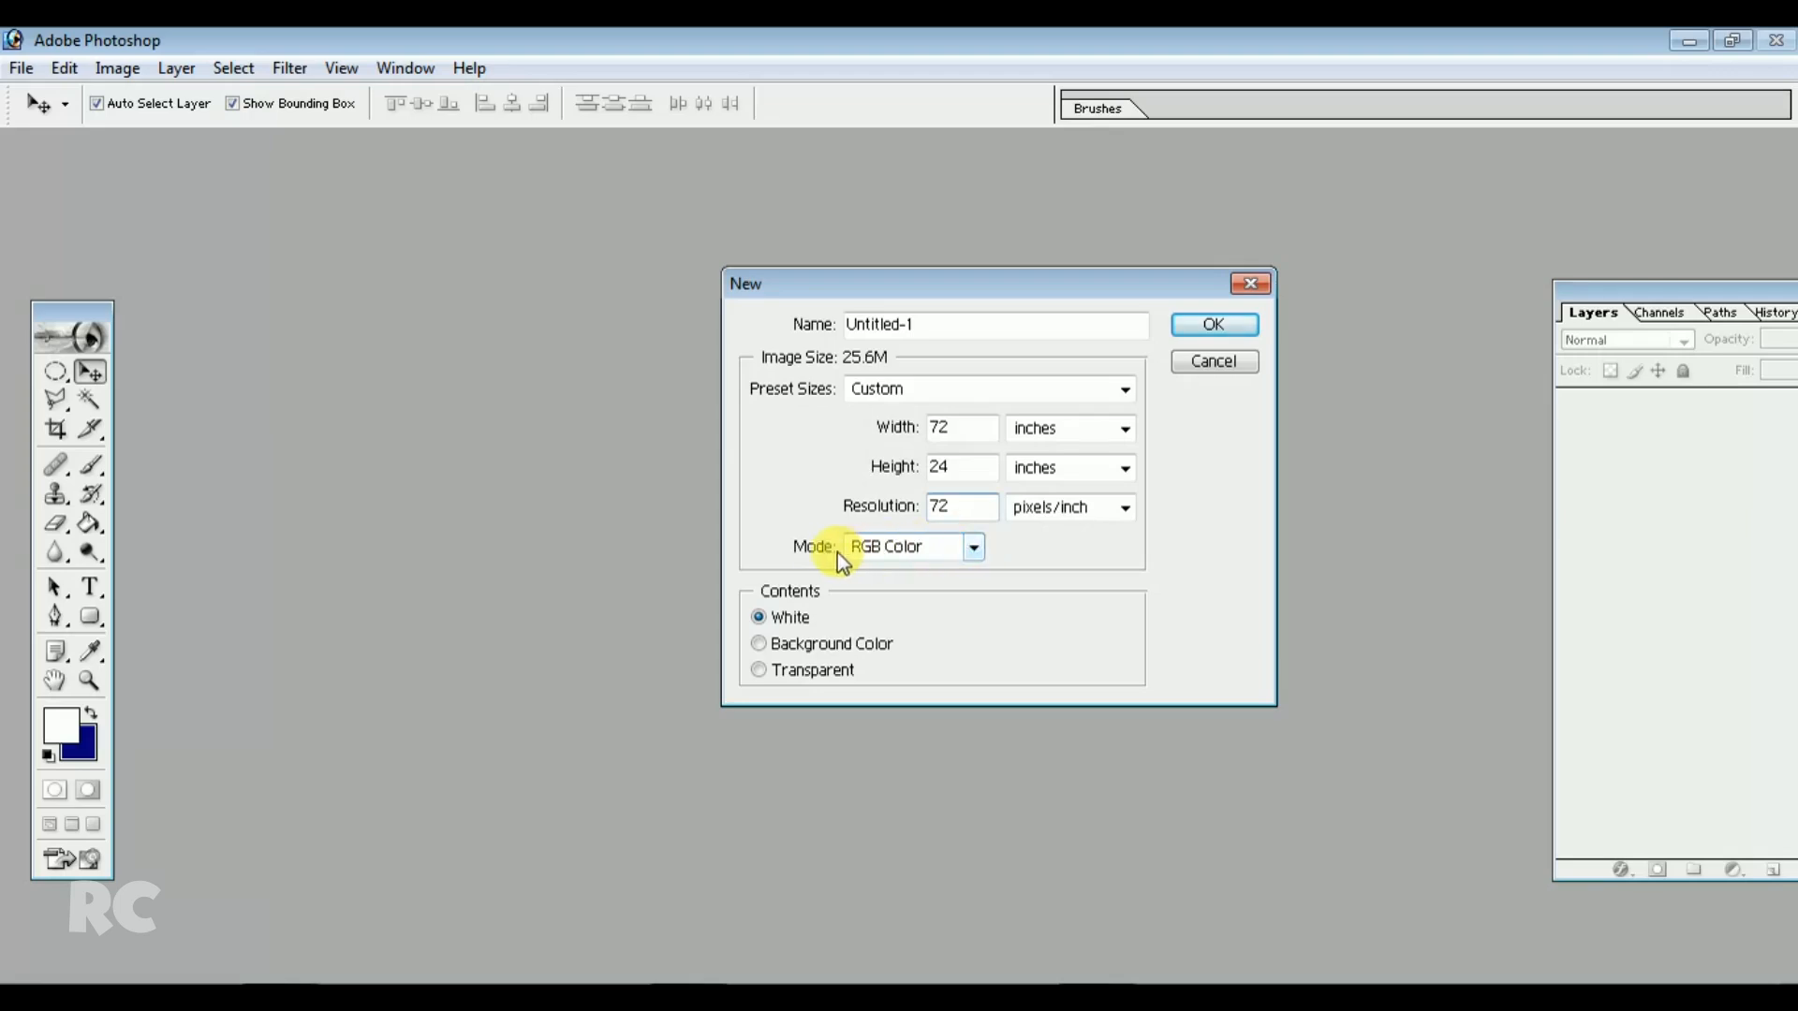
click(974, 547)
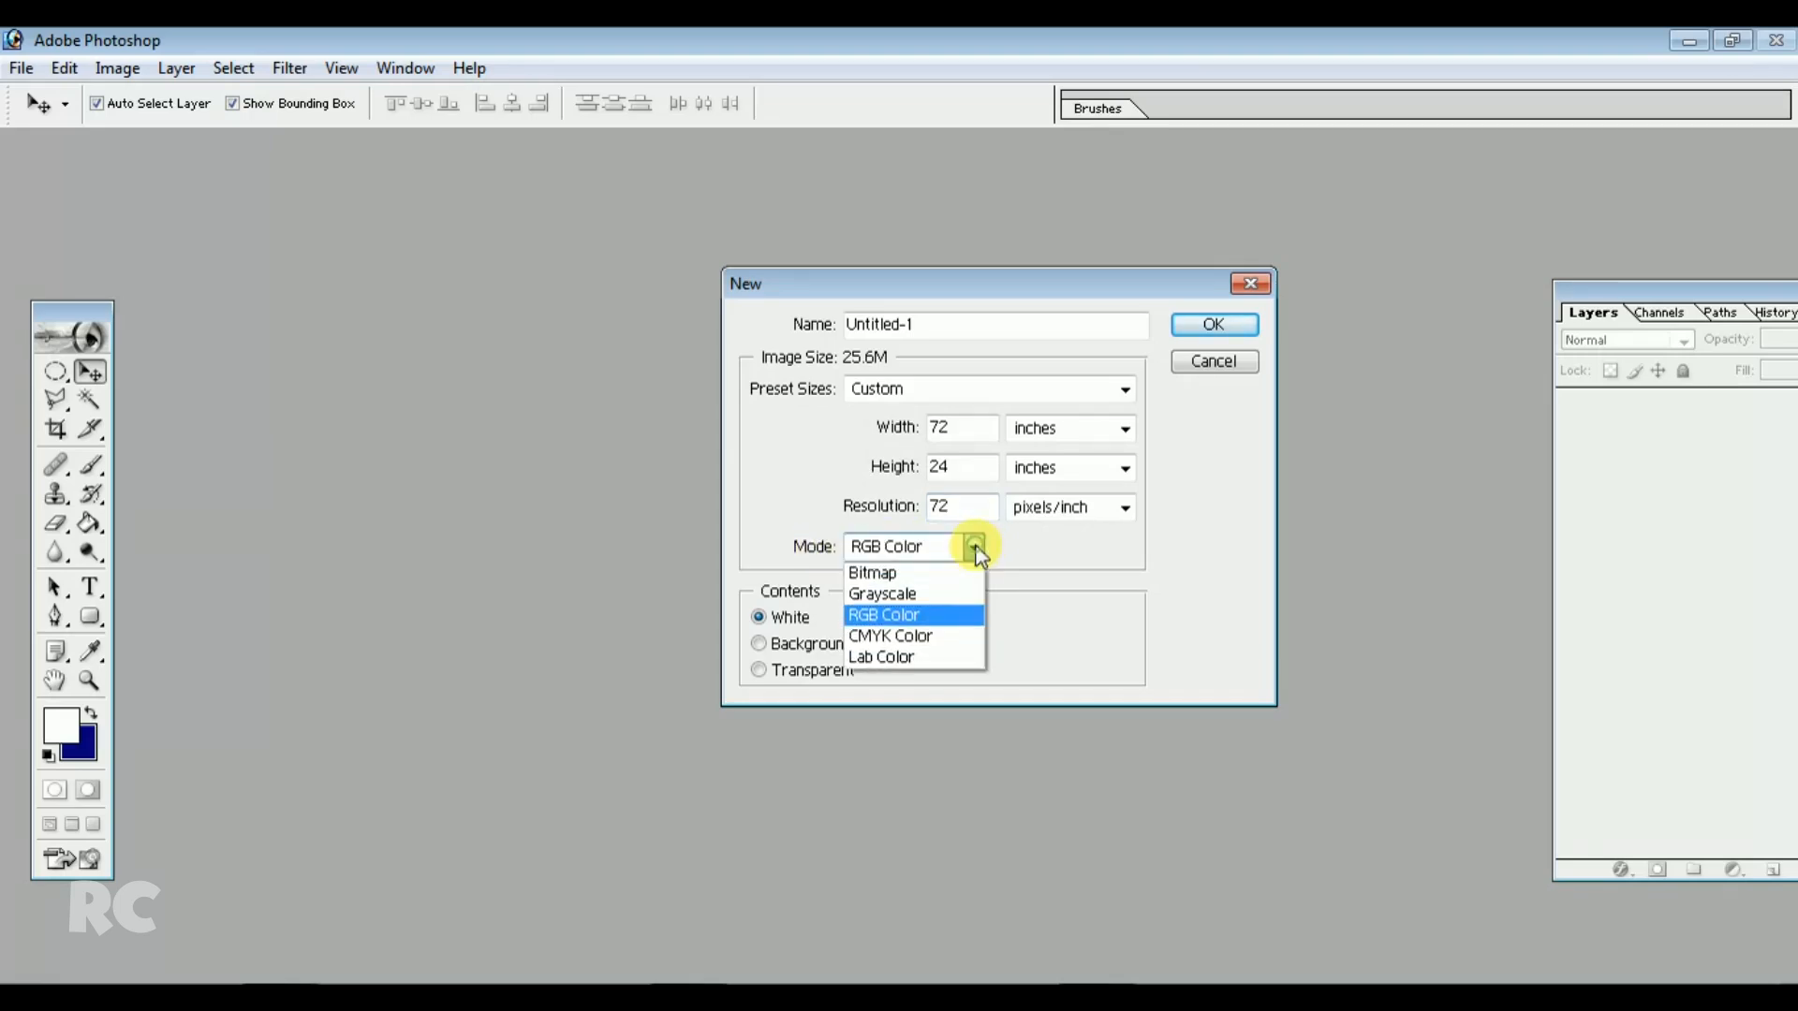
click(922, 635)
key(shift+Tab)
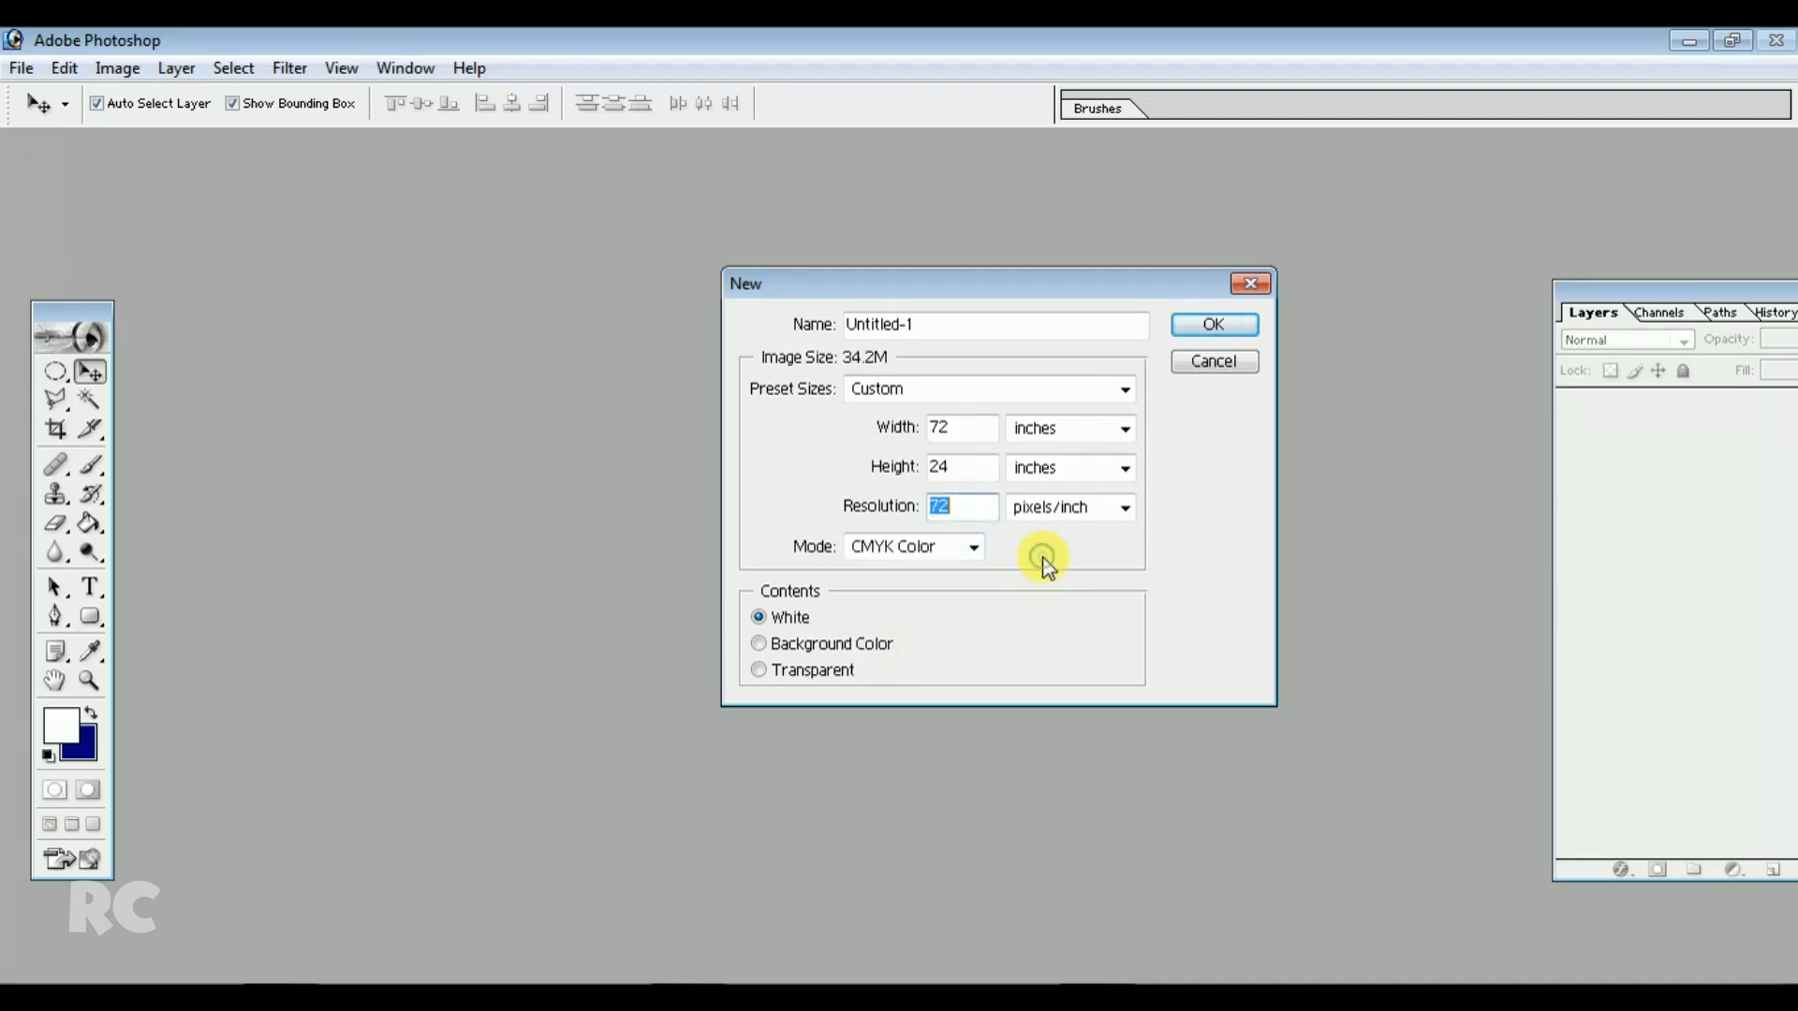
click(974, 546)
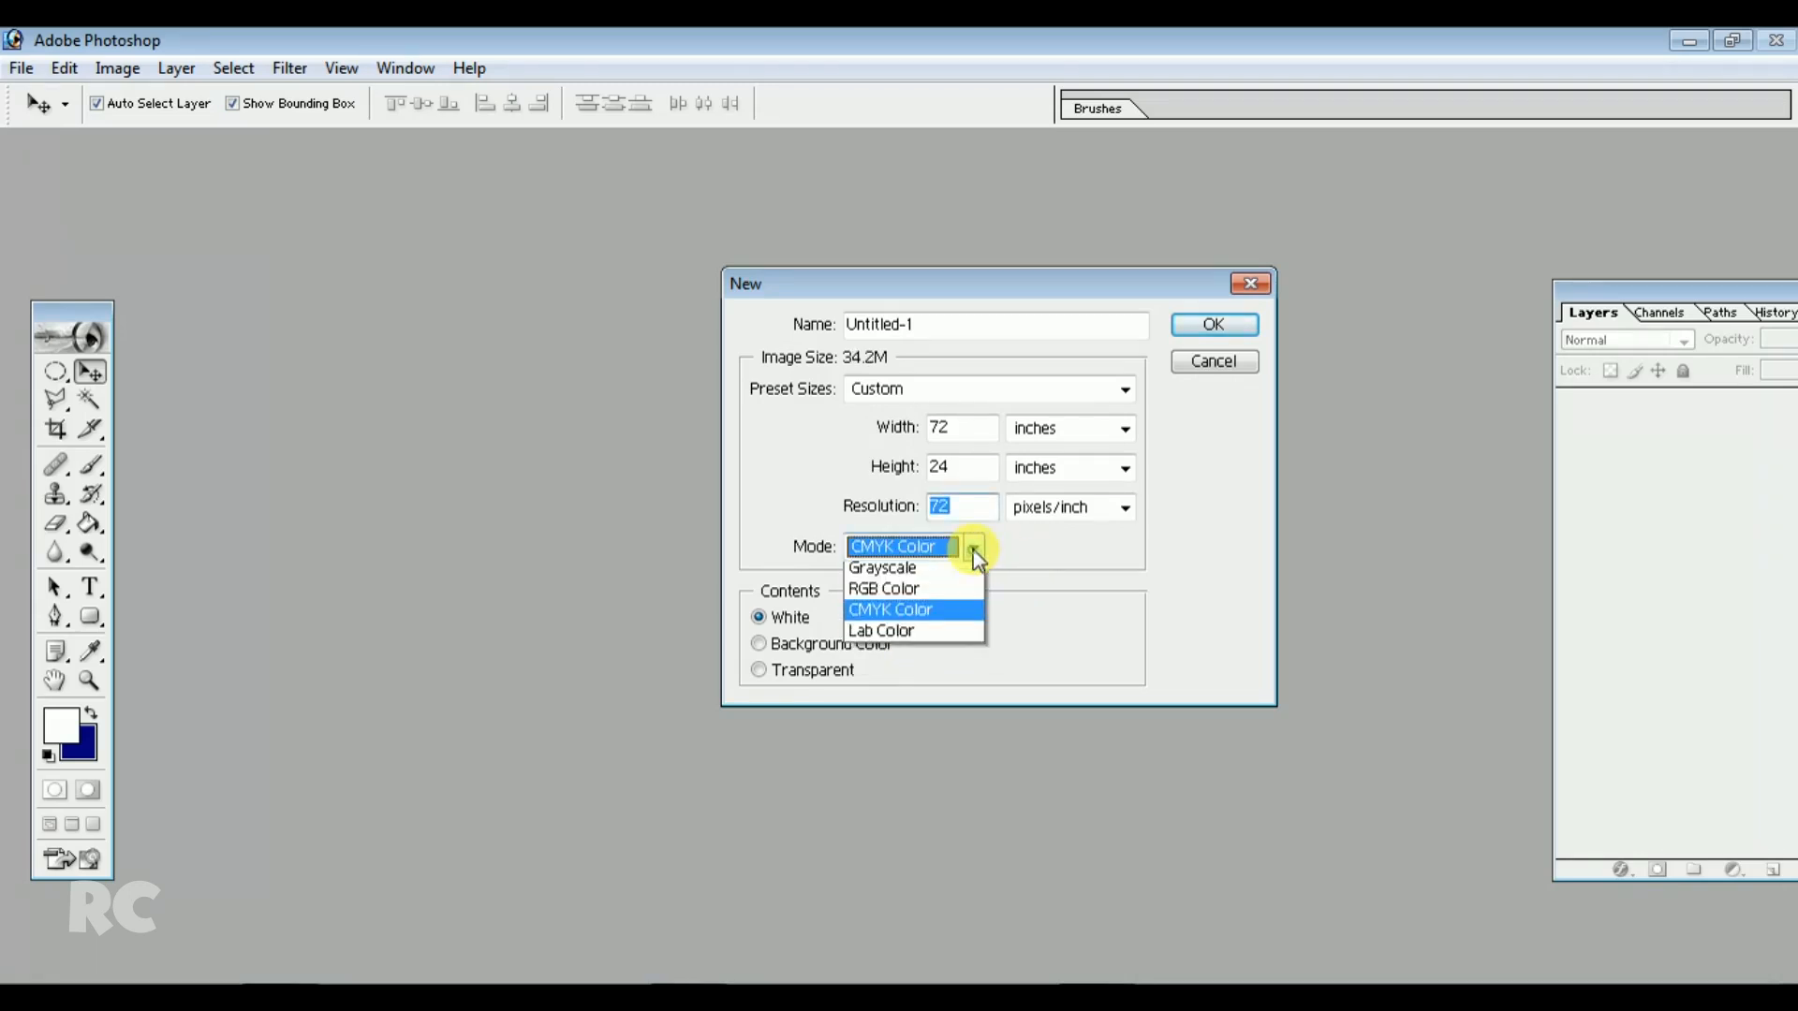
click(918, 634)
key(shift+Tab)
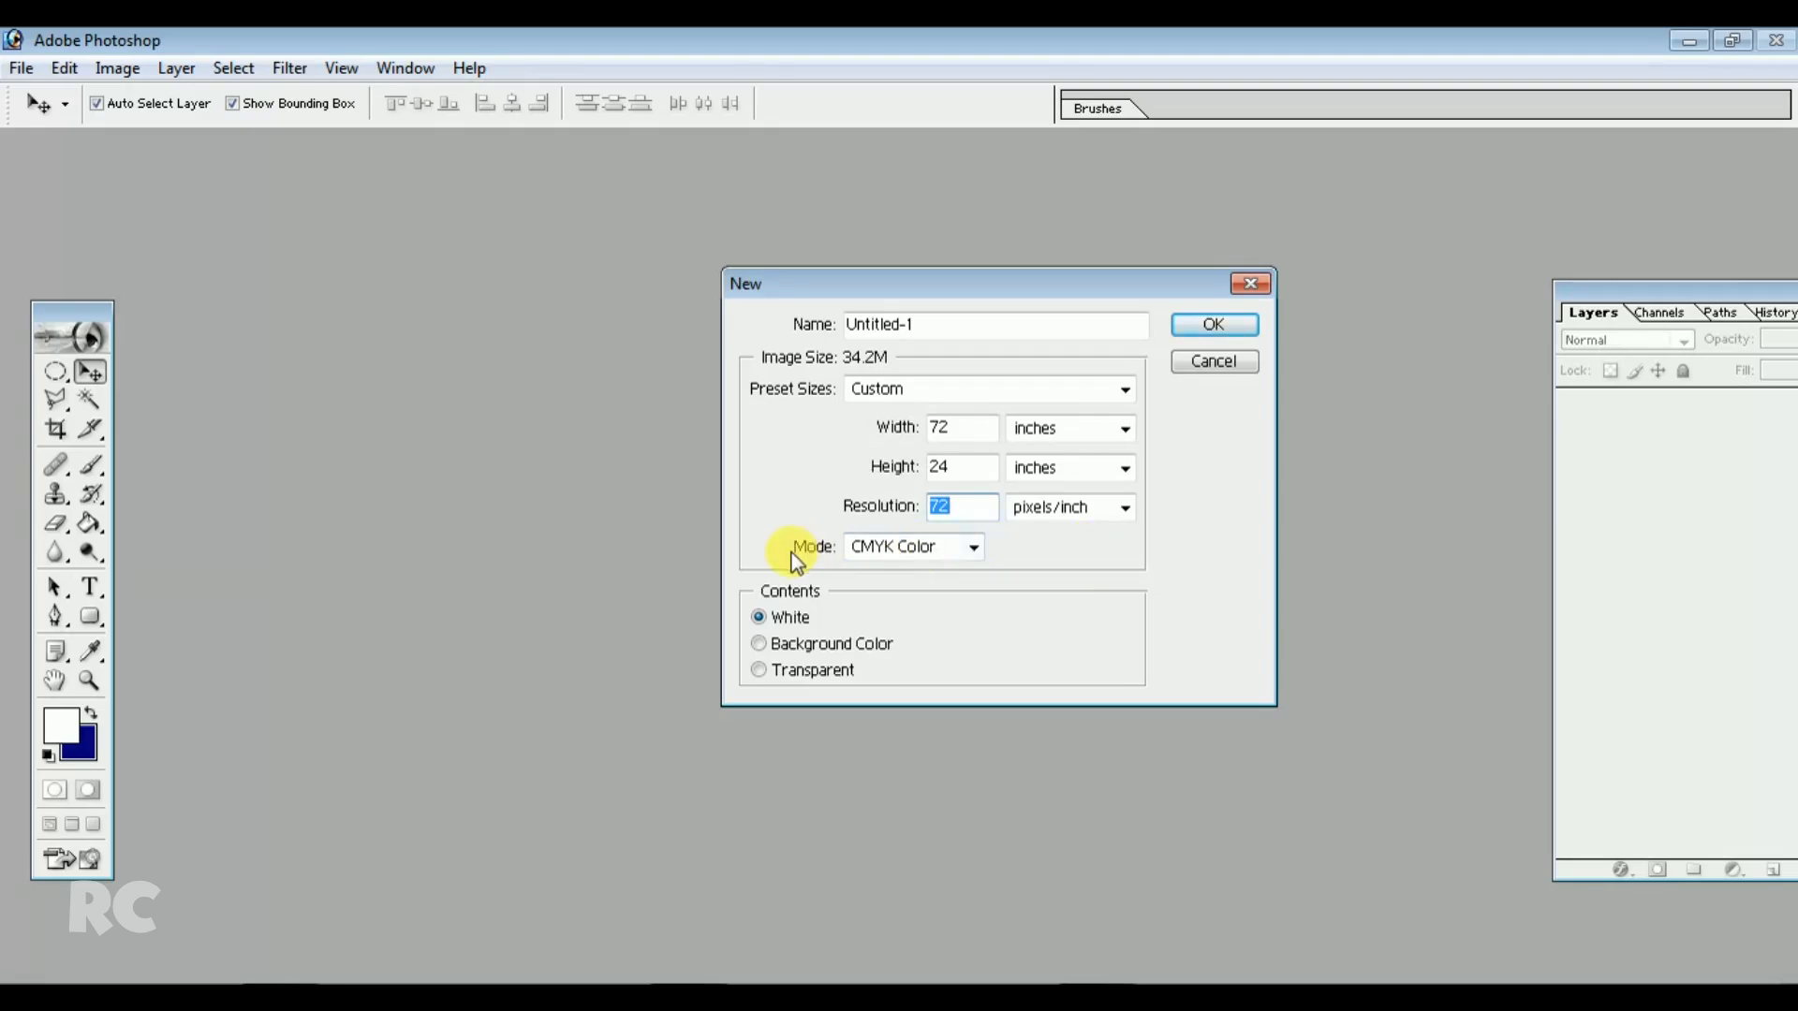
click(1223, 325)
Enlarge the document window, add a text layer on the canvas with the Type tool and select its text
drag(947, 149, 1075, 178)
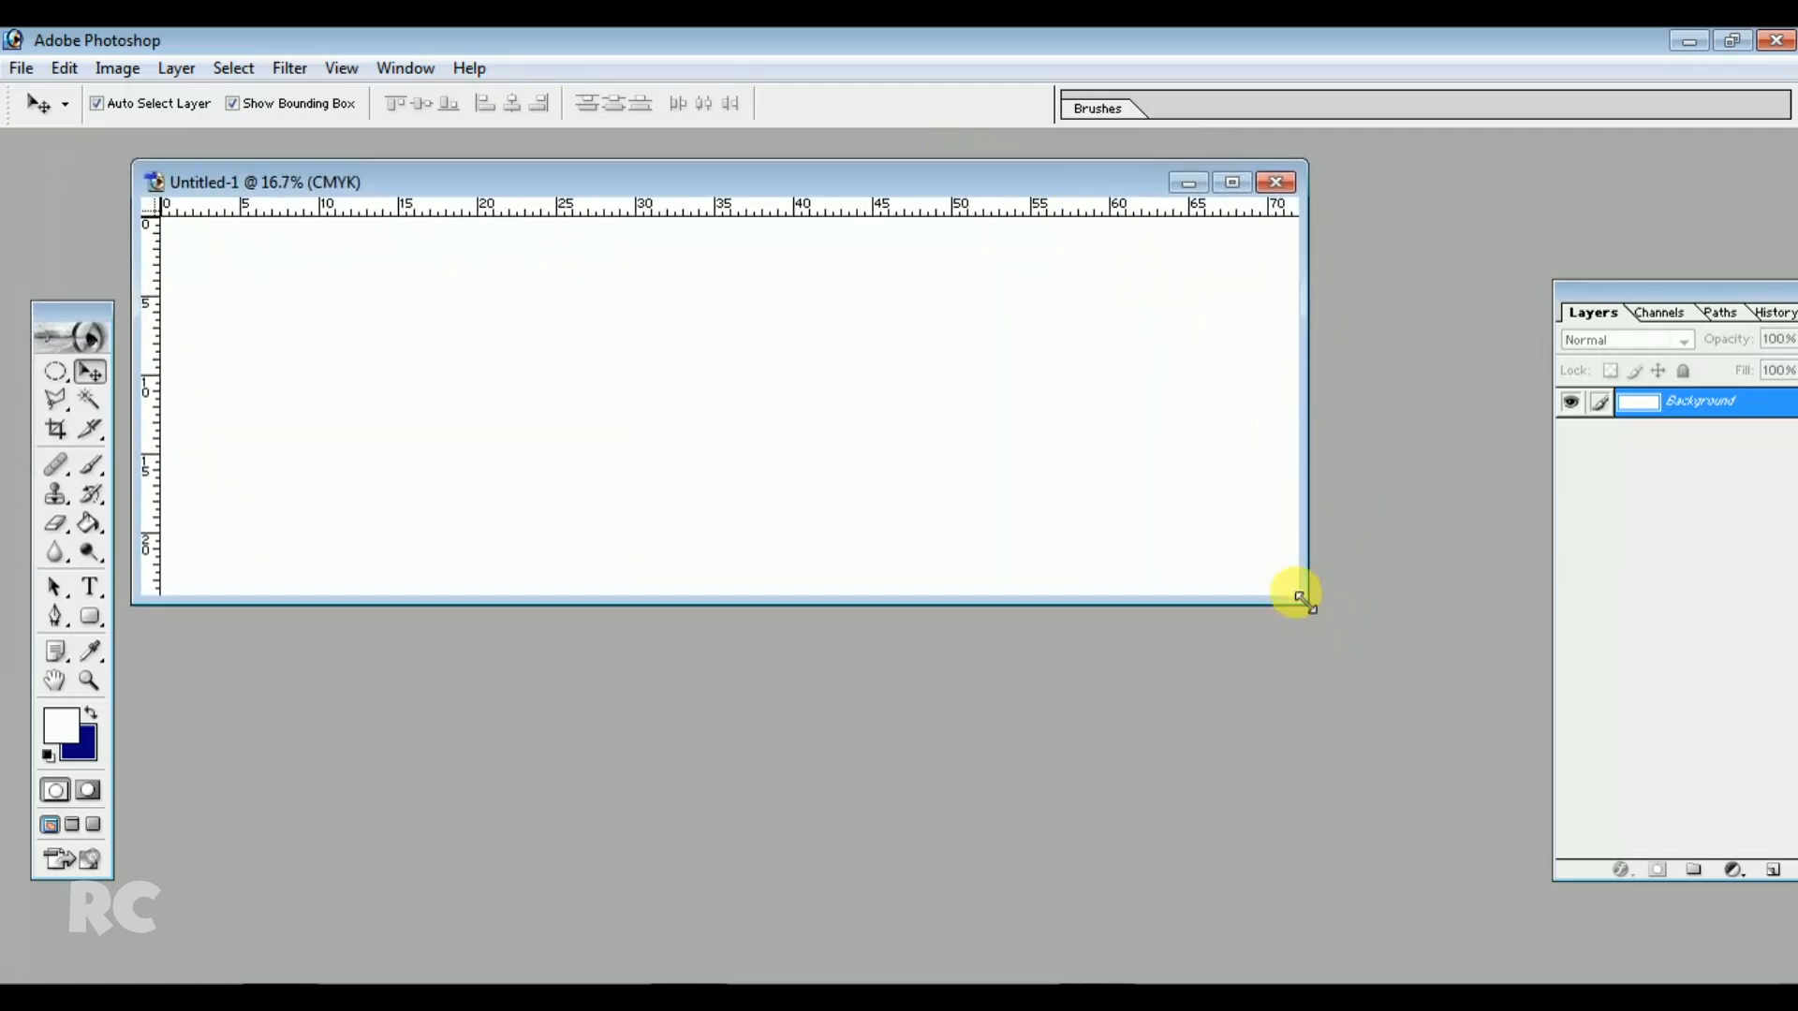
drag(1297, 592, 1491, 877)
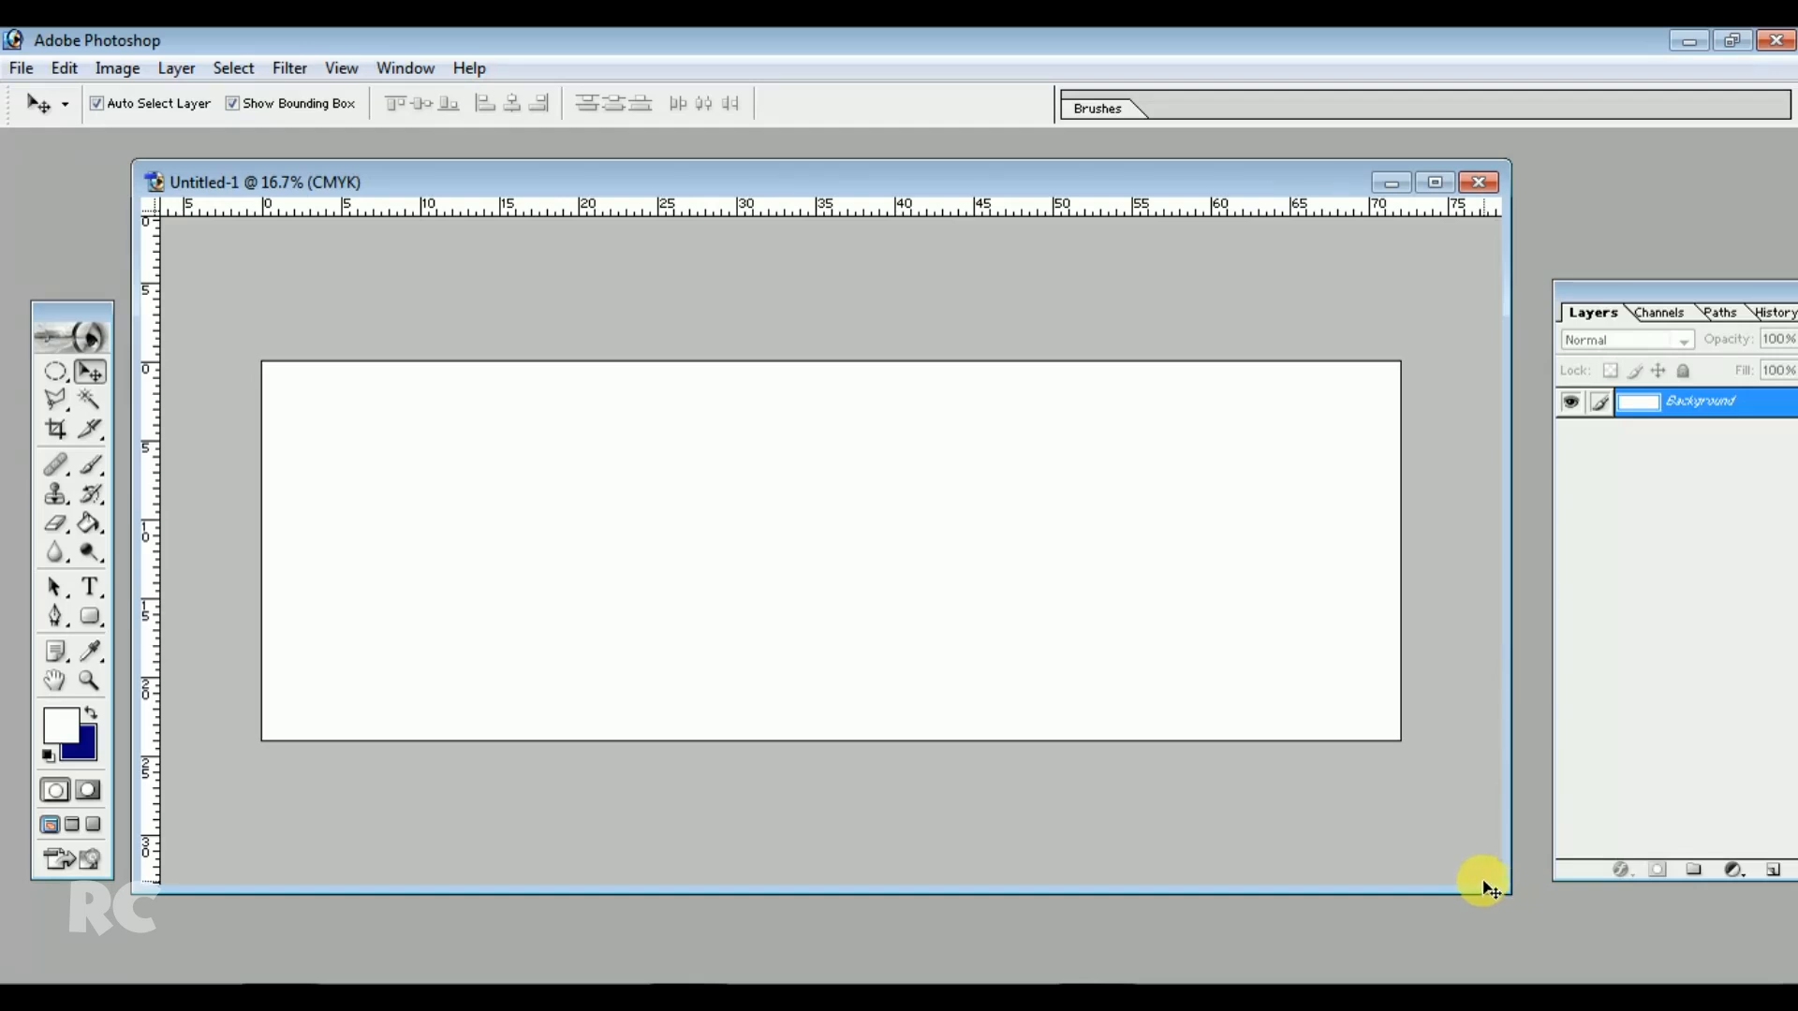
drag(970, 187, 968, 161)
drag(1065, 859, 1067, 885)
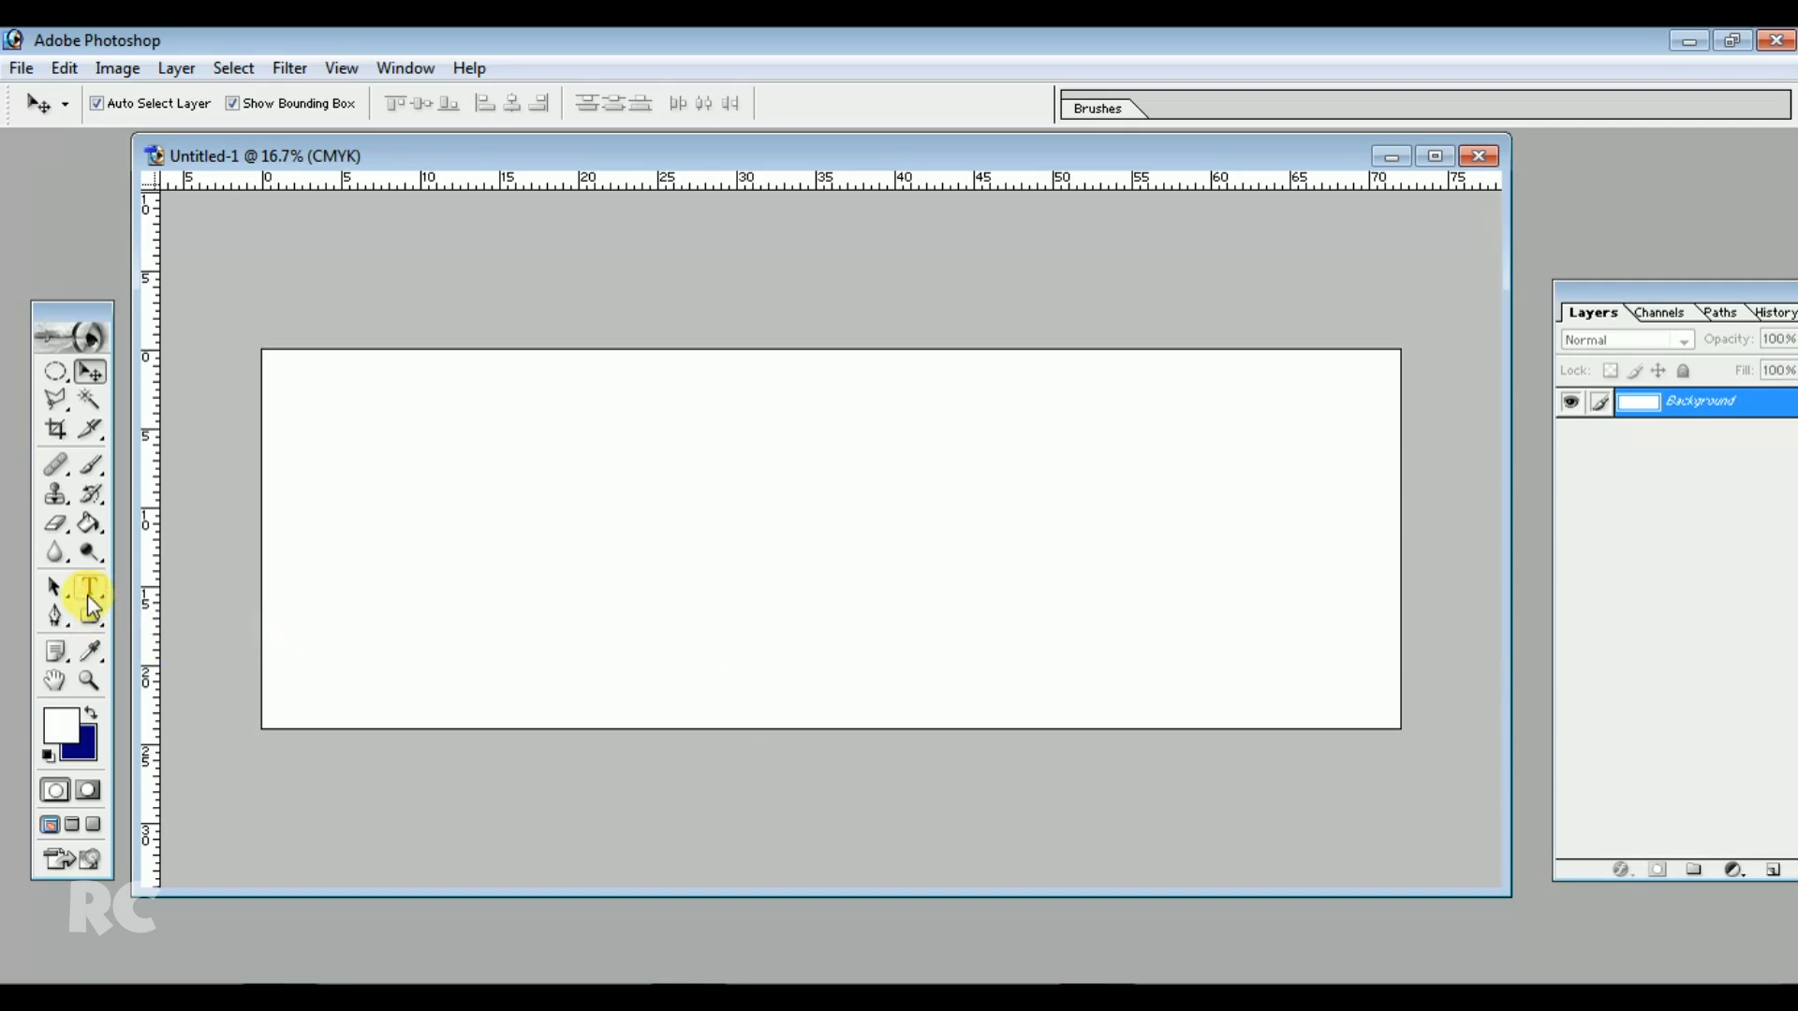
click(89, 591)
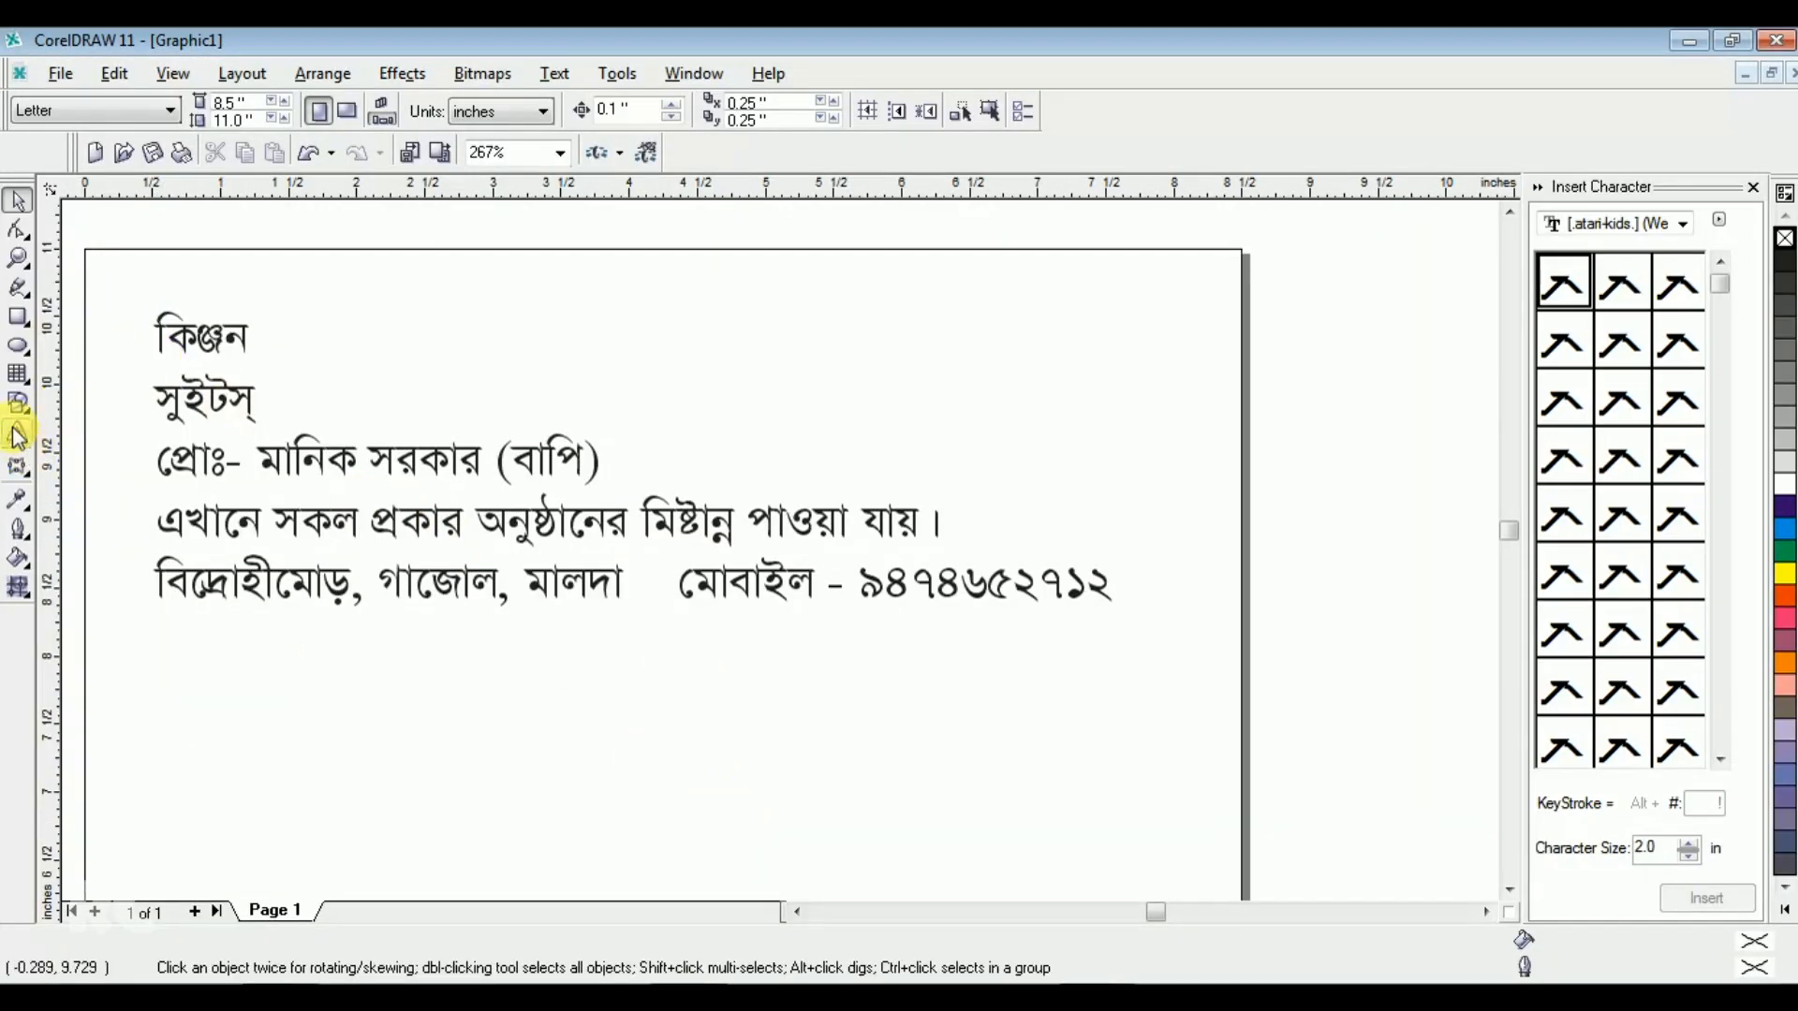
click(17, 436)
click(153, 326)
drag(152, 326, 249, 330)
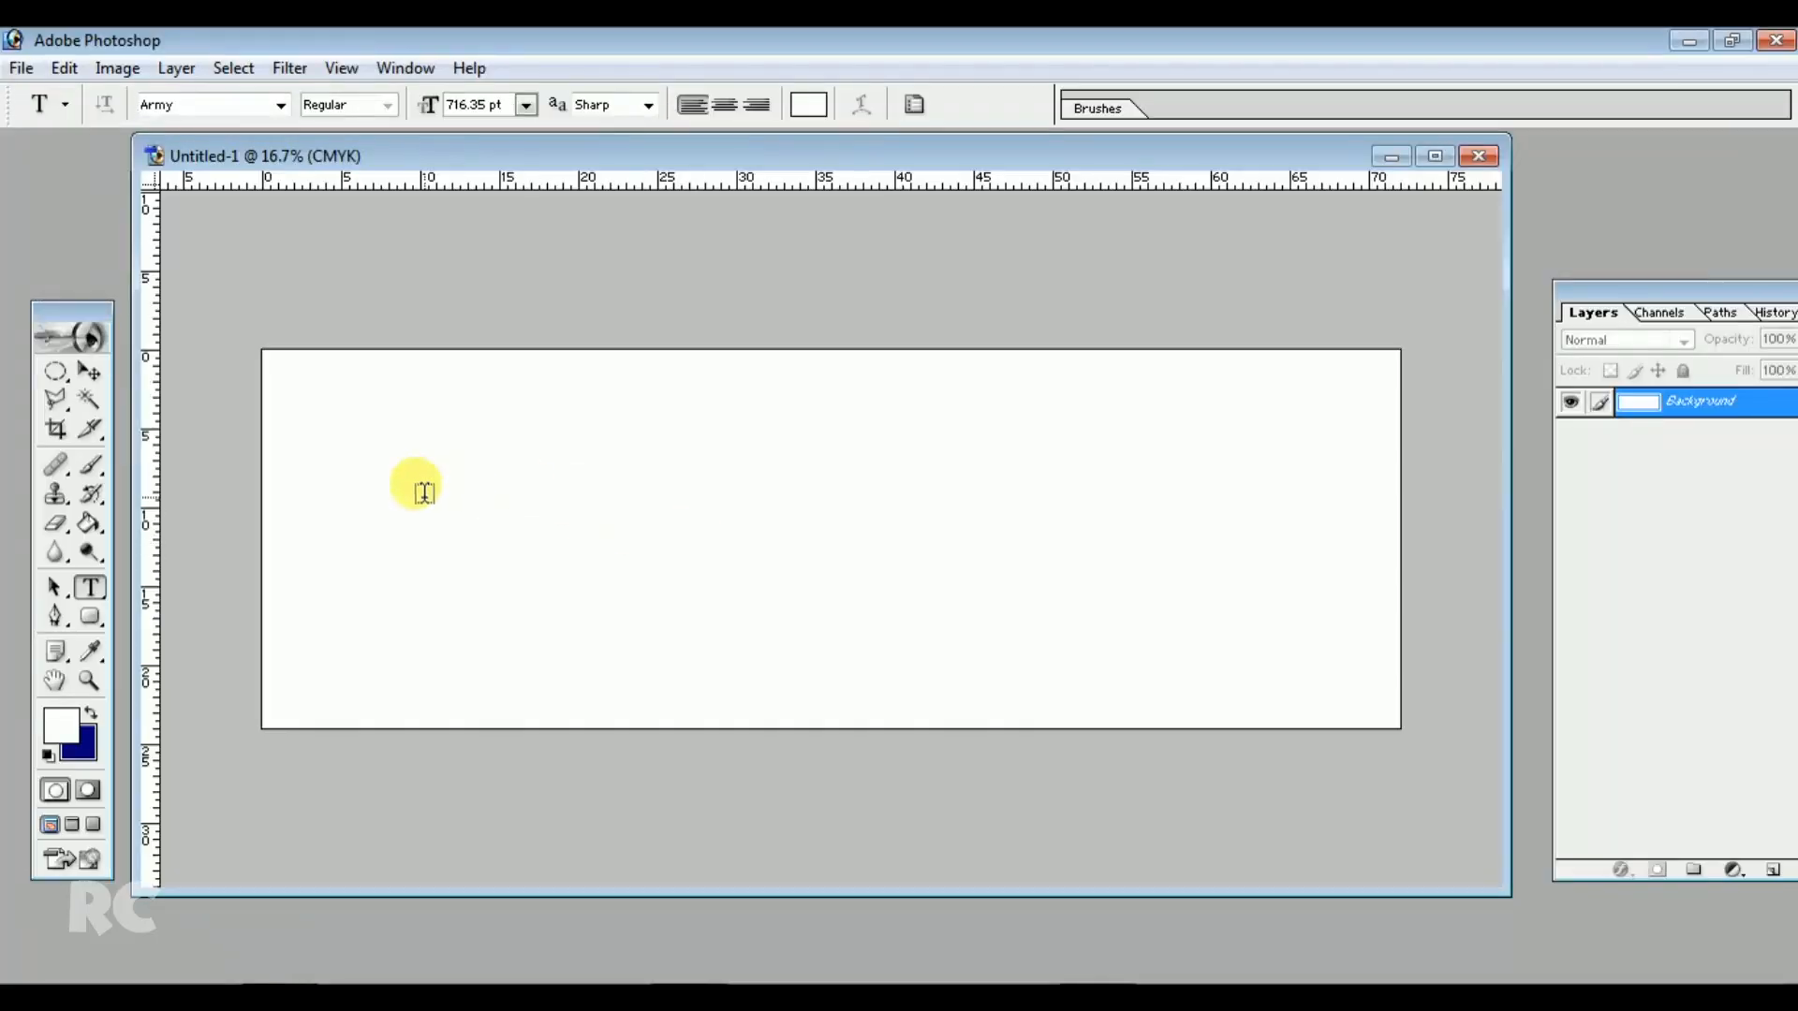
click(463, 451)
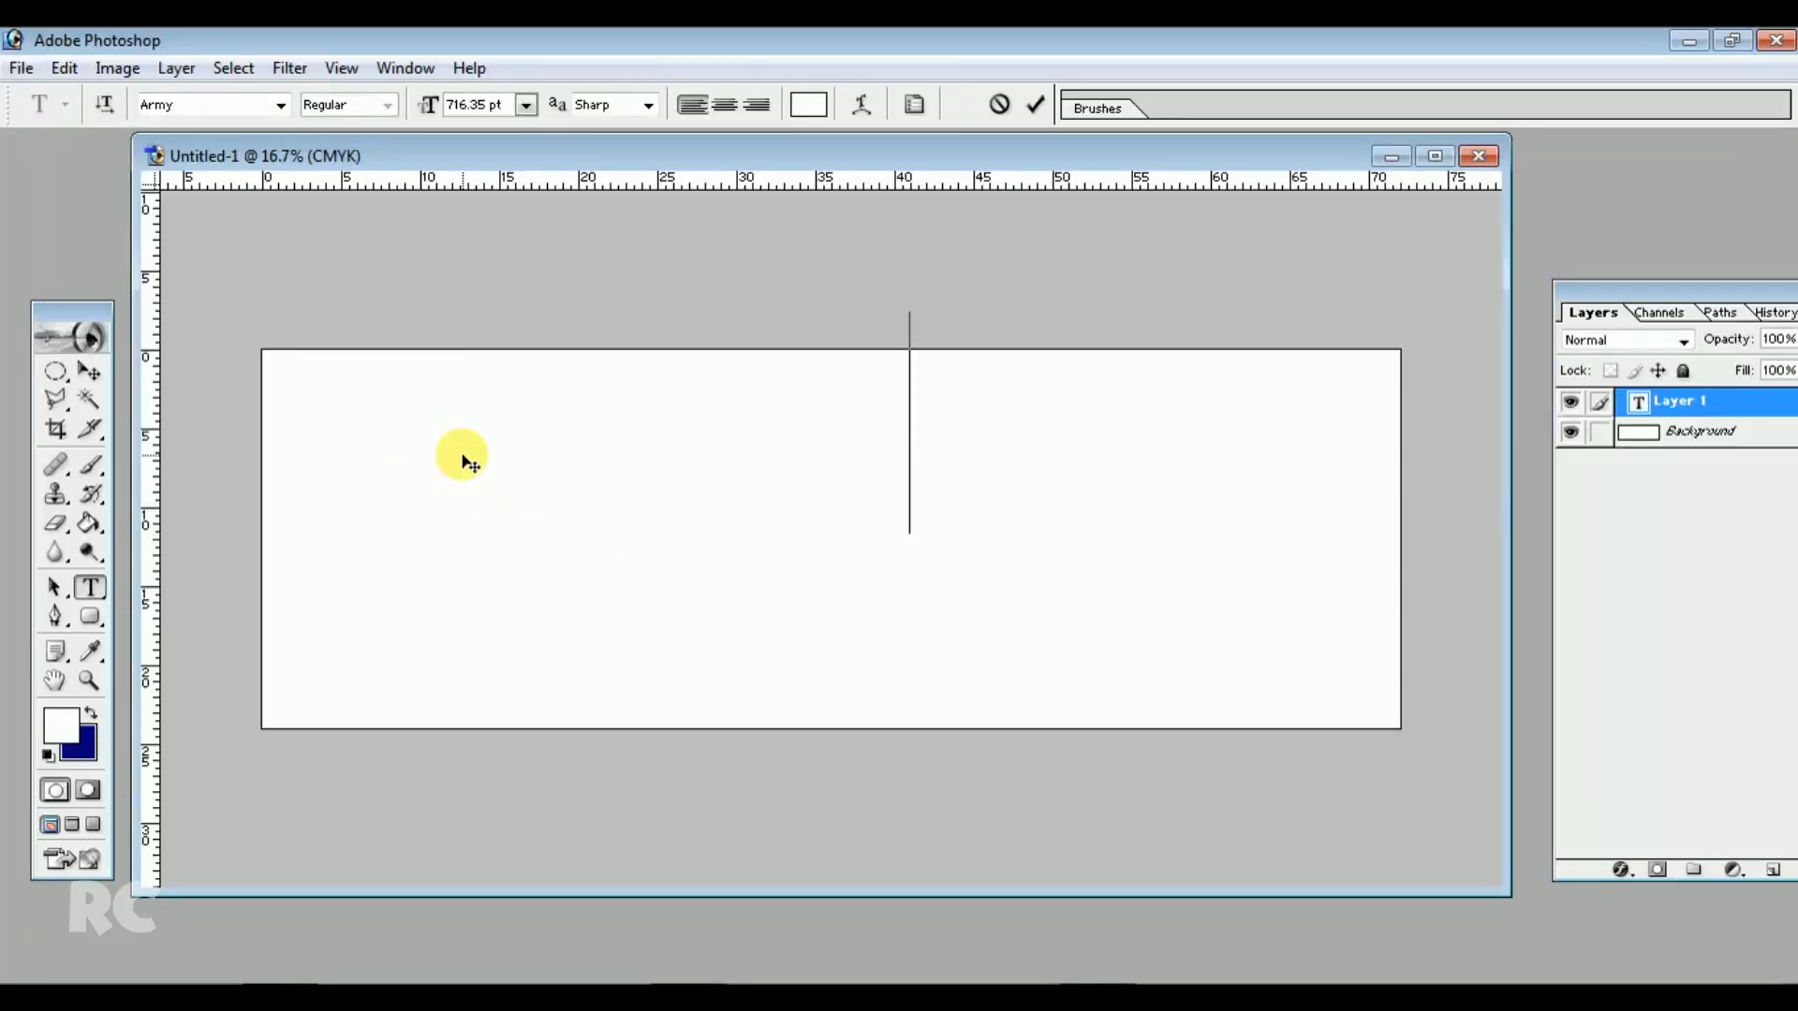
key(ctrl+a)
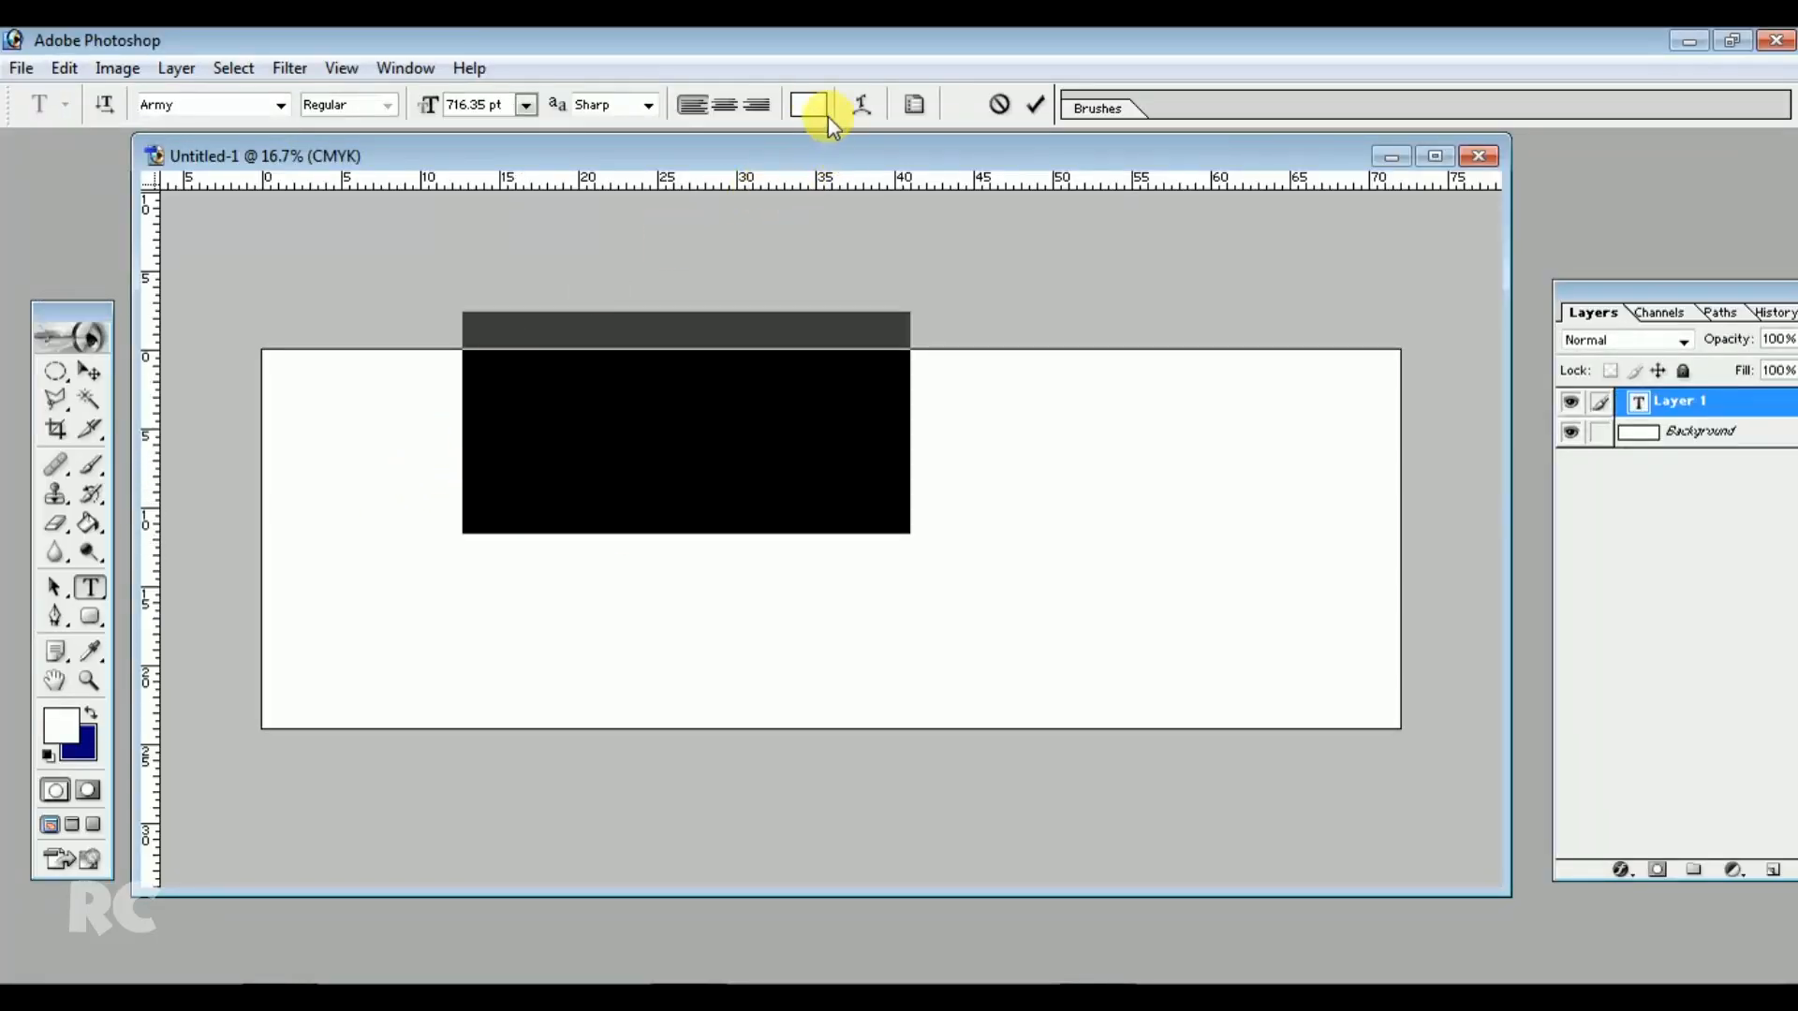
Set the selected text's colour to red
click(808, 105)
drag(1171, 375, 1246, 300)
click(1475, 286)
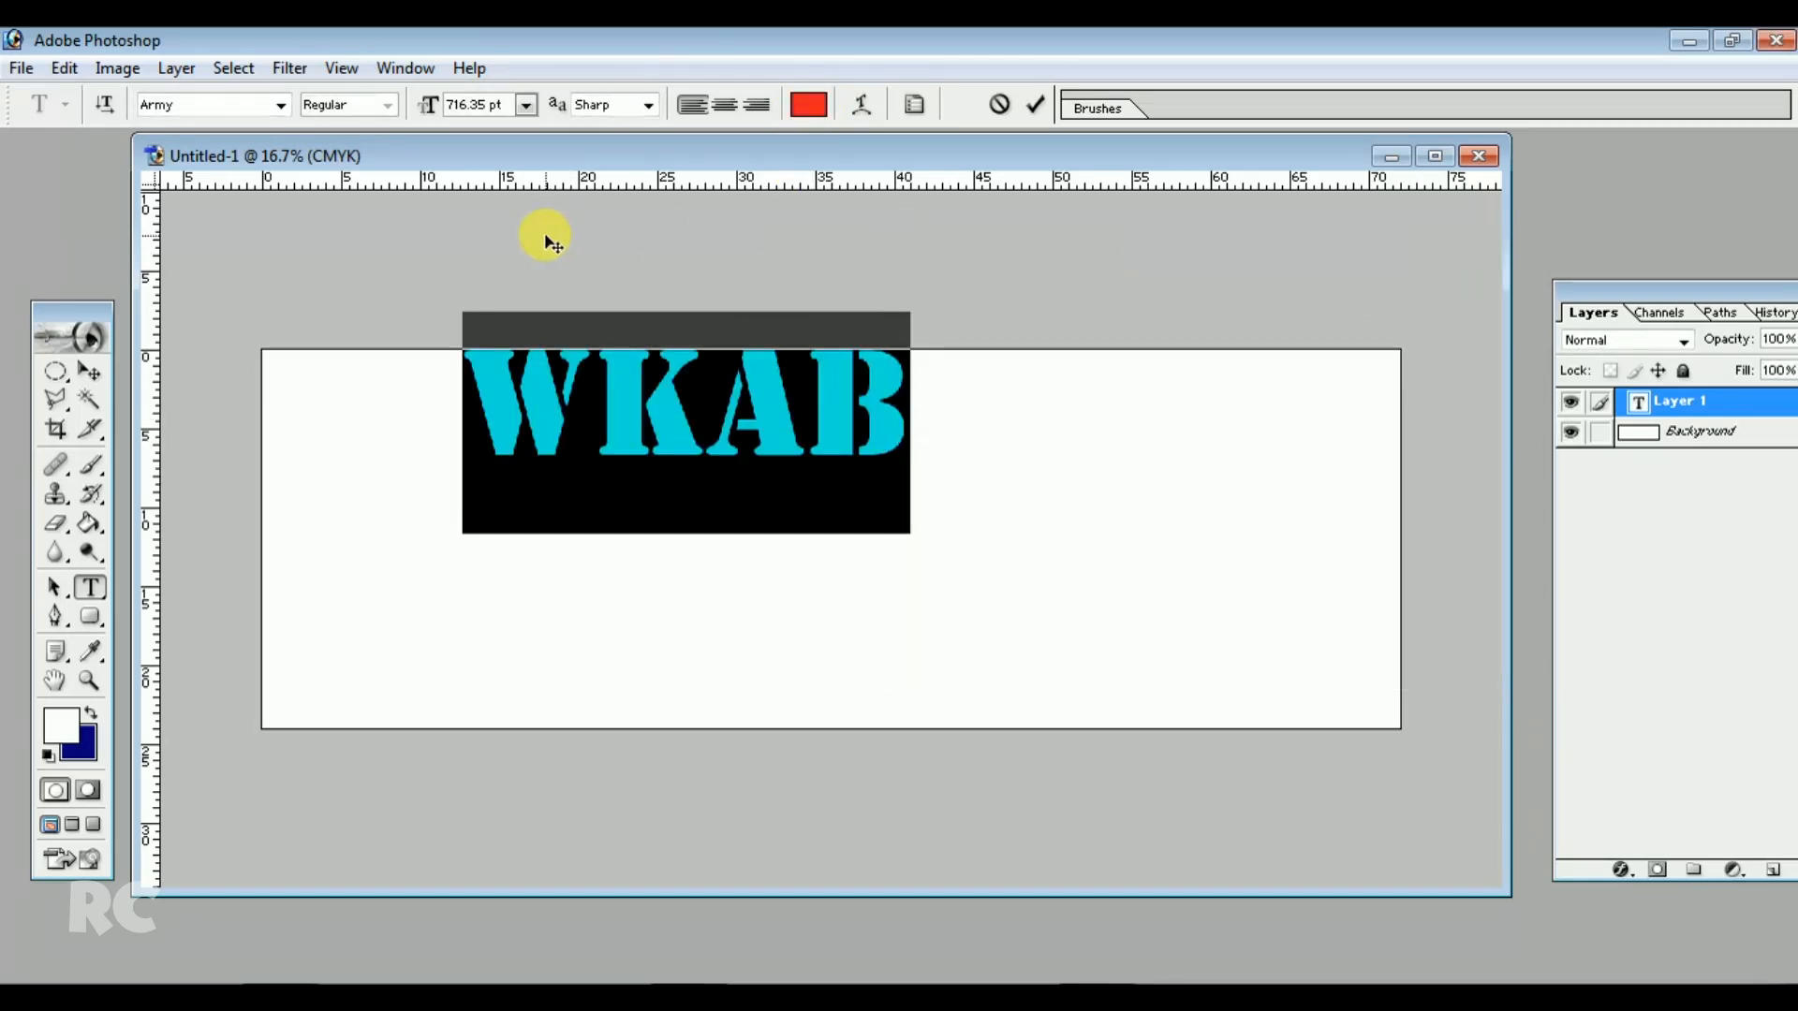
Change the title font to SutonnyMJ and move the title lower on the banner
click(281, 105)
drag(366, 170, 384, 485)
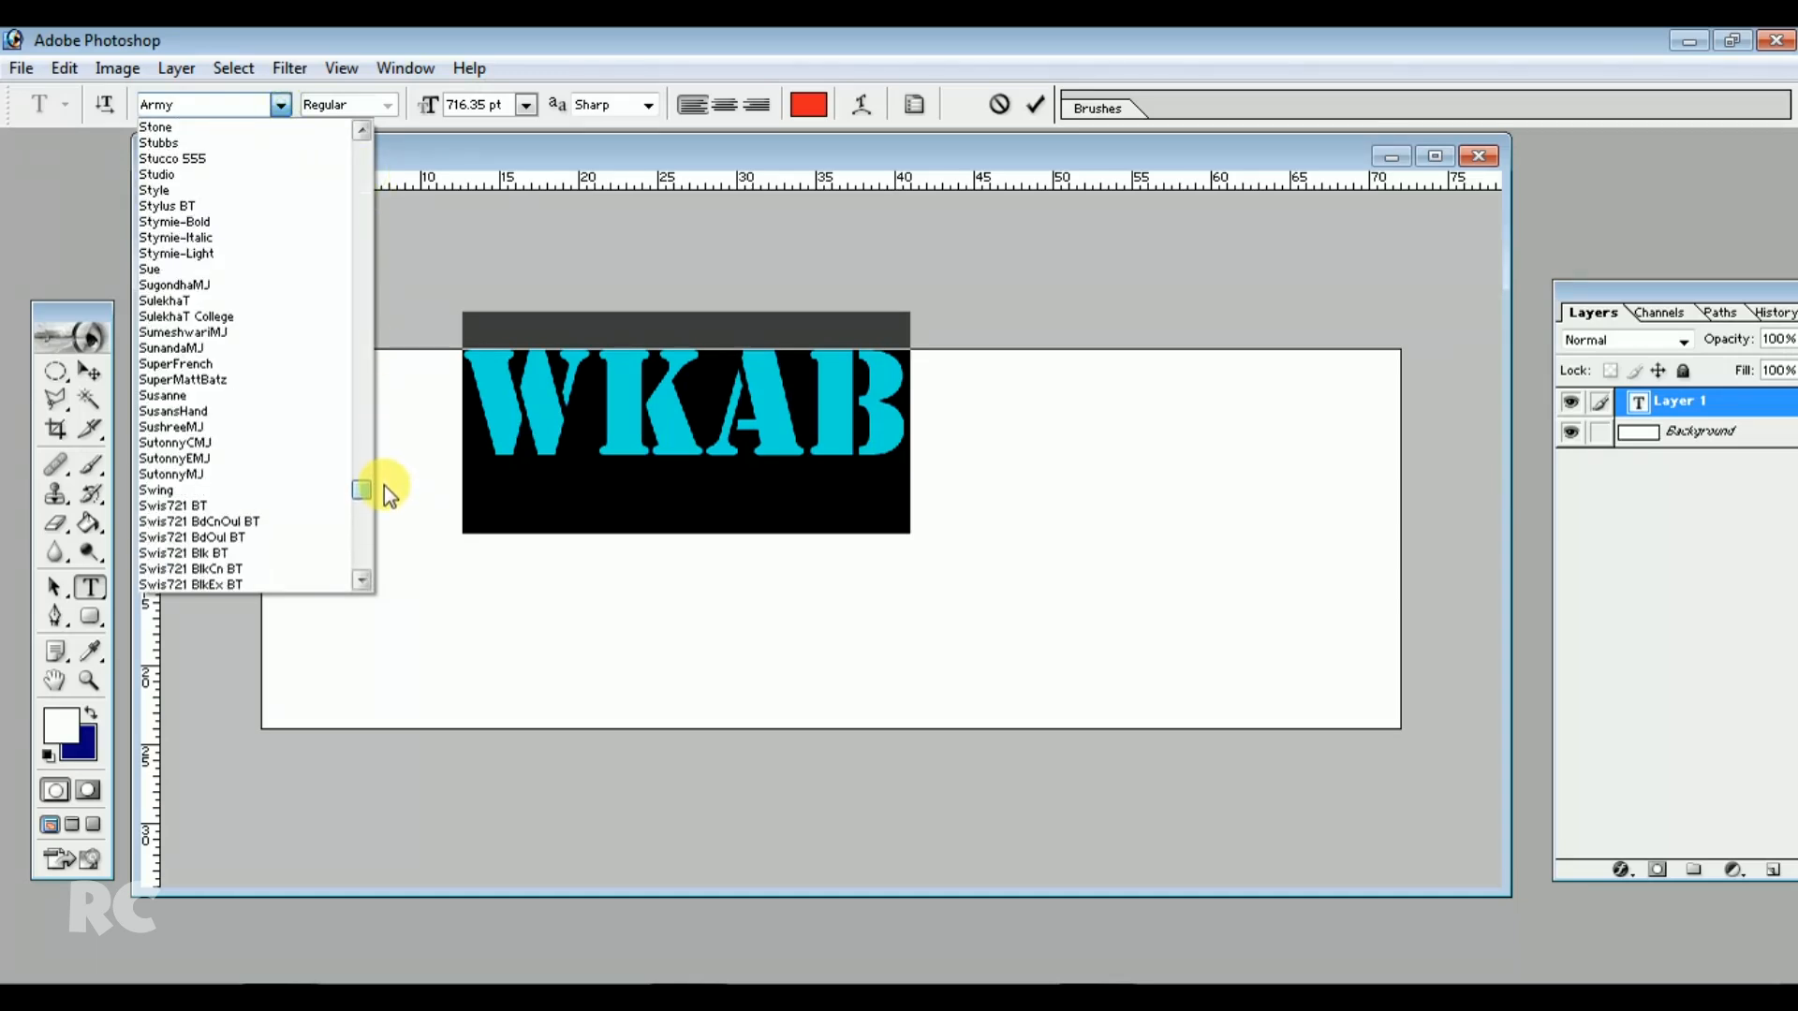
click(288, 474)
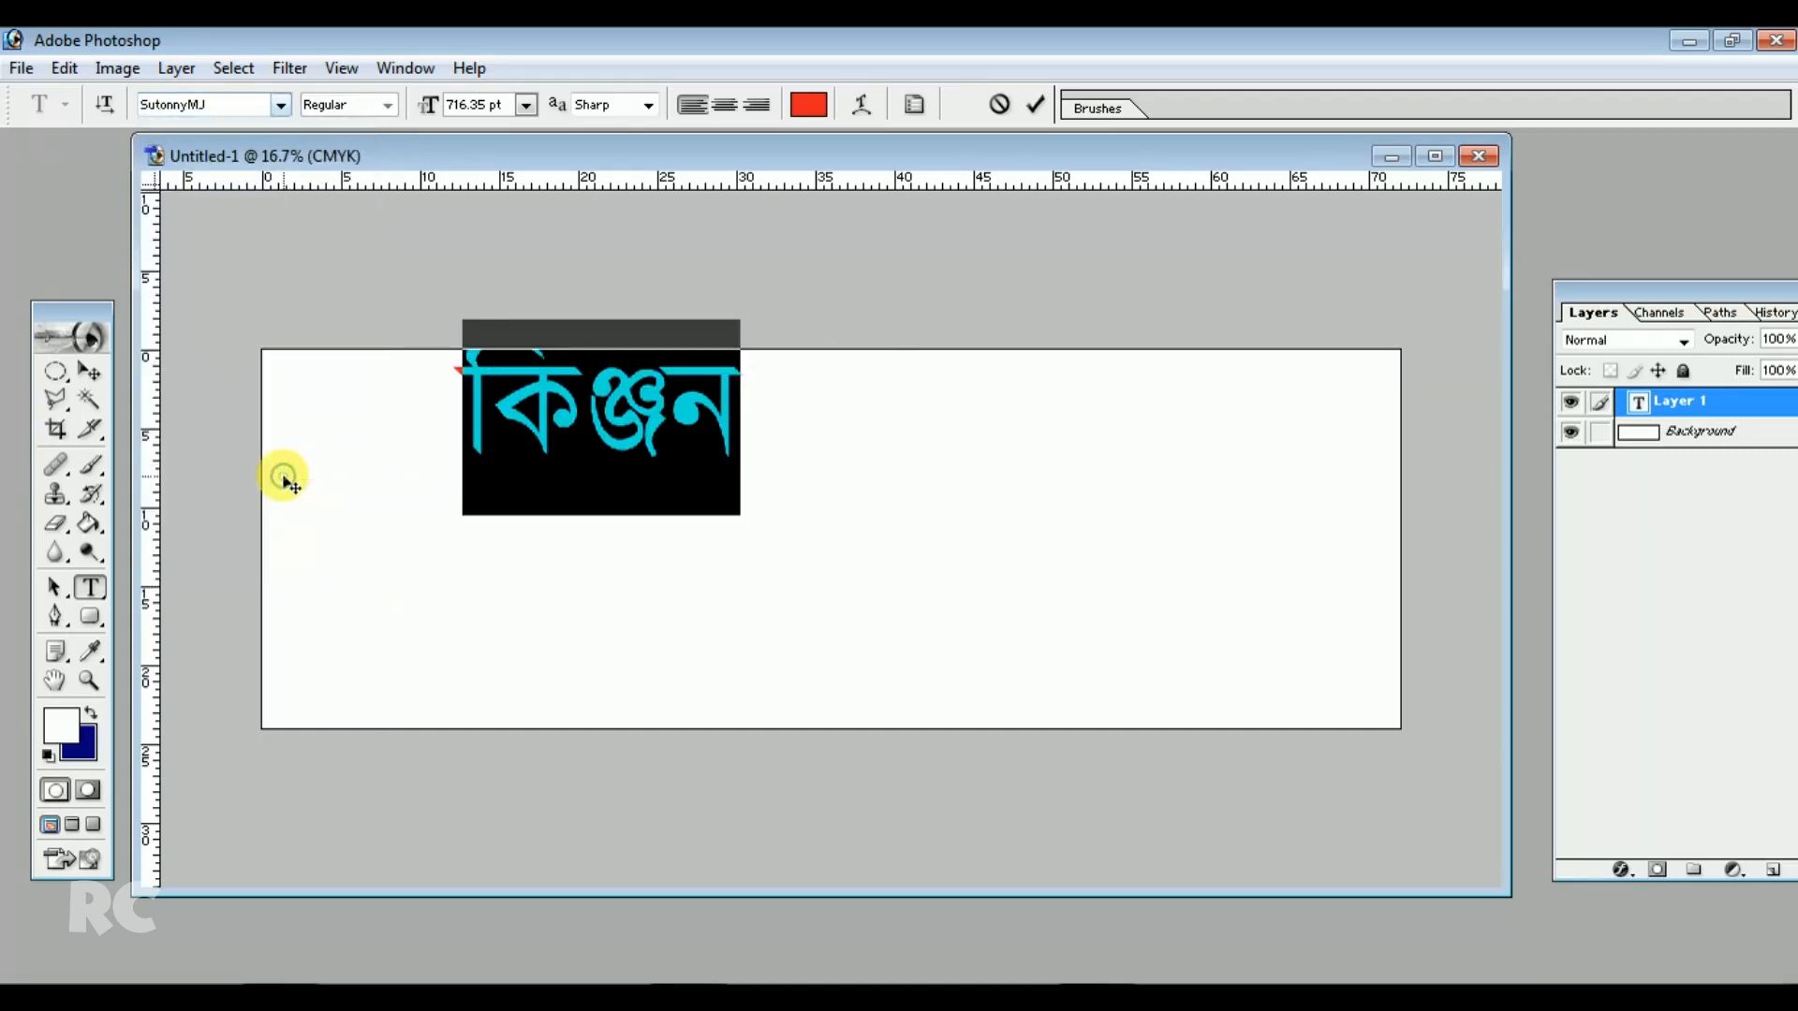
click(671, 415)
click(89, 370)
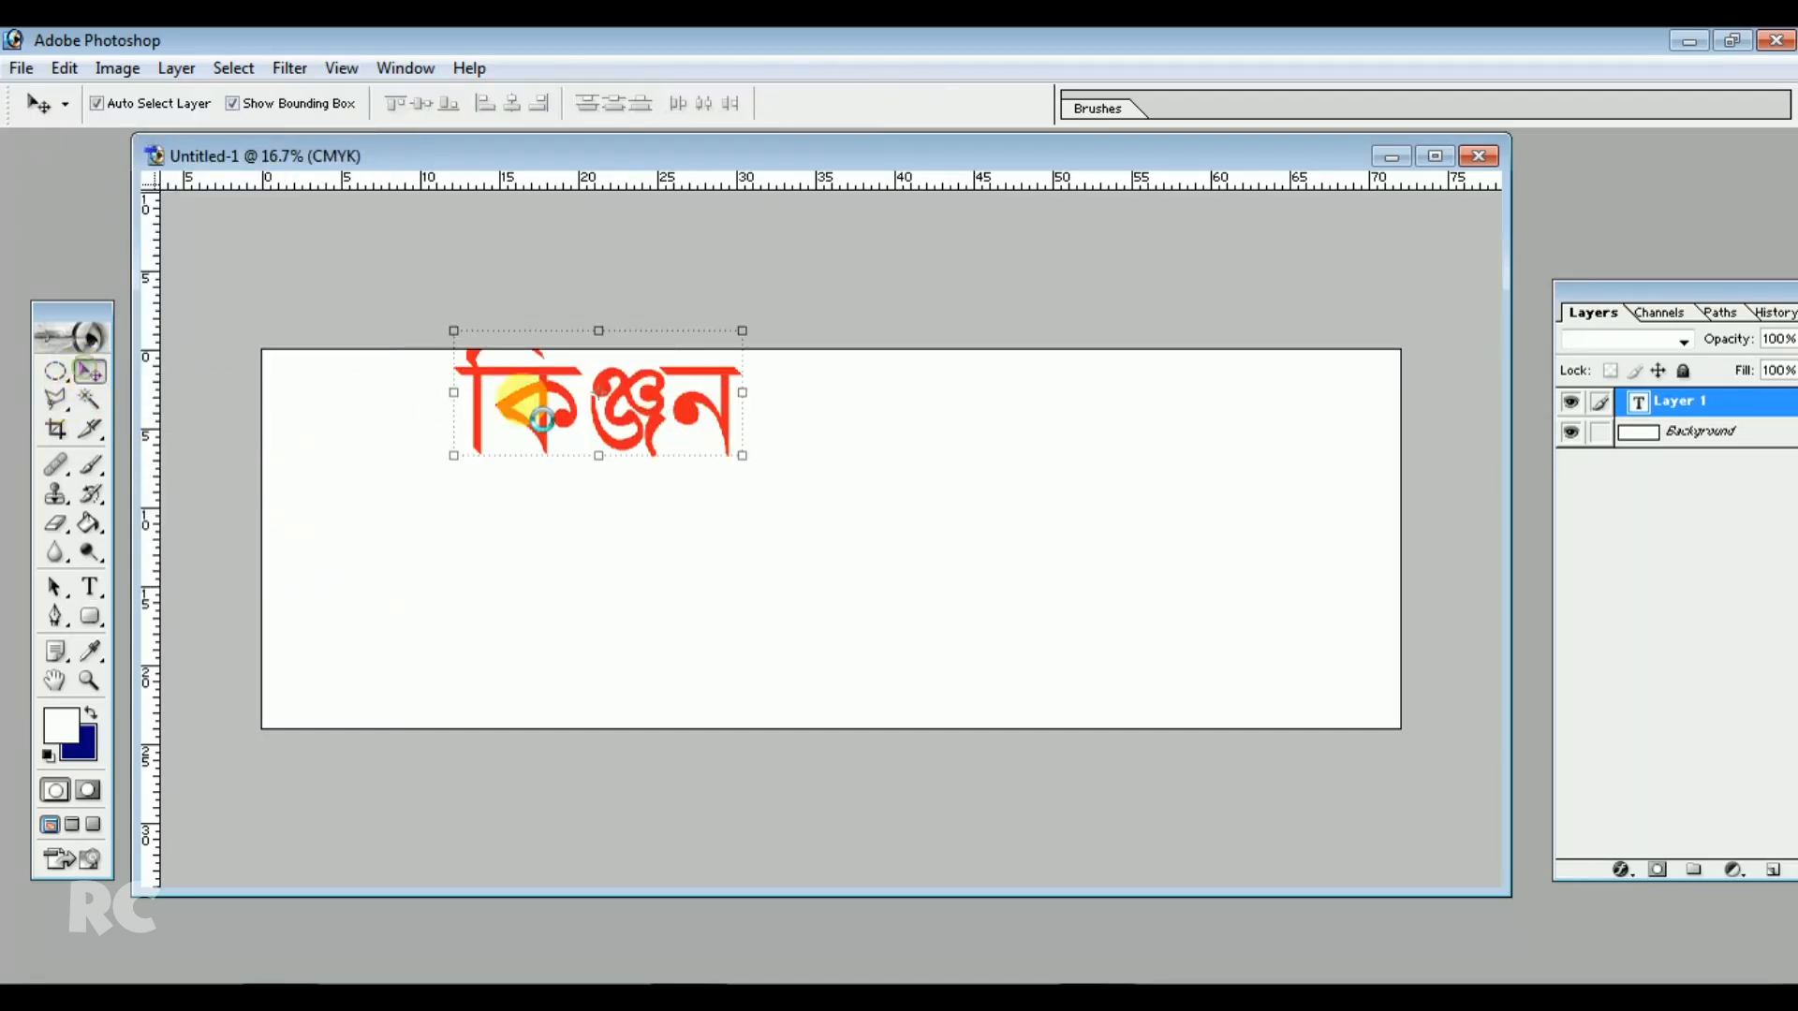
drag(615, 396, 594, 462)
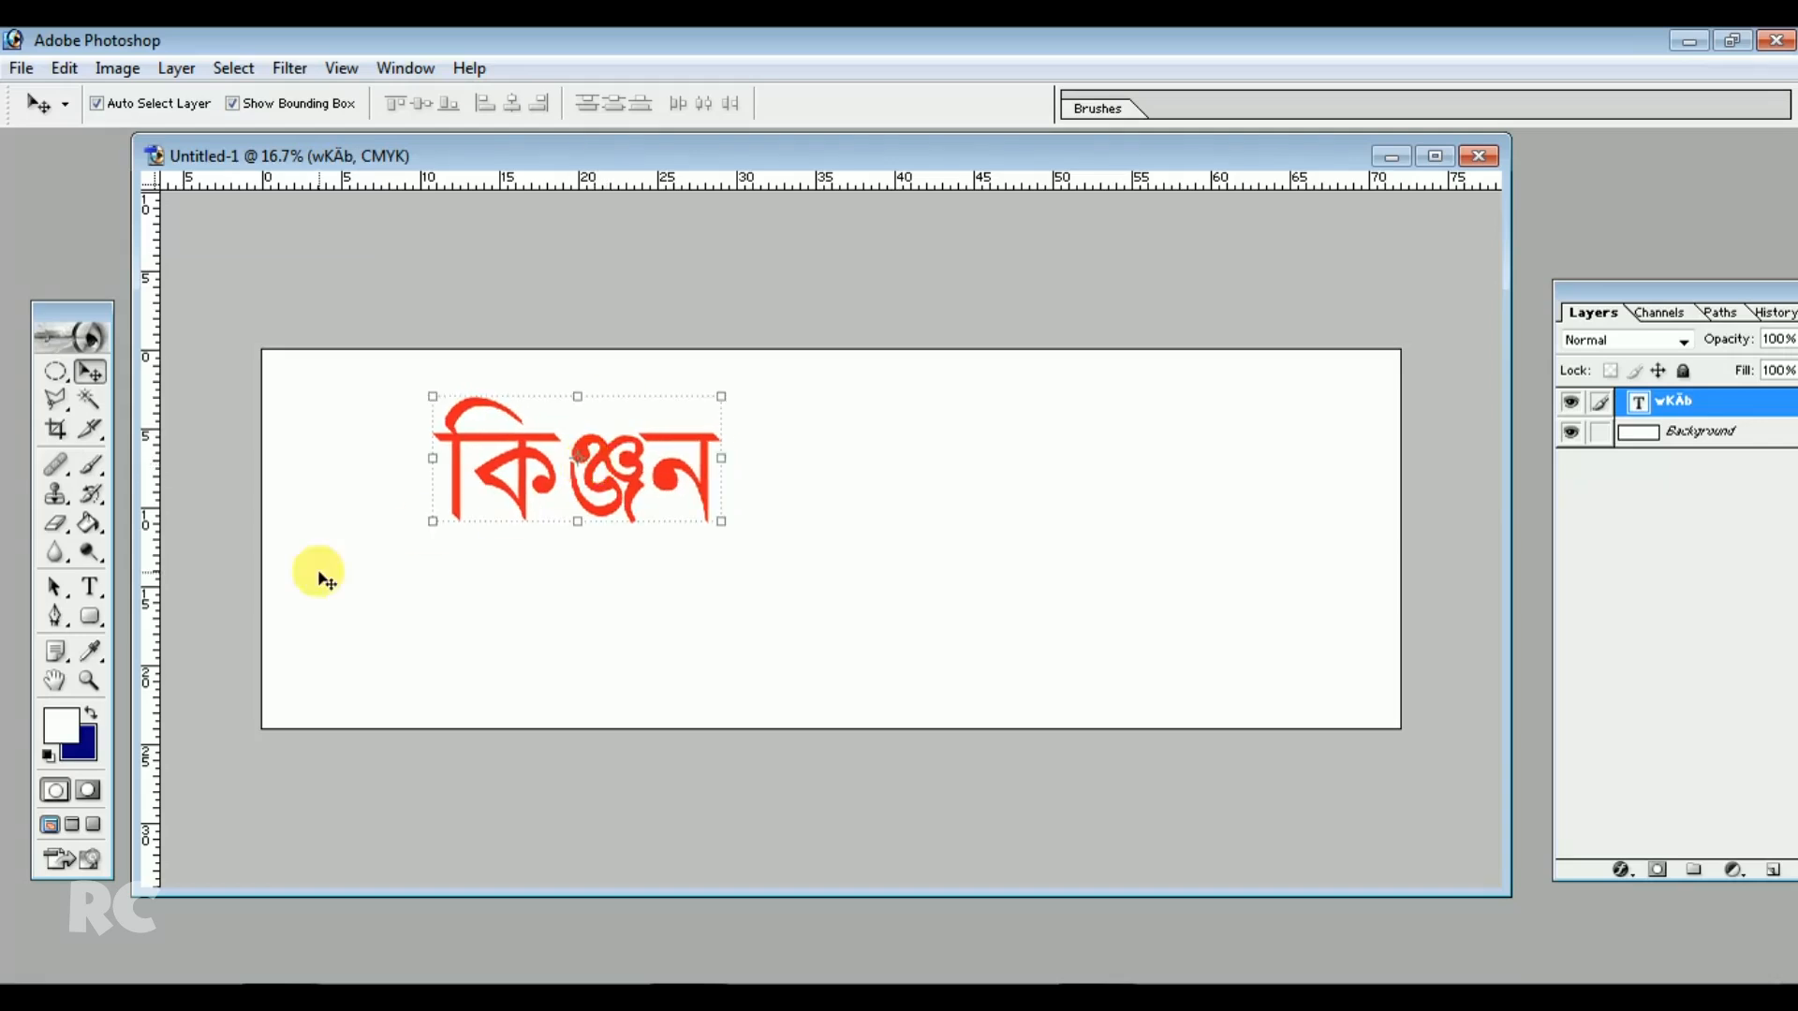
Select the title text and set its font style to Bold
click(91, 587)
drag(433, 453, 642, 361)
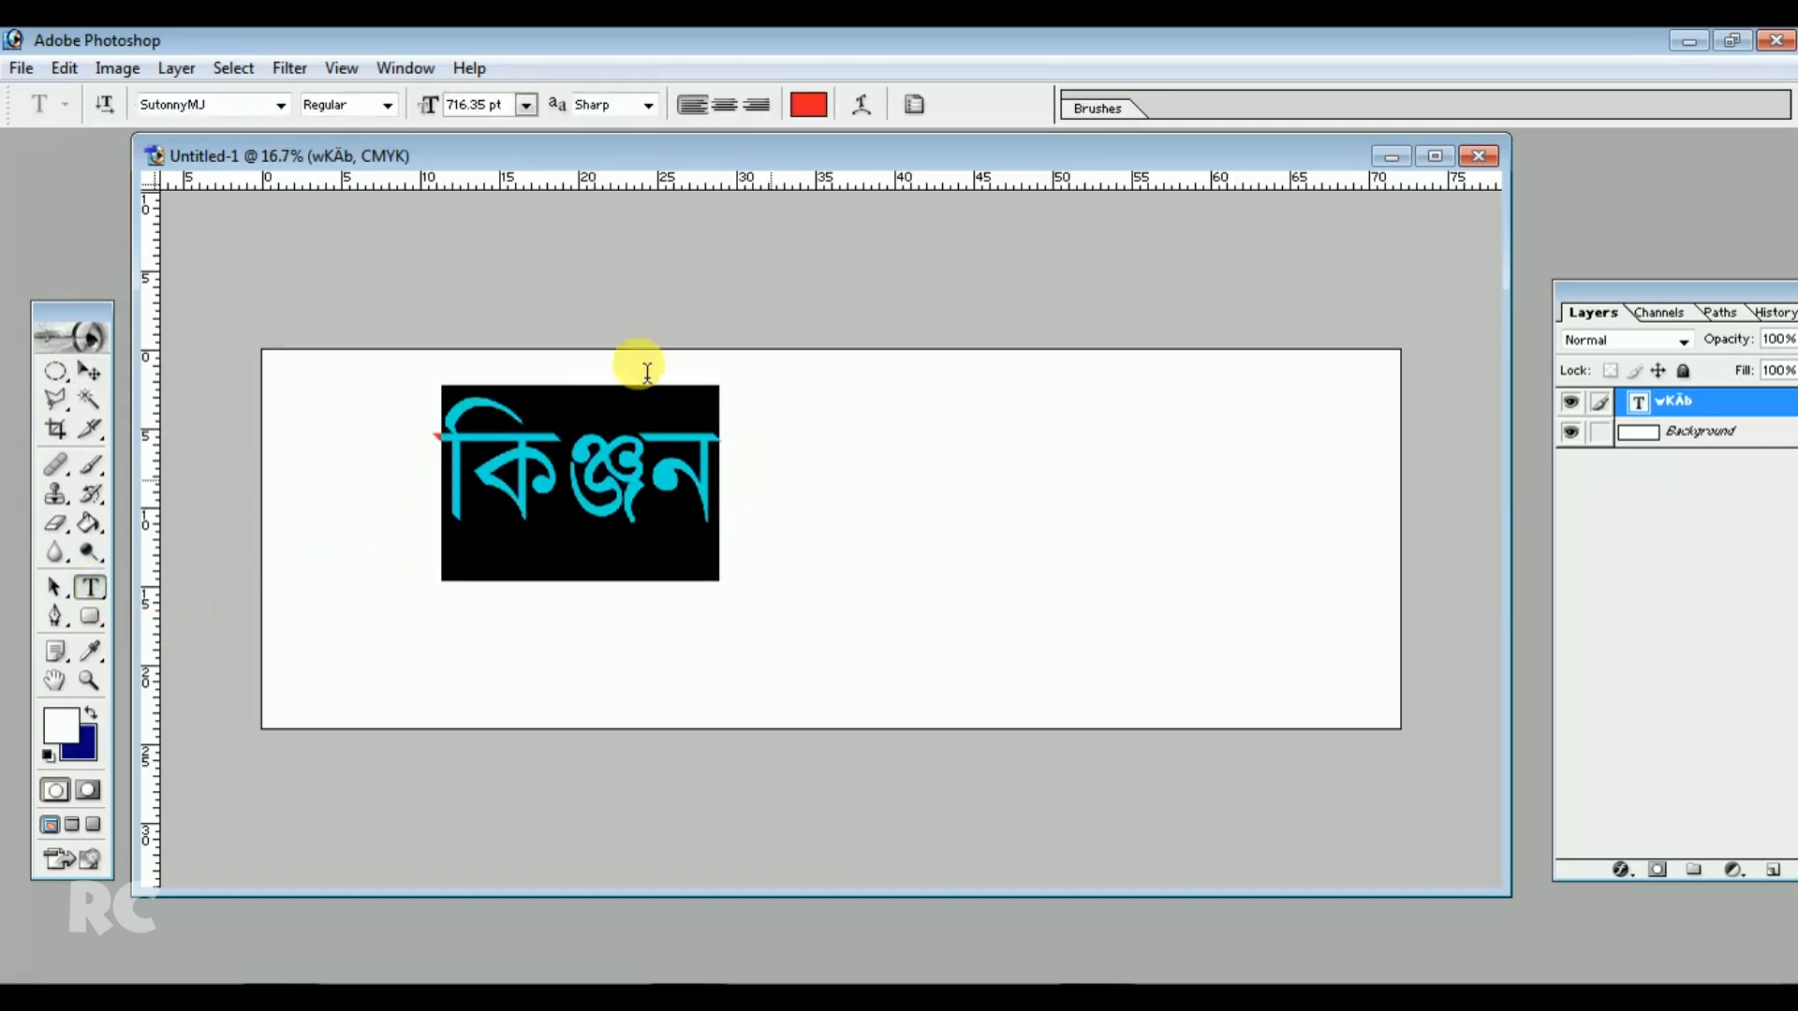
click(394, 110)
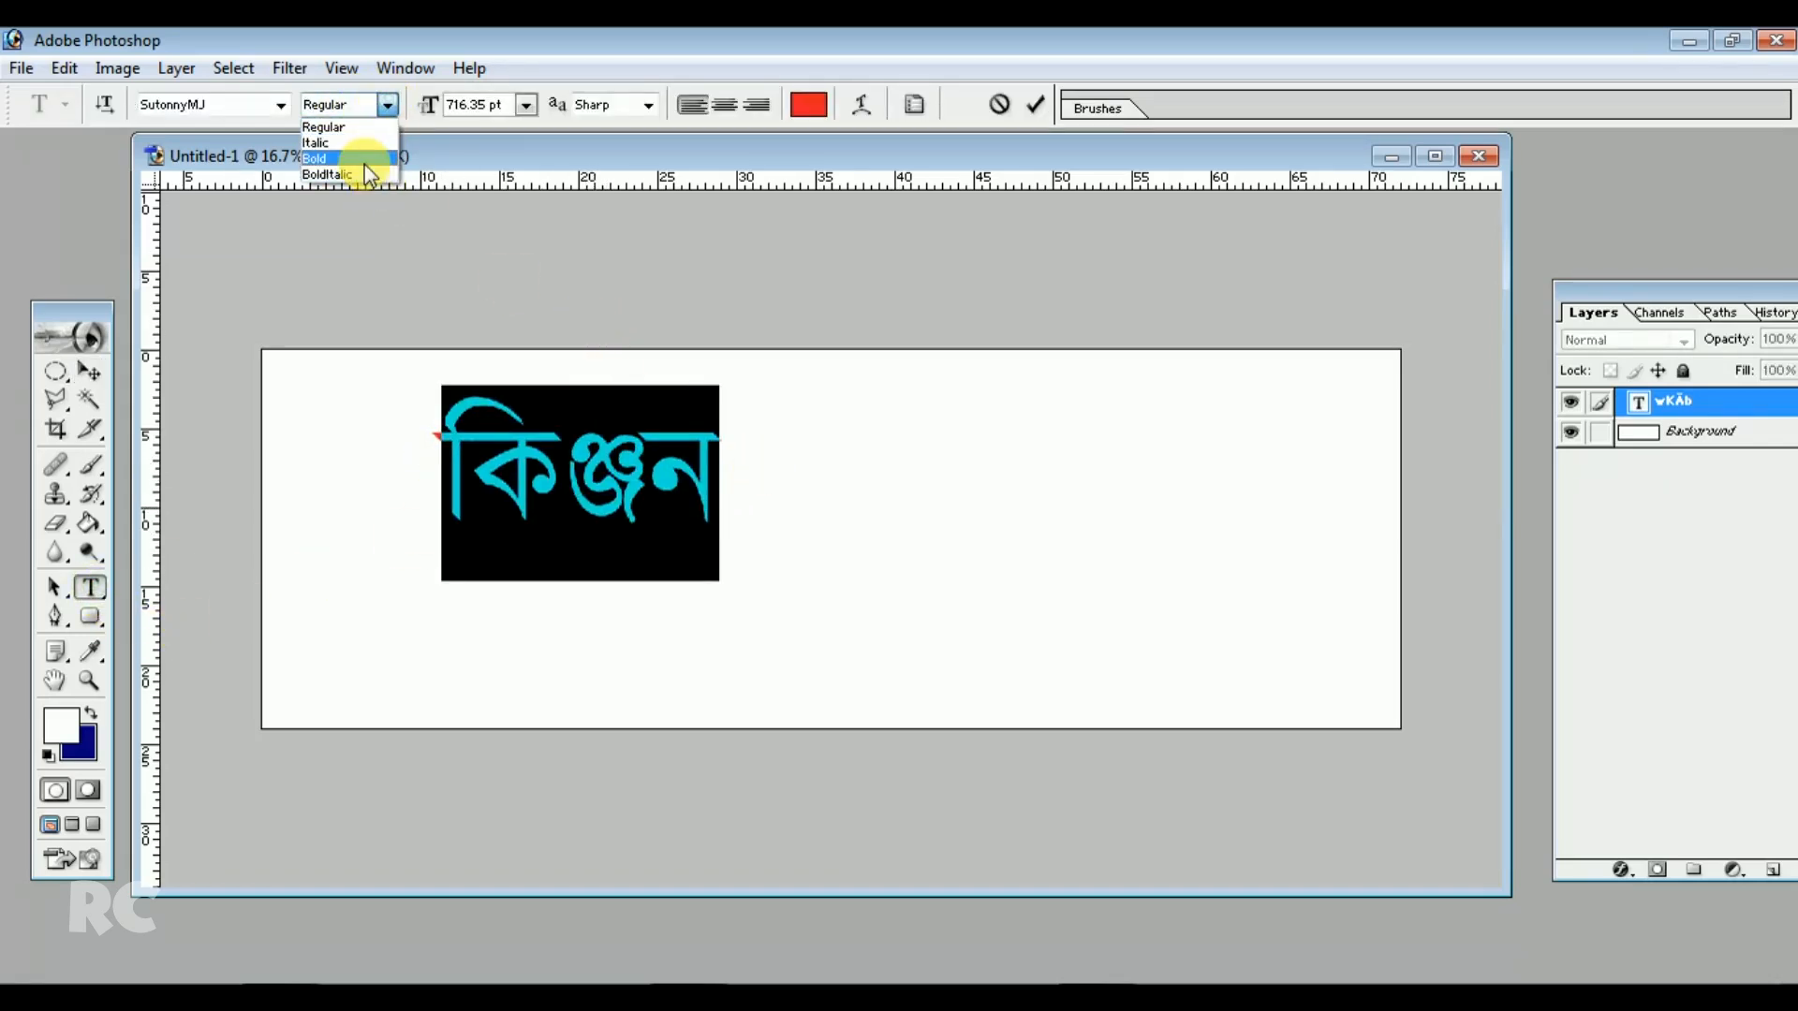
click(364, 165)
click(604, 459)
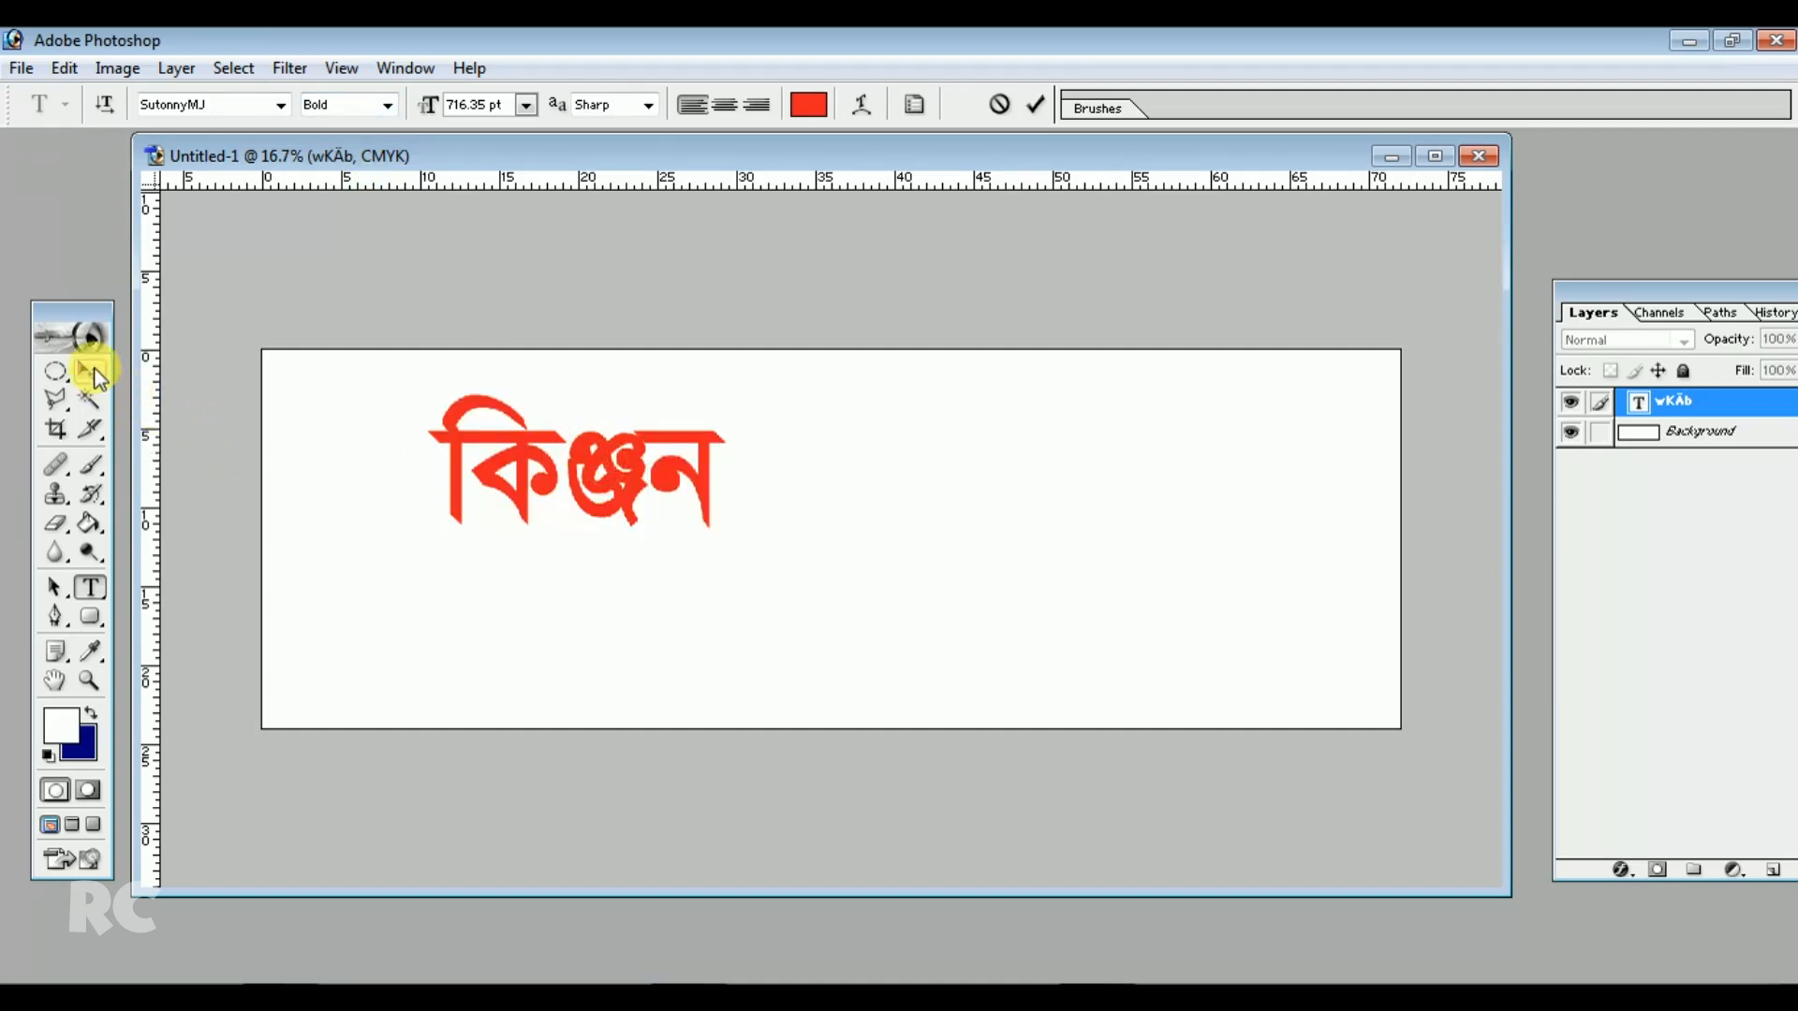
Move the title to the right and stretch it horizontally to about 123% width
click(90, 372)
drag(597, 465, 717, 452)
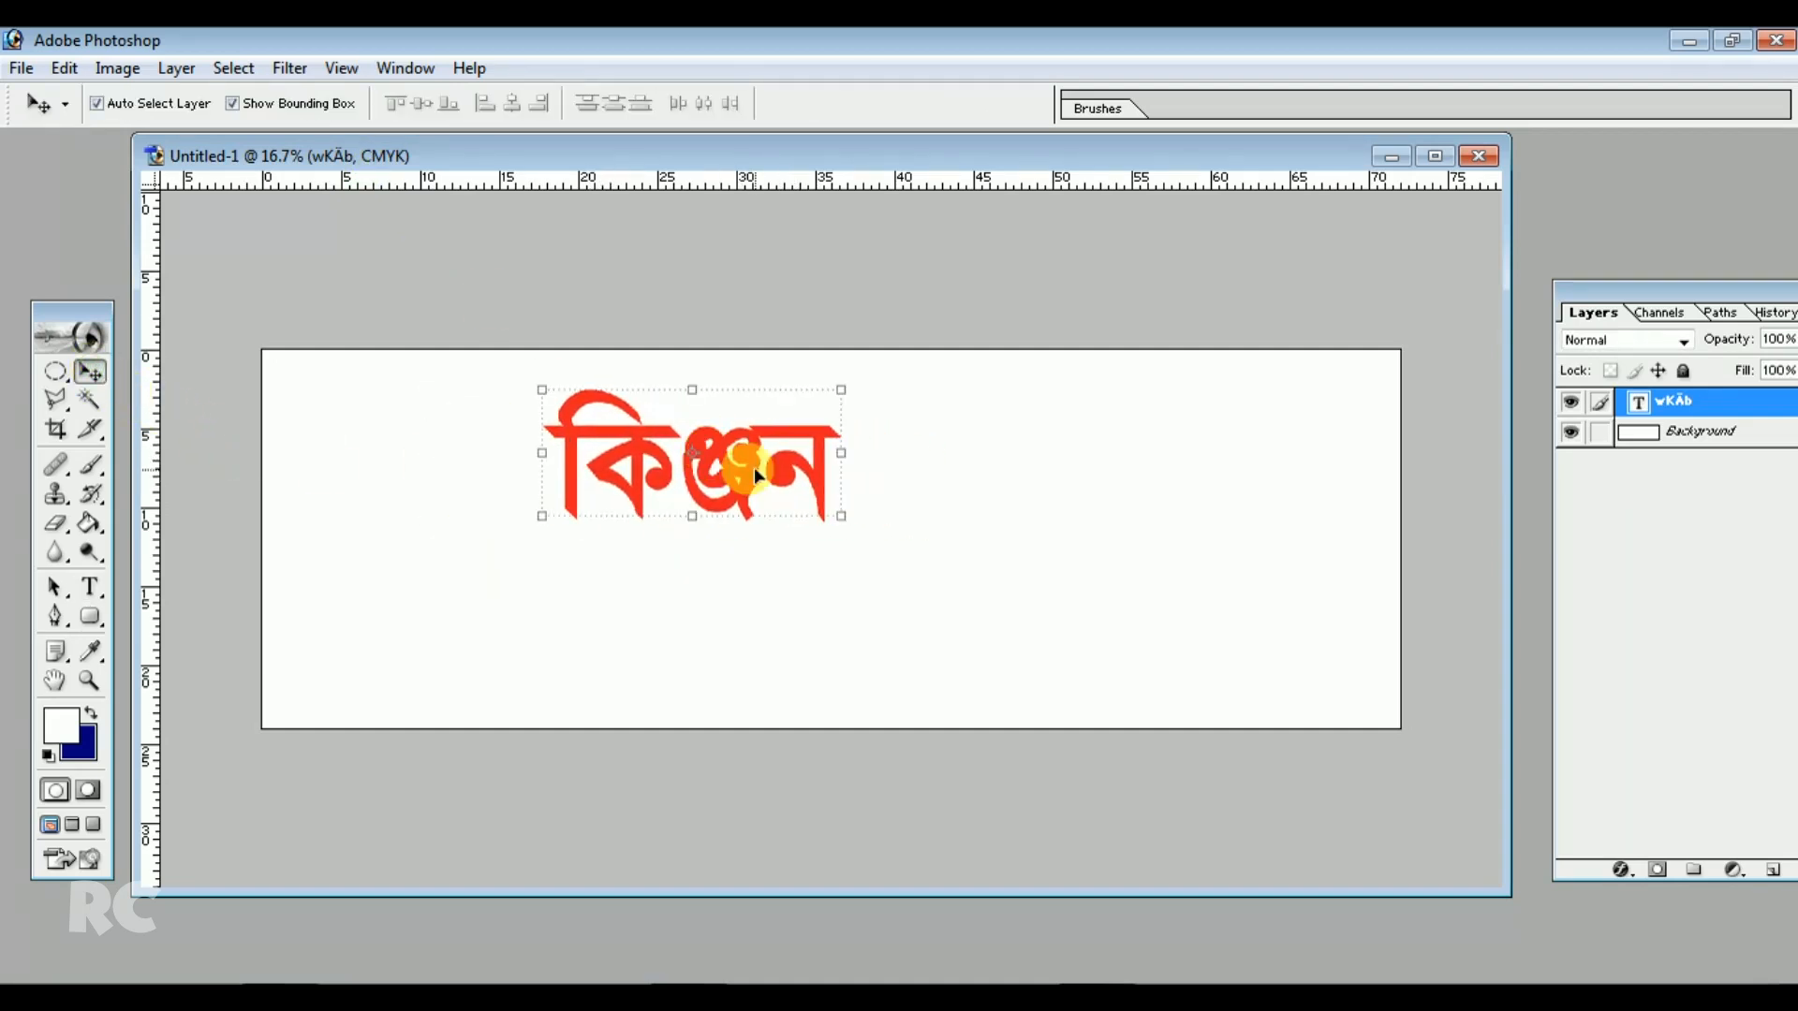
drag(841, 516, 909, 514)
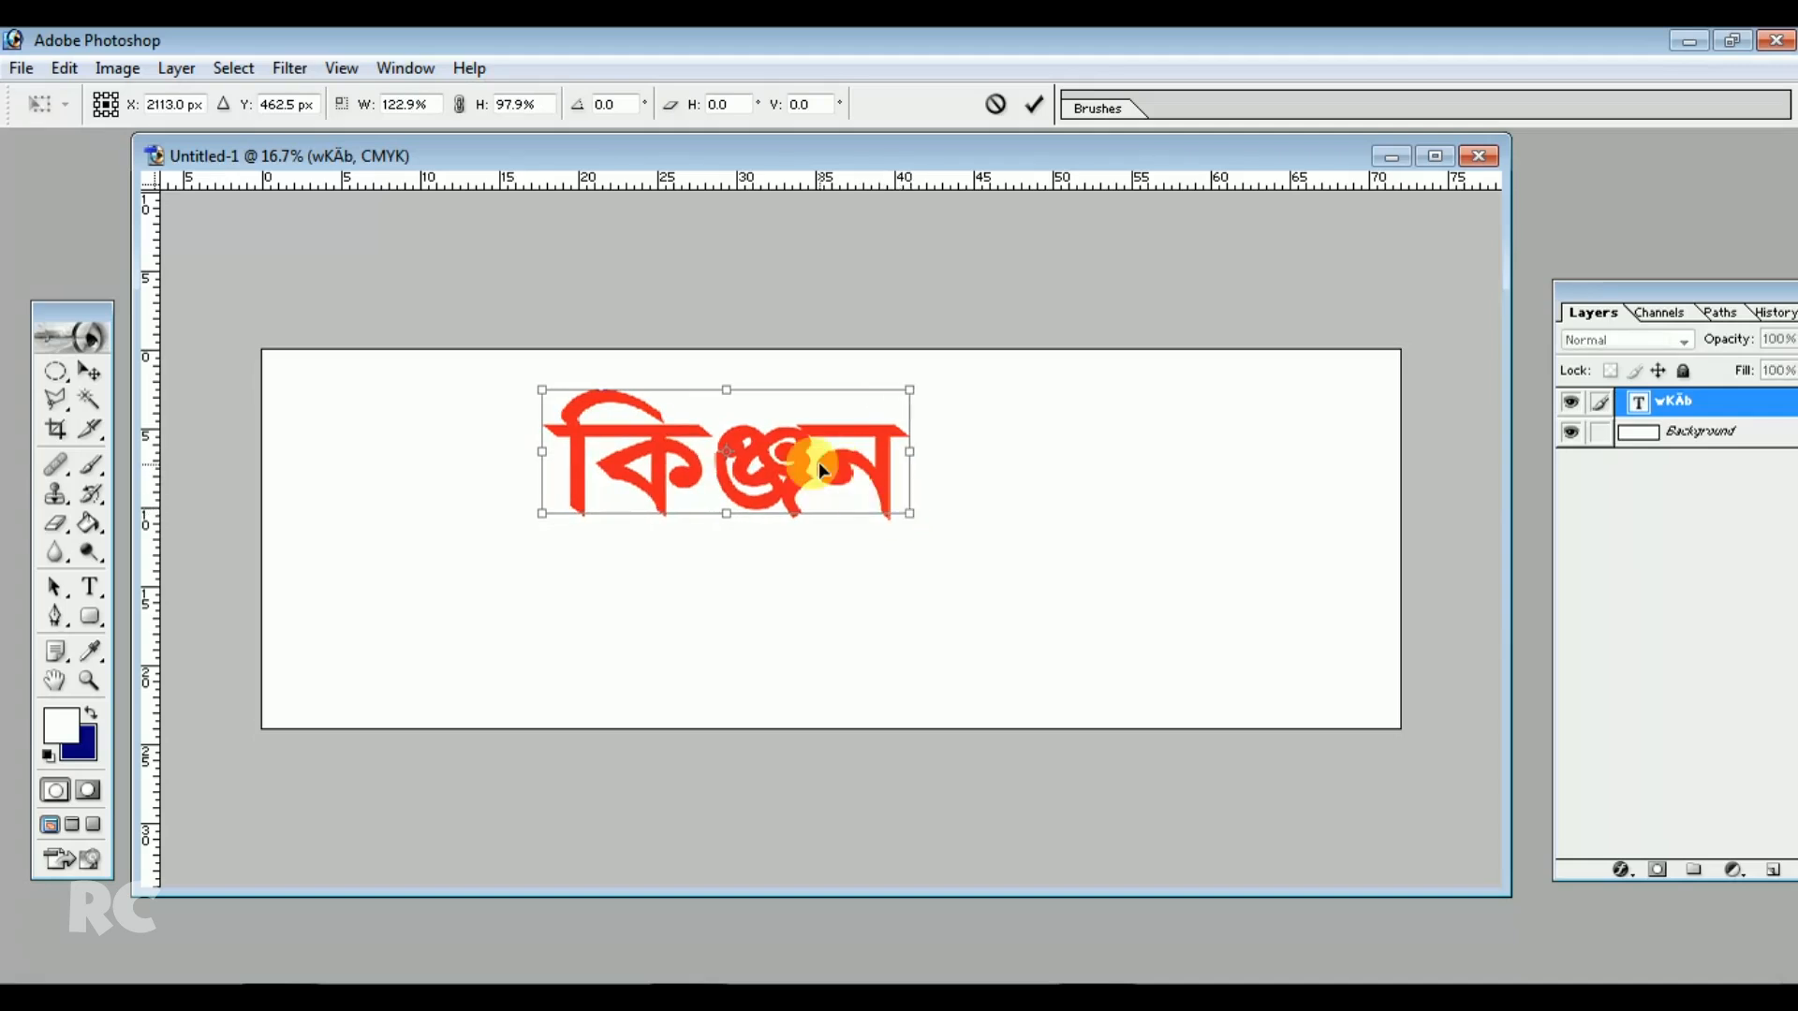
double_click(800, 459)
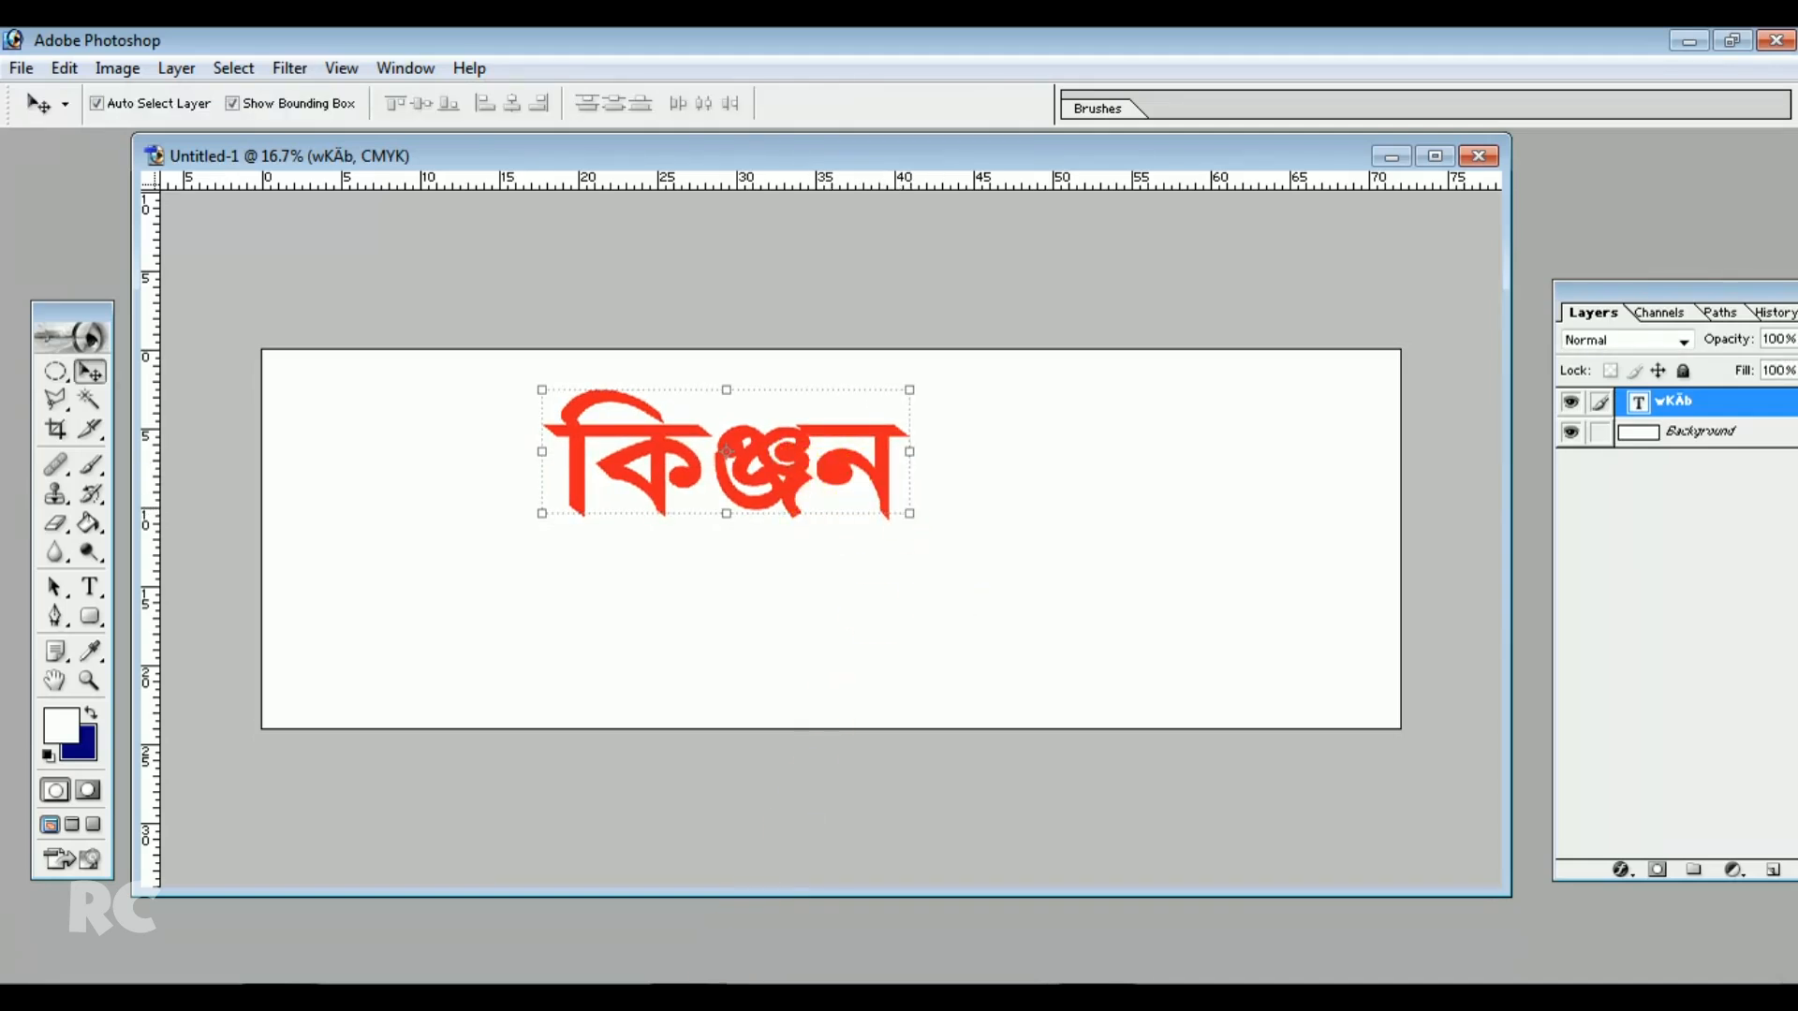
Copy the word সুইটস্ from CorelDRAW and paste it into the banner as new text beside the title
click(716, 992)
drag(154, 401, 281, 401)
key(ctrl+c)
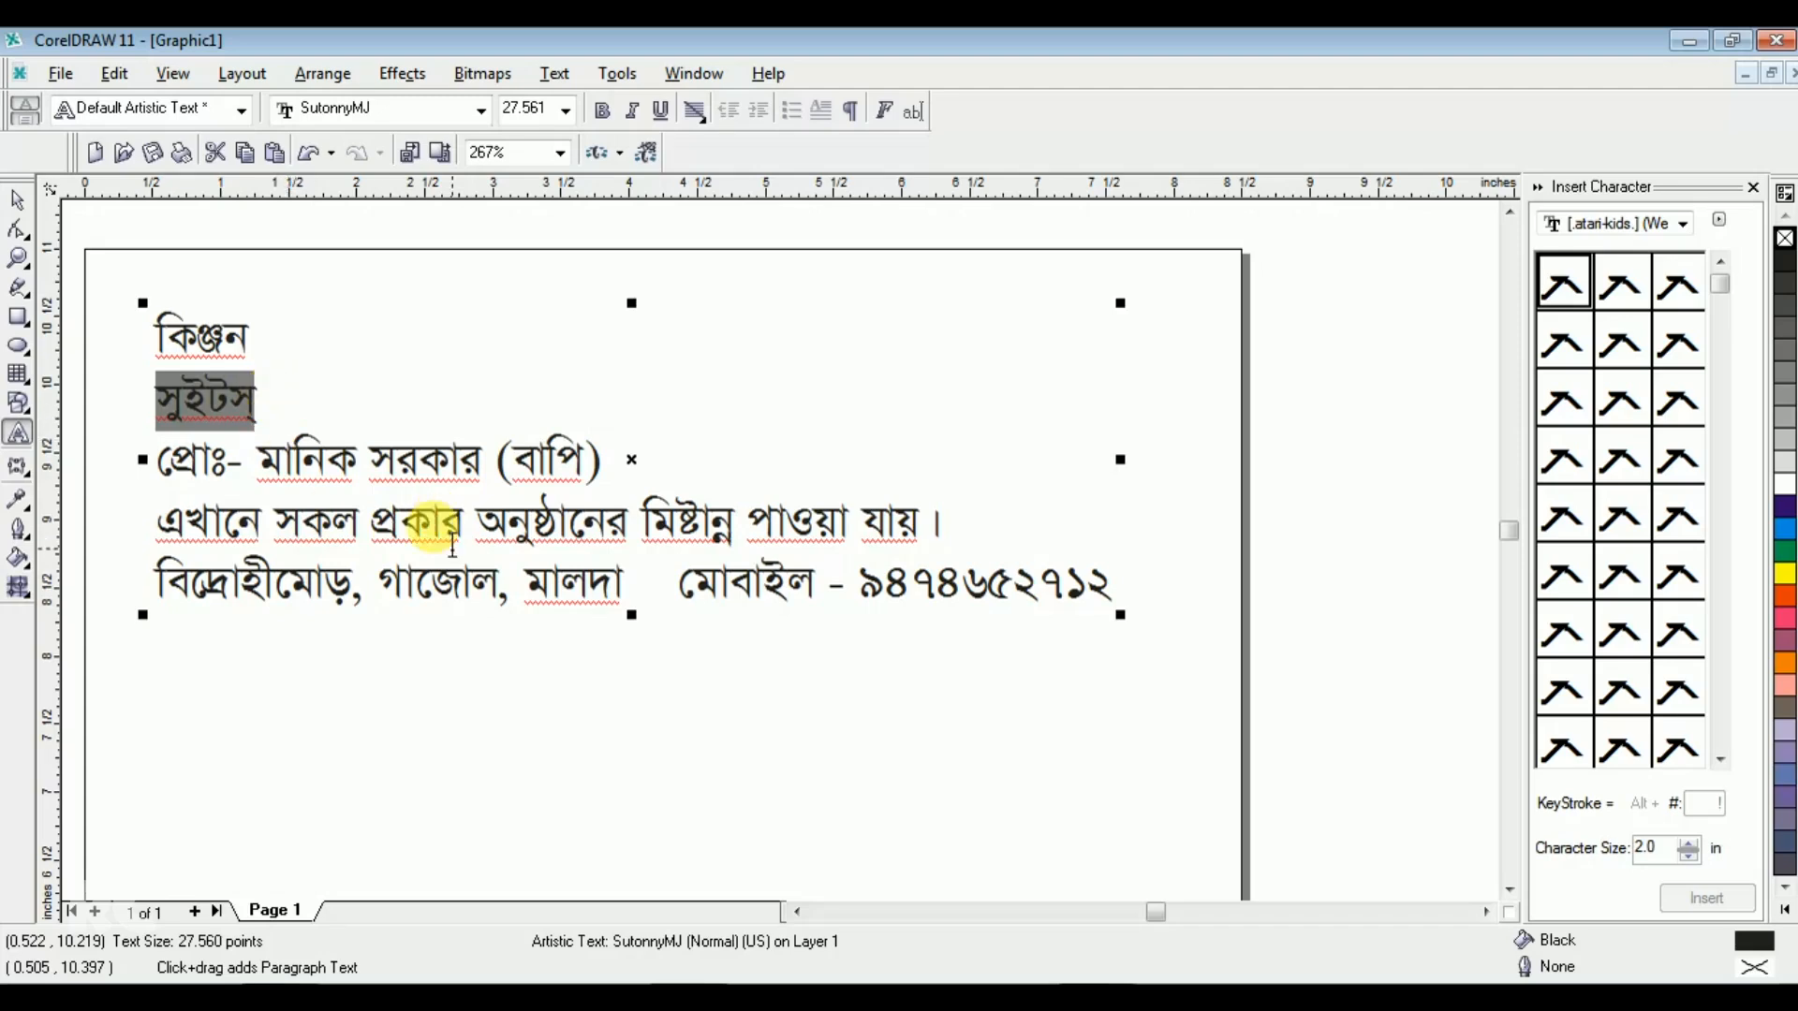
click(655, 995)
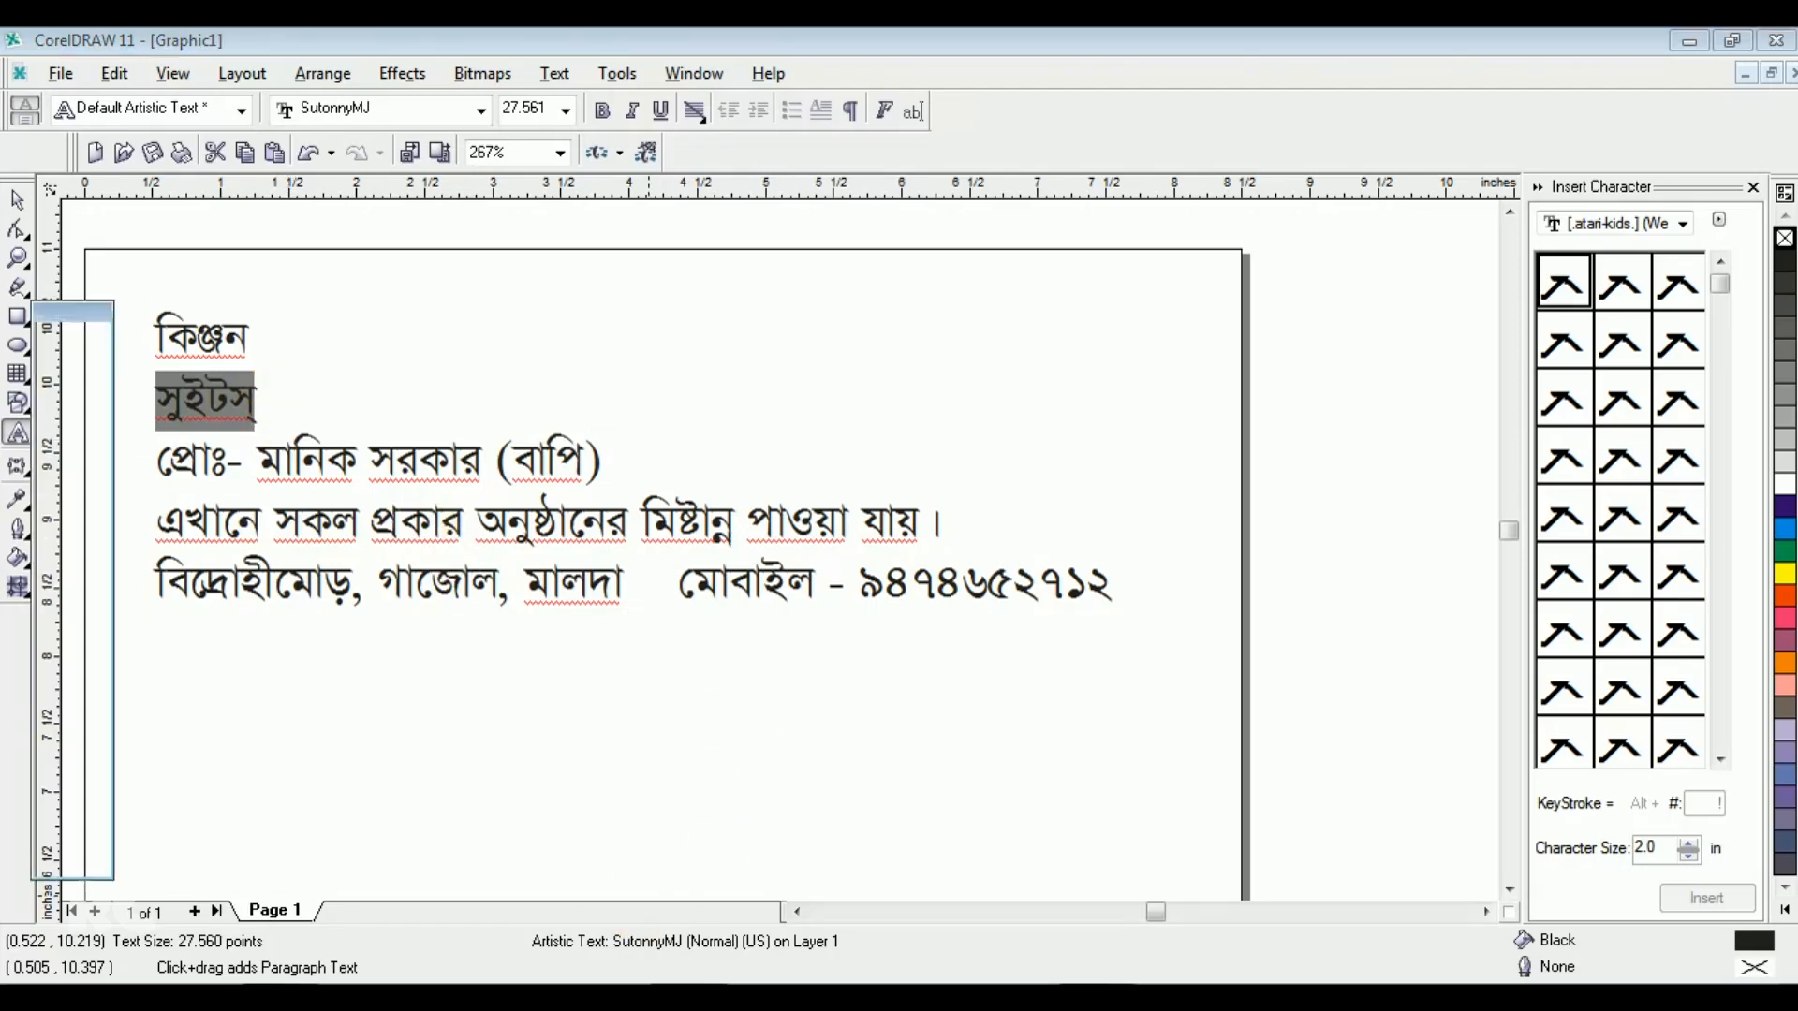
click(98, 589)
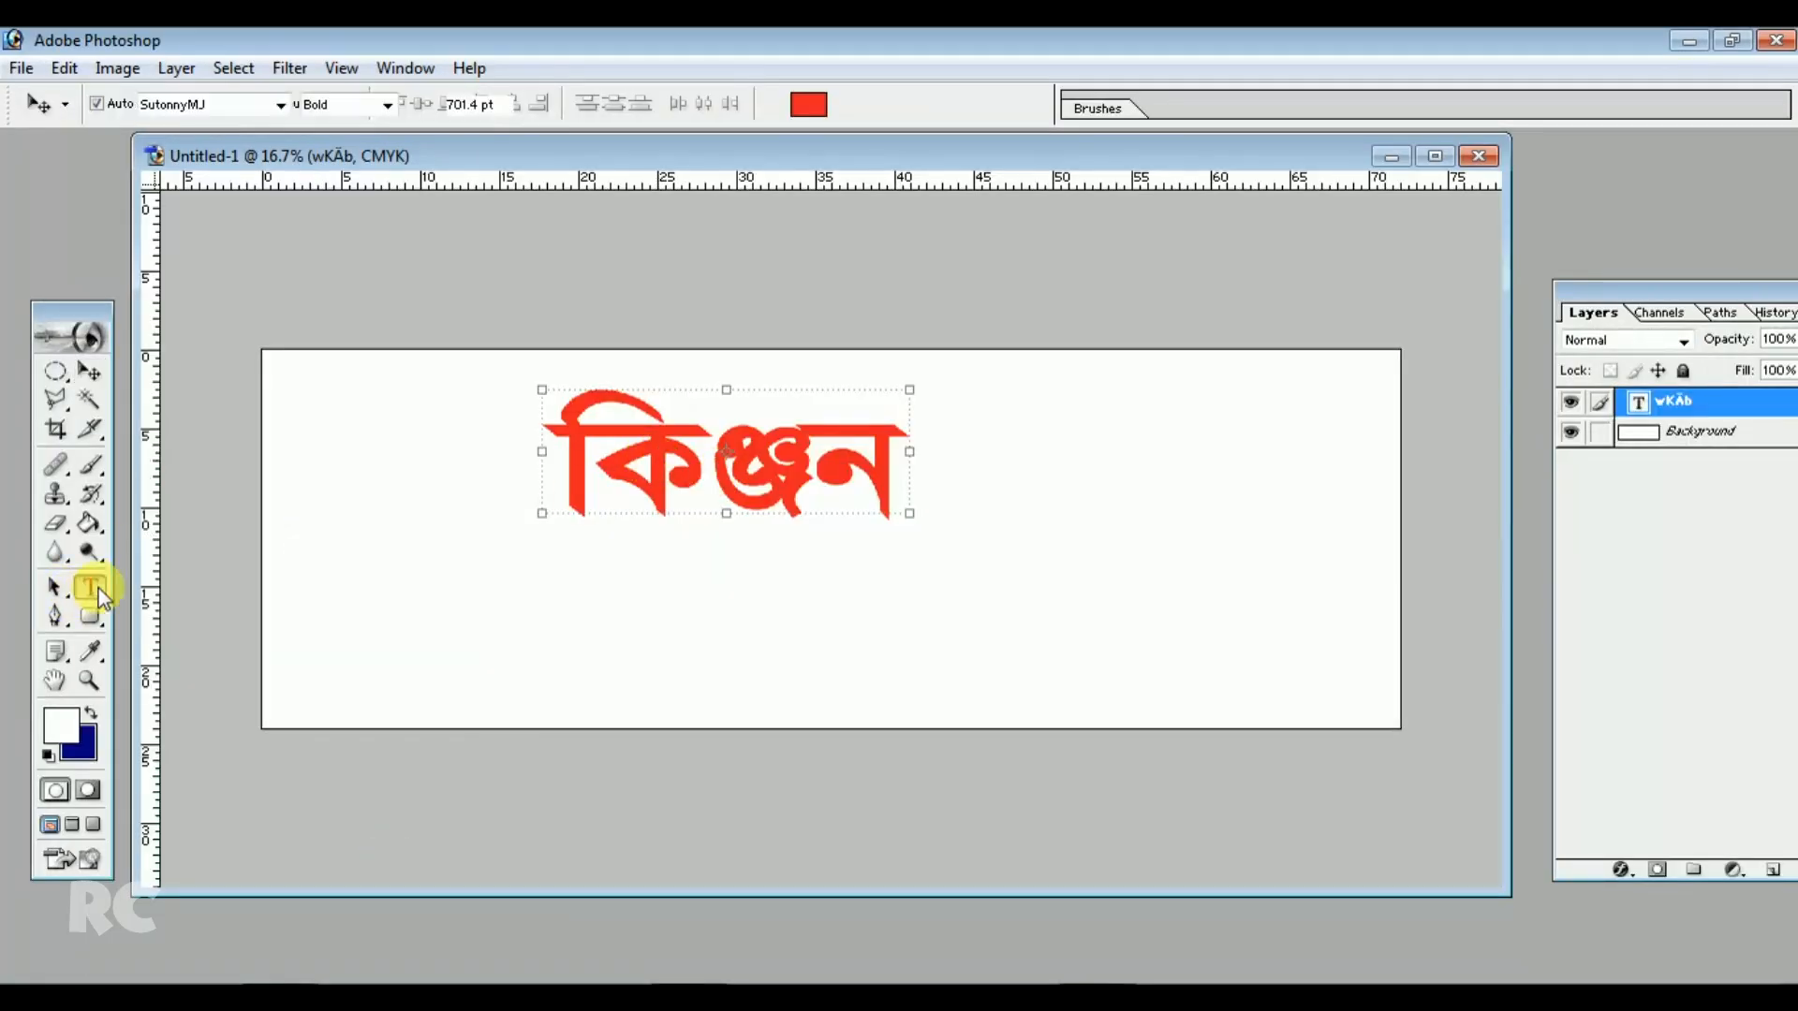
click(1000, 482)
key(ctrl+v)
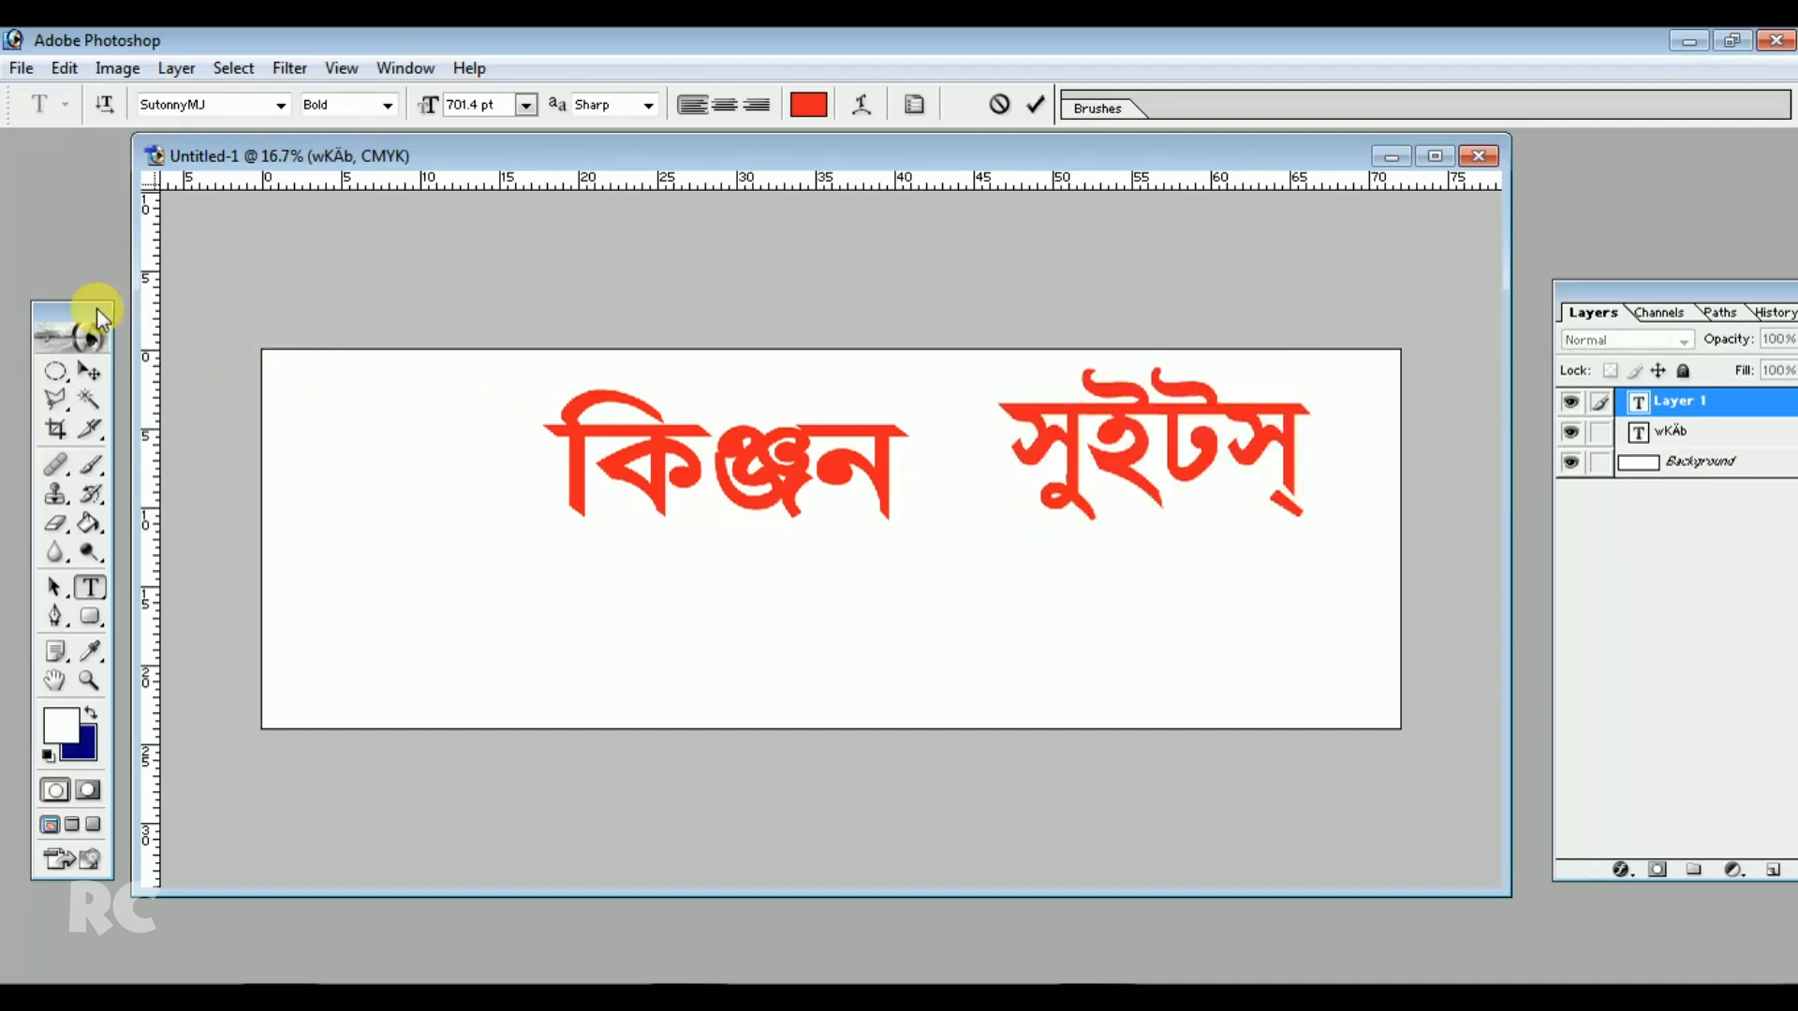
Scale the সুইটস্ text down and place it to the right of the title
click(90, 371)
drag(1311, 491, 1066, 463)
key(Return)
click(916, 646)
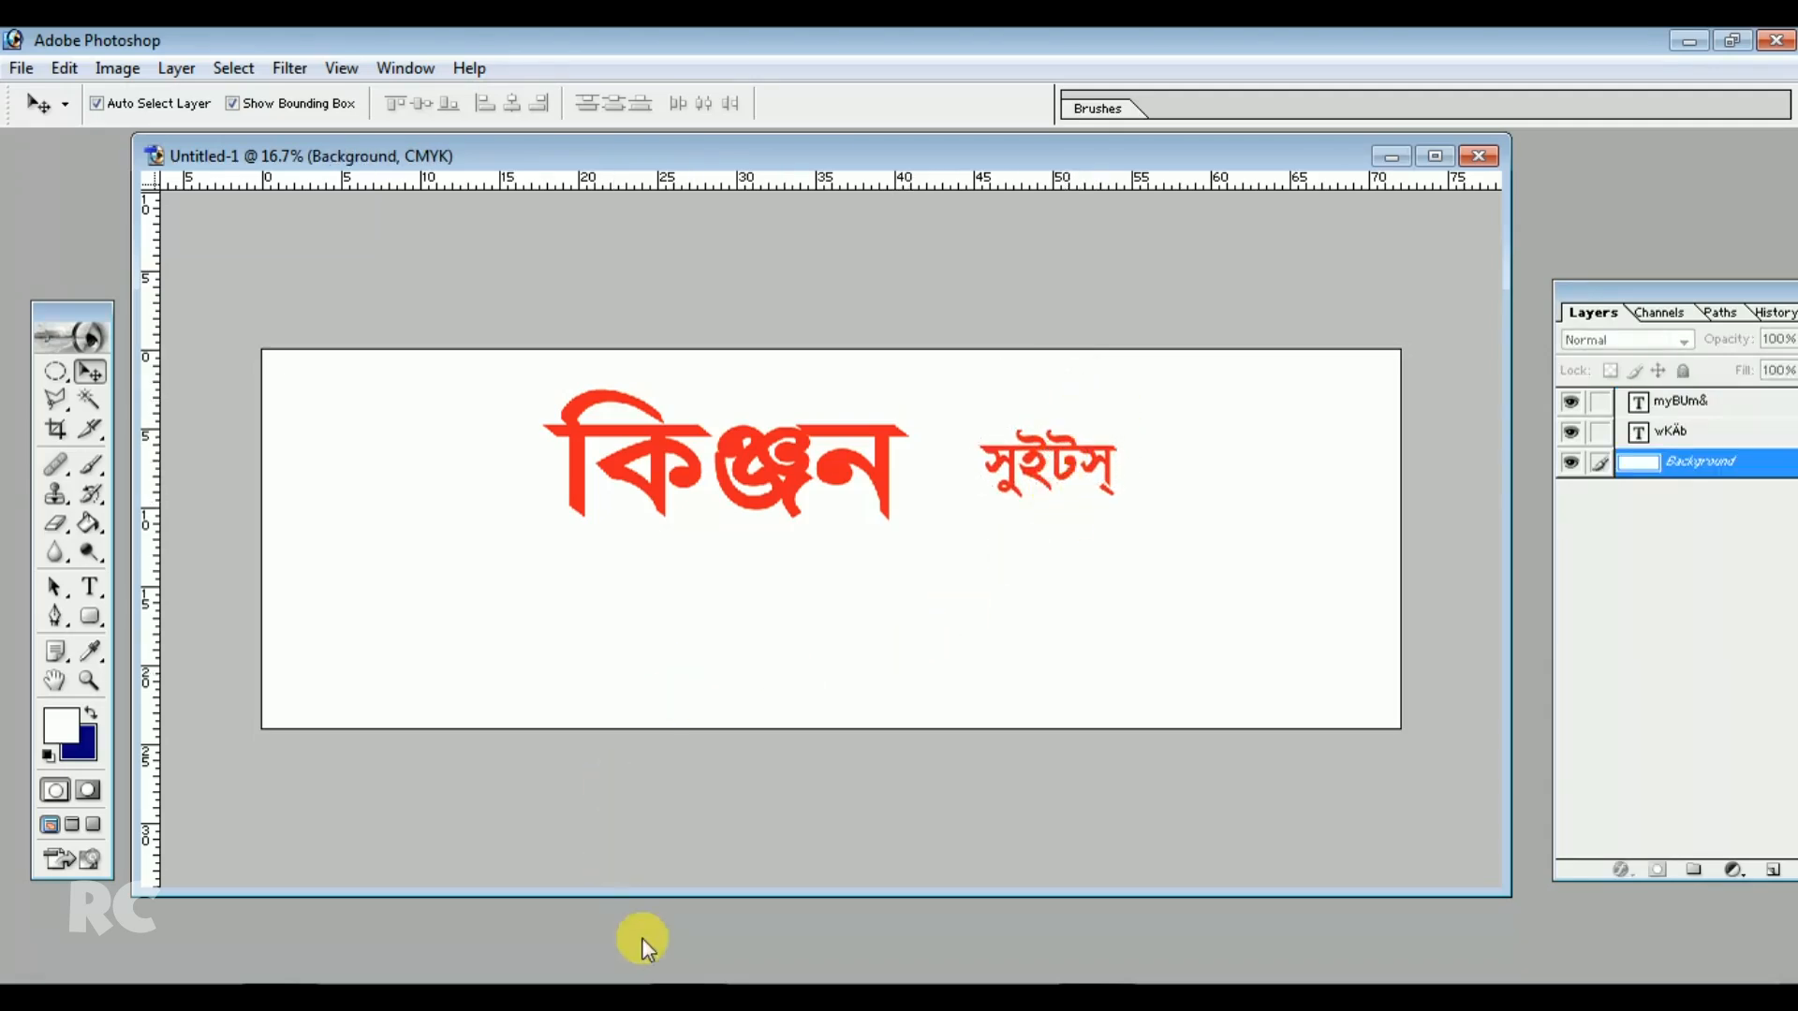
Copy the proprietor line from CorelDRAW and paste it into the banner as new text
click(645, 994)
drag(159, 464, 598, 486)
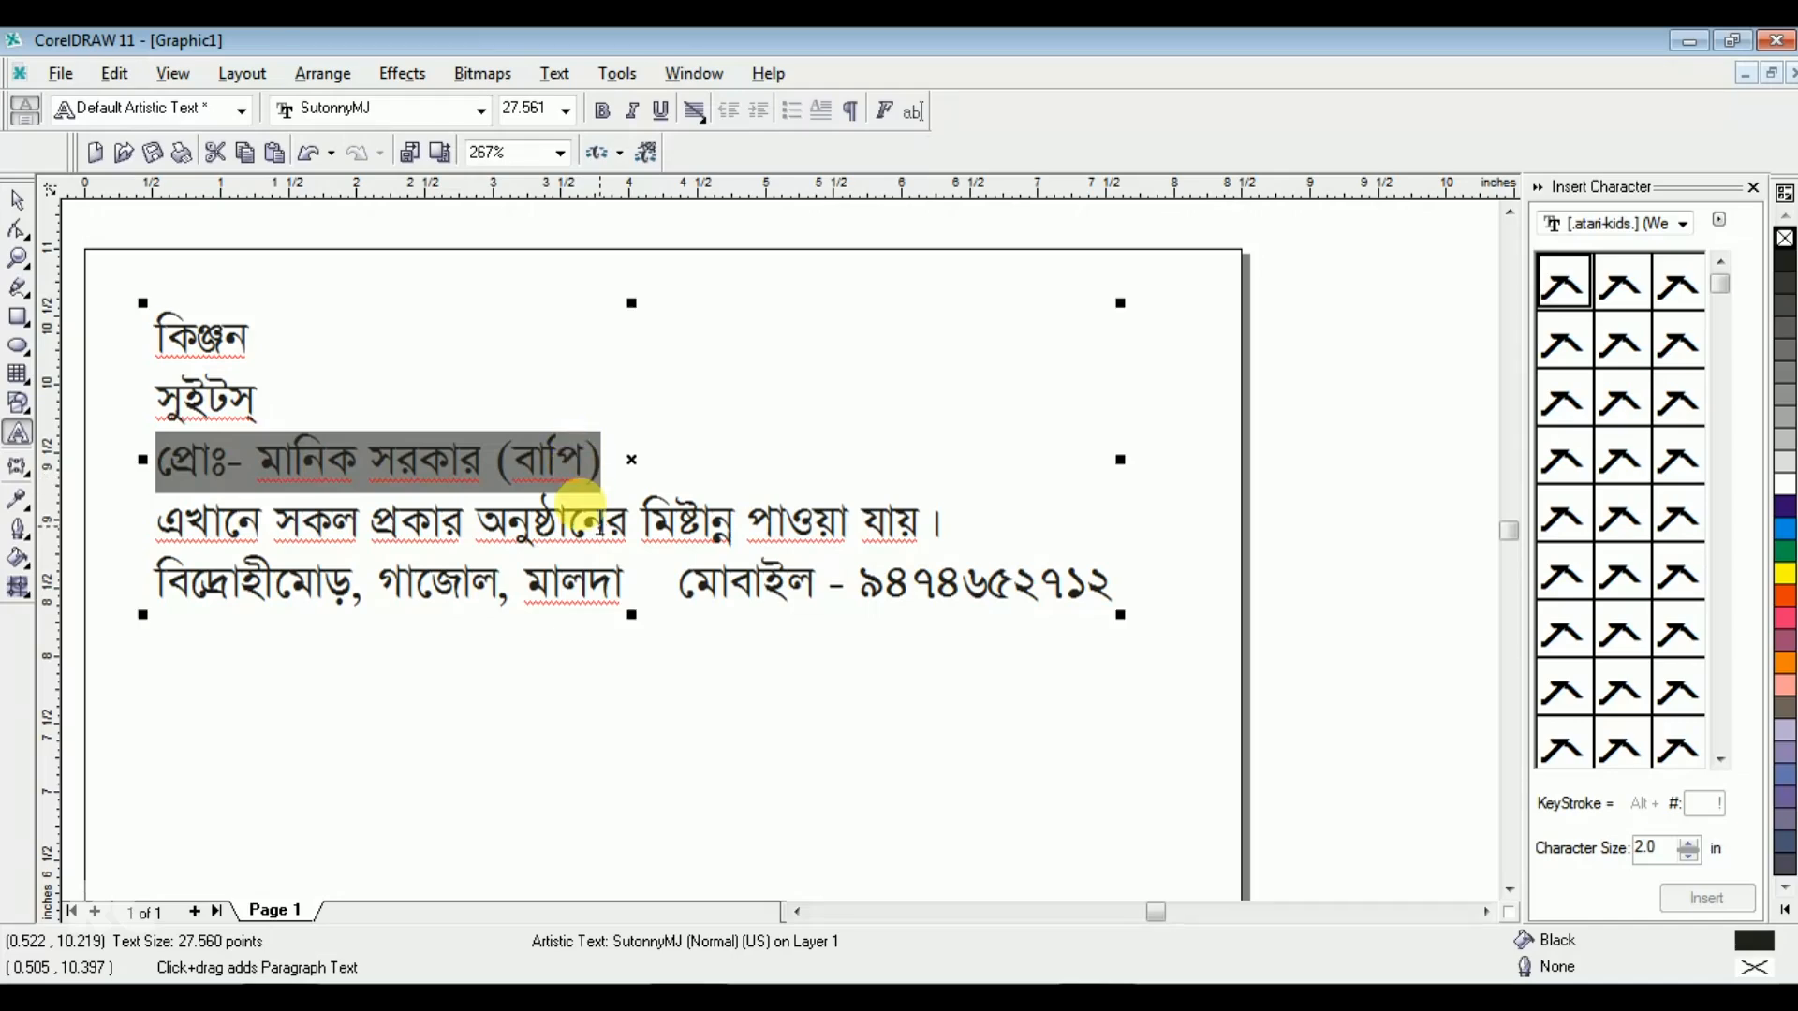
click(375, 996)
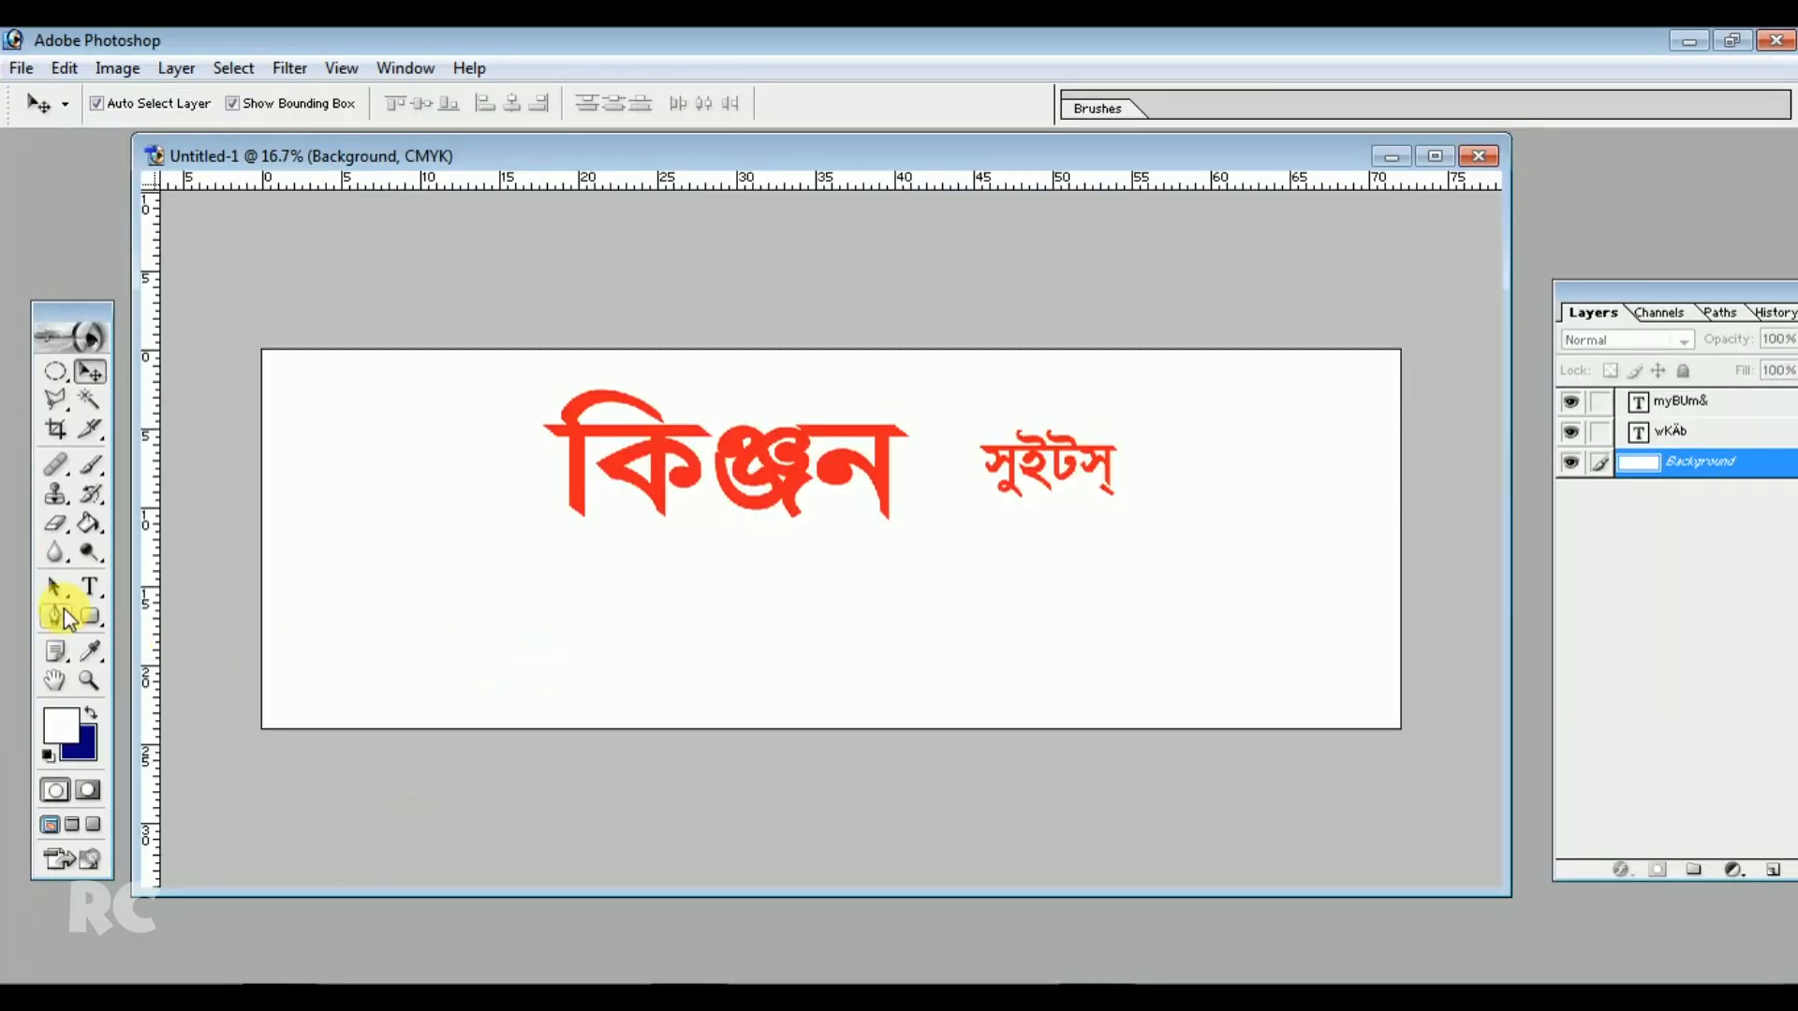
click(90, 587)
click(840, 644)
key(ctrl+v)
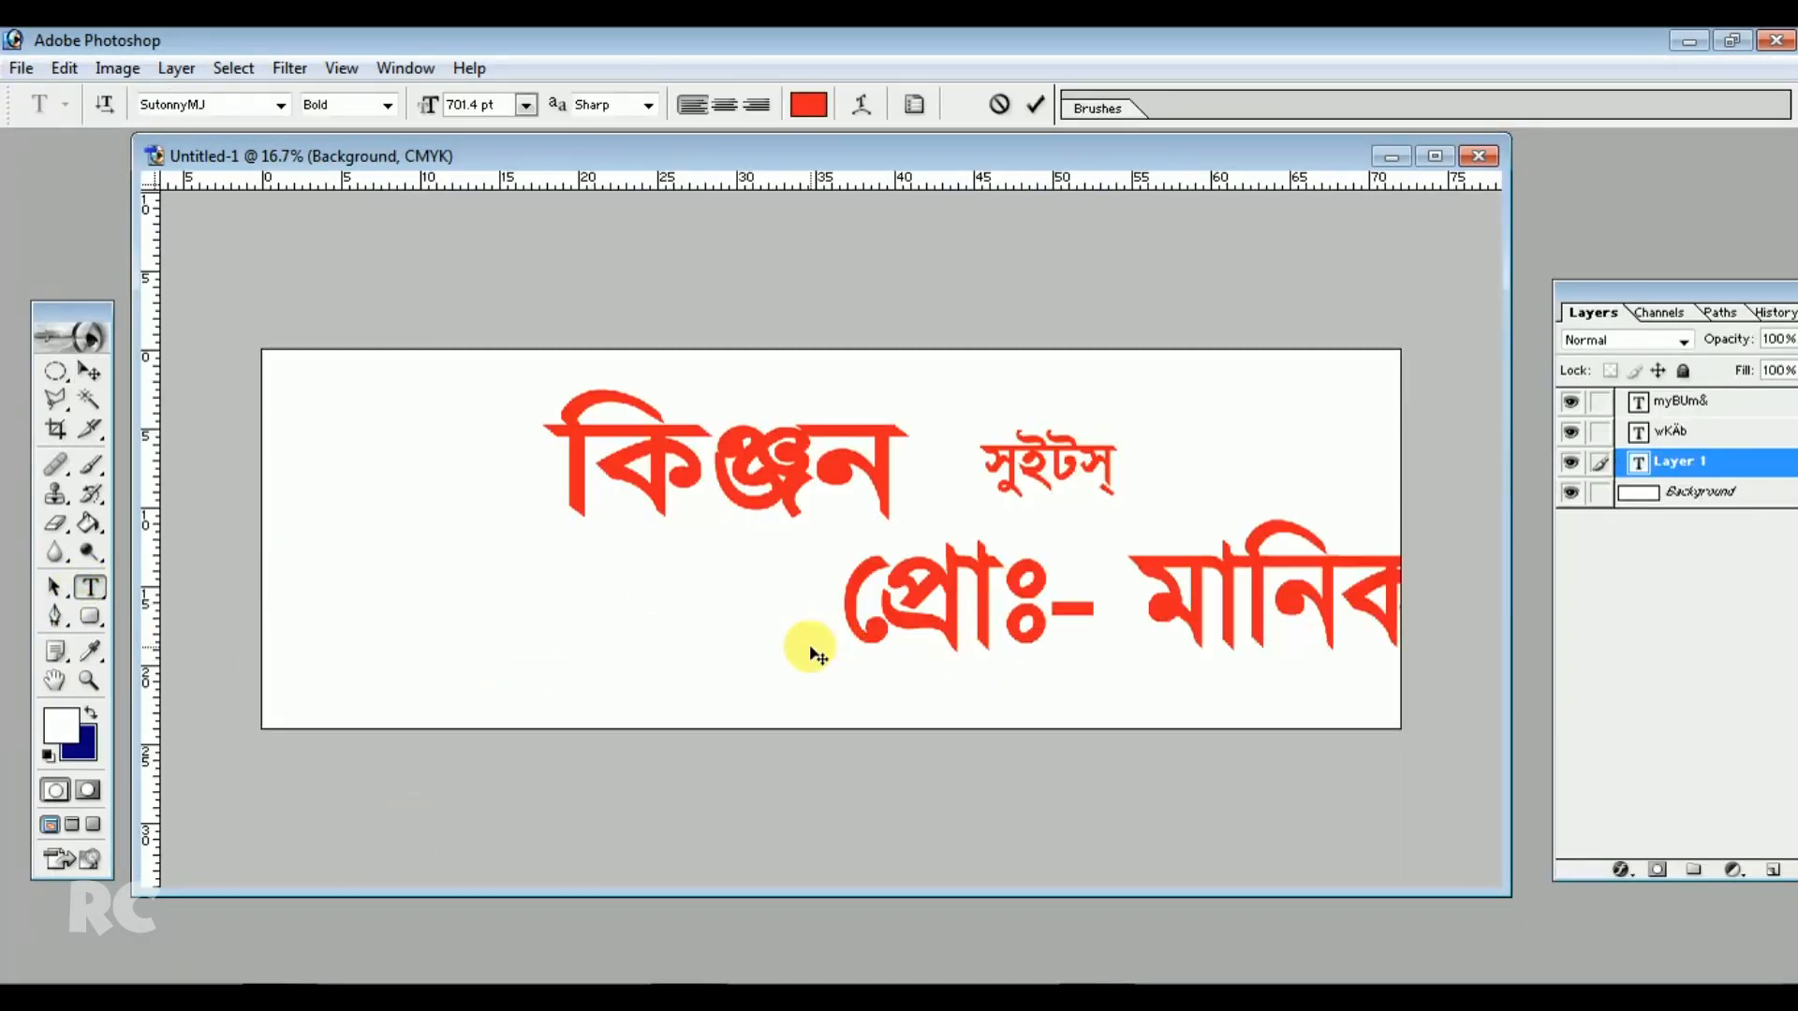
Shrink the proprietor line to about 23.5% and move it to the banner's top-right corner
click(90, 371)
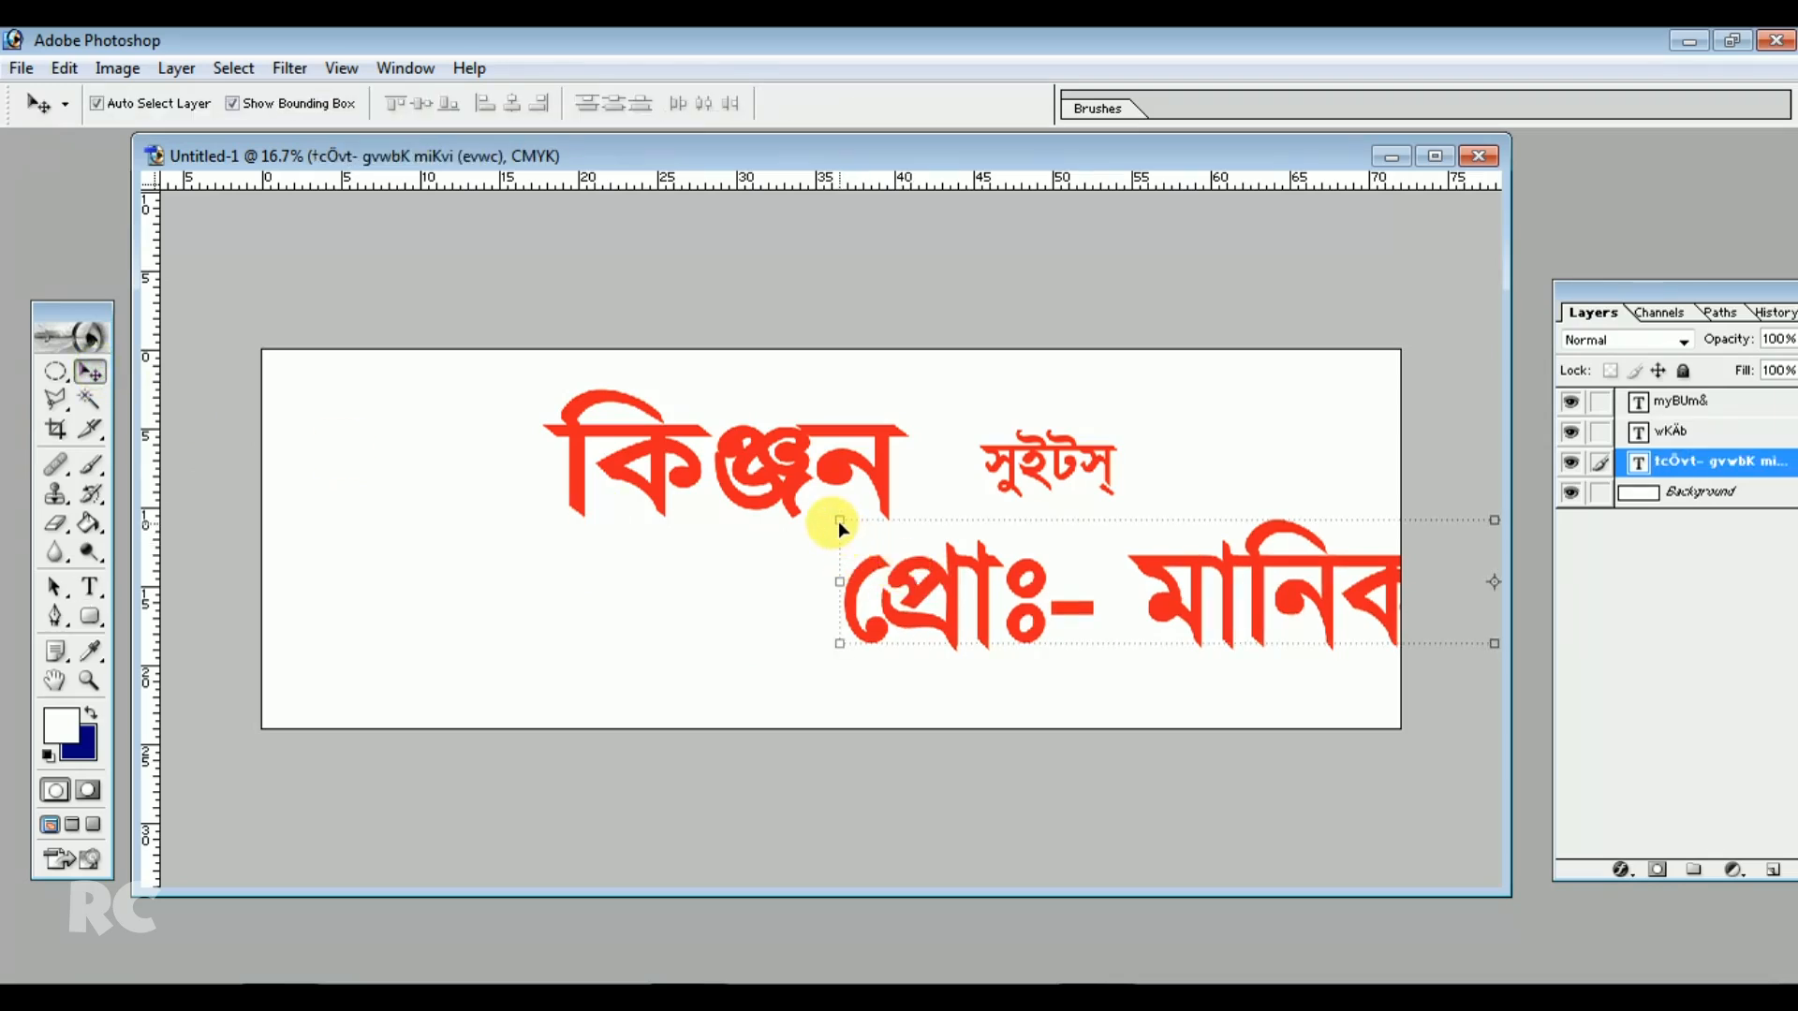
drag(831, 514, 1208, 592)
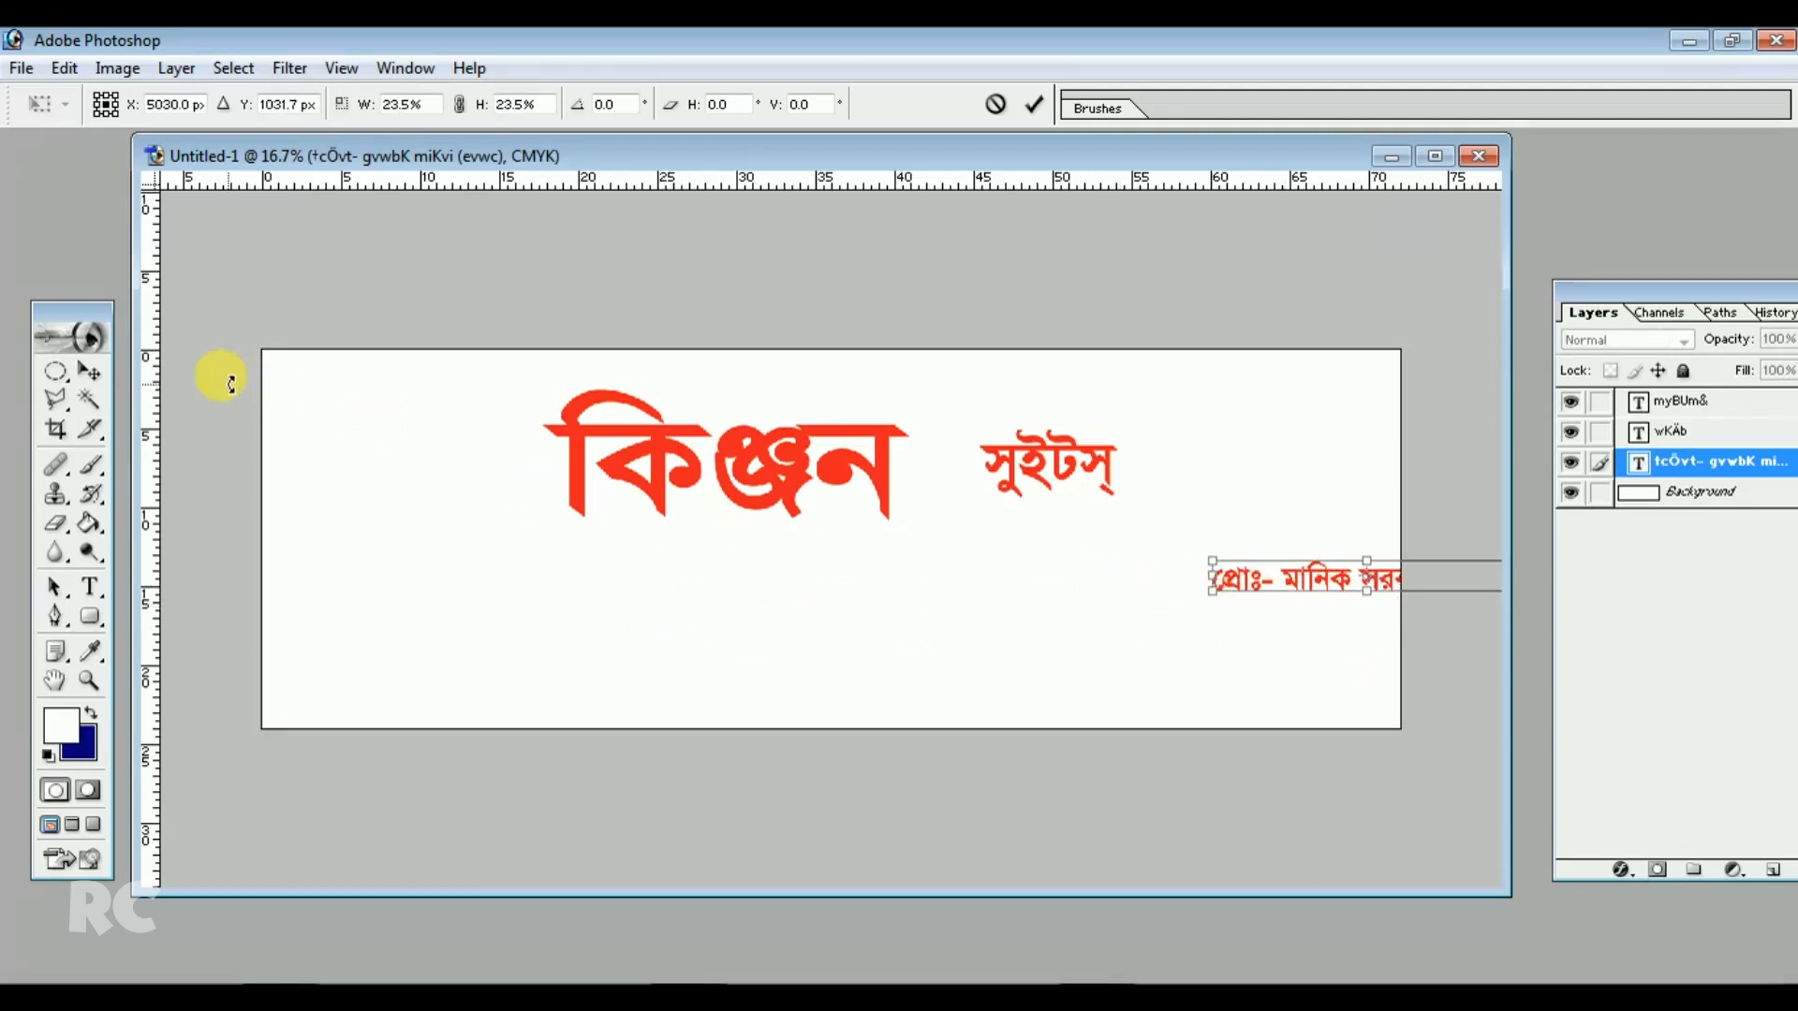
click(91, 374)
click(816, 408)
drag(1316, 585, 1152, 398)
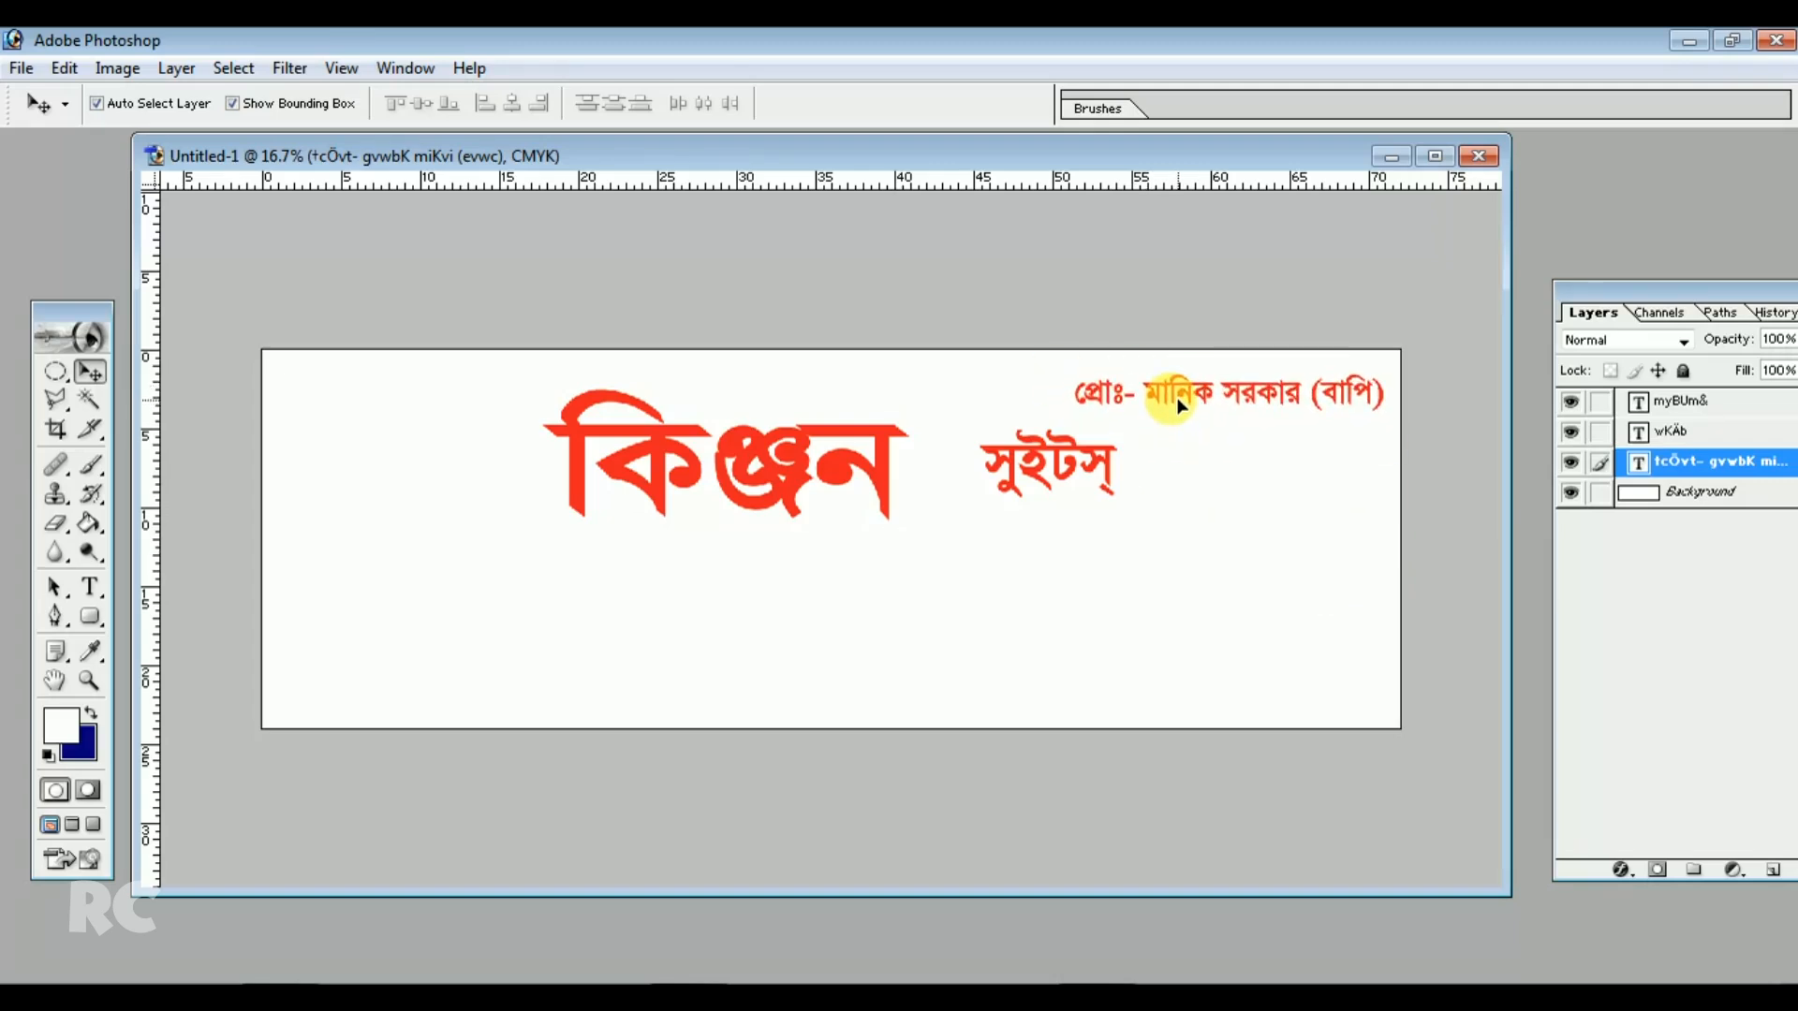
Copy the slogan line এখানে সকল প্রকার অনুষ্ঠানের মিষ্টান্ন পাওয়া যায়। from CorelDRAW and paste it into the banner
click(922, 620)
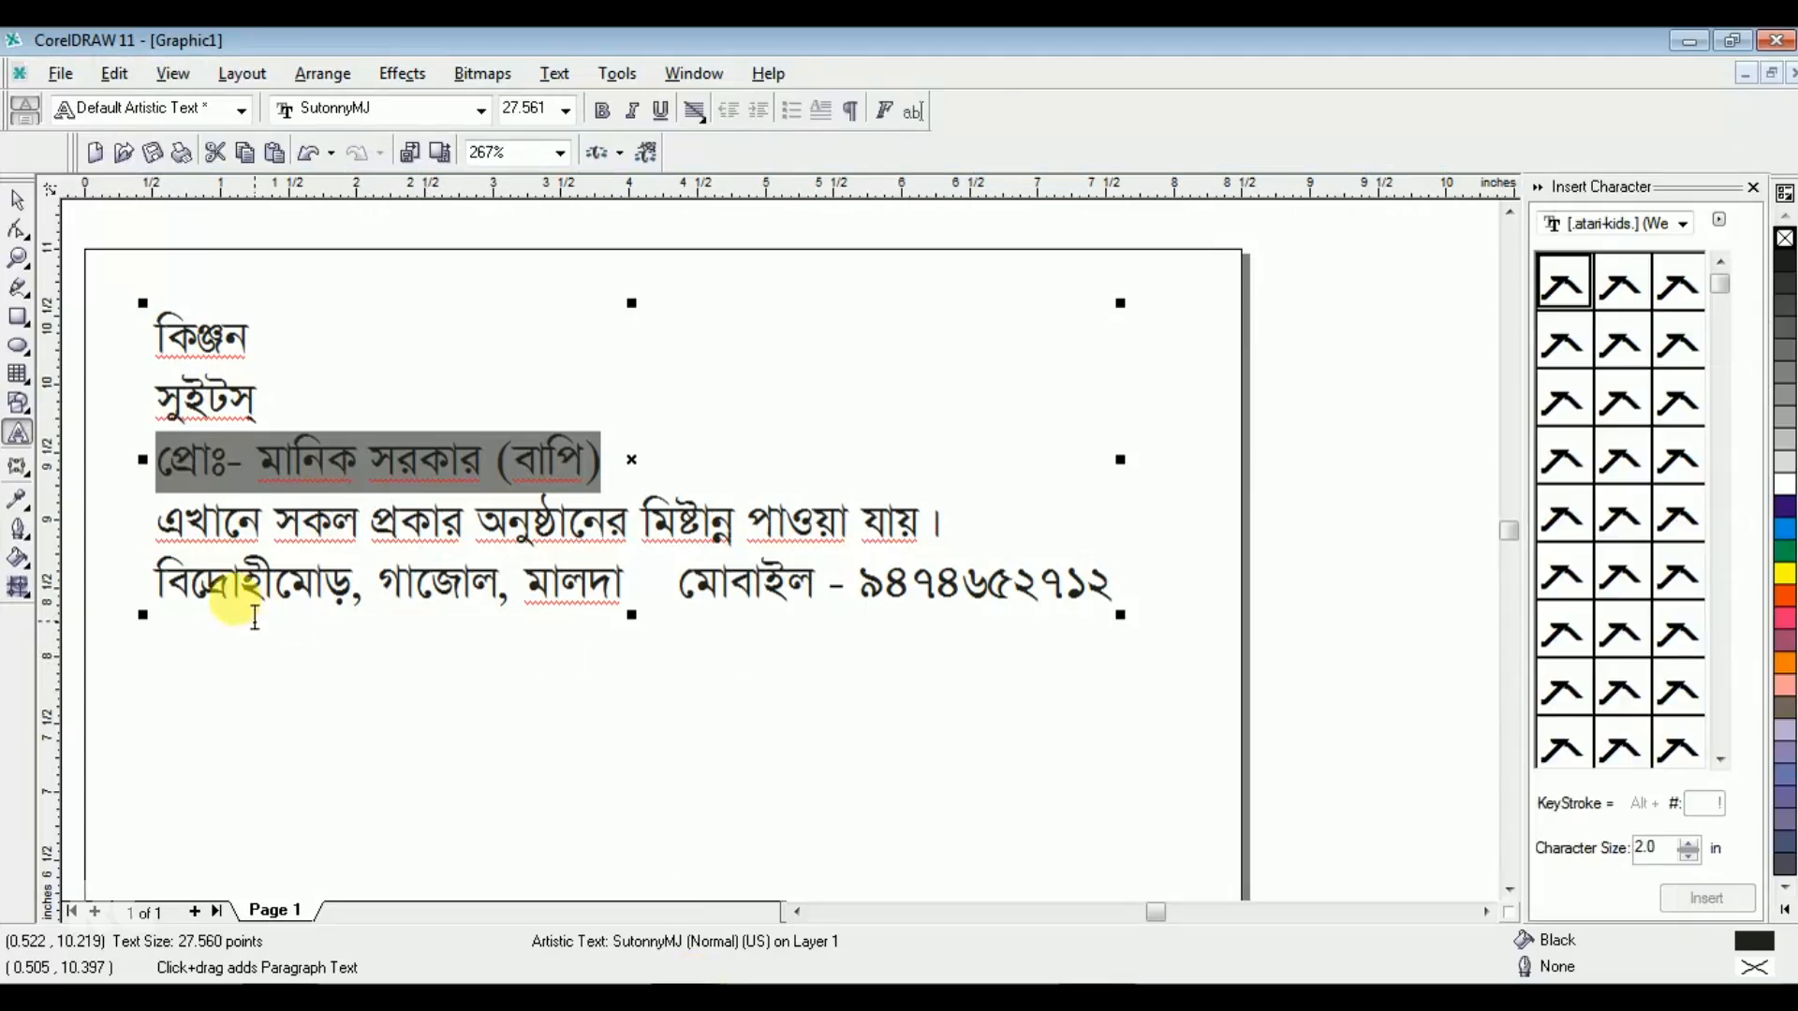
click(160, 518)
drag(155, 513, 920, 531)
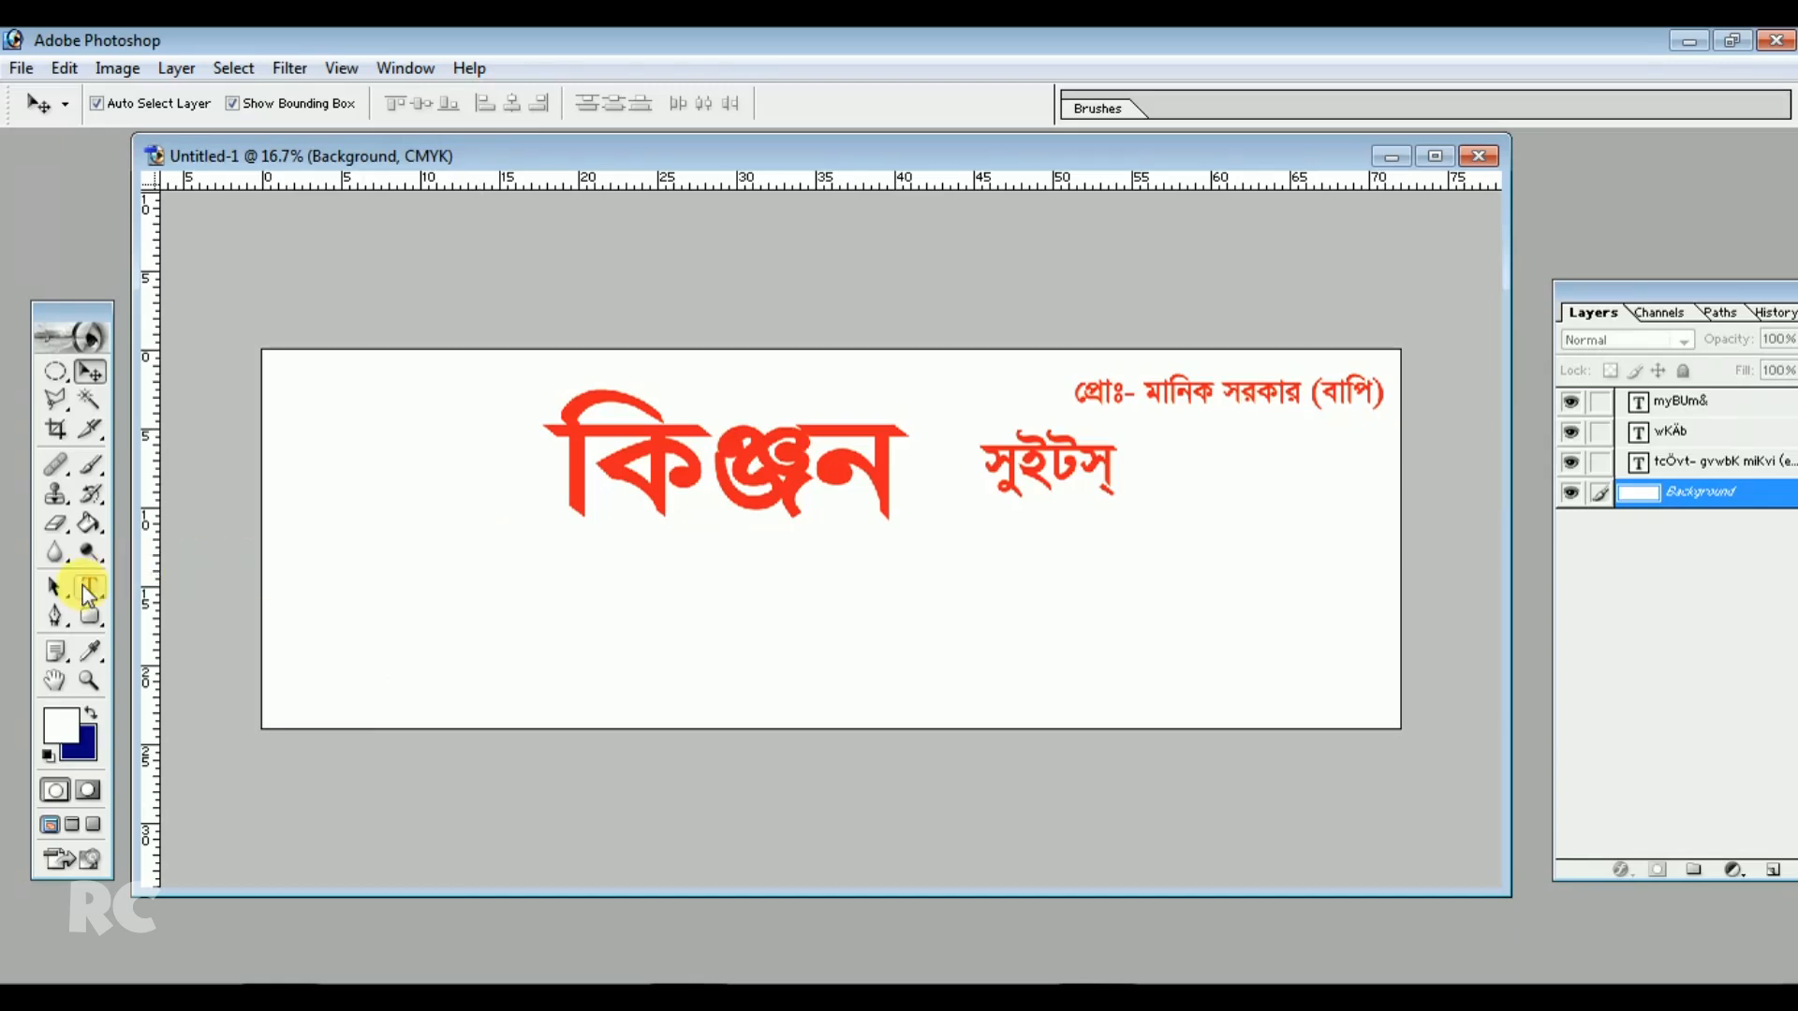
click(86, 588)
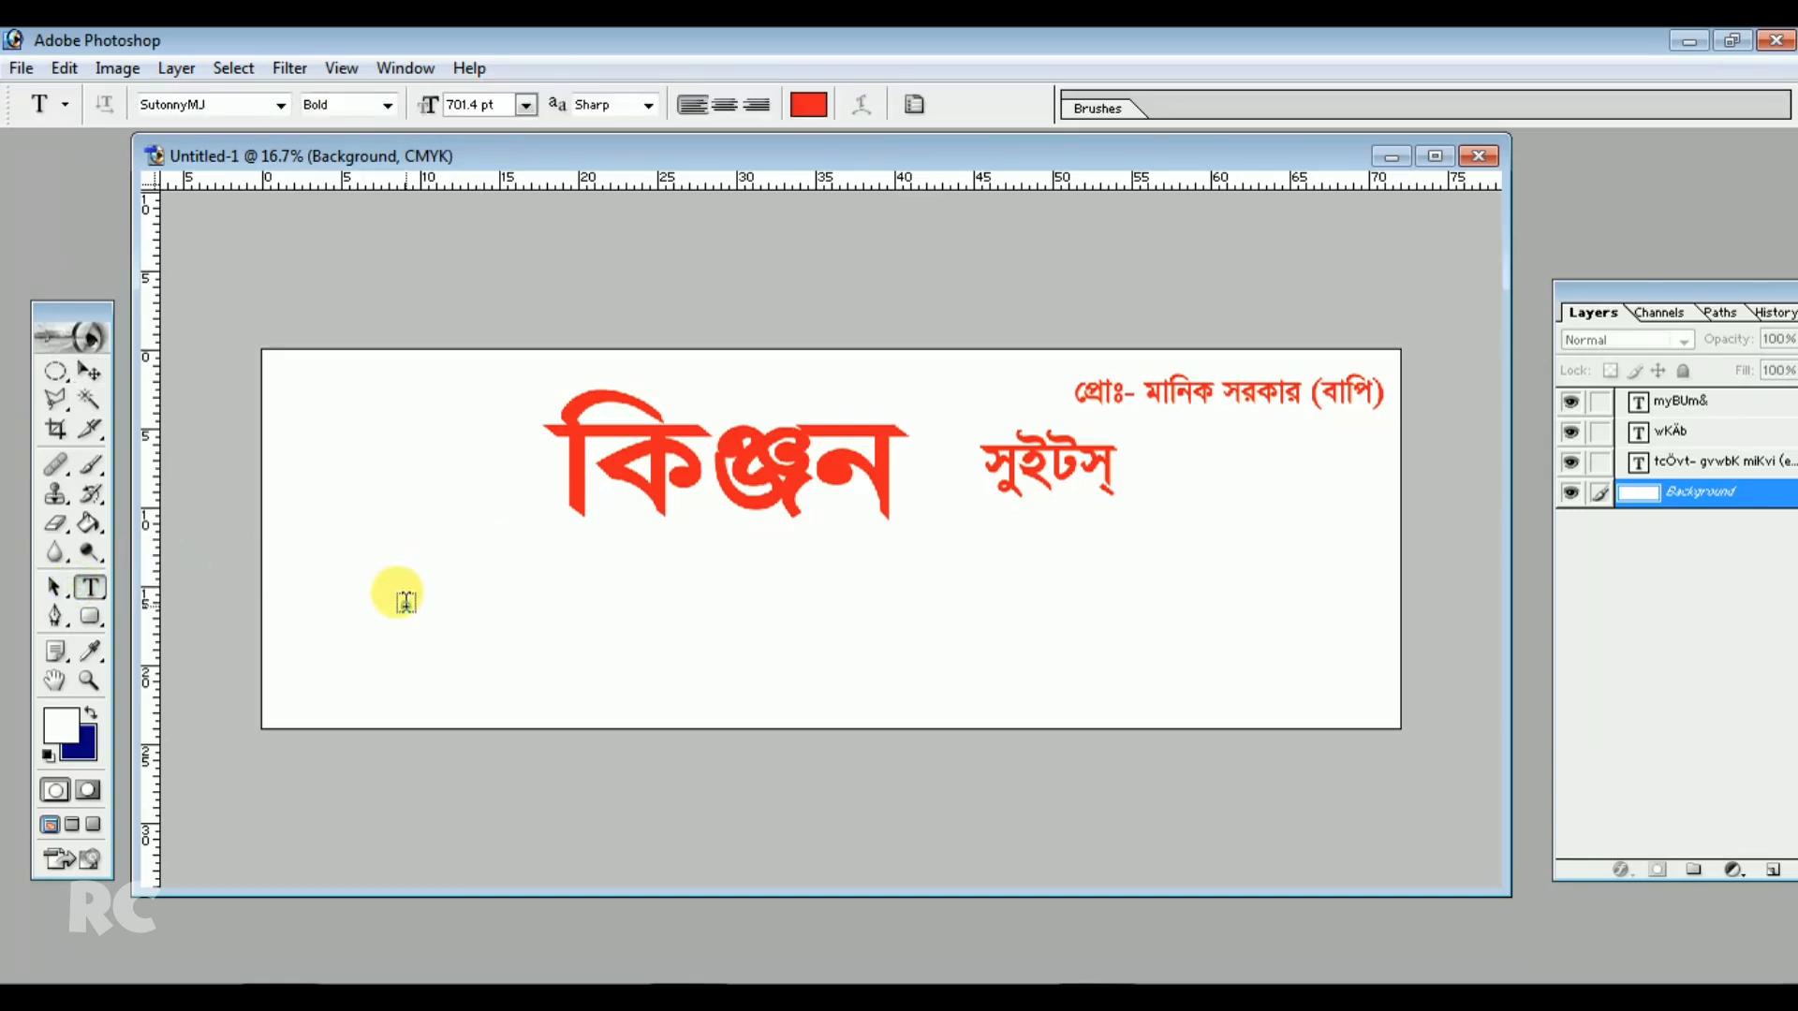
click(408, 600)
key(ctrl+v)
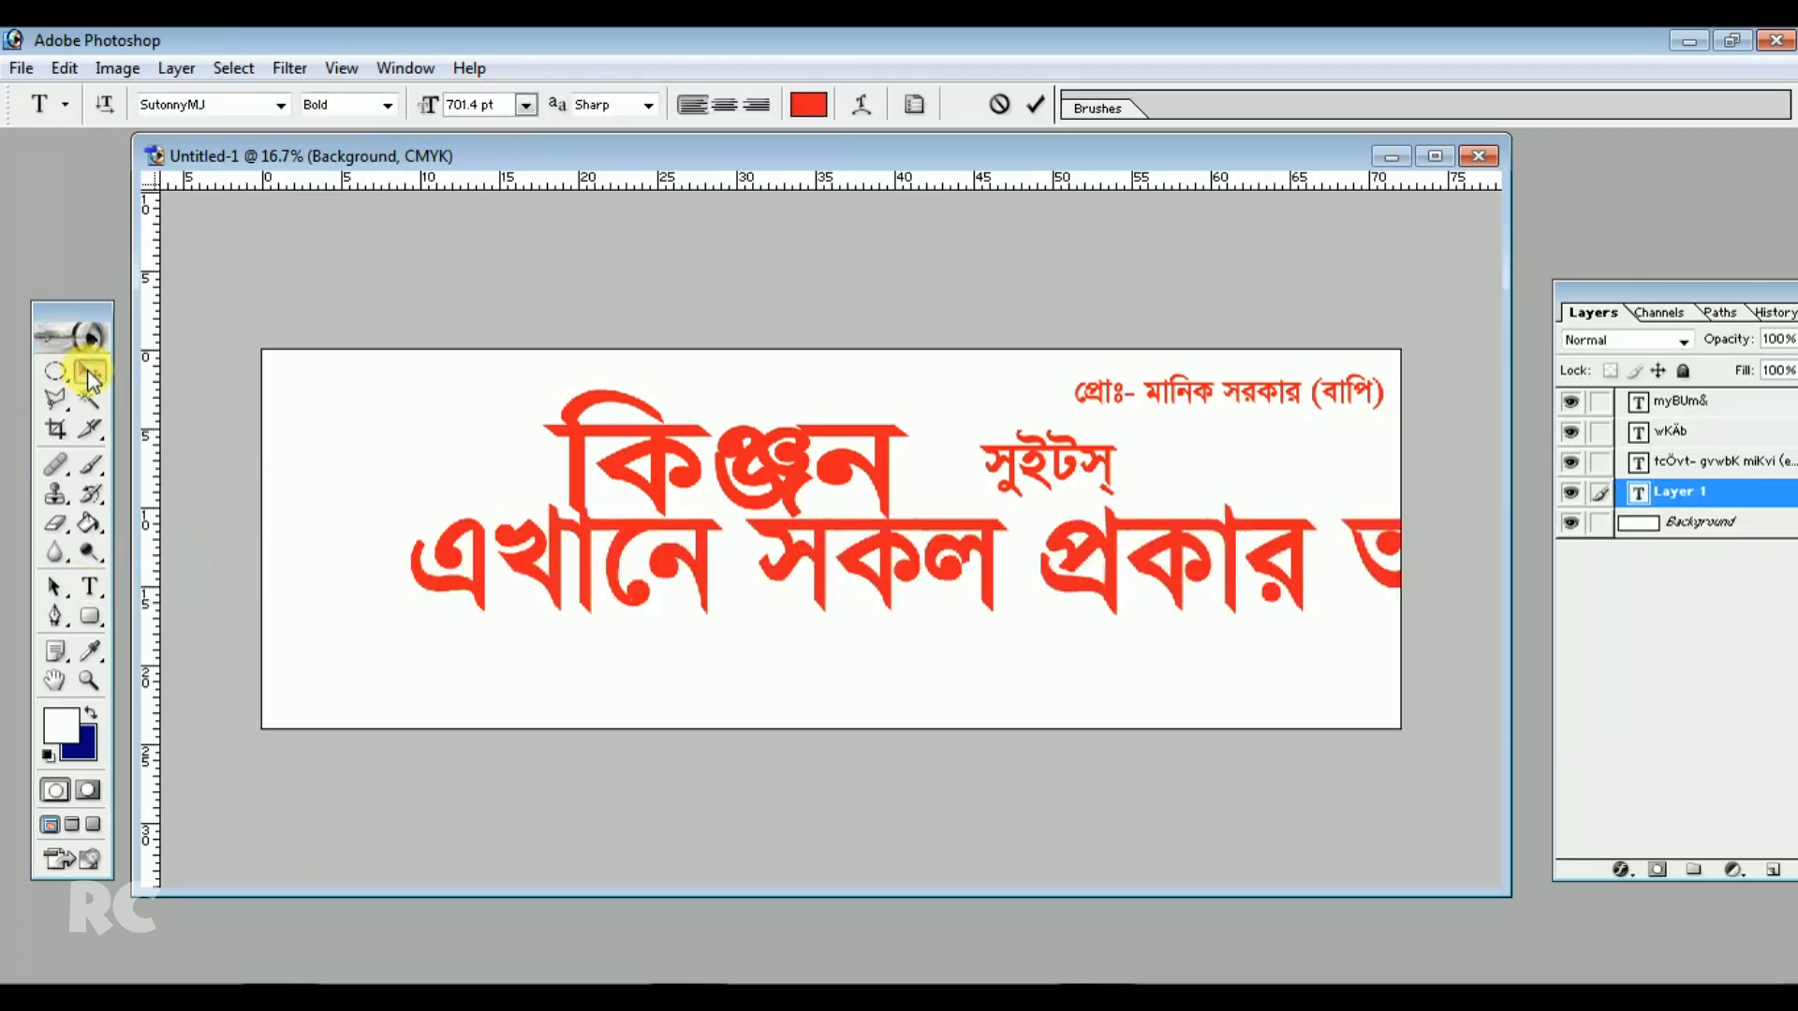
Scale the slogan line down to fit inside the banner and position it below the title
click(89, 374)
key(ctrl+t)
drag(393, 598, 459, 619)
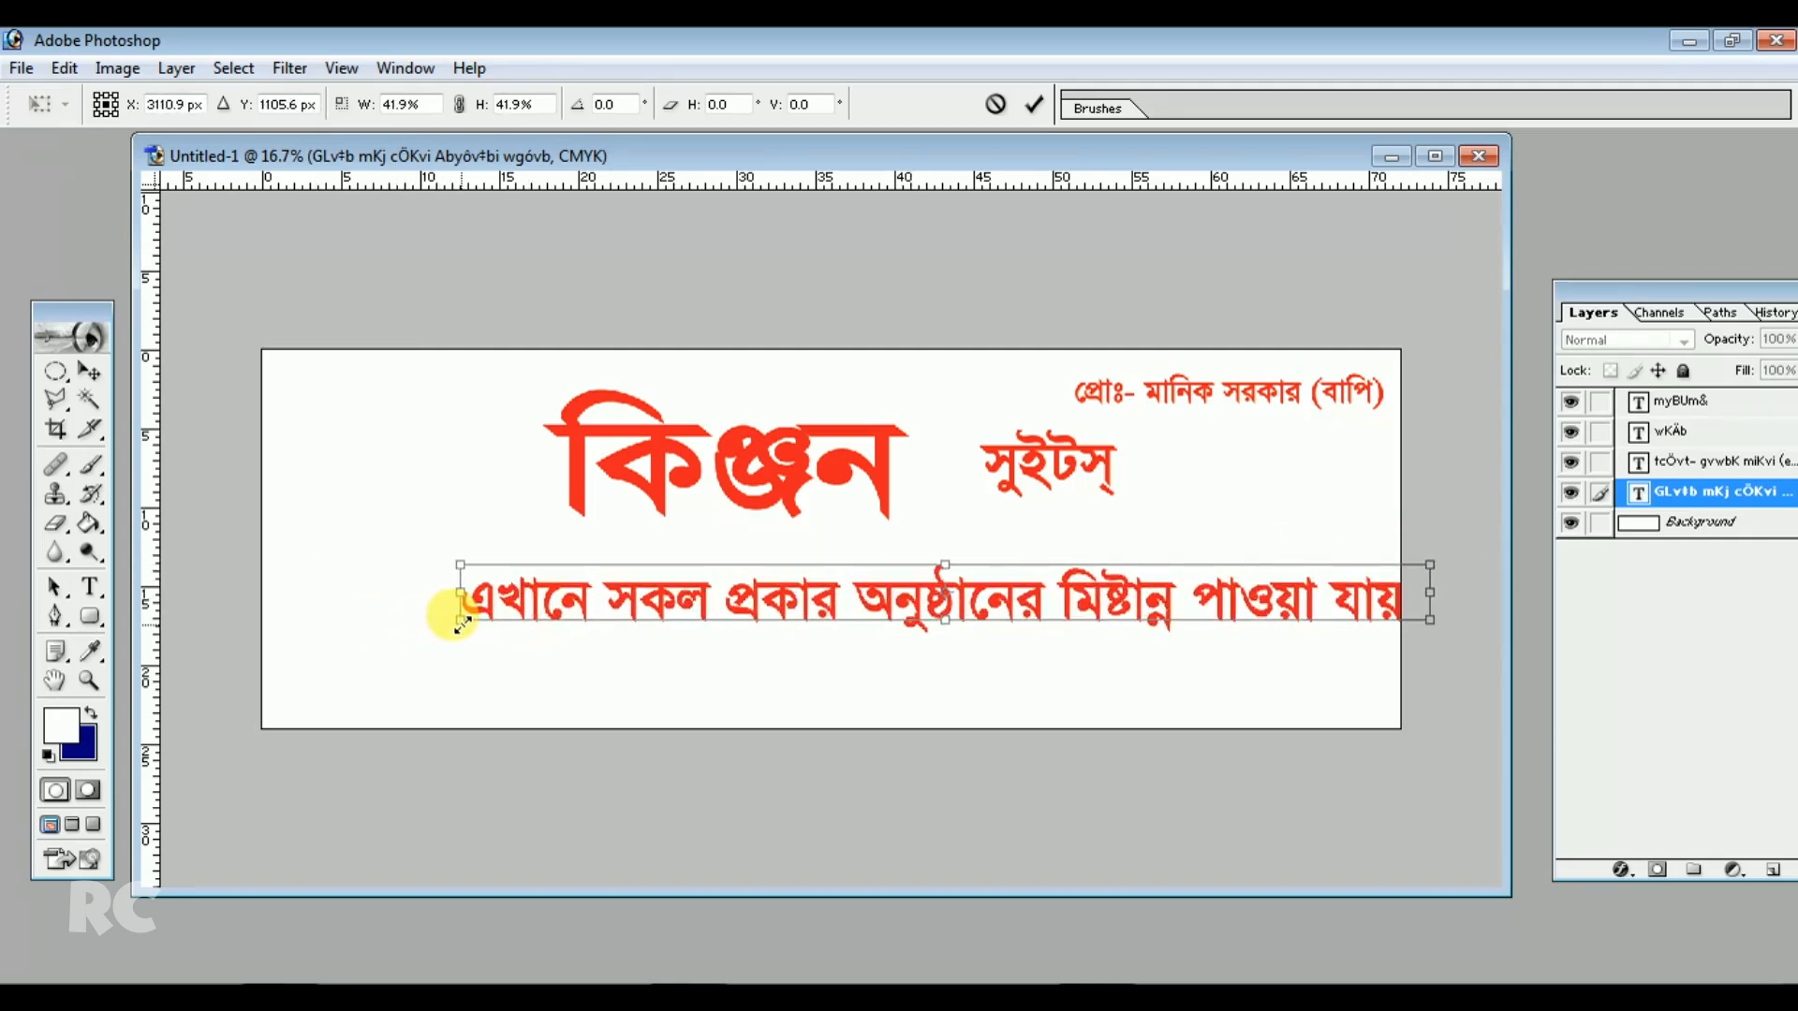
drag(566, 600, 467, 597)
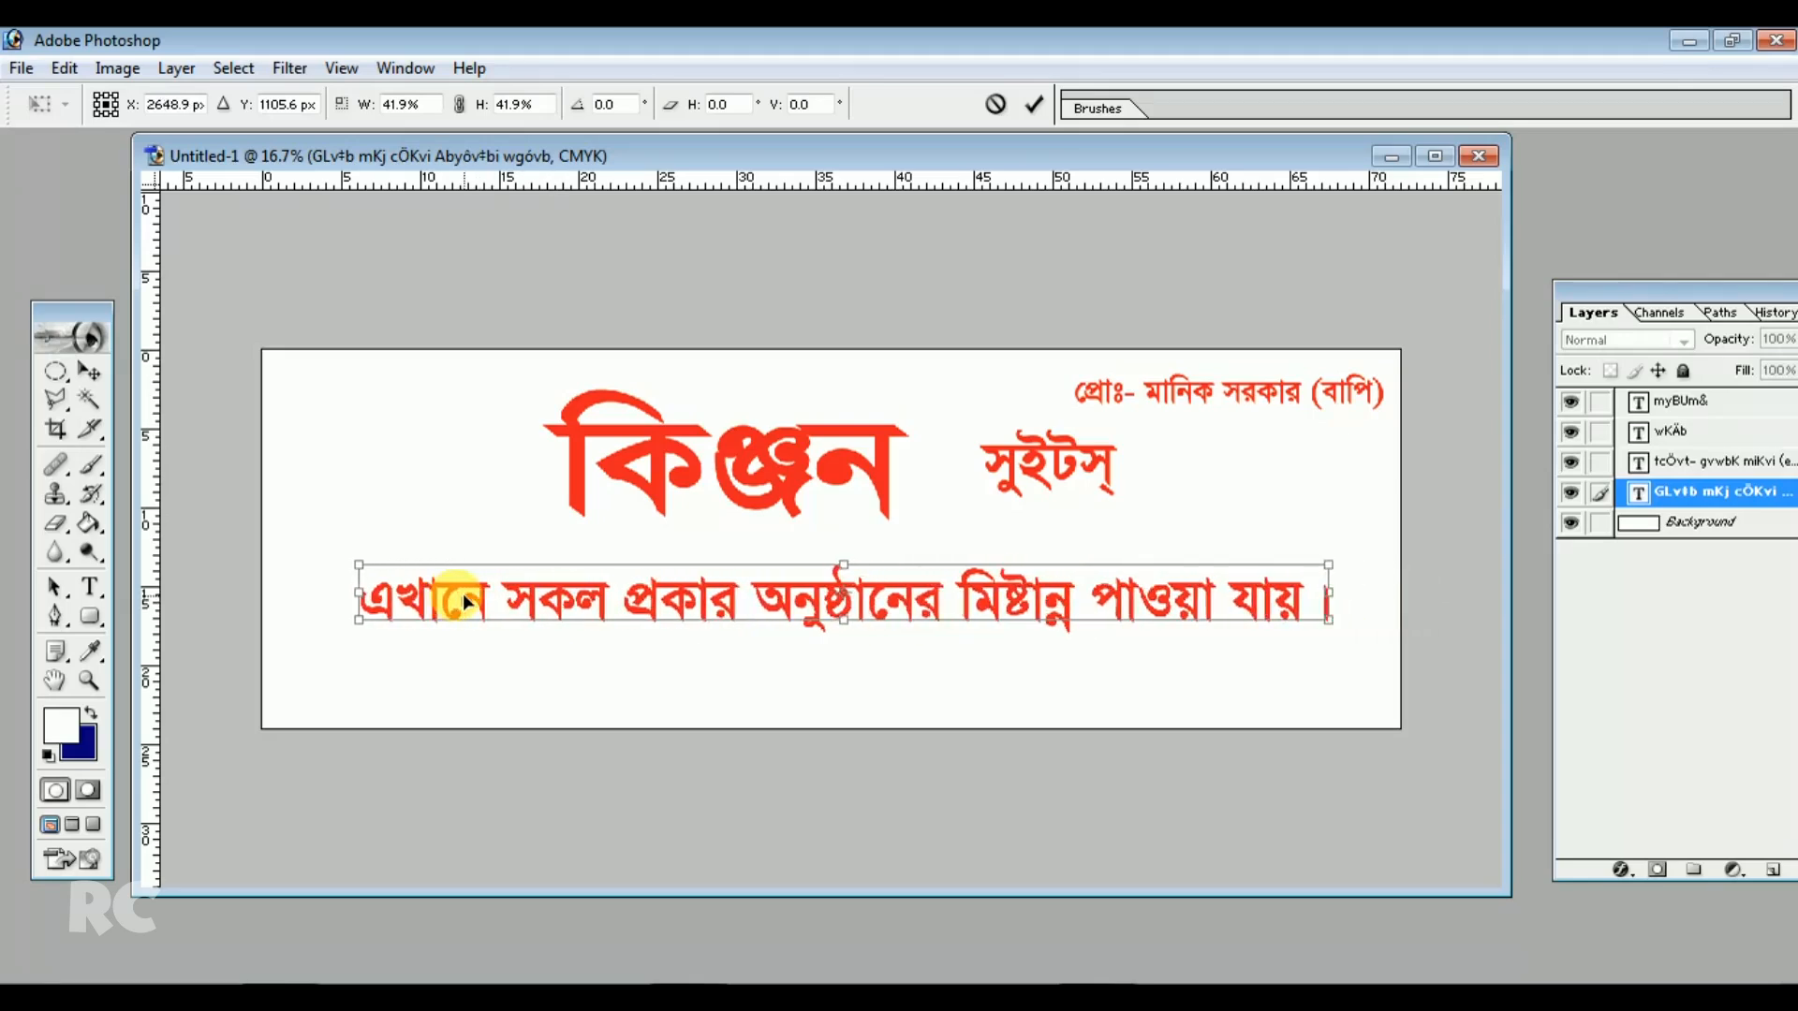
drag(1330, 619, 1002, 642)
key(Return)
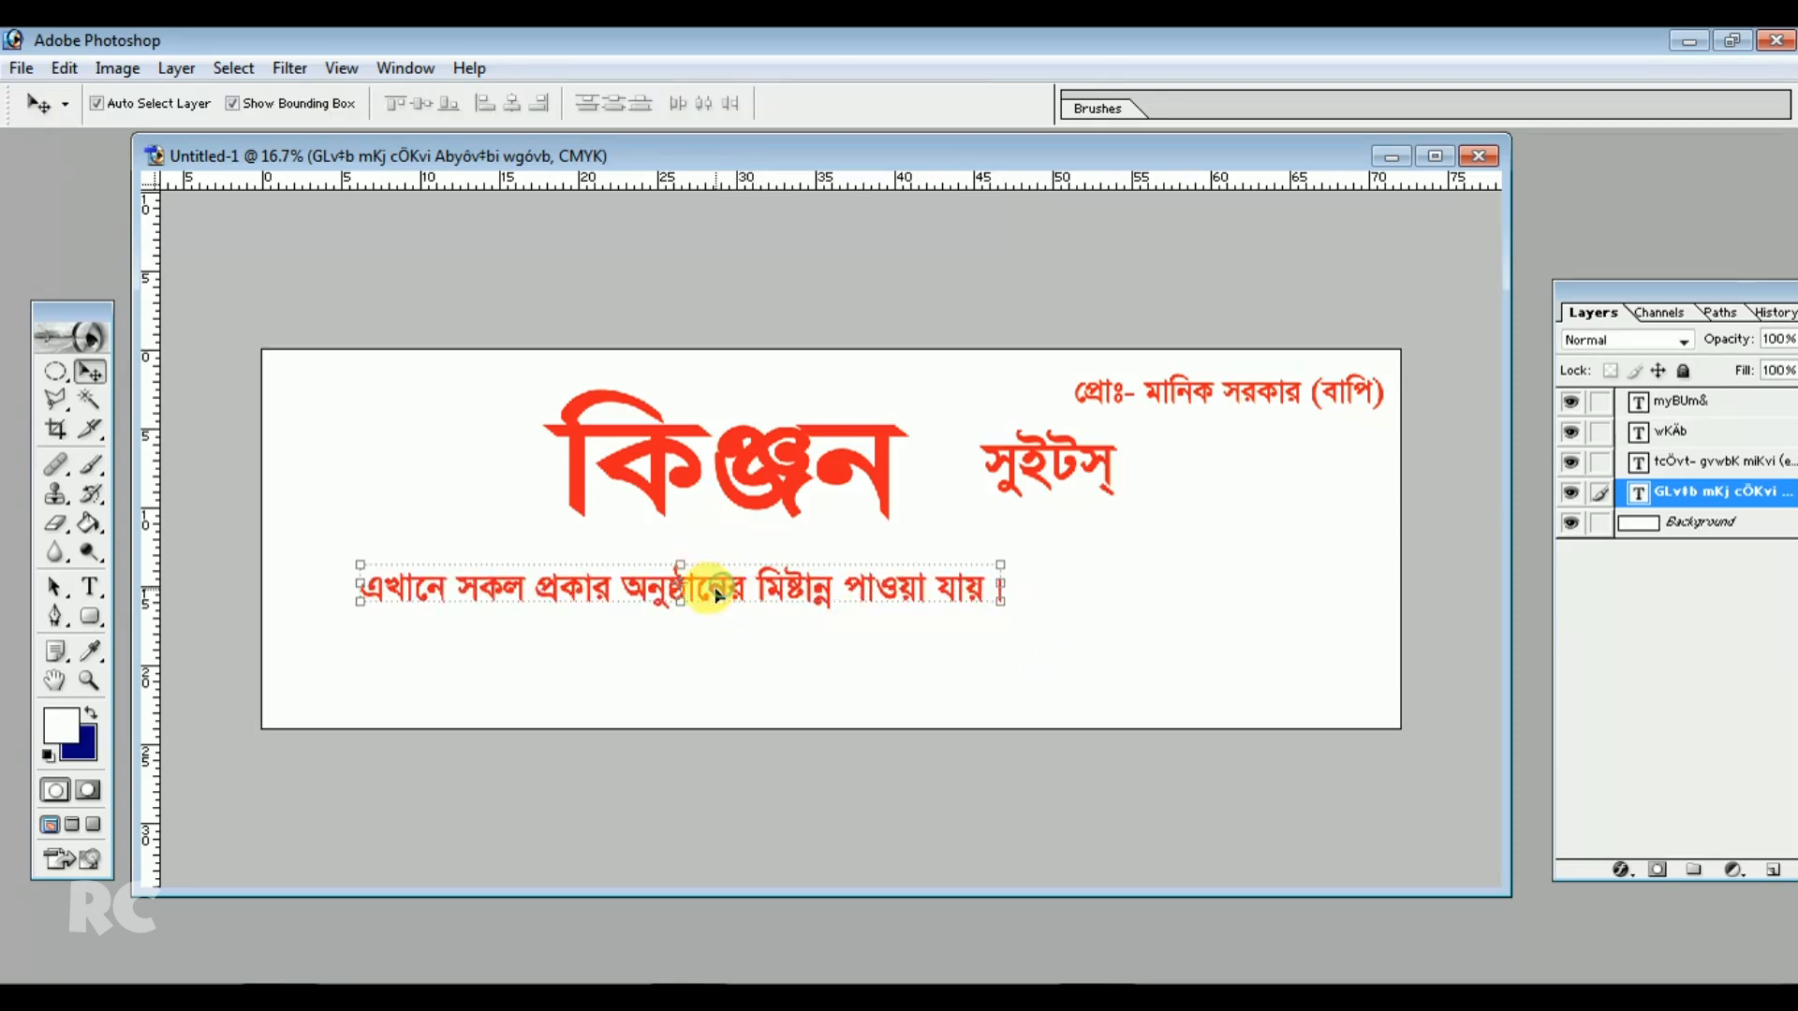
drag(571, 582, 571, 598)
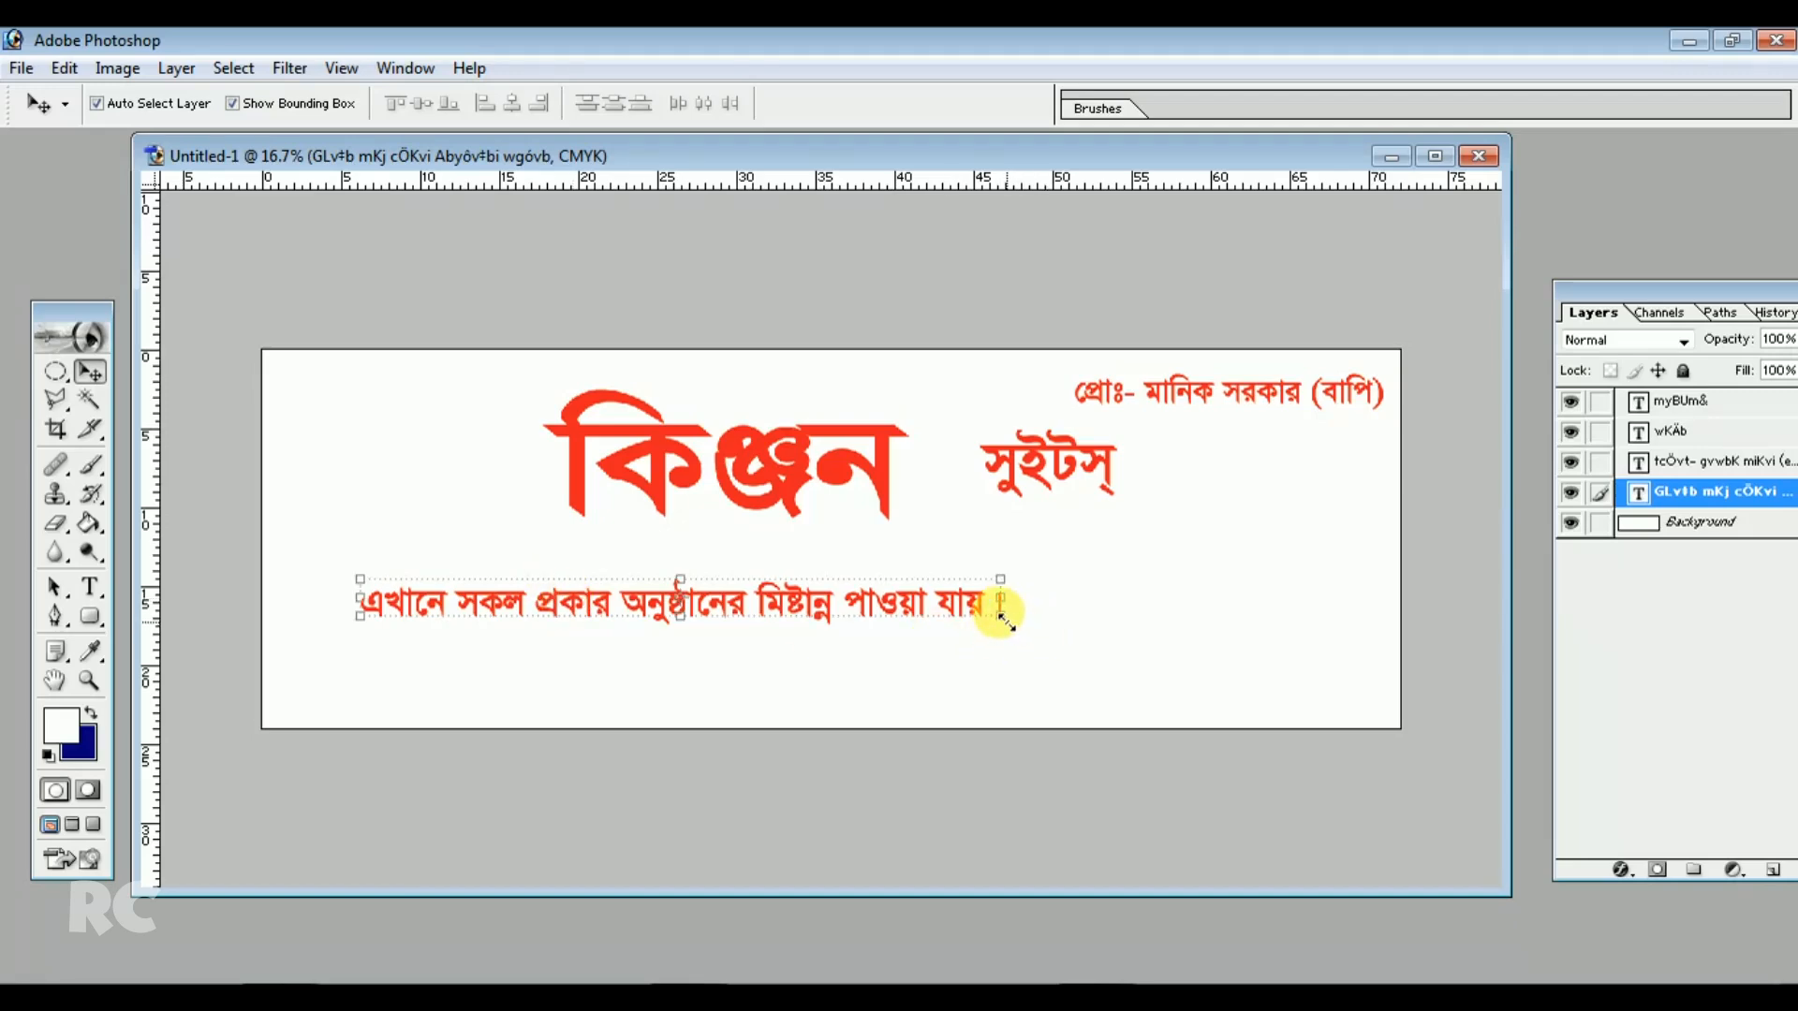
Stretch the slogan line horizontally to about 109% width and commit the transform
drag(1004, 599, 1055, 642)
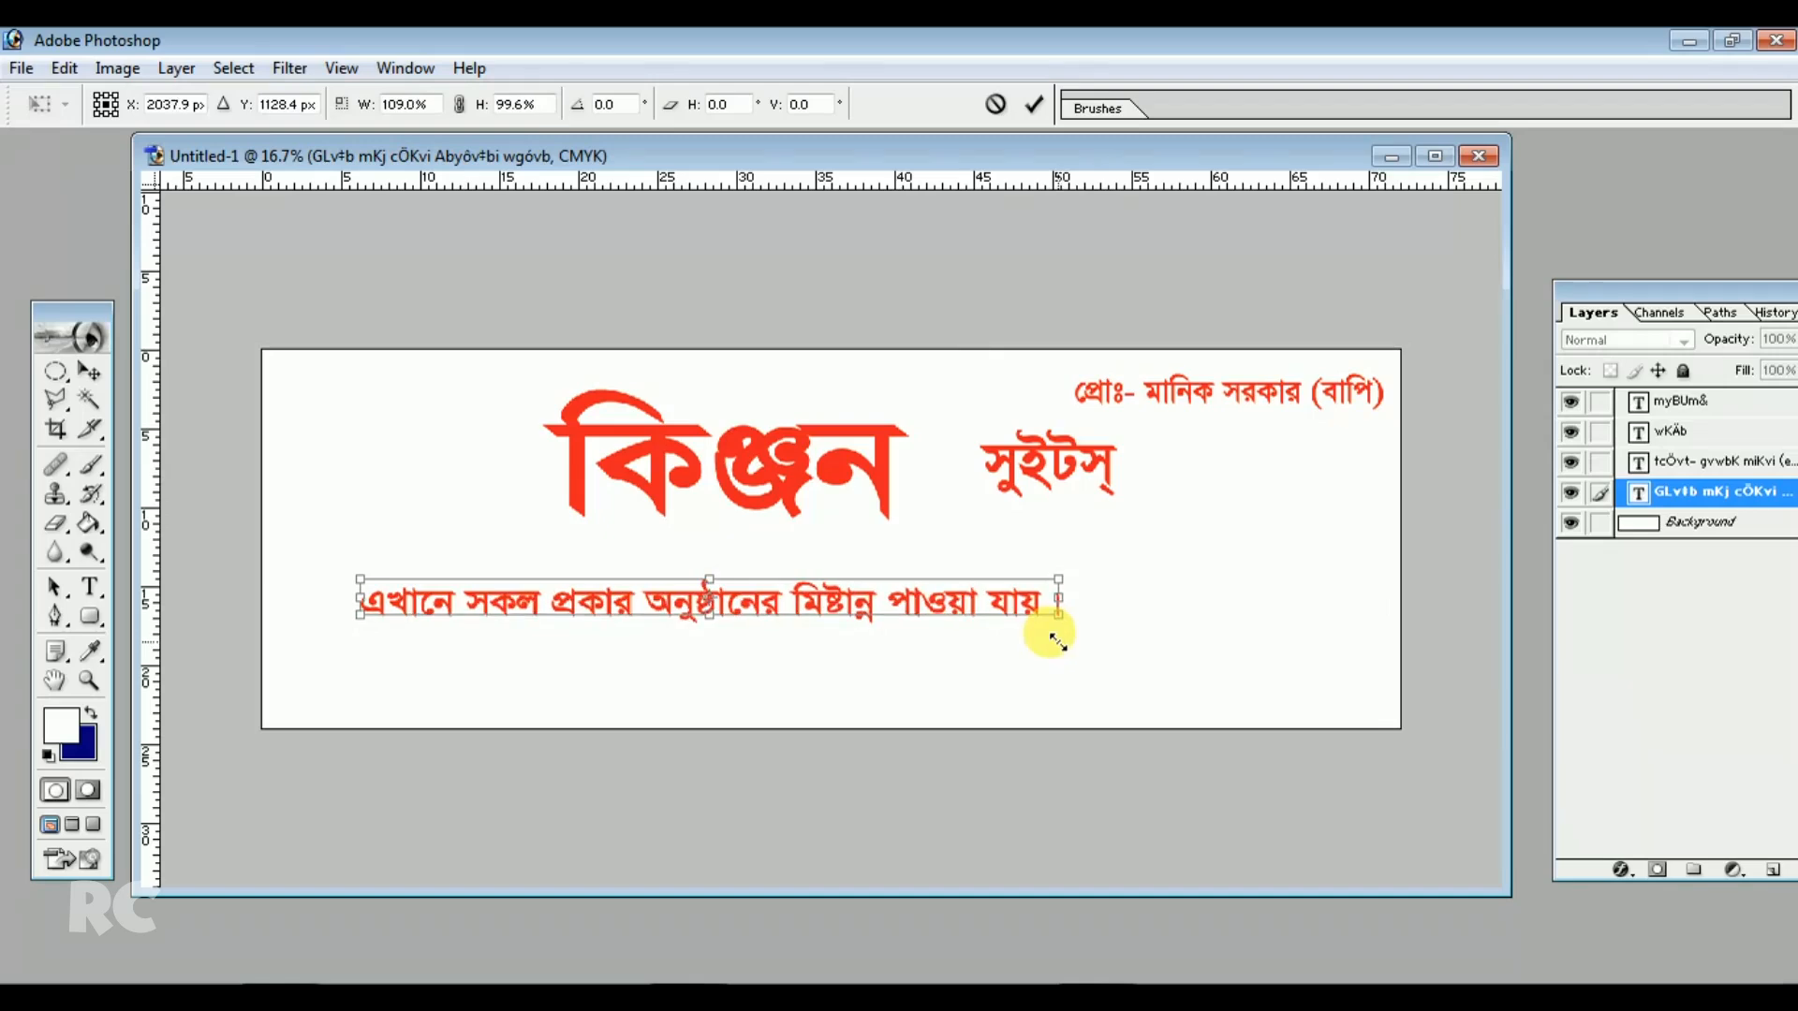
click(91, 374)
click(847, 419)
click(1183, 553)
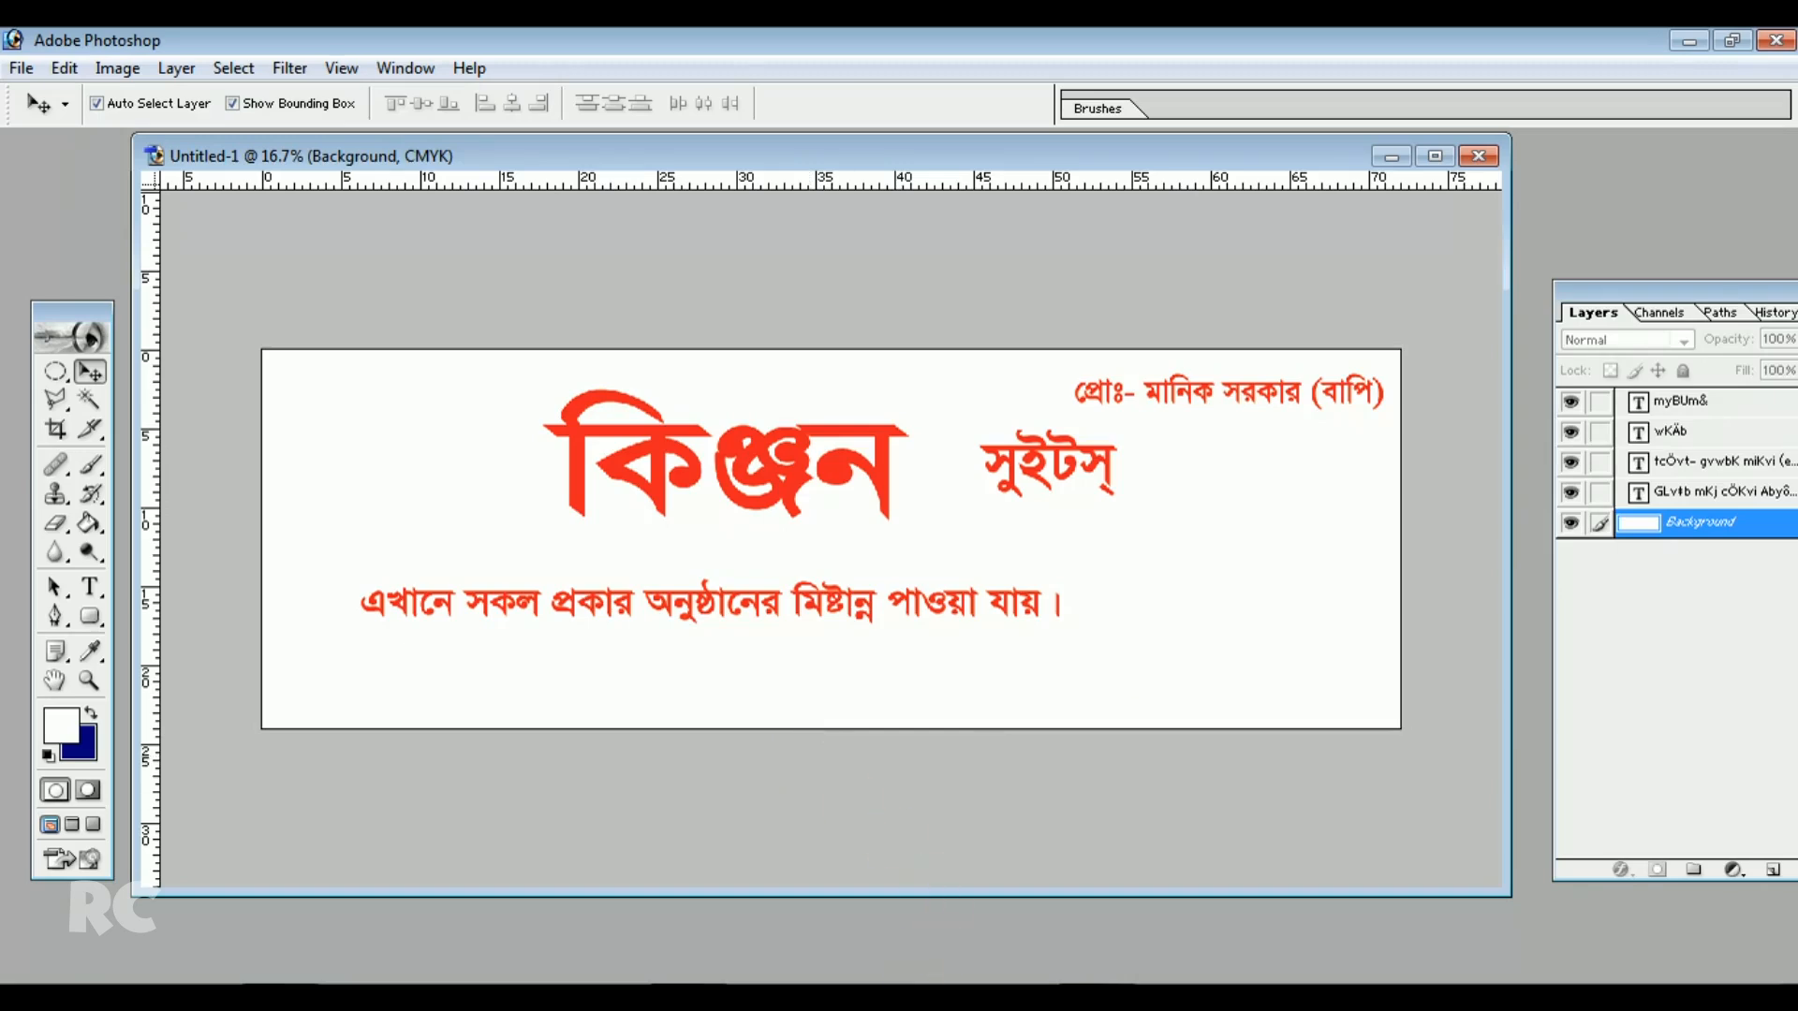
Copy the address and mobile line from CorelDRAW and paste it along the banner's bottom
click(866, 997)
drag(157, 583, 1121, 585)
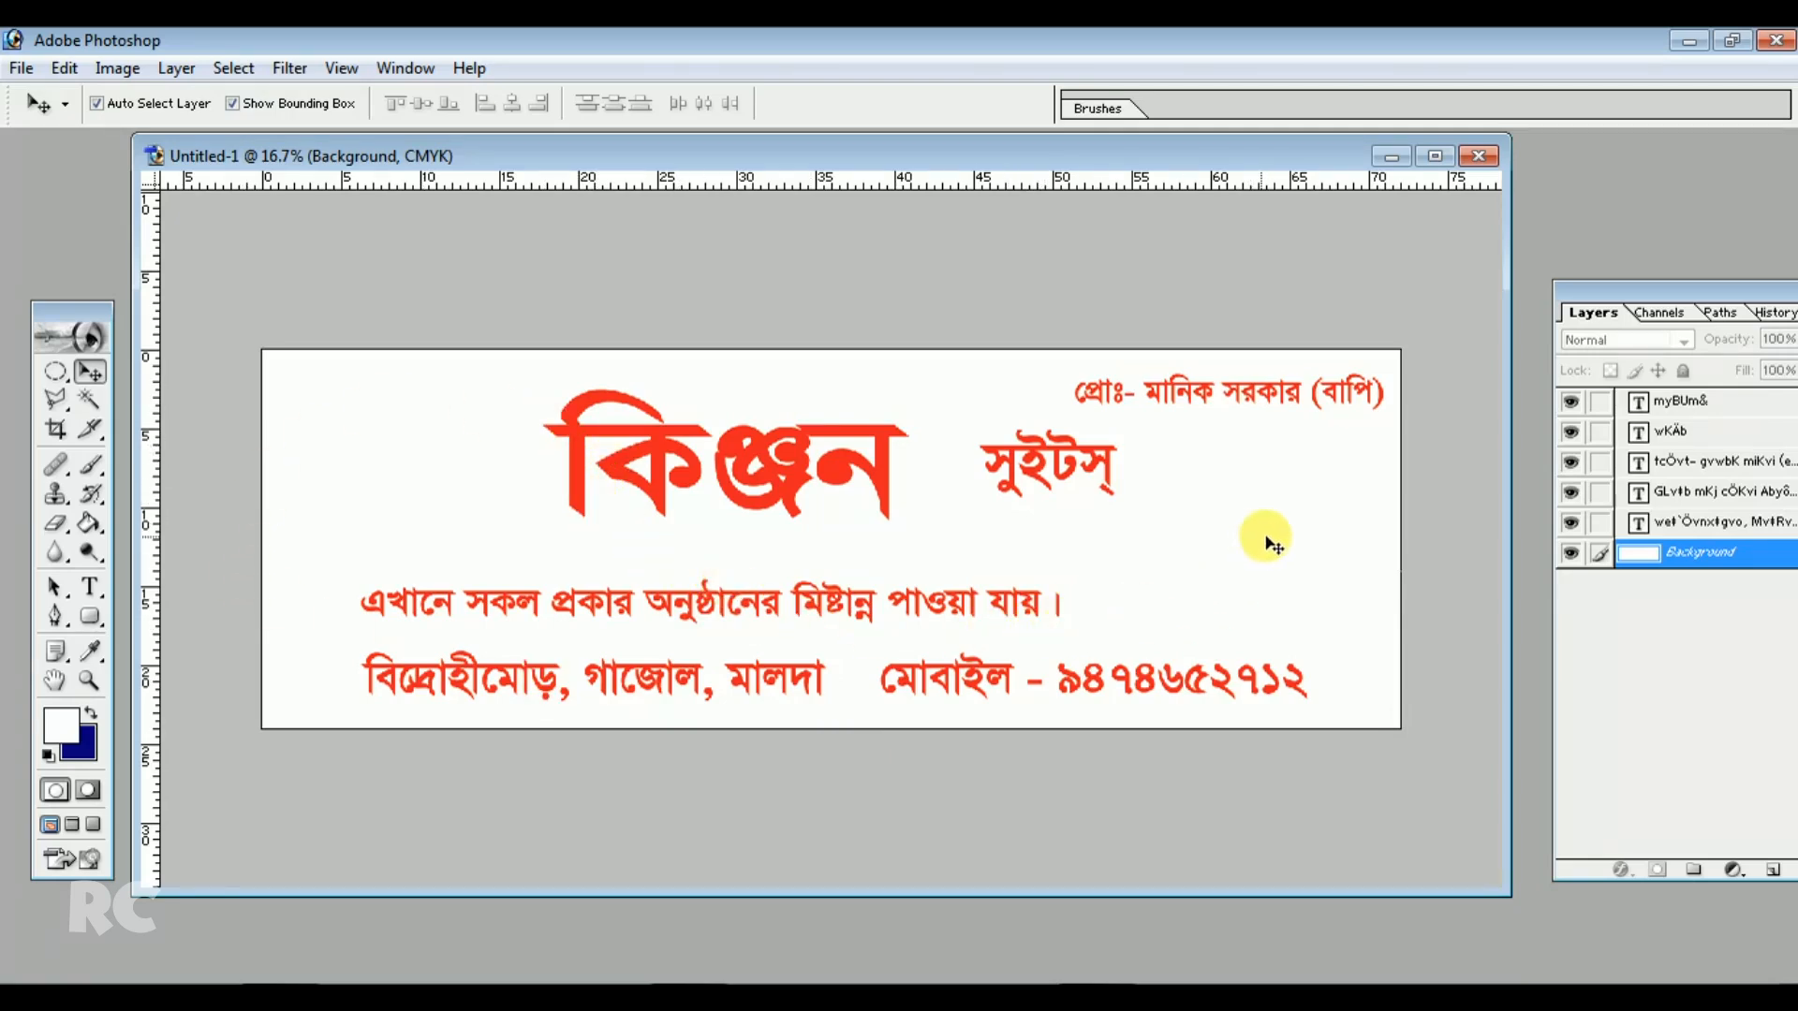
Examine each text layer in the Layers panel by selecting them one by one
drag(1648, 290, 1566, 289)
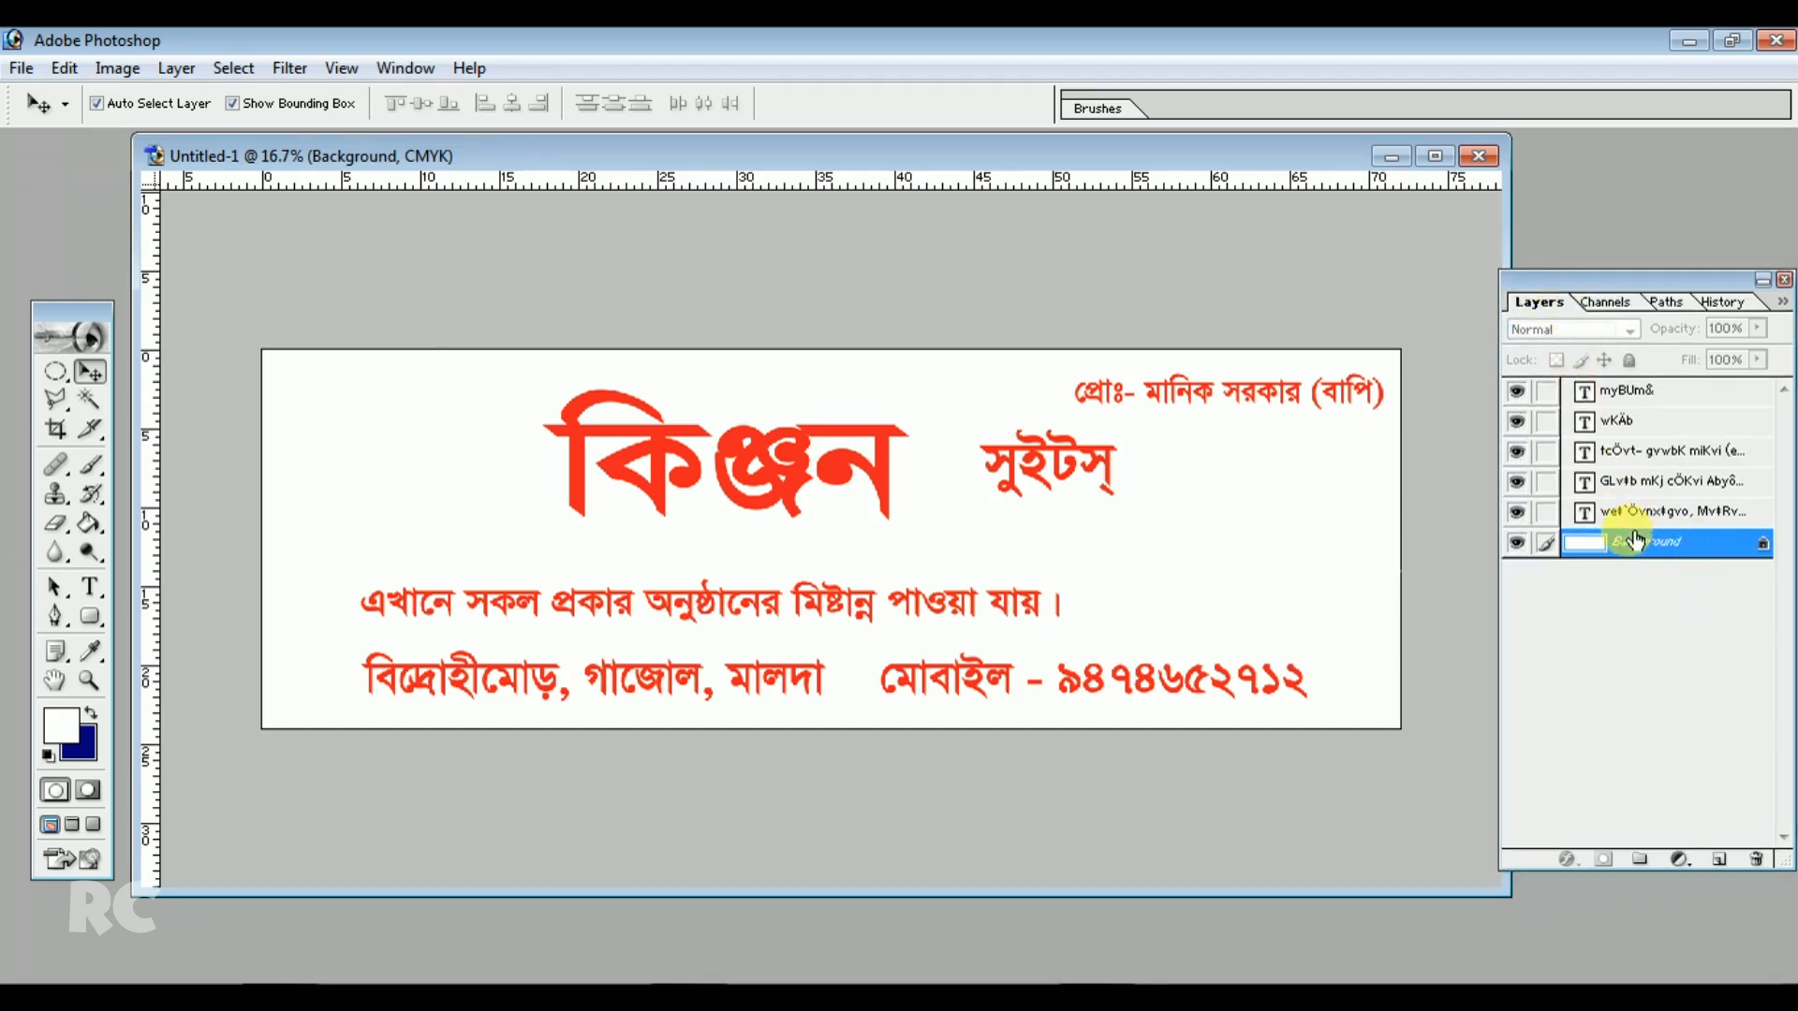
click(1606, 512)
click(1605, 482)
click(1603, 452)
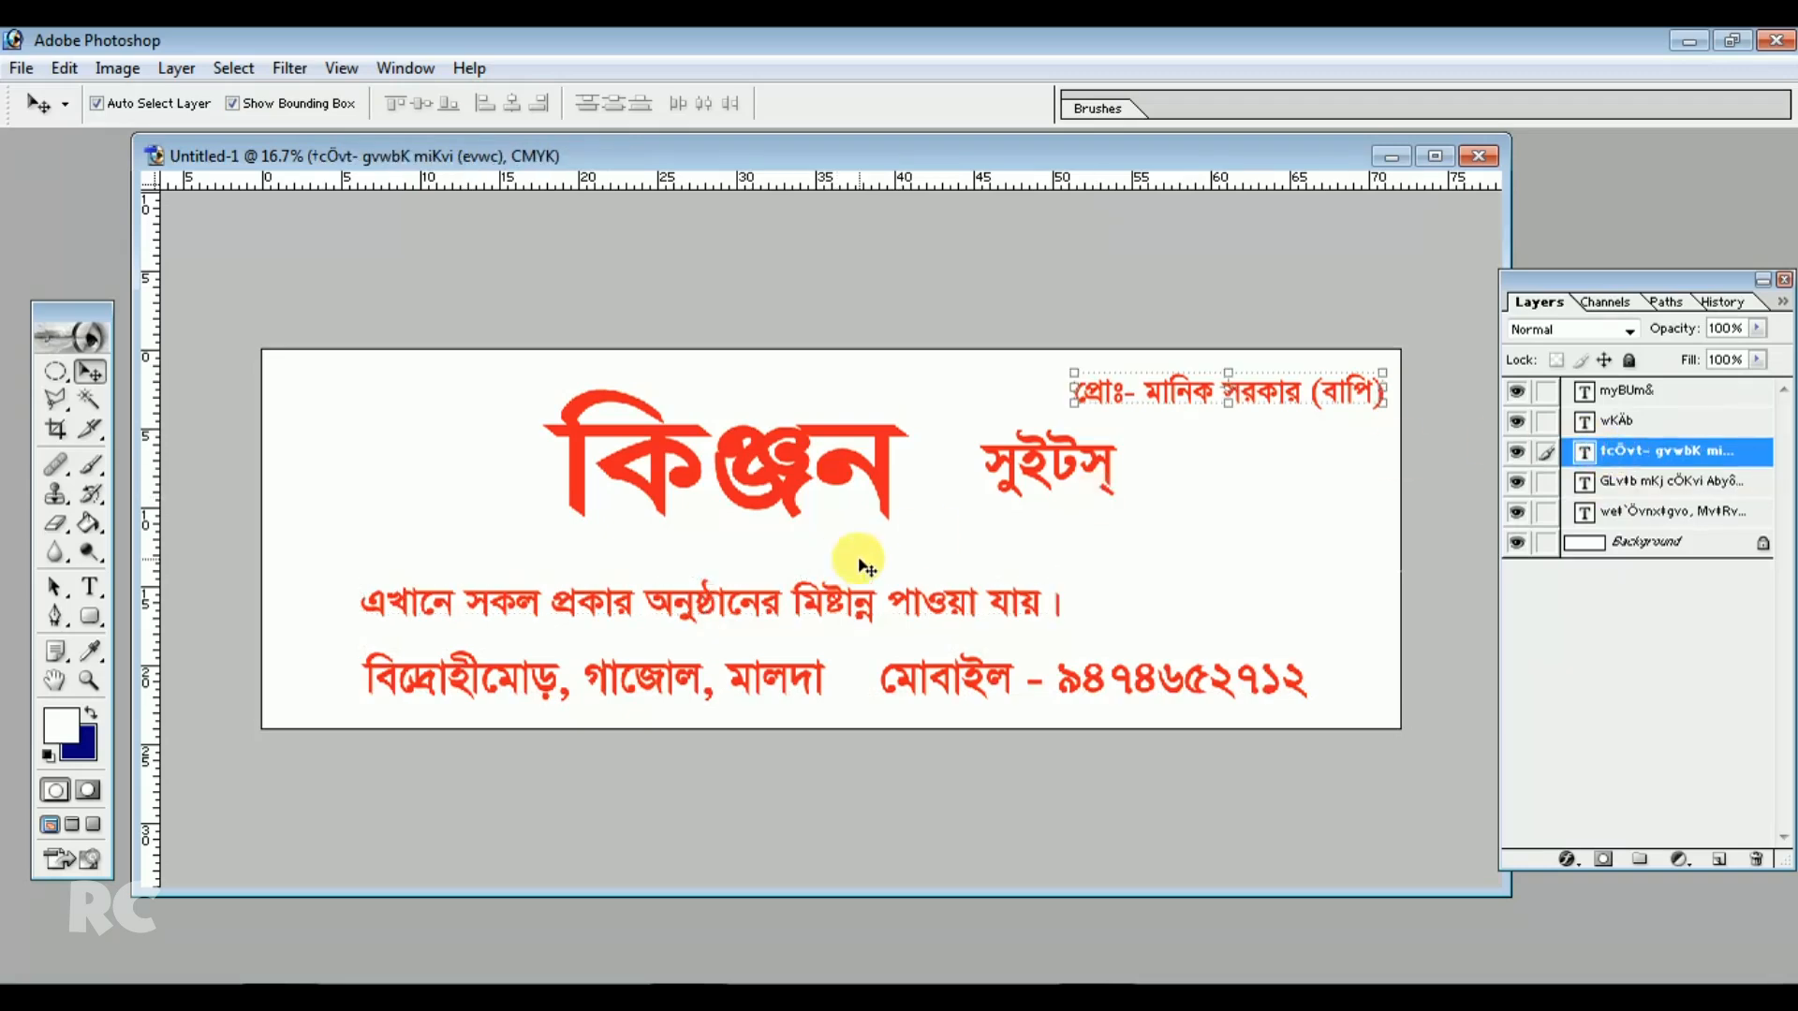
click(1616, 401)
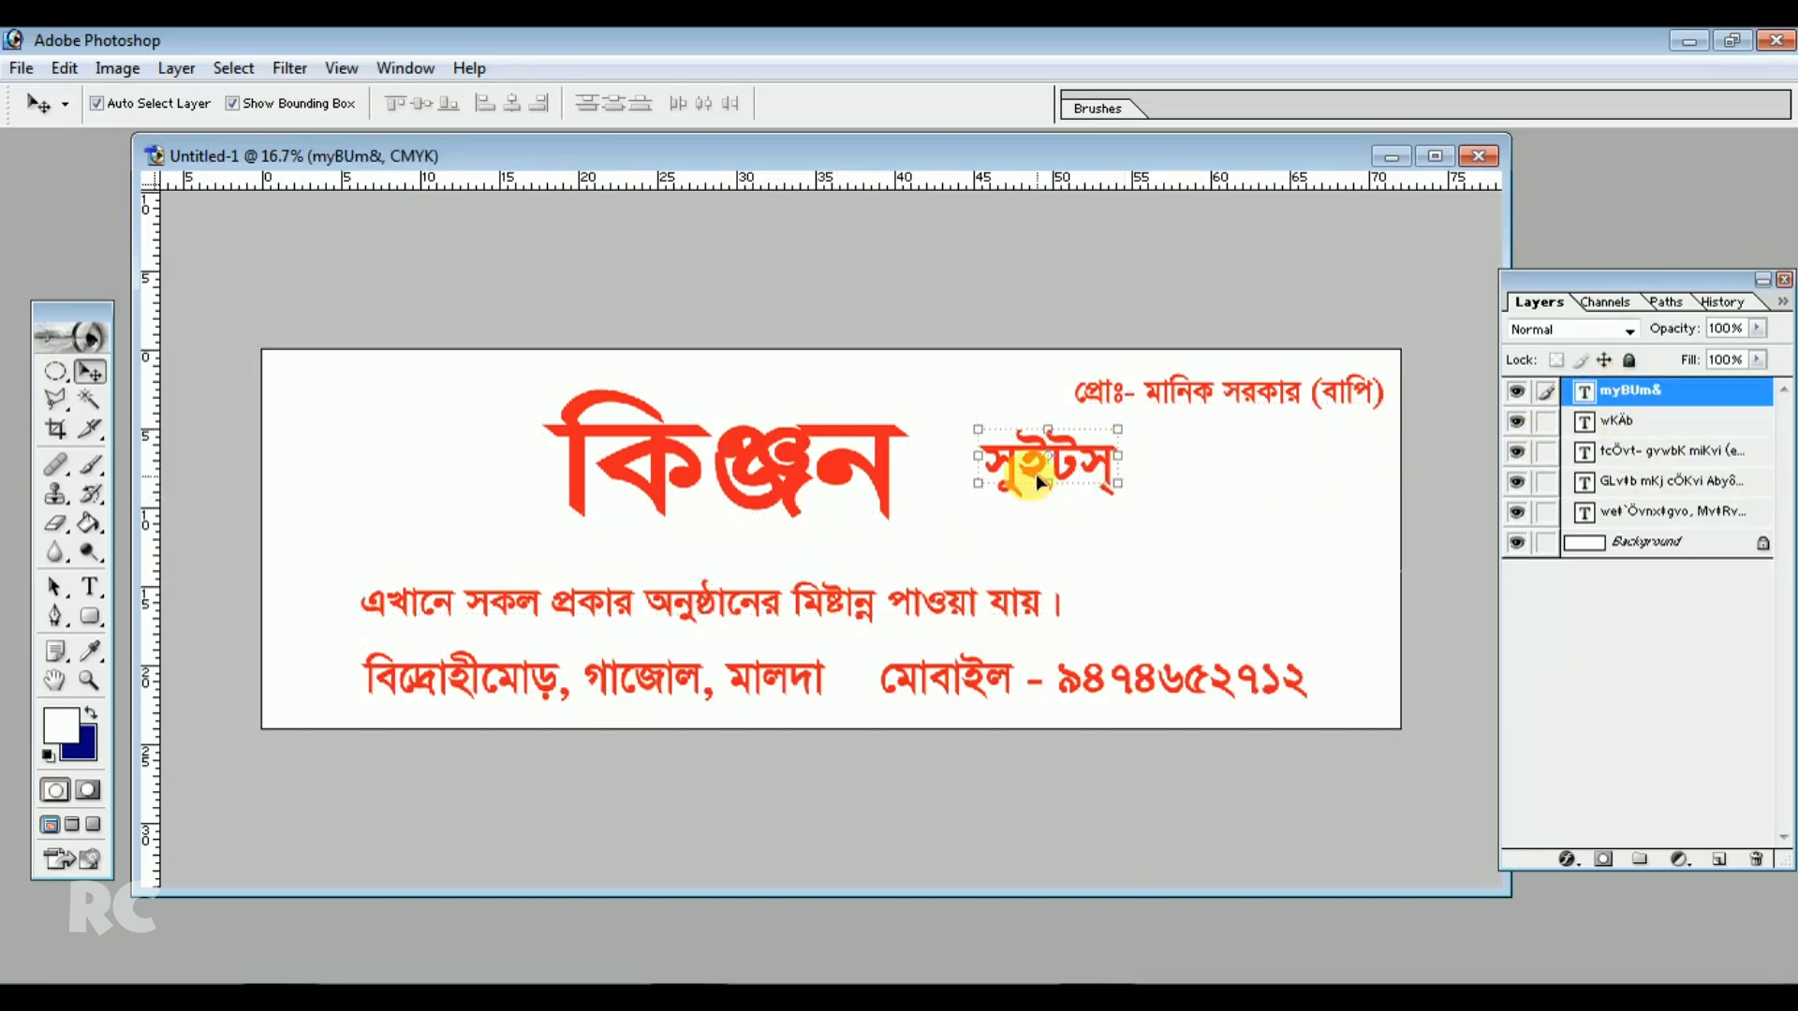
click(1637, 514)
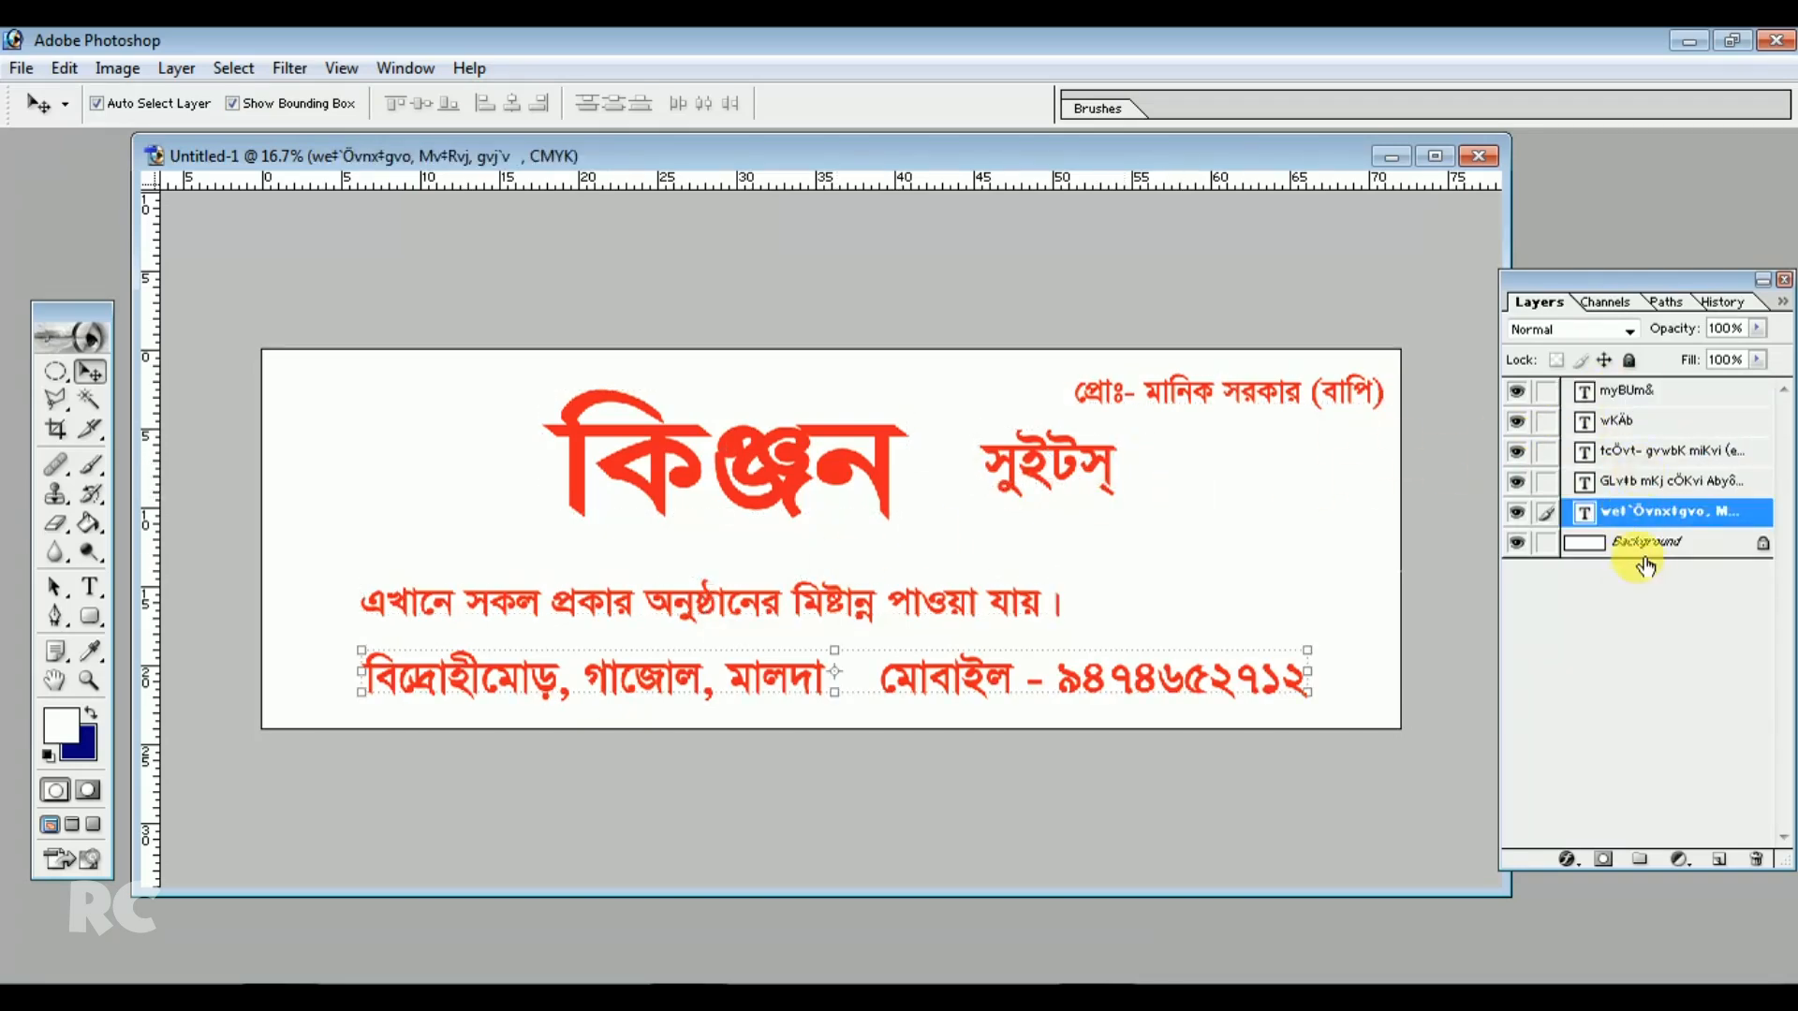
click(1634, 546)
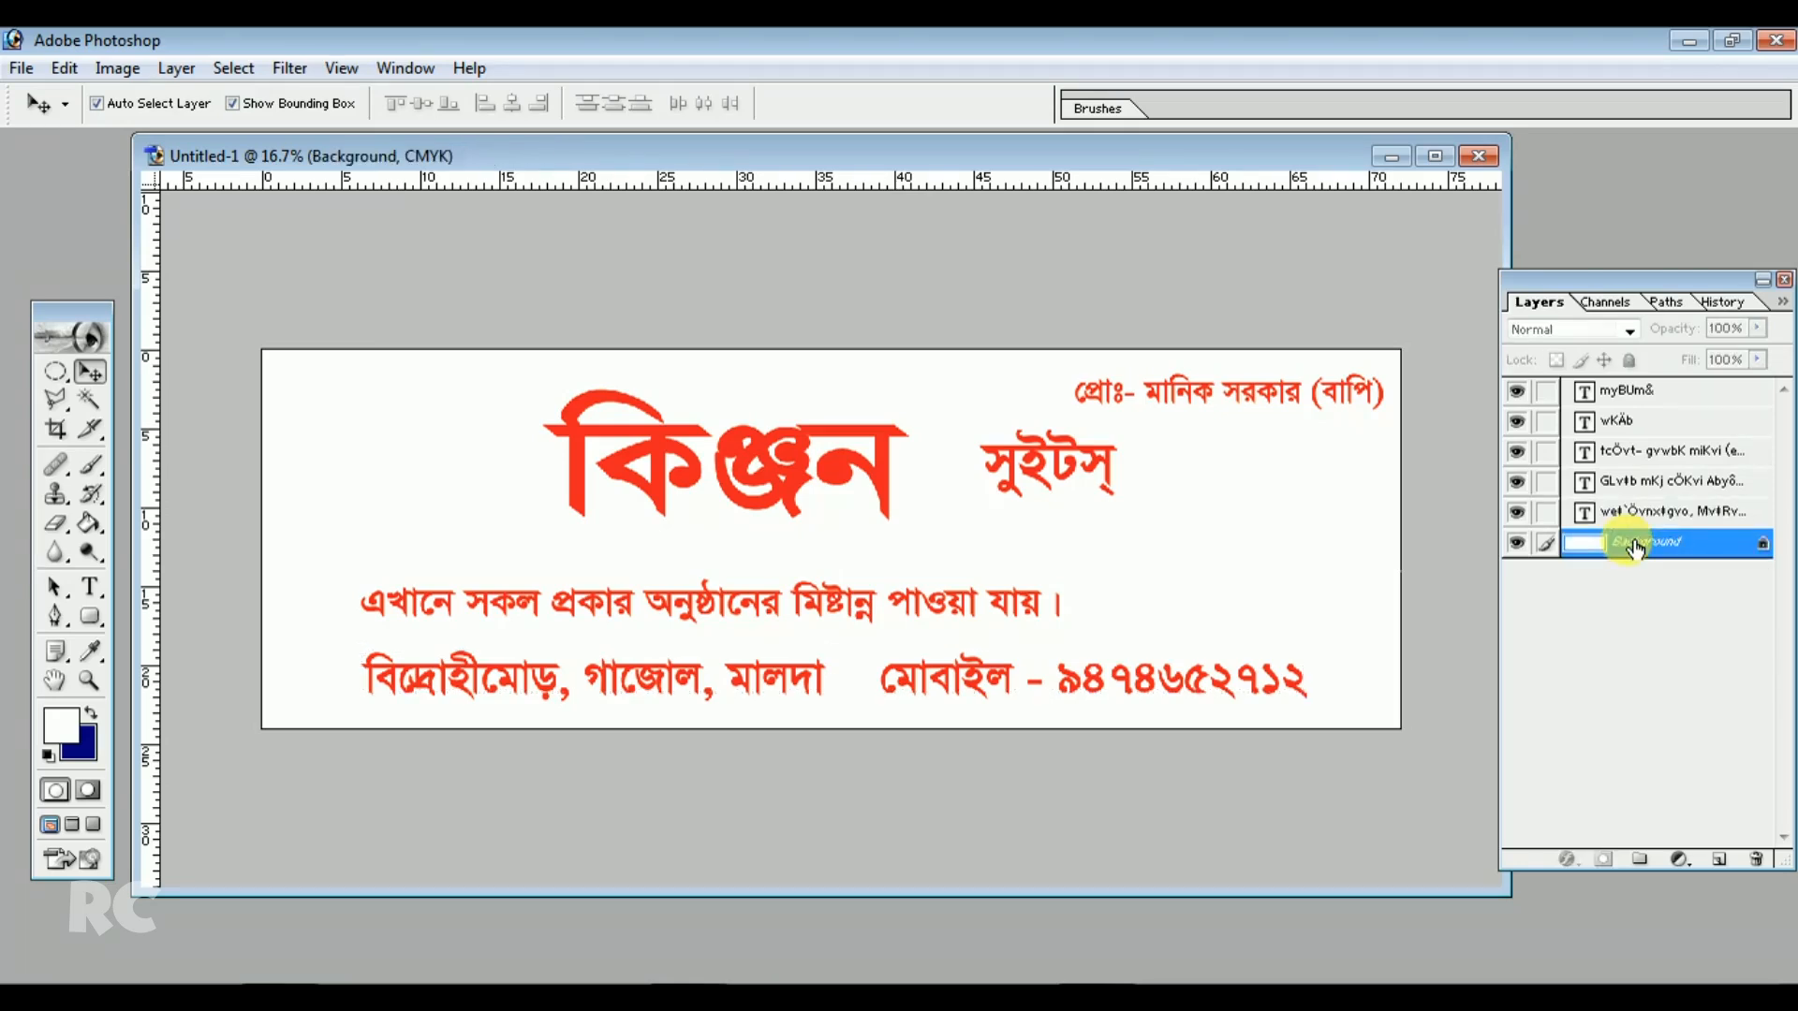
Convert the Background layer into a regular layer named Layer 0
double_click(1738, 553)
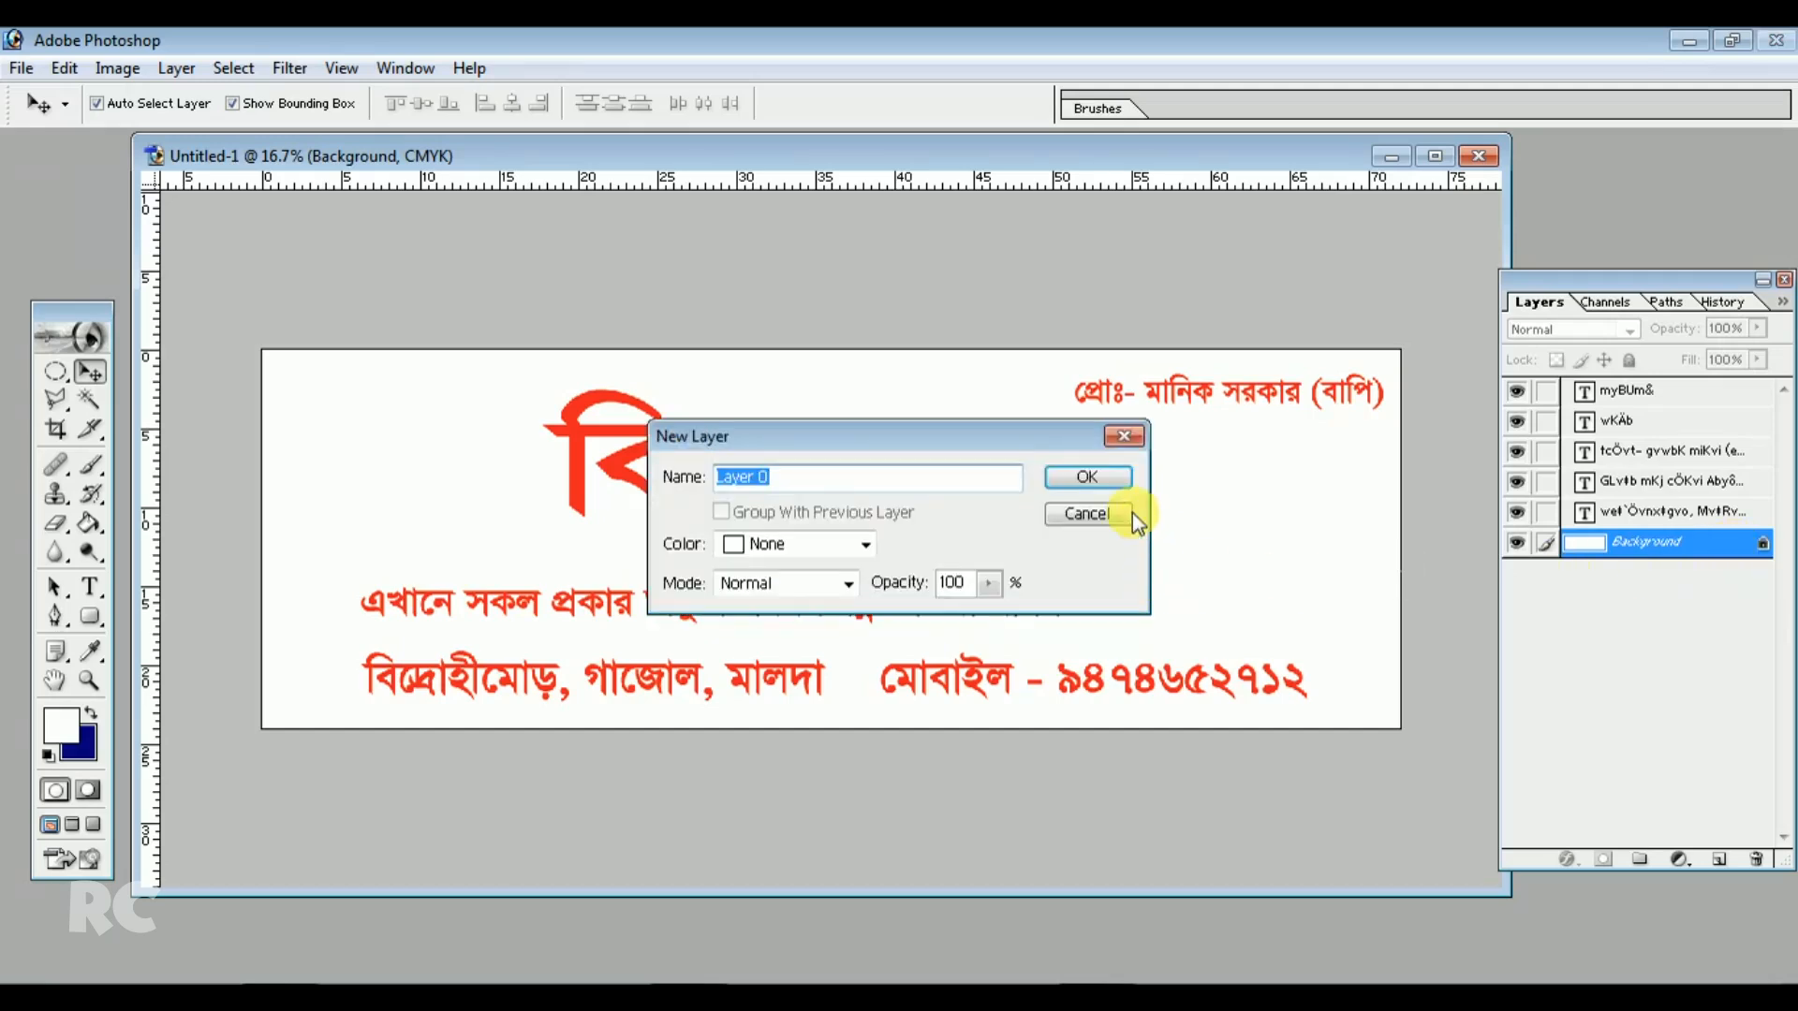
click(1095, 475)
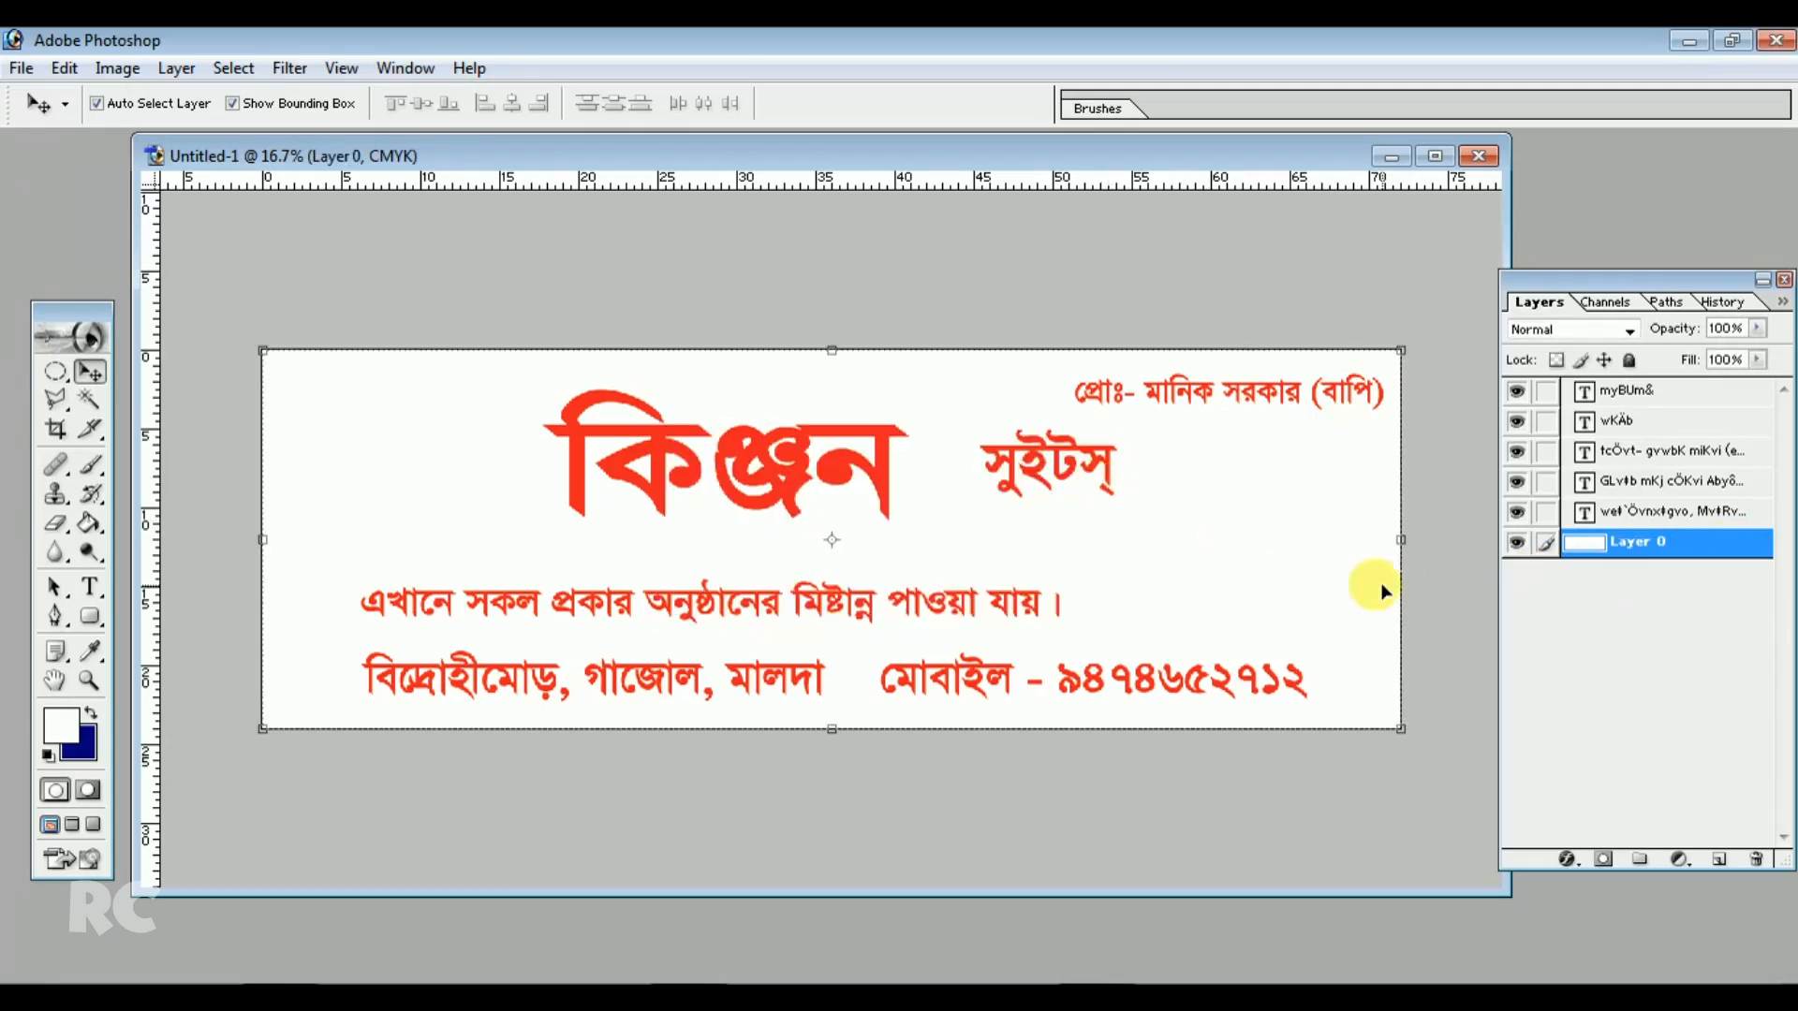
Fill Layer 0 with yellow, setting the foreground colour to CMYK Y 100% (#FFF200)
click(1517, 543)
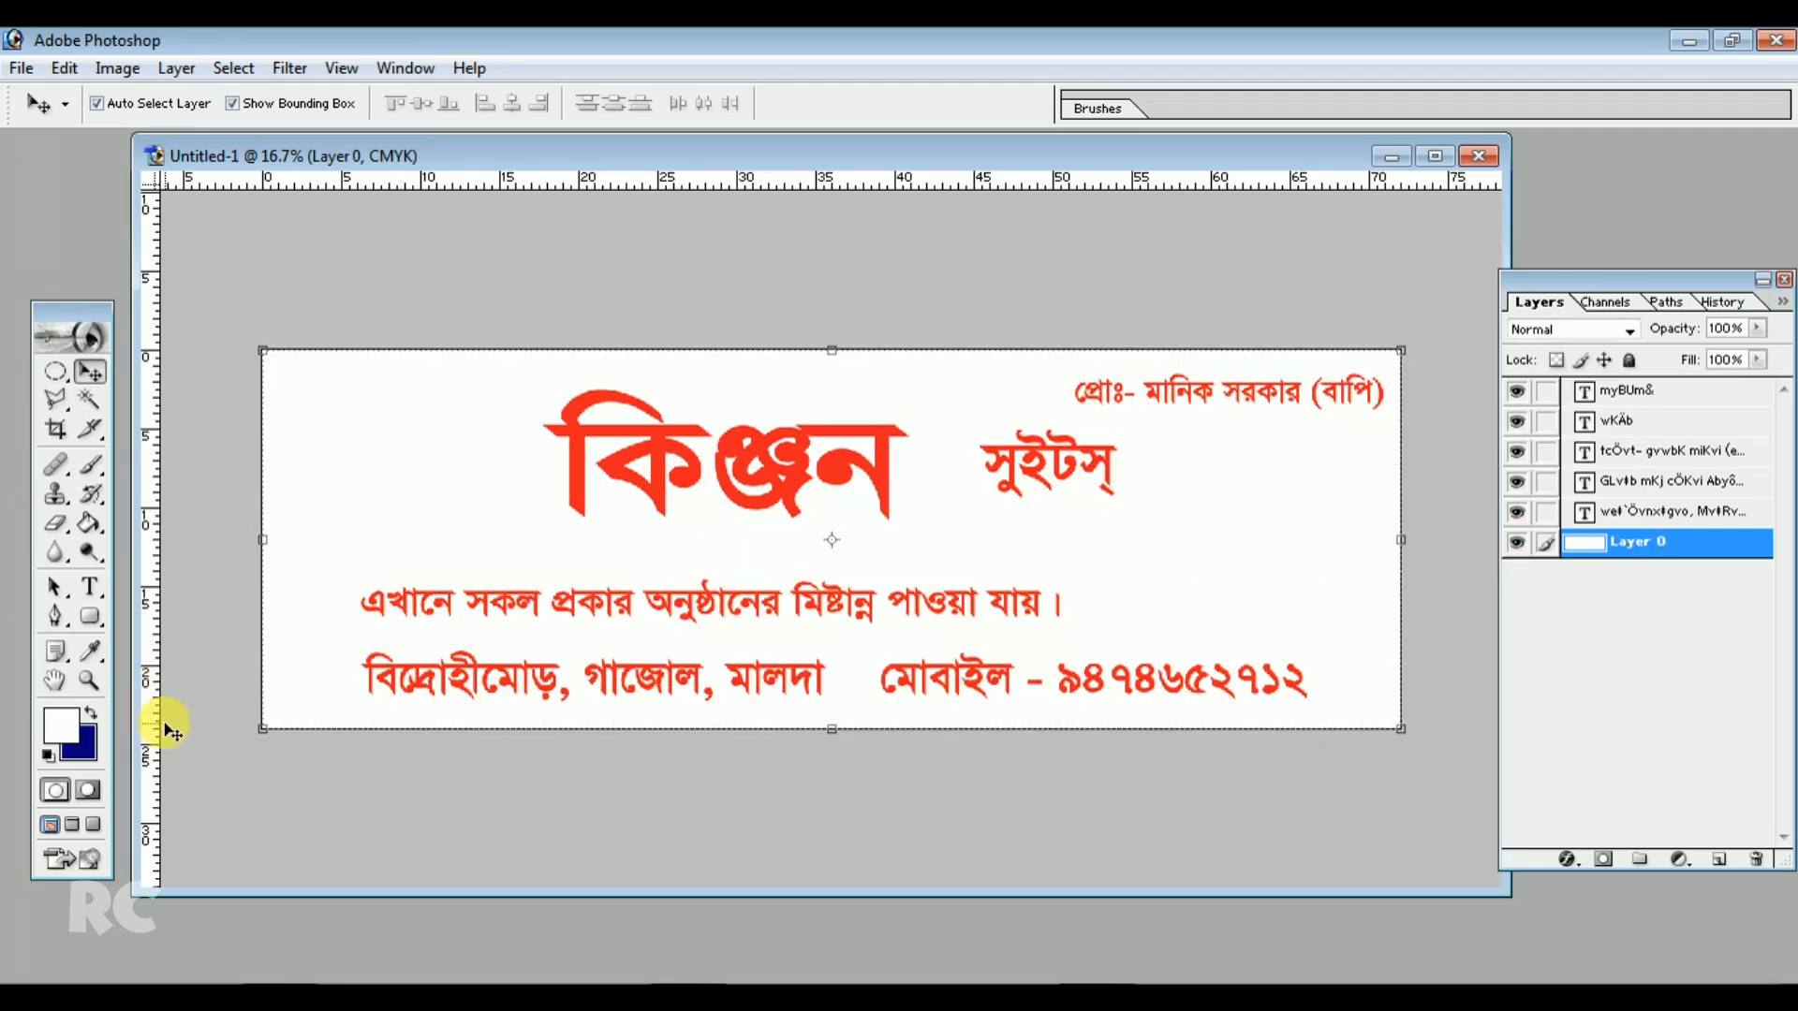
click(89, 525)
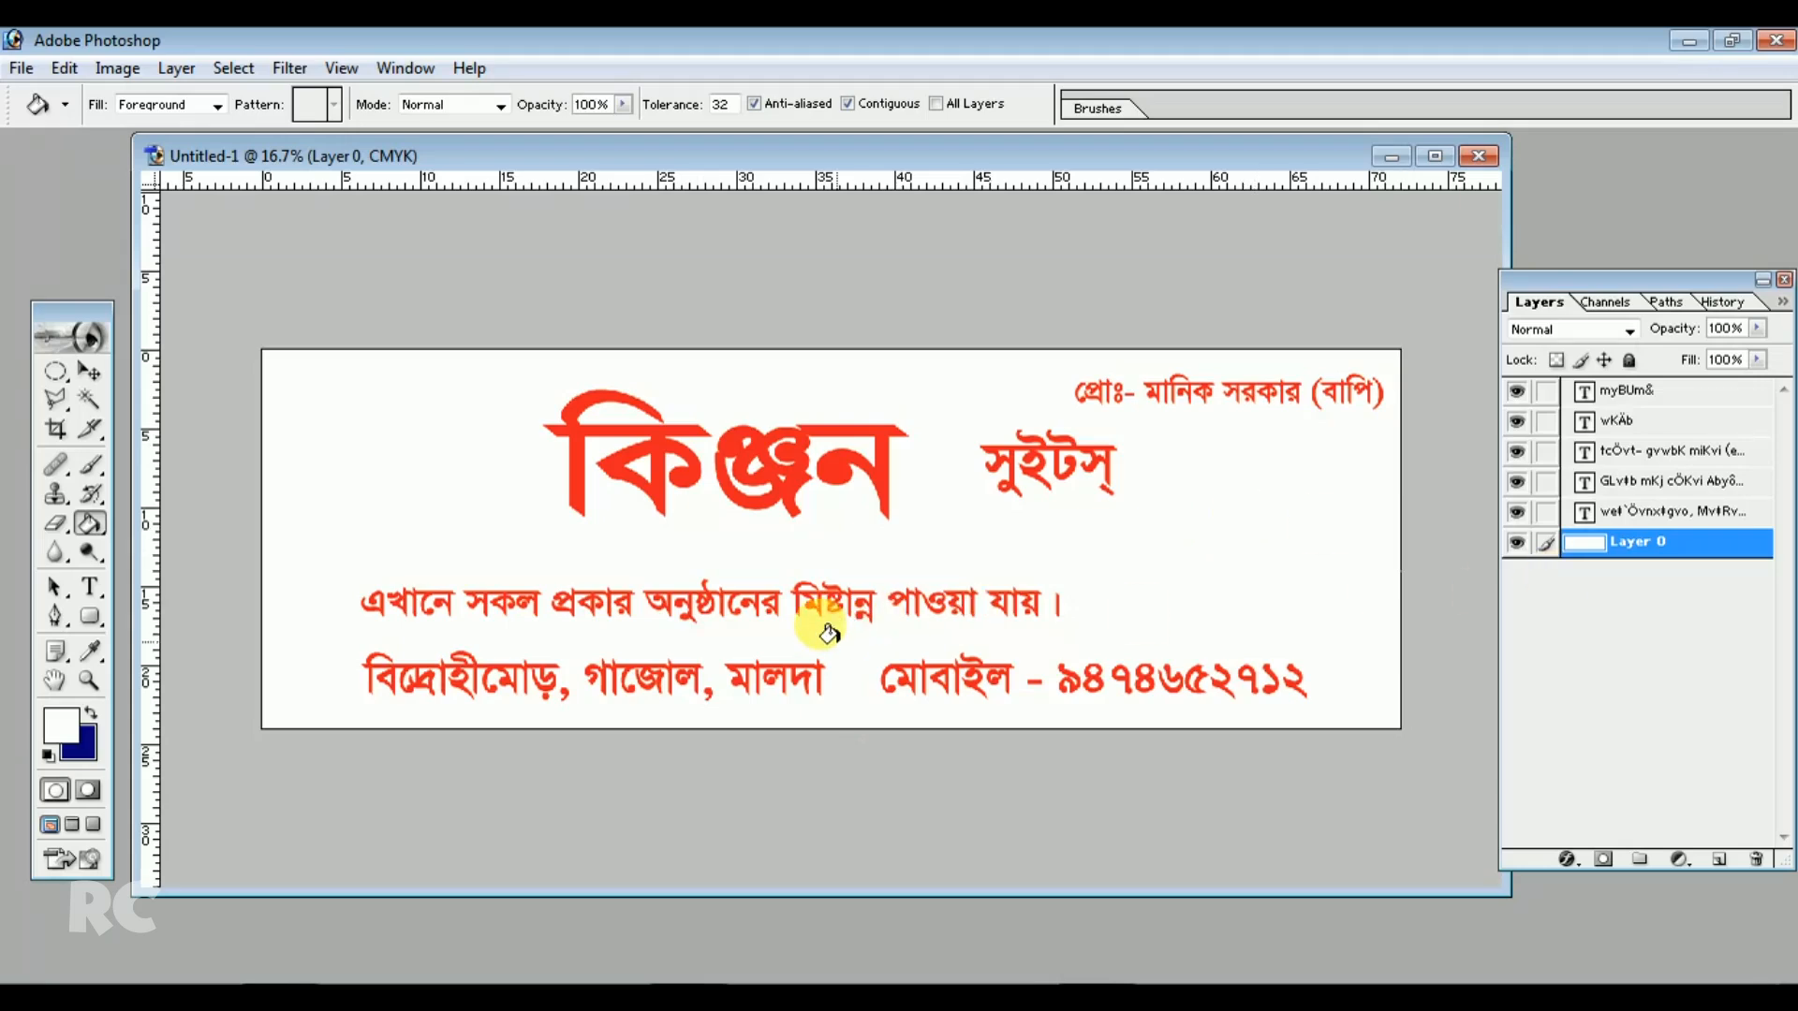
click(65, 729)
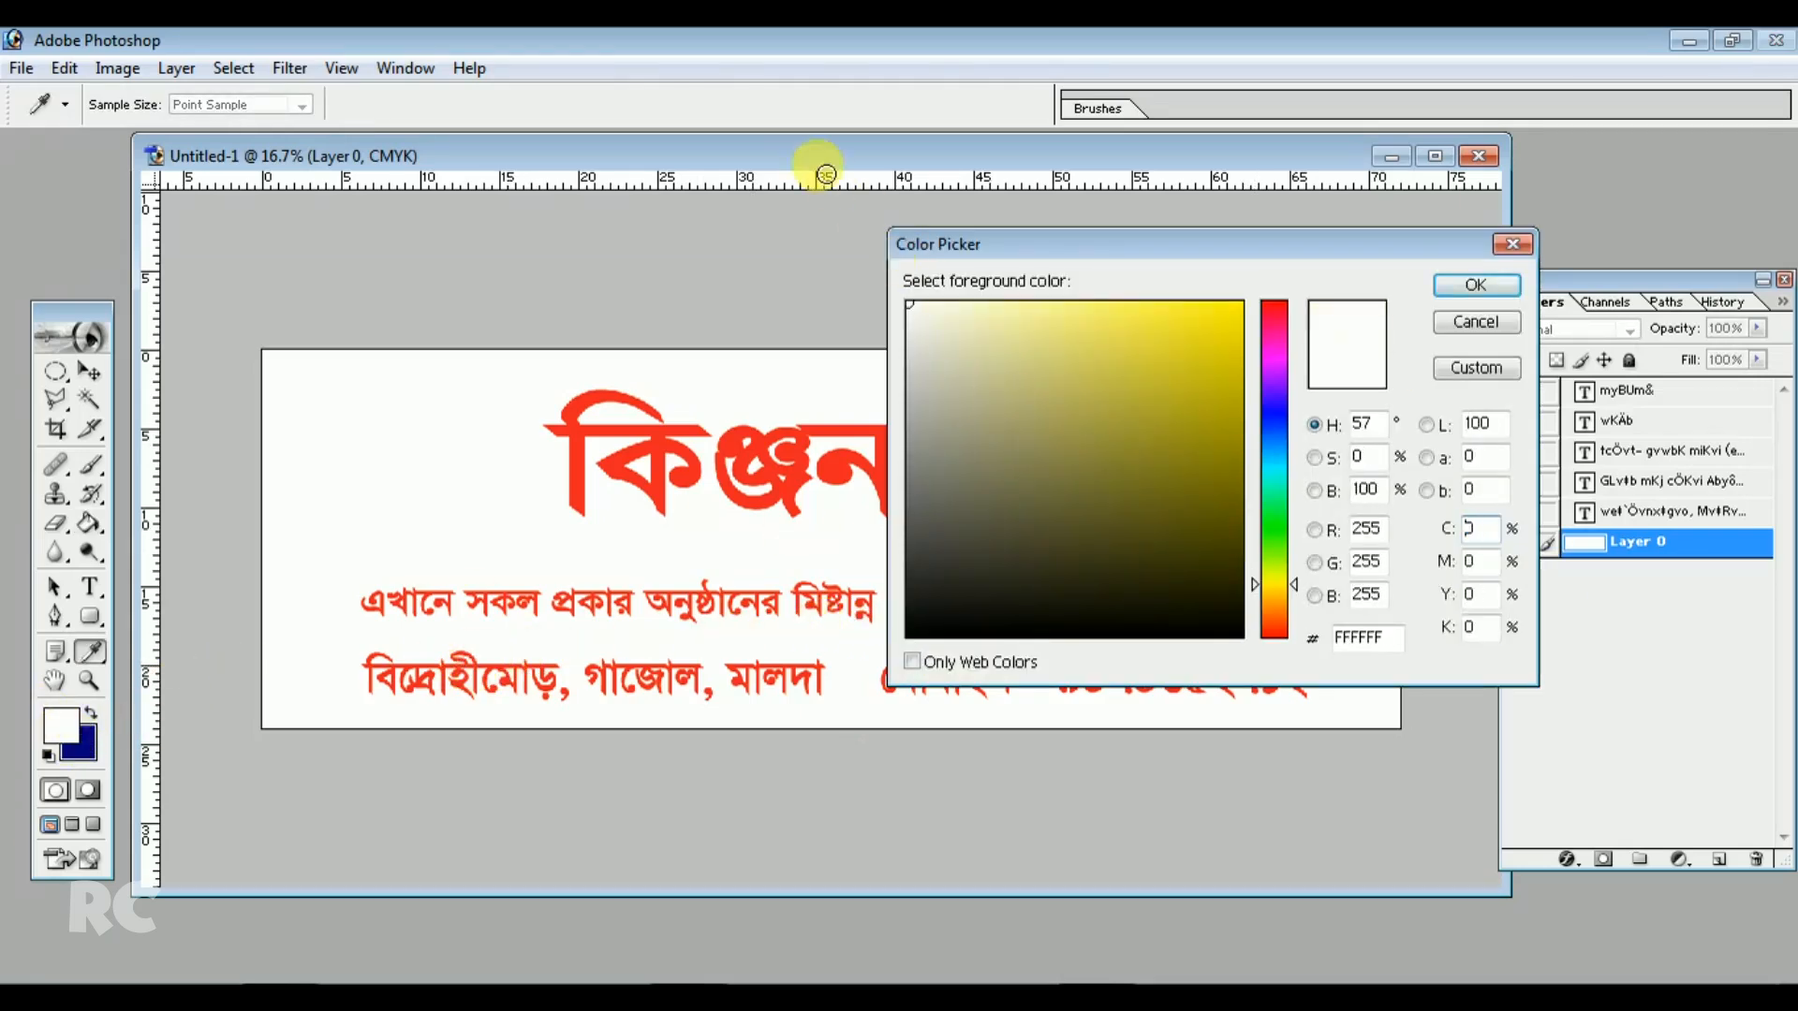
text(100)
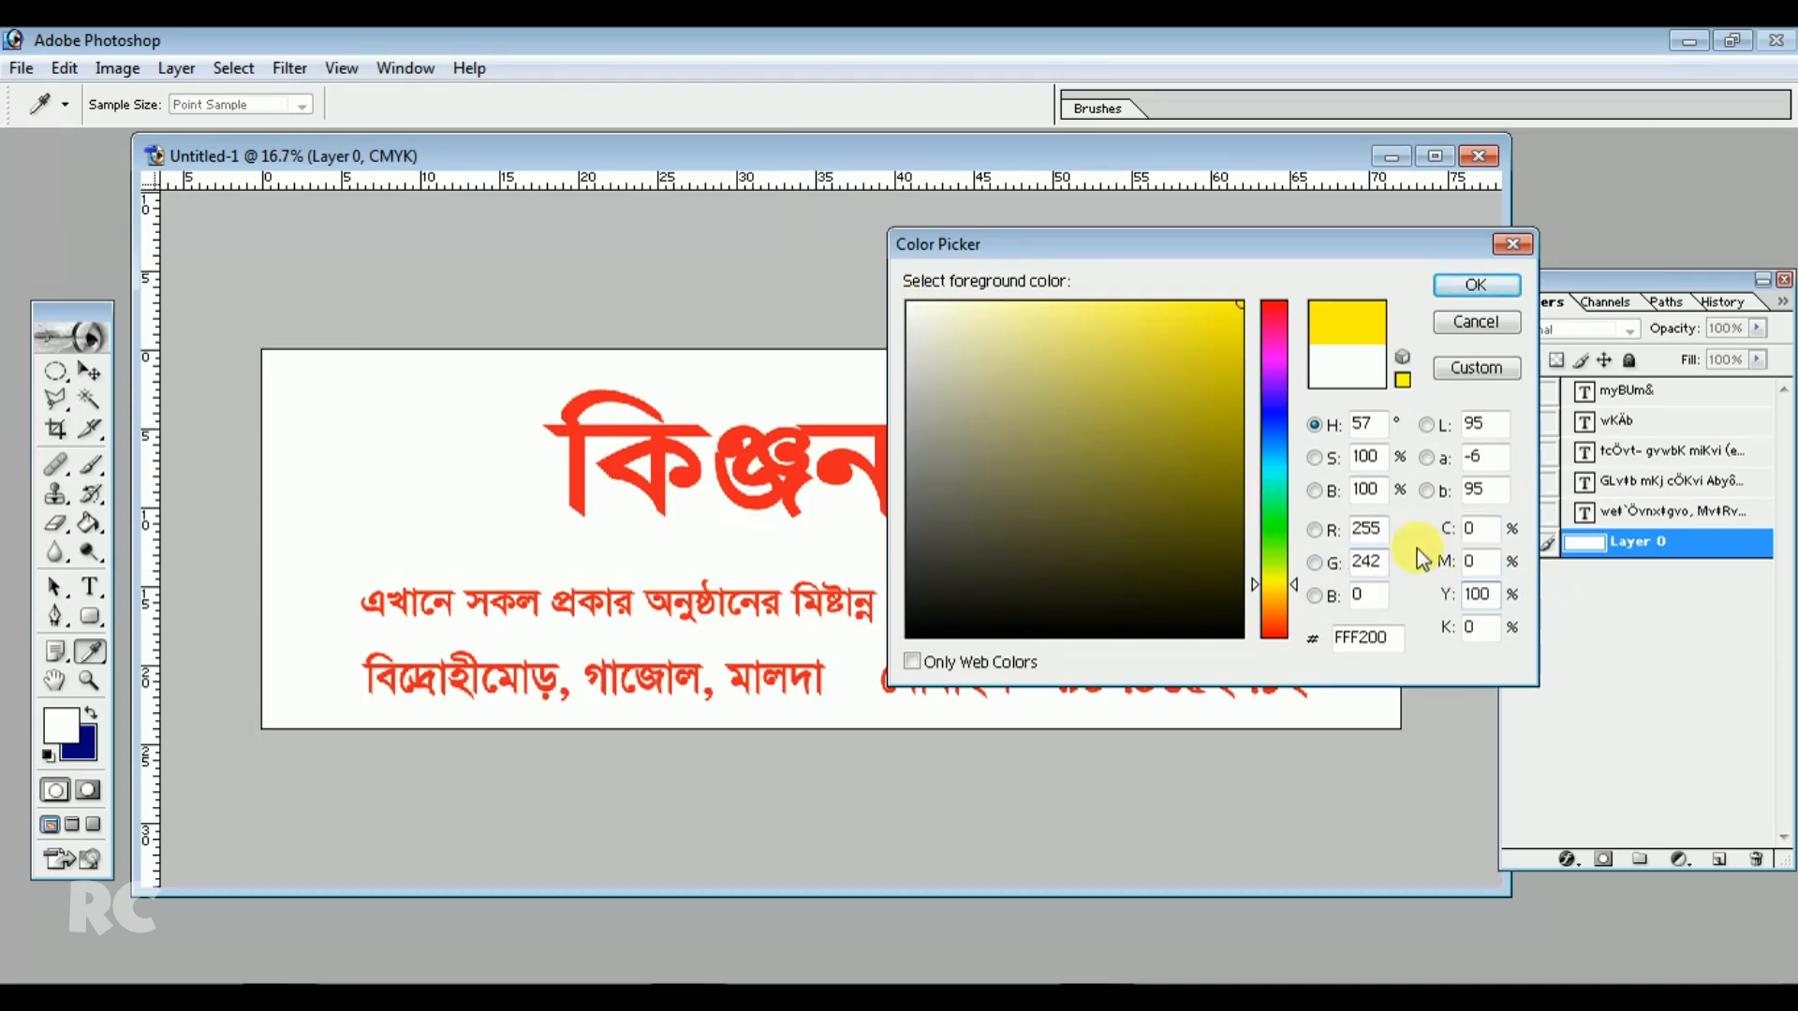
click(1475, 285)
key(g)
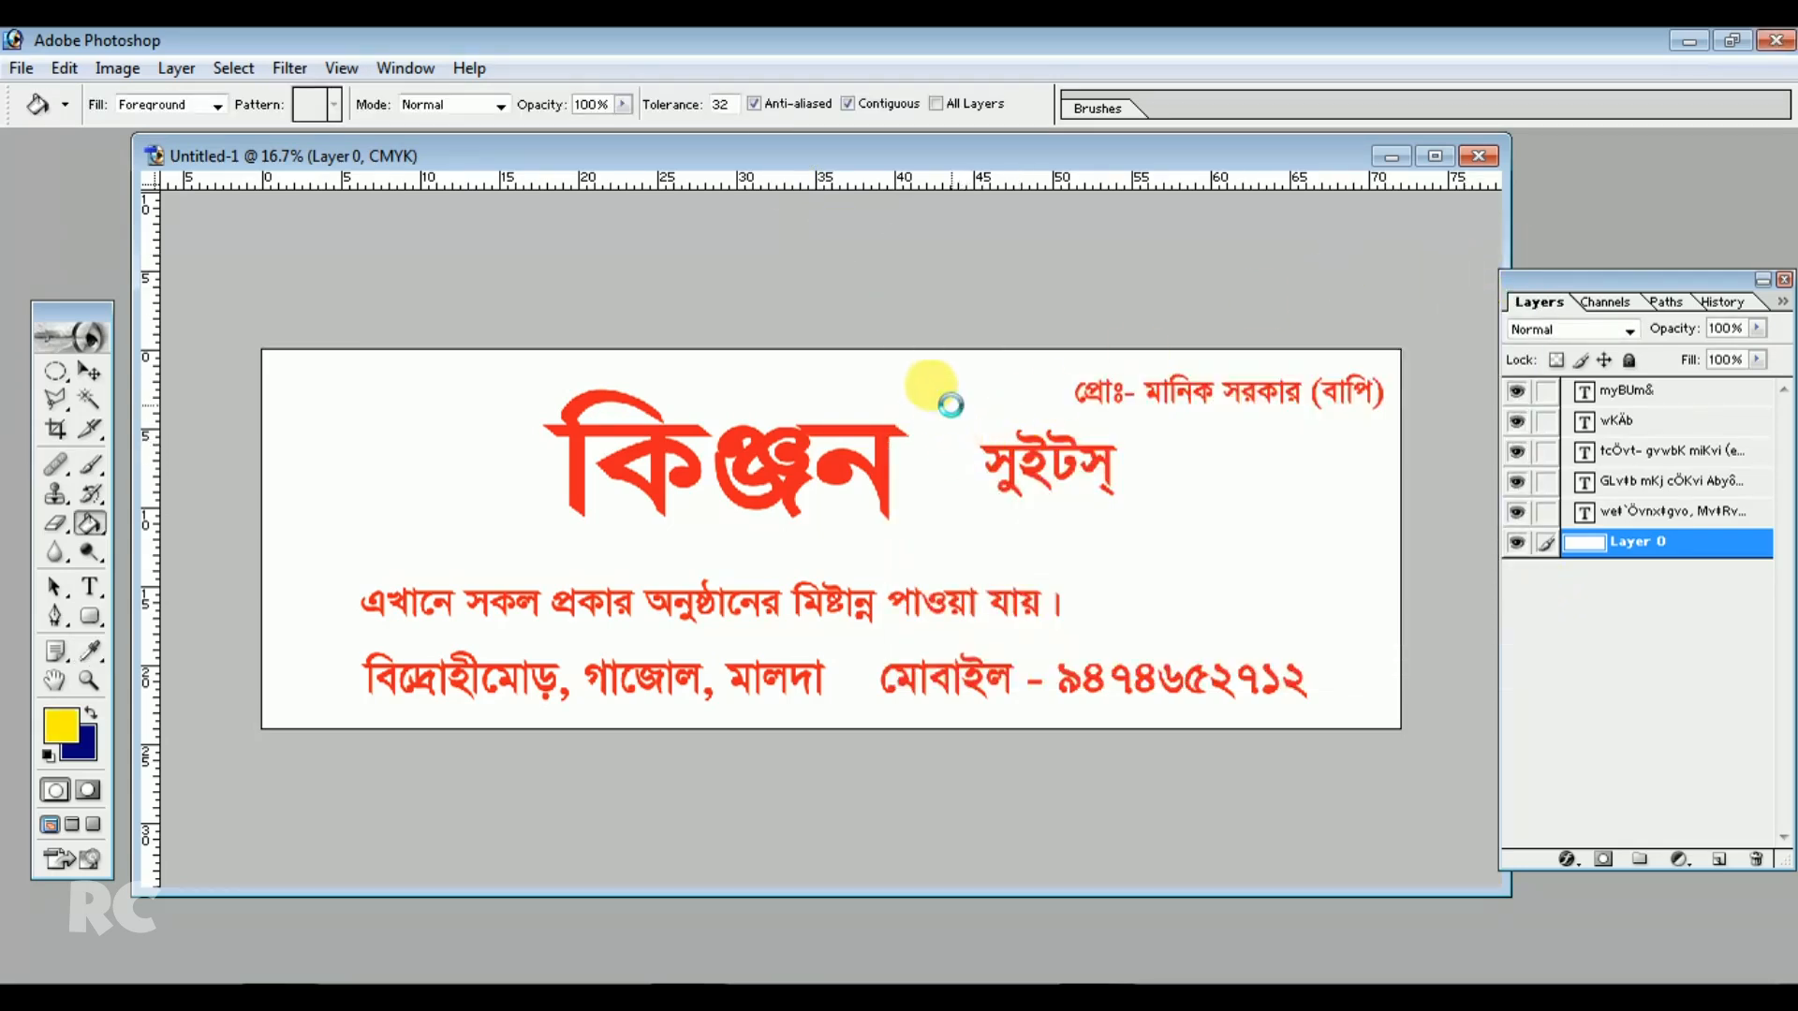
click(749, 477)
click(90, 372)
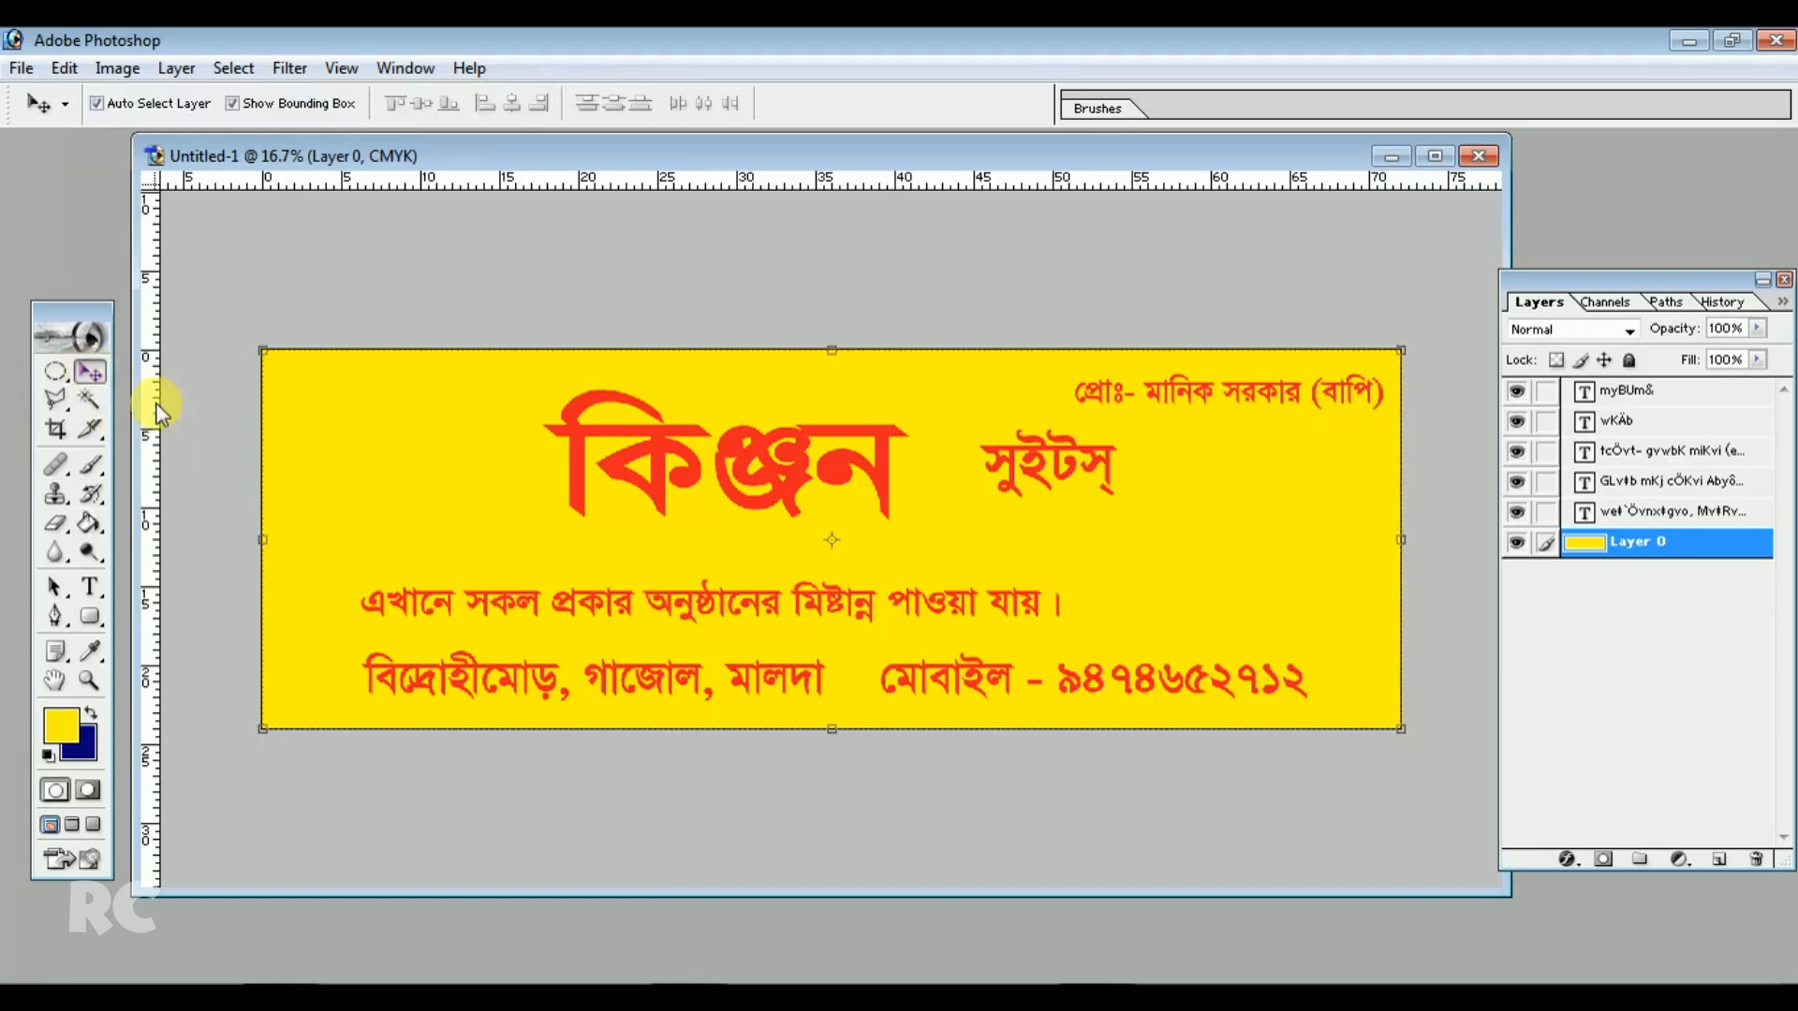
Open the Untitled-233 PNG image from the Desktop
drag(799, 453, 780, 448)
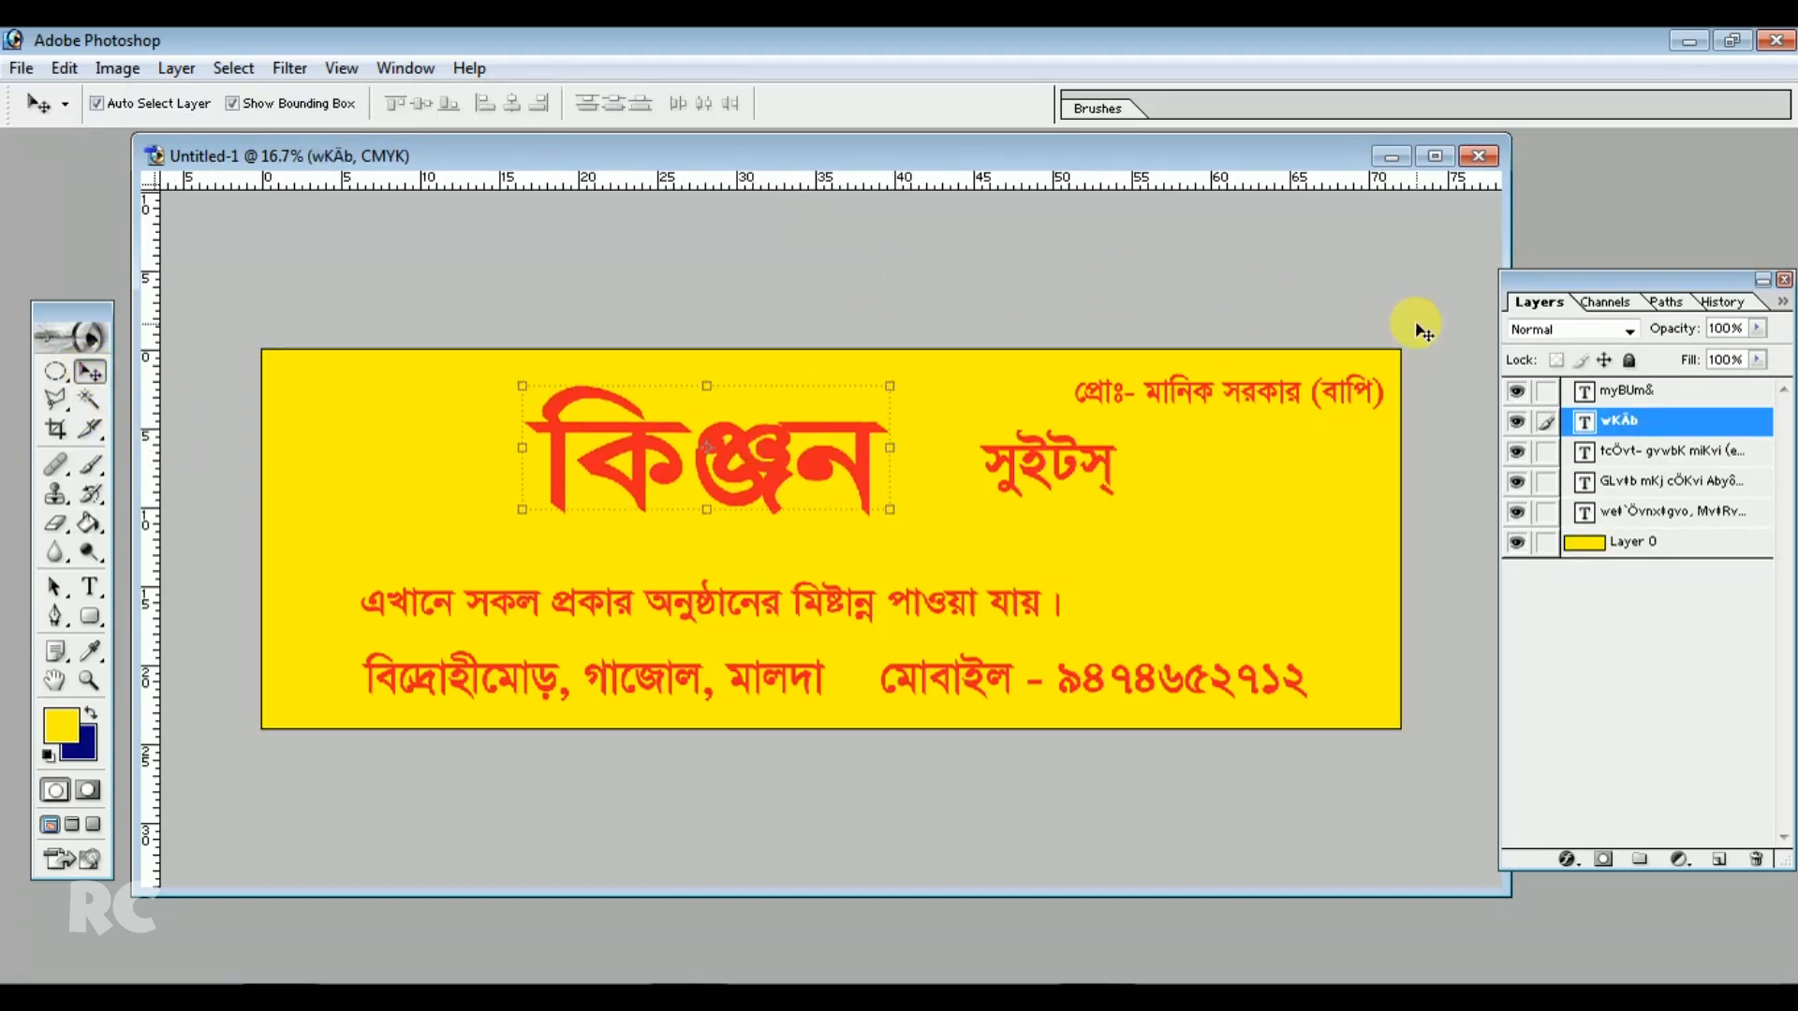
drag(1216, 157, 1238, 176)
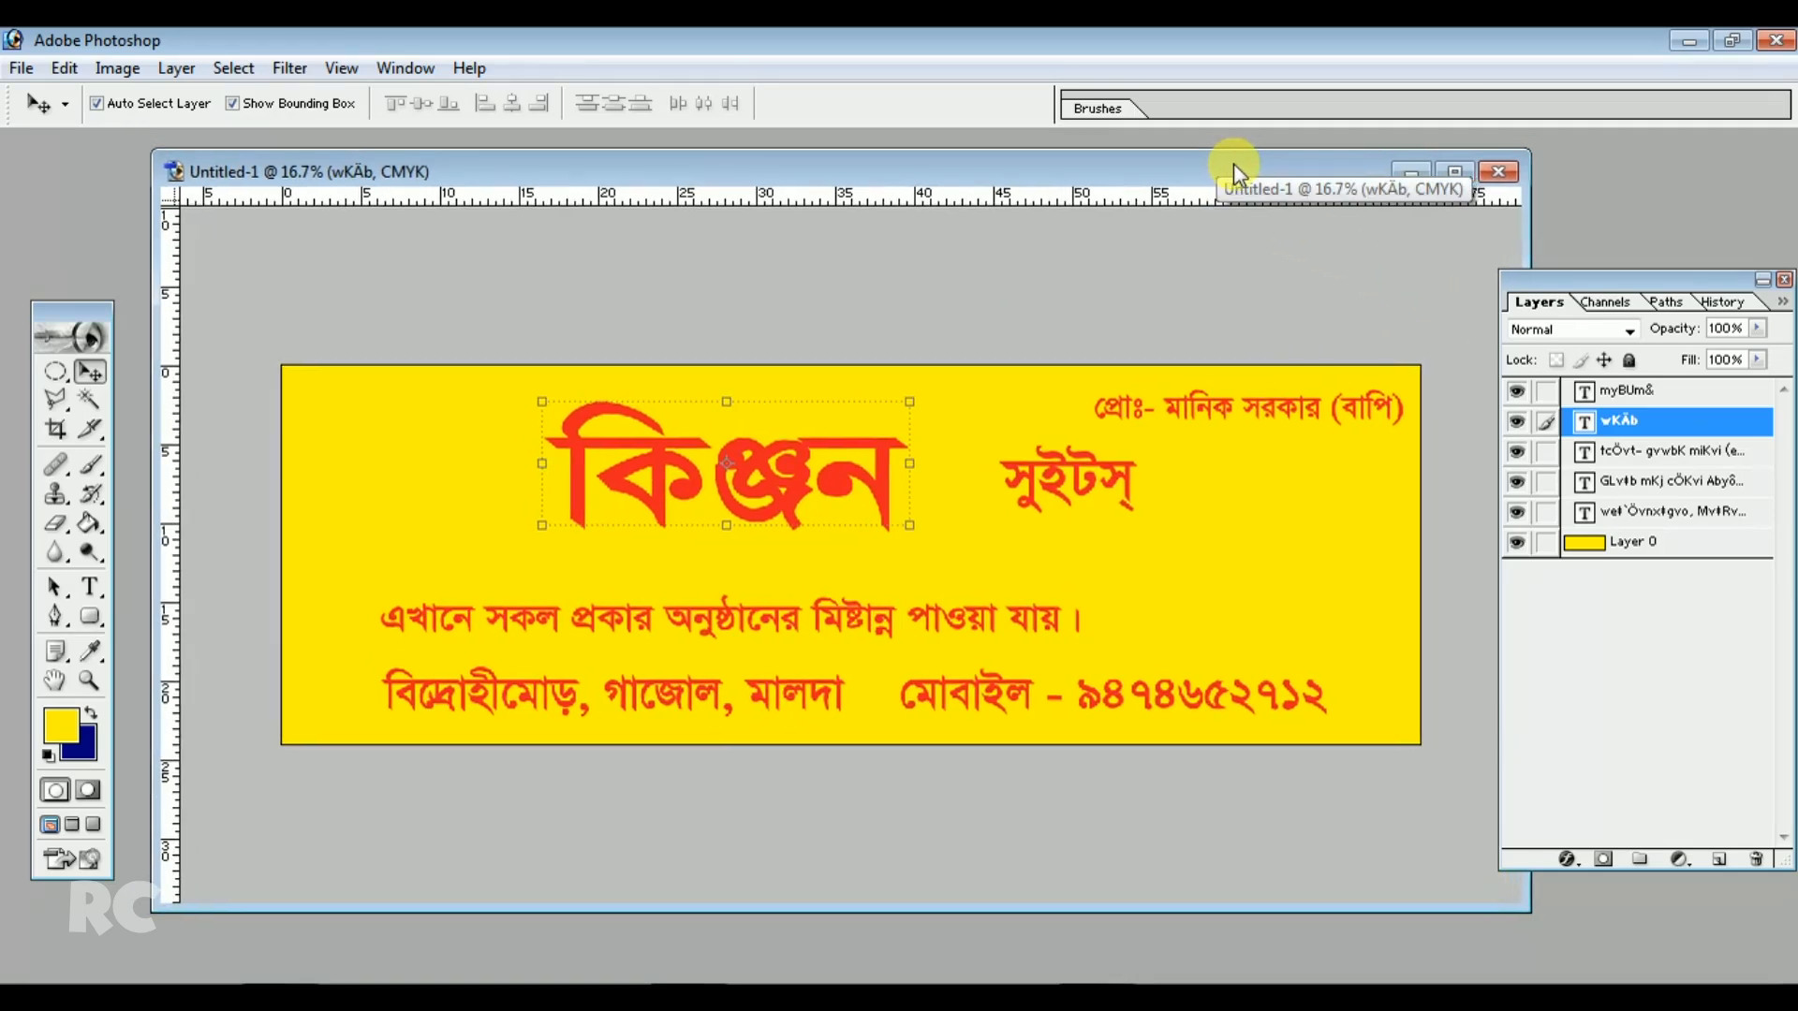
double_click(93, 181)
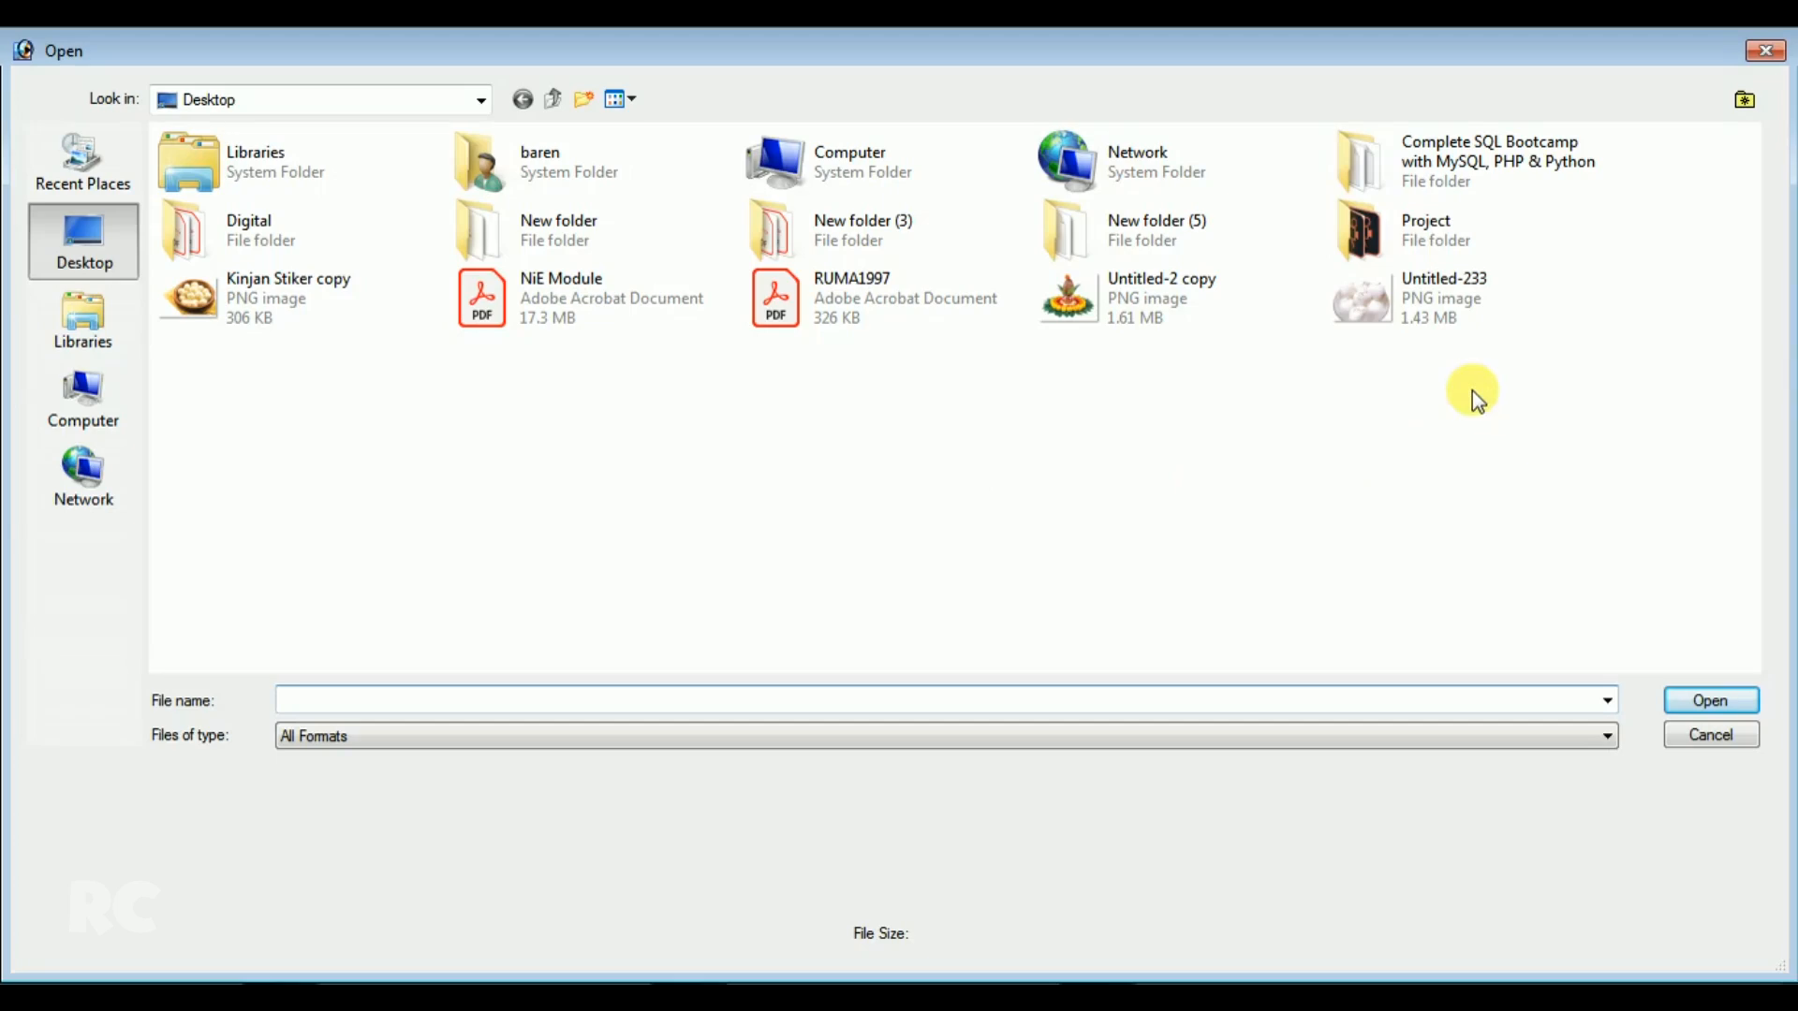
click(1377, 309)
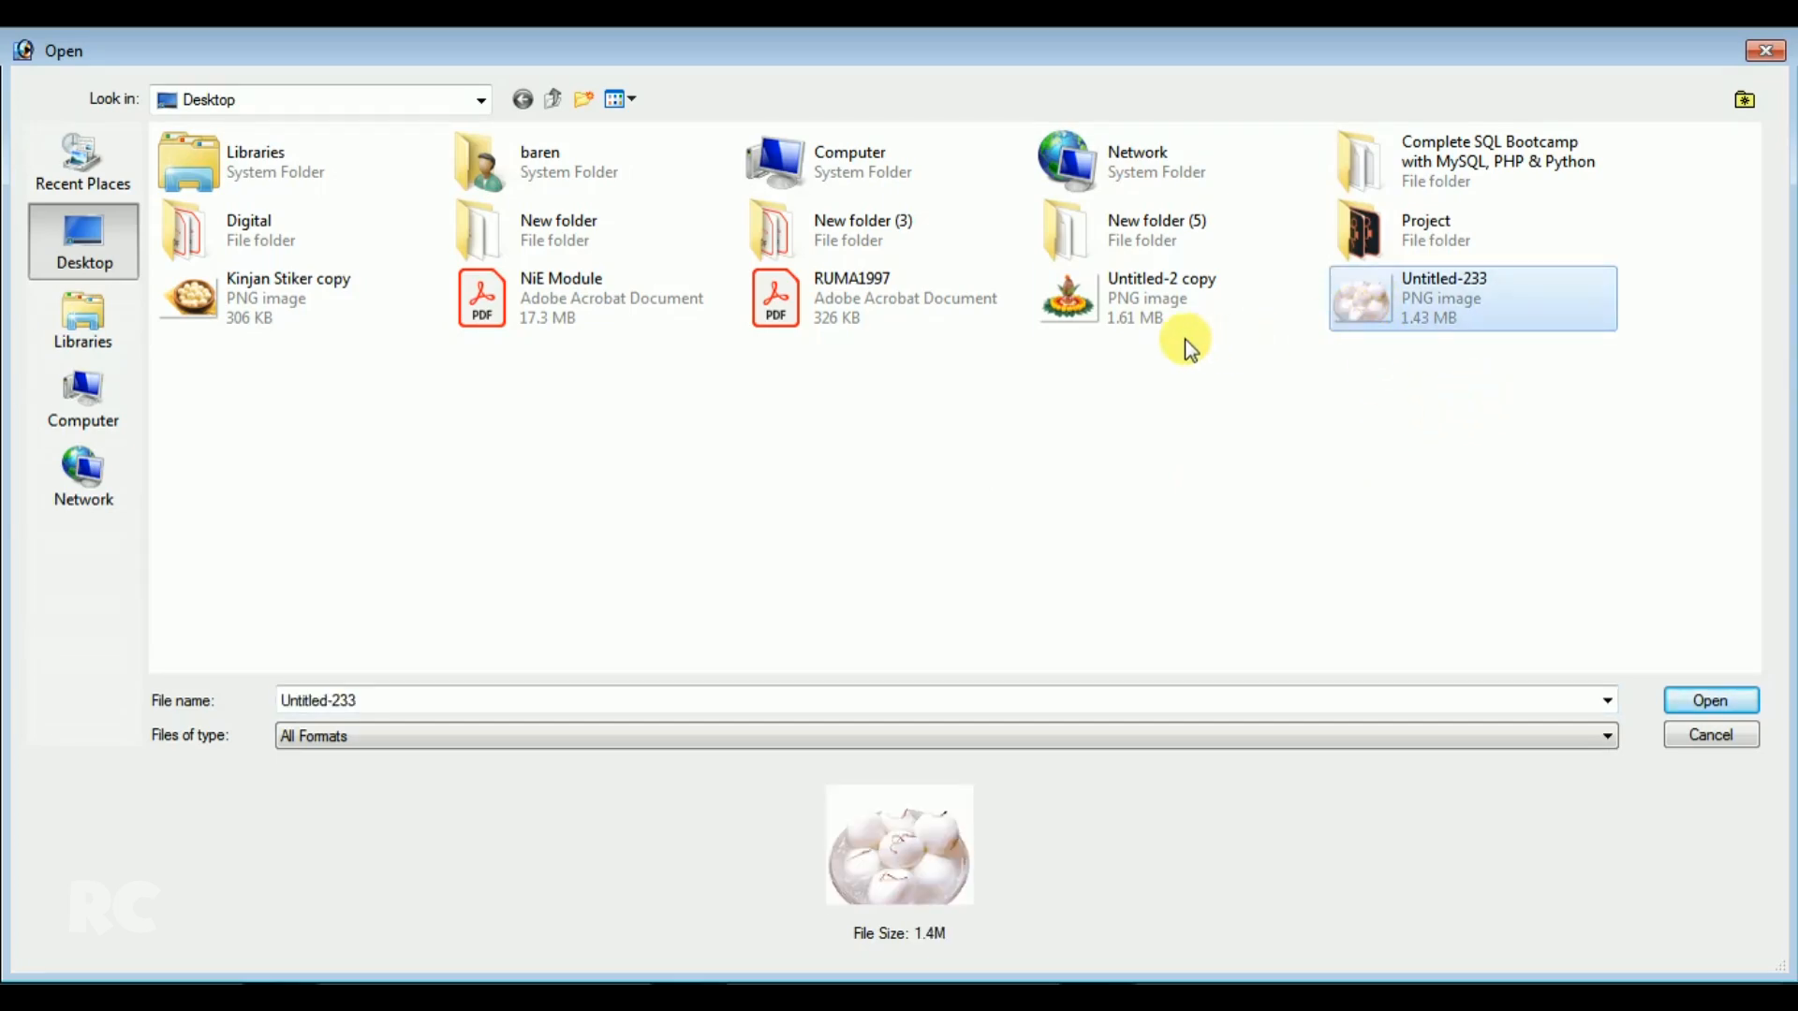
key(Return)
Drag the rasgulla image into the banner's right end, enlarge it to 125.4%, and close its source window
drag(592, 541, 1314, 618)
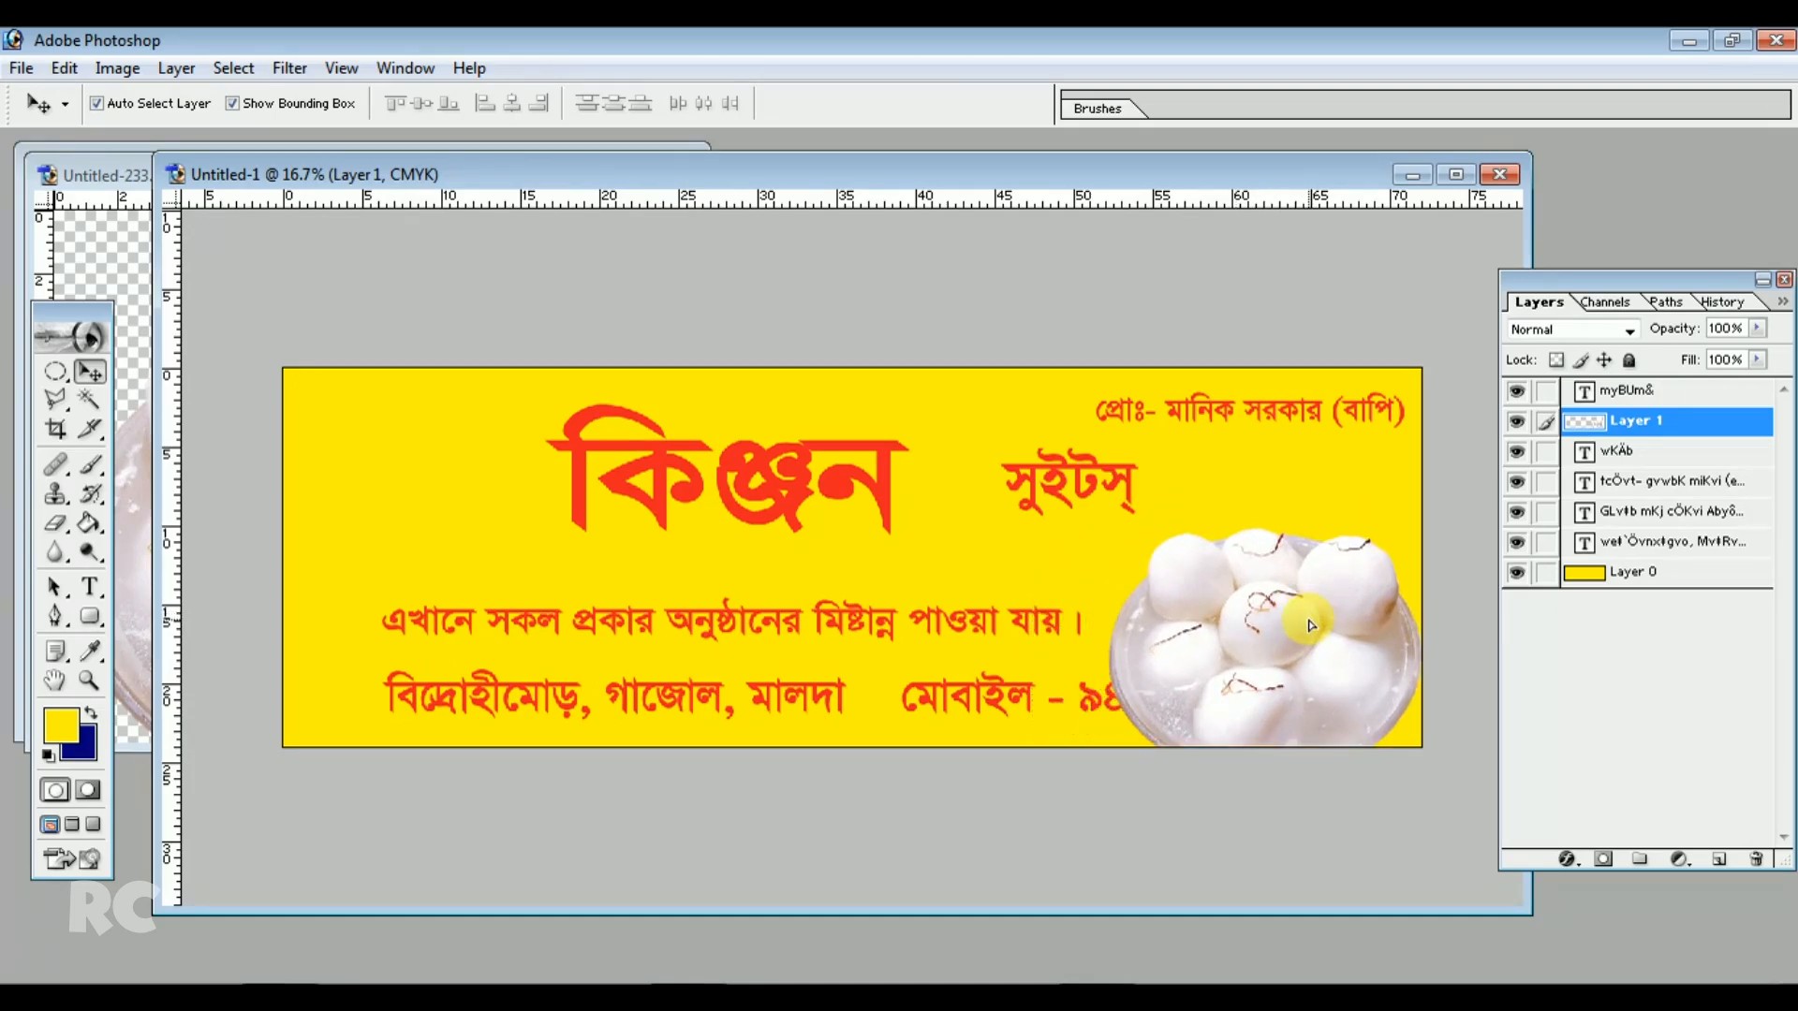
drag(1320, 625, 1340, 627)
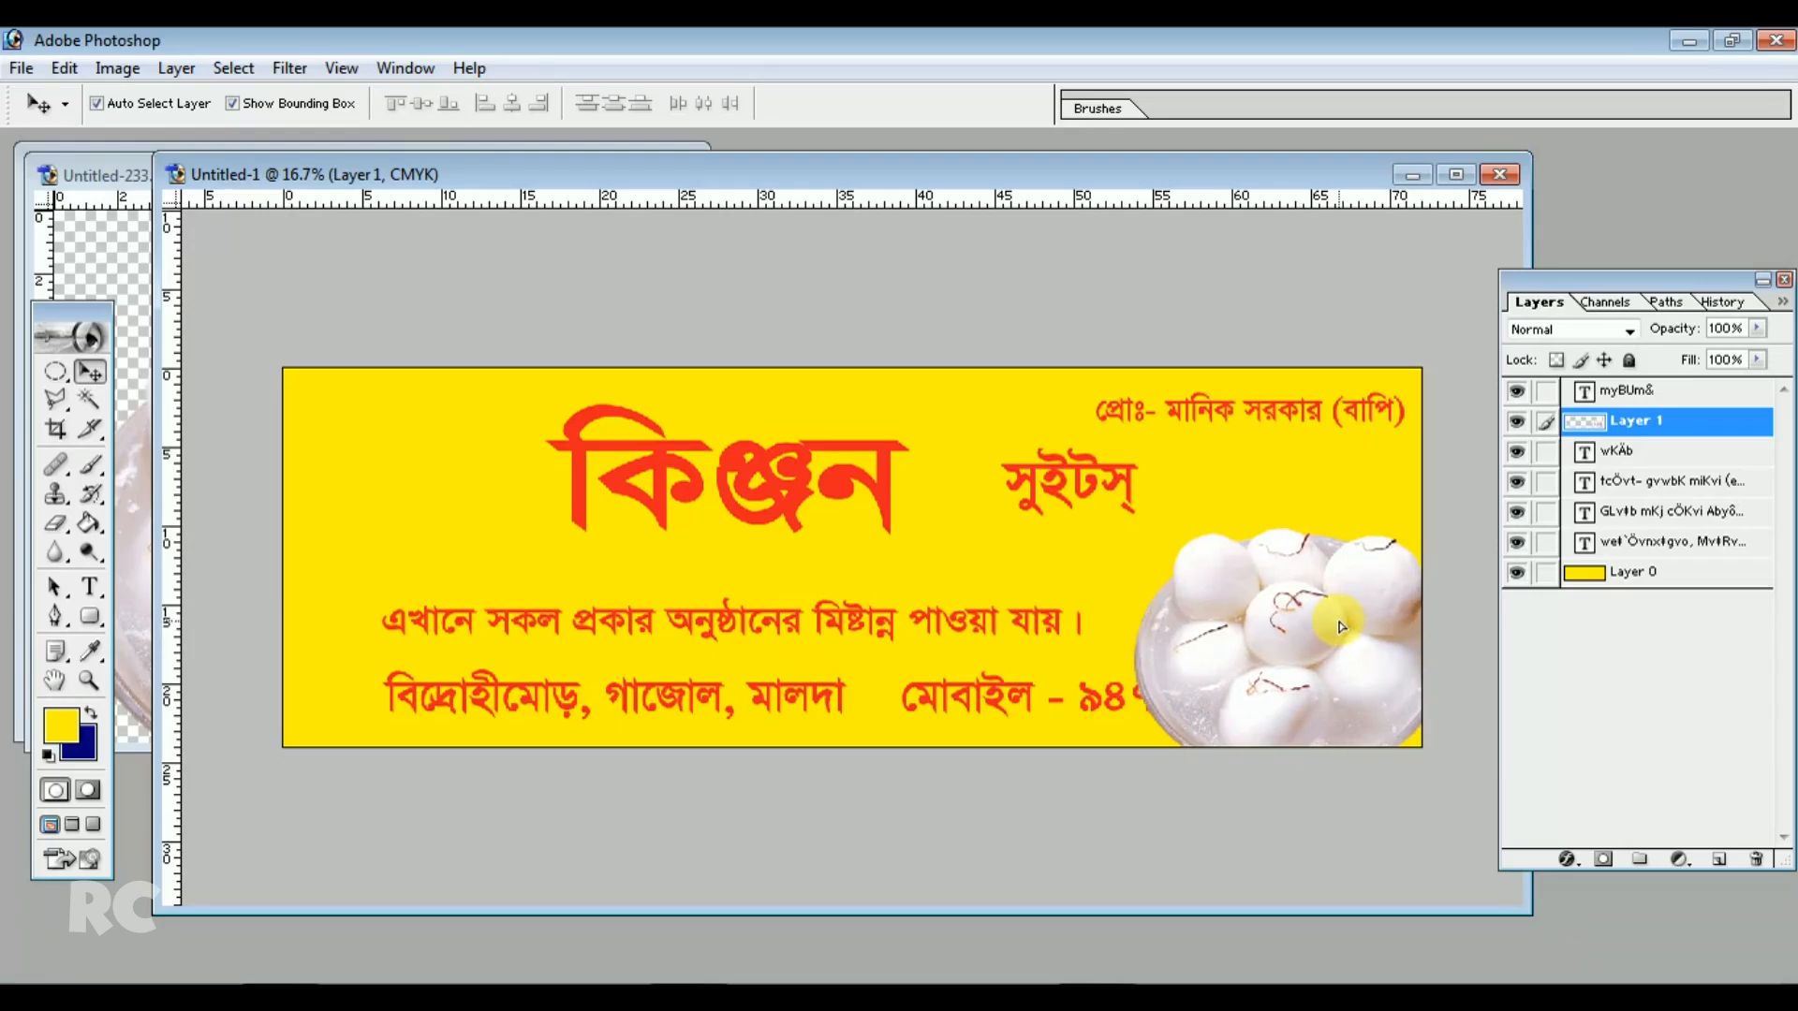
click(1134, 525)
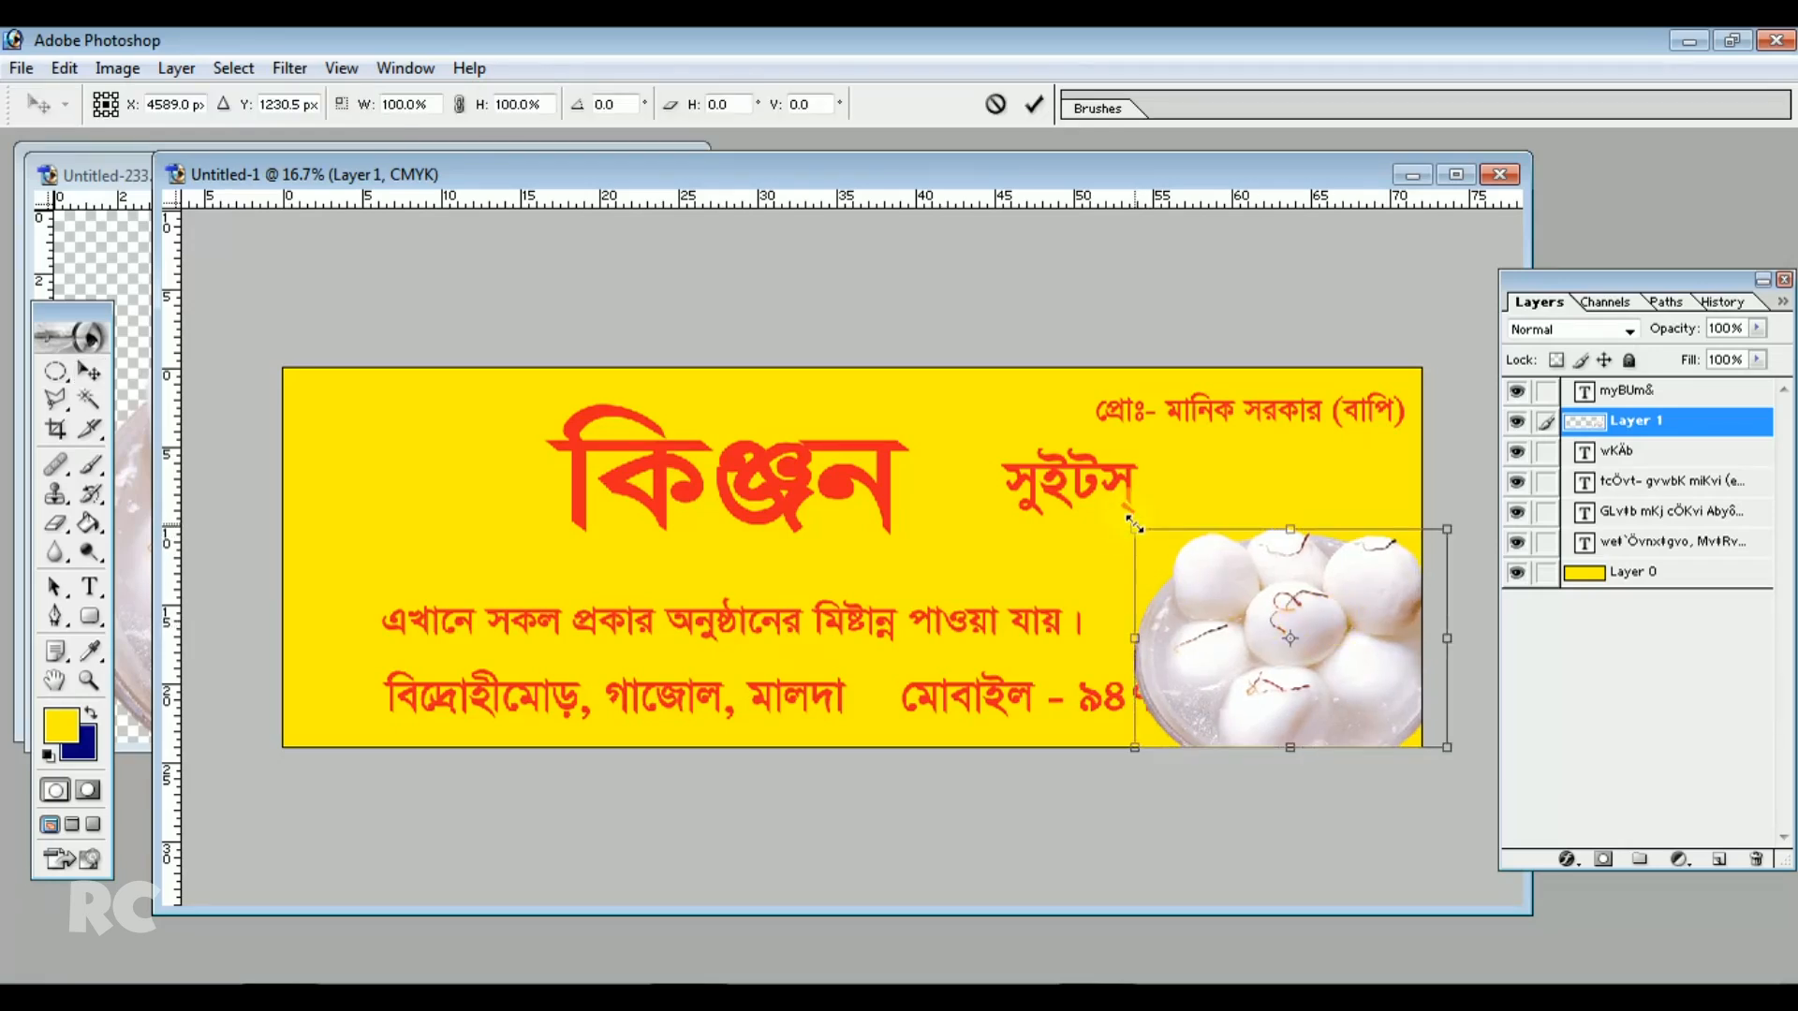
drag(1134, 525, 1045, 479)
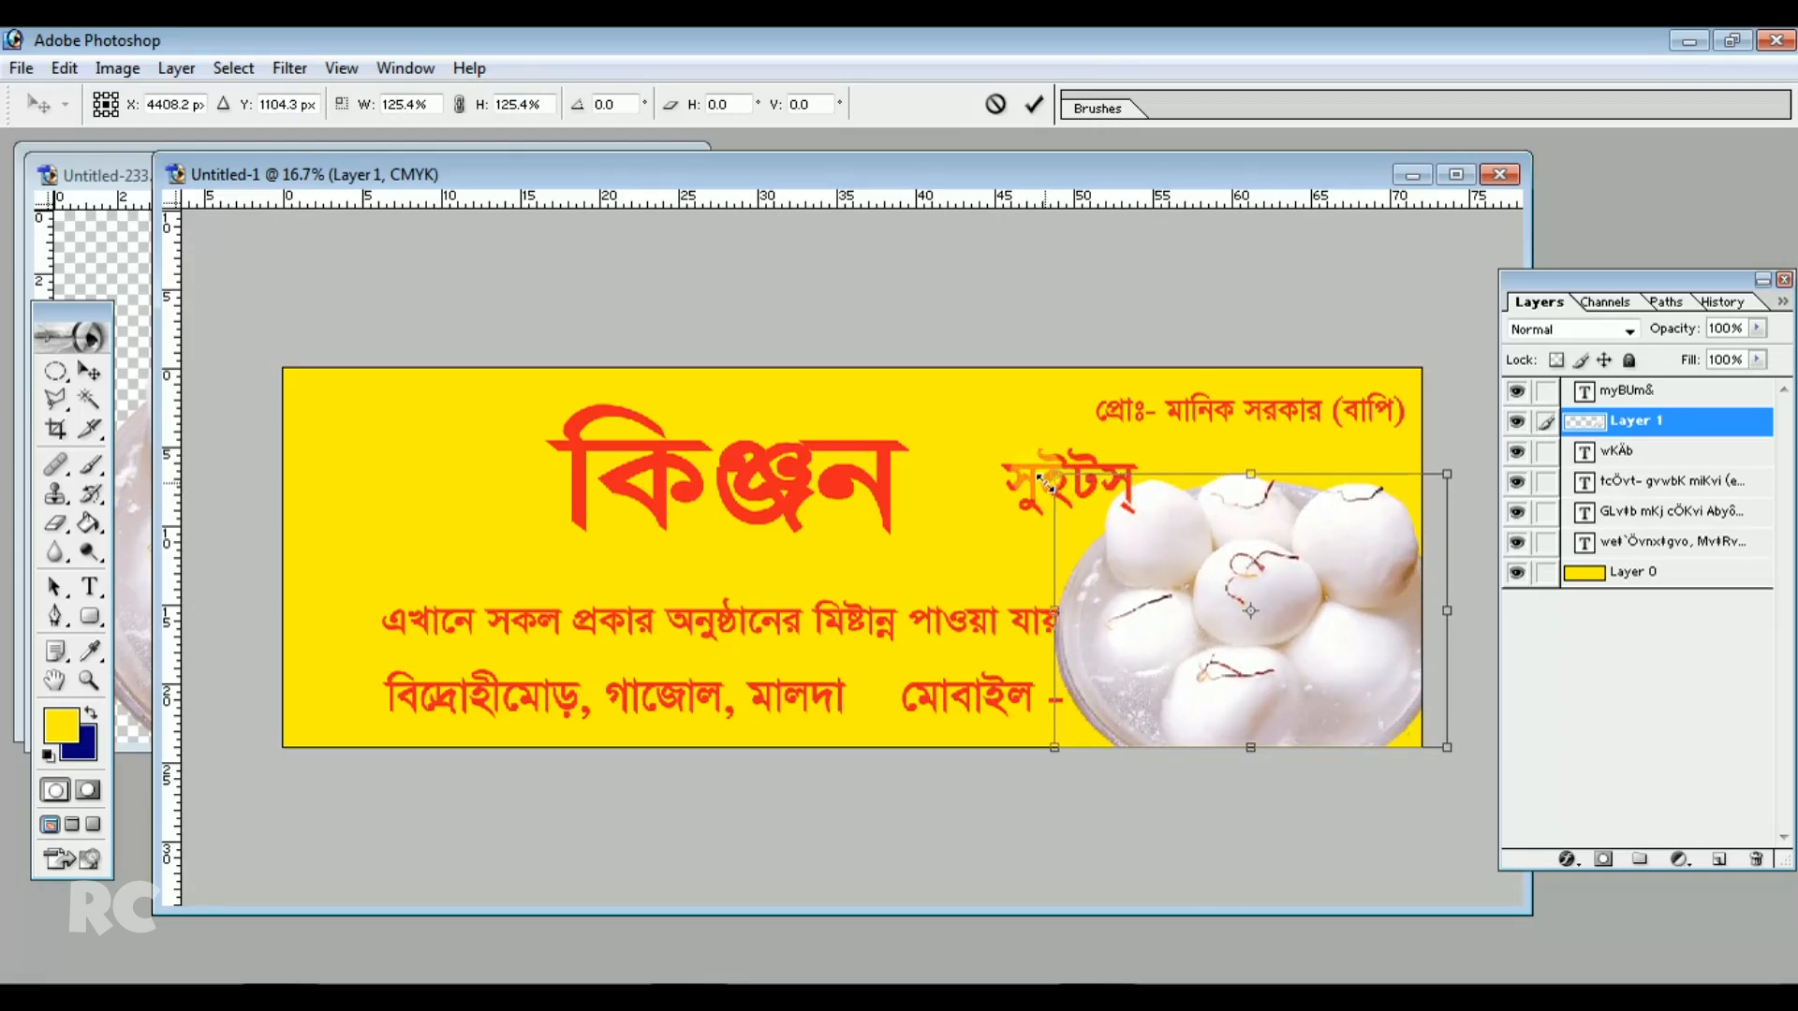
double_click(1155, 545)
click(86, 227)
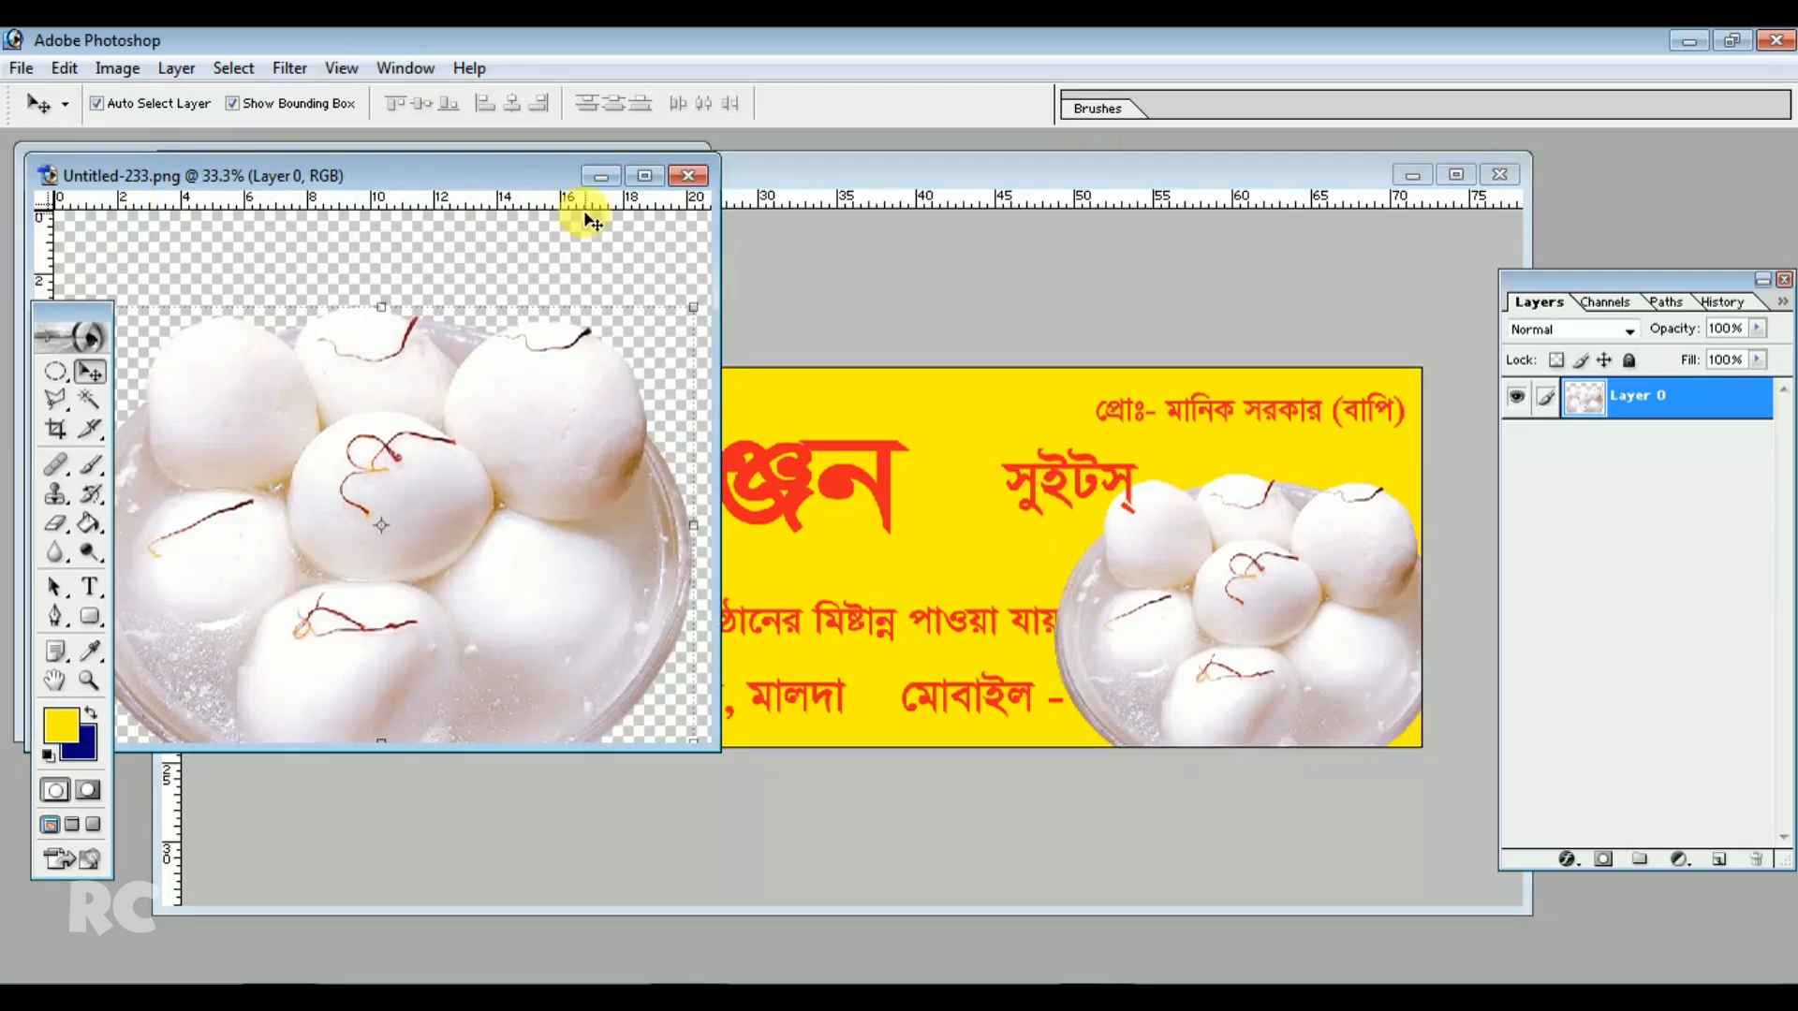
click(689, 177)
Drag the kalash image from Untitled-2 copy into the banner's top-left corner, shrink it to fit, and close the source window
click(103, 239)
drag(458, 449, 485, 517)
drag(606, 637, 510, 586)
key(Return)
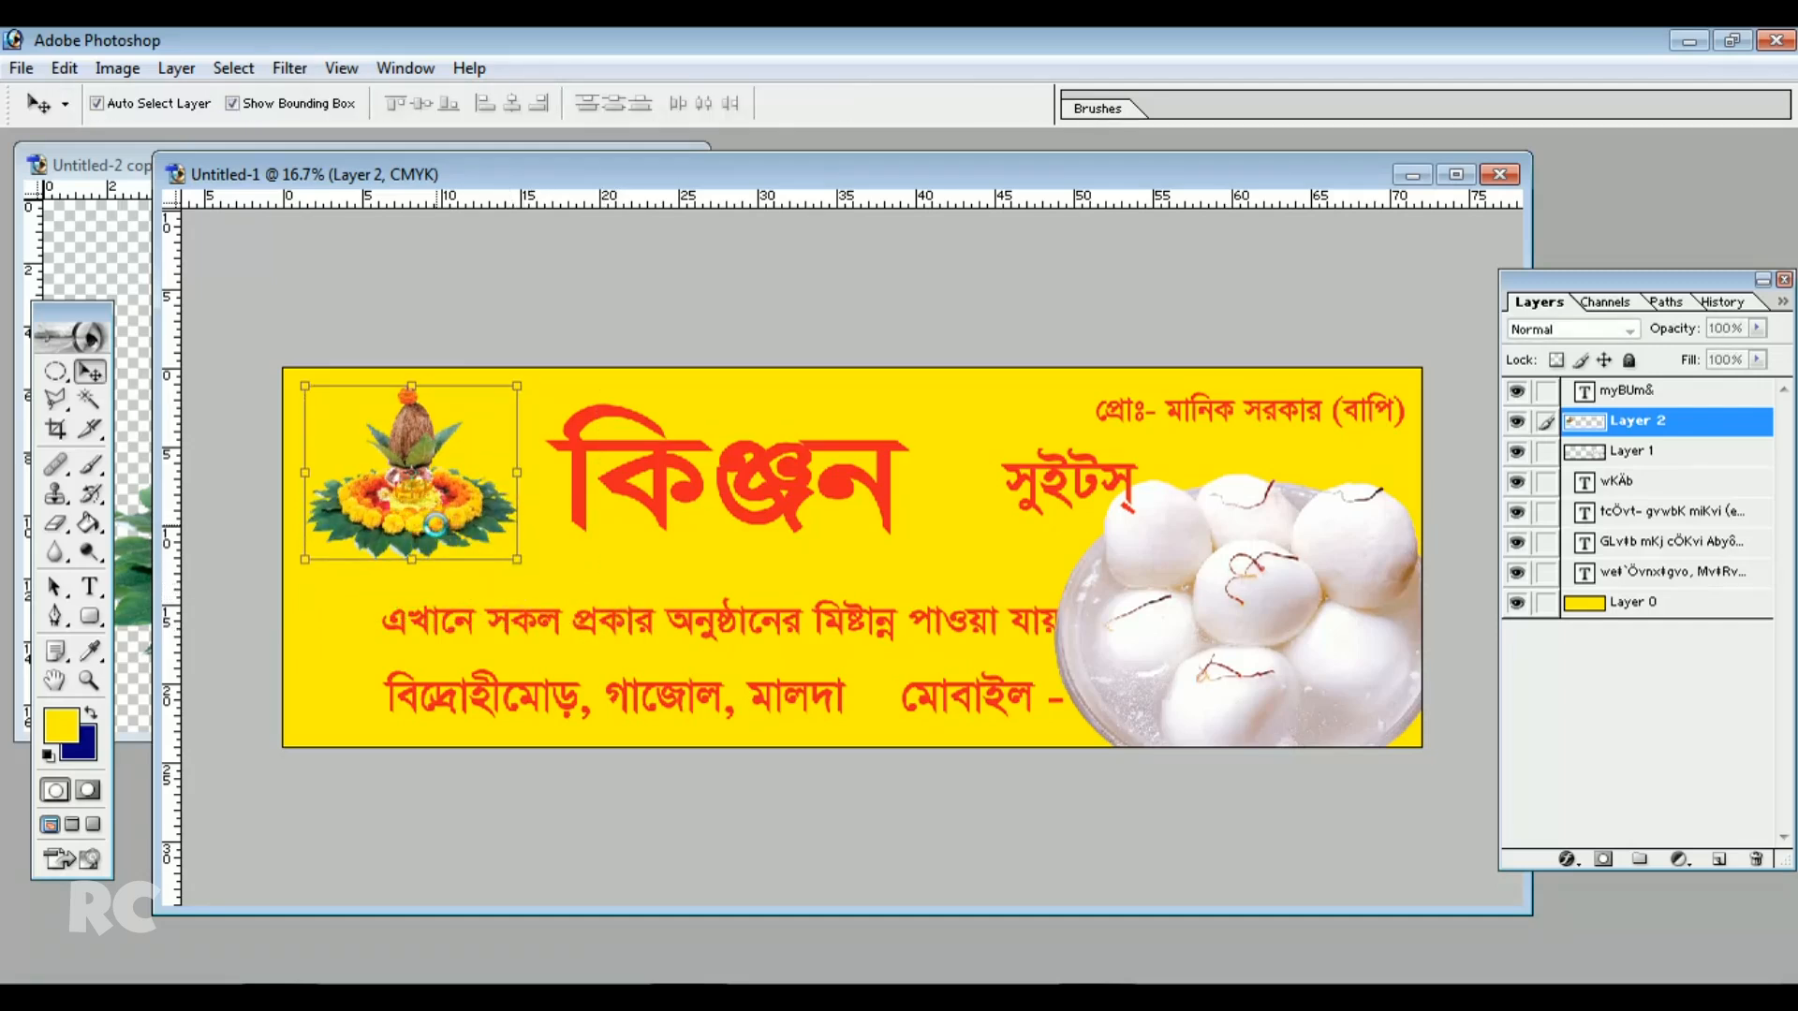
click(138, 213)
click(678, 165)
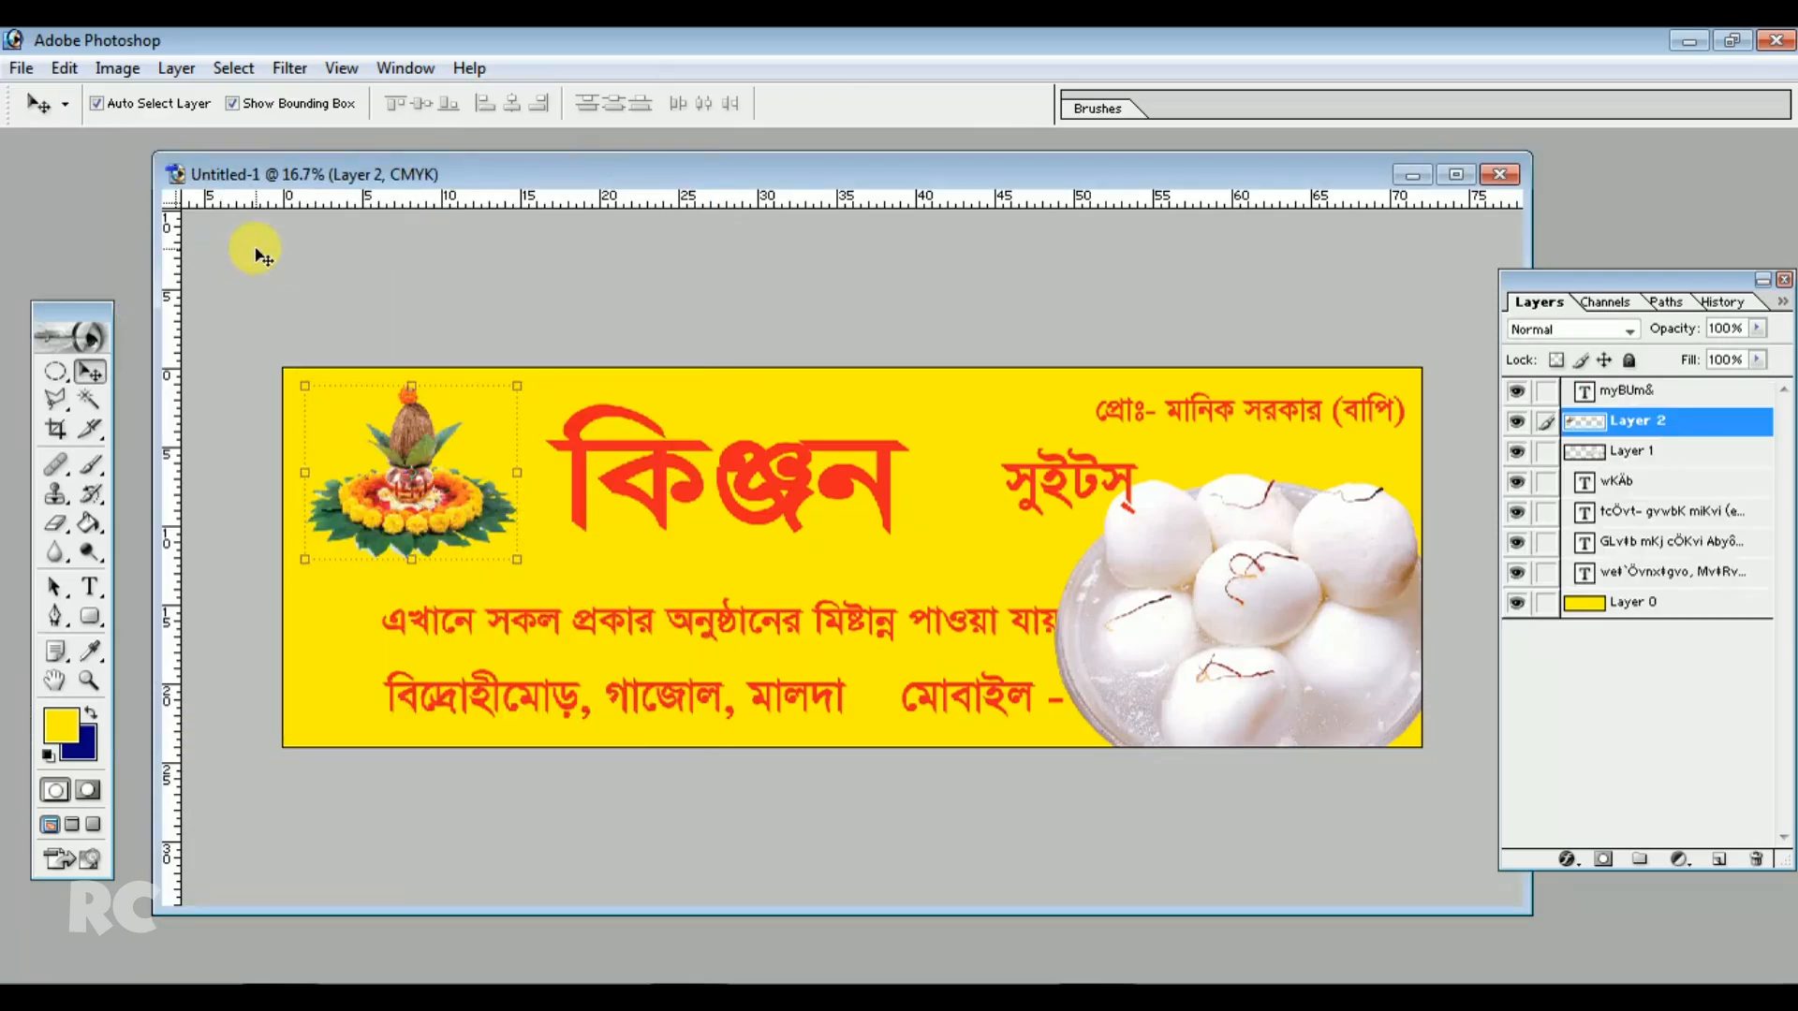
drag(443, 186, 433, 187)
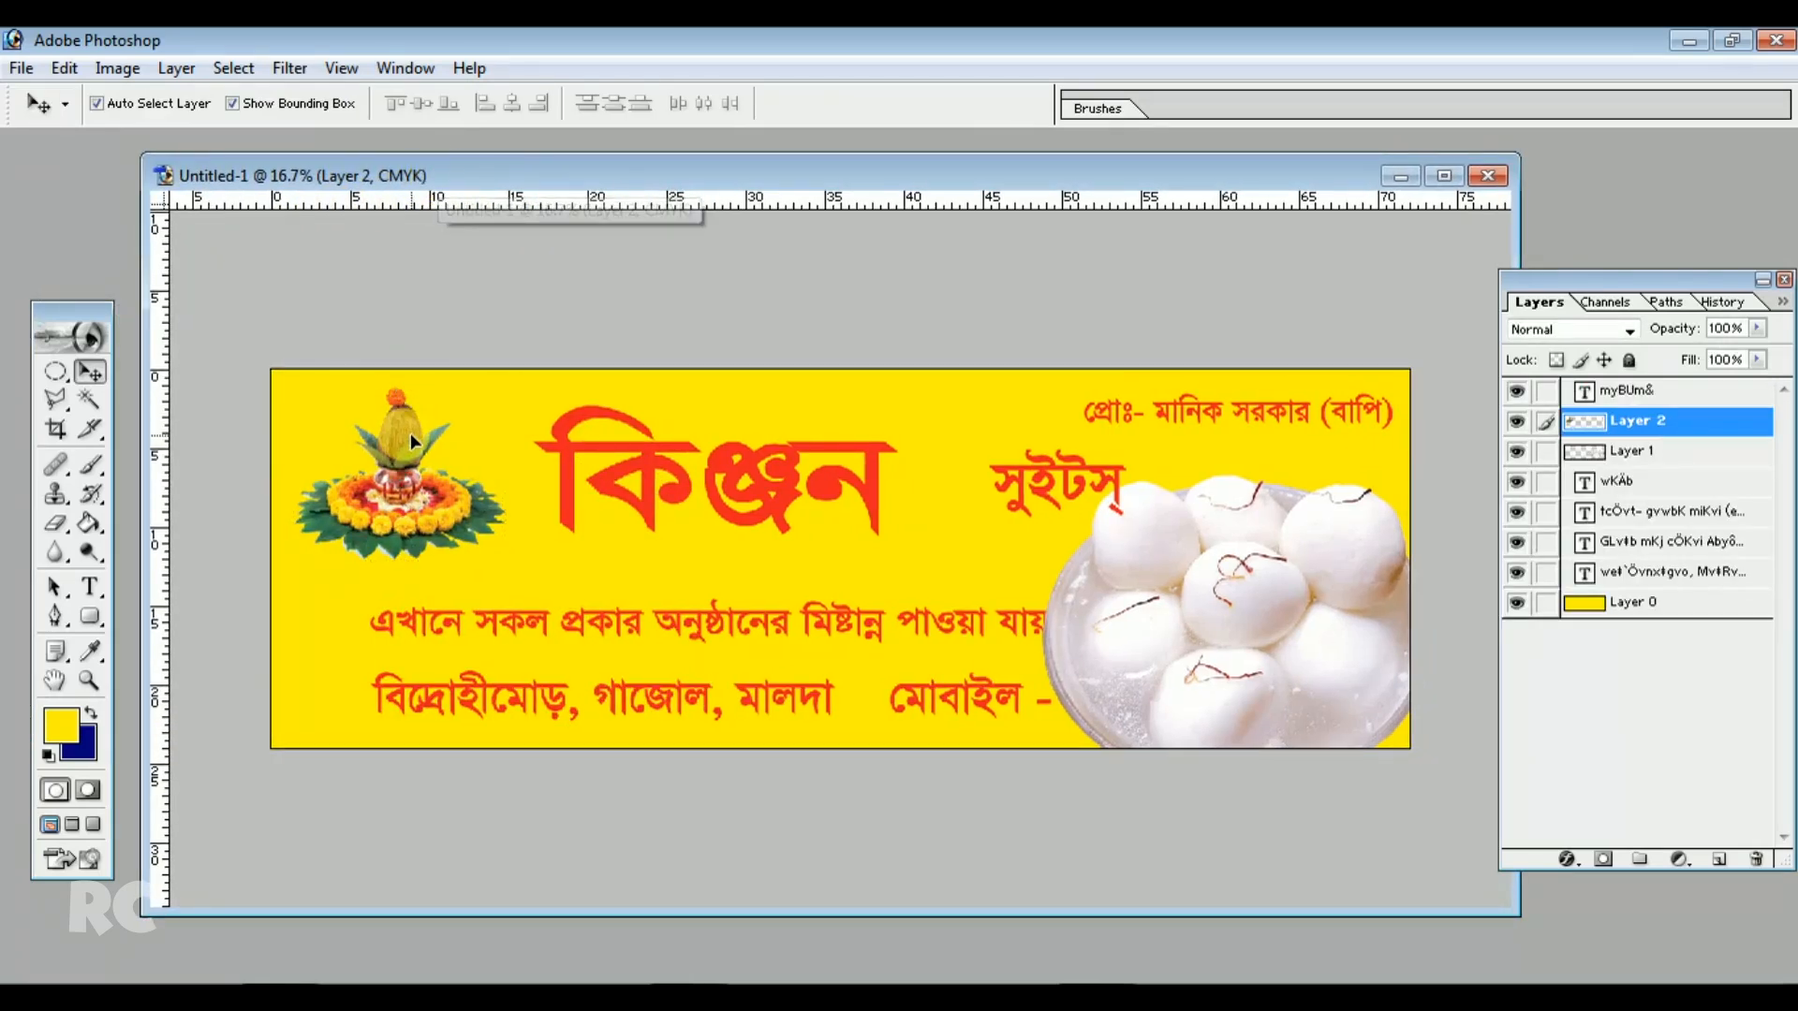
Give the kalash layer a white Outer Glow at 100% opacity and size 37 px
click(176, 68)
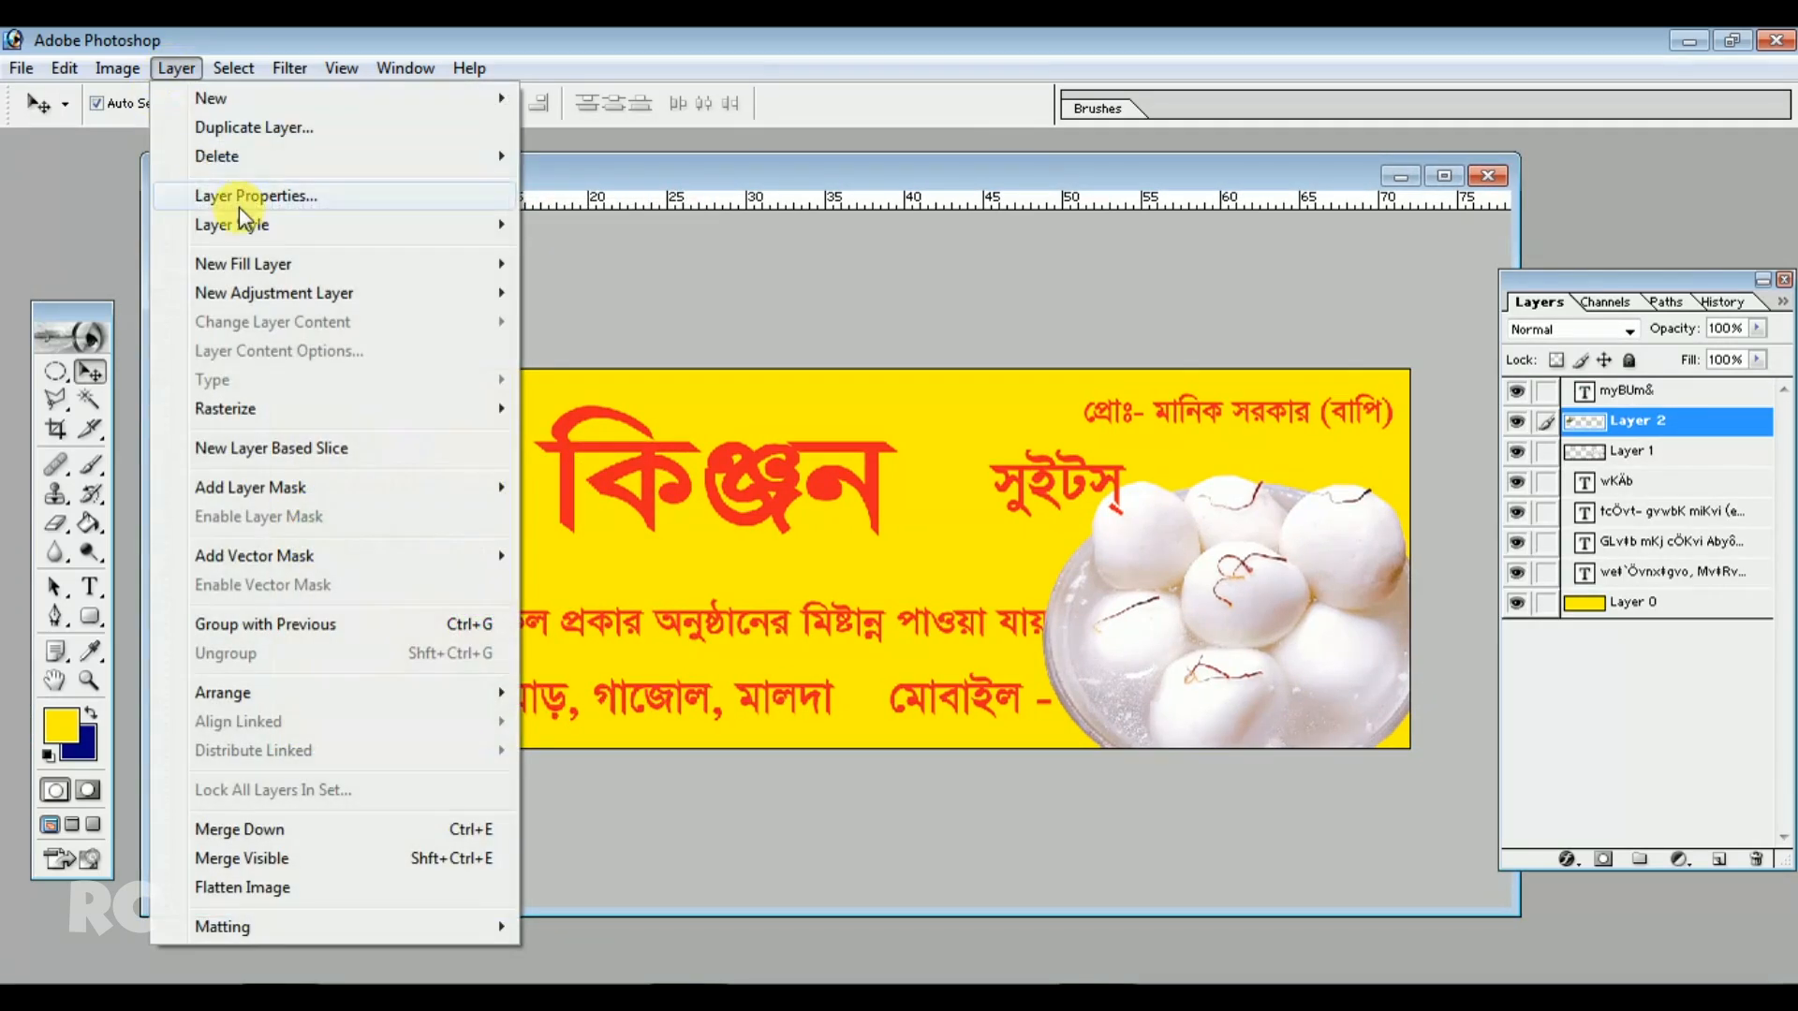
mouse_move(253, 229)
click(593, 314)
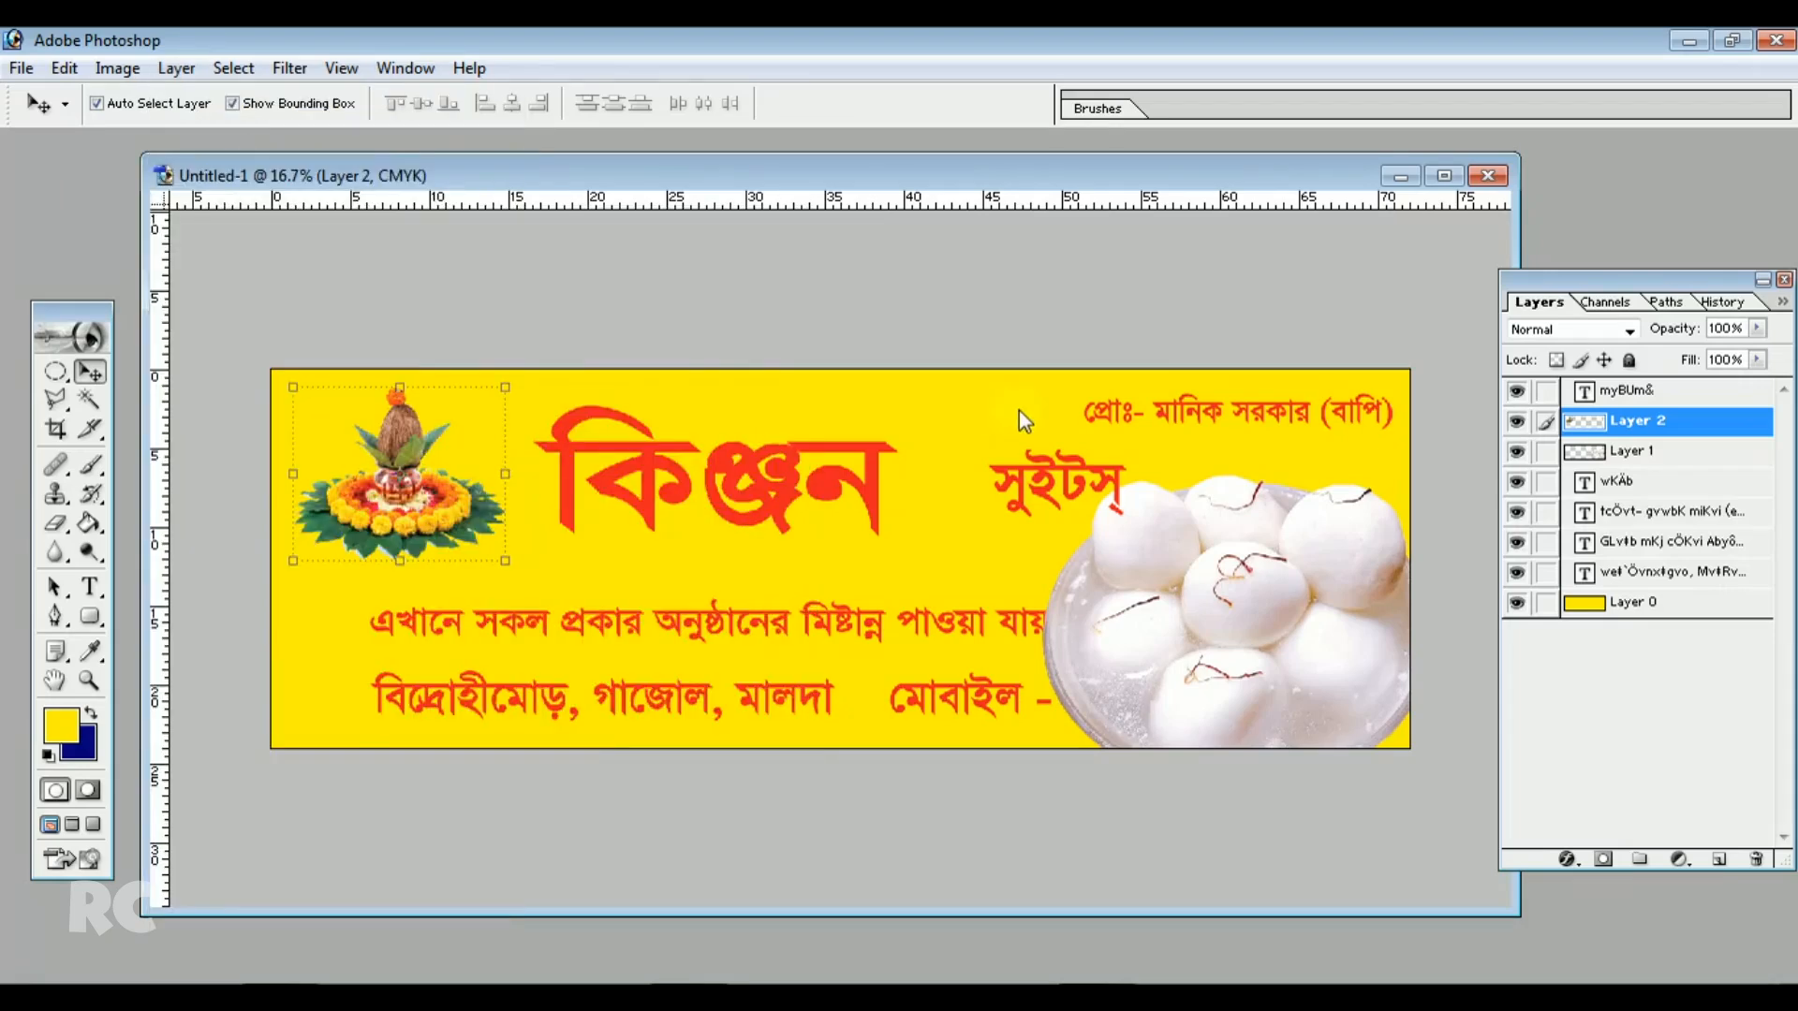
drag(843, 514, 899, 437)
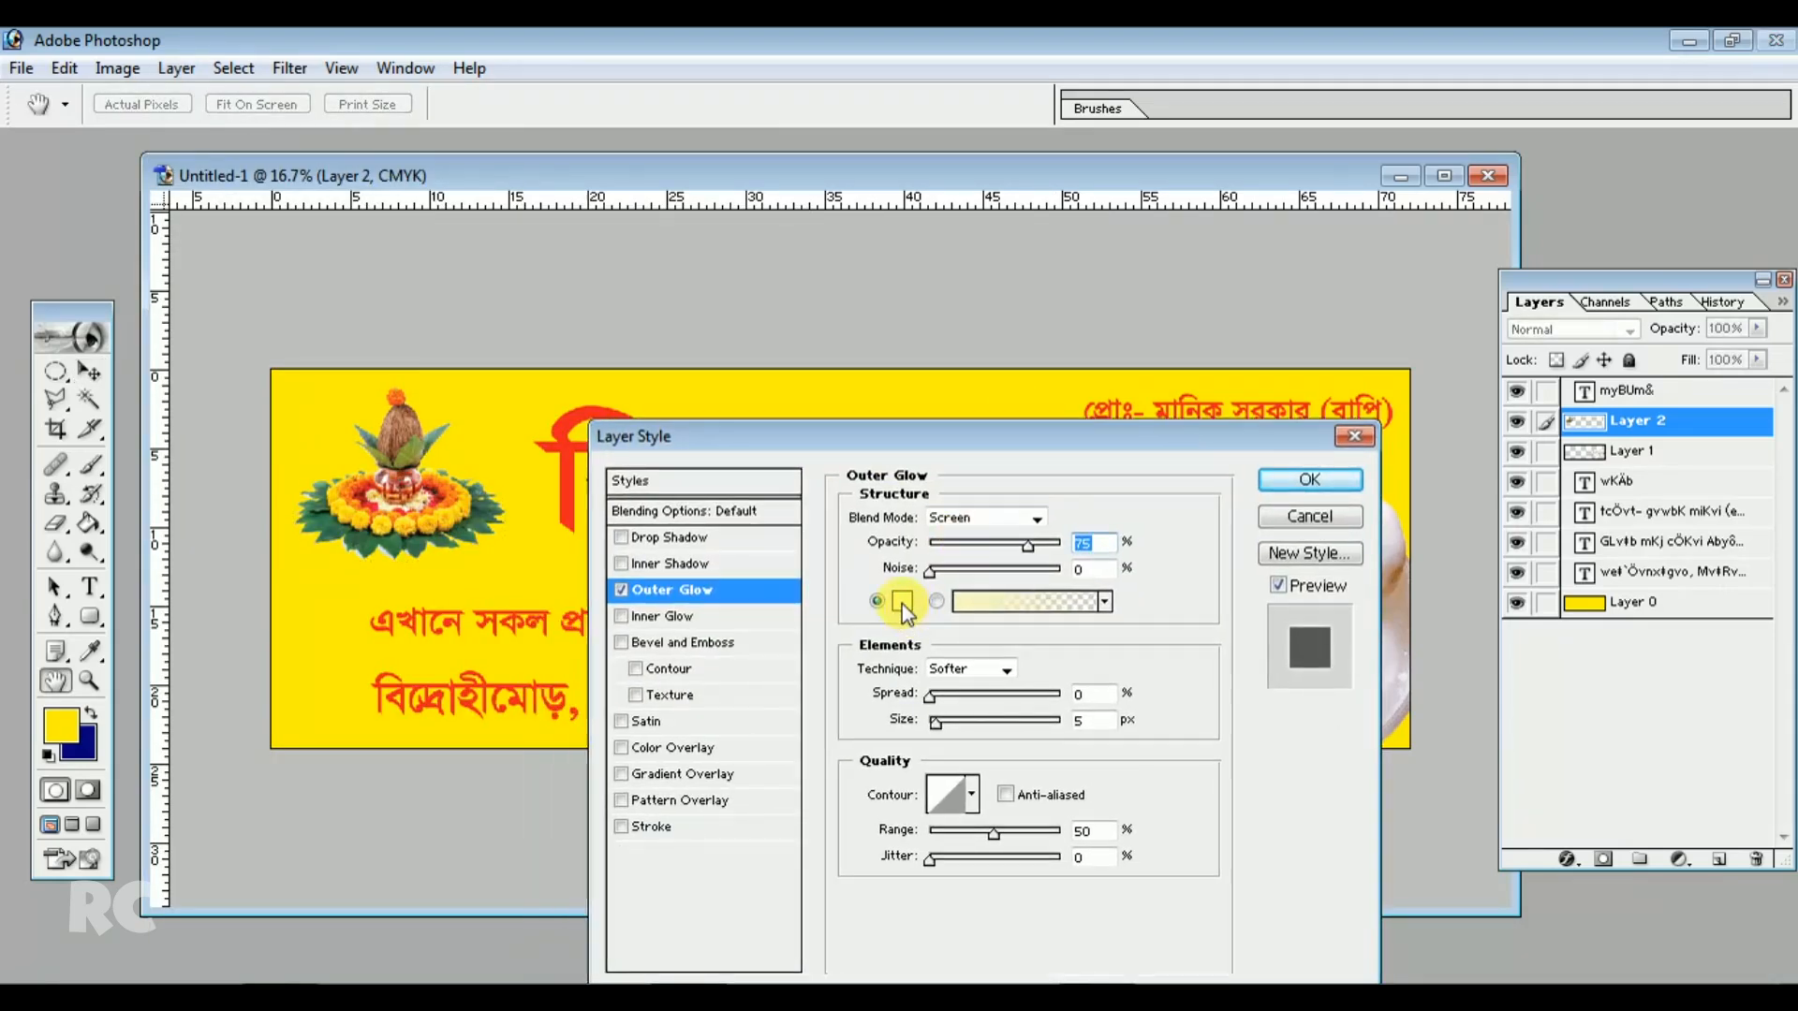
click(901, 601)
drag(1111, 395, 725, 170)
click(1493, 289)
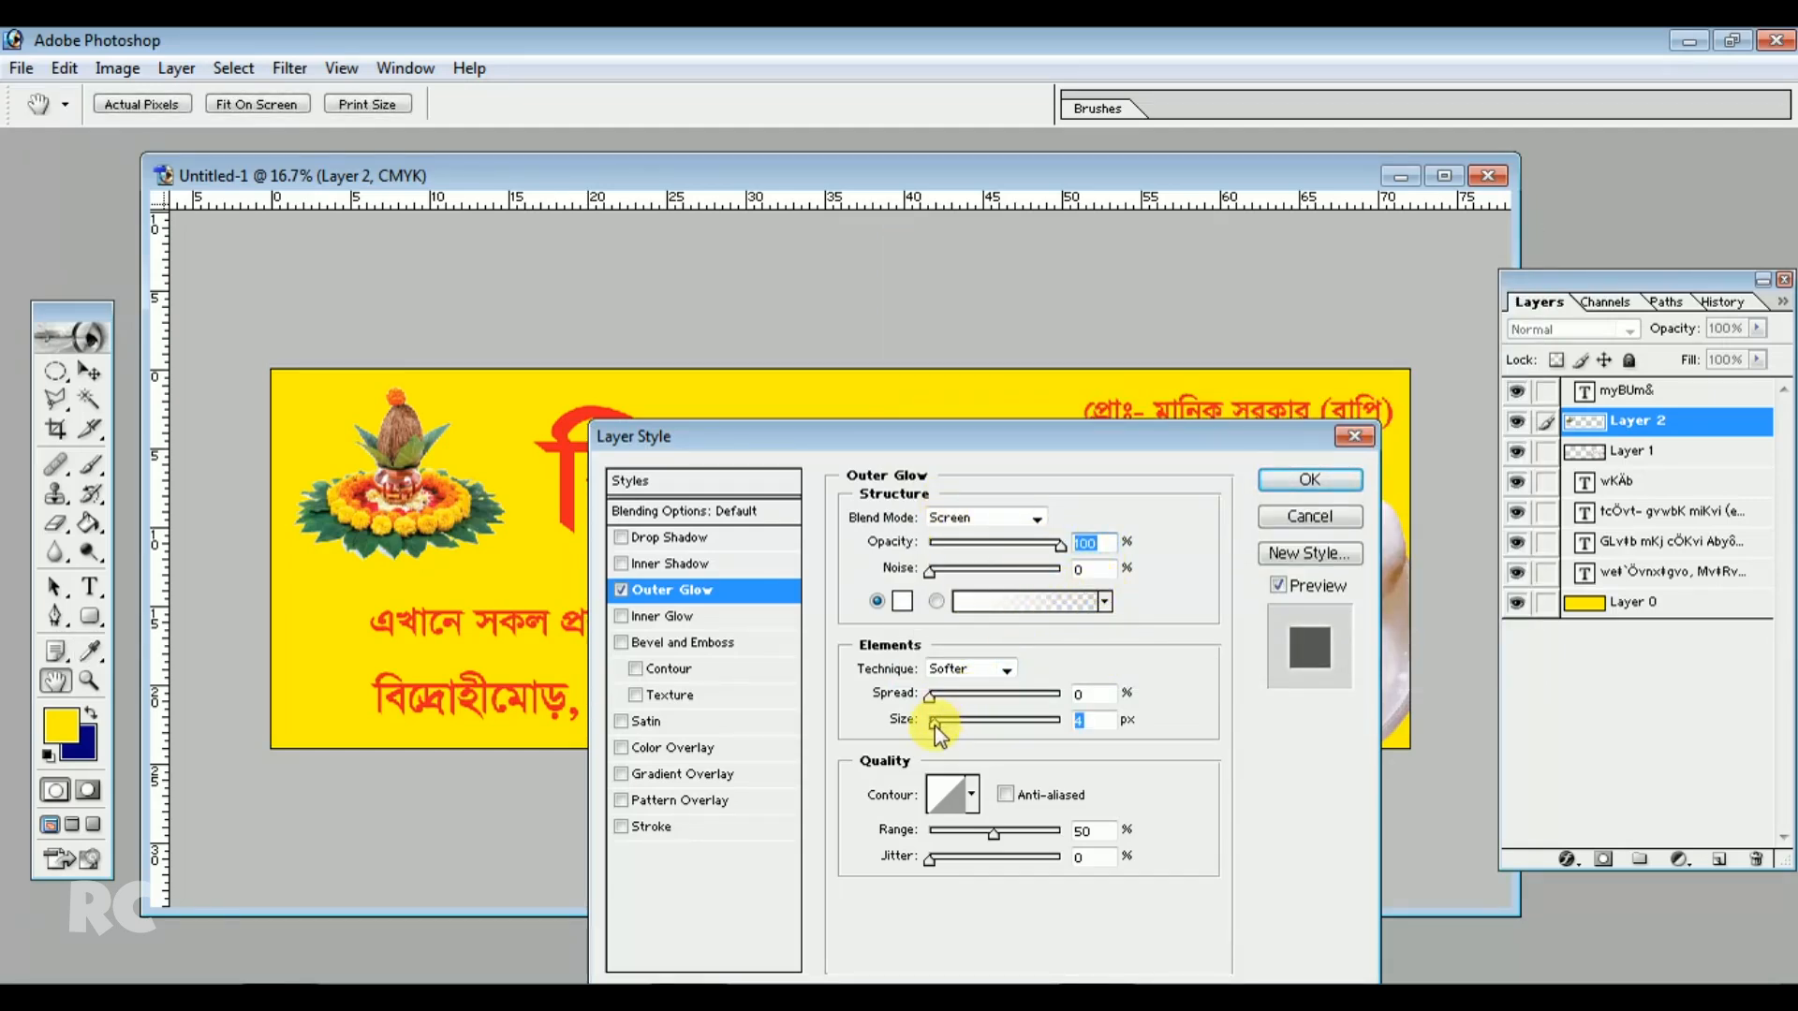
drag(953, 727, 973, 727)
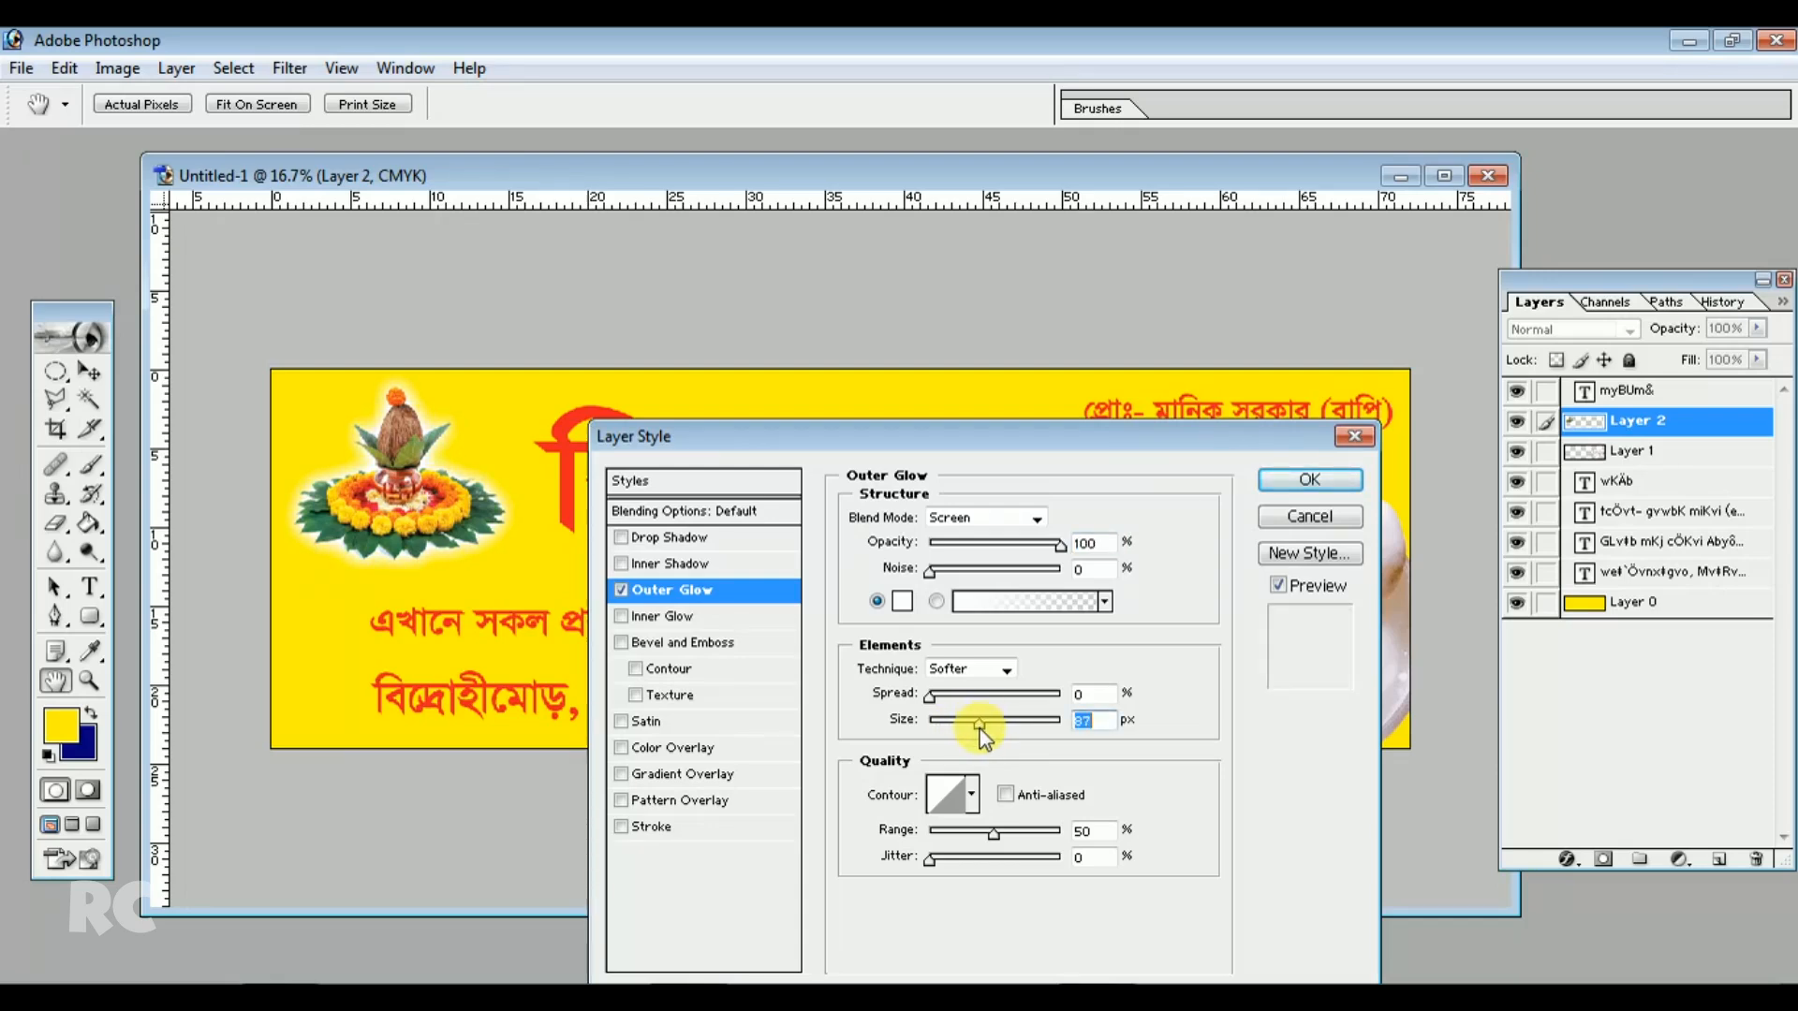
click(1301, 482)
Shift the সুইটস্ text left toward the Kinjan title
key(v)
click(744, 463)
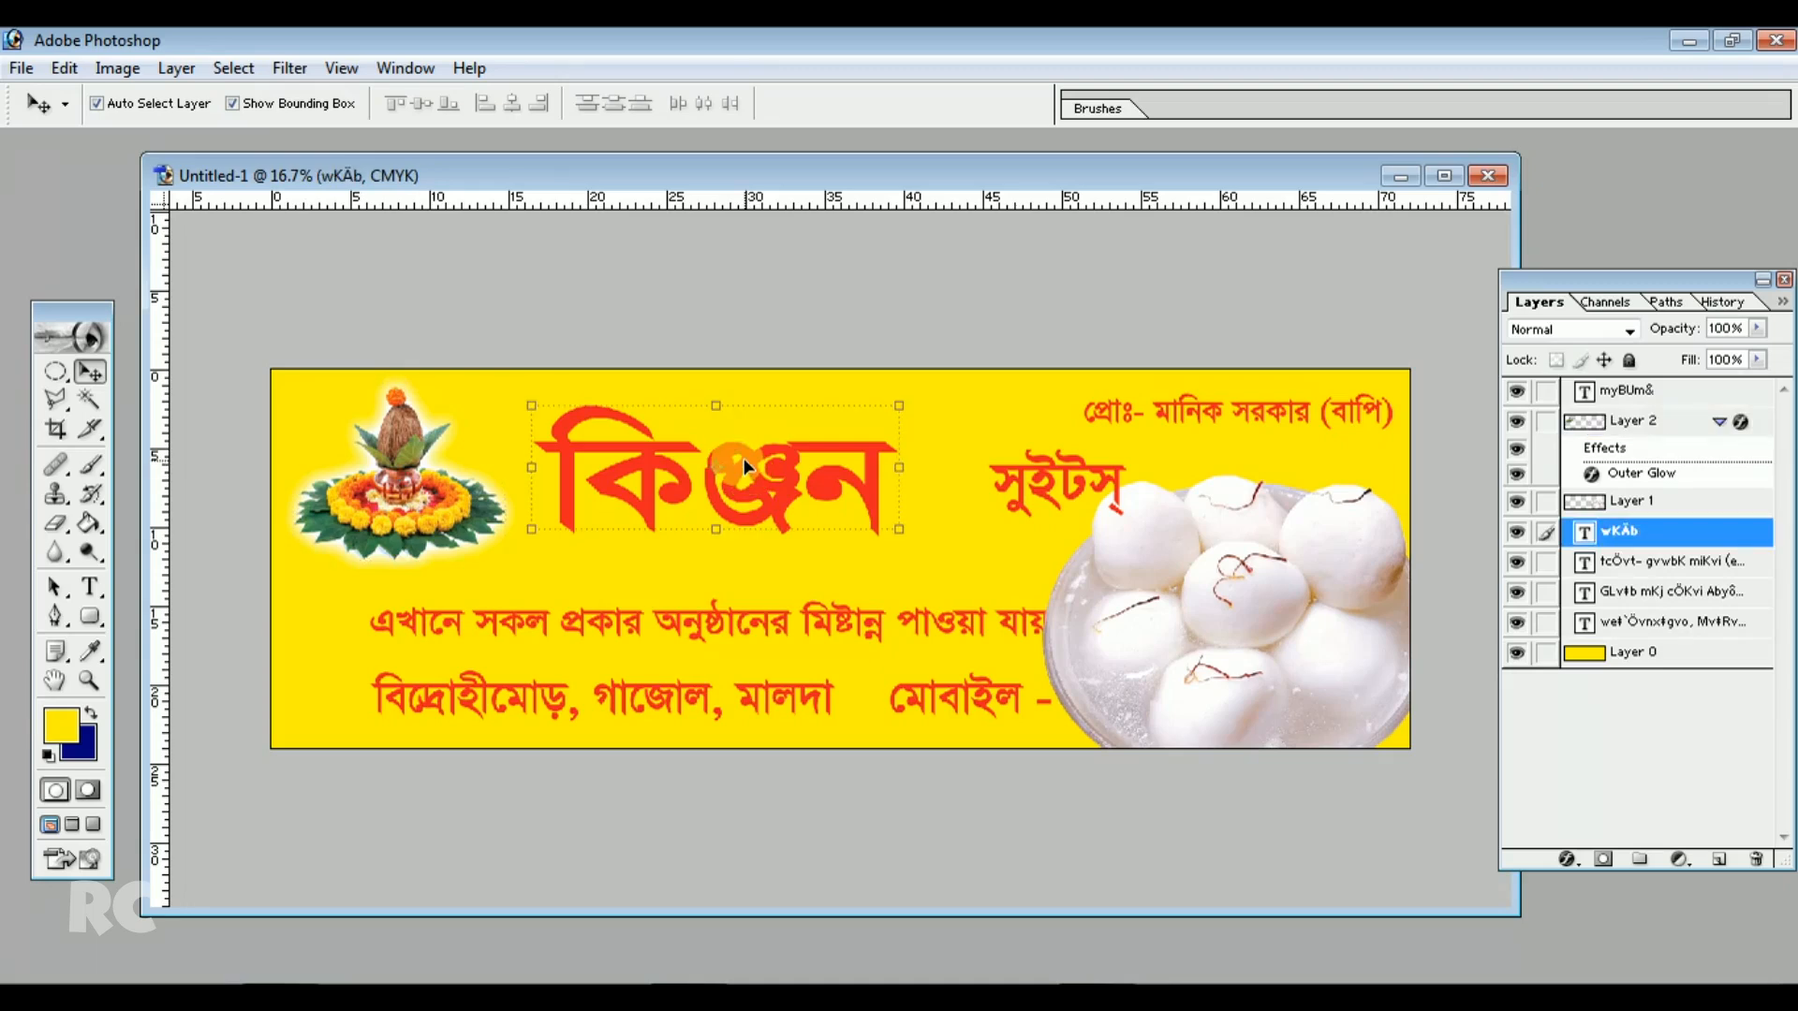
drag(743, 470, 734, 468)
drag(1025, 477, 944, 492)
Resize and reposition the Kinjan title between the kalash image and the সুইটস্ text
drag(790, 472, 773, 456)
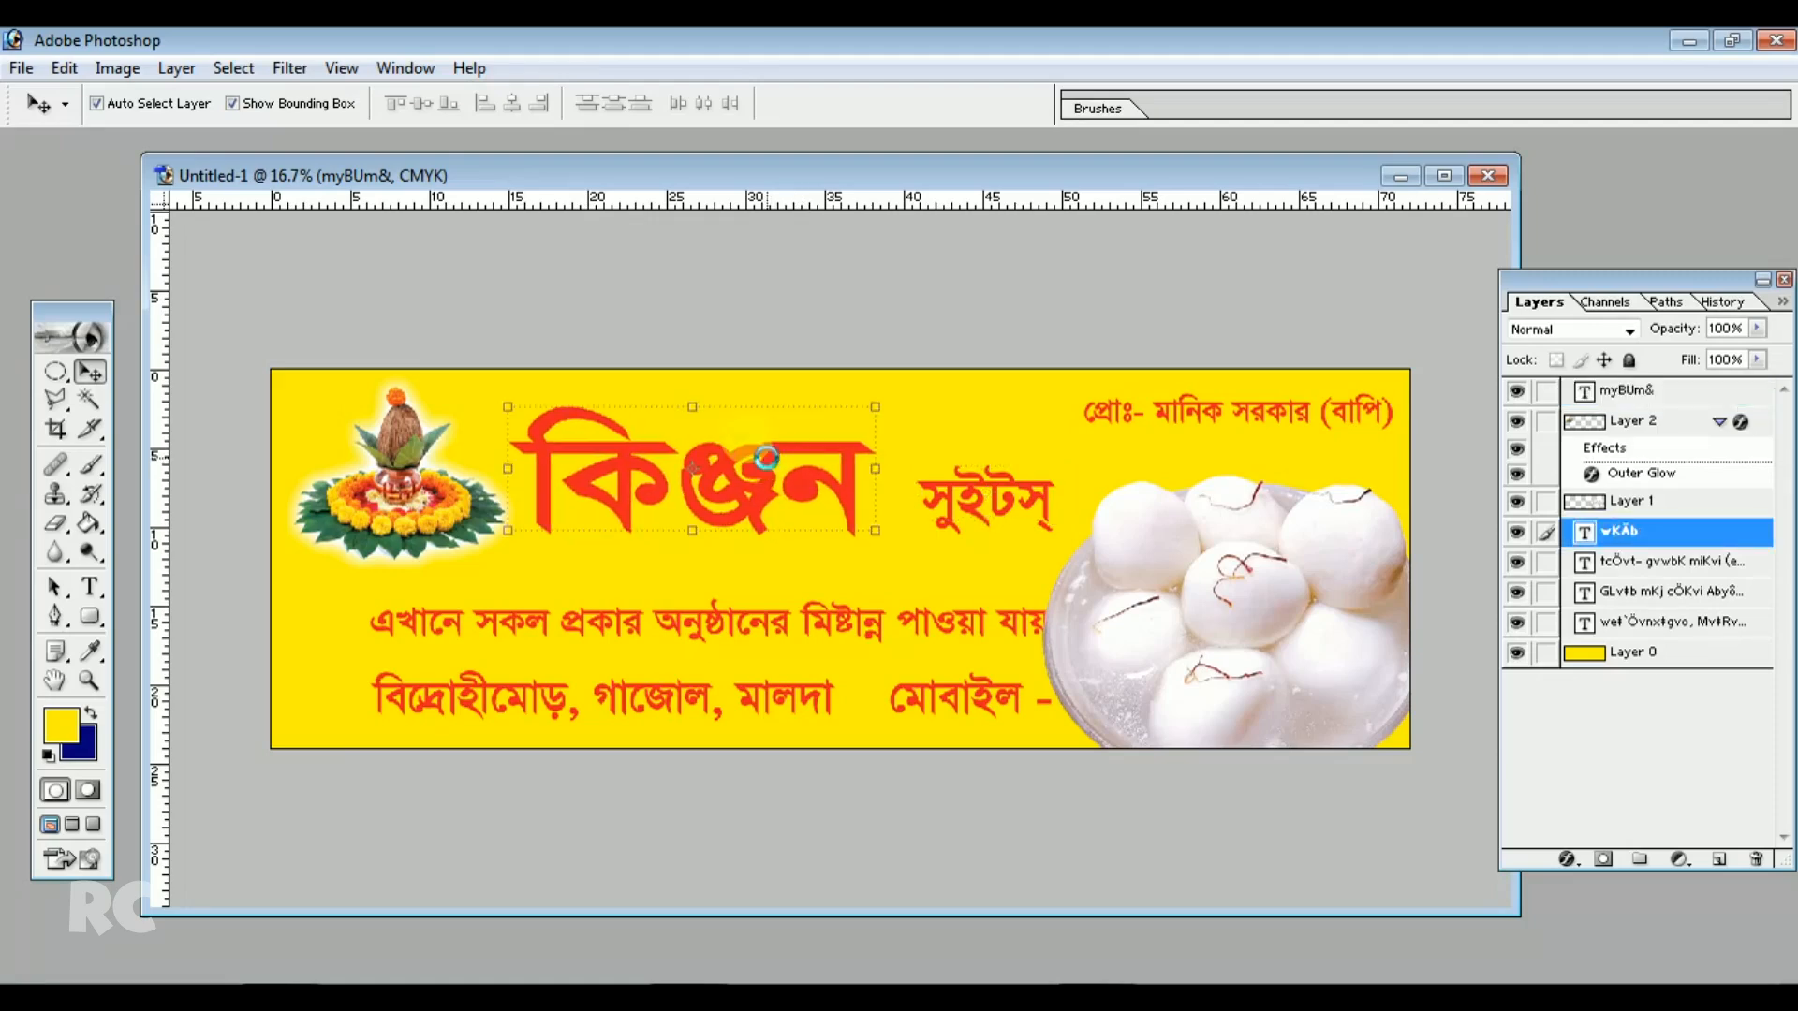
drag(877, 533, 904, 550)
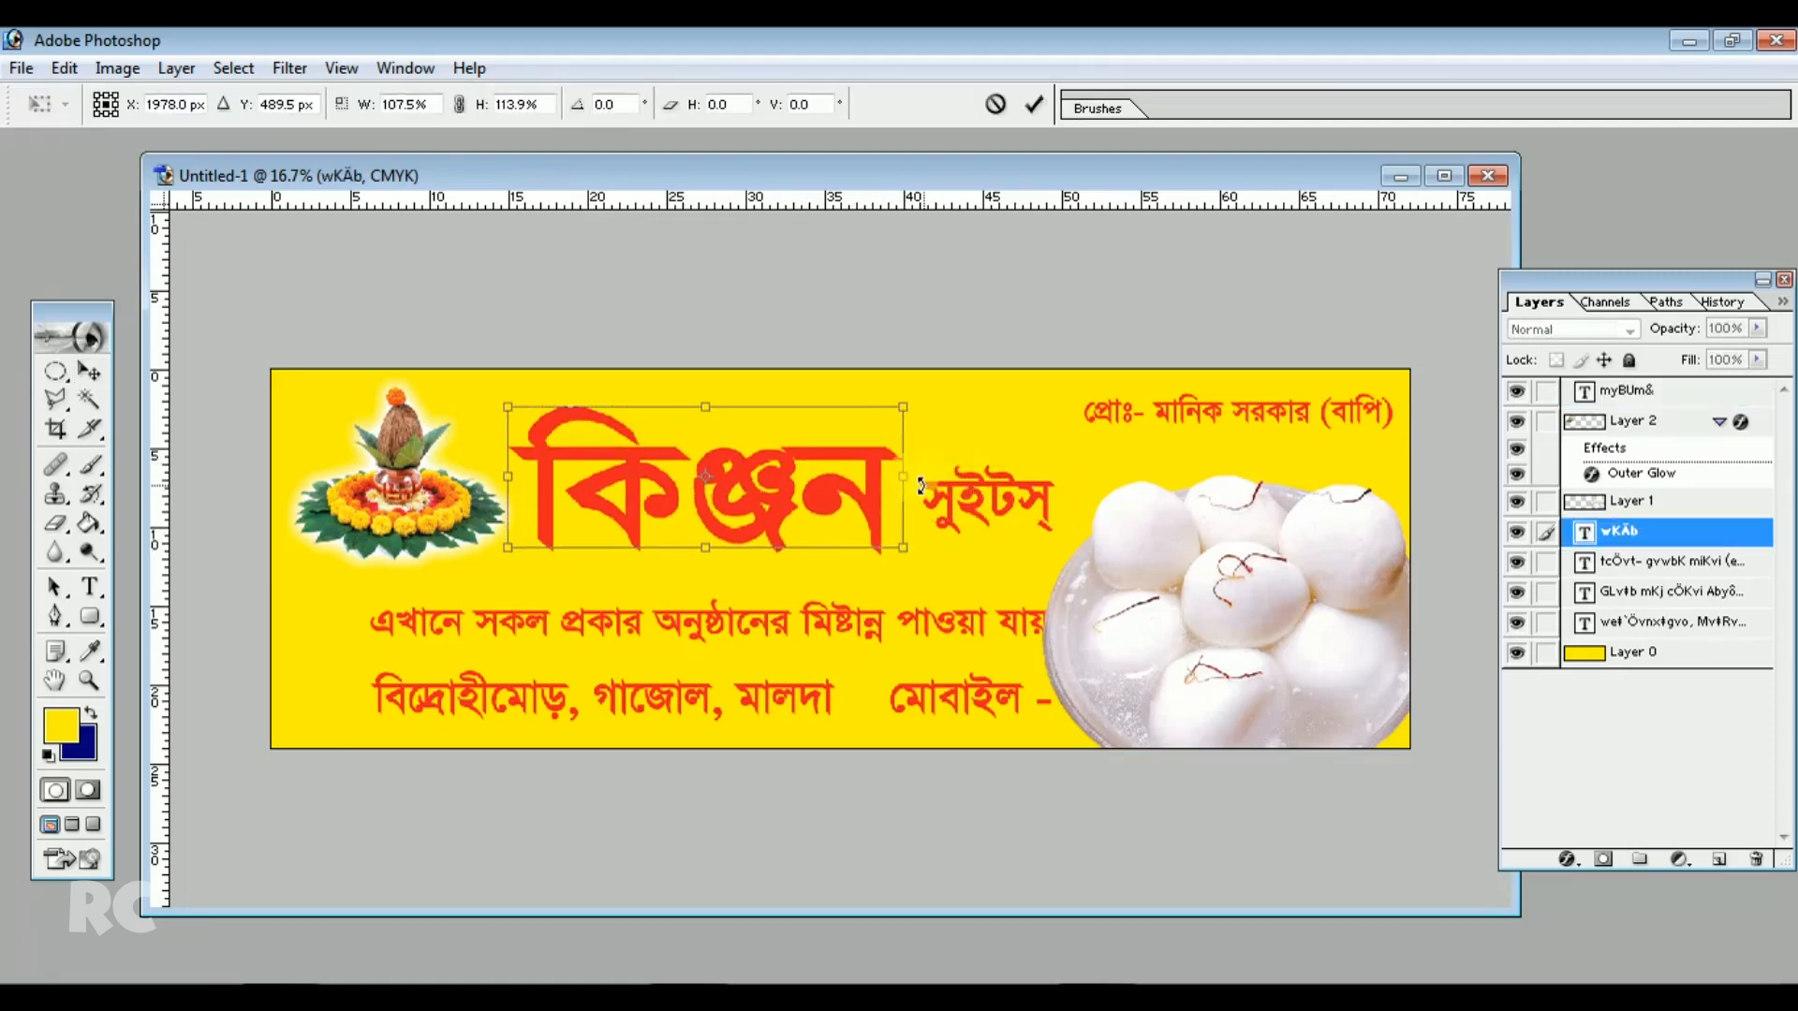
drag(910, 484, 915, 477)
key(Return)
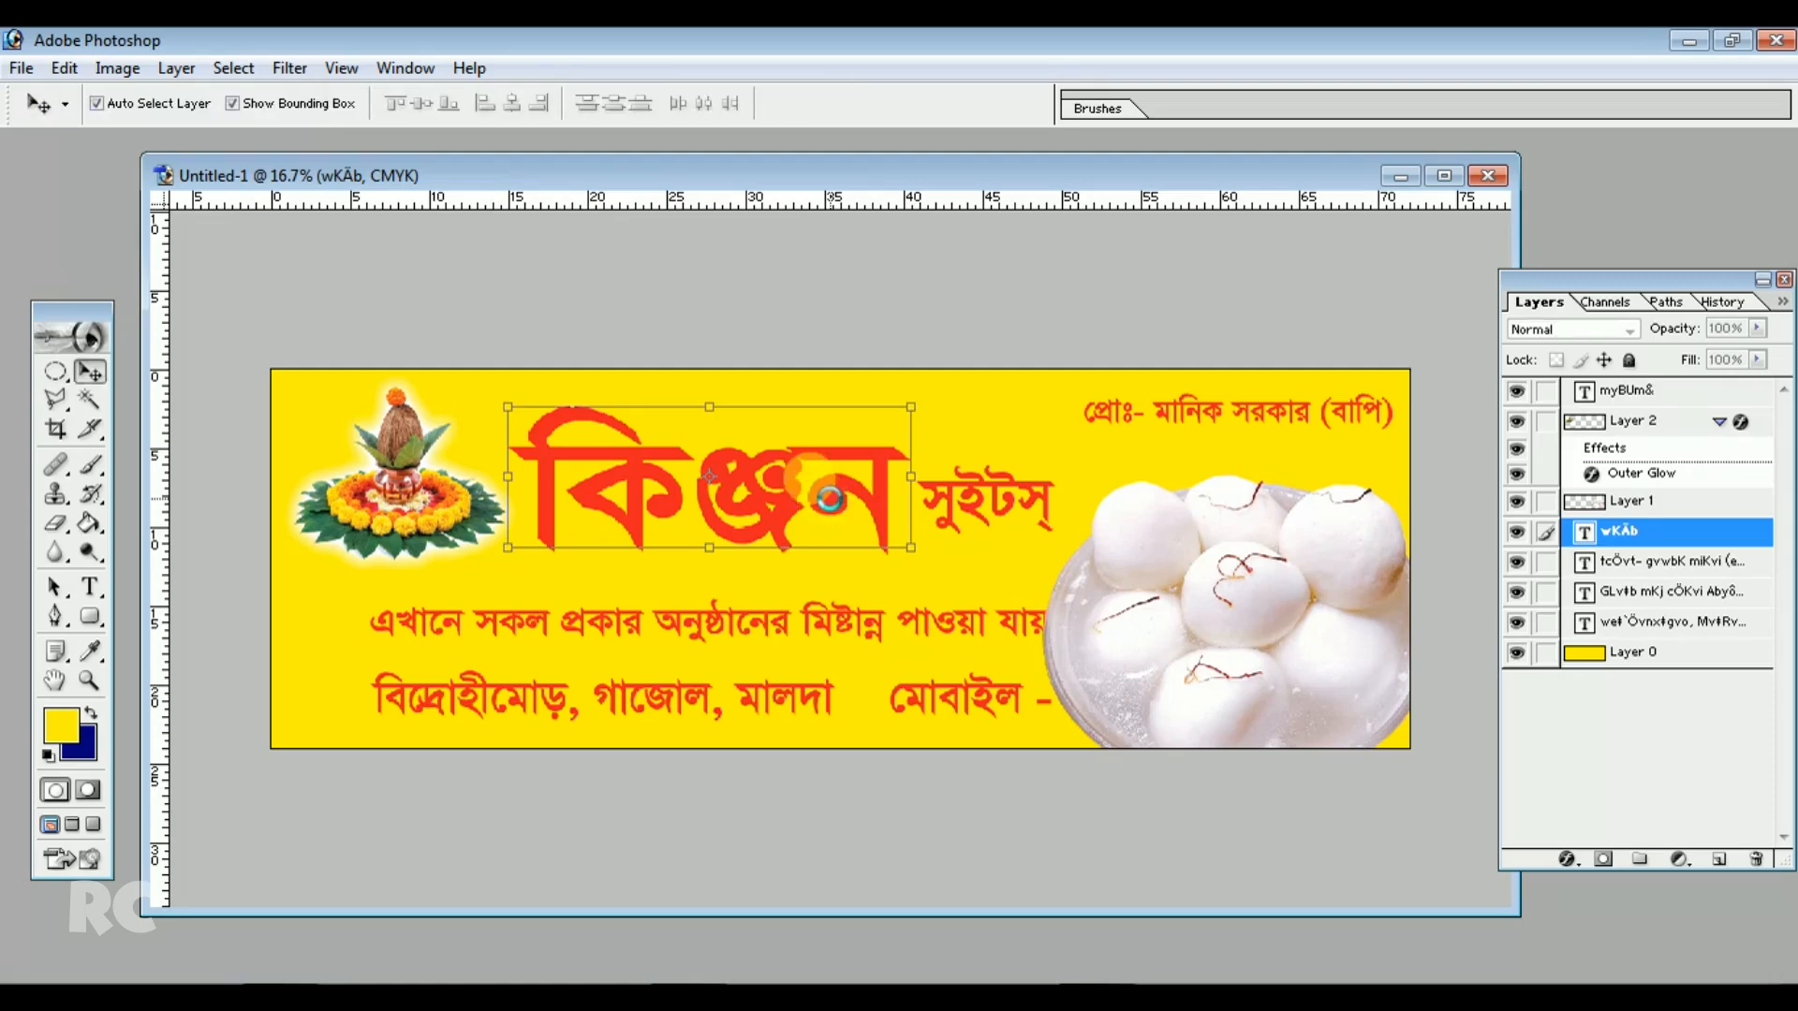
drag(972, 494, 978, 489)
click(835, 489)
drag(911, 547, 868, 529)
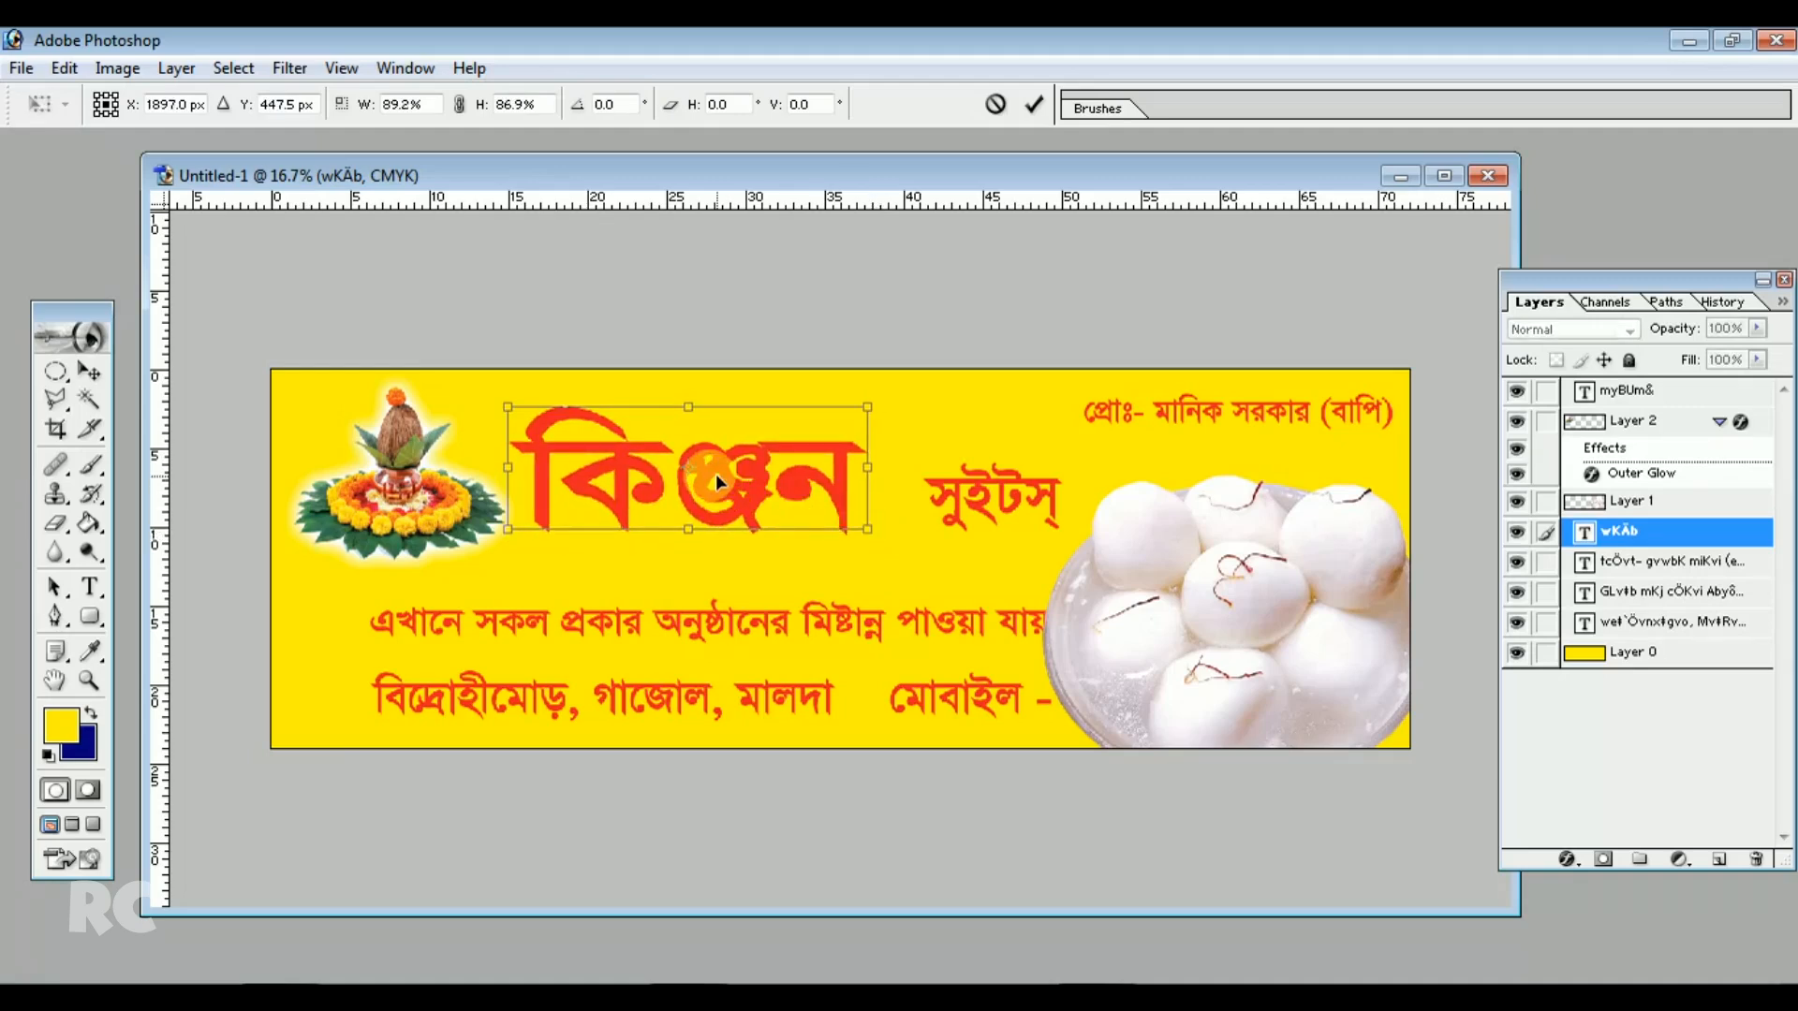
key(Return)
drag(715, 460, 731, 470)
Move the tagline line left and scale it to 96.6%, applying the transformation
click(1032, 426)
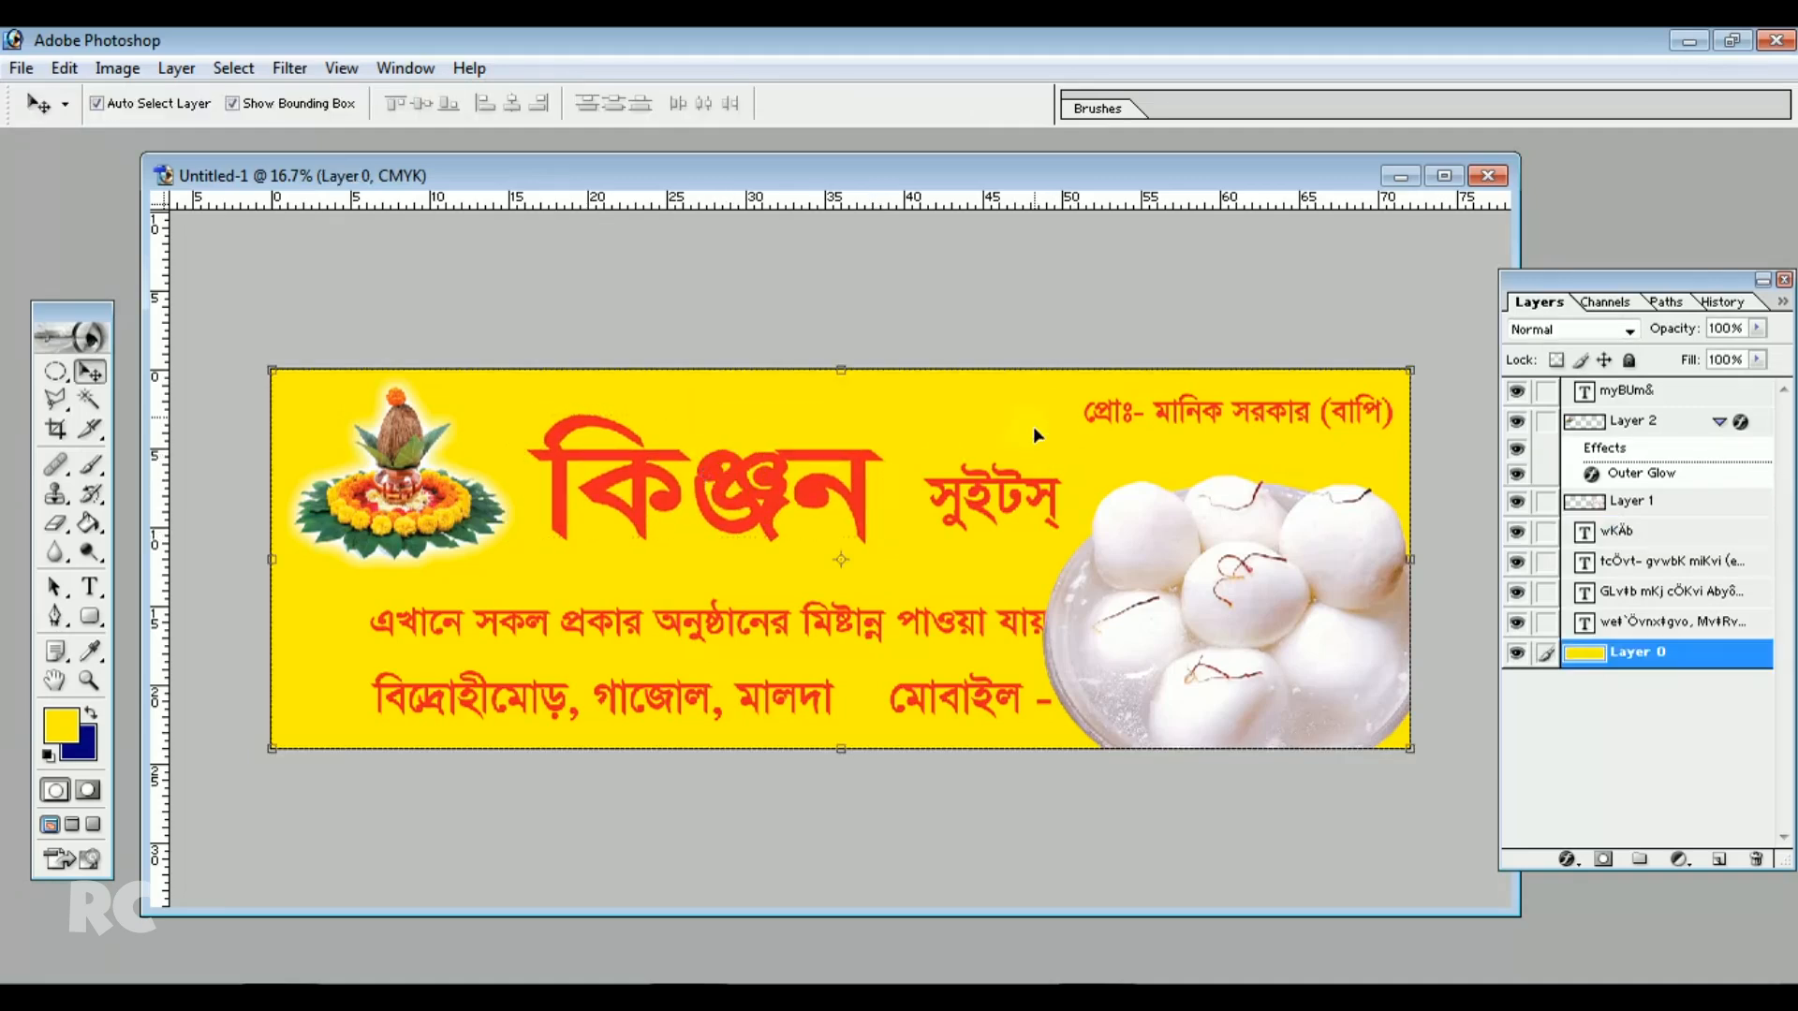
click(1017, 487)
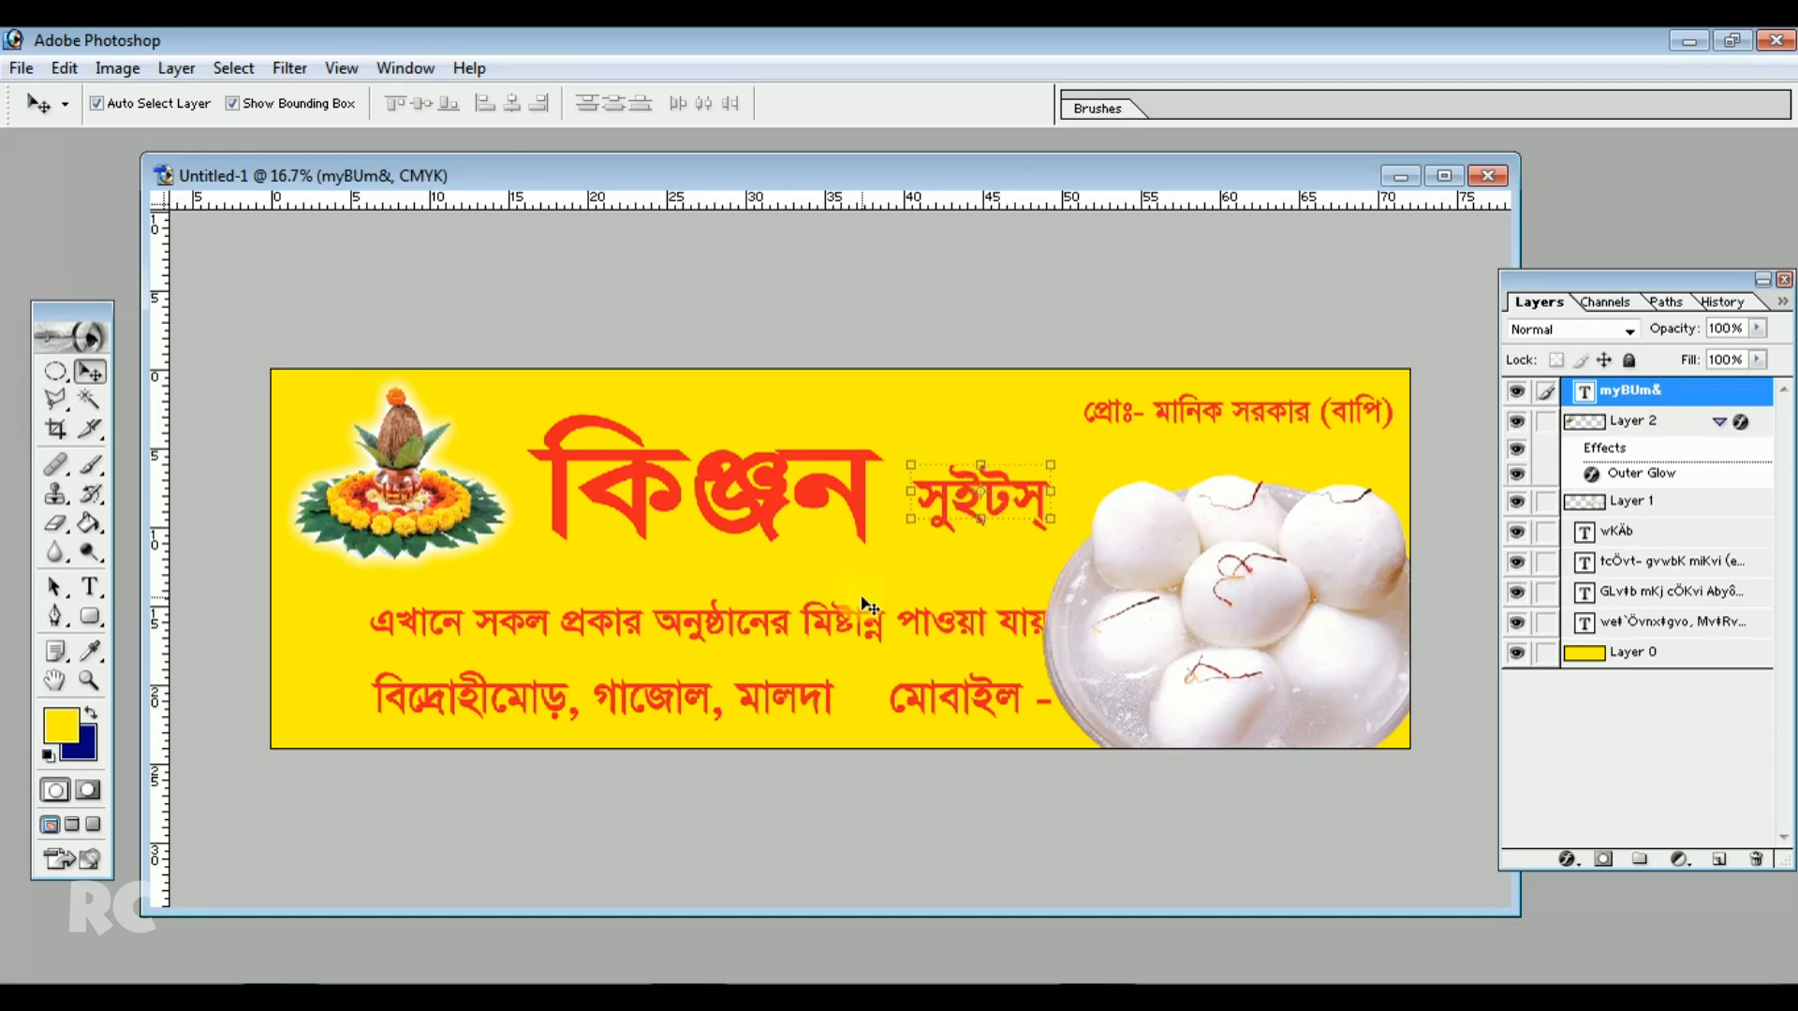
drag(856, 624, 782, 623)
drag(999, 646, 978, 642)
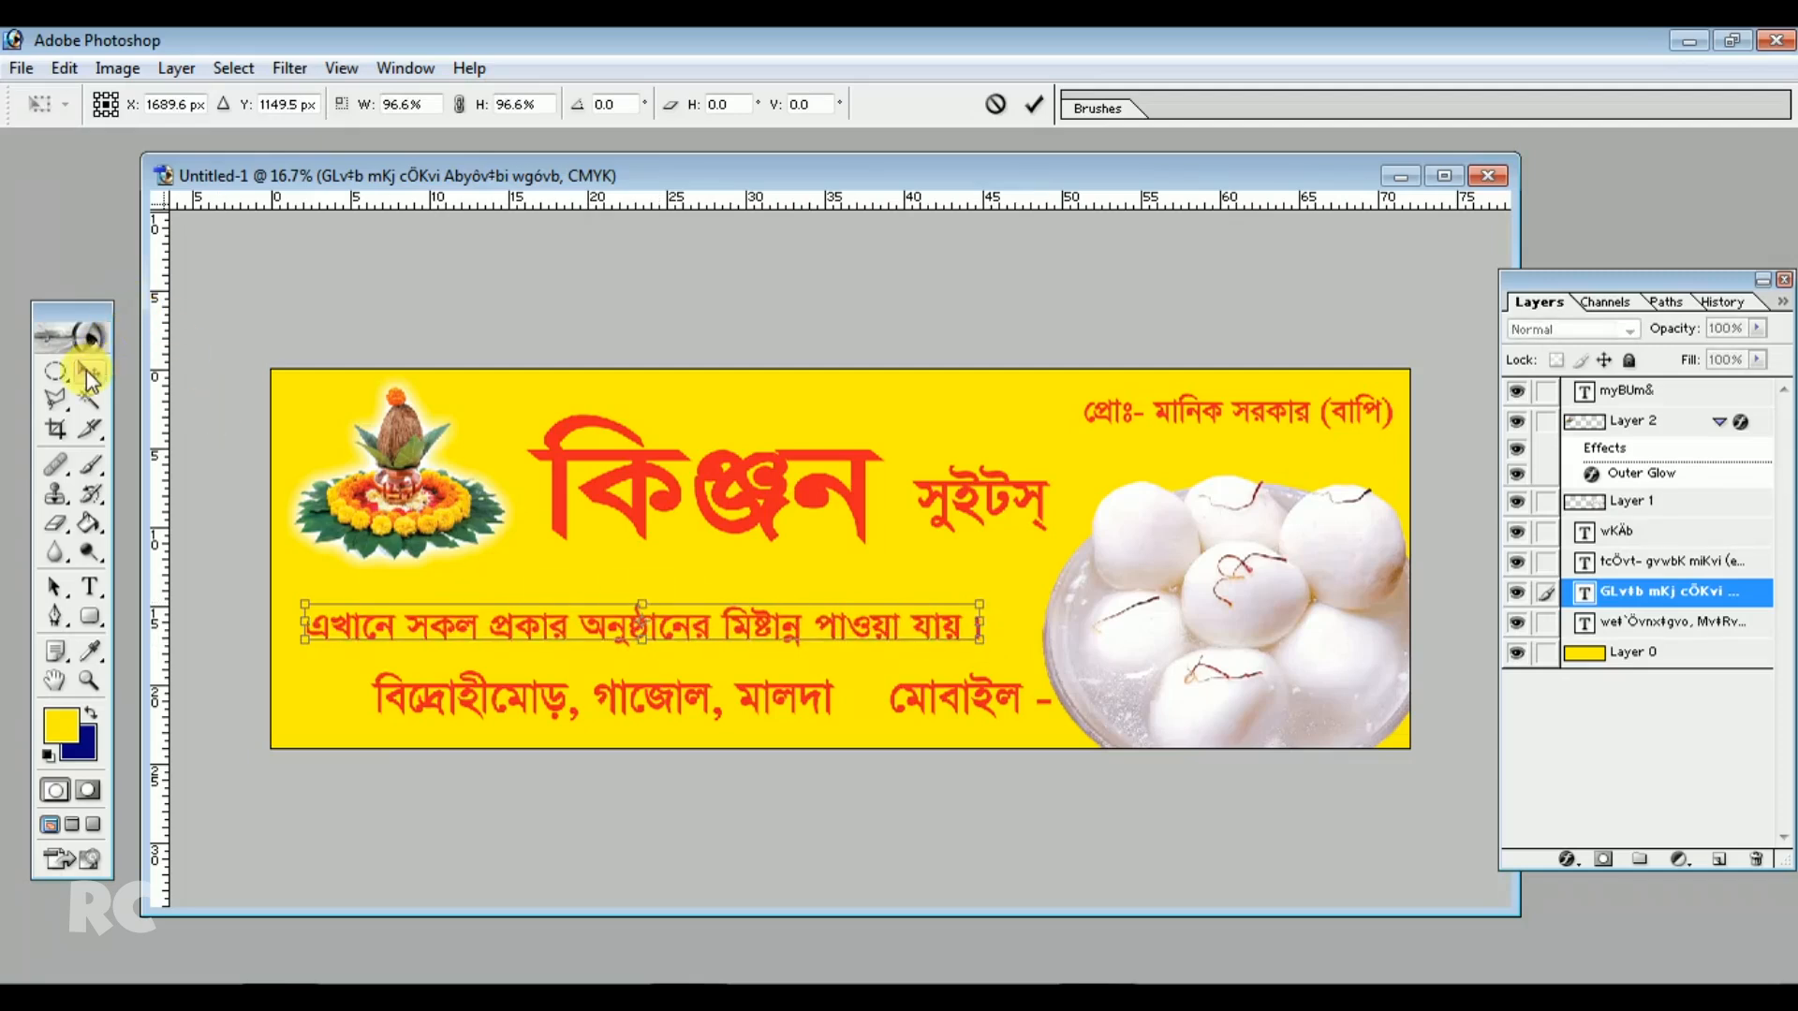
click(90, 372)
click(816, 412)
Move the address line left and scale it to 77%, applying the transformation
drag(744, 699, 678, 715)
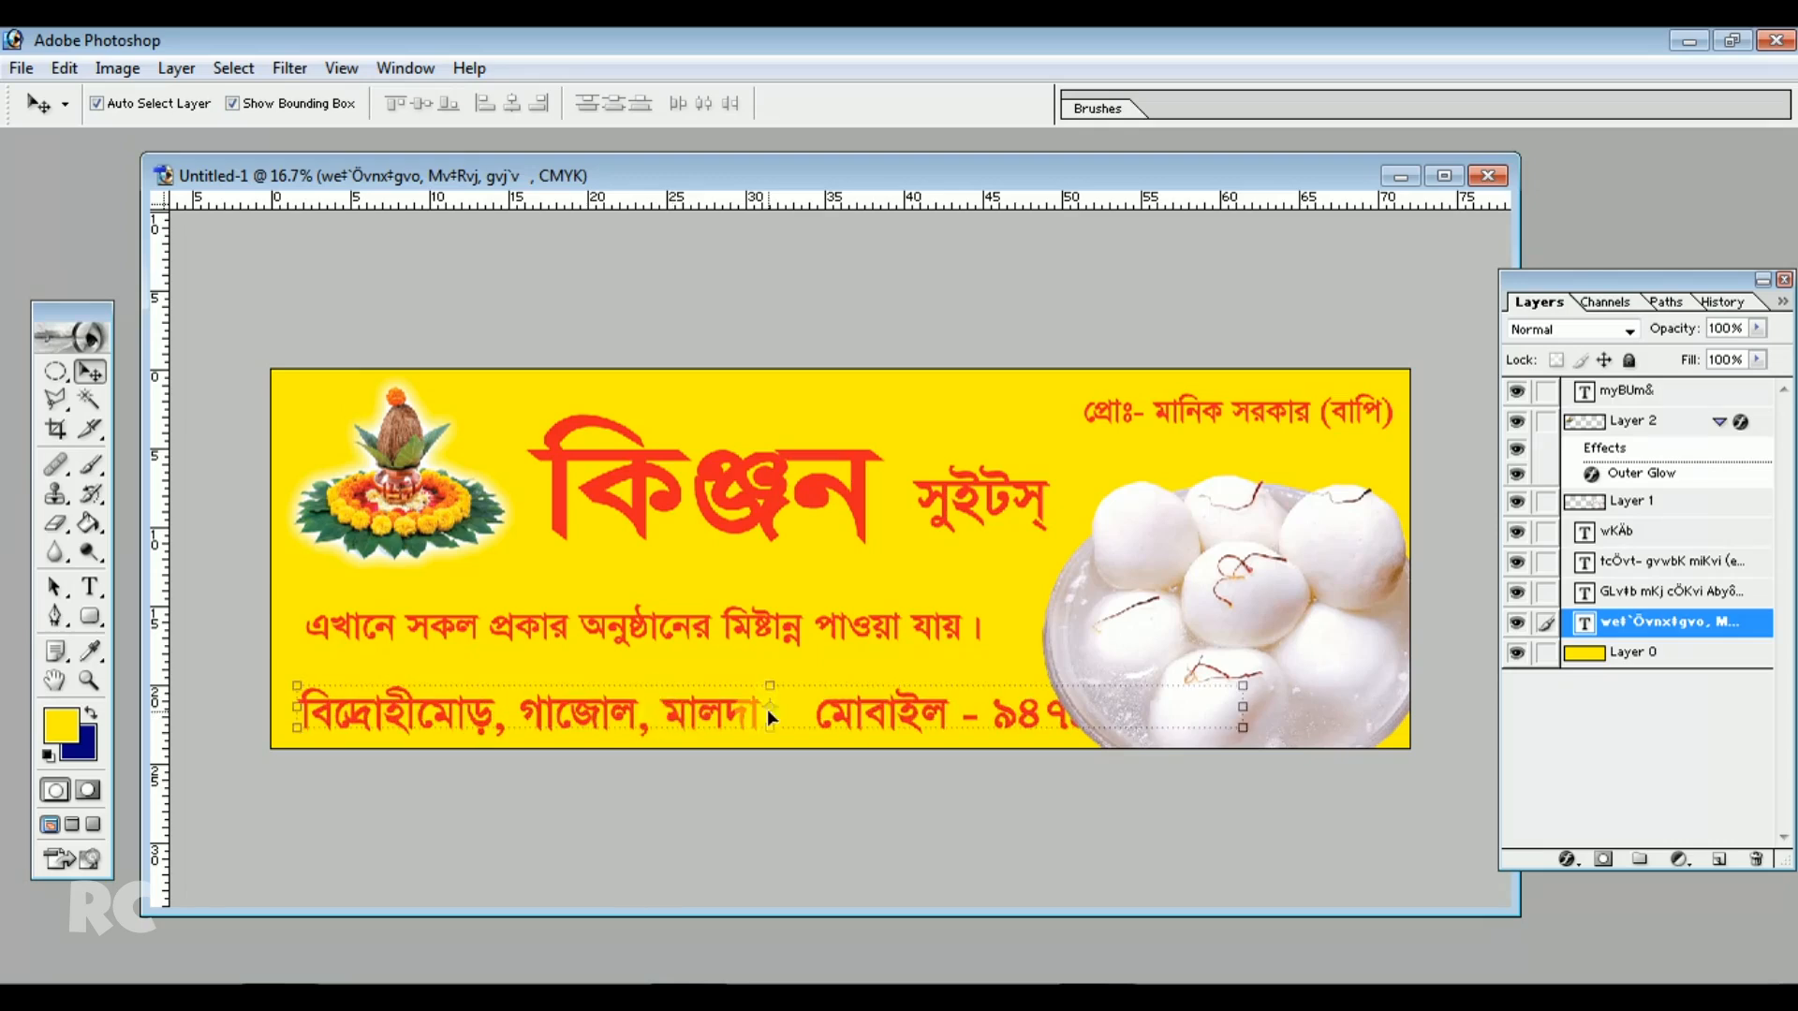
drag(1244, 727, 1027, 719)
click(90, 372)
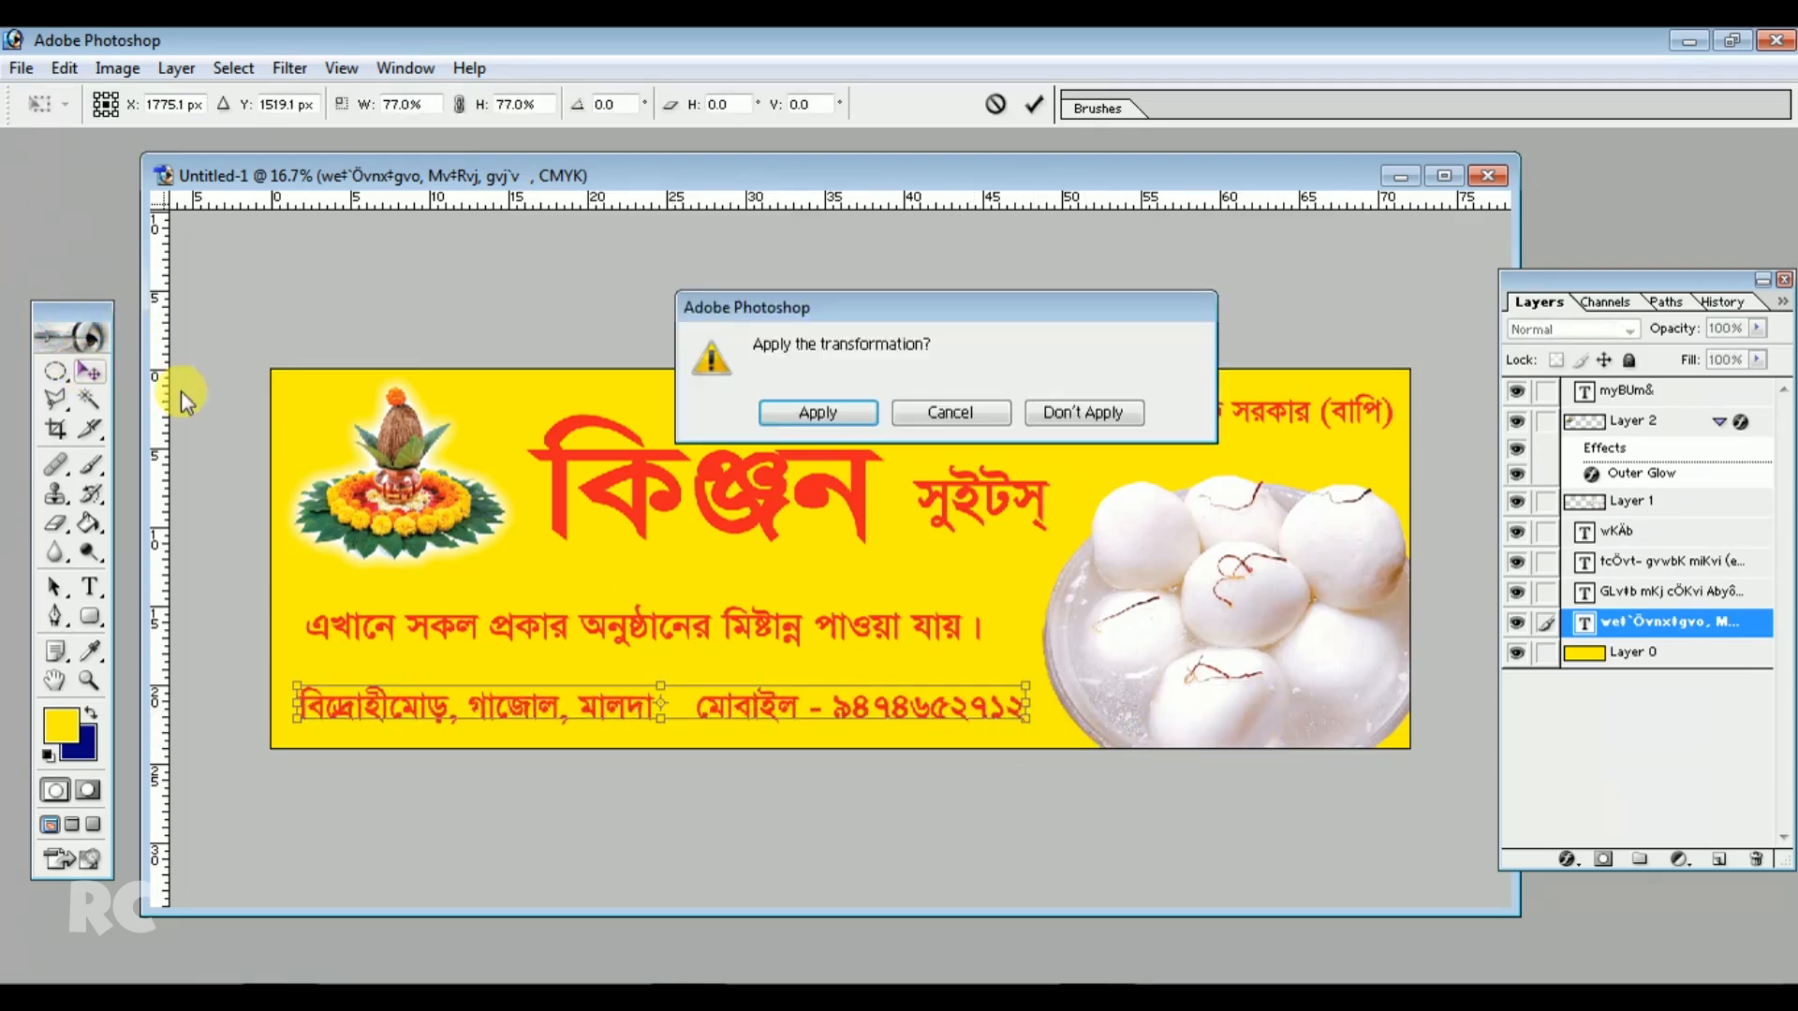
click(867, 405)
Select the mobile number in the address line and change its font to Arial
drag(747, 696, 748, 712)
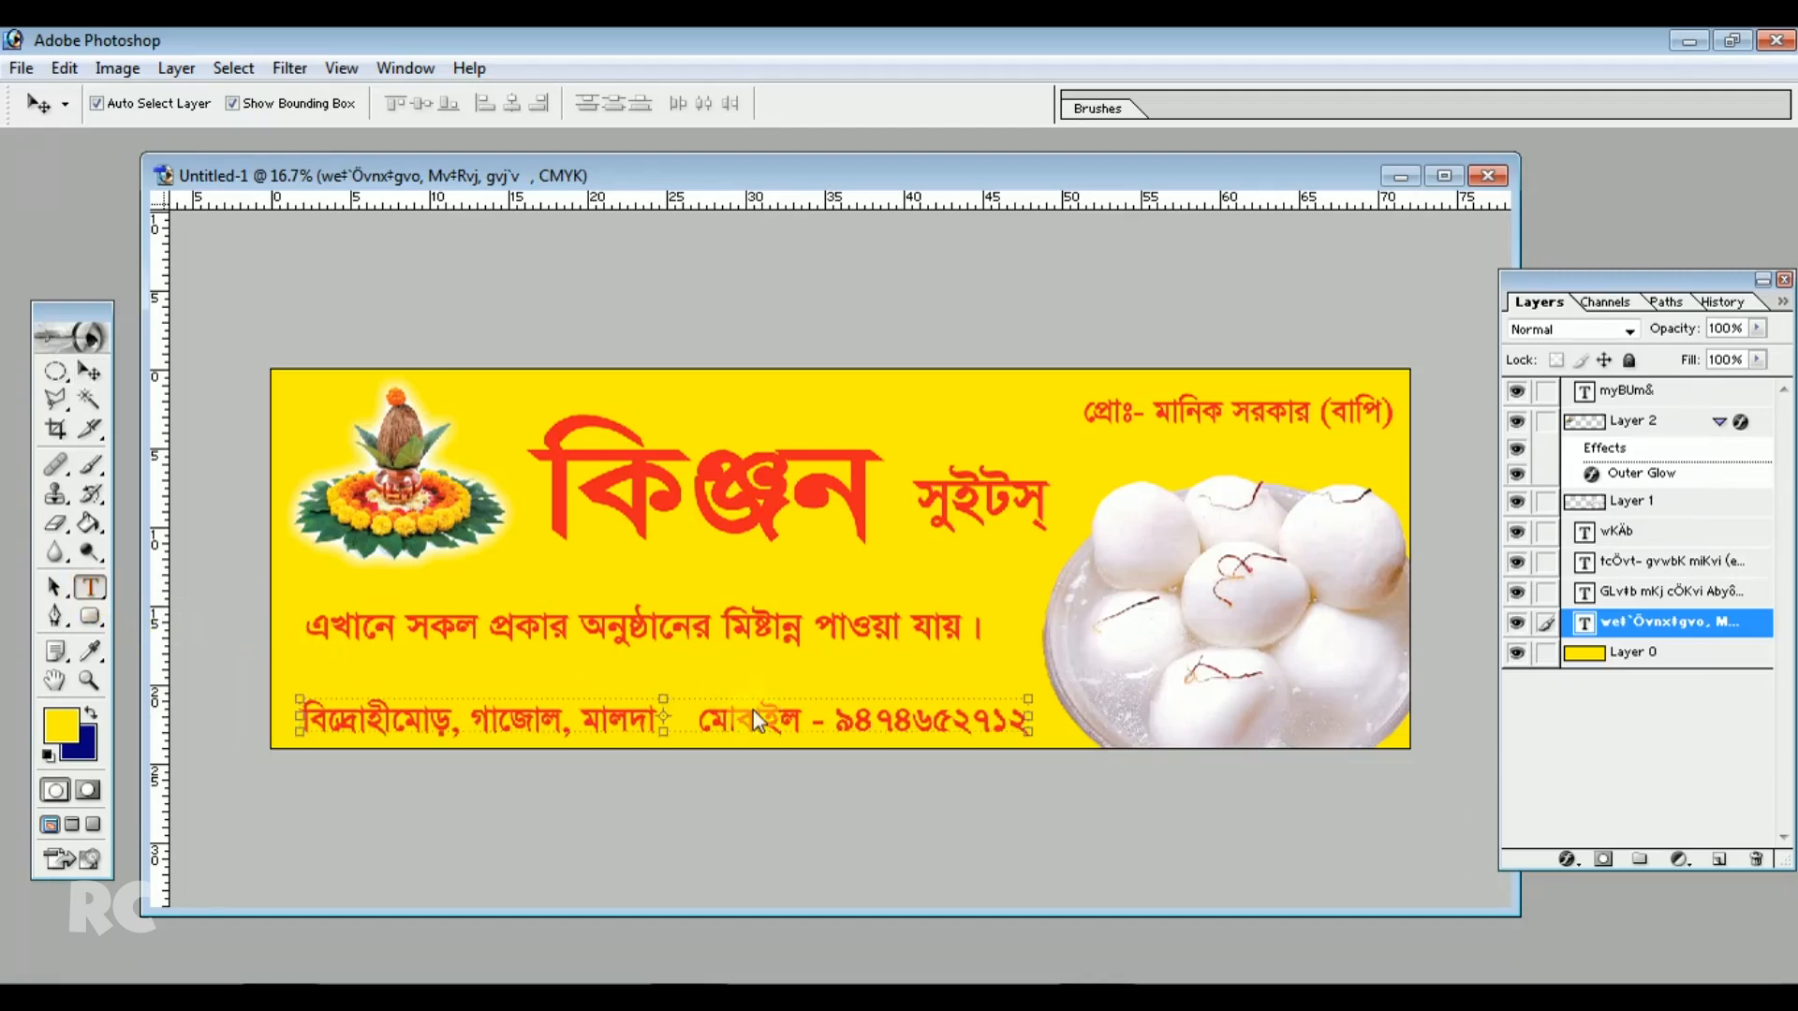
key(t)
drag(838, 721, 1027, 721)
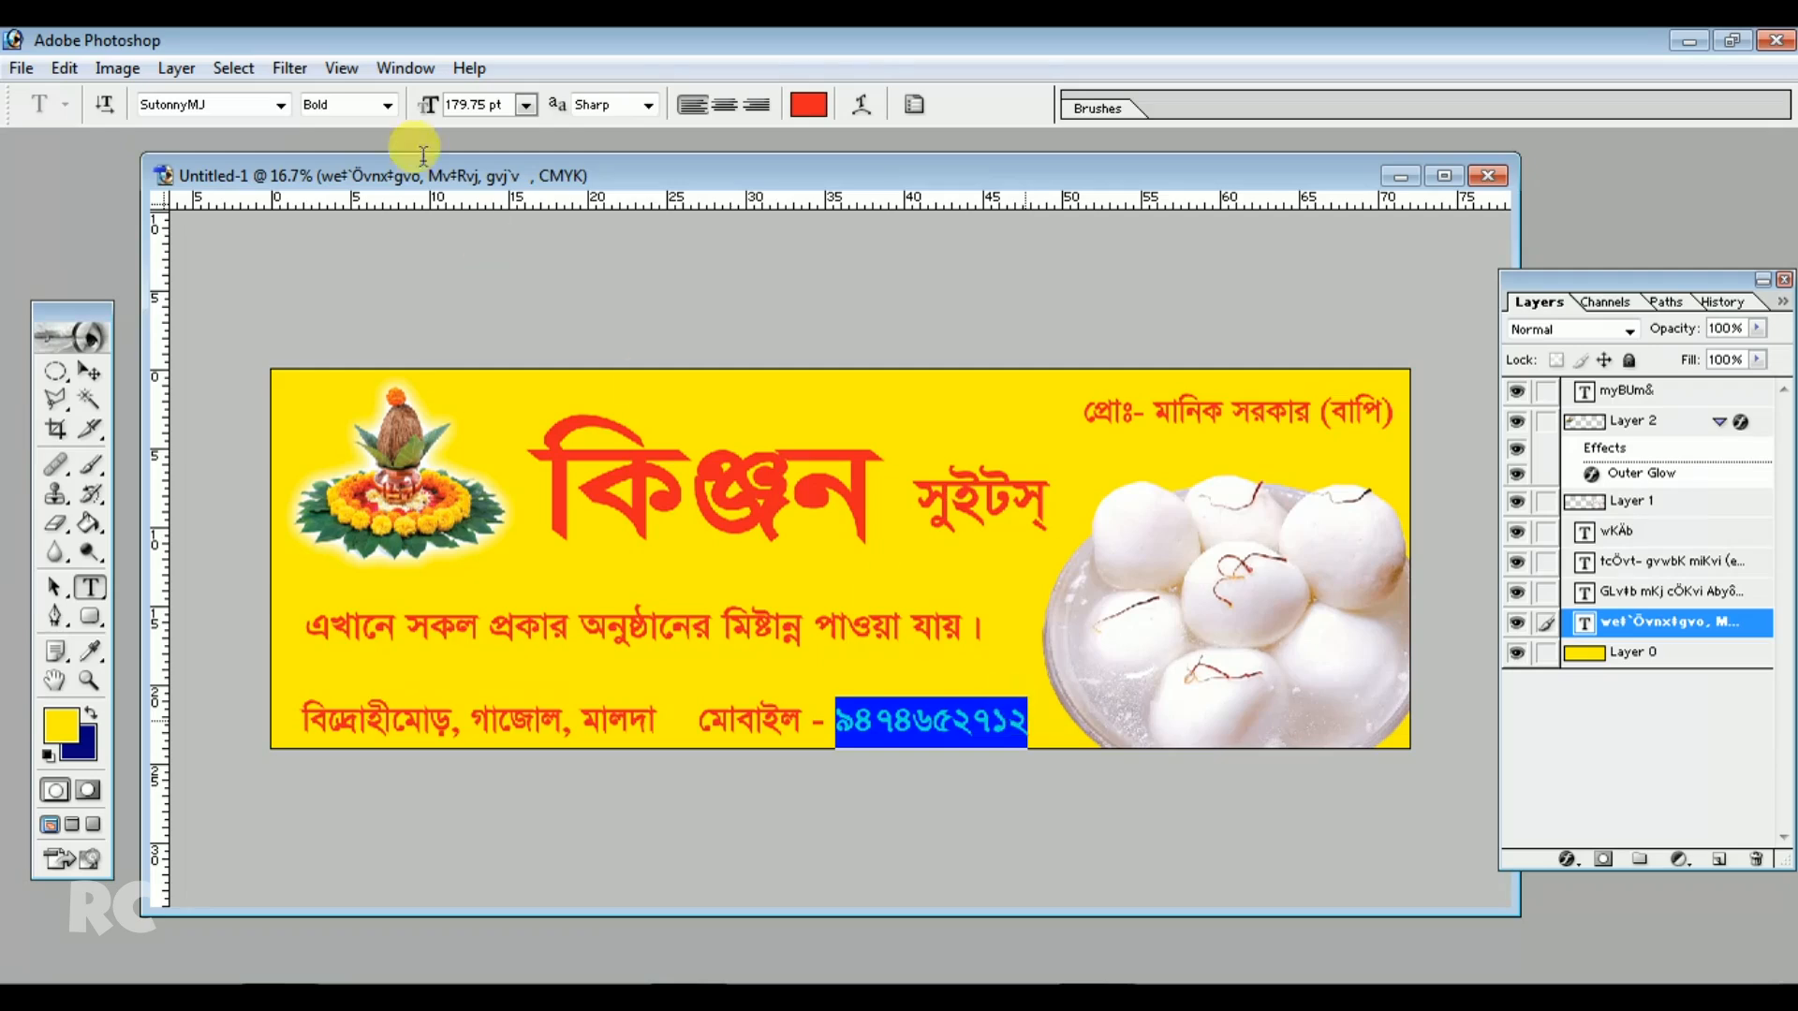
click(913, 721)
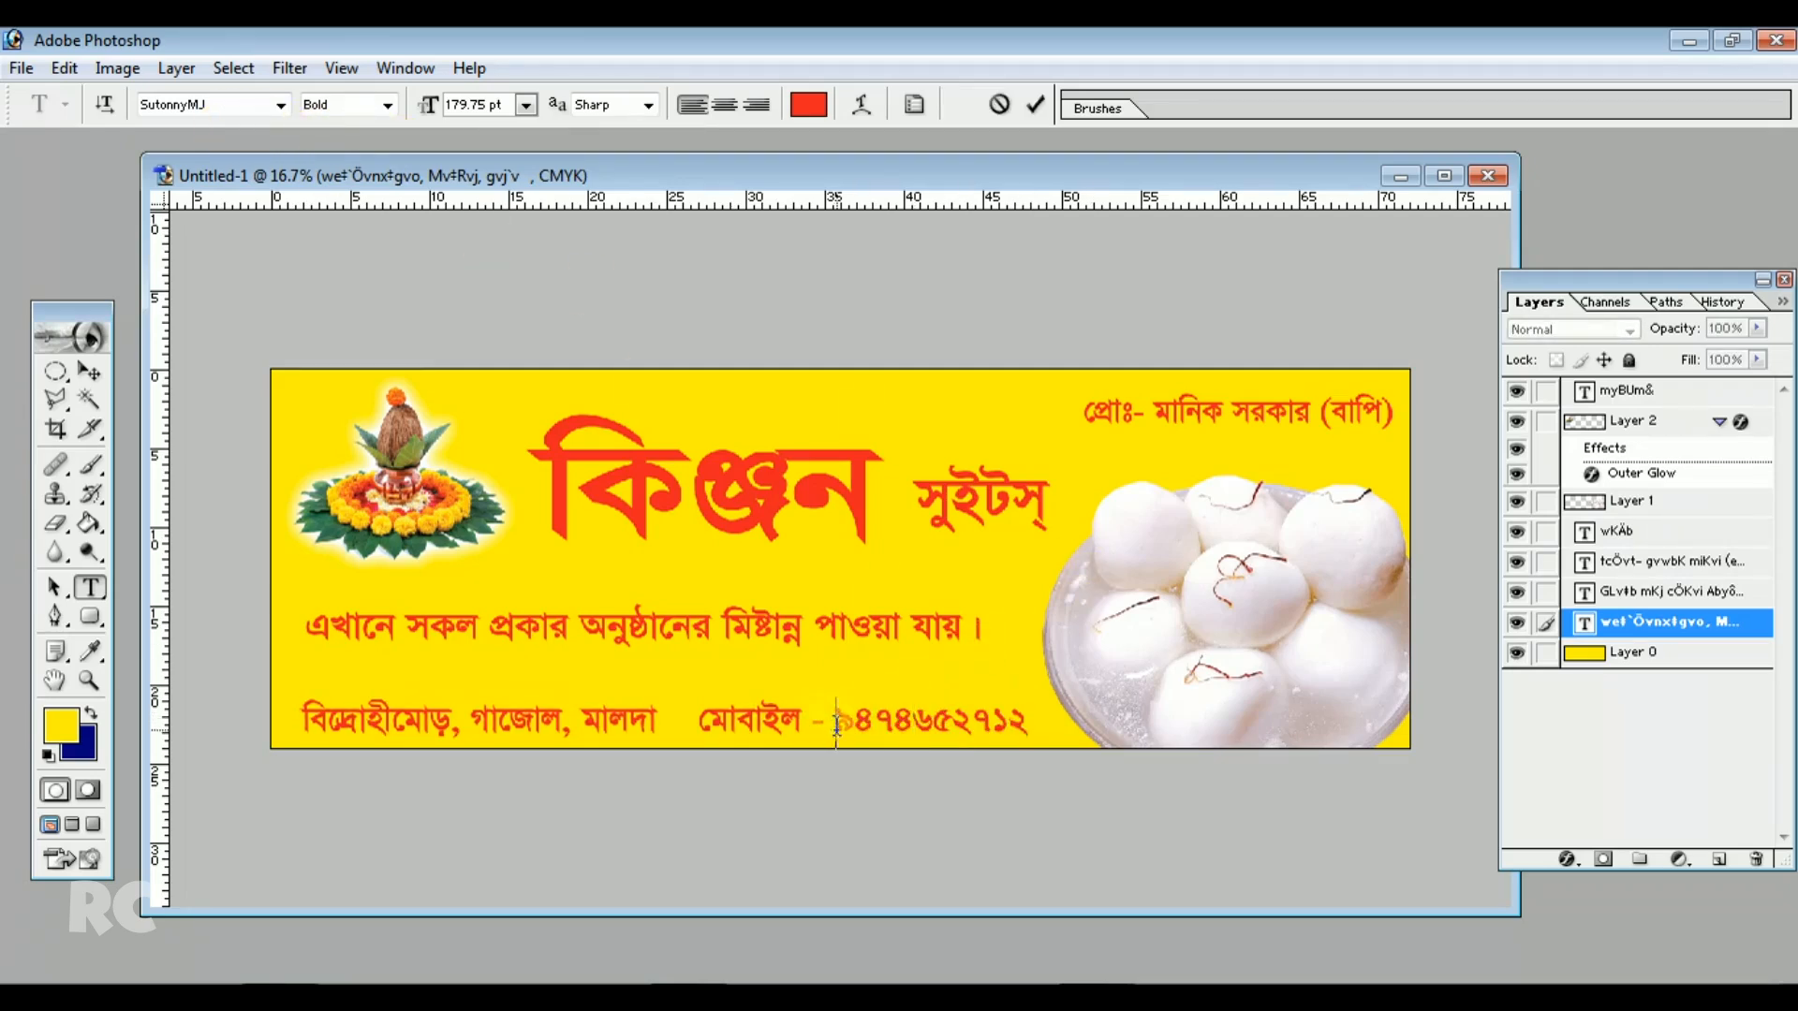
drag(837, 721, 1028, 722)
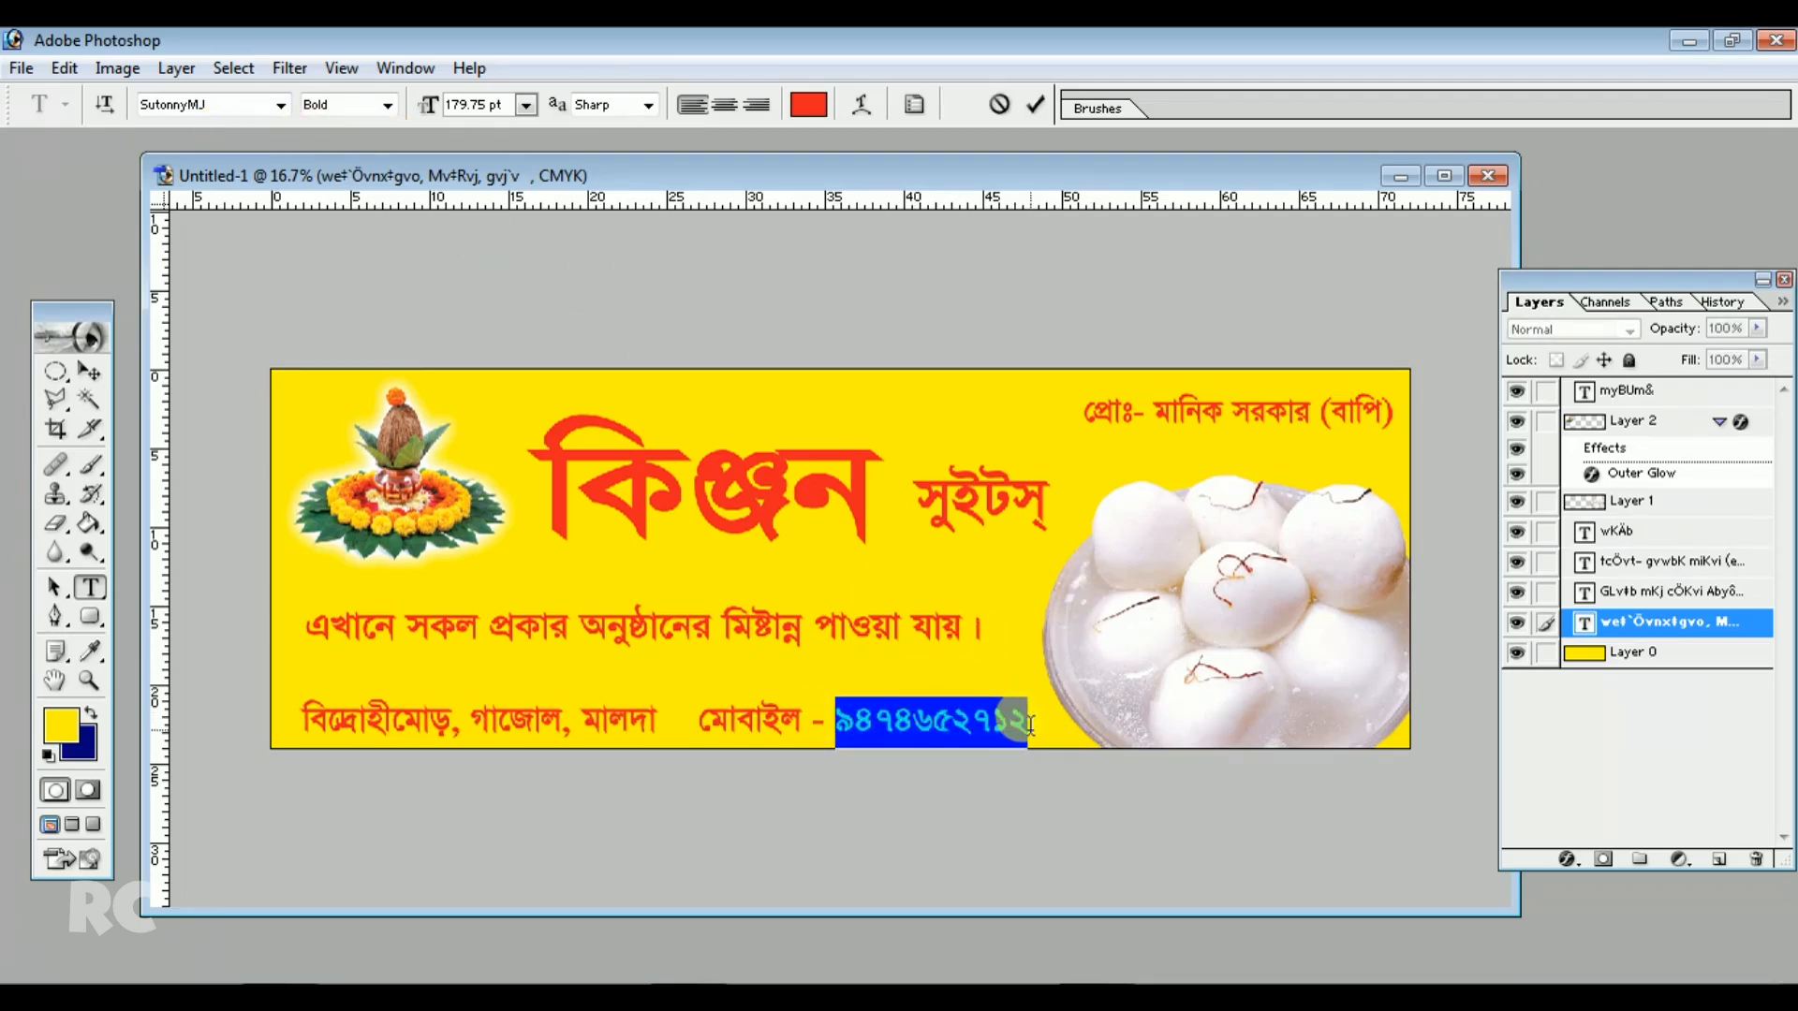
click(280, 105)
drag(368, 487, 376, 136)
scroll(302, 332, down, 14)
scroll(295, 394, down, 9)
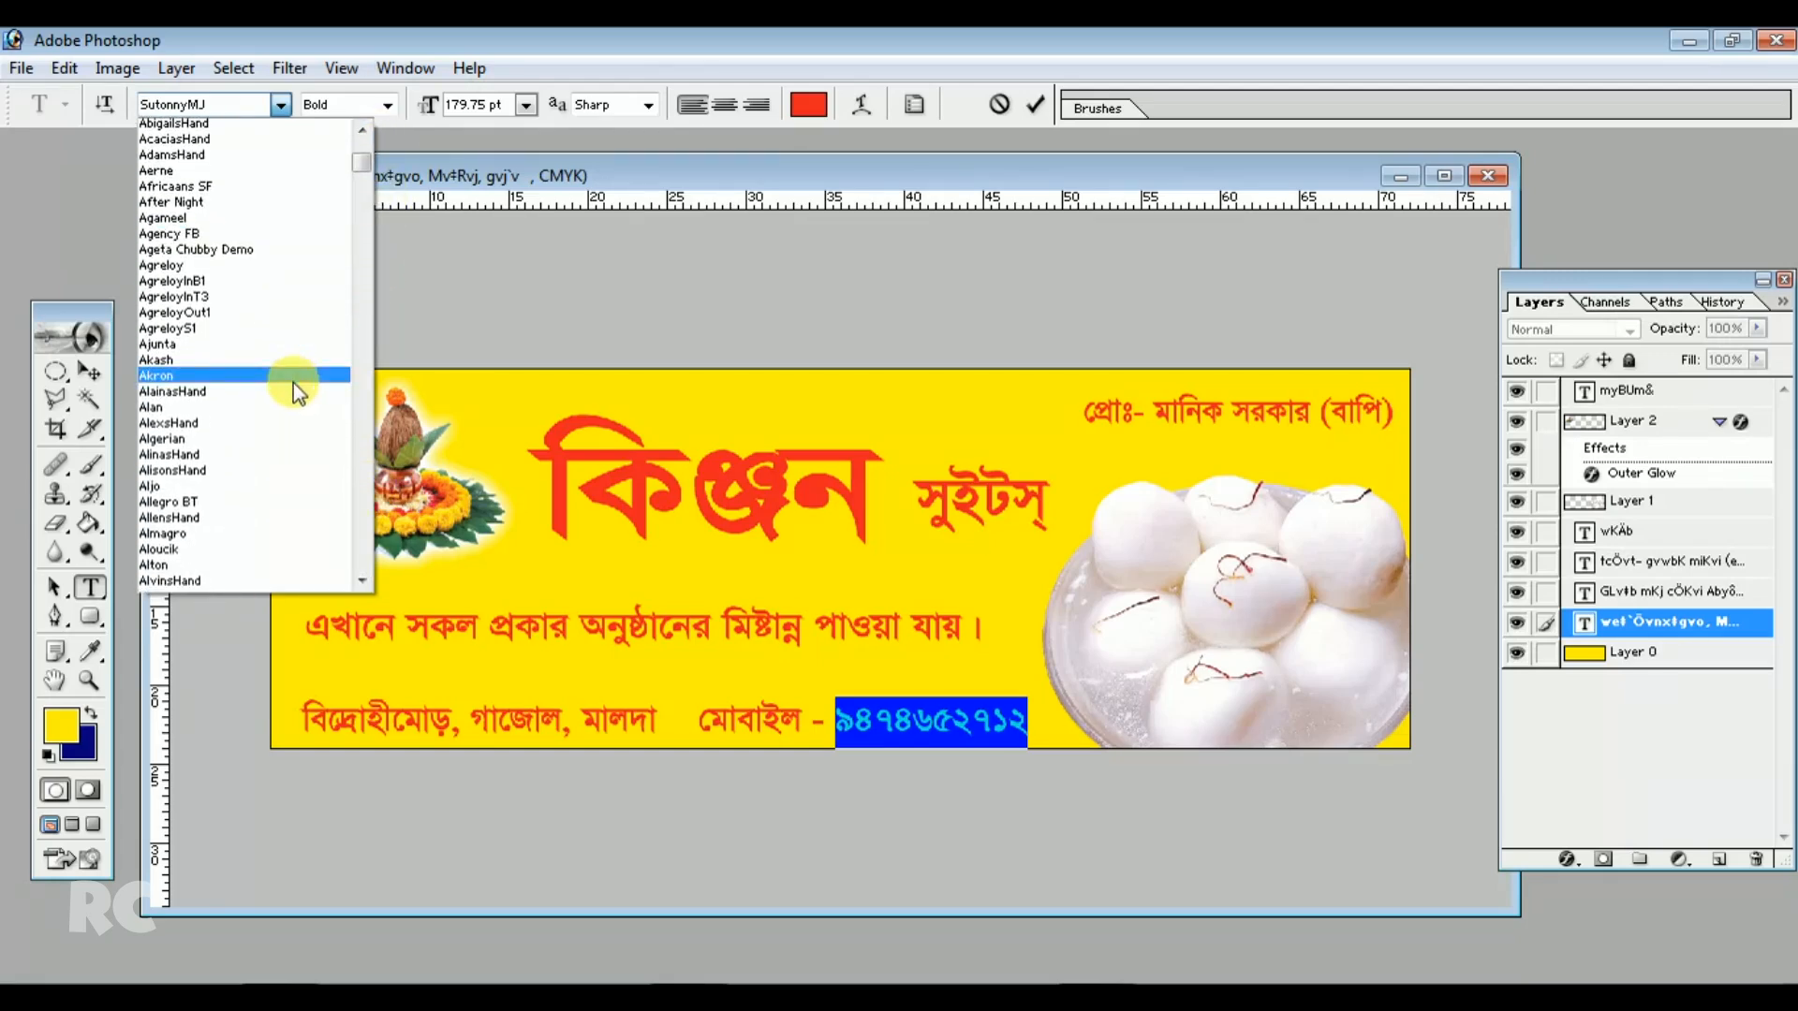
scroll(291, 419, down, 4)
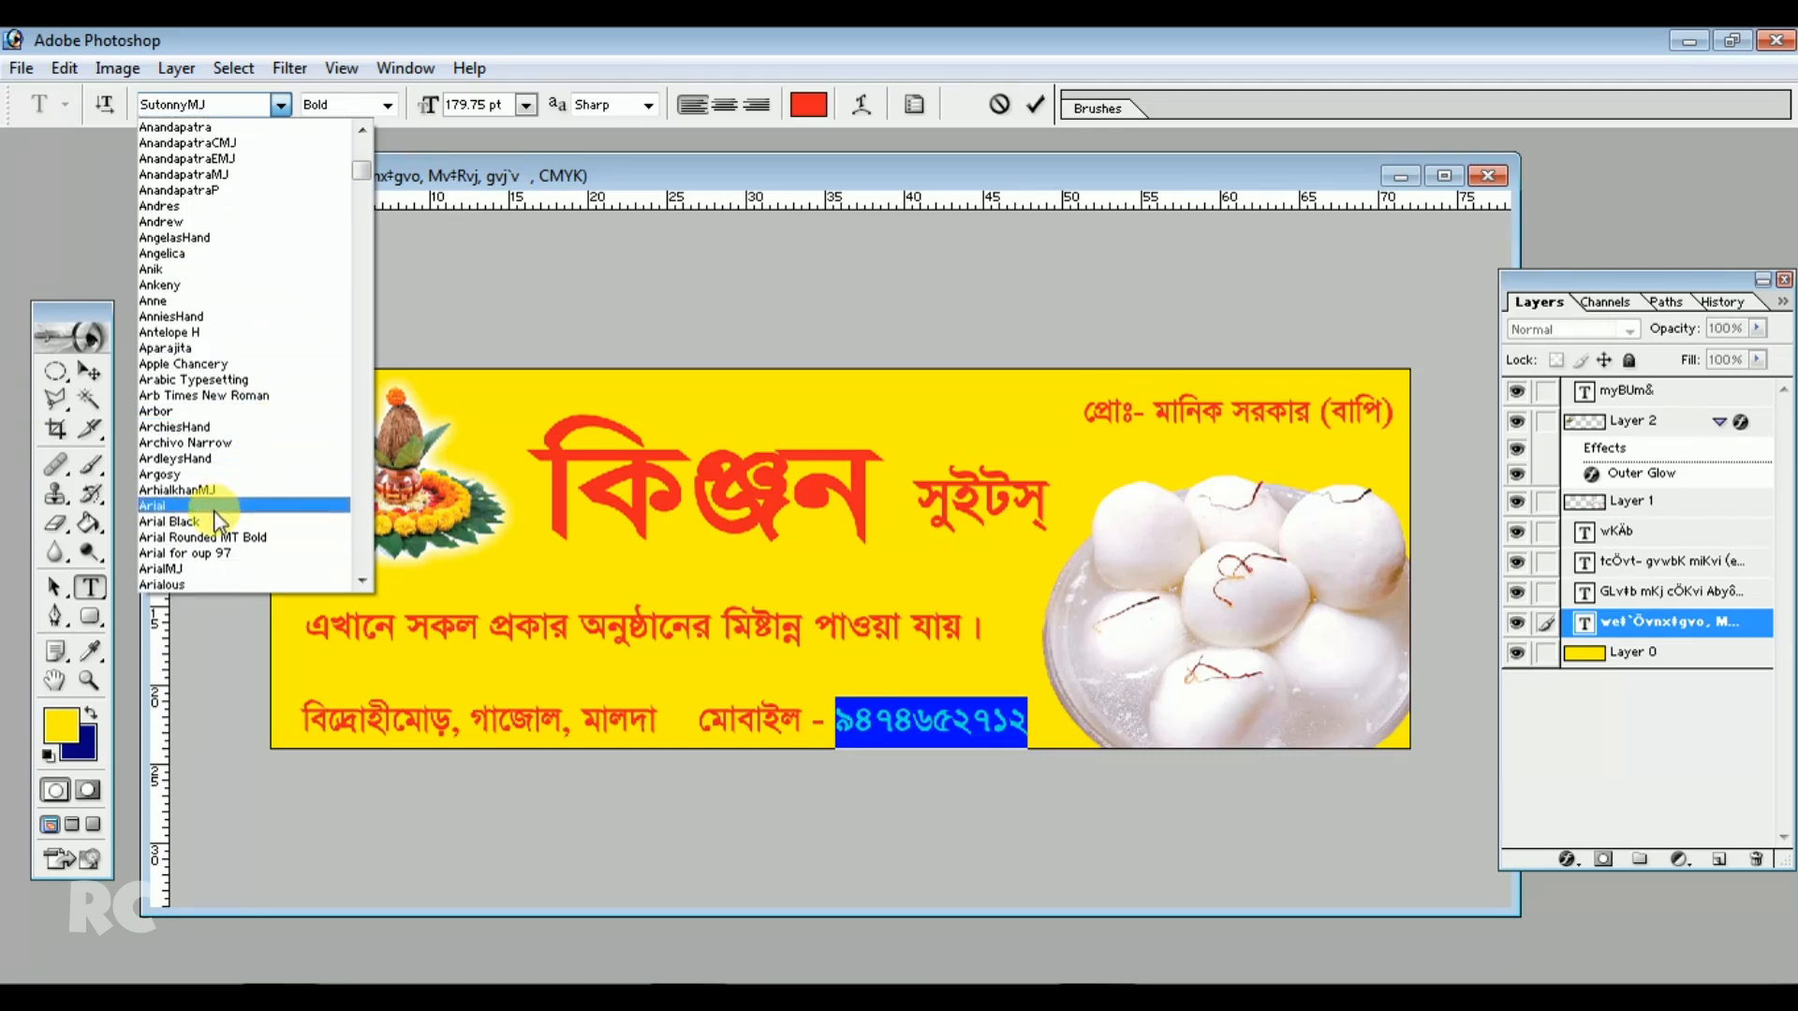
click(201, 522)
Narrow the address line to 97.6% width and apply the transformation
click(904, 723)
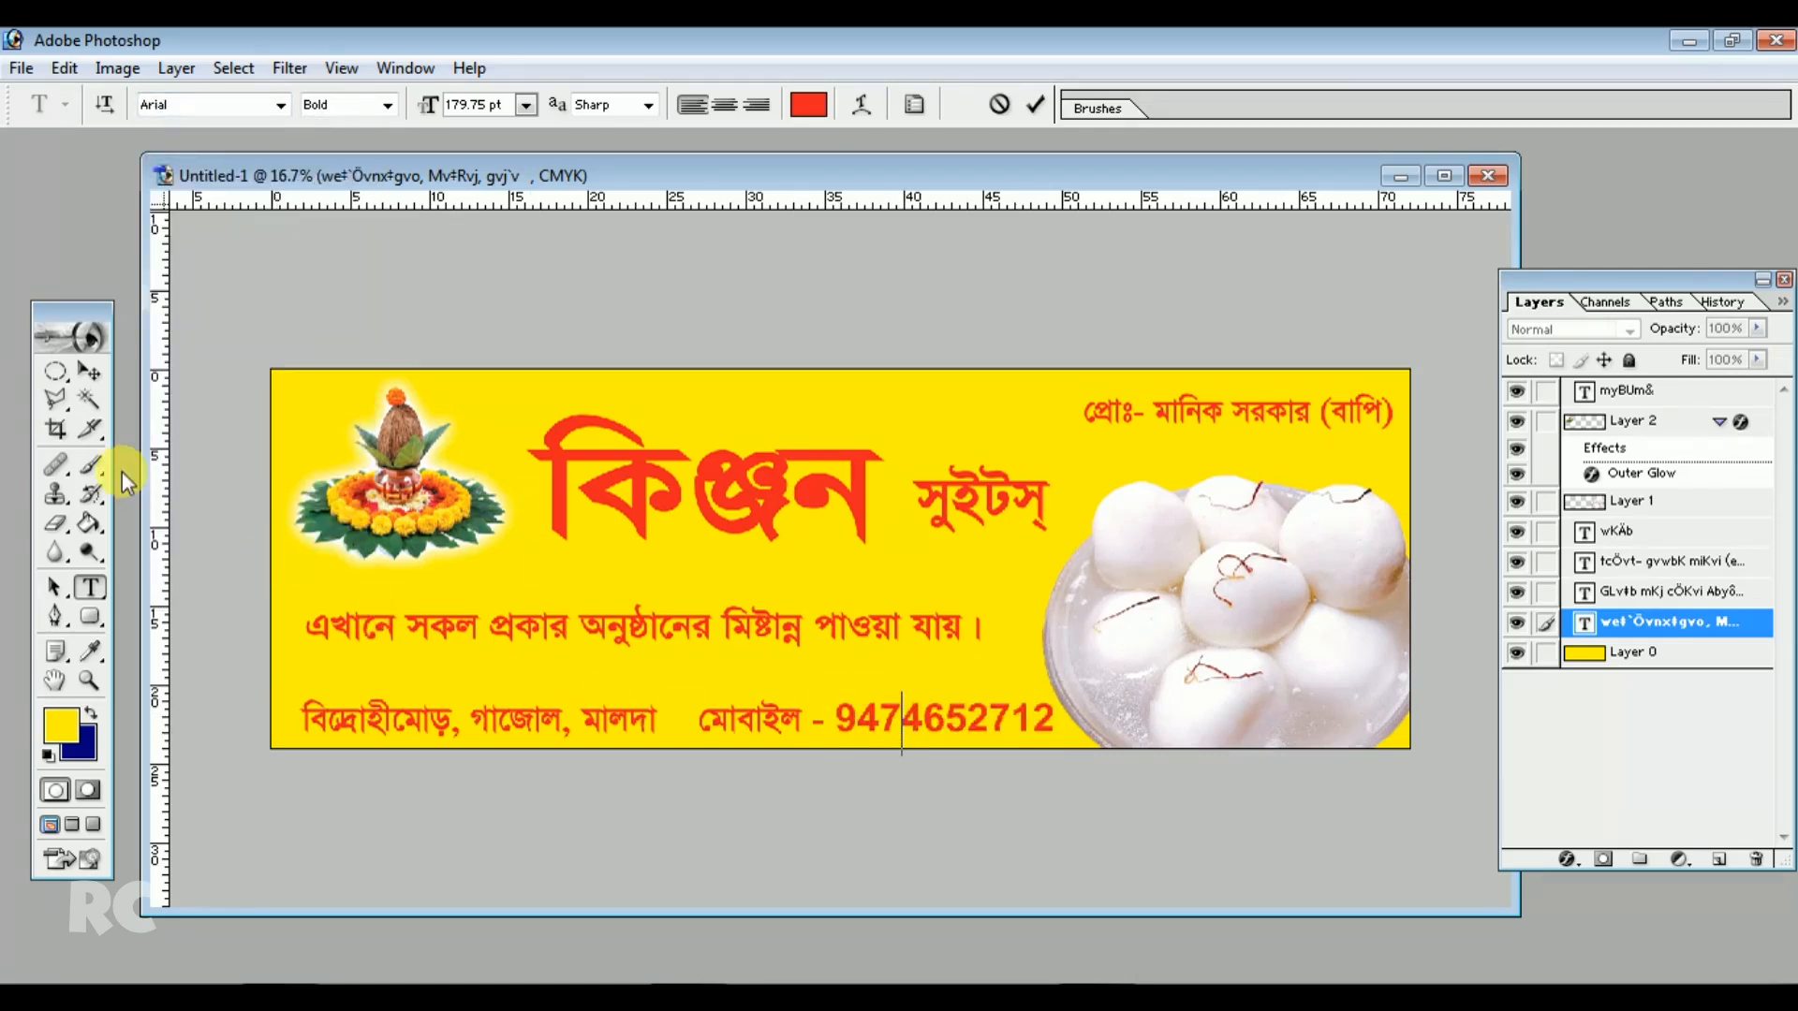
click(92, 379)
key(ctrl+t)
drag(1056, 722, 1037, 722)
click(88, 377)
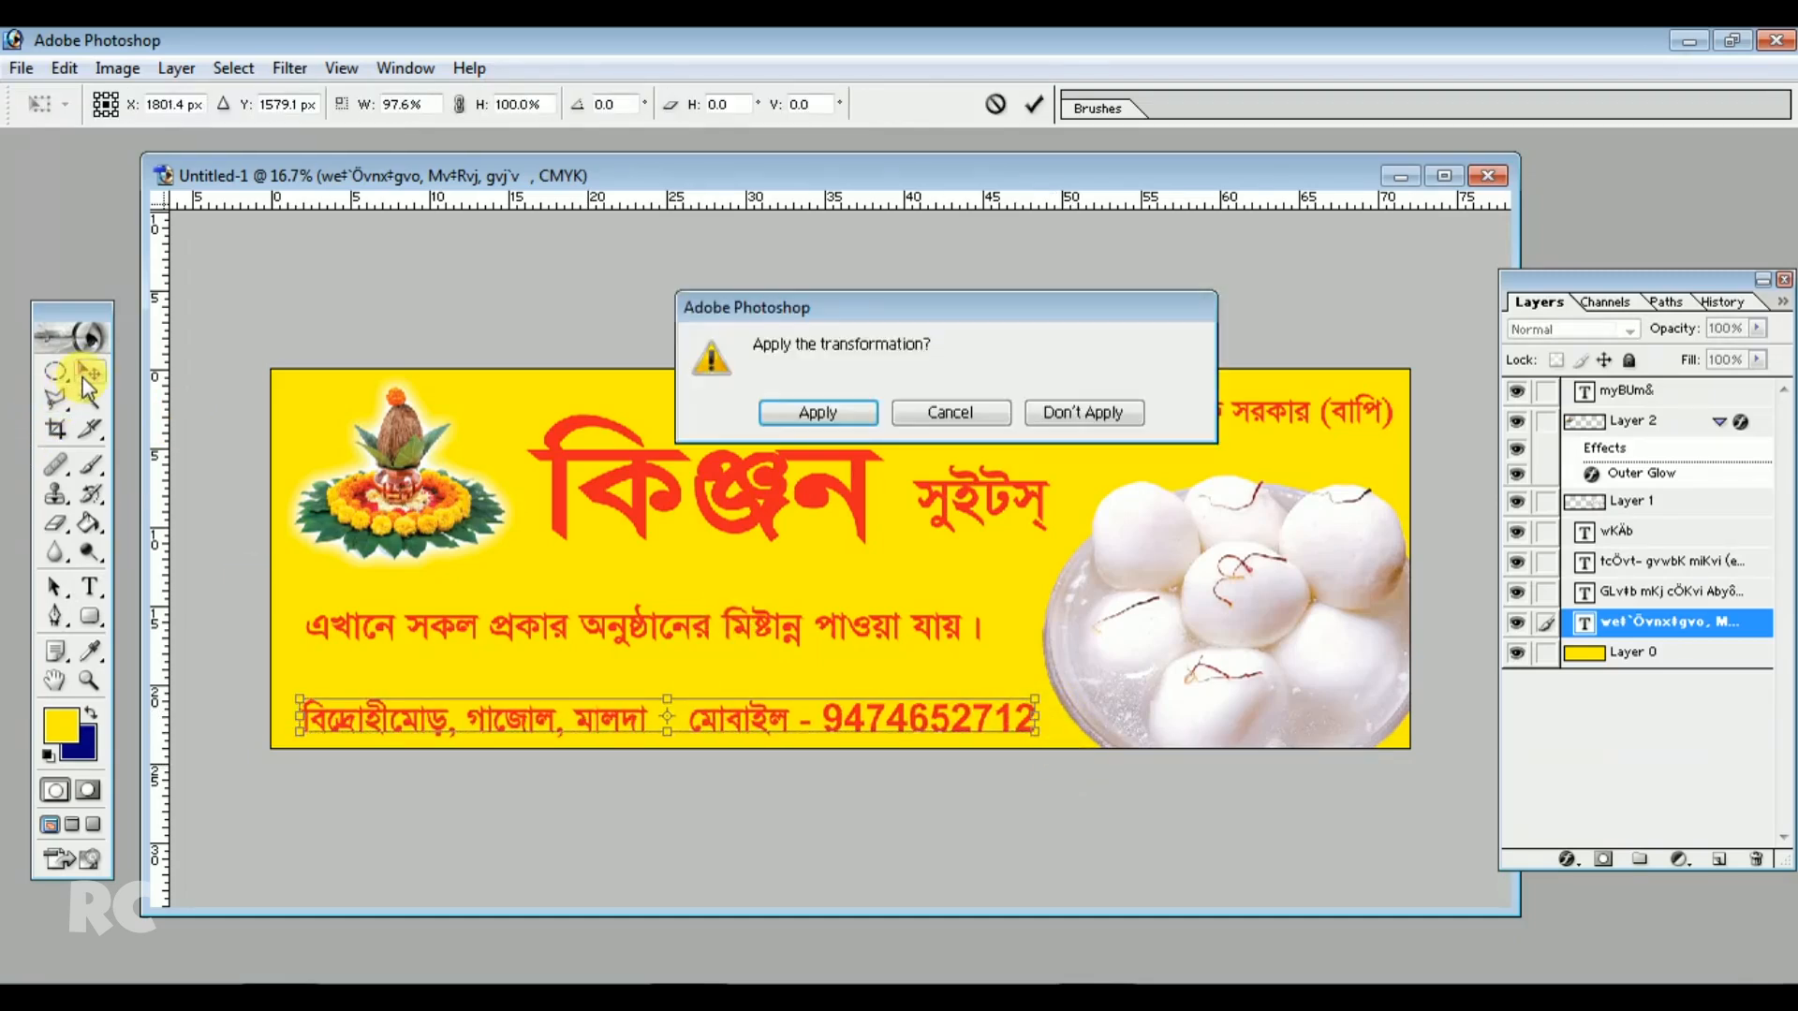
key(Return)
Select a strip along the banner's bottom edge on the background and add a new layer
click(913, 559)
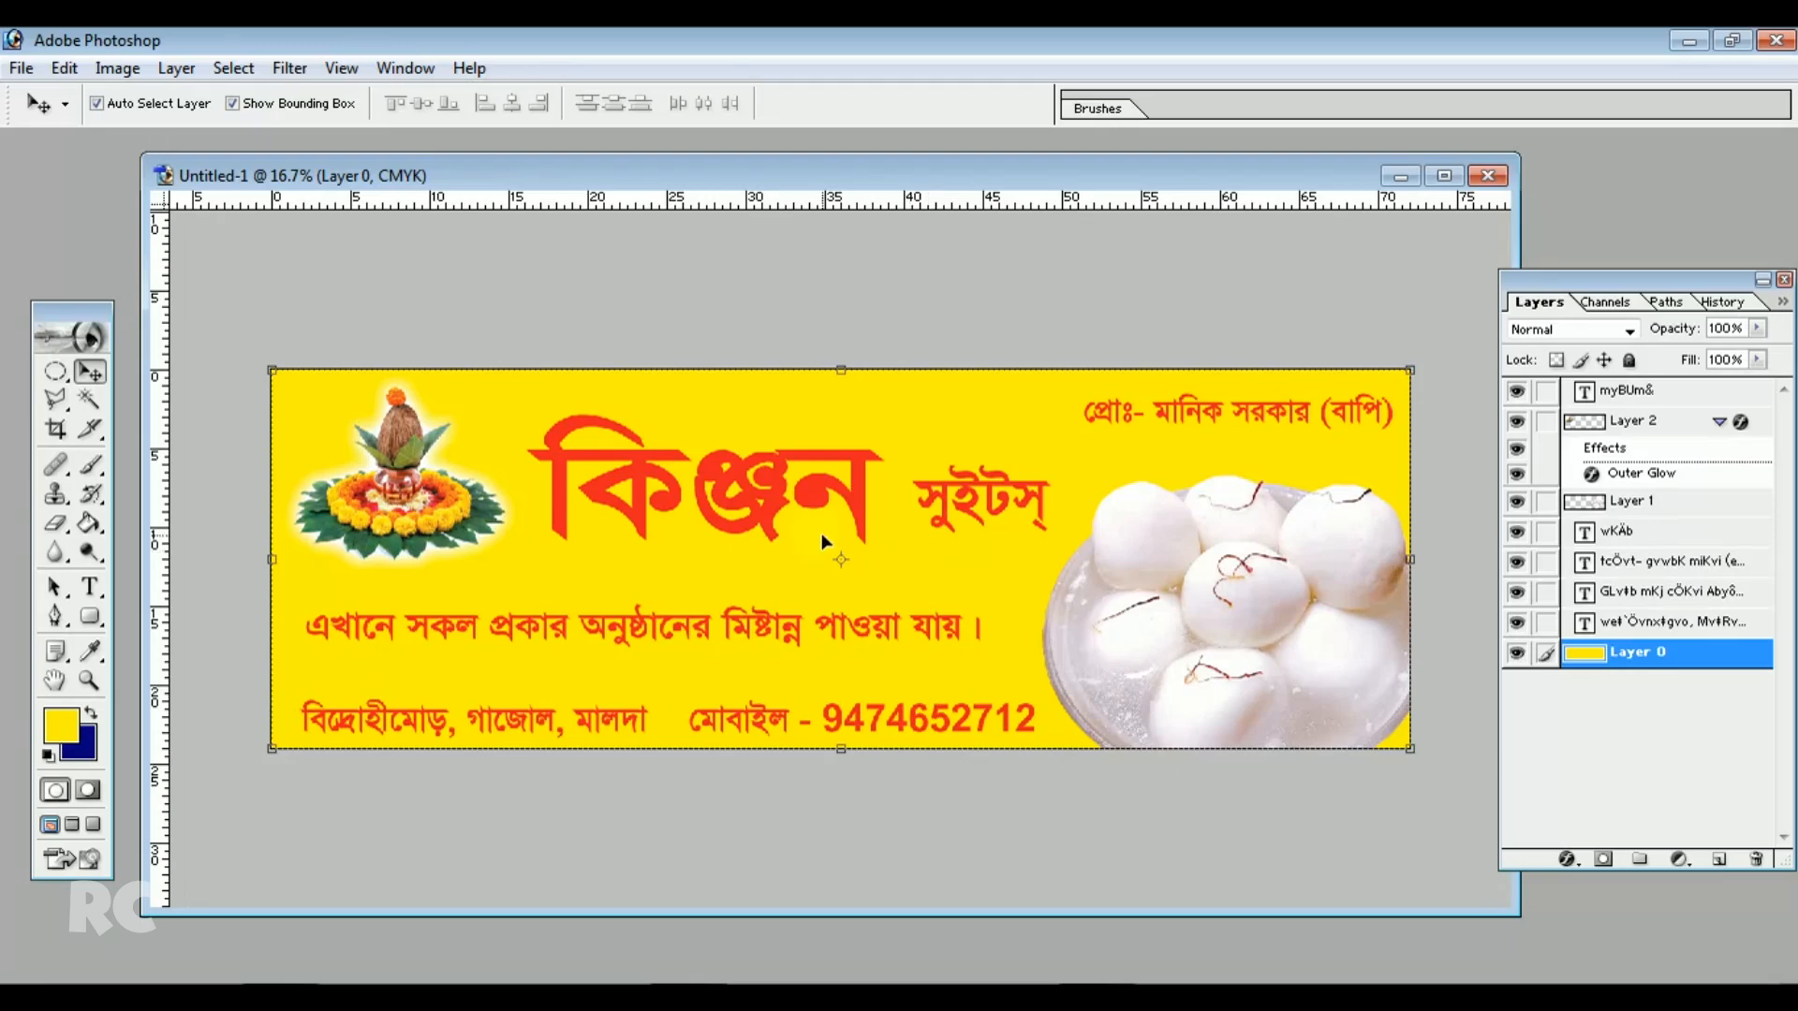
click(52, 374)
click(140, 360)
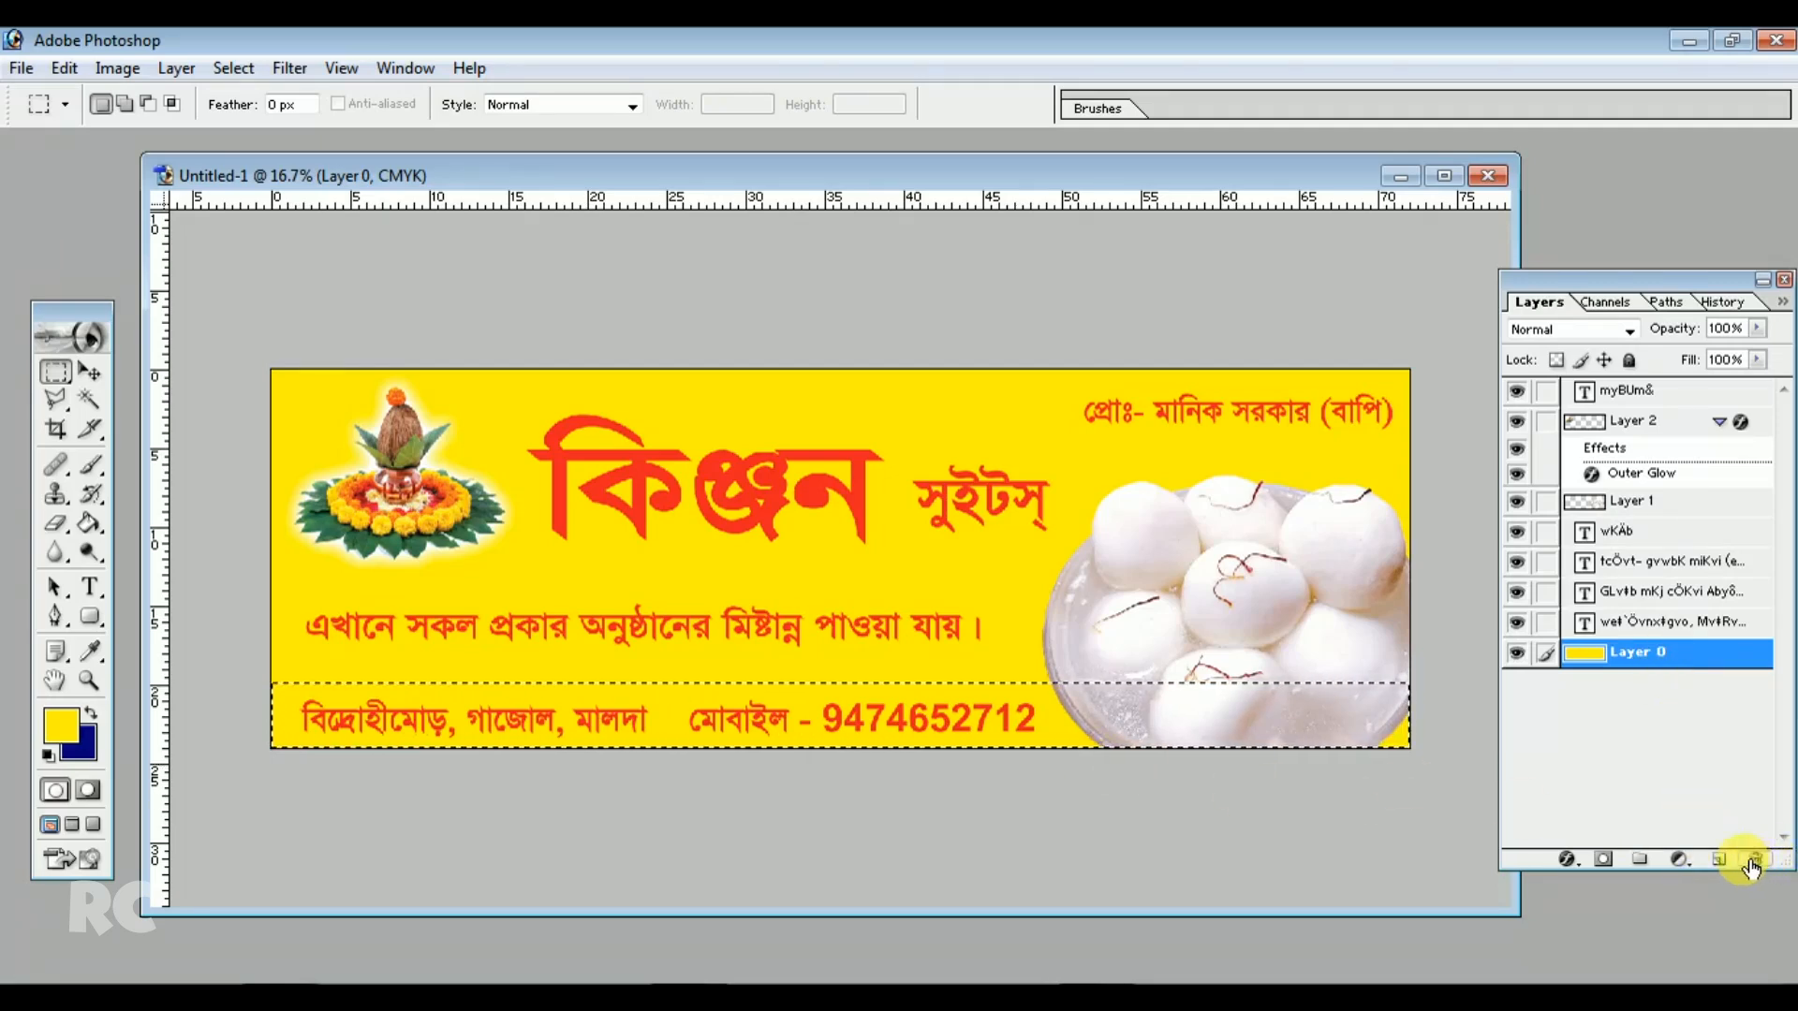
click(1719, 862)
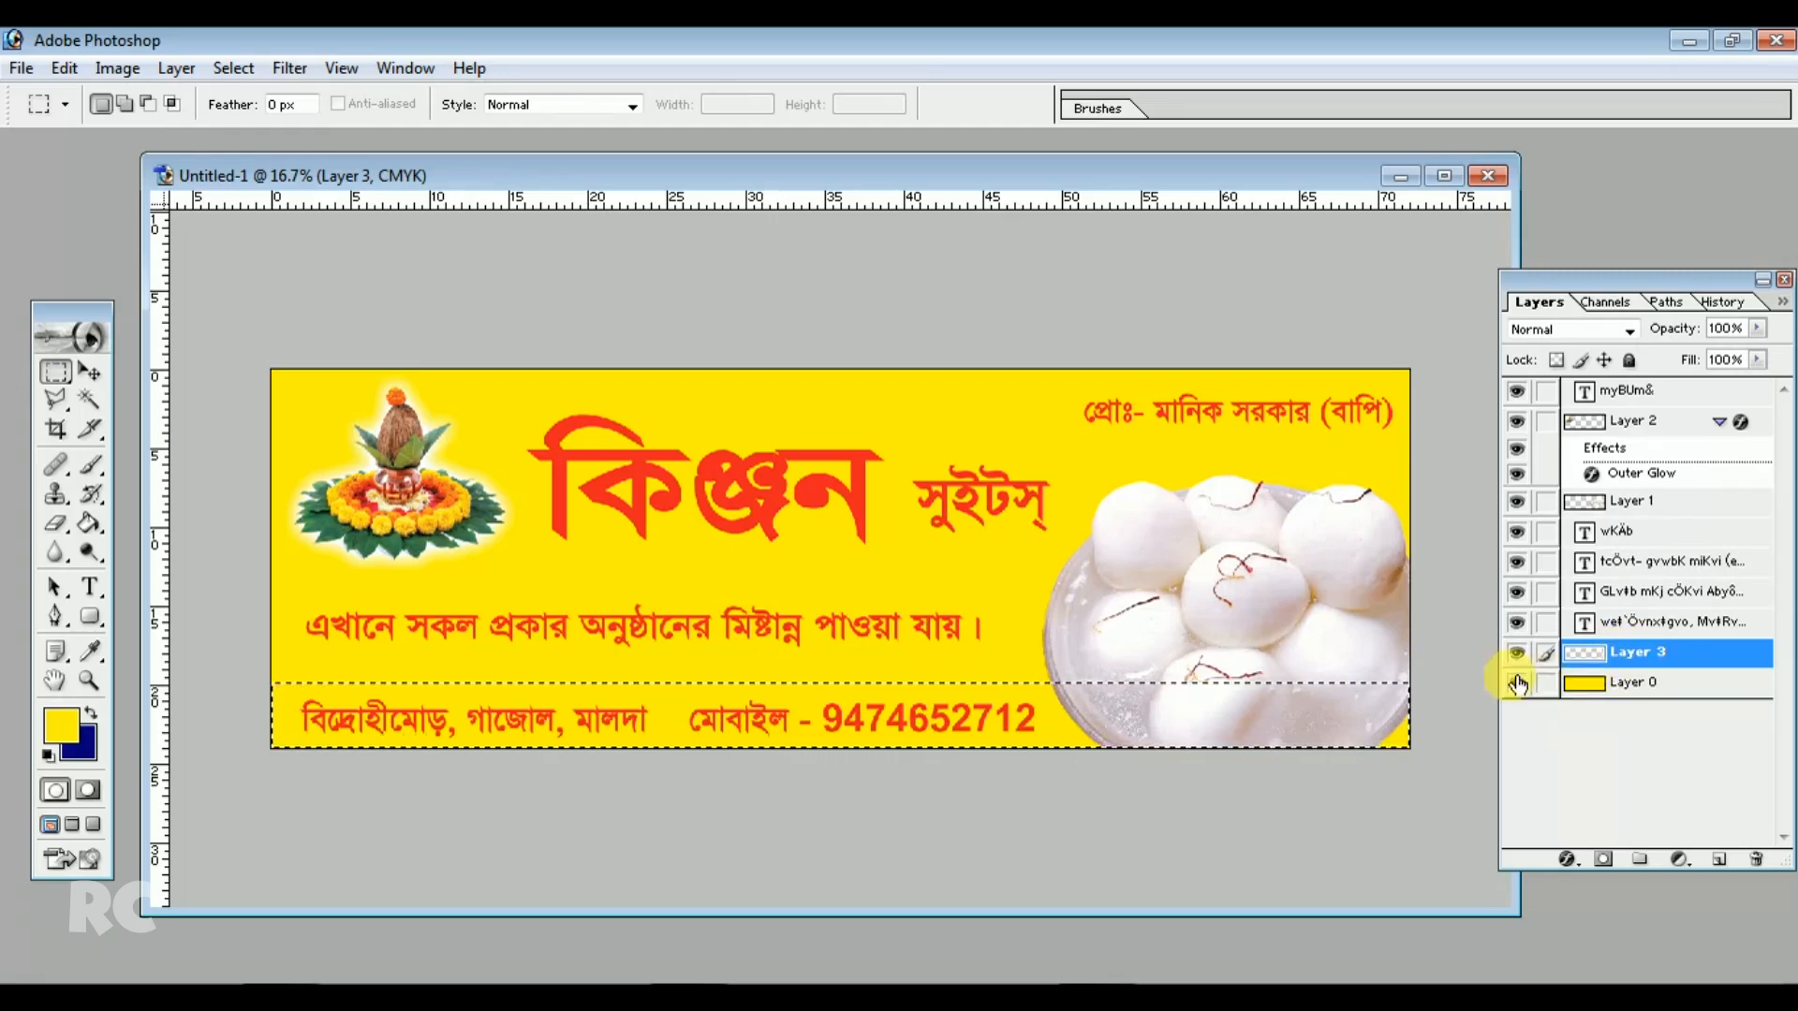
Fill the bottom strip selection with dark blue #0D0185 and deselect
click(89, 523)
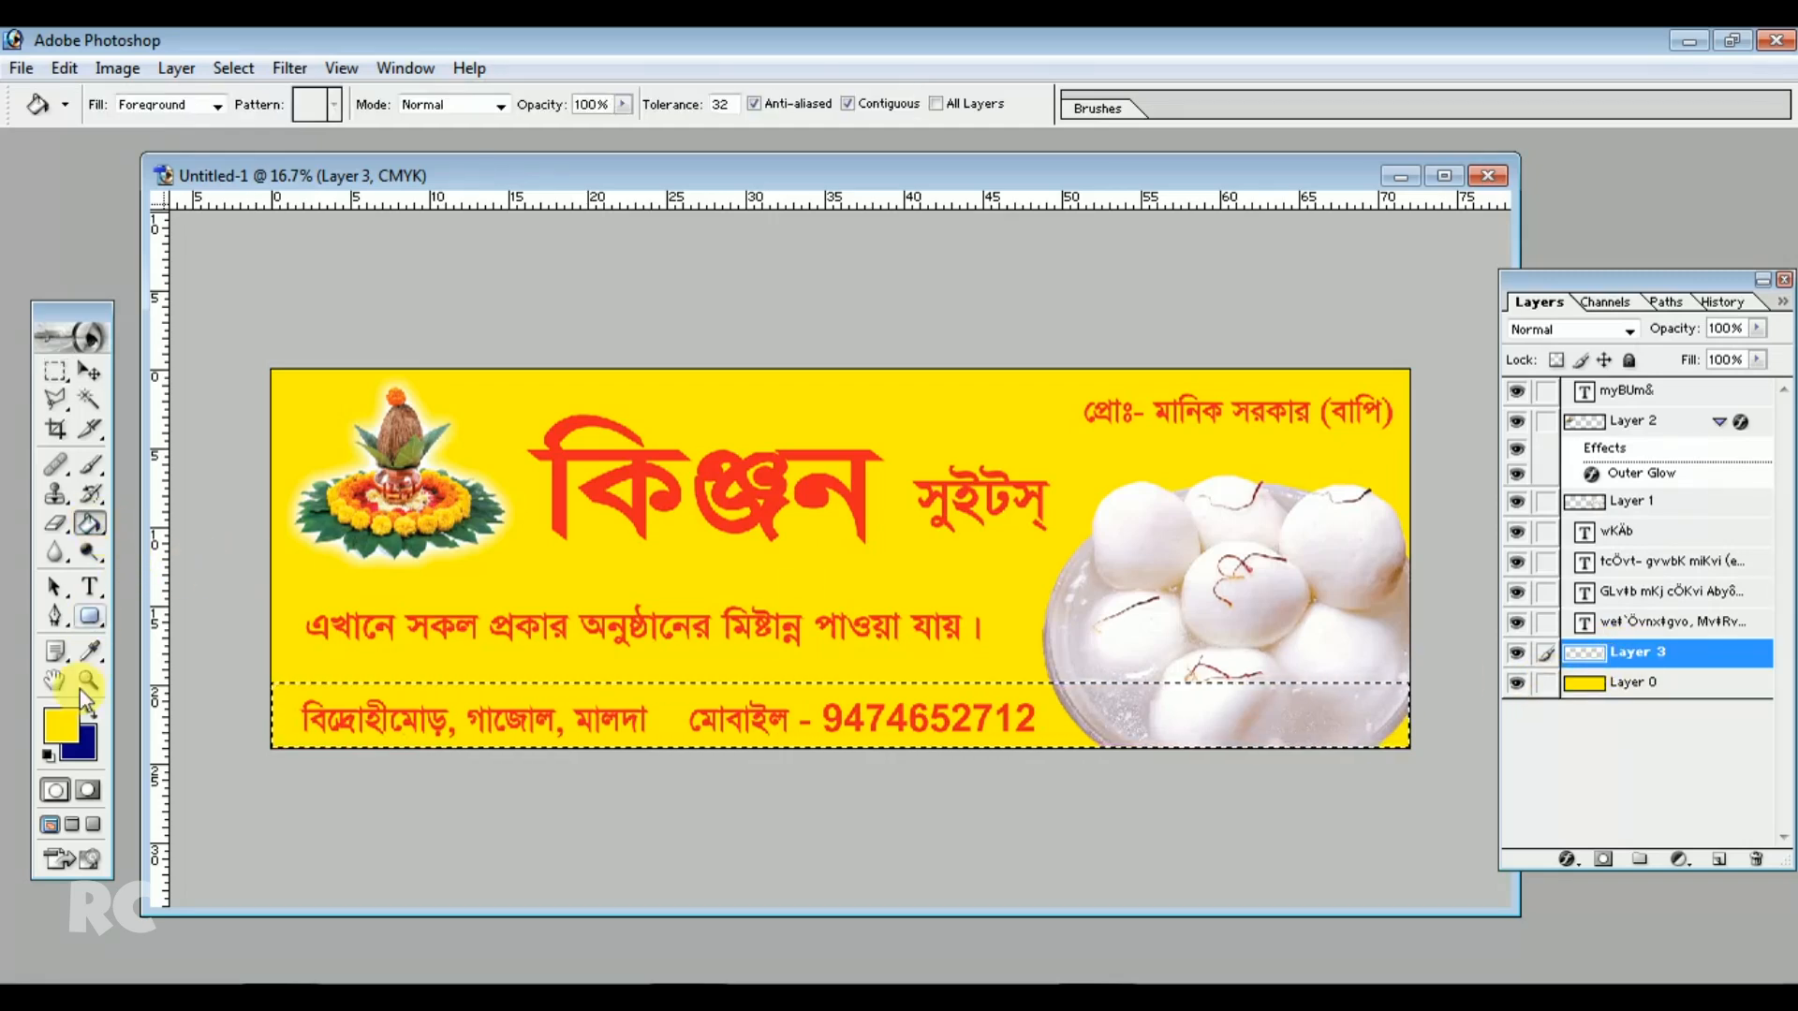
click(60, 723)
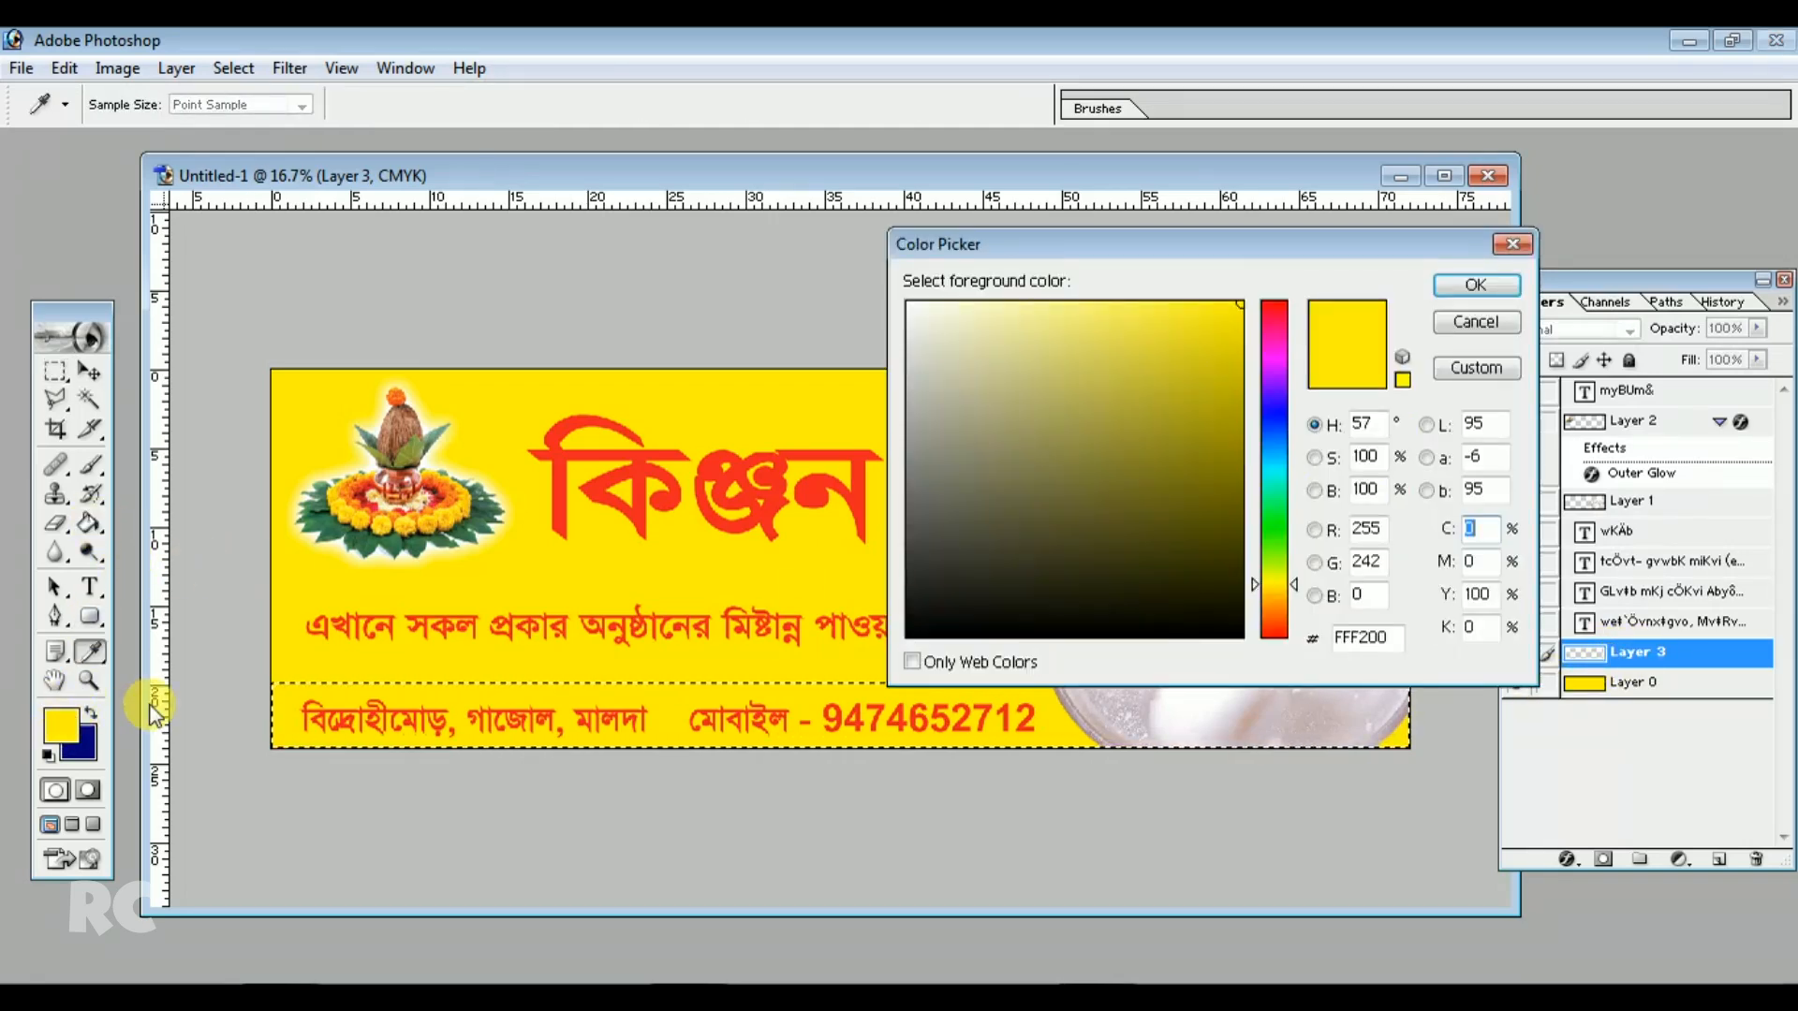
click(1273, 408)
click(1230, 455)
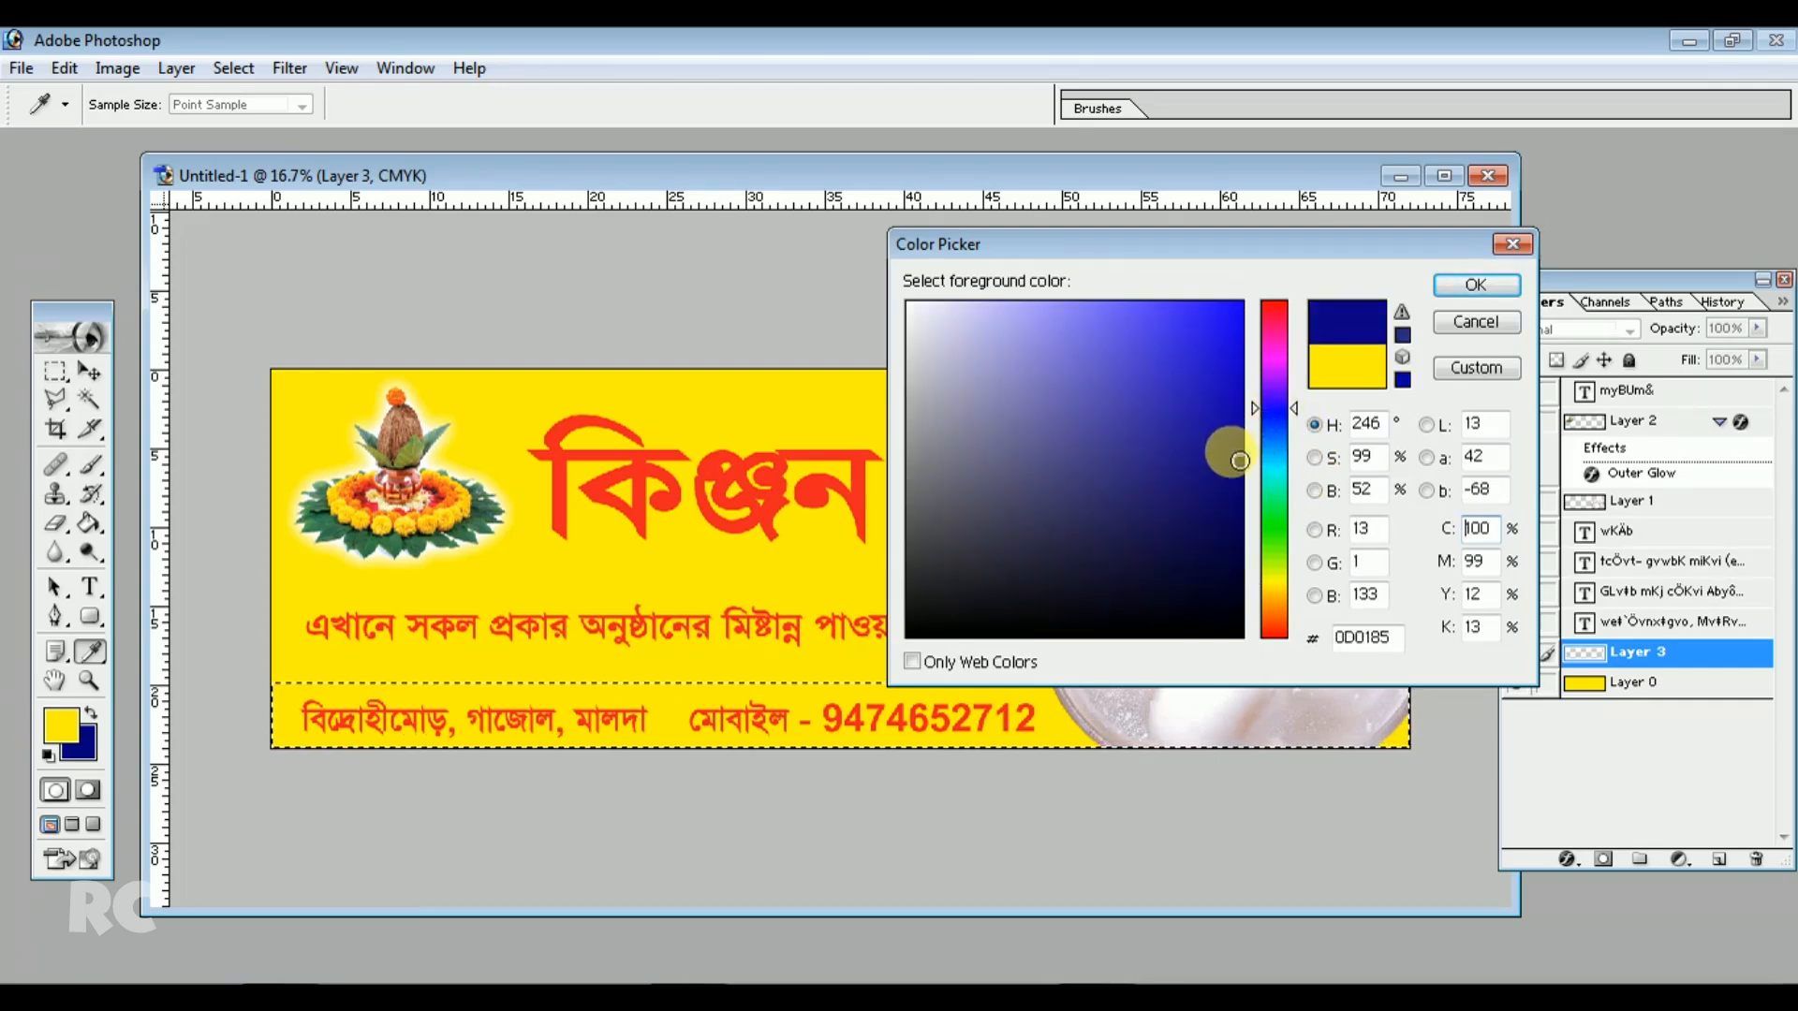
click(1476, 284)
click(374, 697)
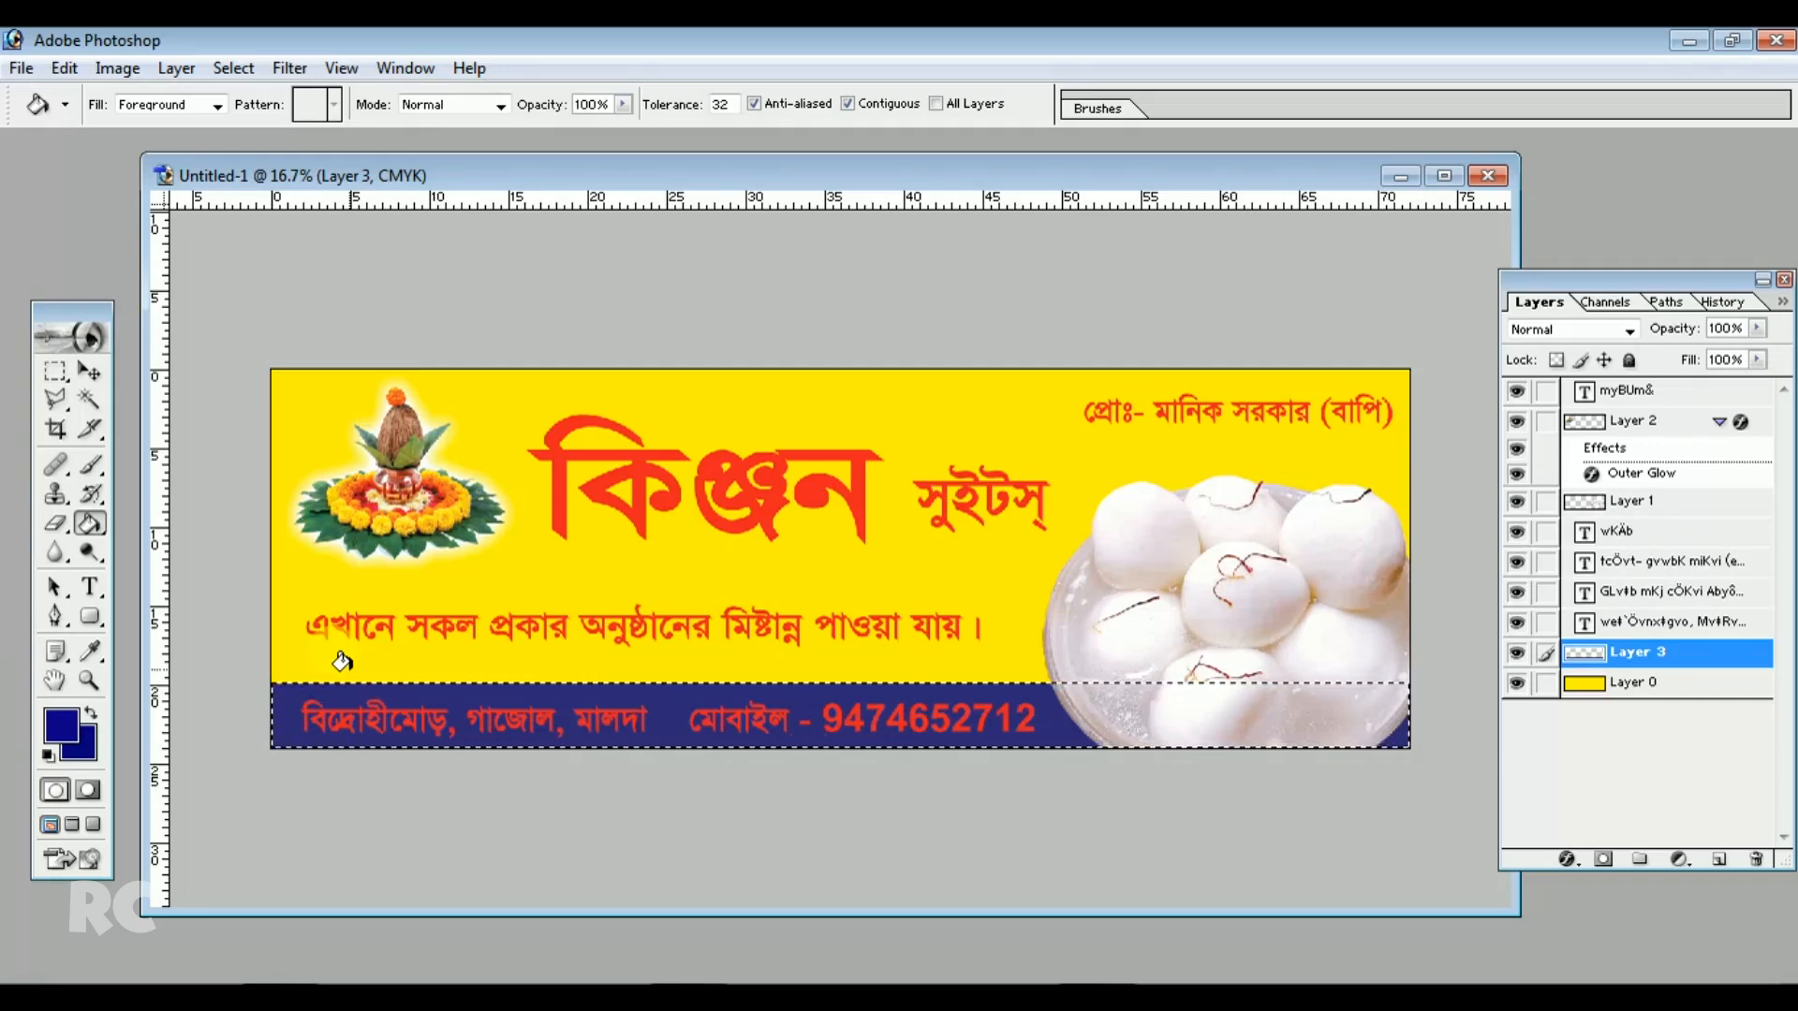
click(54, 372)
key(ctrl+d)
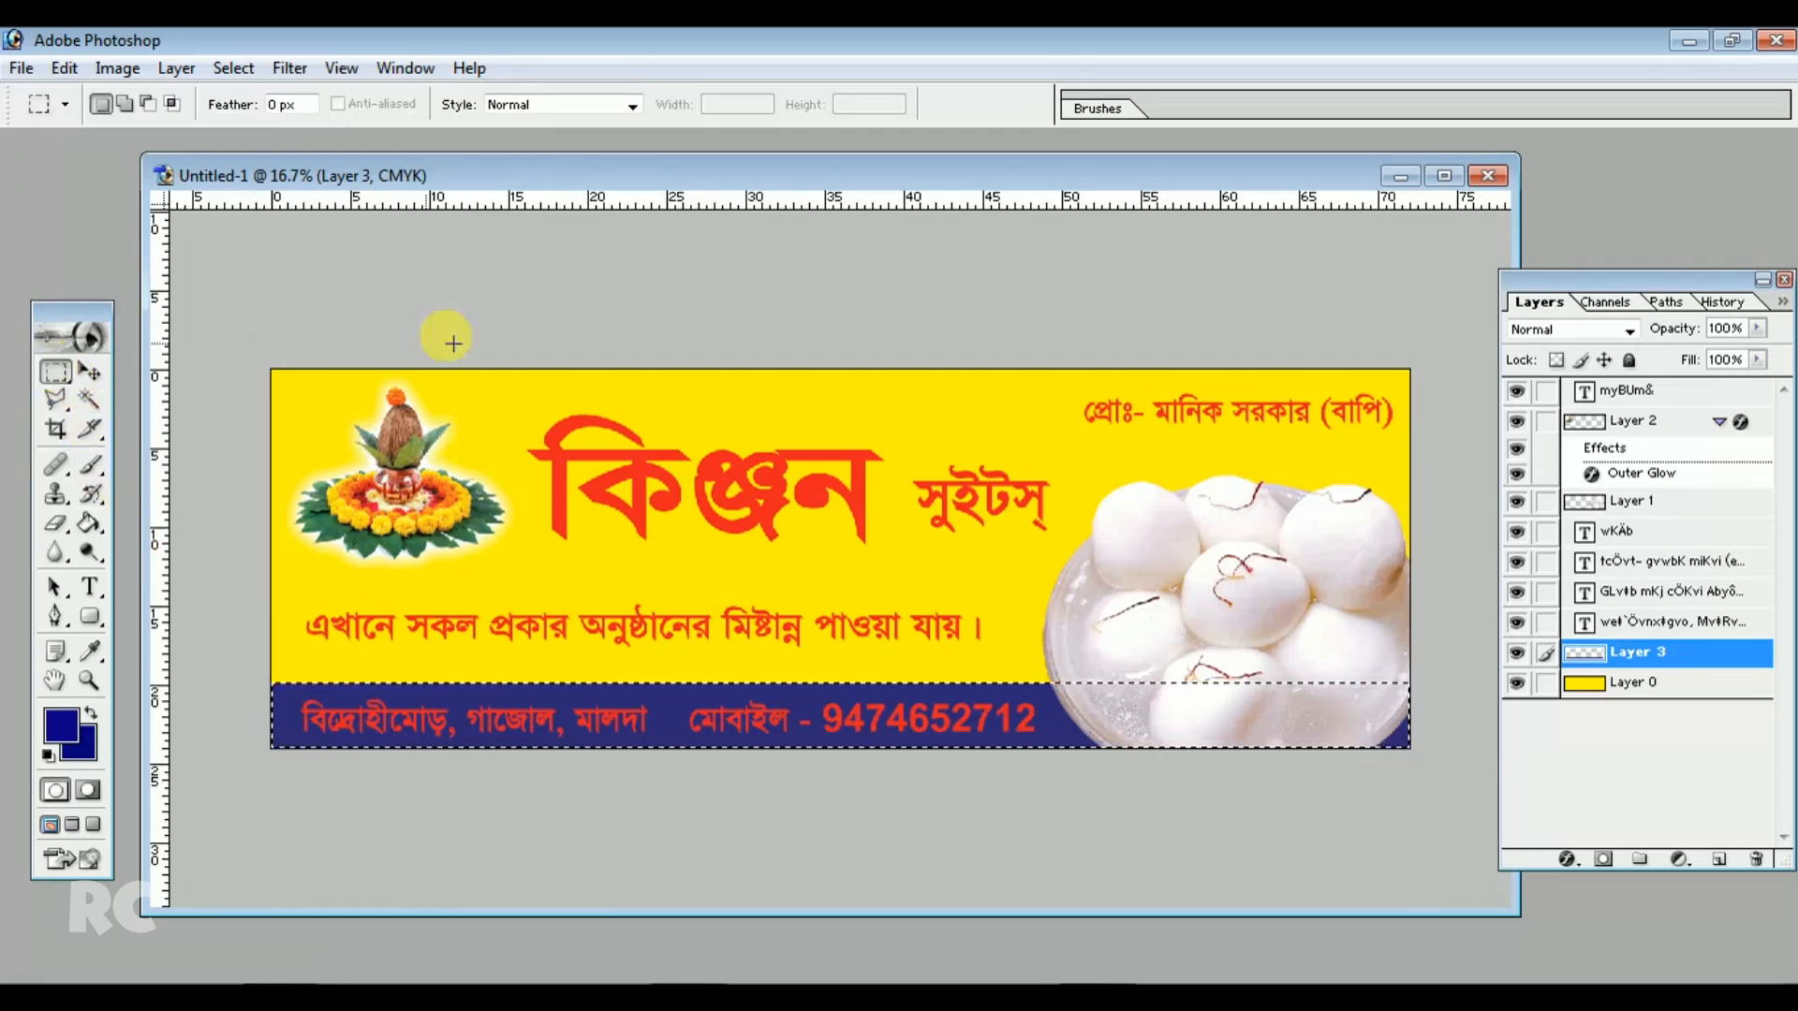
Change the whole address line's text color to white #FFFFFF
click(90, 588)
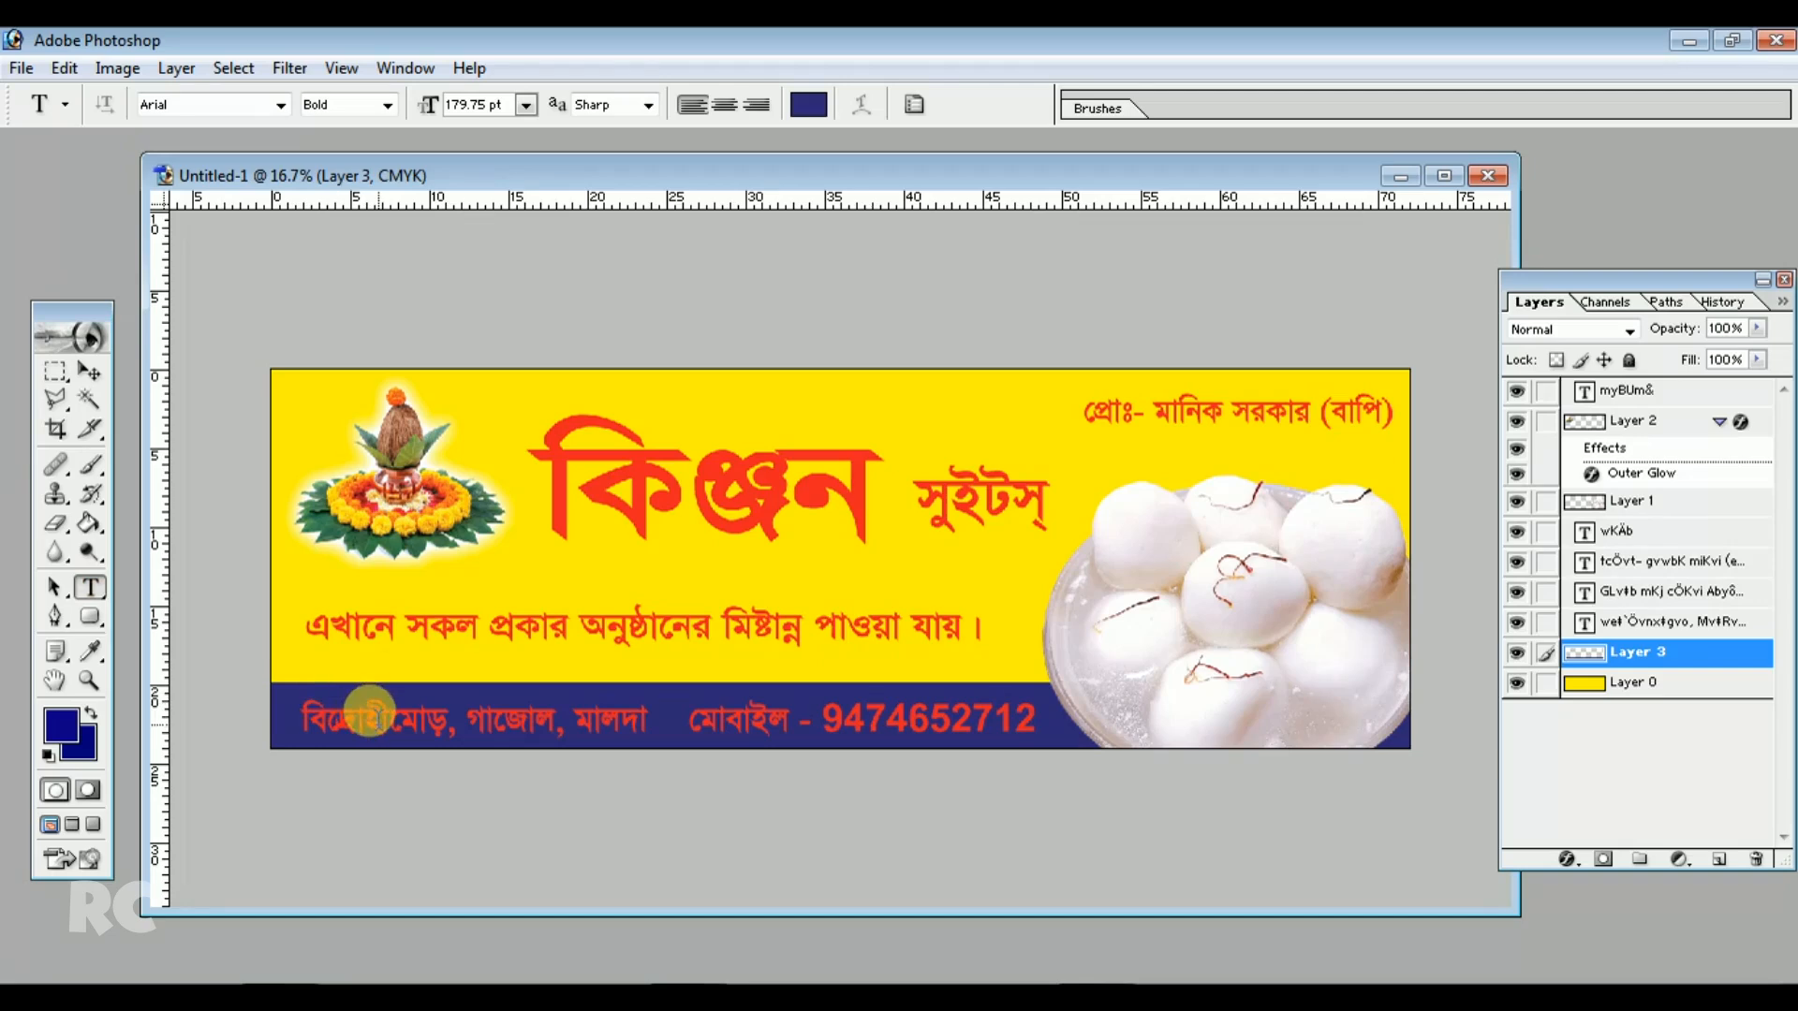
click(370, 714)
key(ctrl+a)
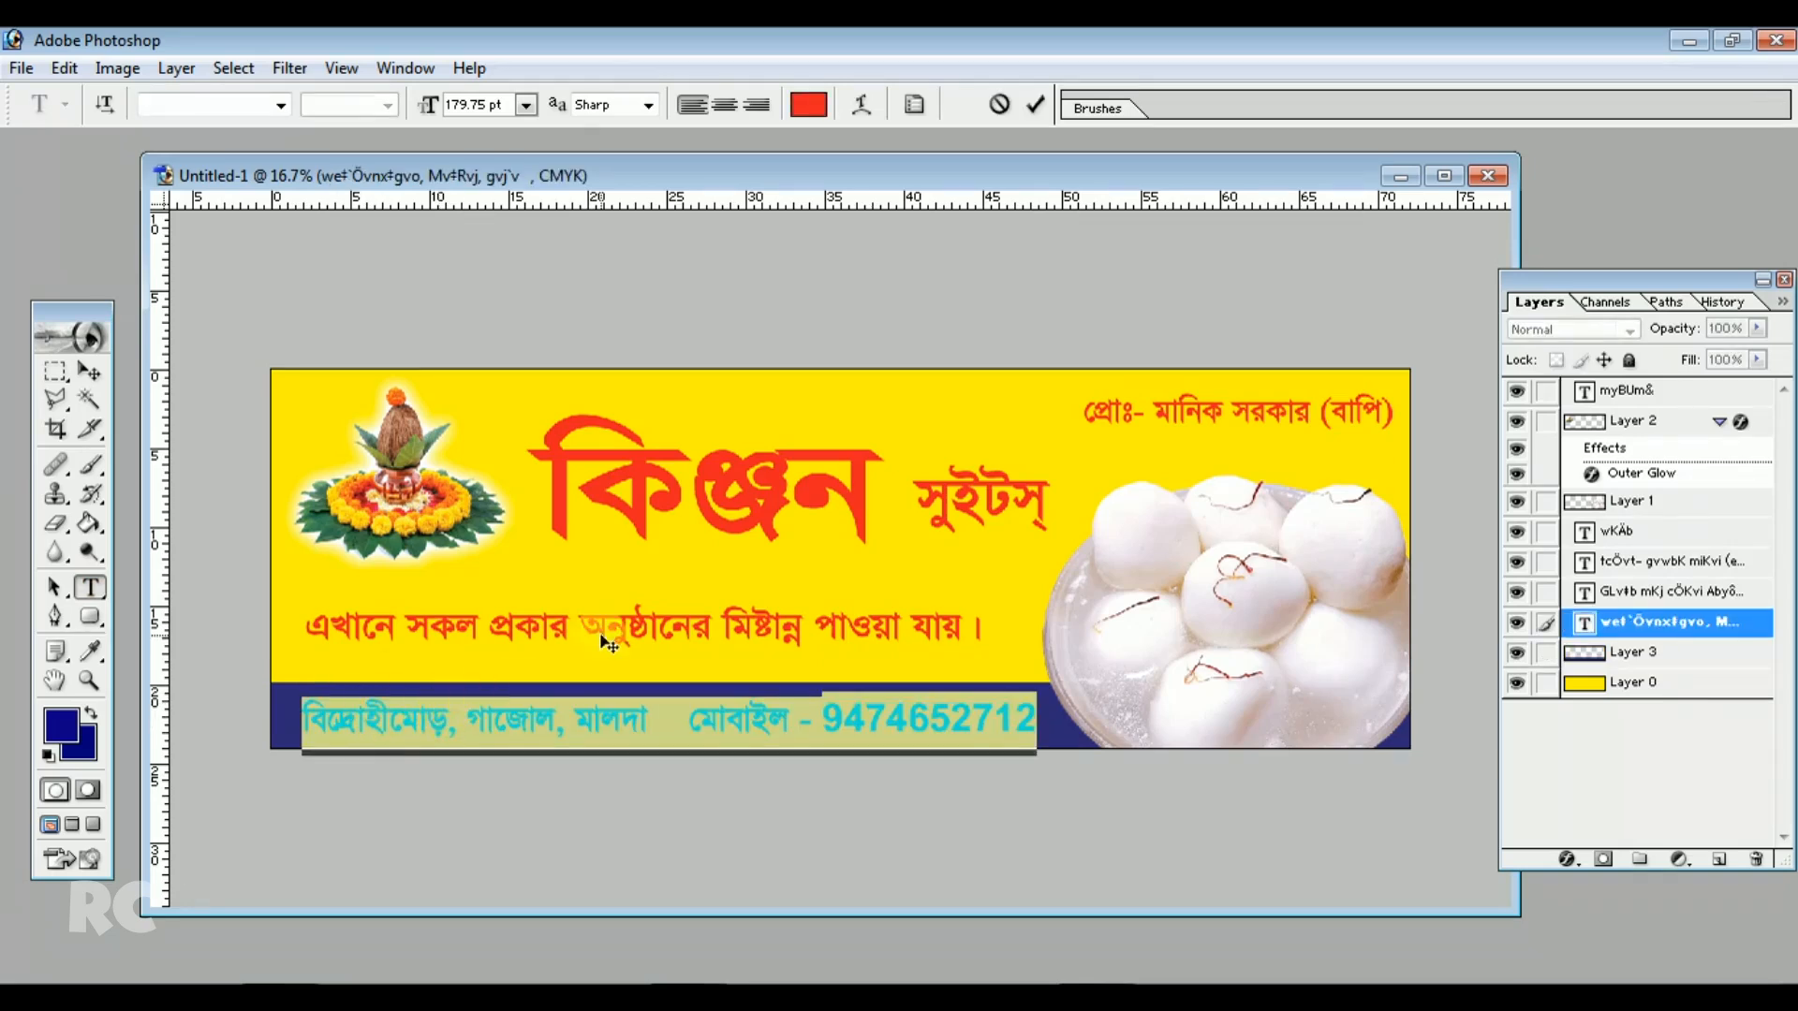
click(807, 109)
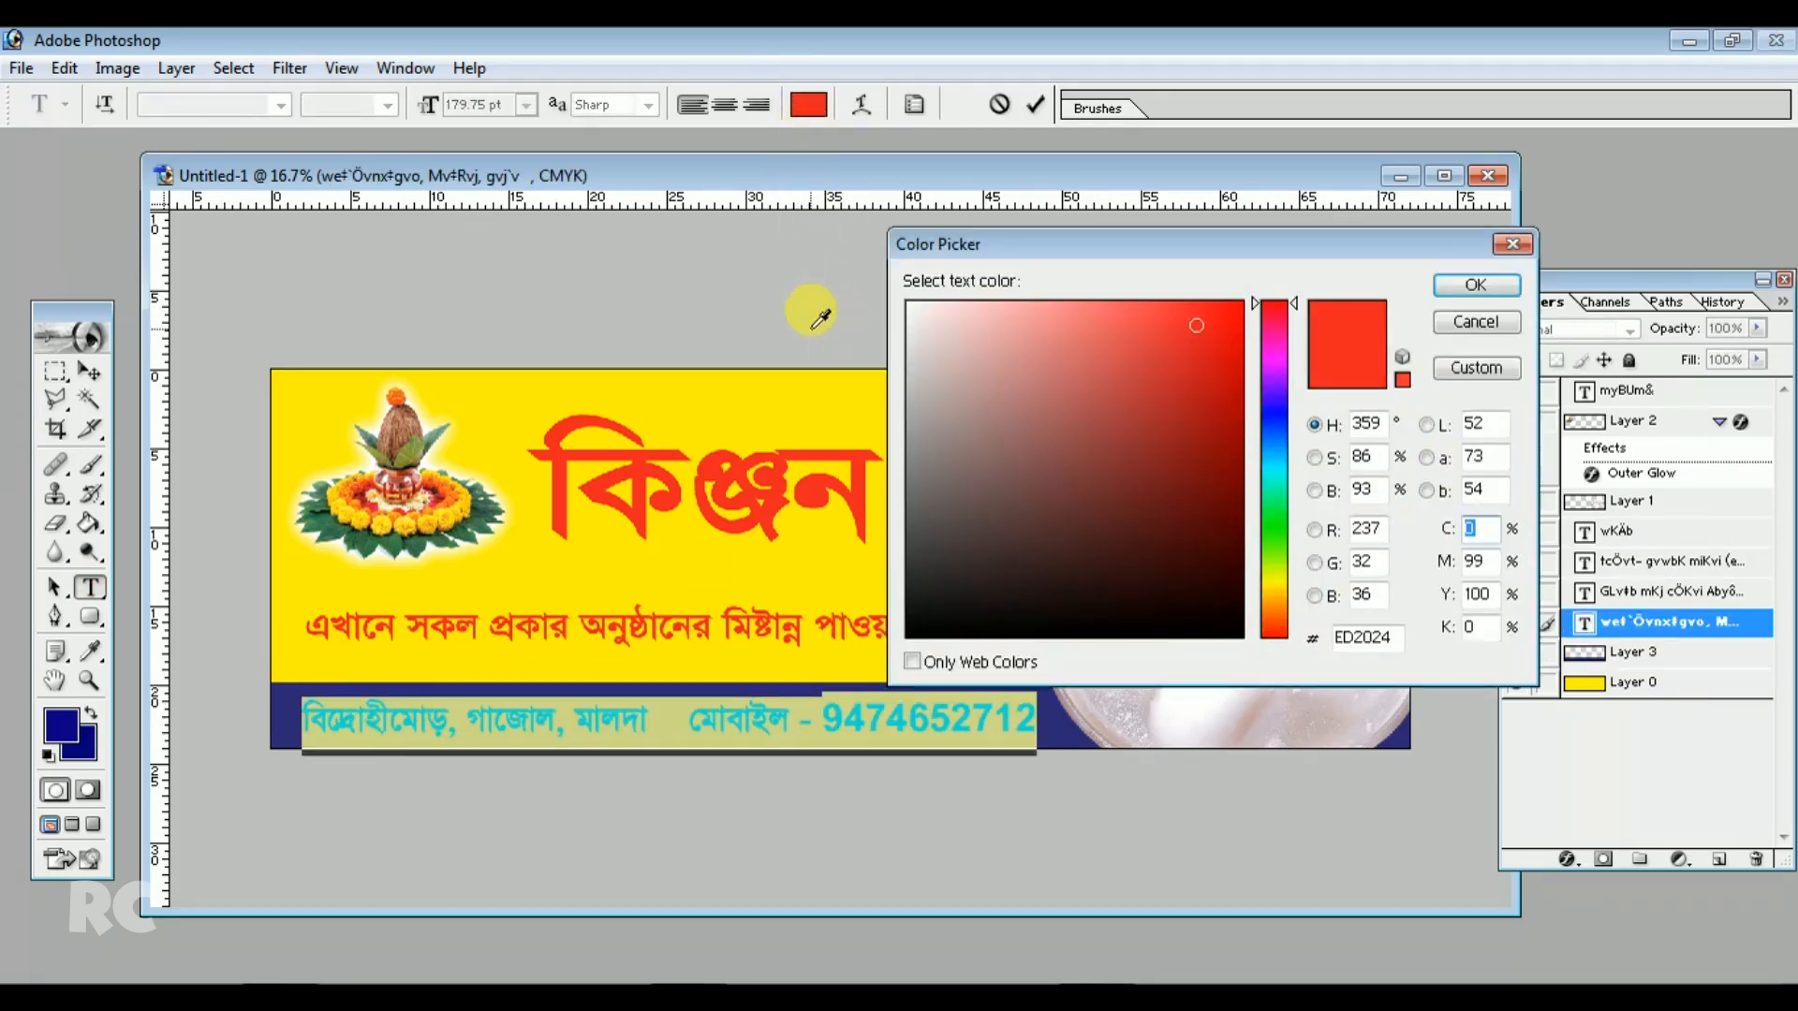
drag(934, 413, 794, 155)
click(1476, 285)
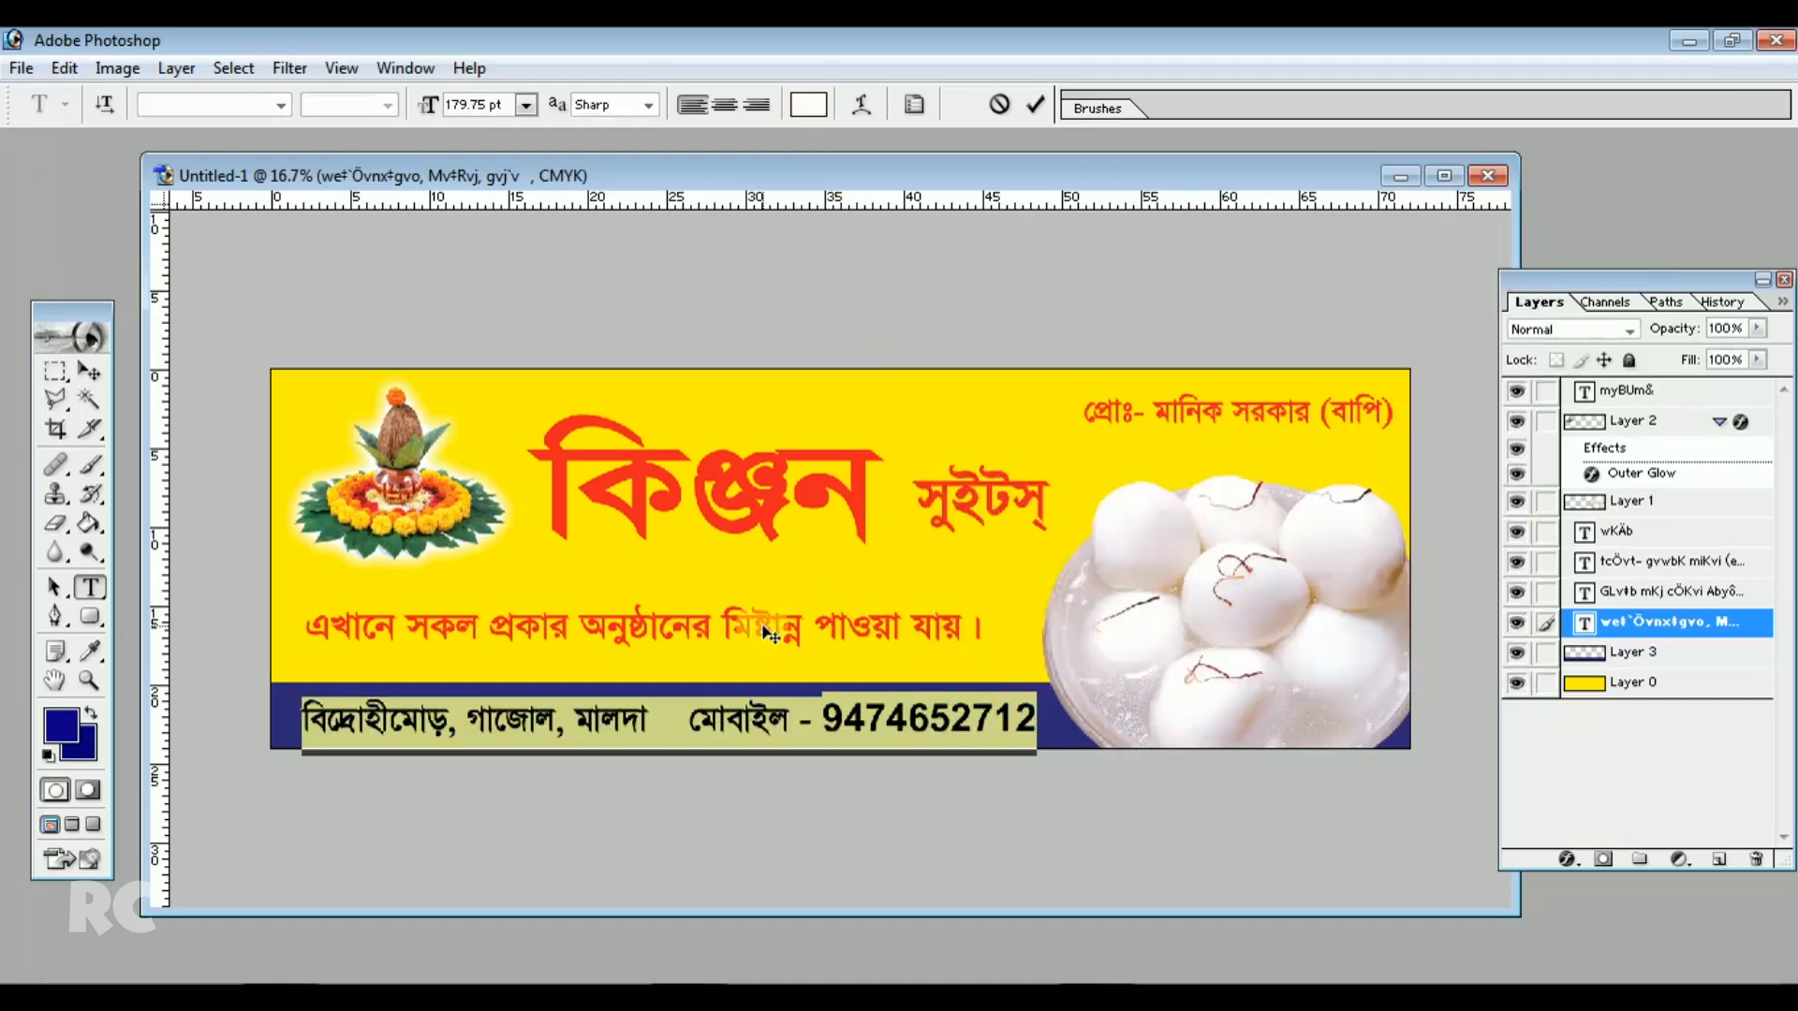
click(610, 704)
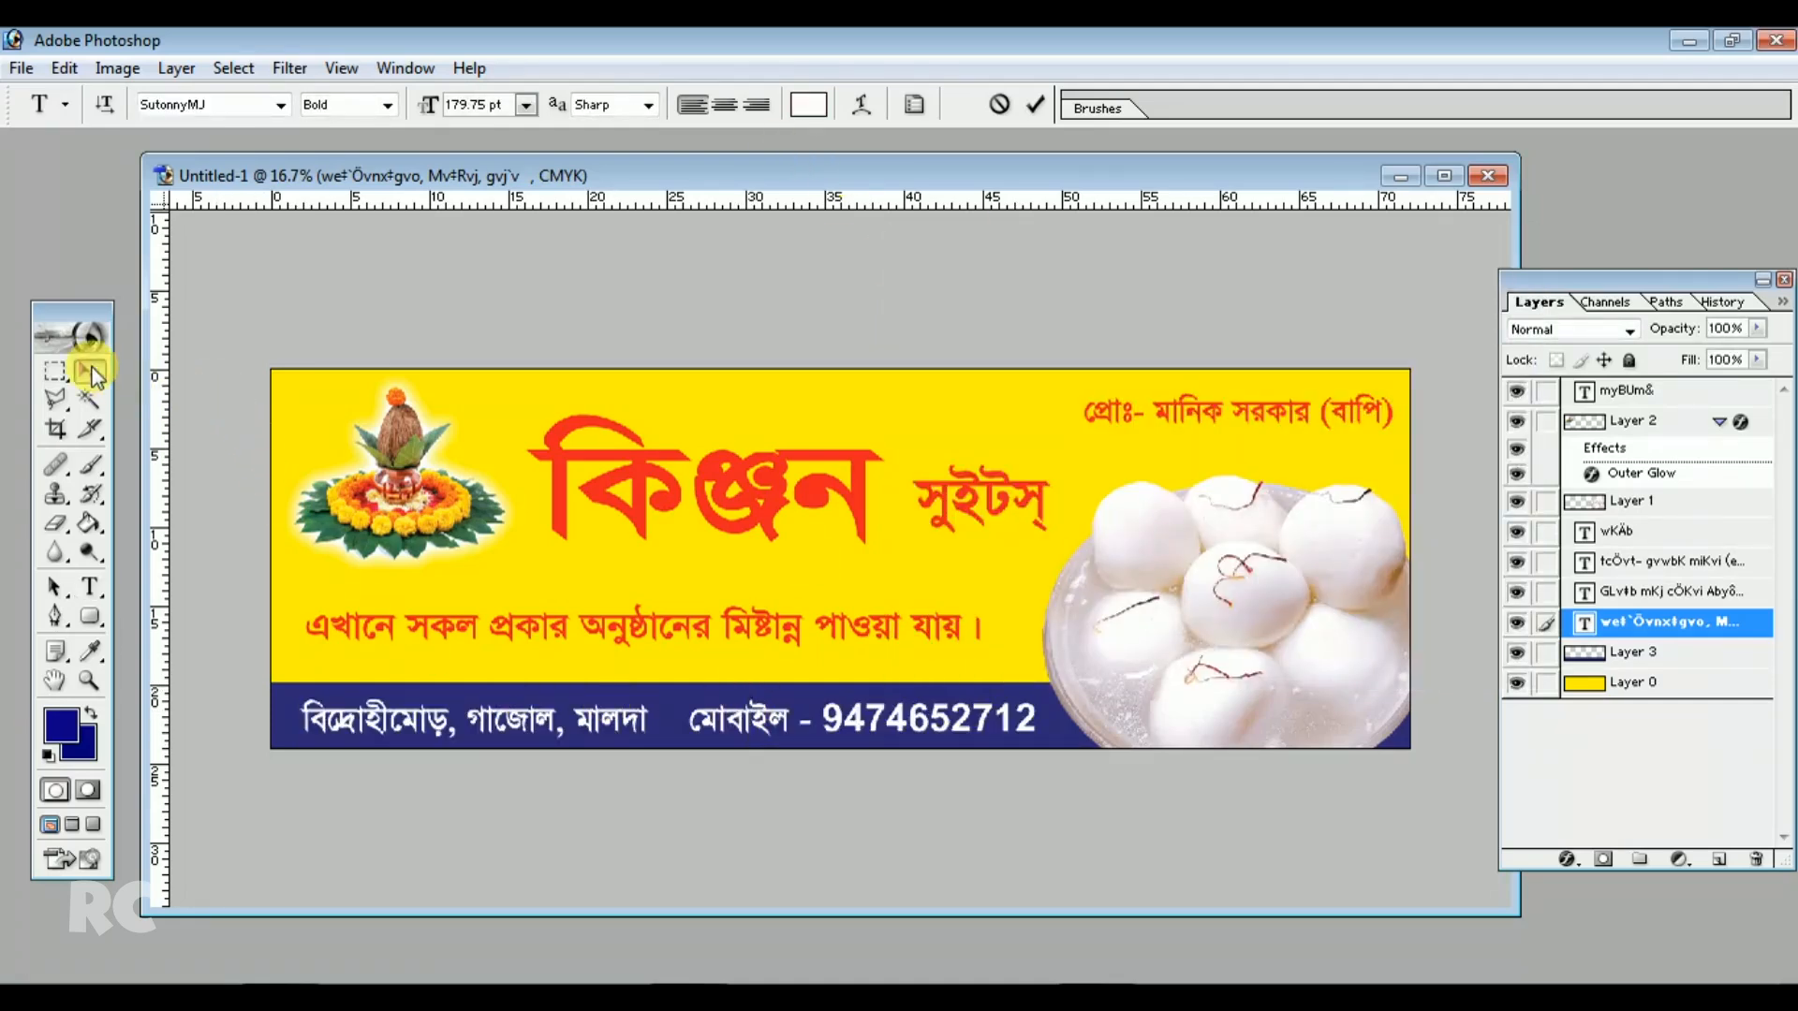
click(89, 372)
Add a drop shadow to the address line with spread 12% and size 21 px
click(993, 717)
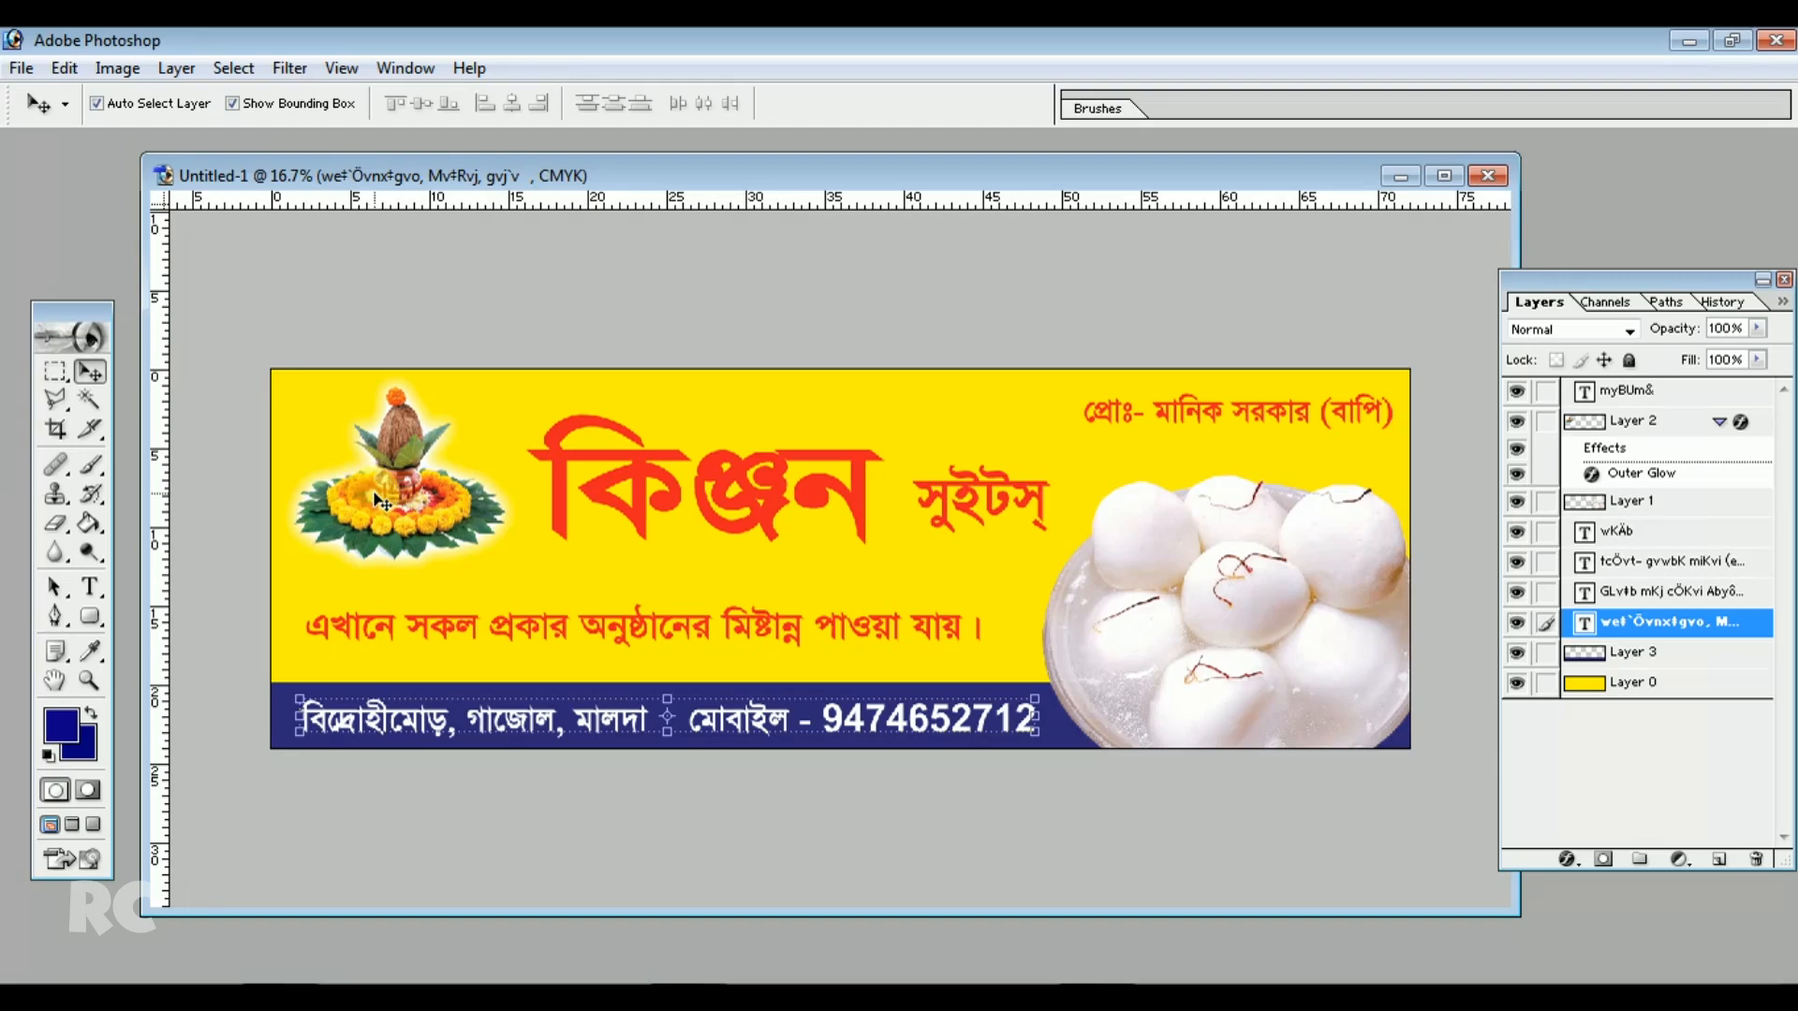
click(176, 68)
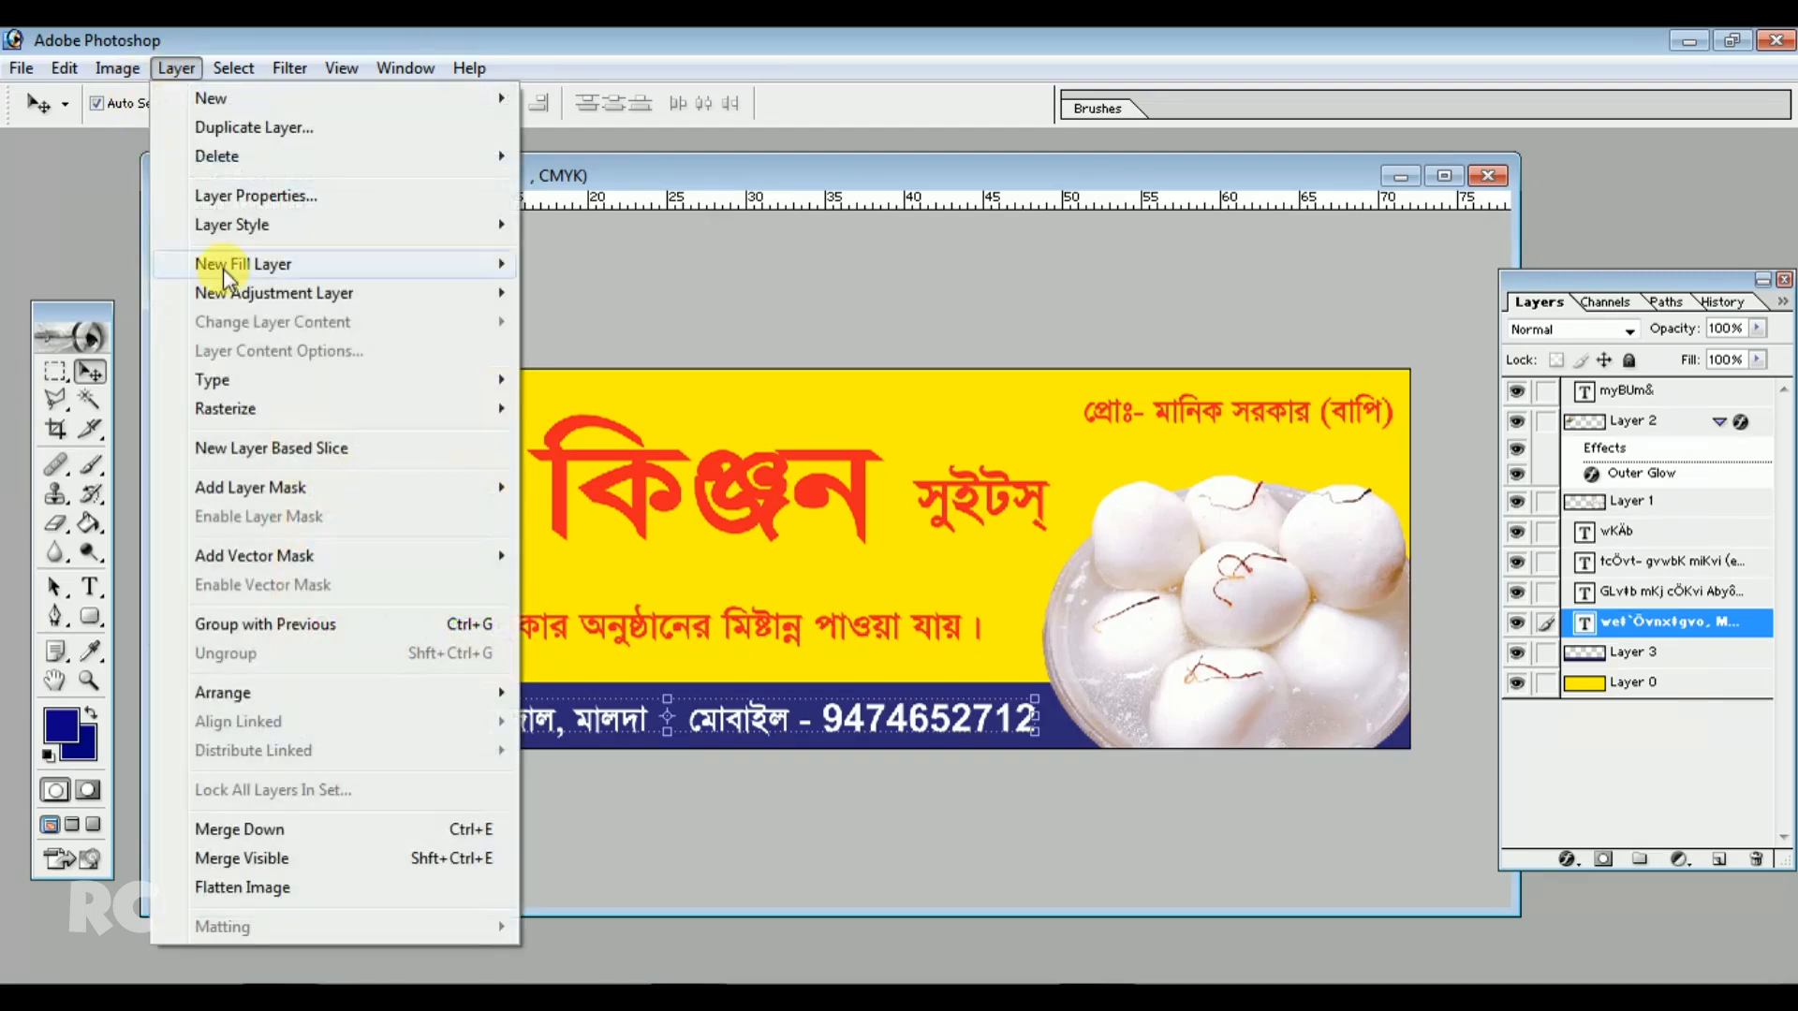
mouse_move(249, 227)
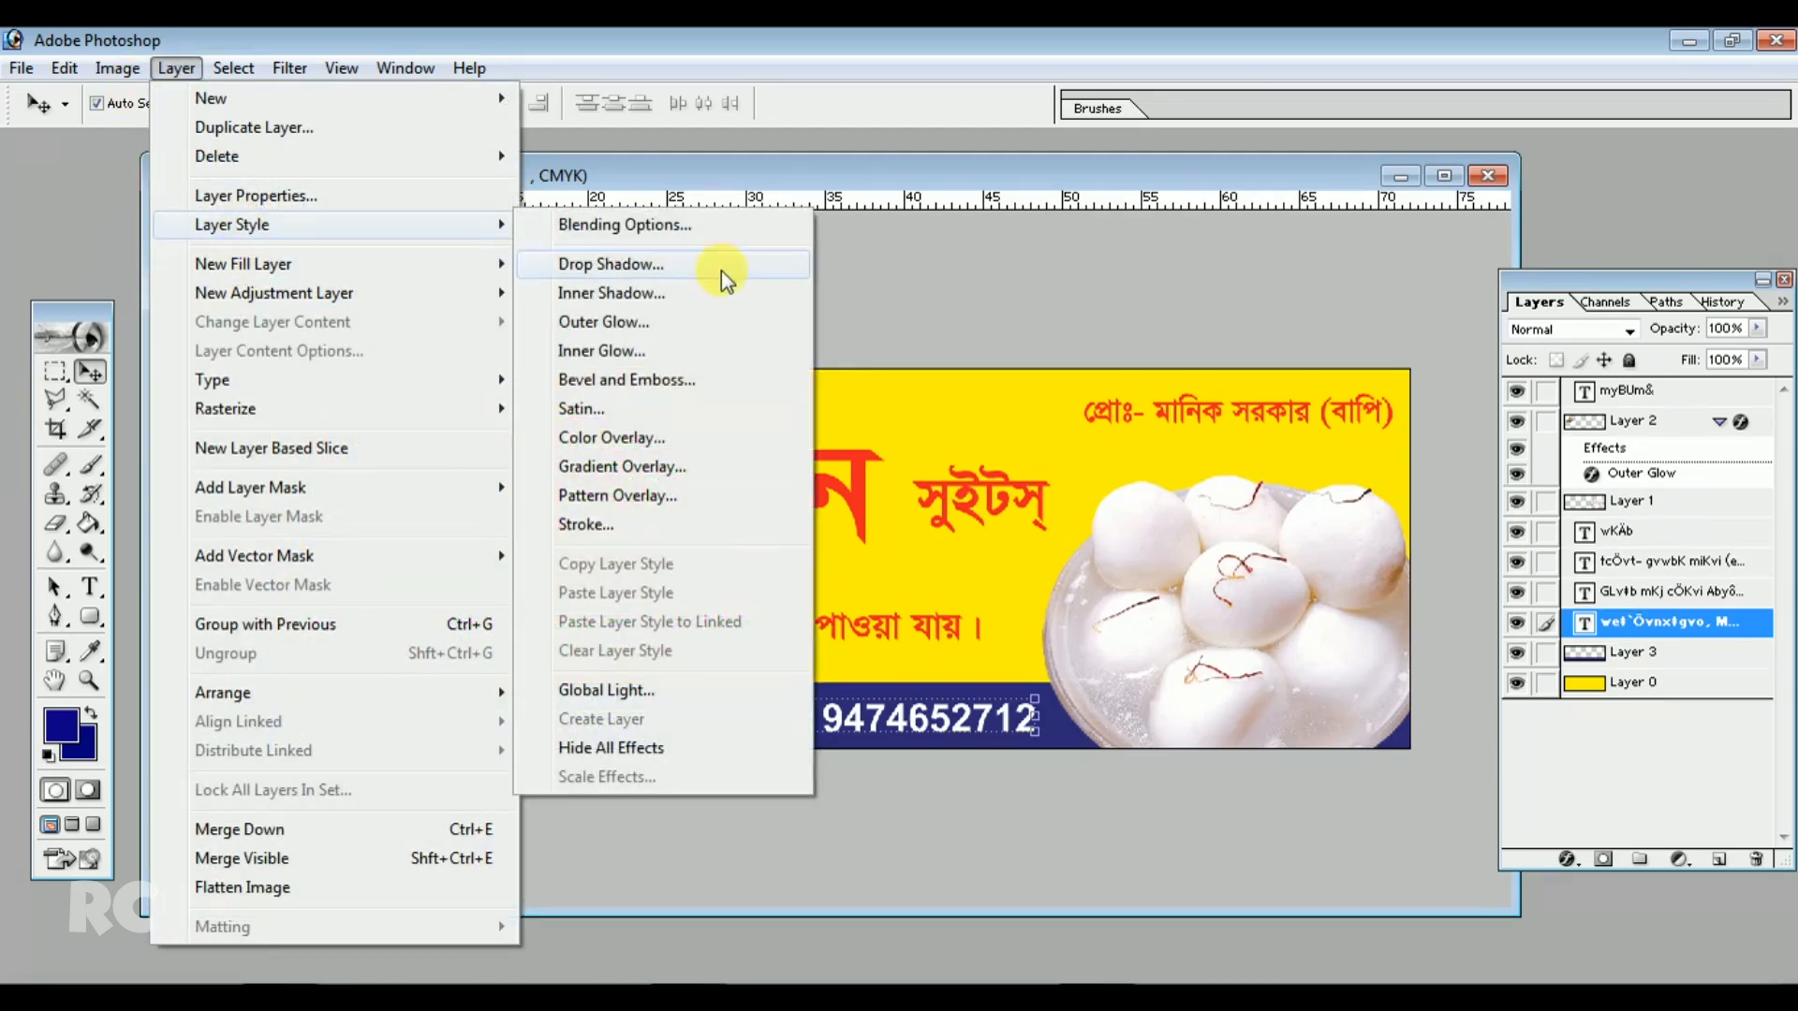
click(633, 264)
drag(858, 431, 1235, 291)
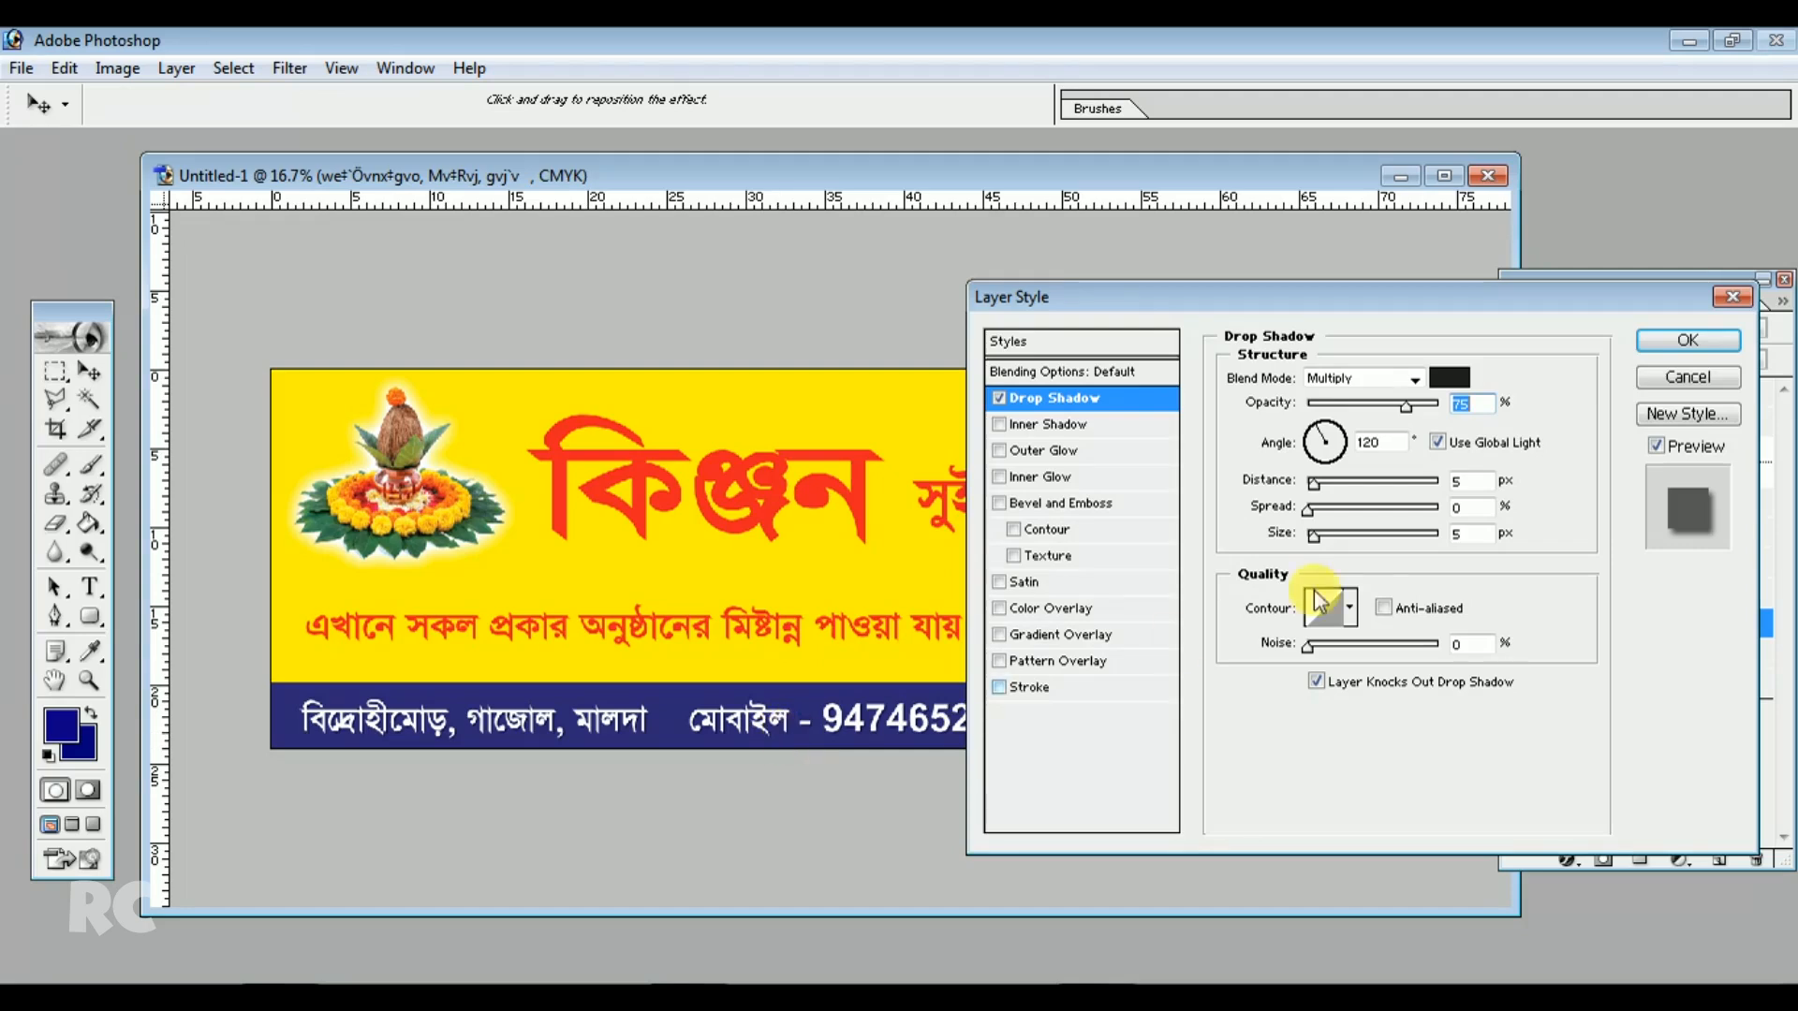
drag(1314, 511, 1323, 537)
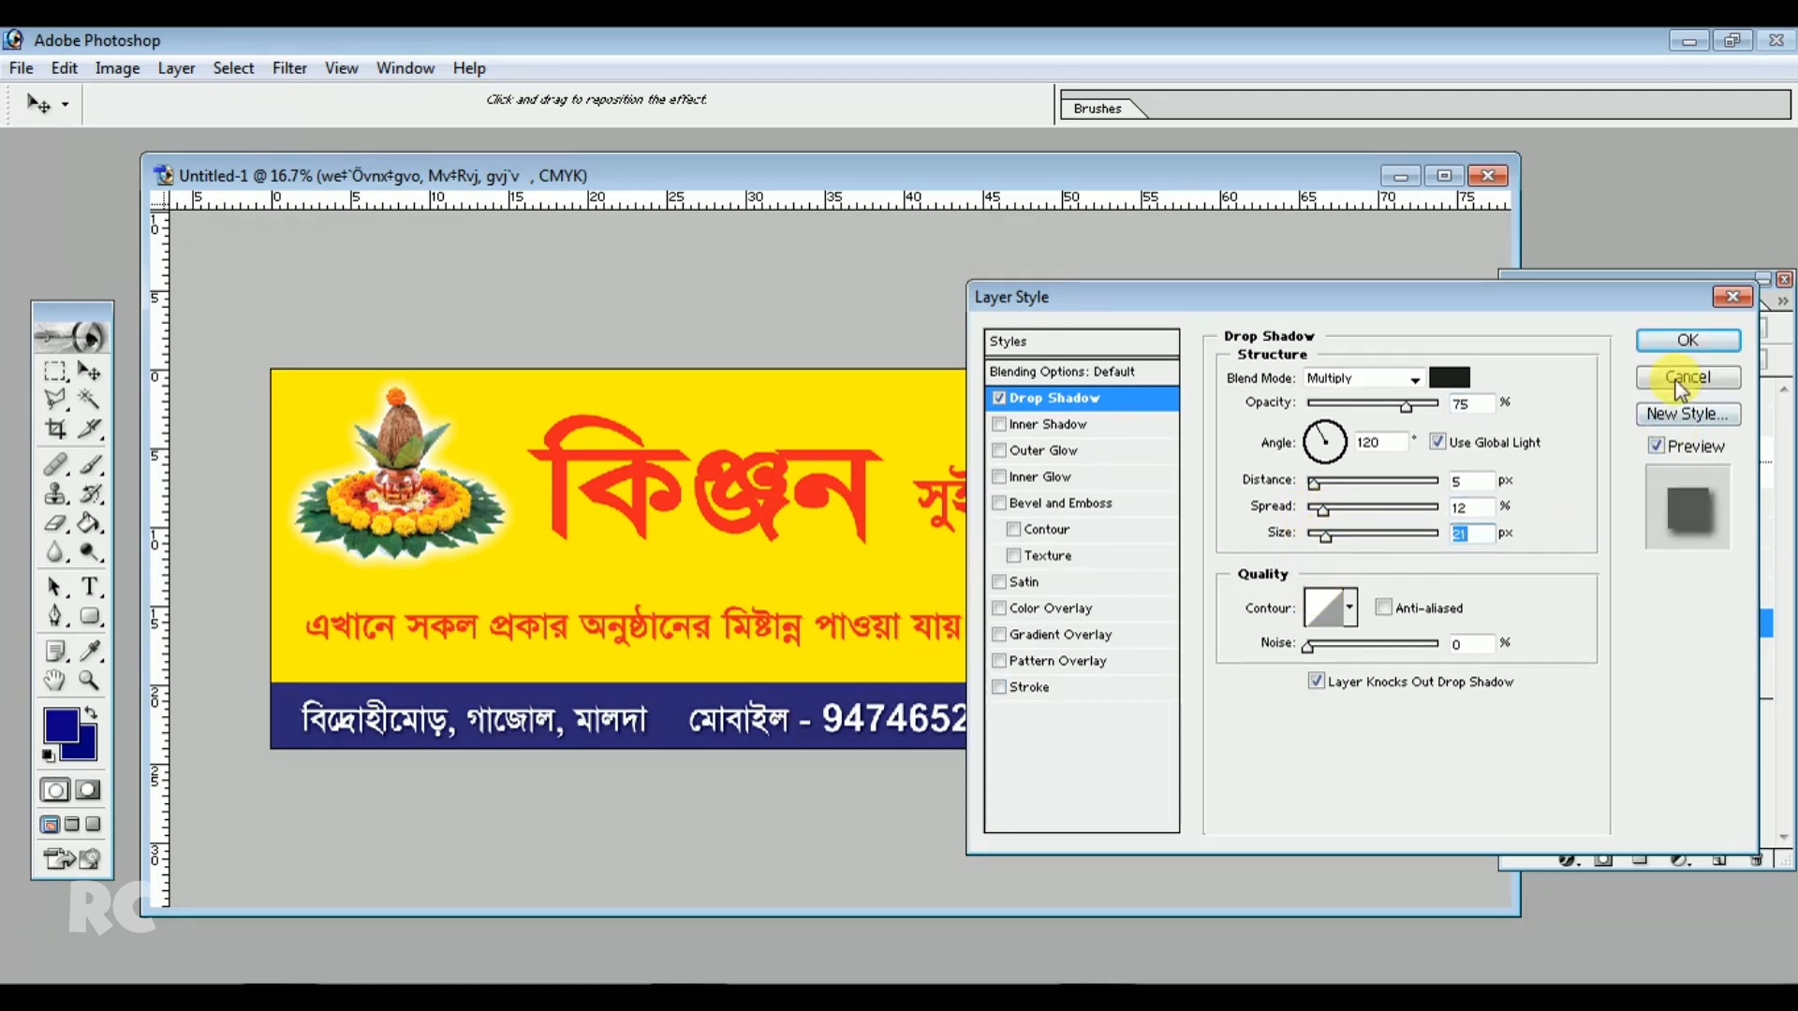
click(1685, 343)
Scale the blue strip's height to 94% and apply the transformation
click(989, 674)
click(987, 693)
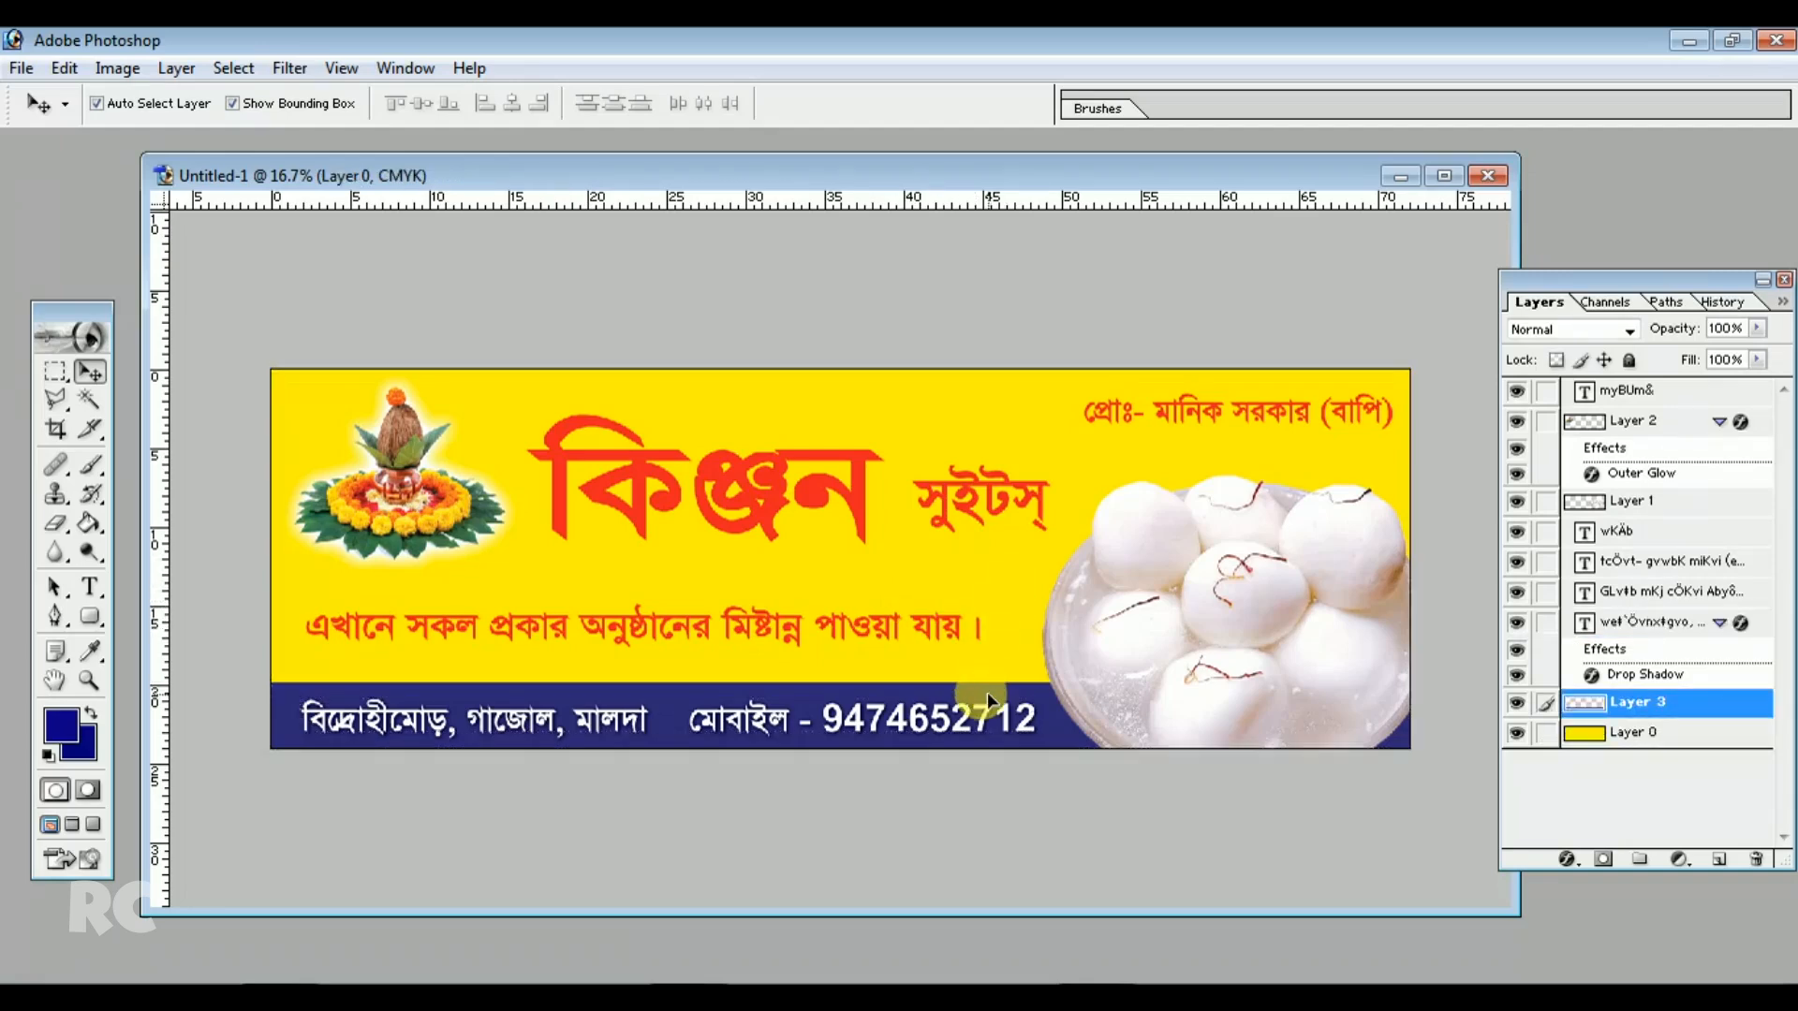
drag(841, 683, 841, 686)
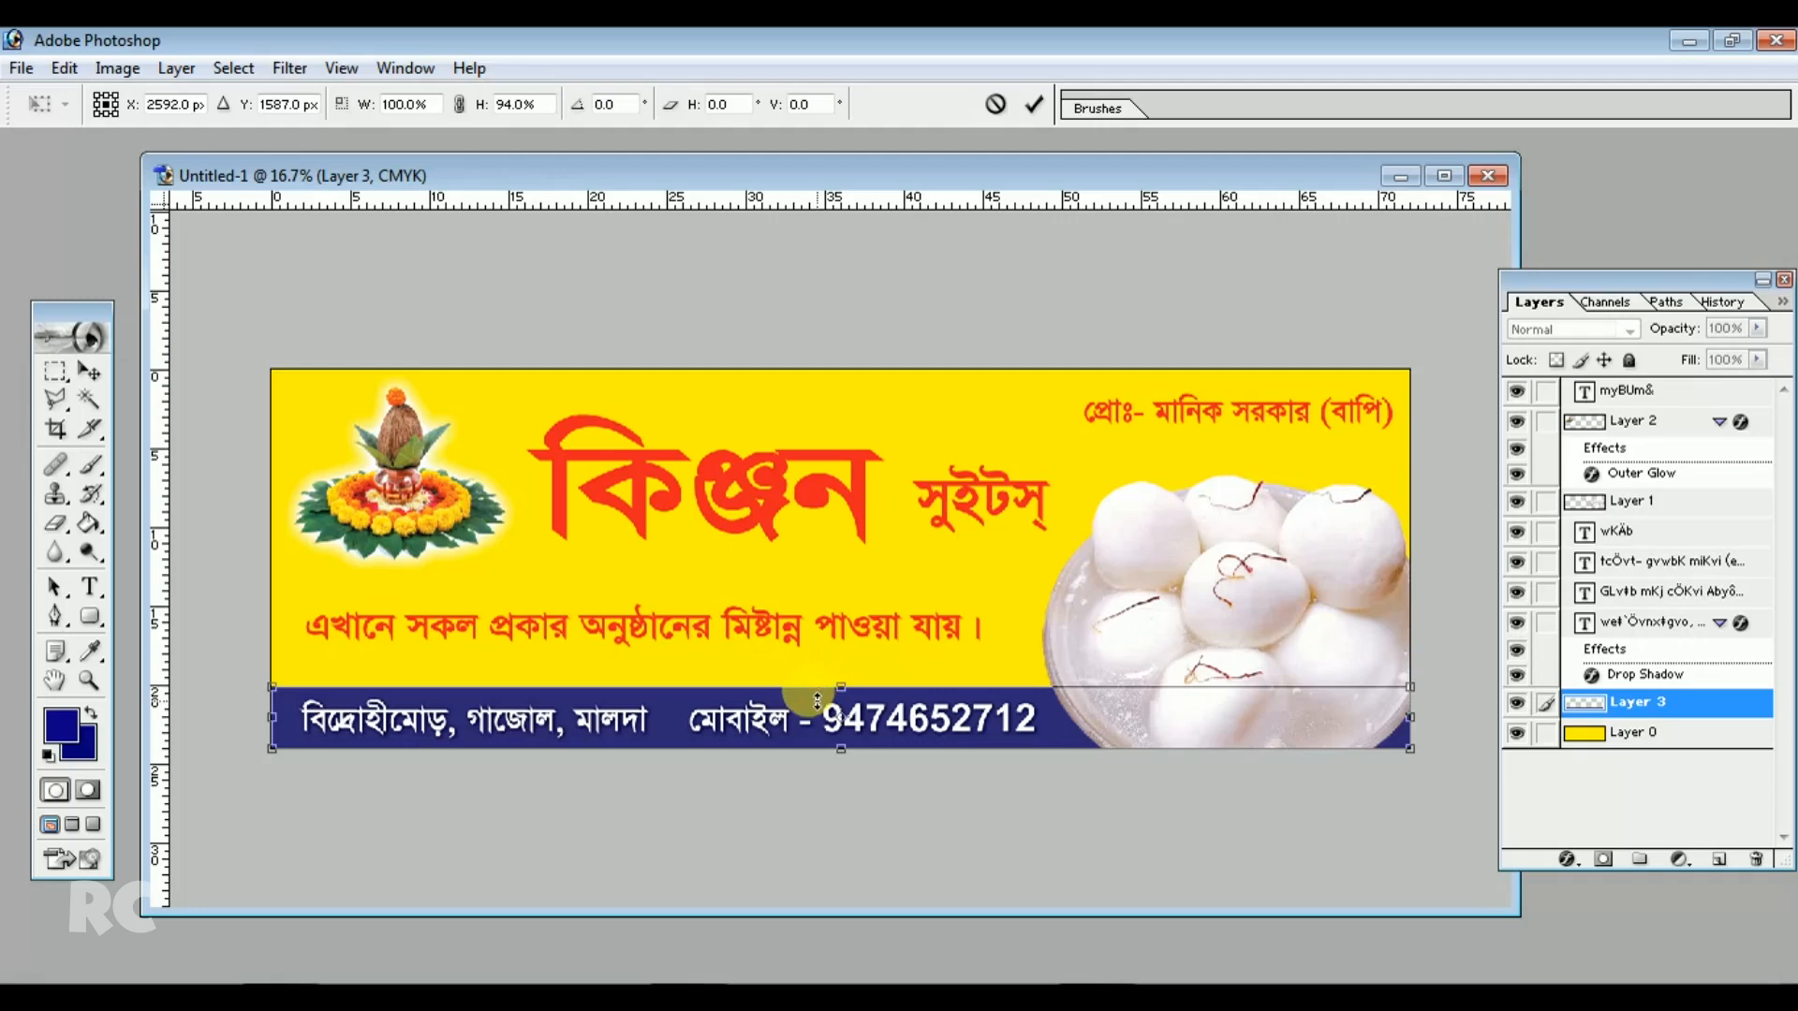
key(Return)
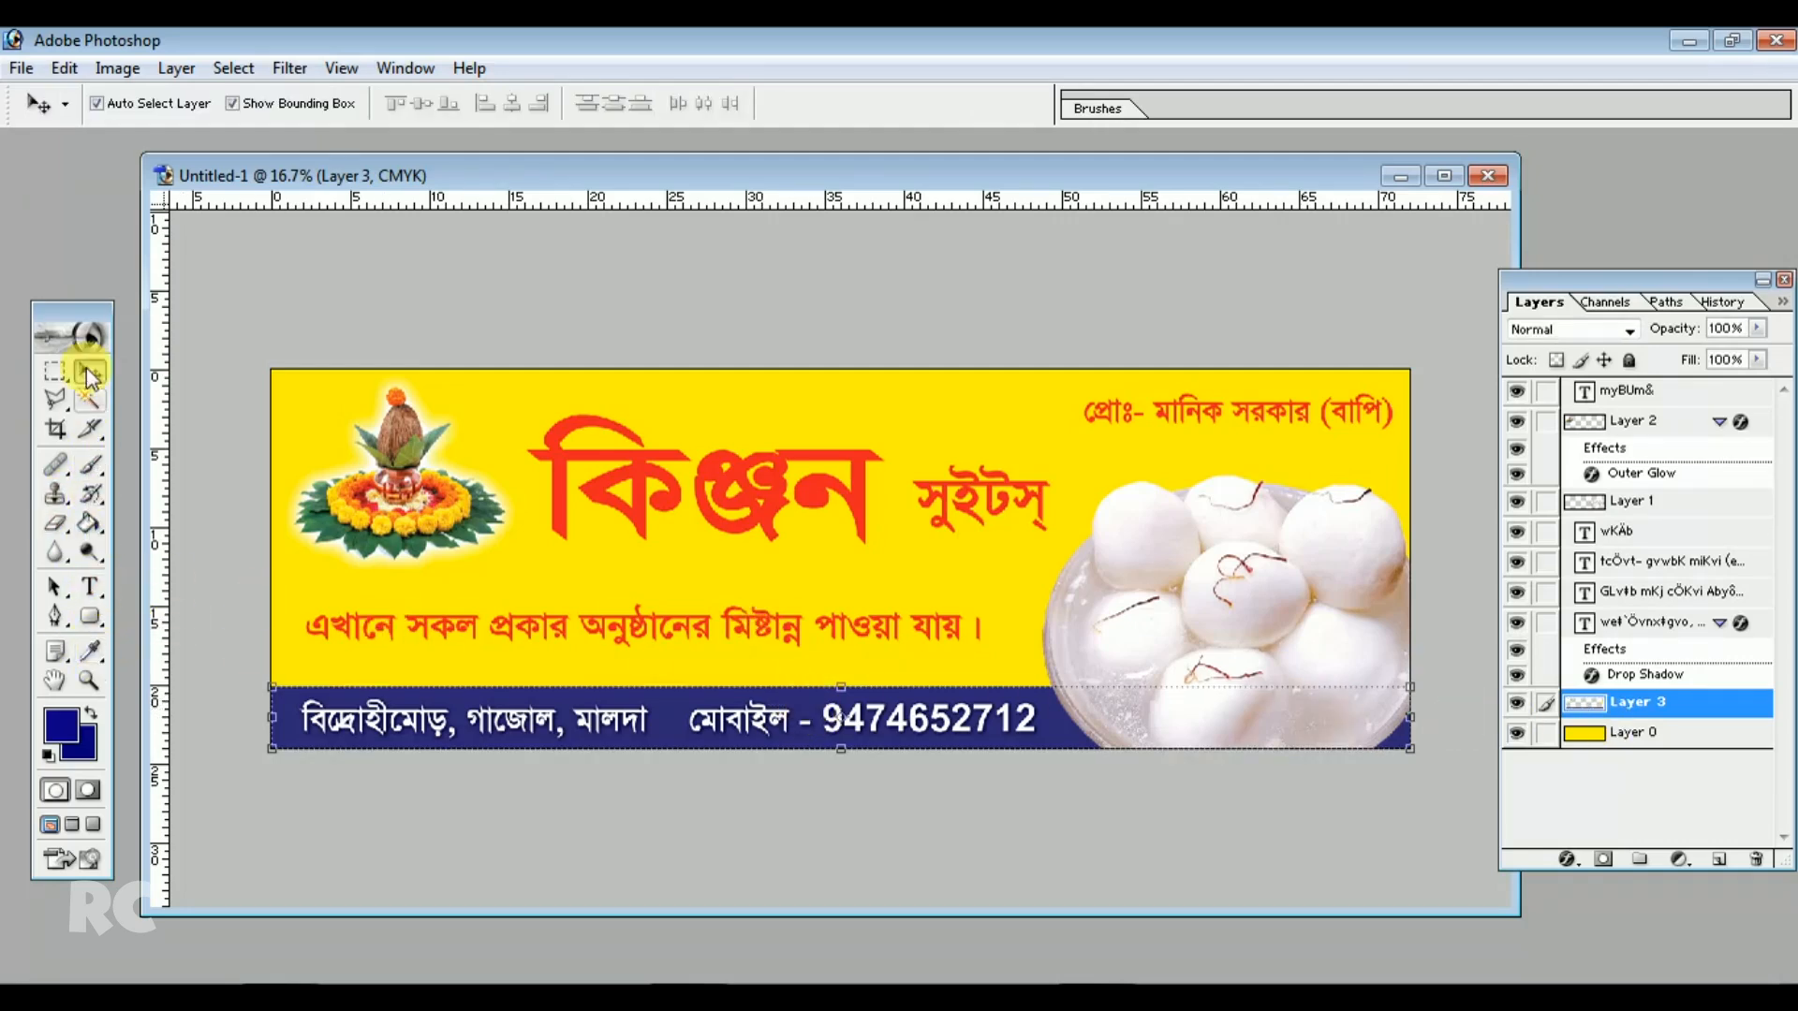
Add a white outside stroke to the blue strip layer and increase the stroke size
click(176, 68)
mouse_move(249, 224)
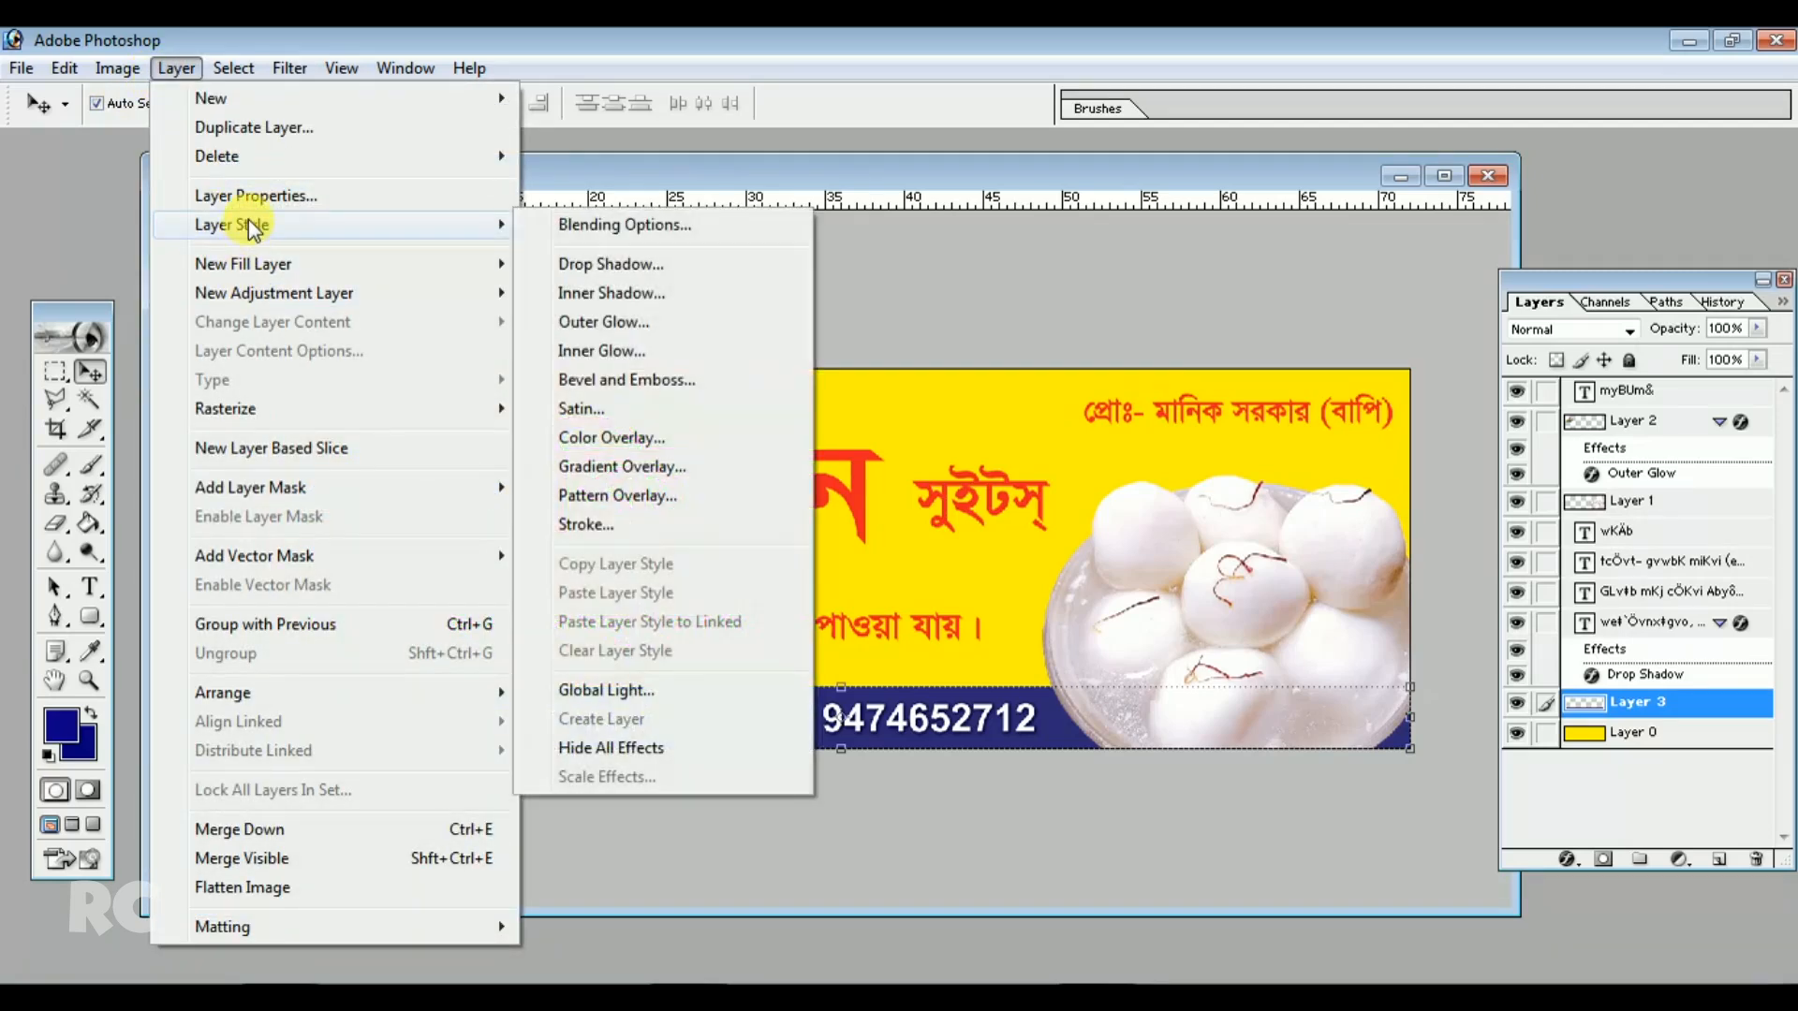
click(585, 525)
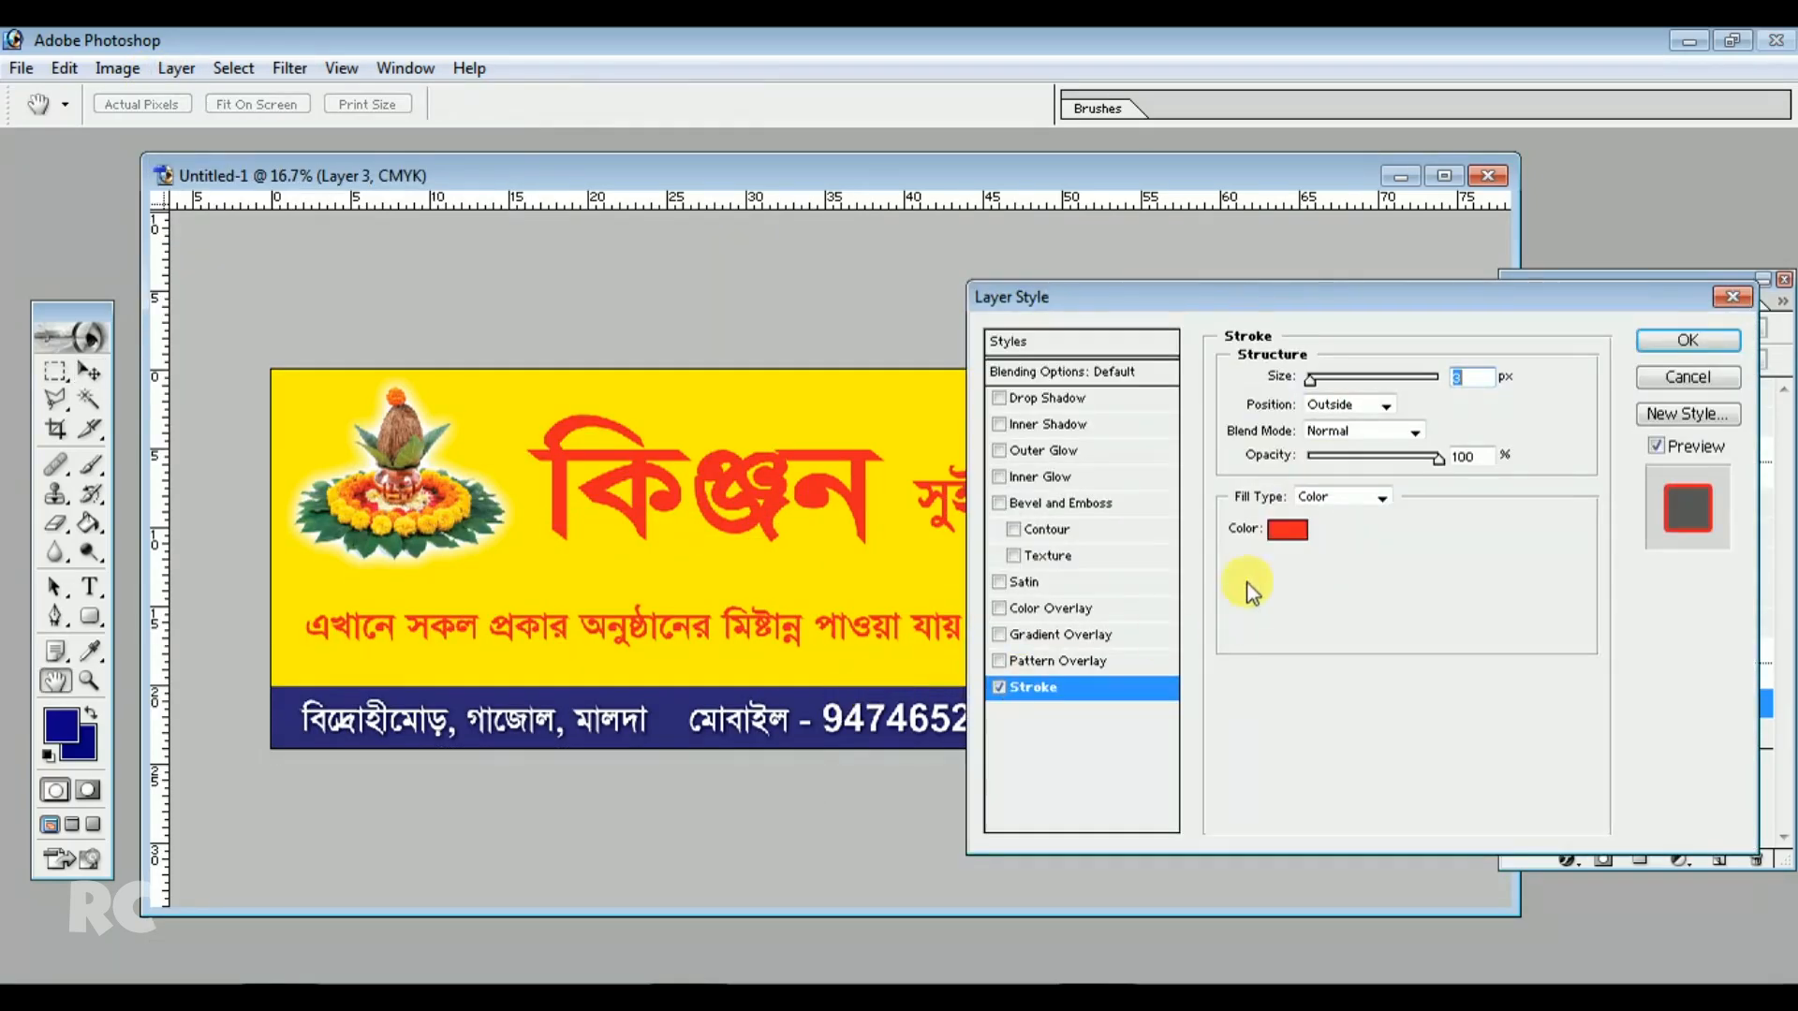
click(1281, 530)
drag(997, 395, 785, 47)
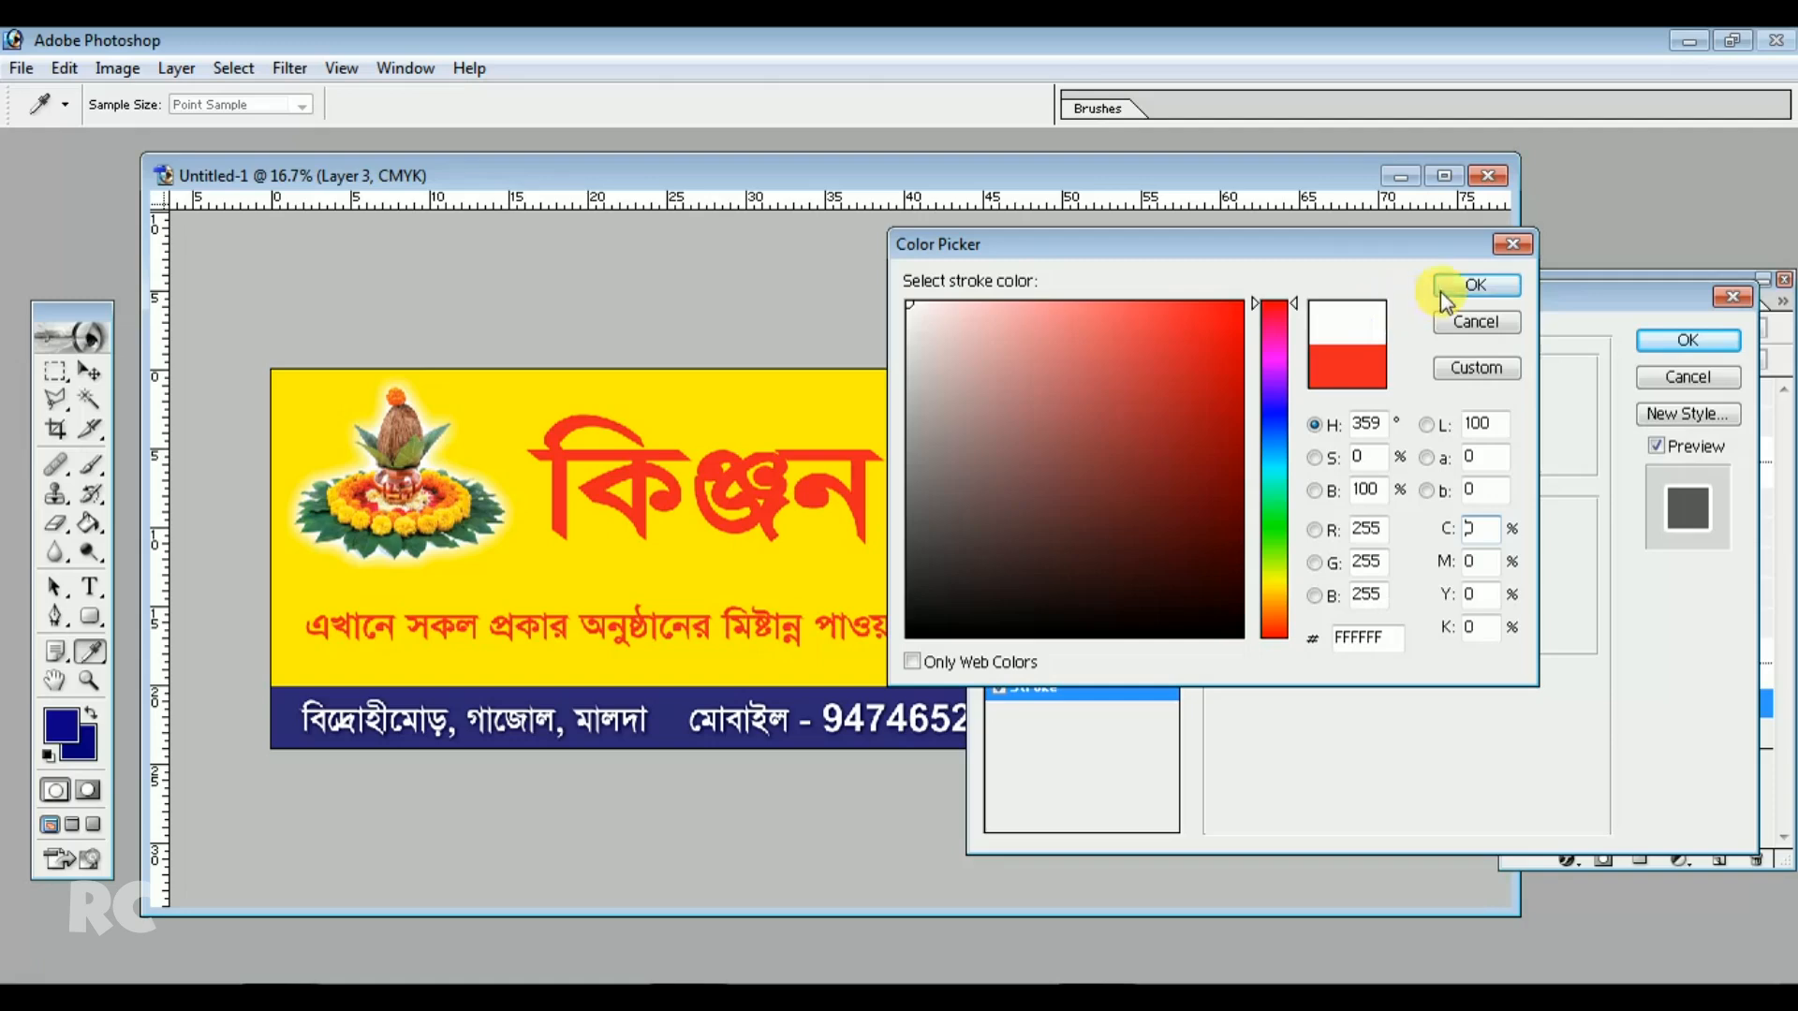
click(1470, 287)
key(Up)
key(Up)
key(Up)
key(Up)
key(Up)
key(Up)
key(Up)
key(Up)
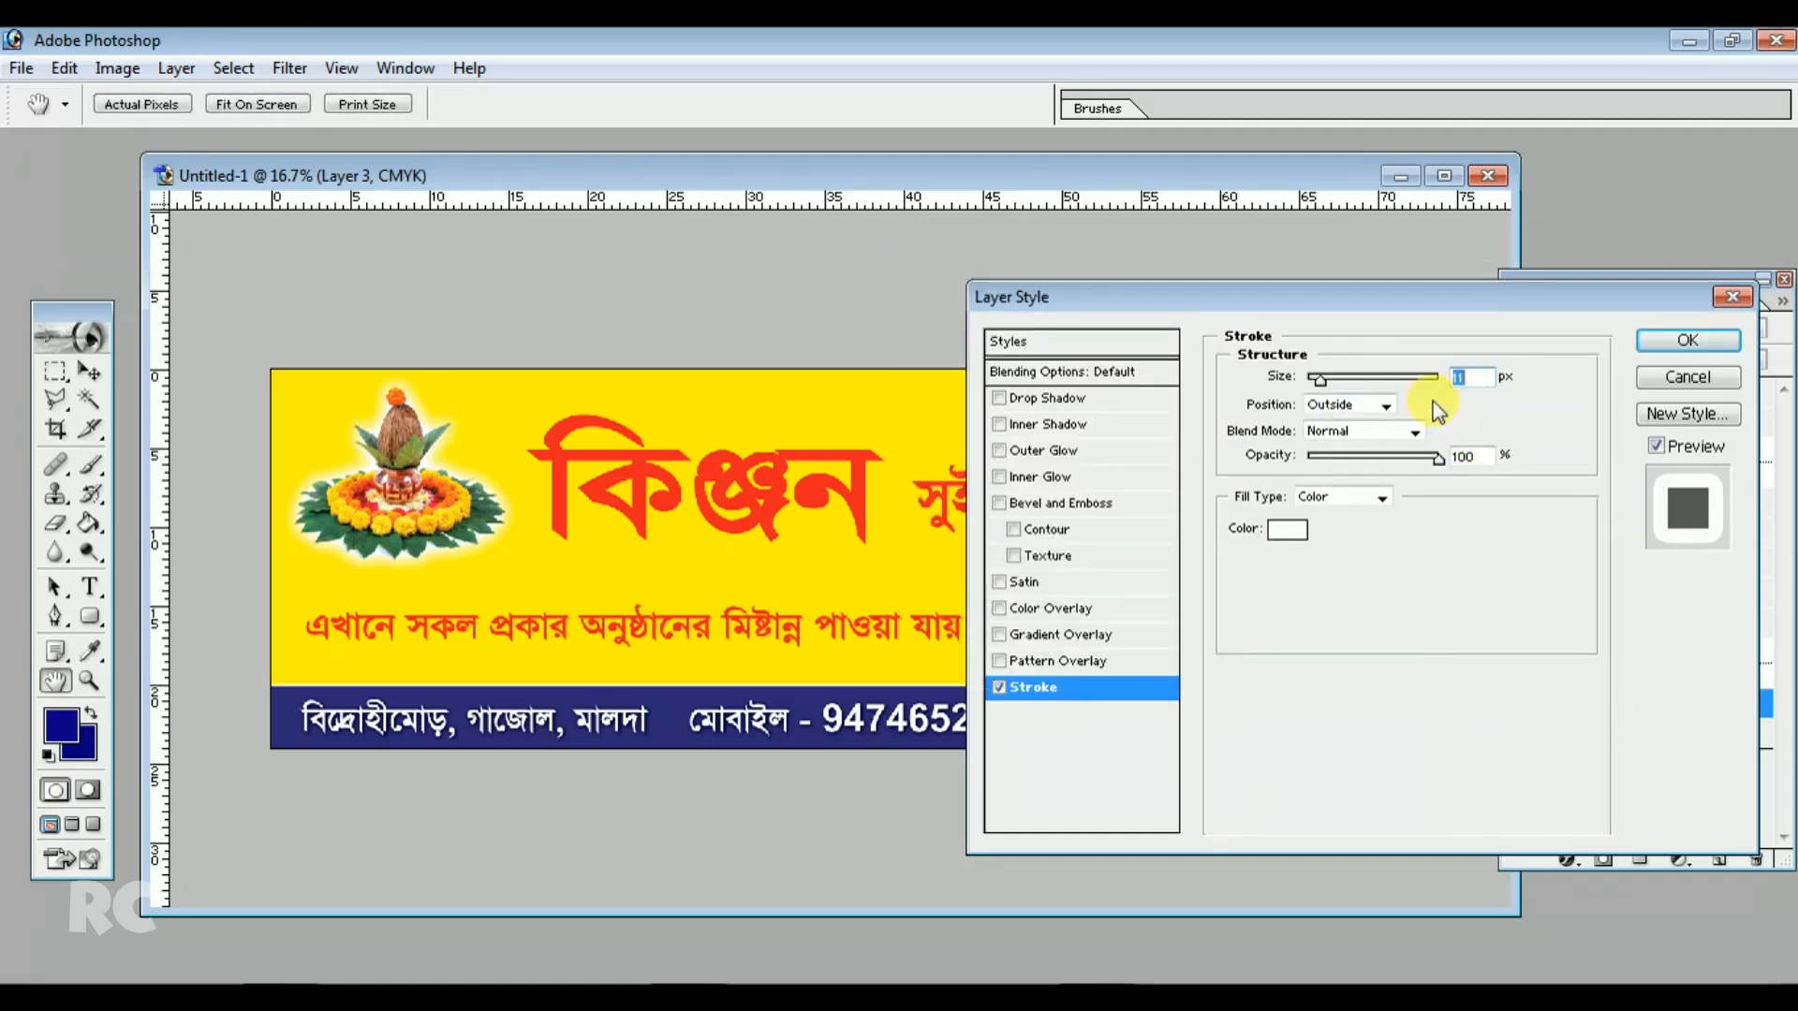
key(Up)
key(Up)
key(Up)
key(Up)
key(Up)
key(Up)
key(Up)
key(Up)
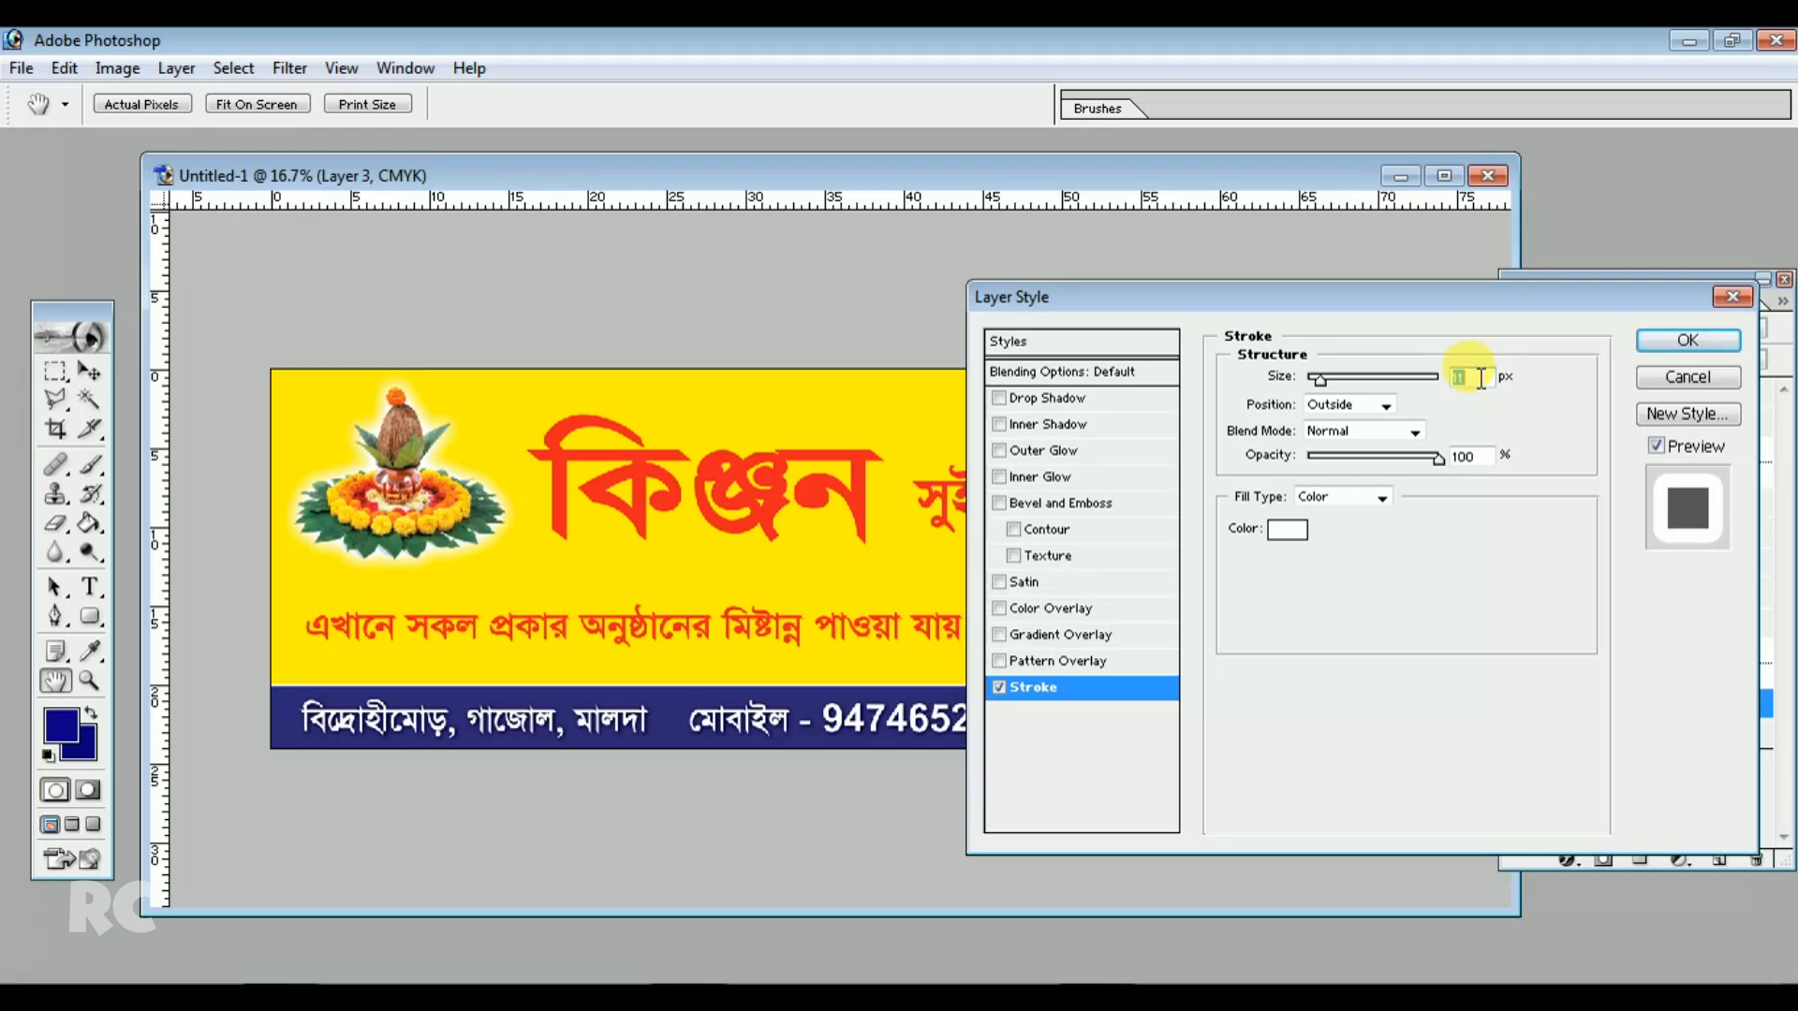
click(1687, 377)
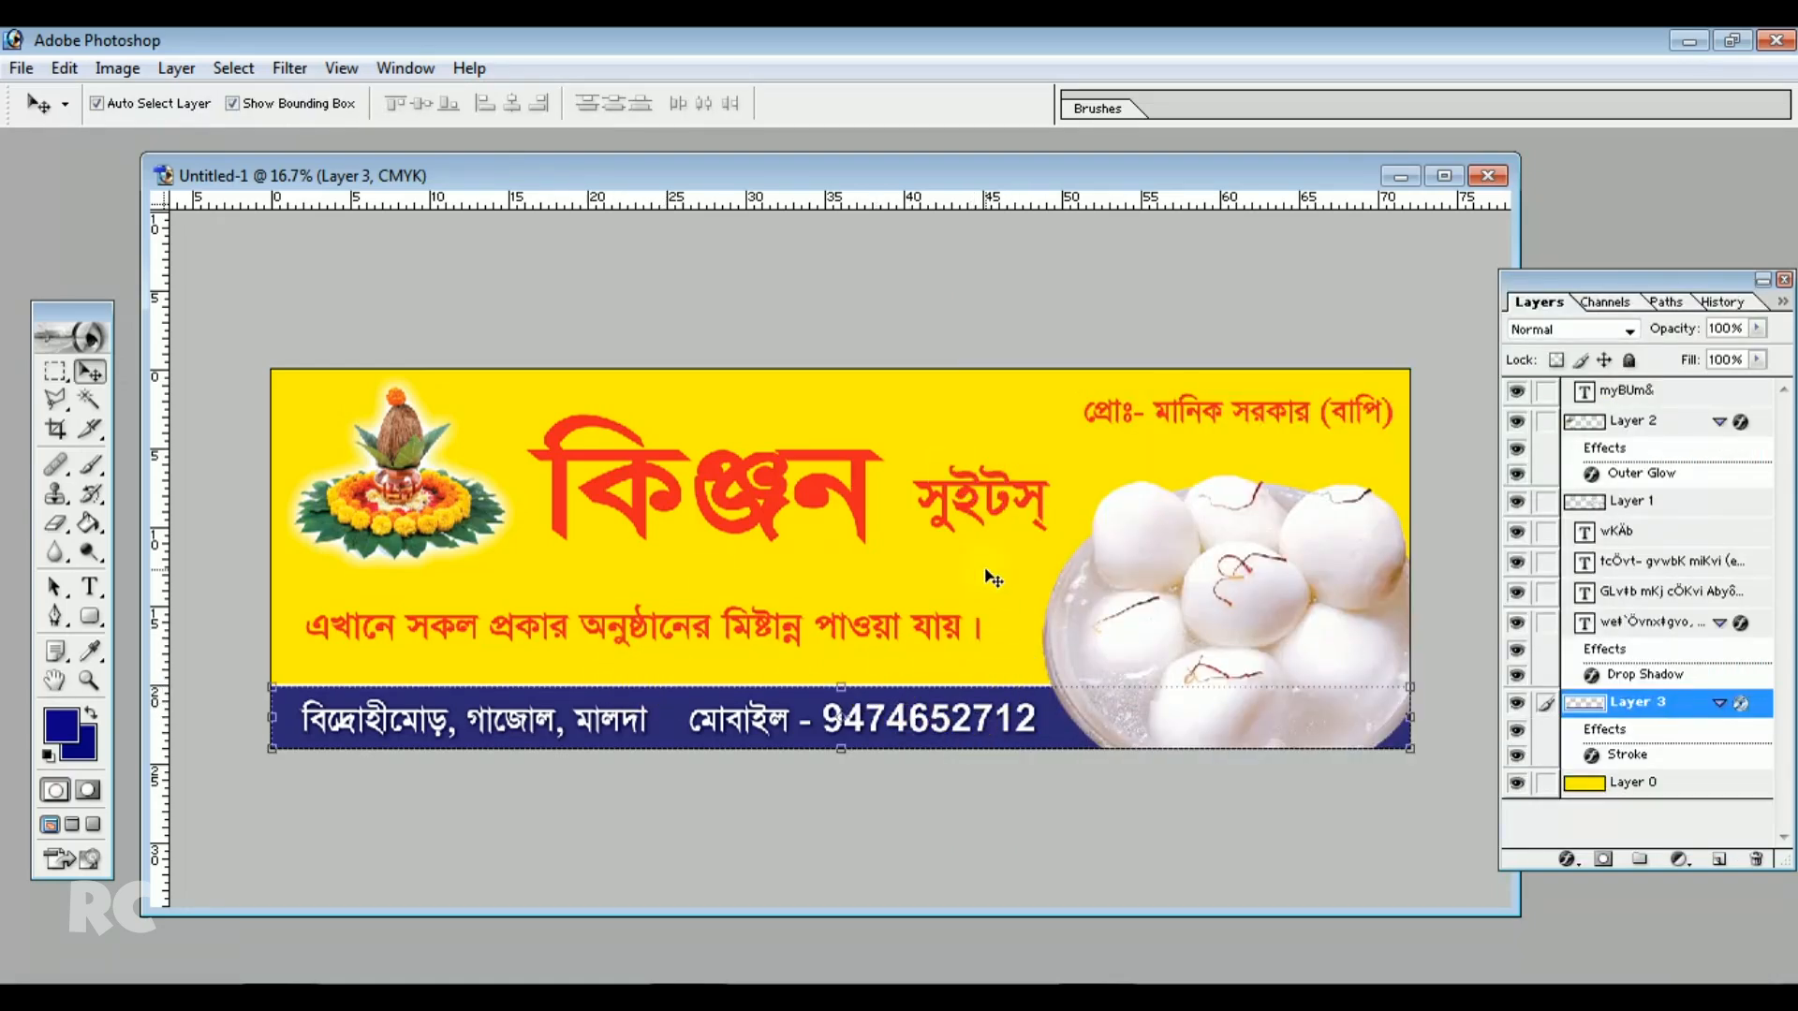
Move the tagline line slightly down toward the blue strip
click(797, 621)
click(770, 627)
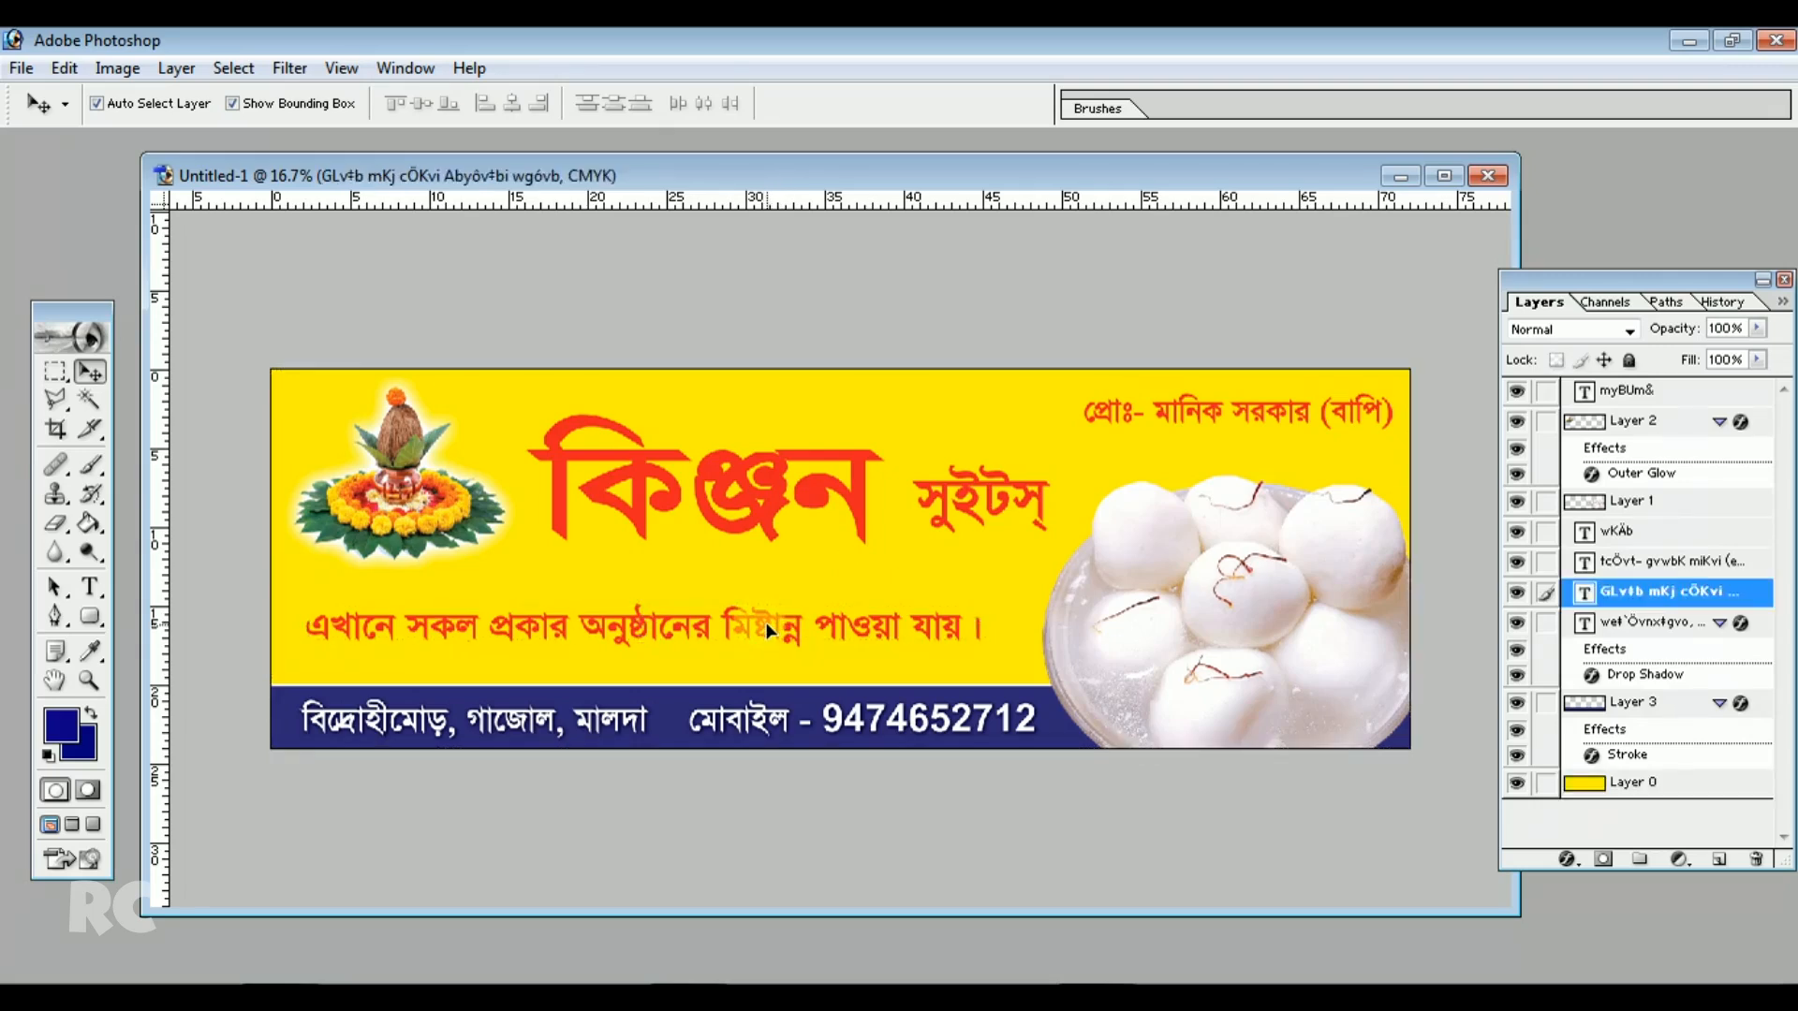
drag(778, 632, 789, 646)
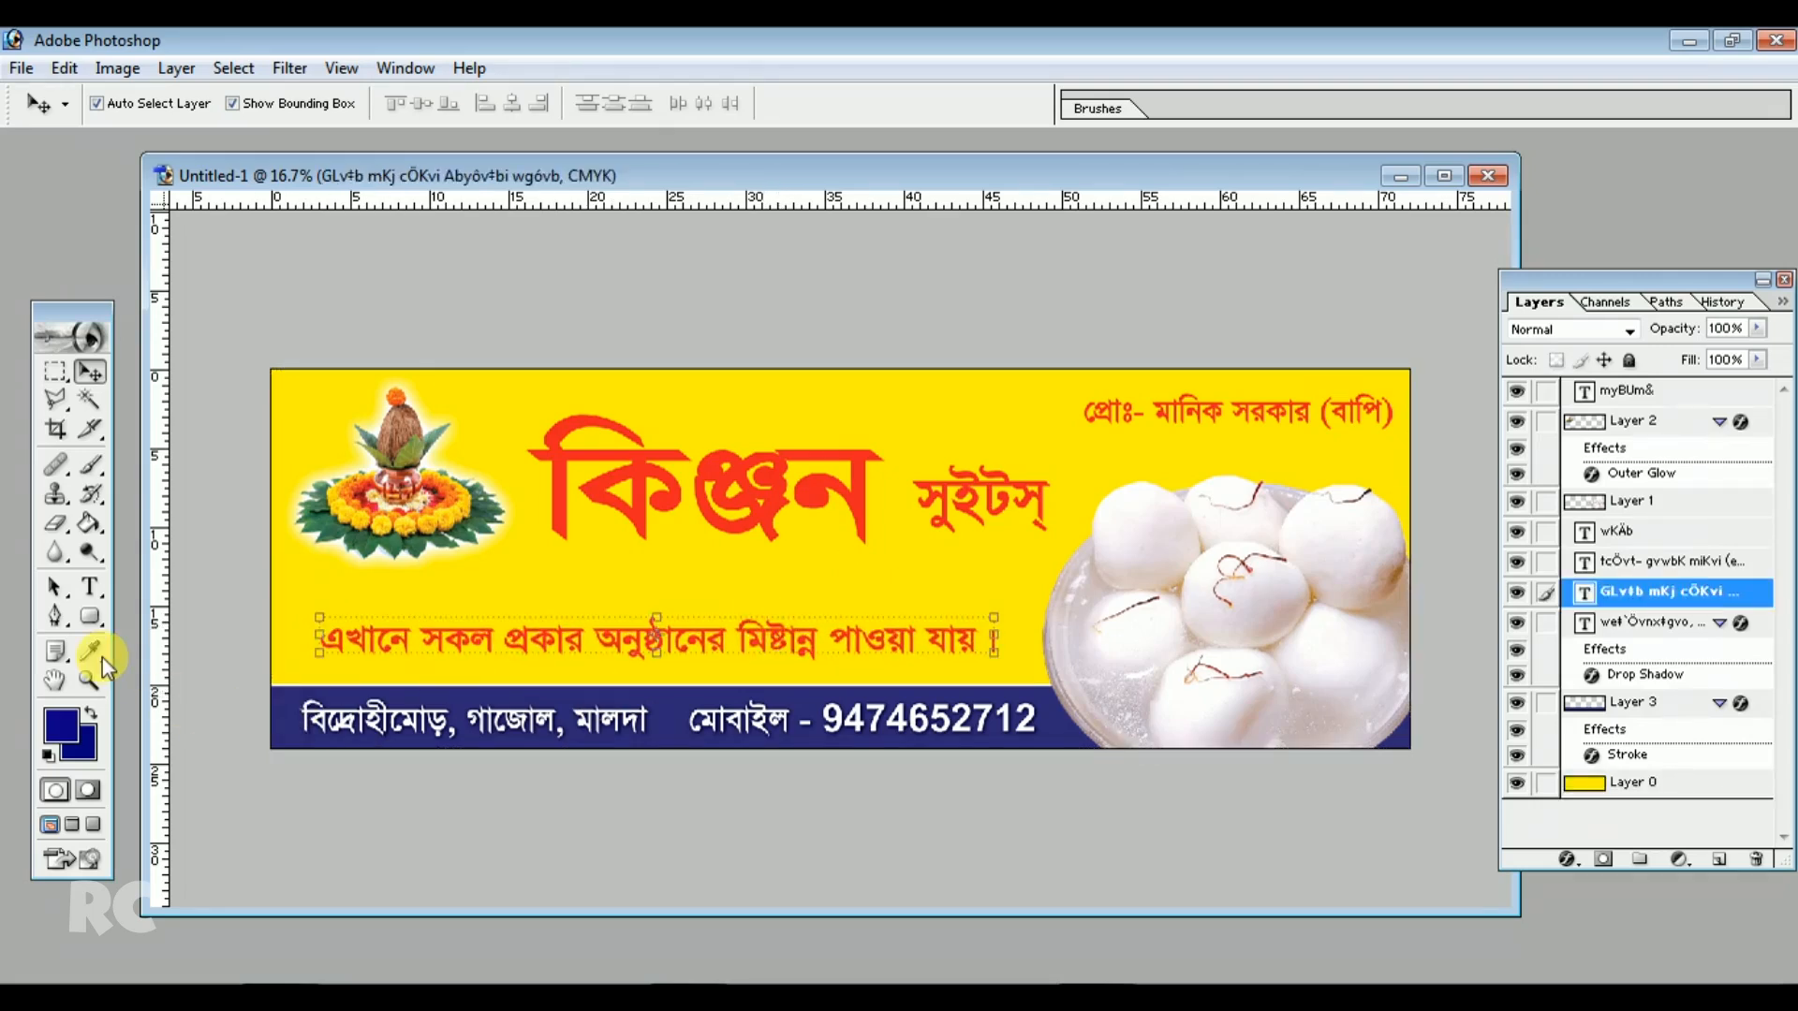
Pick the Rounded Rectangle tool and set the foreground color to red #FF0000
click(89, 615)
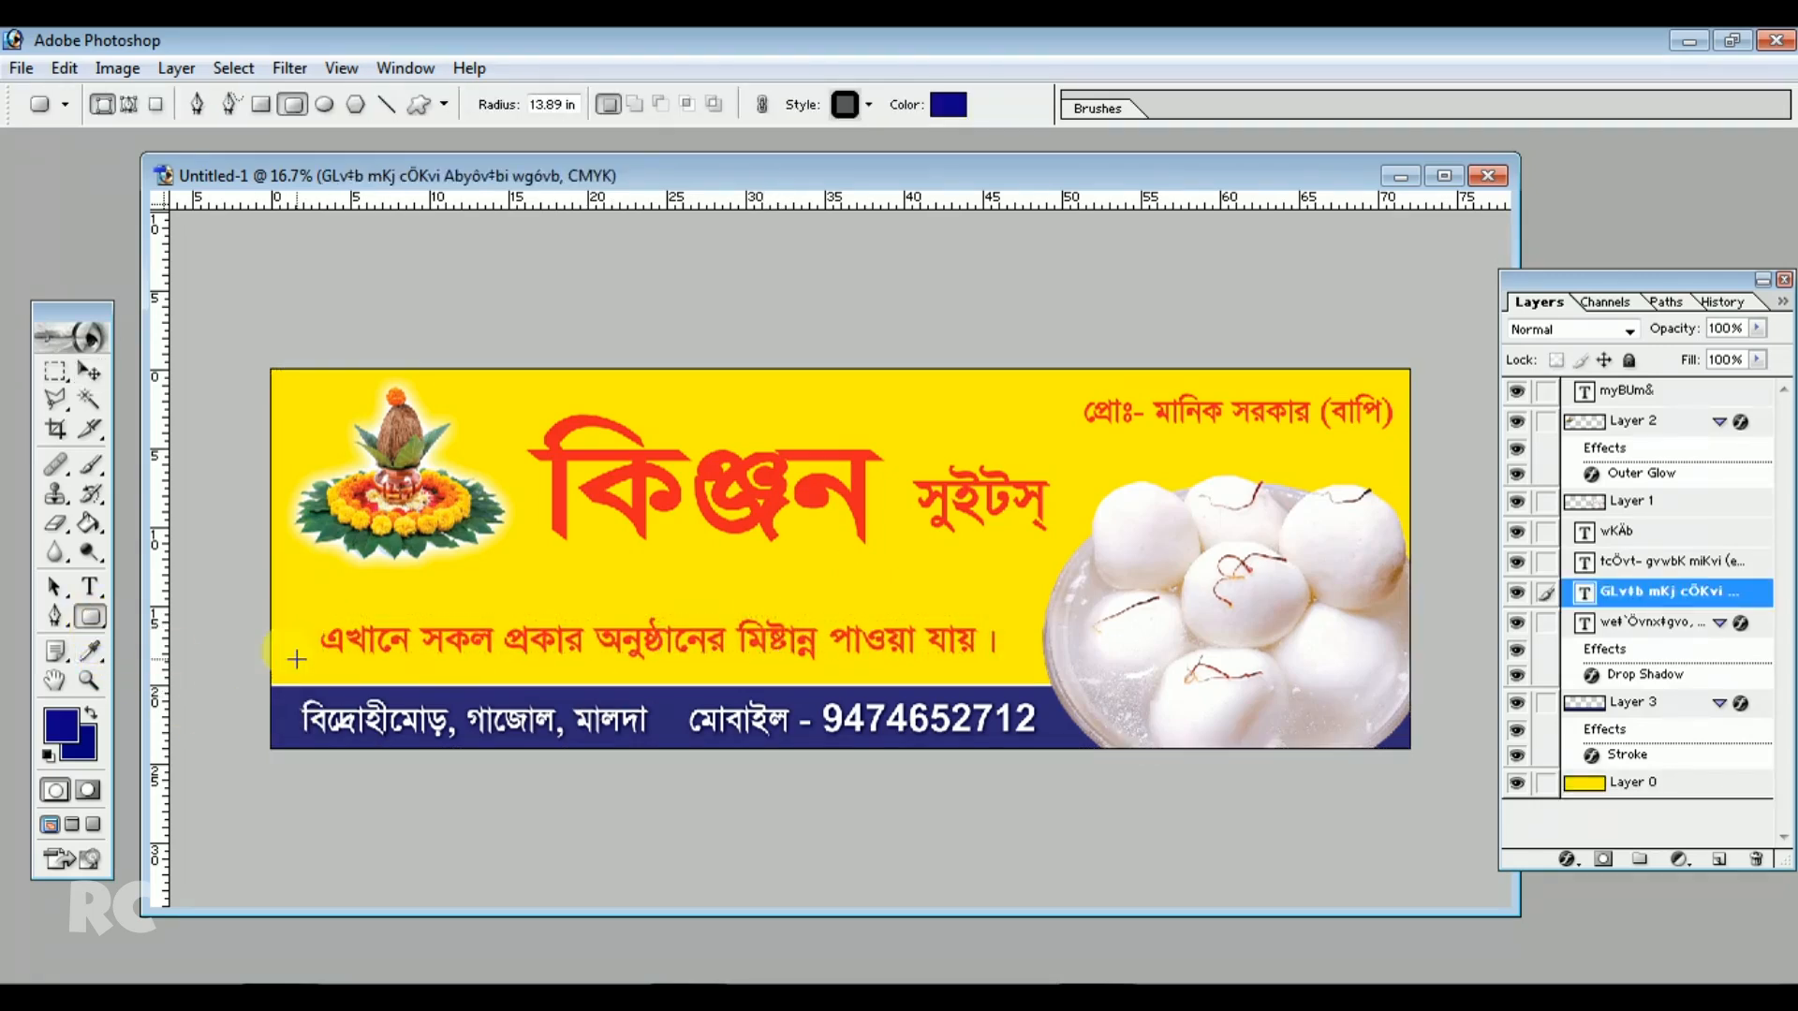
click(62, 724)
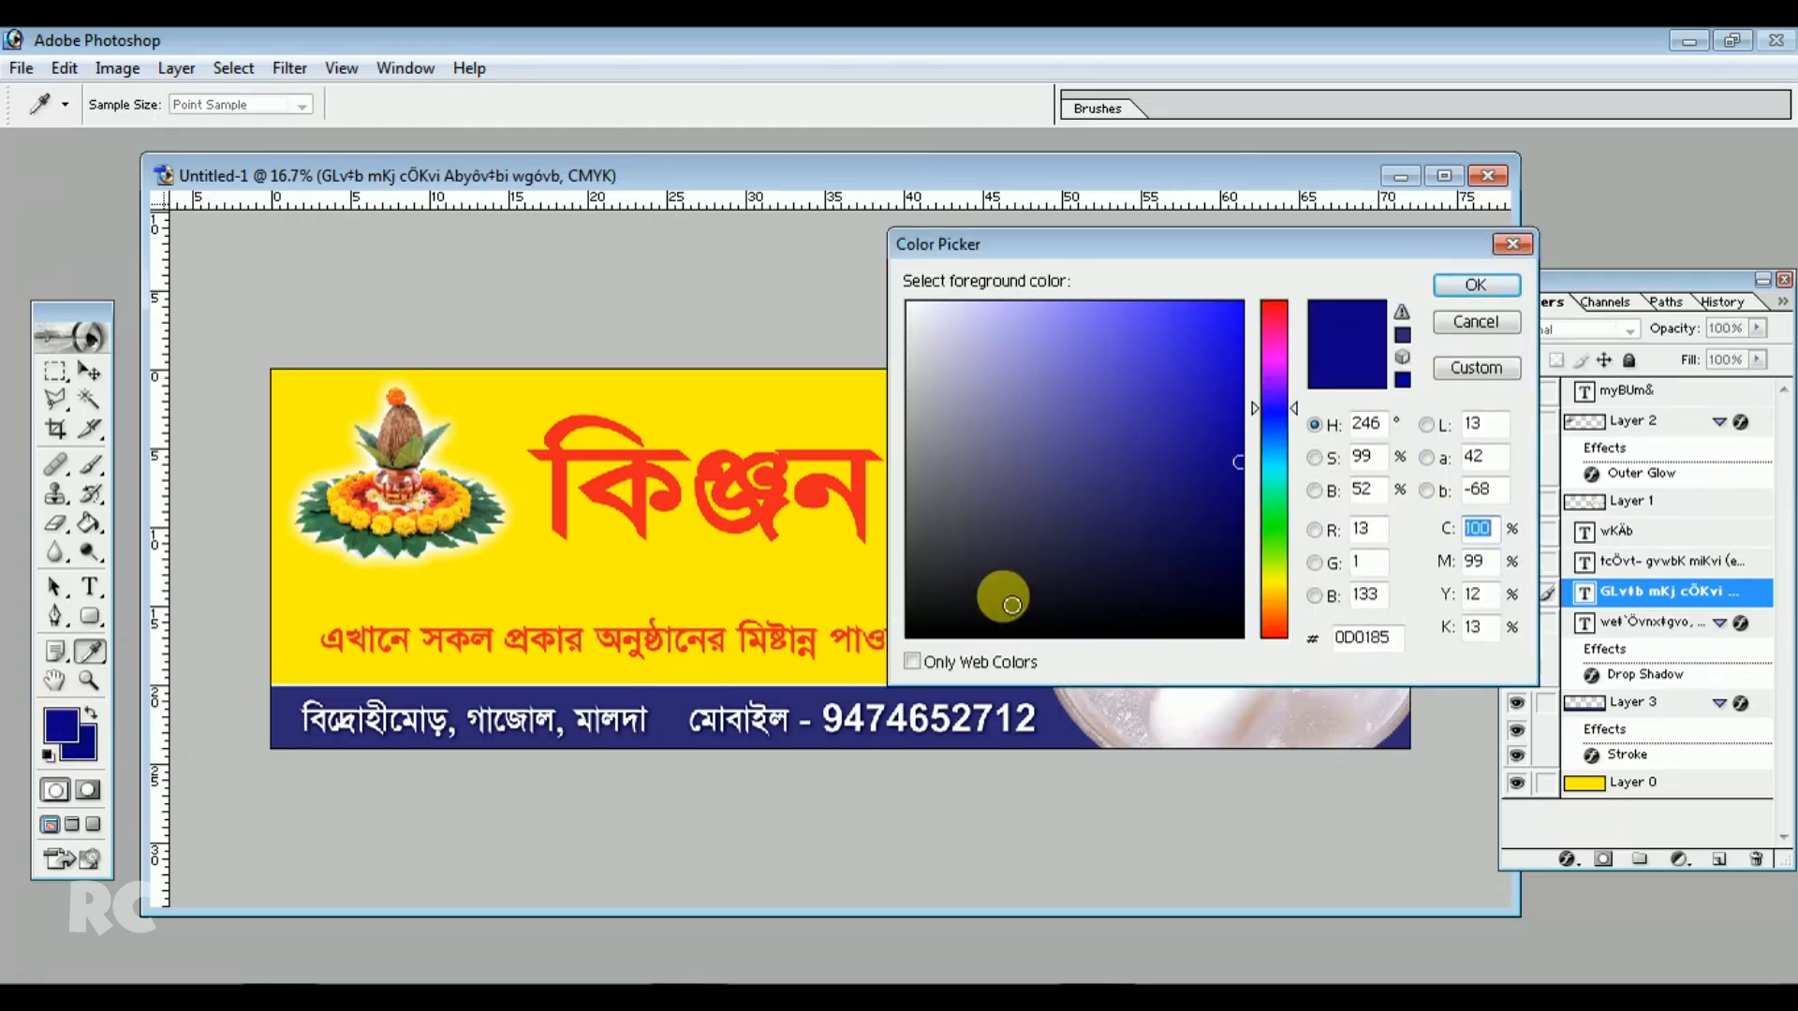
click(1246, 643)
click(1175, 404)
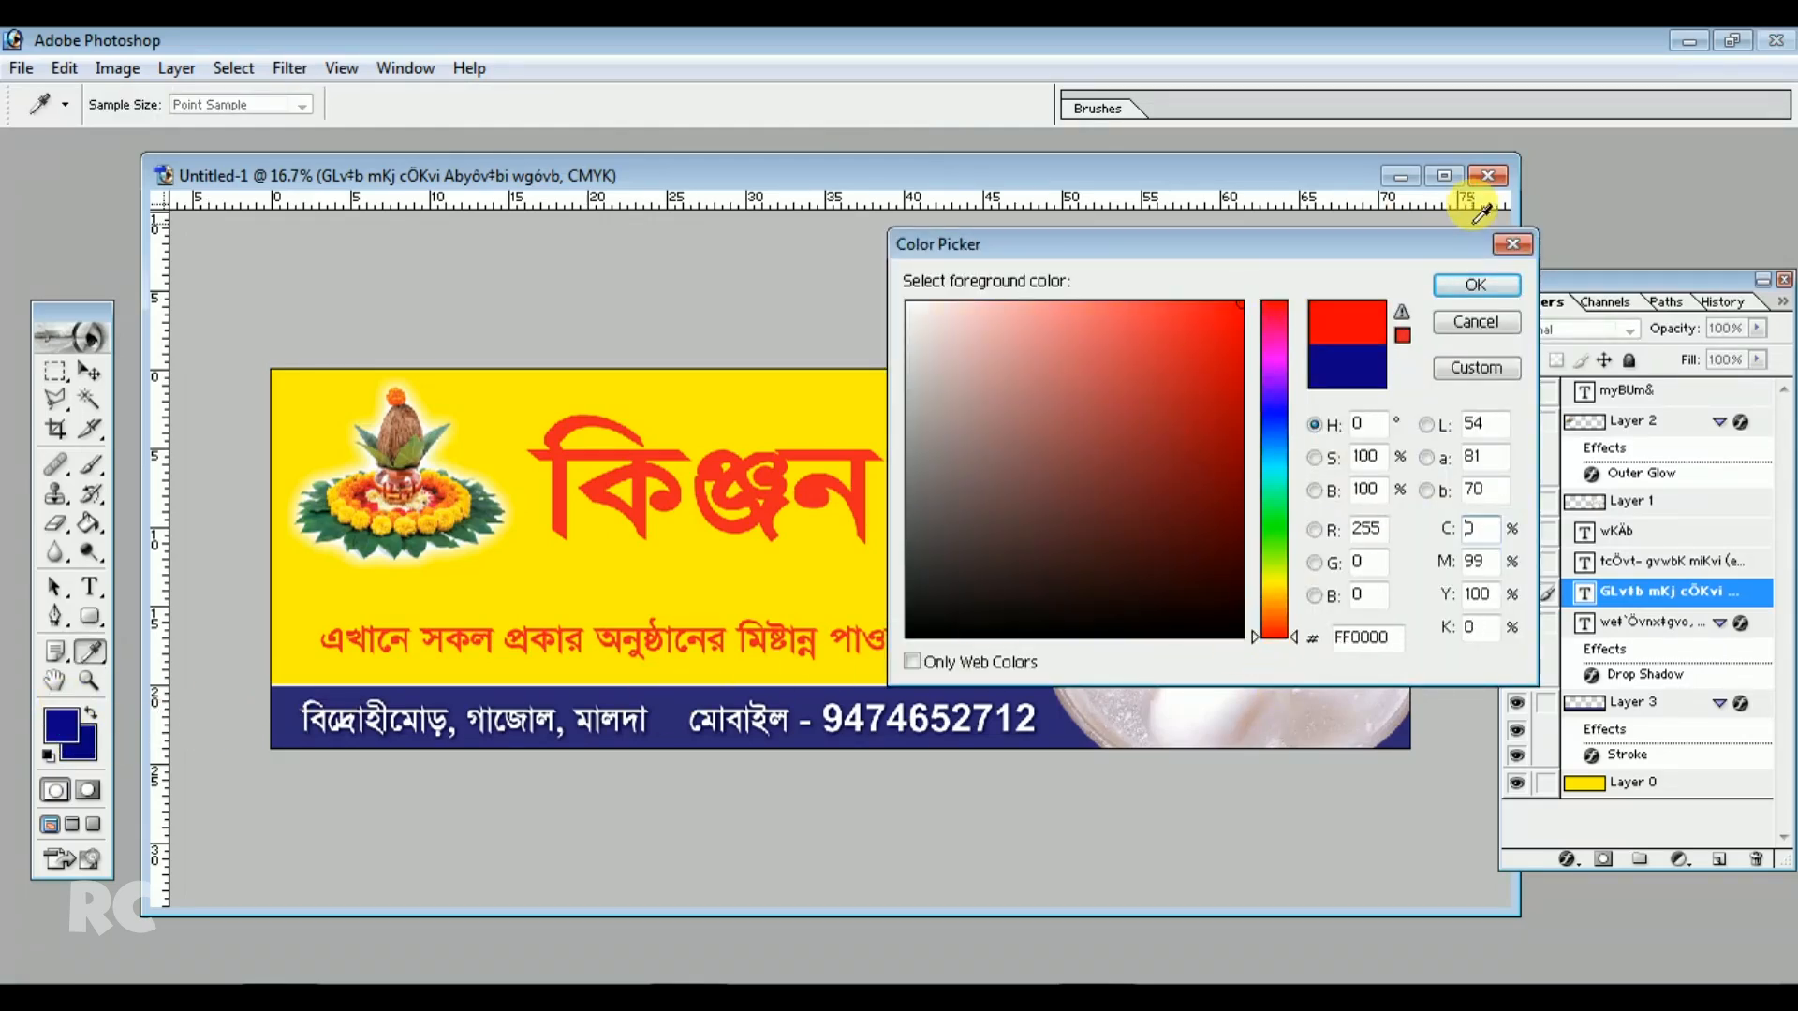
click(1476, 285)
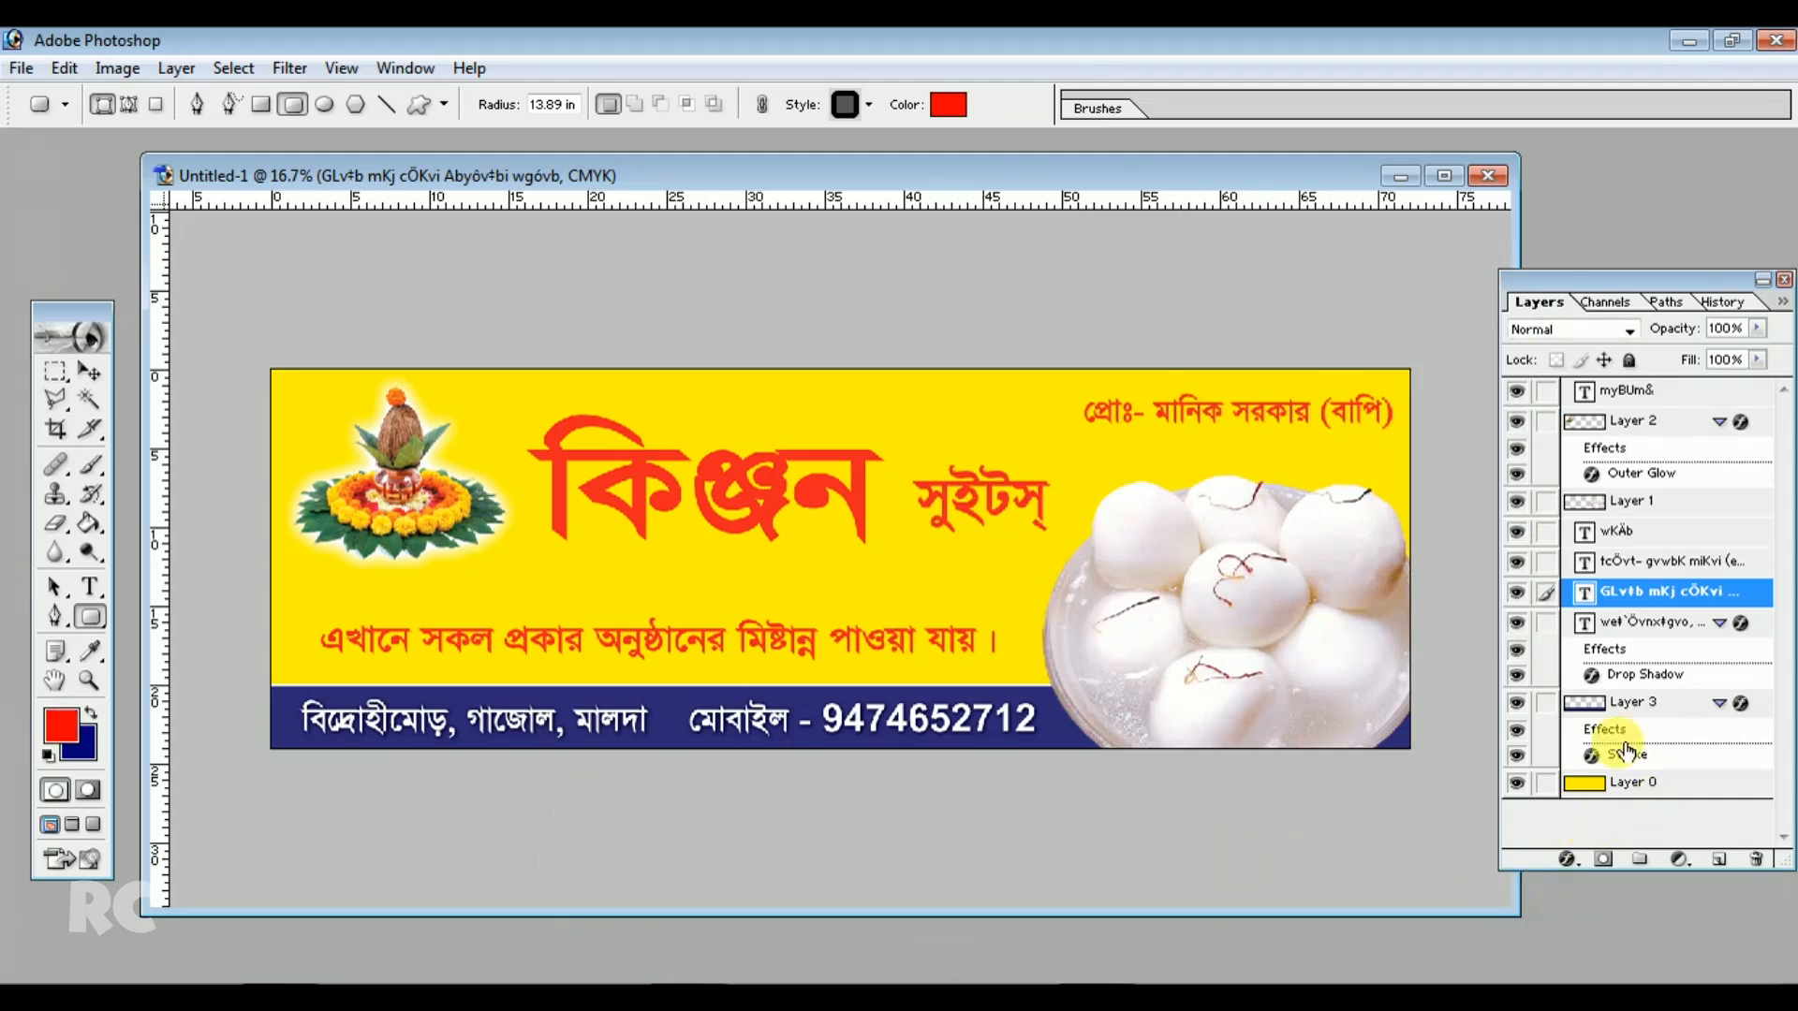
Collapse the layer effects and draw a red rounded-rectangle bar across the banner just above the blue strip
click(1720, 706)
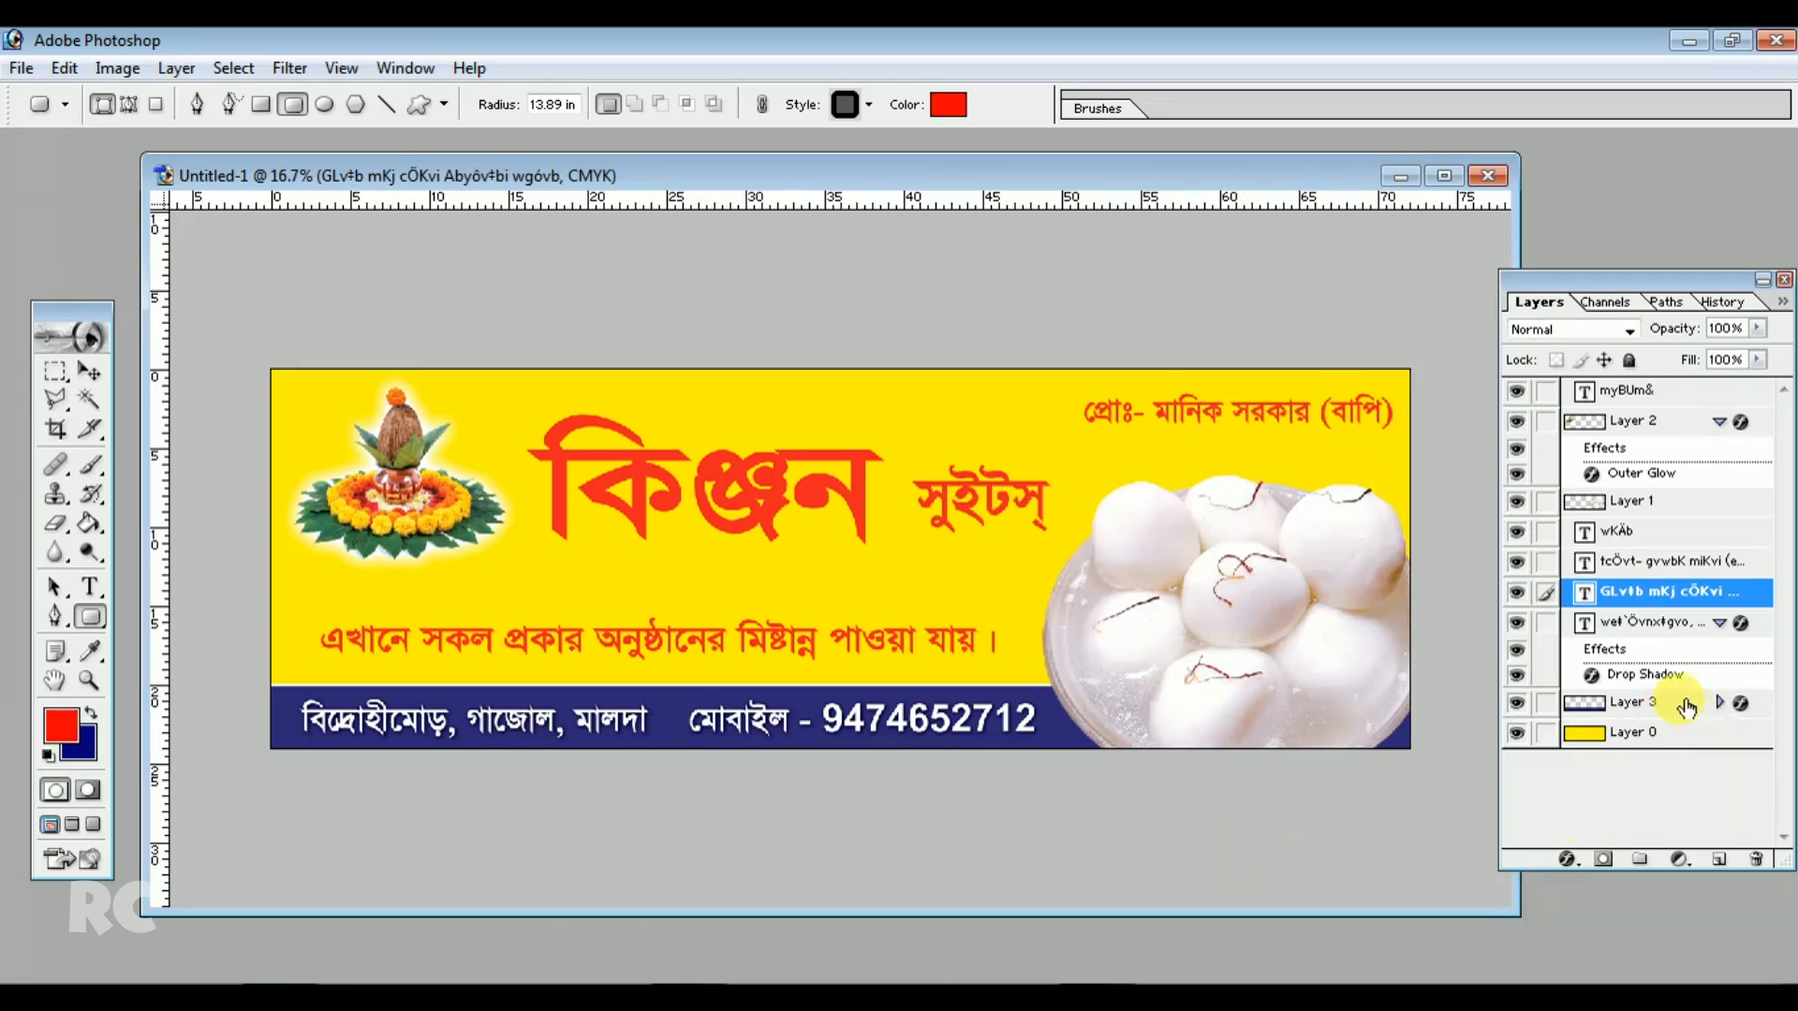
click(1681, 702)
click(1719, 622)
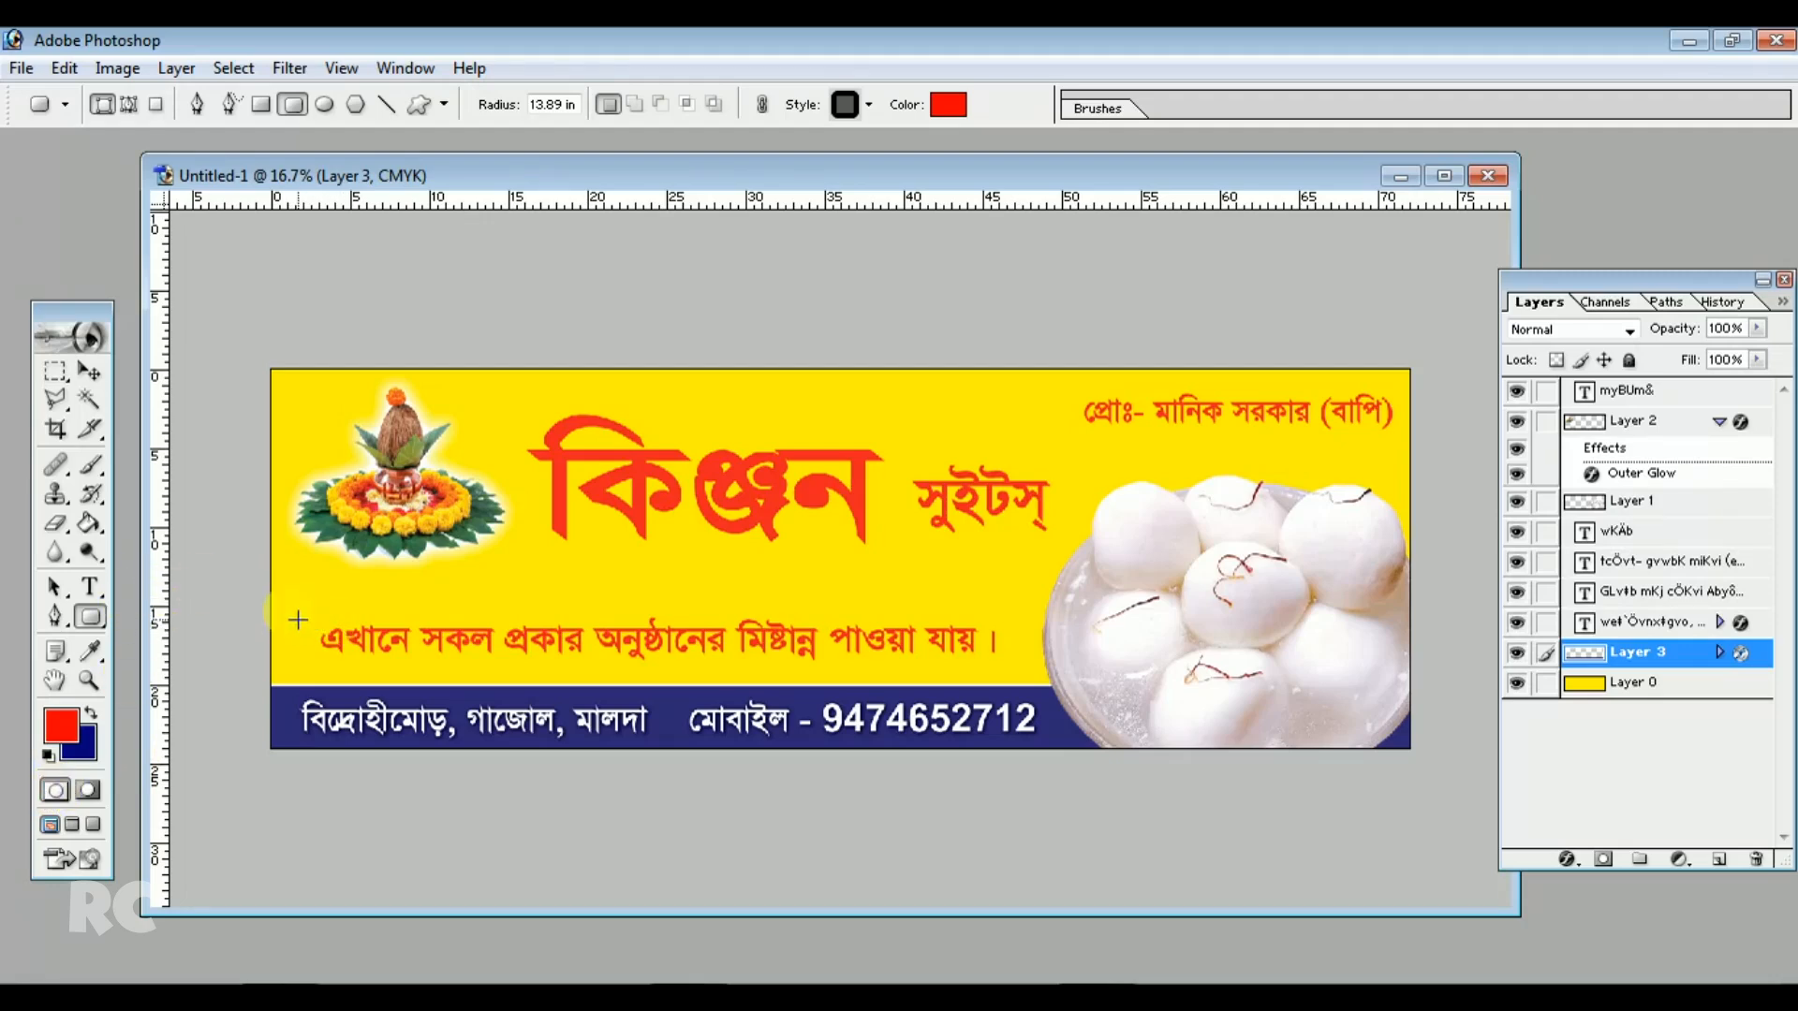
drag(297, 619, 1025, 673)
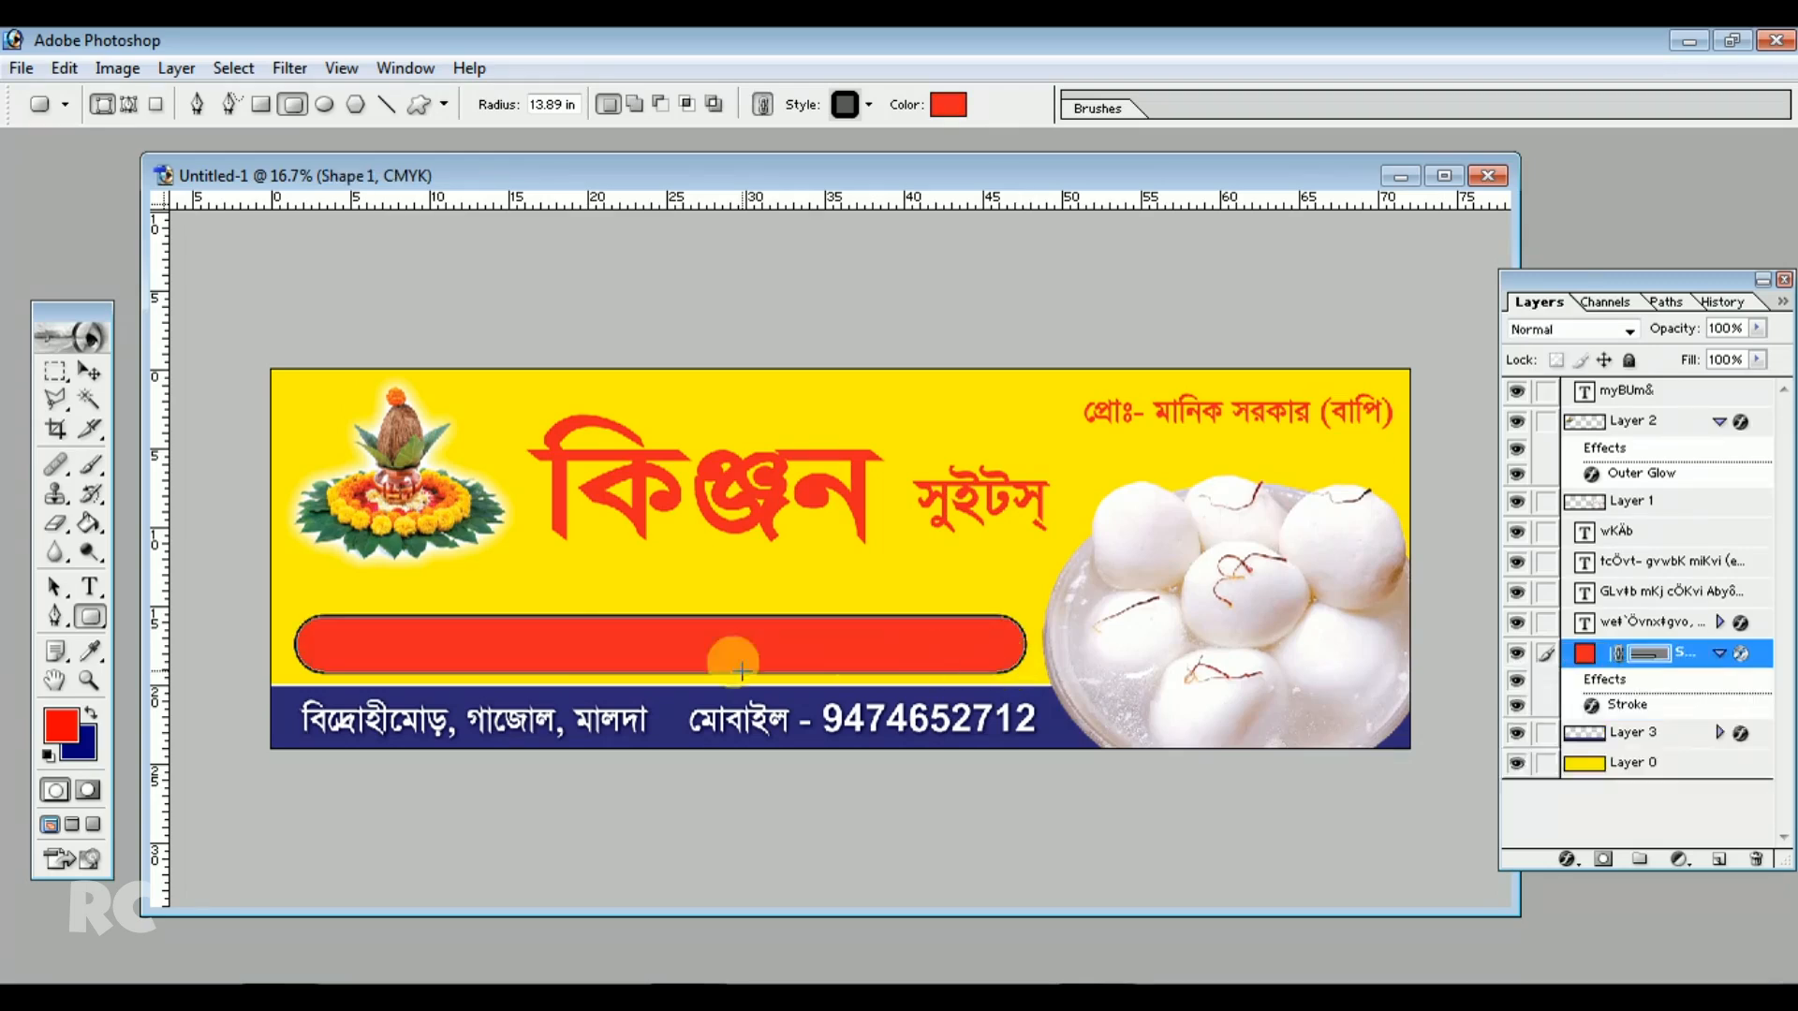
click(90, 371)
click(660, 635)
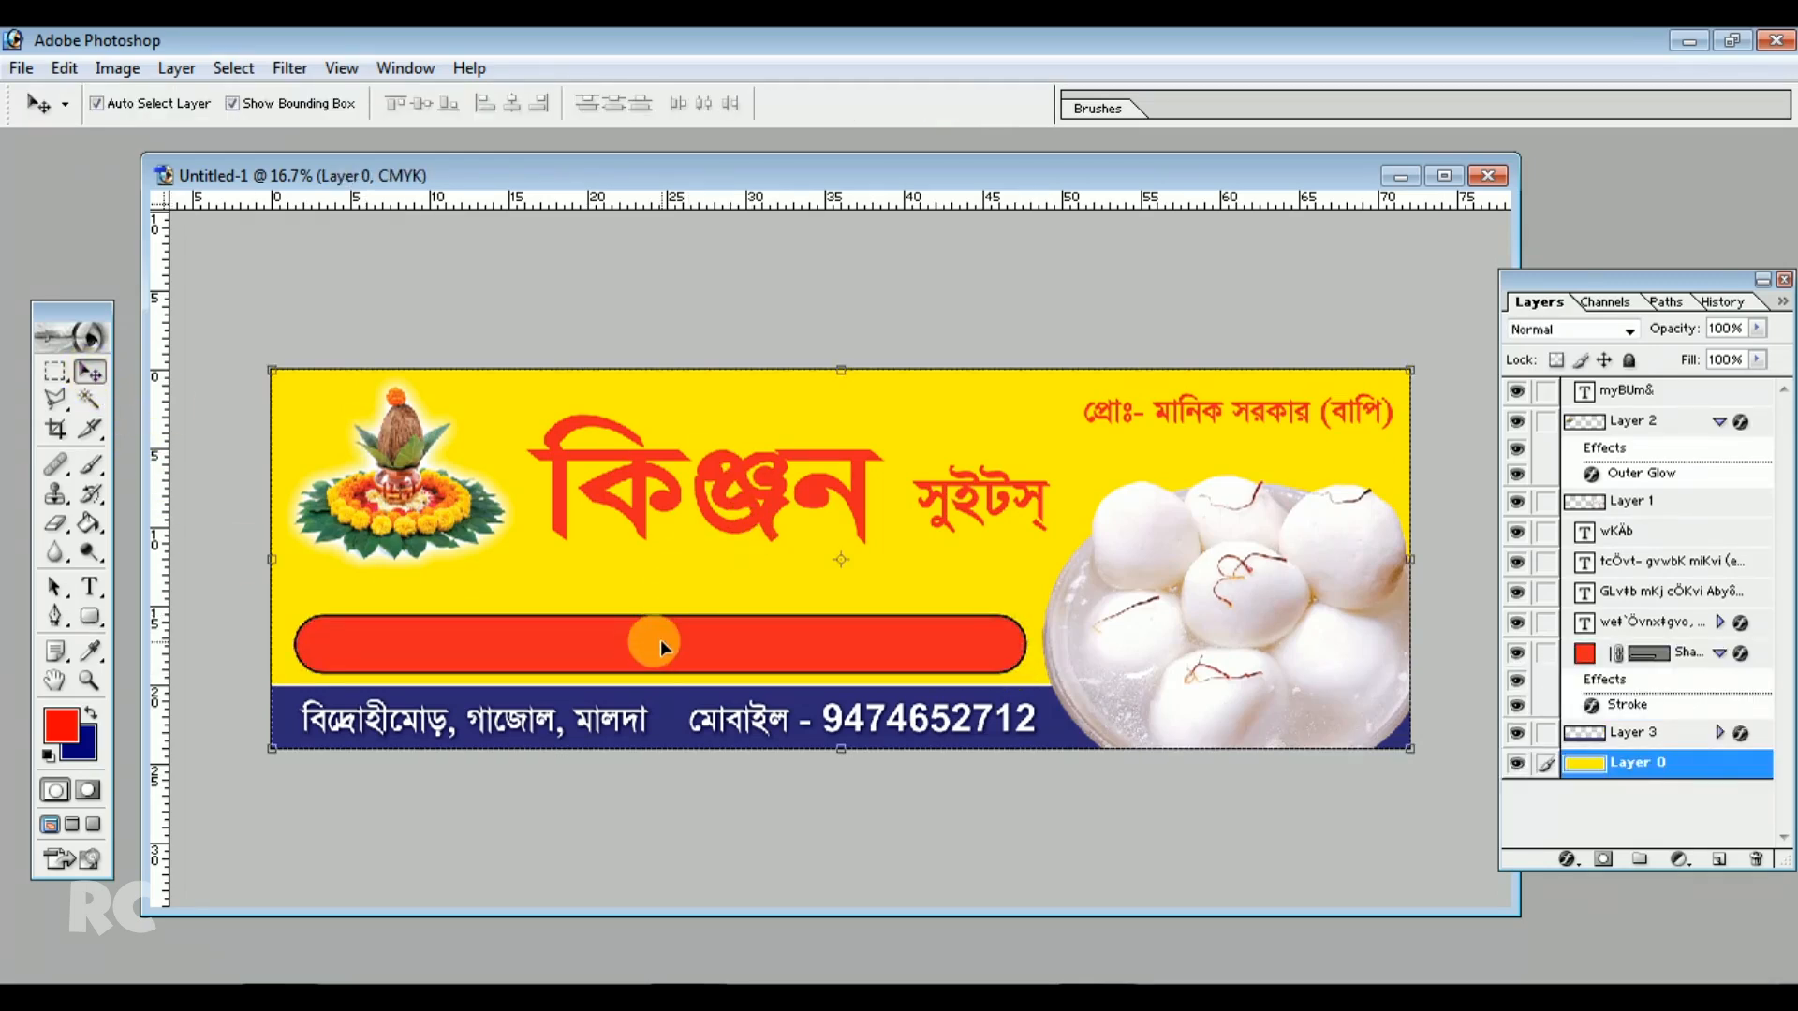
click(657, 644)
click(1010, 578)
click(959, 651)
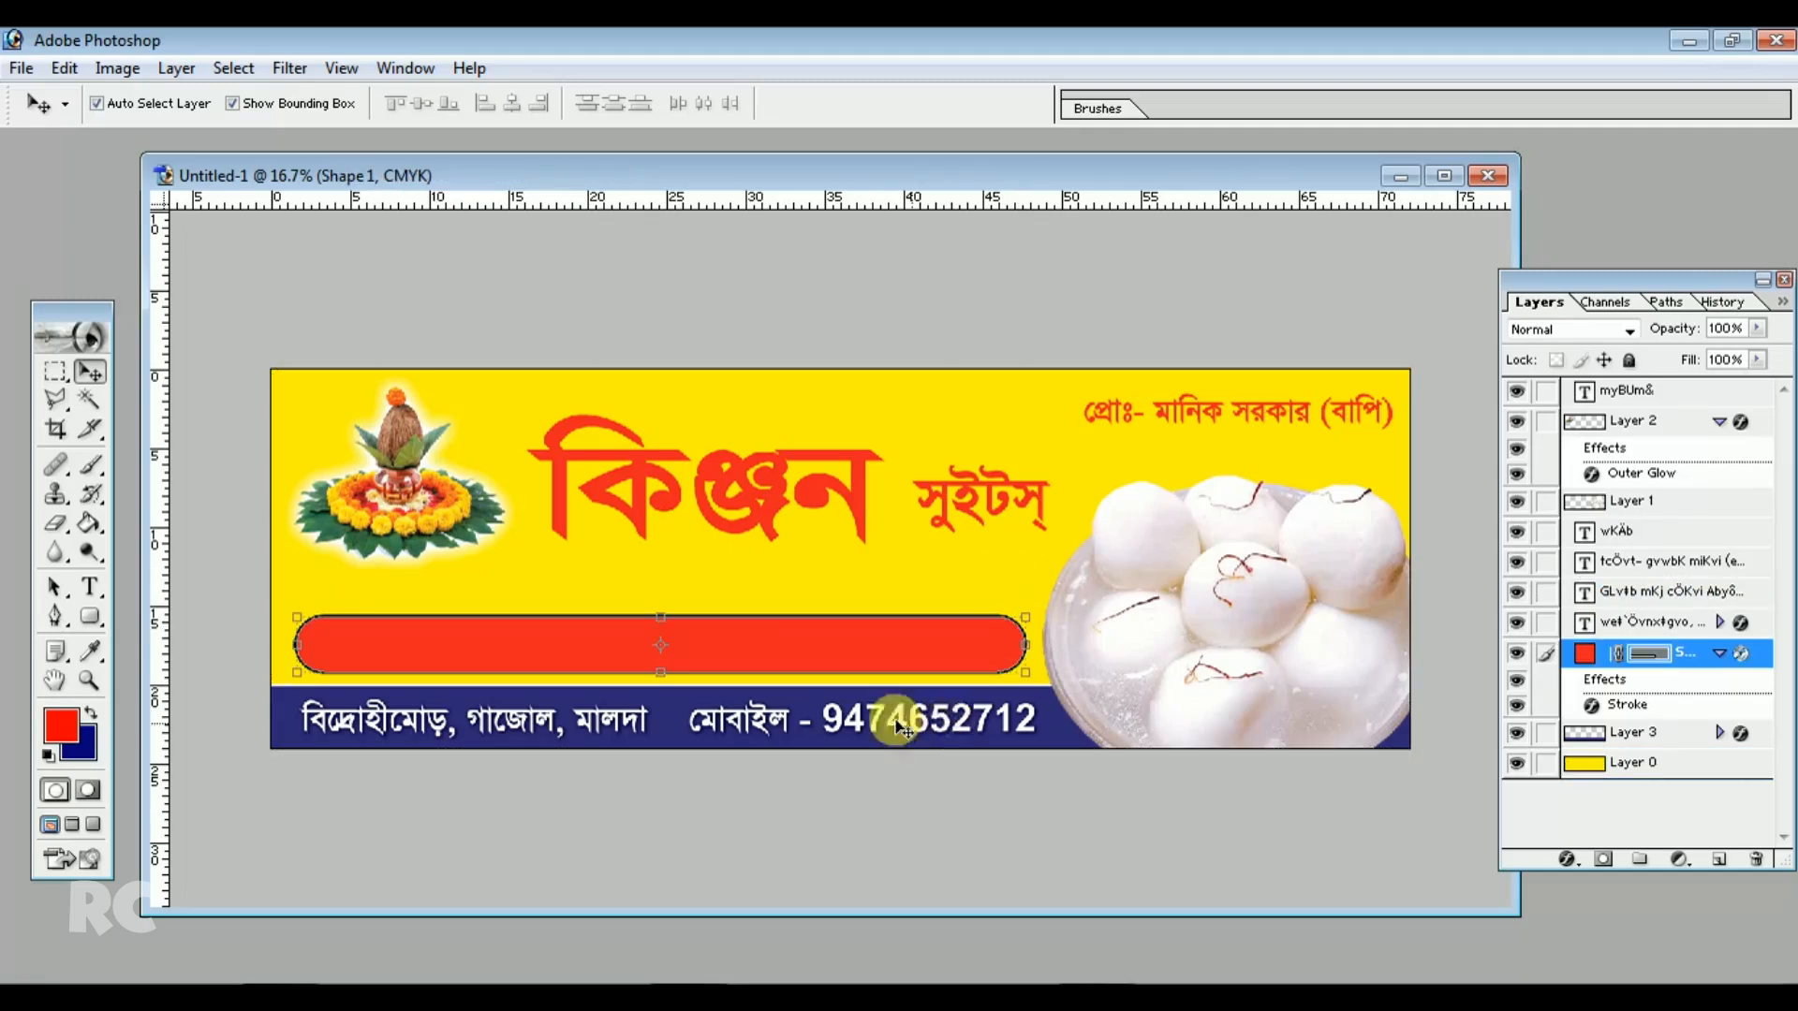
click(676, 631)
click(174, 69)
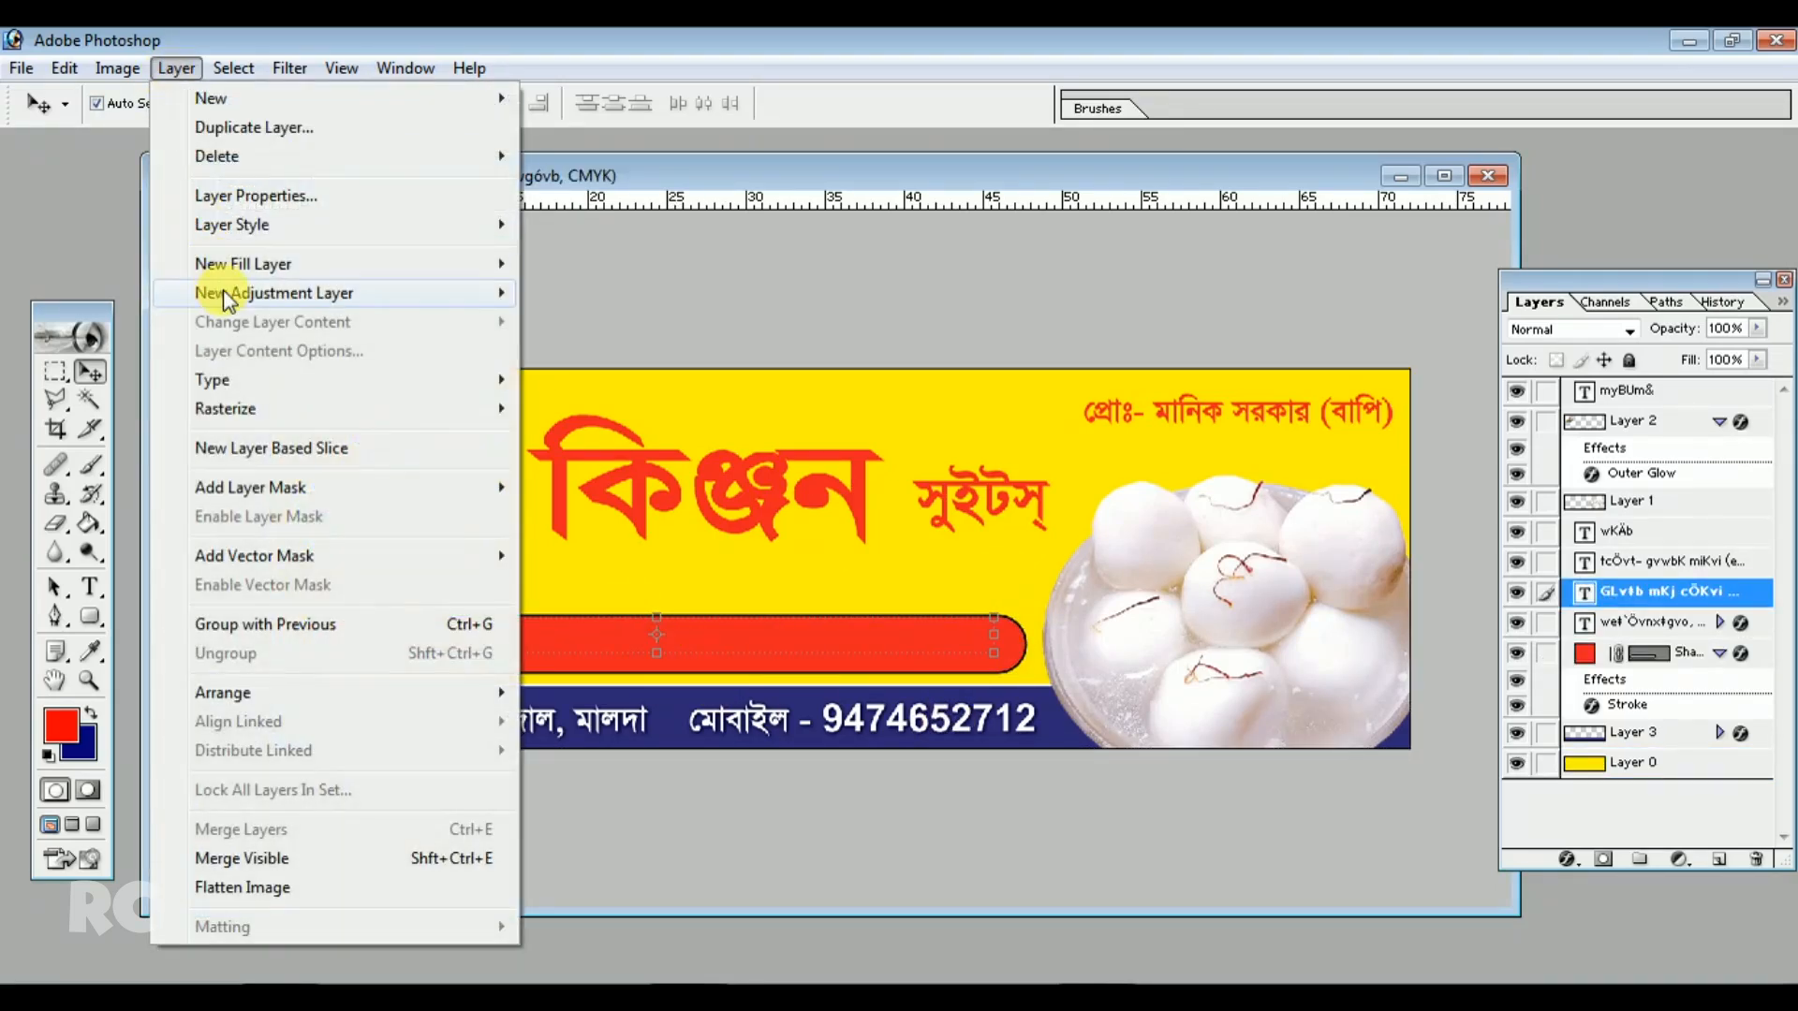
mouse_move(247, 224)
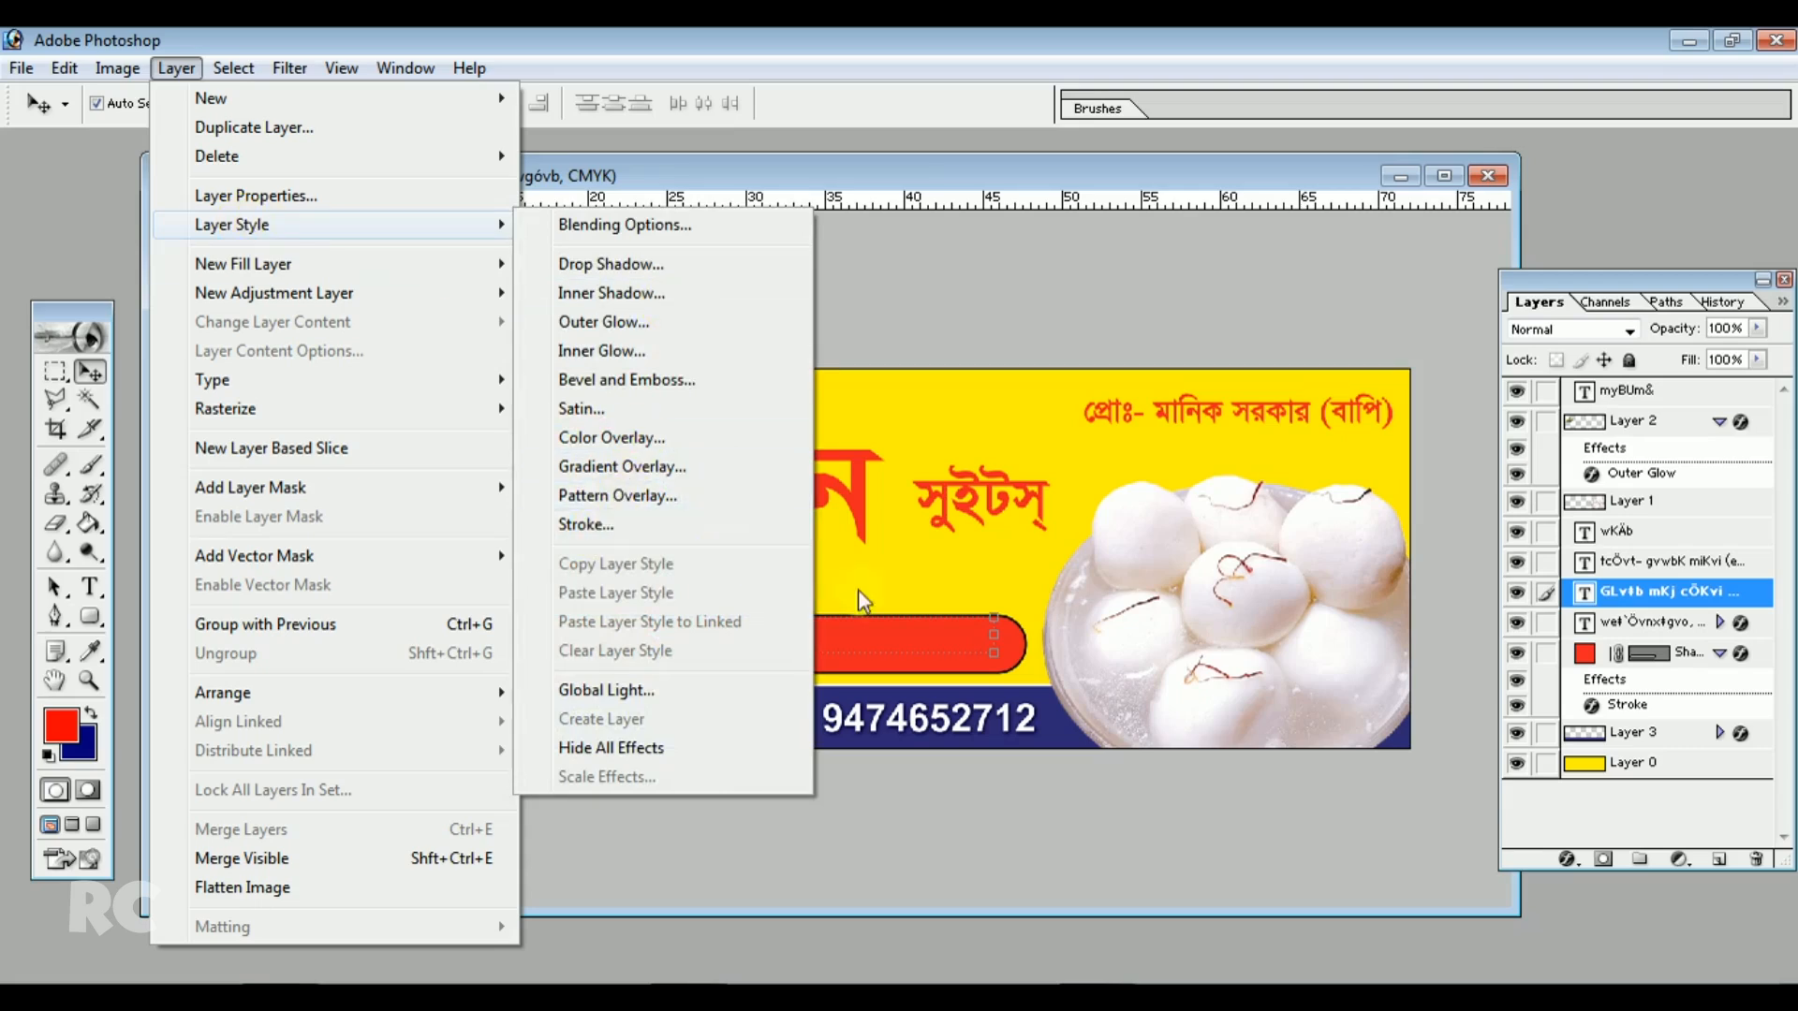
click(908, 601)
Select the red bar and turn off its stroke layer style
key(ctrl+t)
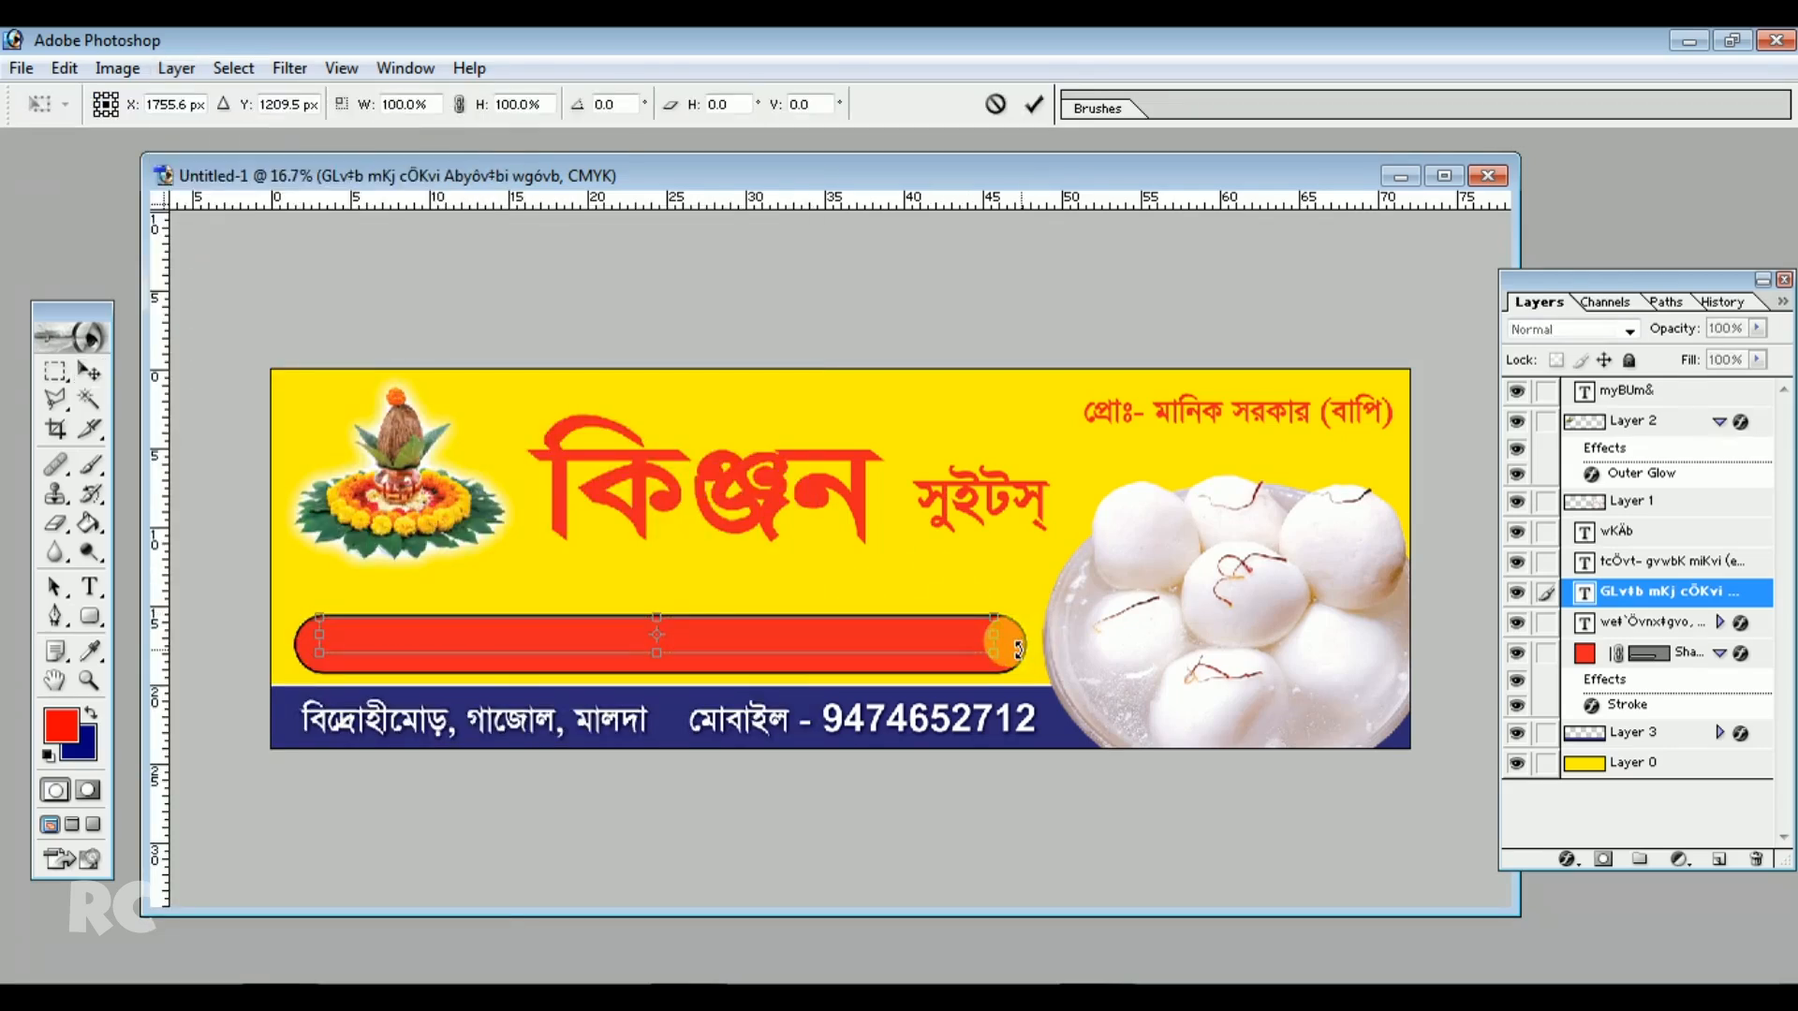
click(88, 372)
click(828, 410)
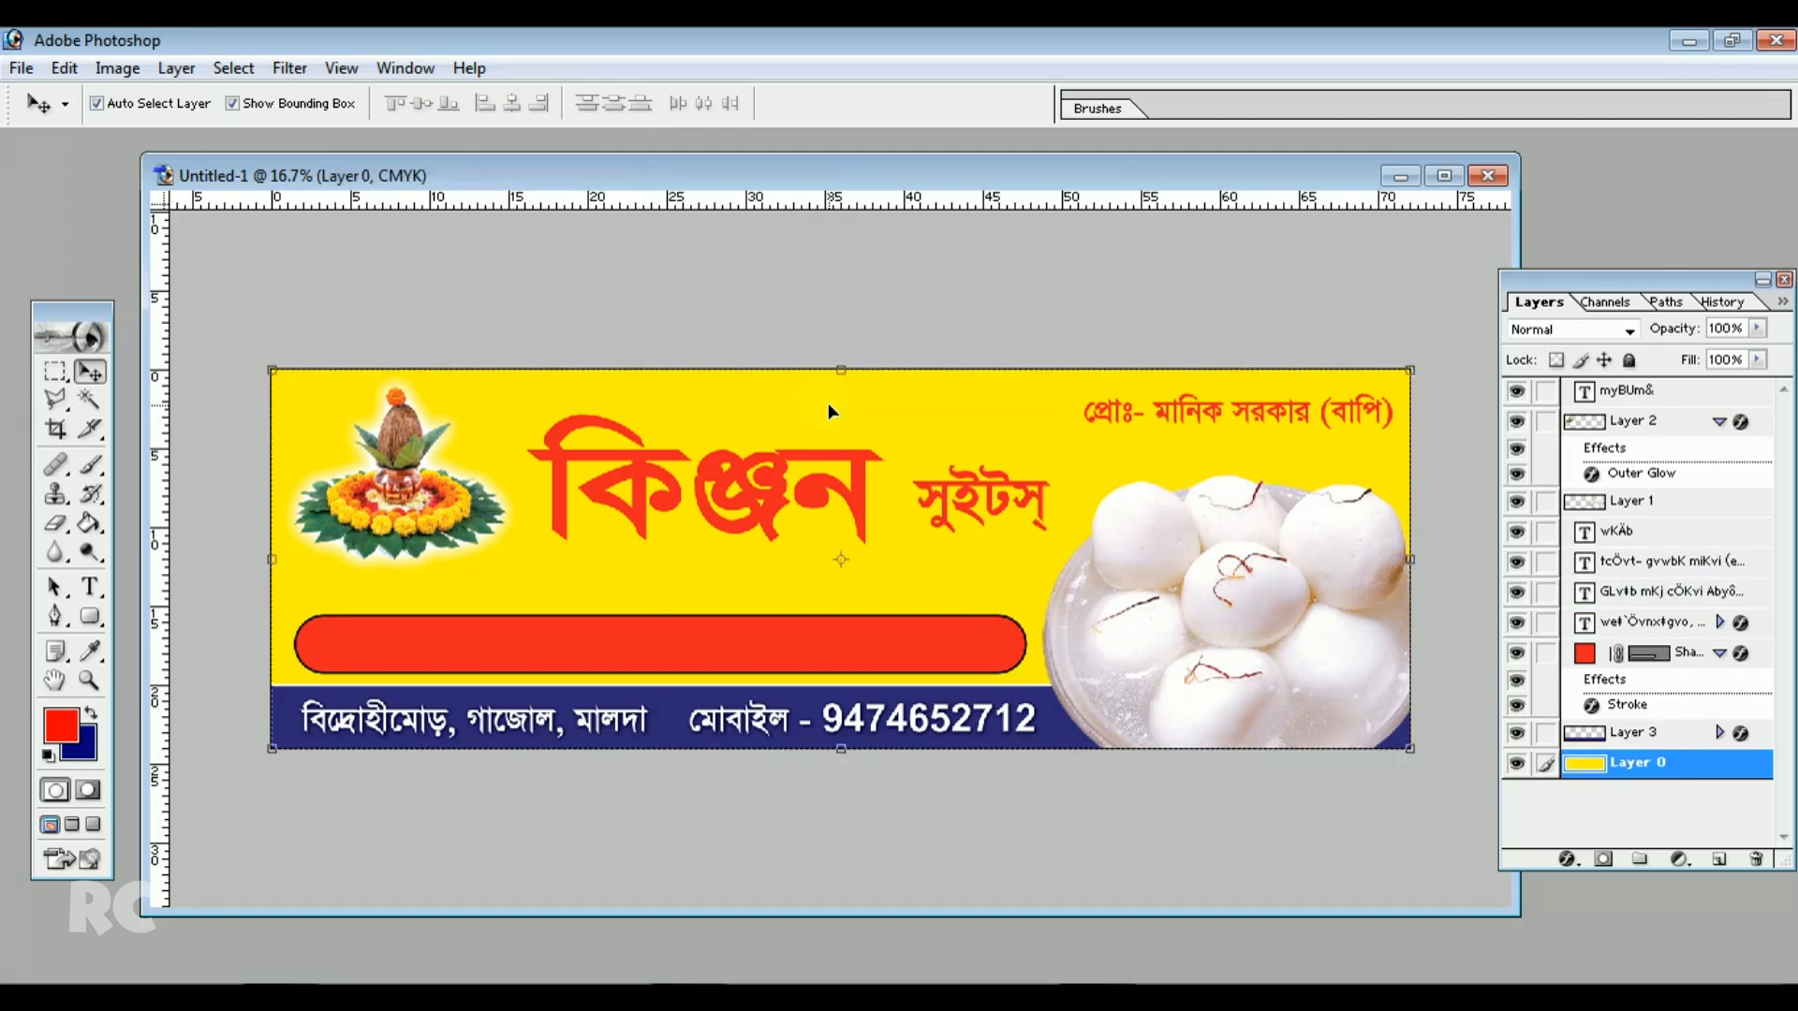
click(1025, 648)
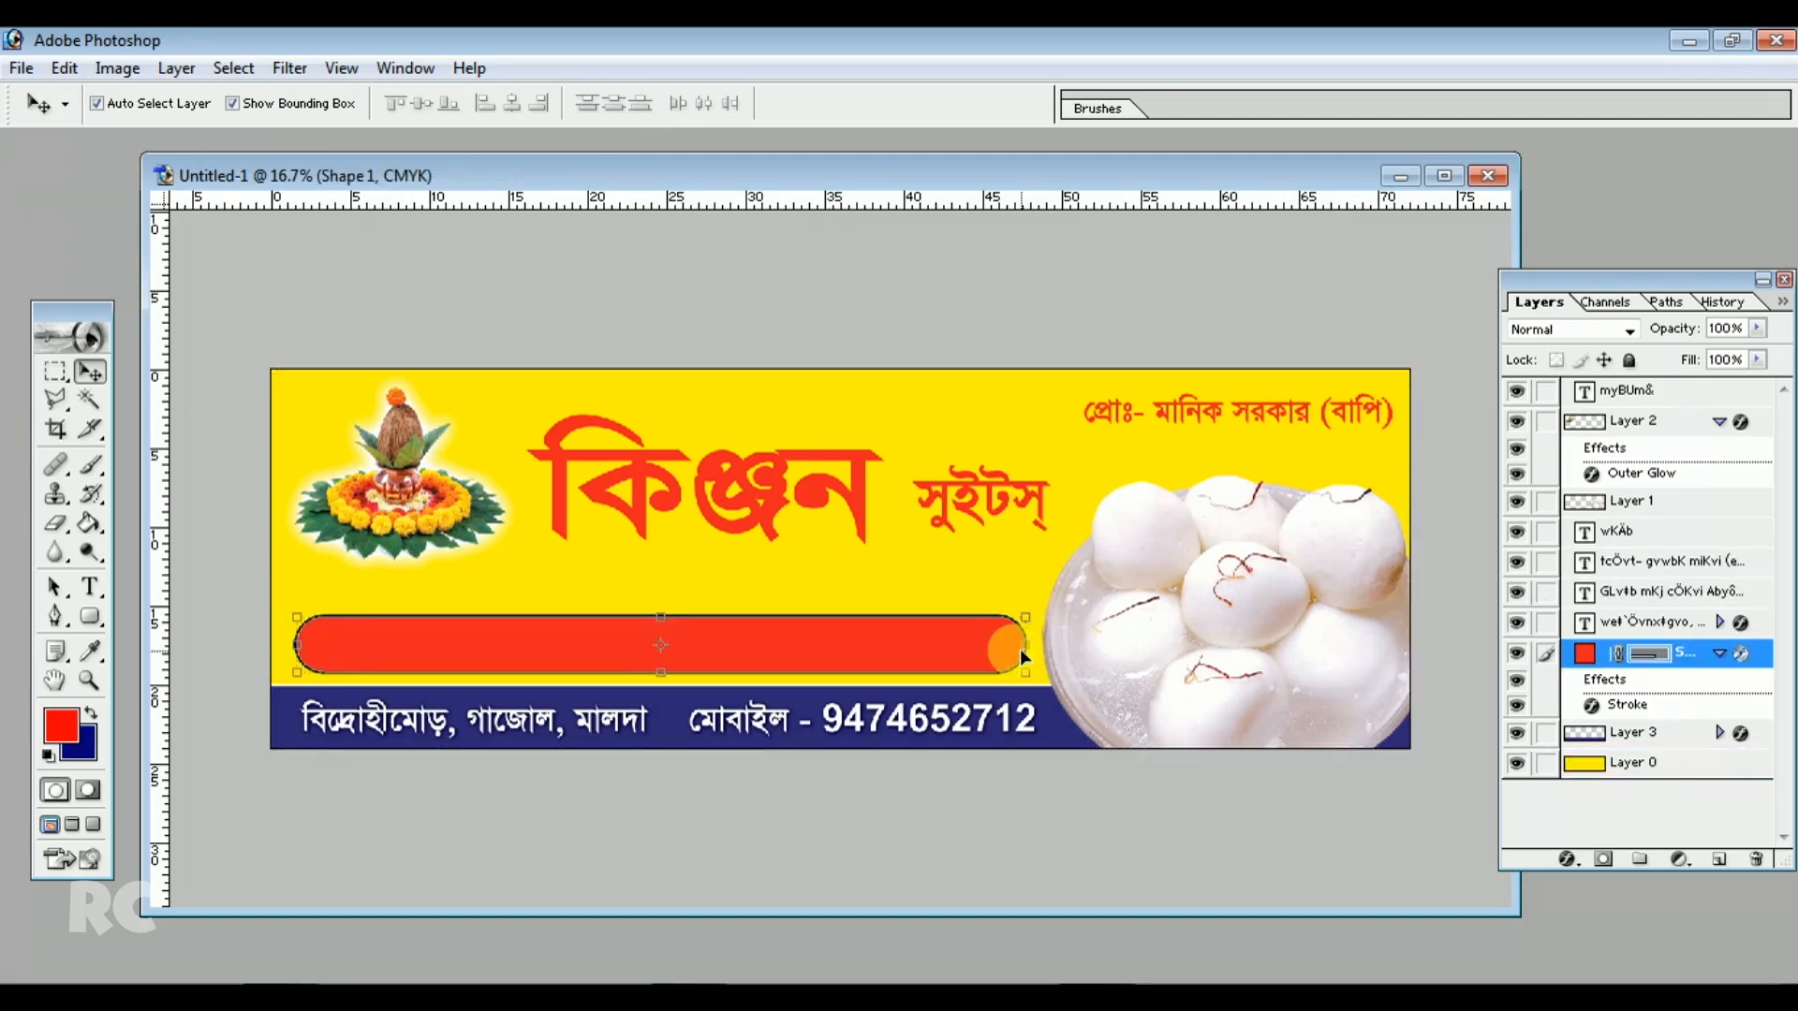
click(176, 68)
mouse_move(241, 227)
click(656, 523)
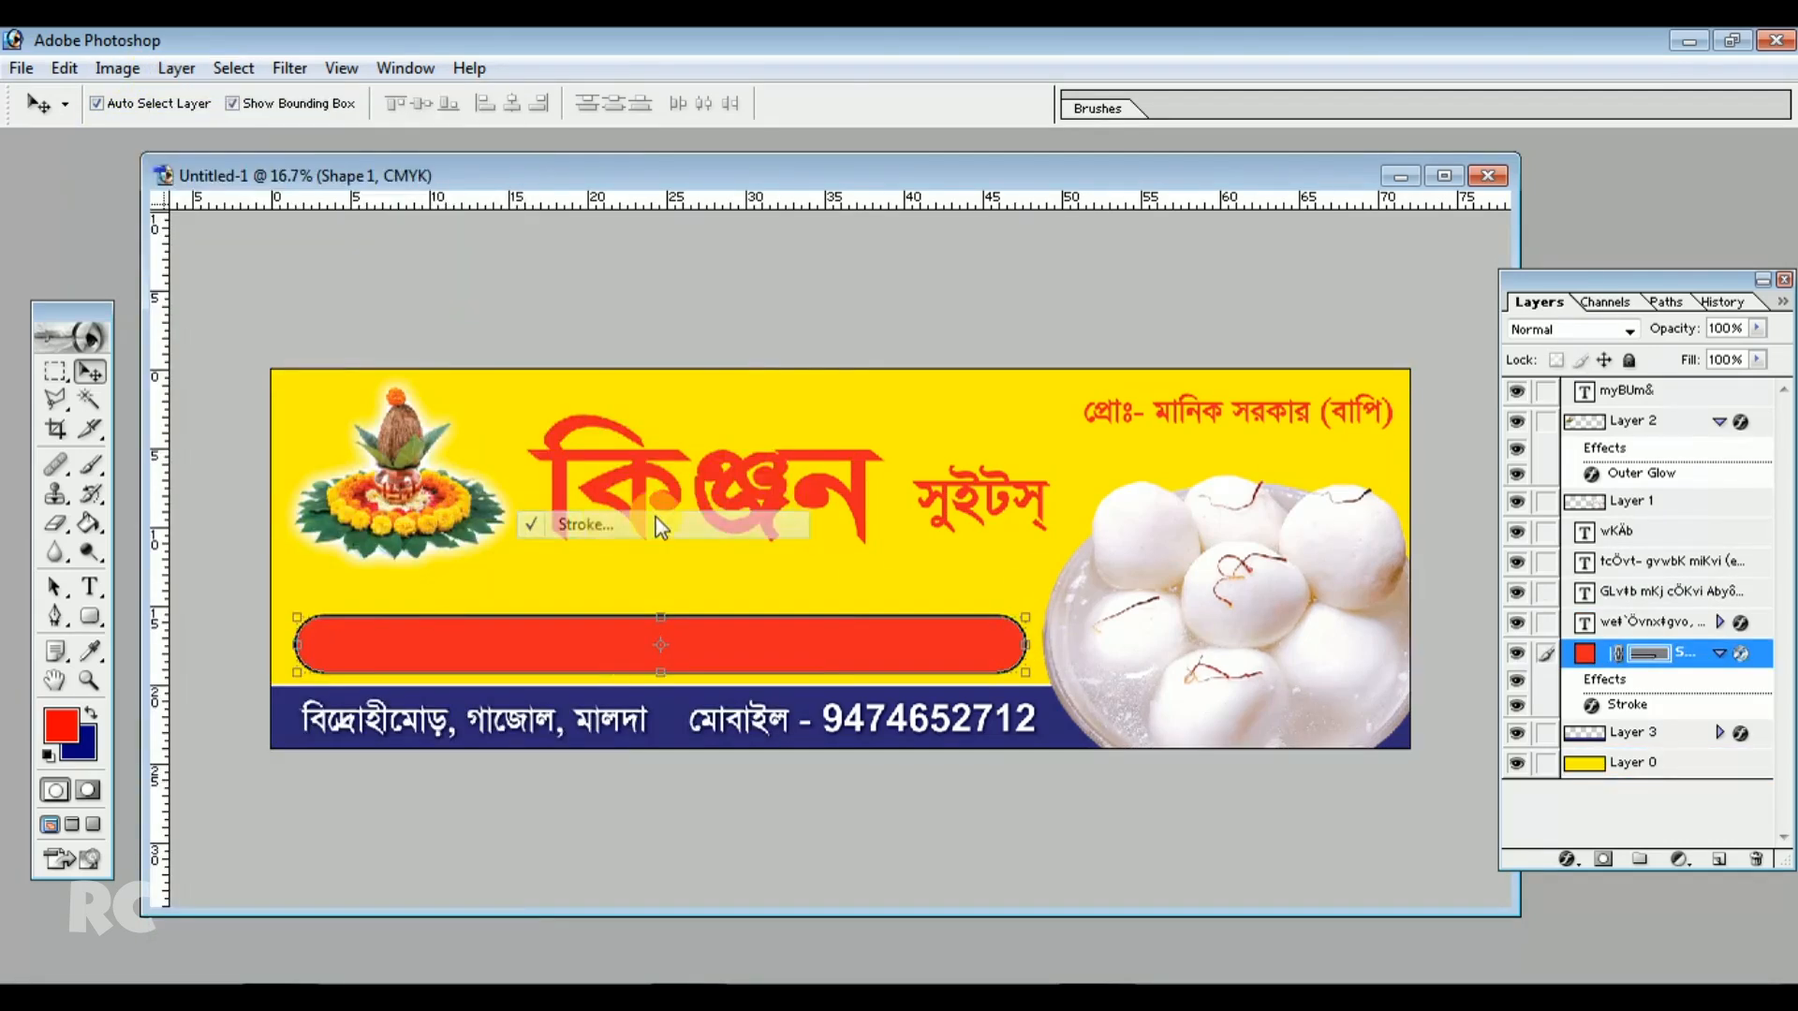
click(1002, 688)
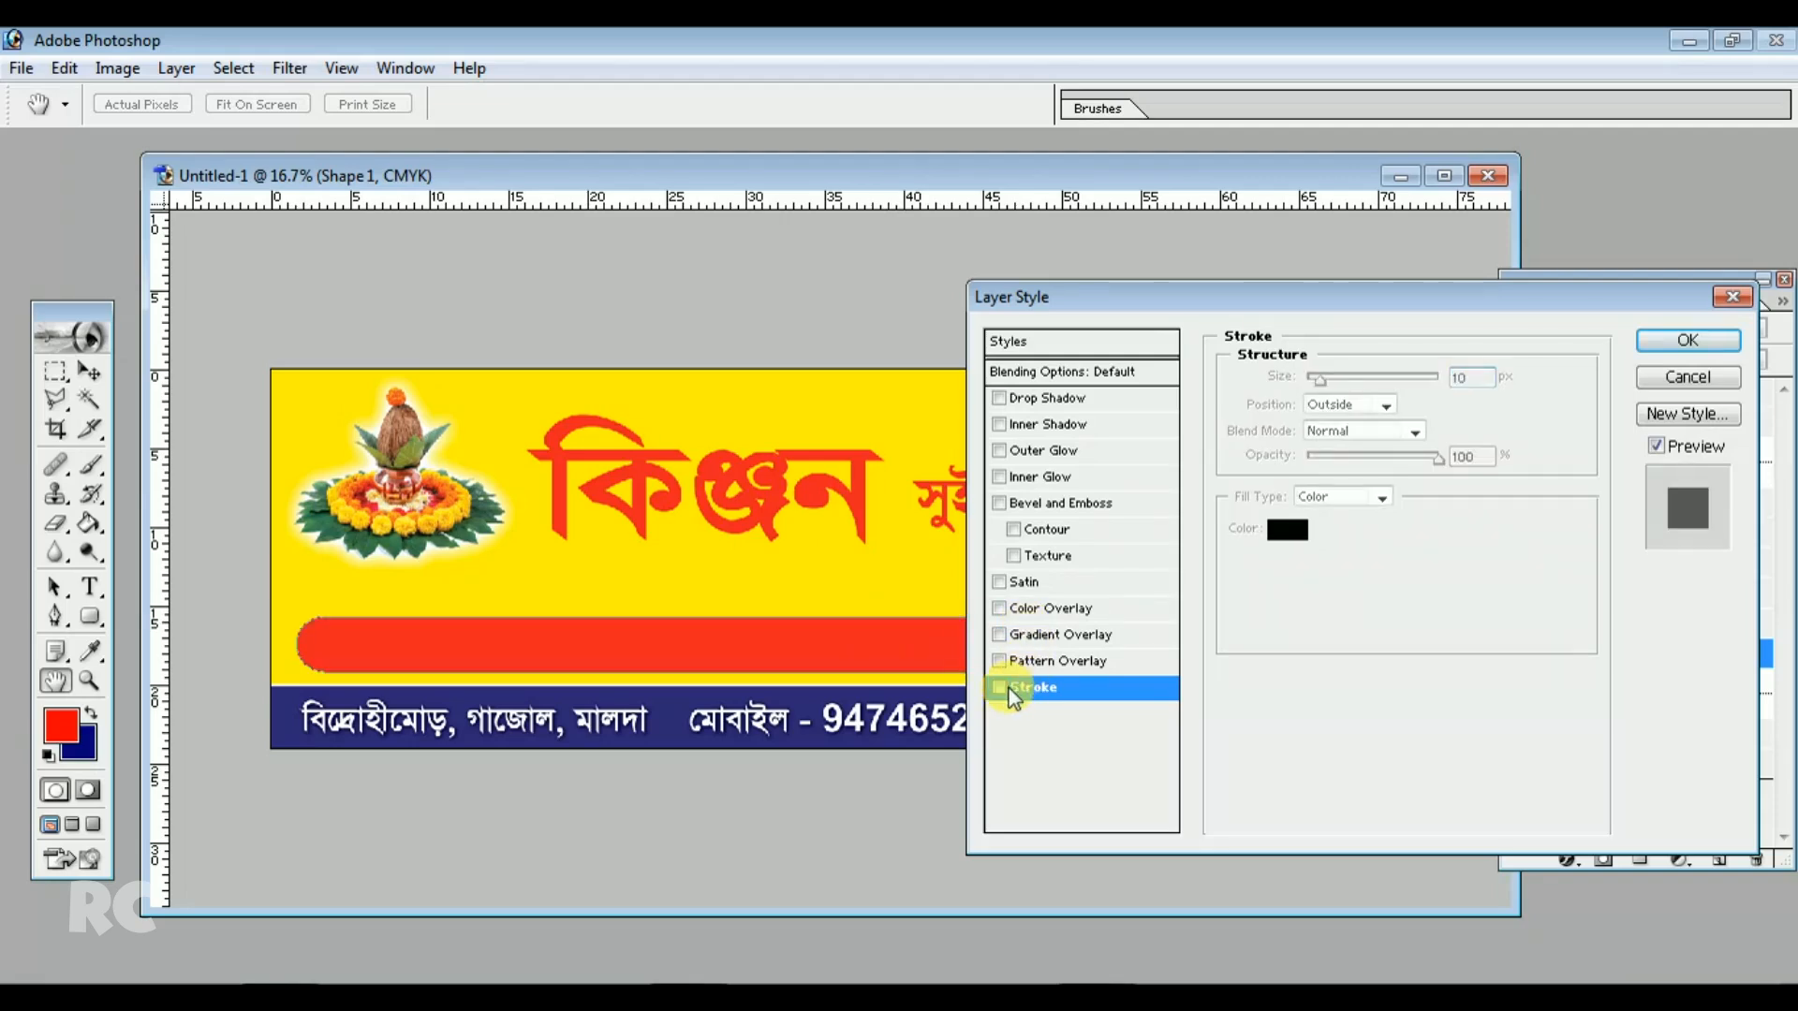
click(1657, 340)
Select the tagline text layer and nudge it up above the red bar
click(1069, 556)
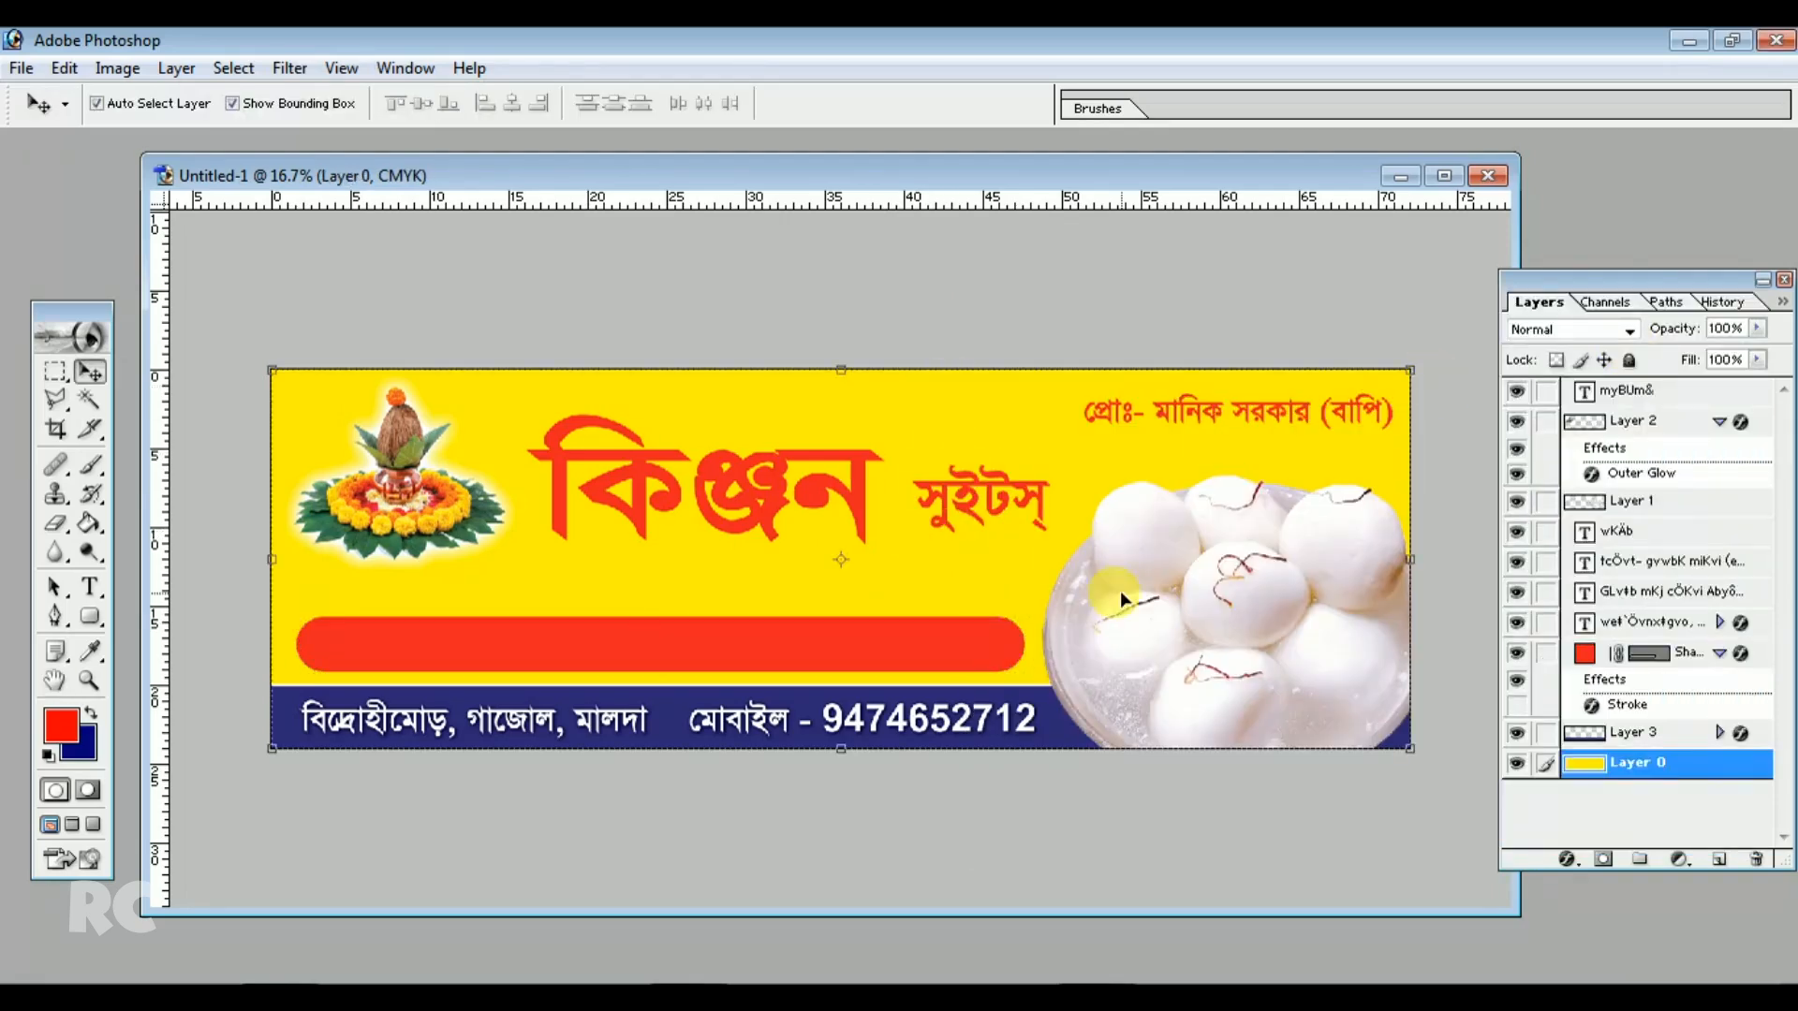
click(993, 644)
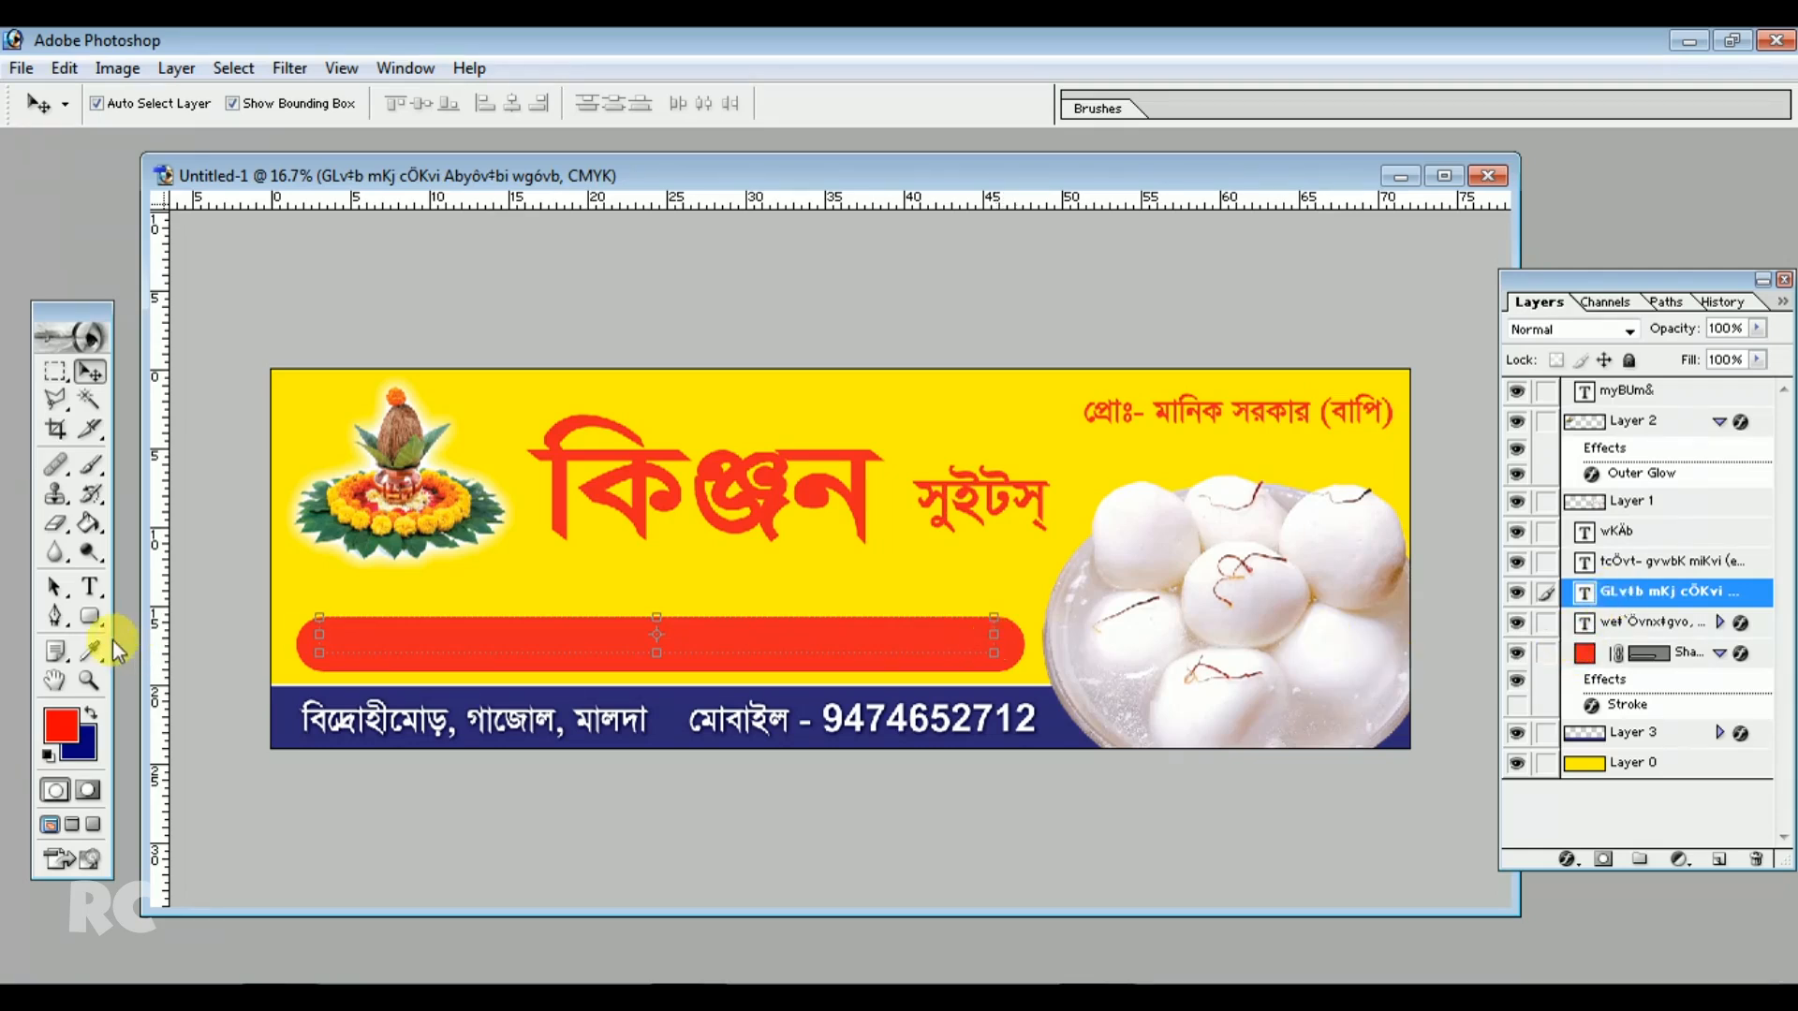
key(Up)
key(Up)
key(Up)
key(Up)
key(Up)
key(Up)
key(Up)
key(Up)
key(Up)
key(Up)
key(Up)
key(Up)
key(Up)
key(Up)
key(Up)
key(Up)
key(Up)
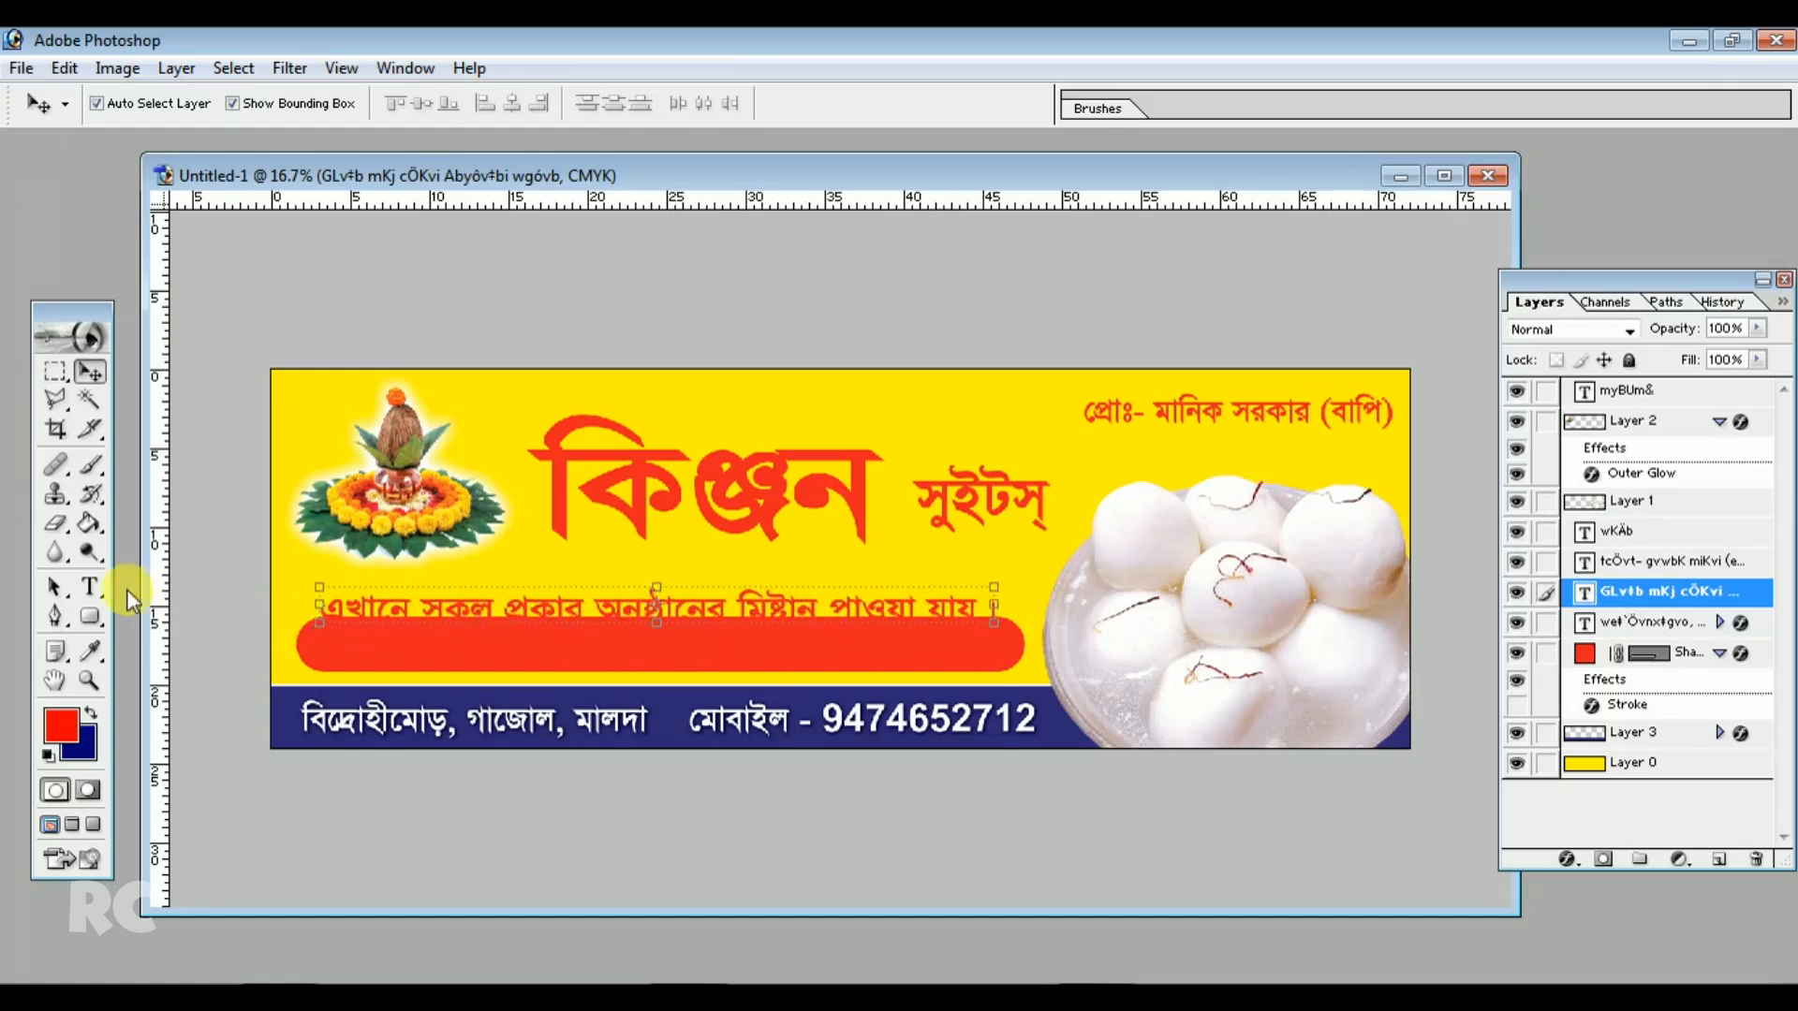
Recolor the tagline text yellow with Y at 100% and move it down onto the red bar
click(90, 587)
triple_click(444, 609)
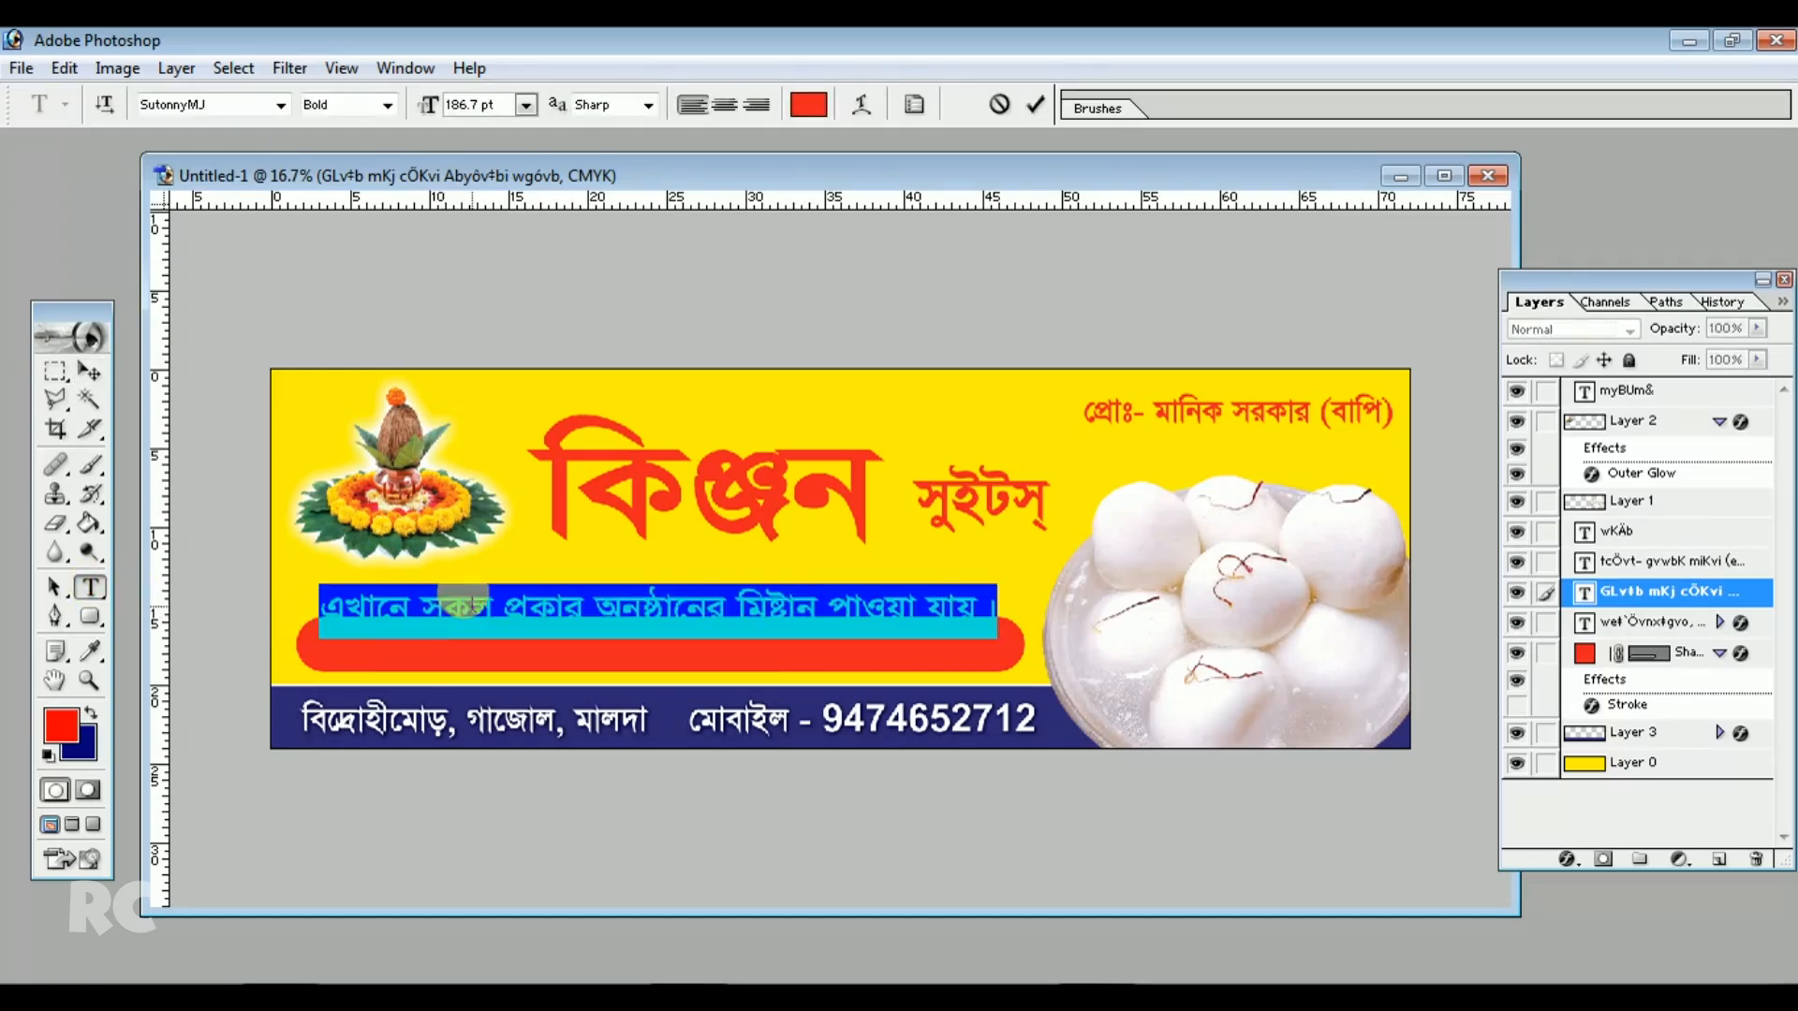
click(809, 103)
drag(1001, 338, 831, 200)
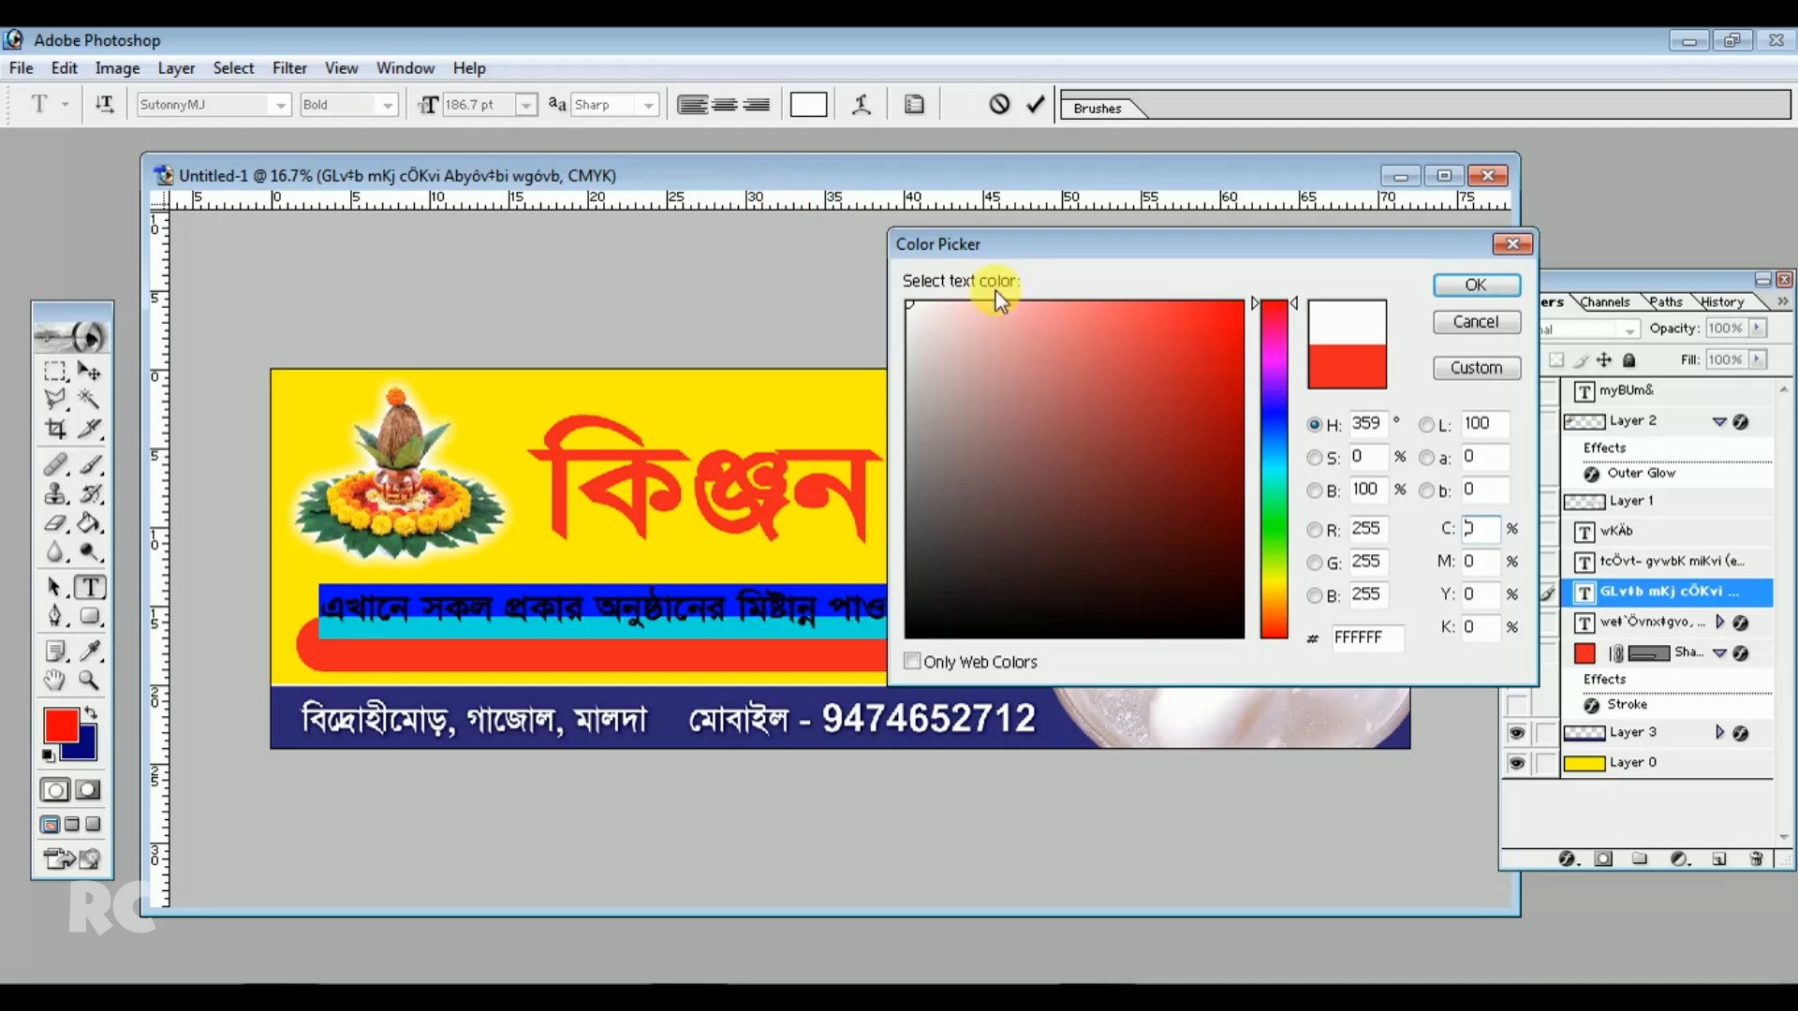
click(1478, 594)
text(100)
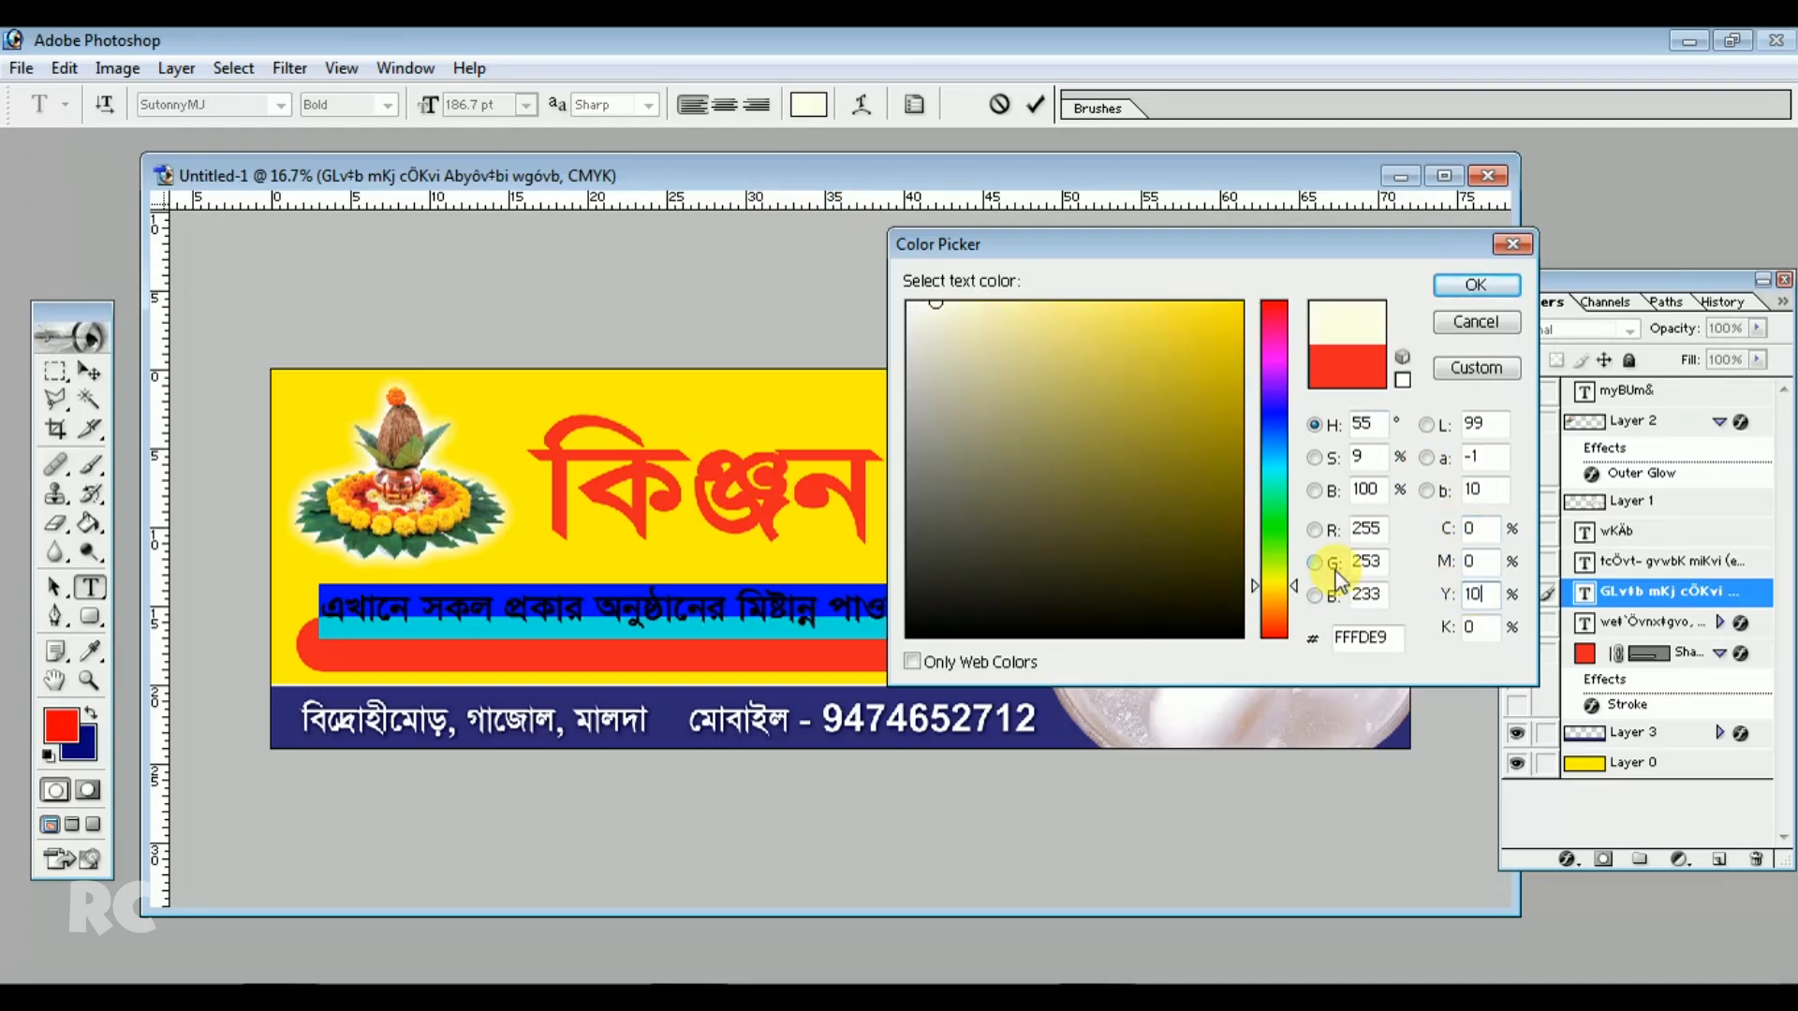
click(1478, 285)
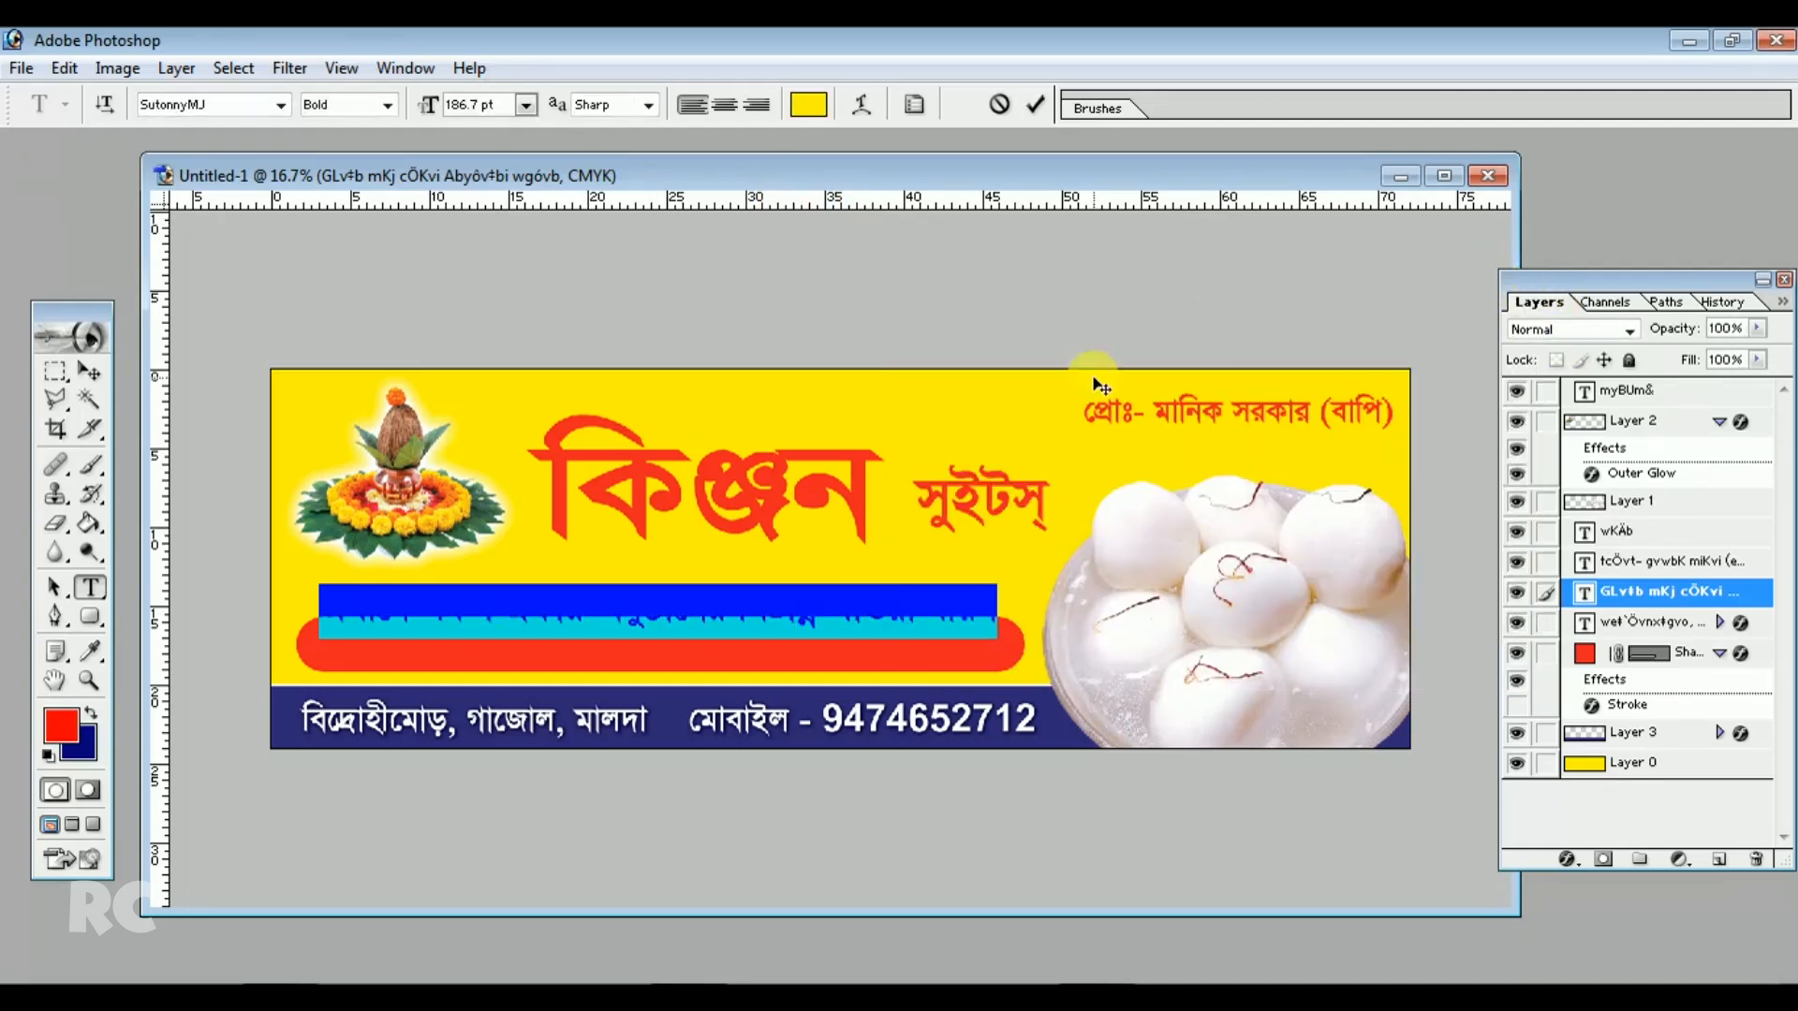
key(ctrl+Return)
click(89, 372)
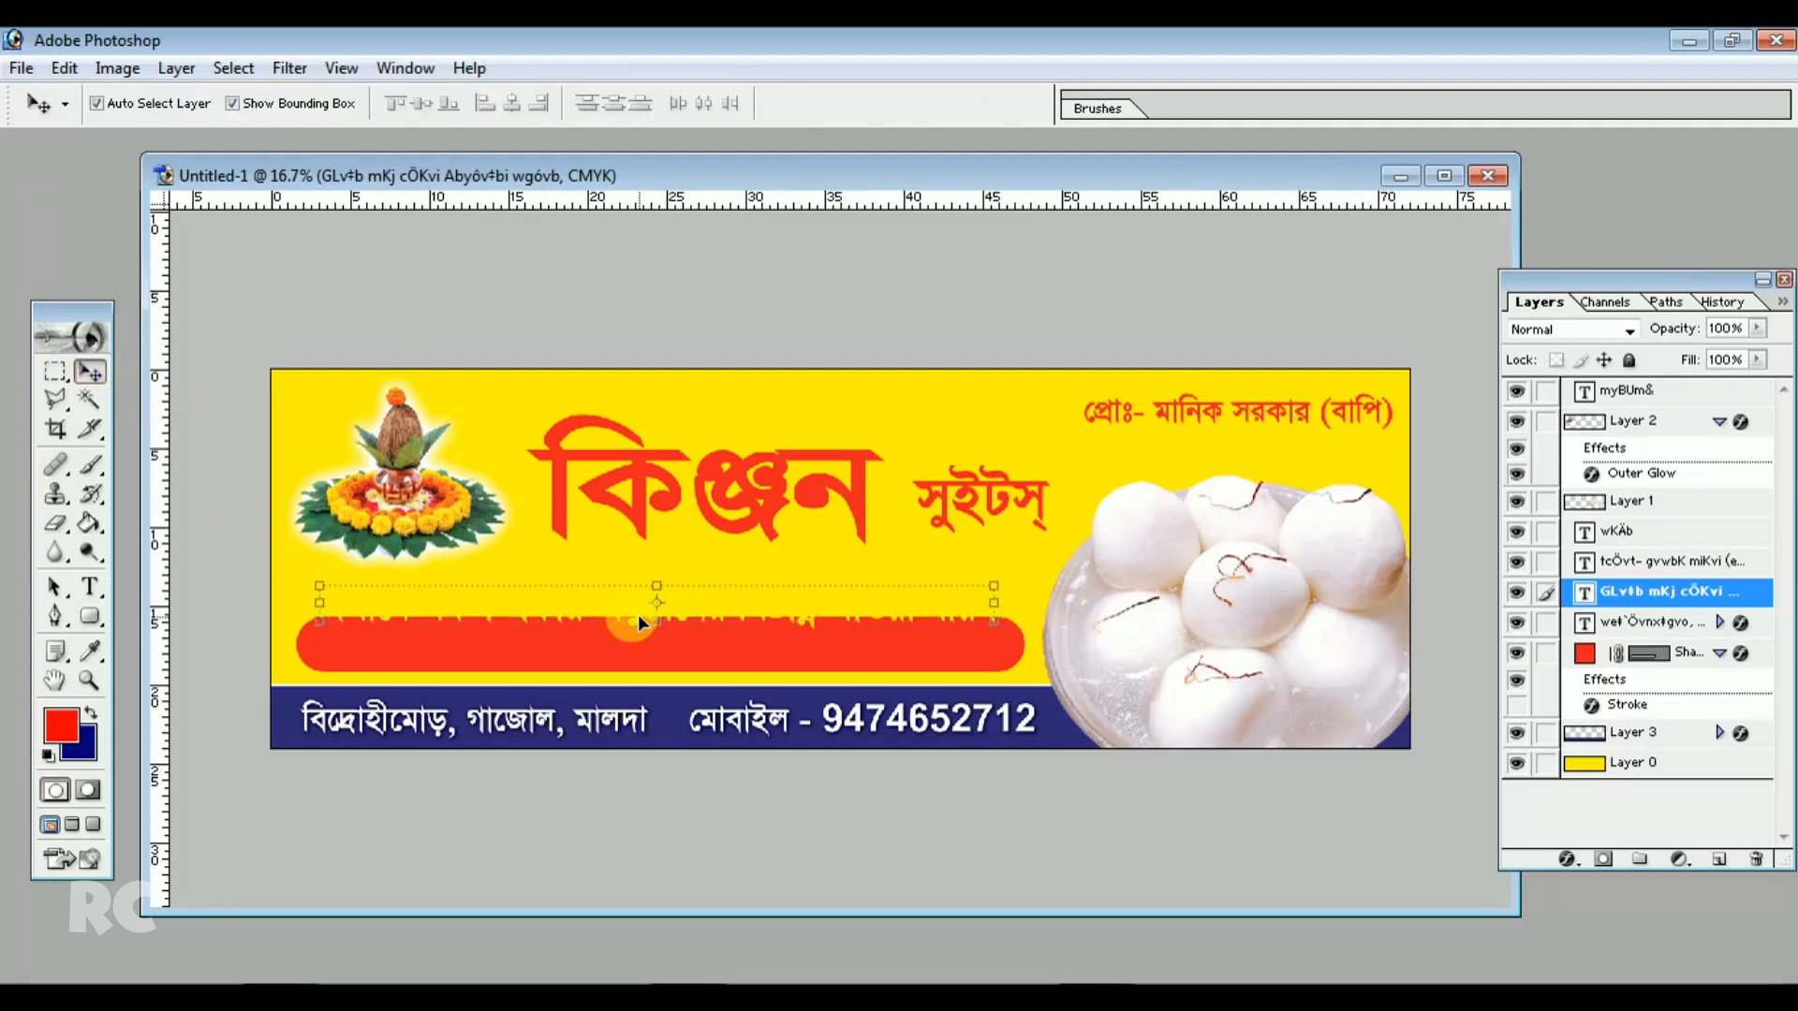
drag(635, 618, 637, 656)
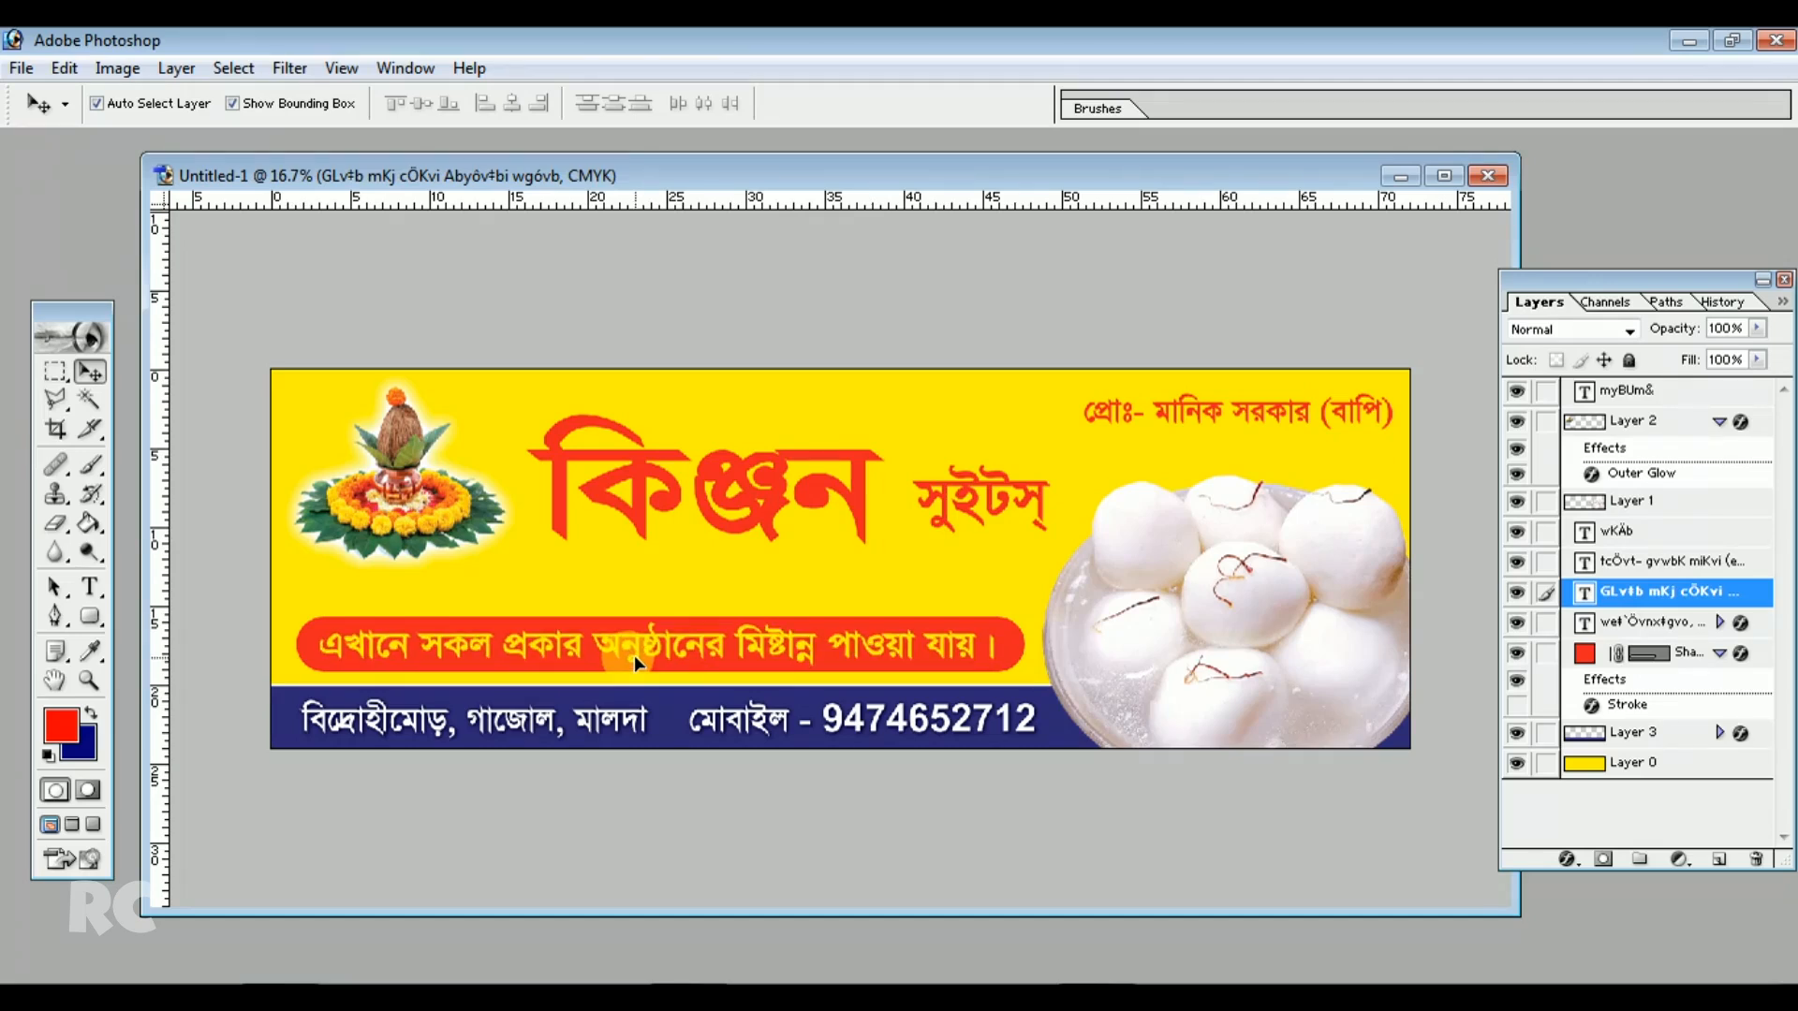
Add a drop shadow to the tagline with spread raised to 14%
click(176, 68)
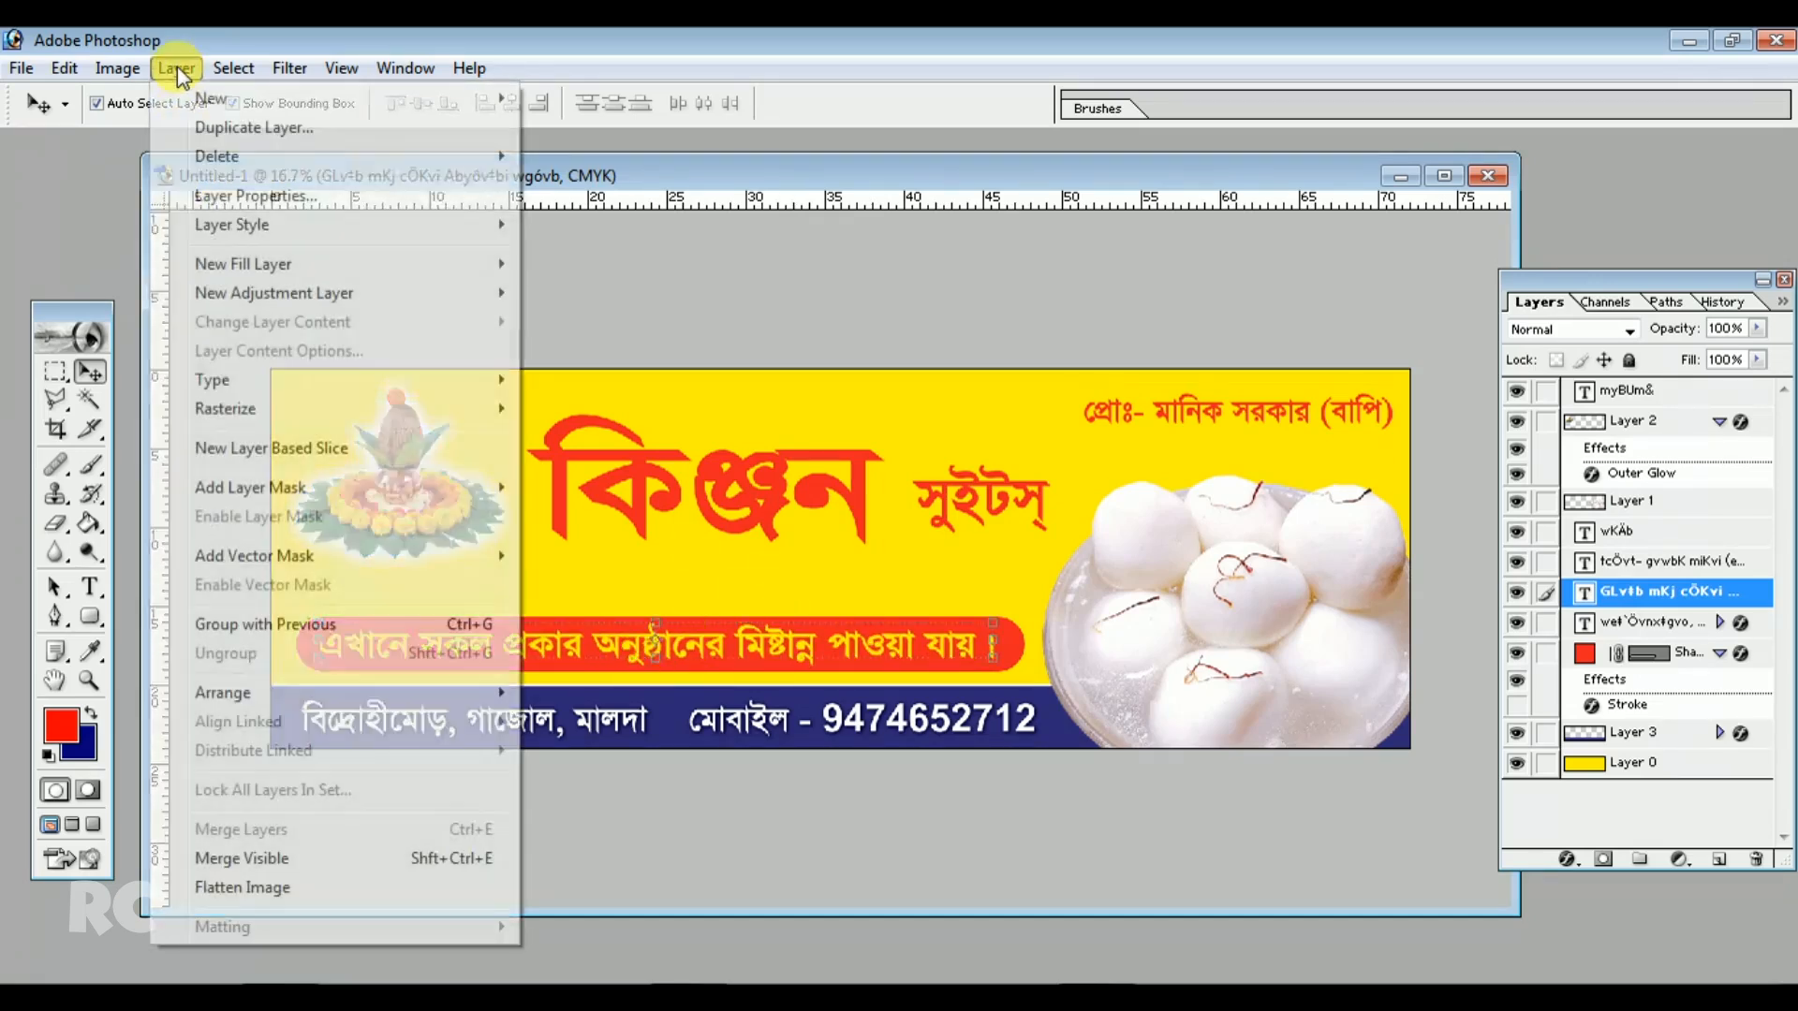
mouse_move(245, 226)
click(627, 265)
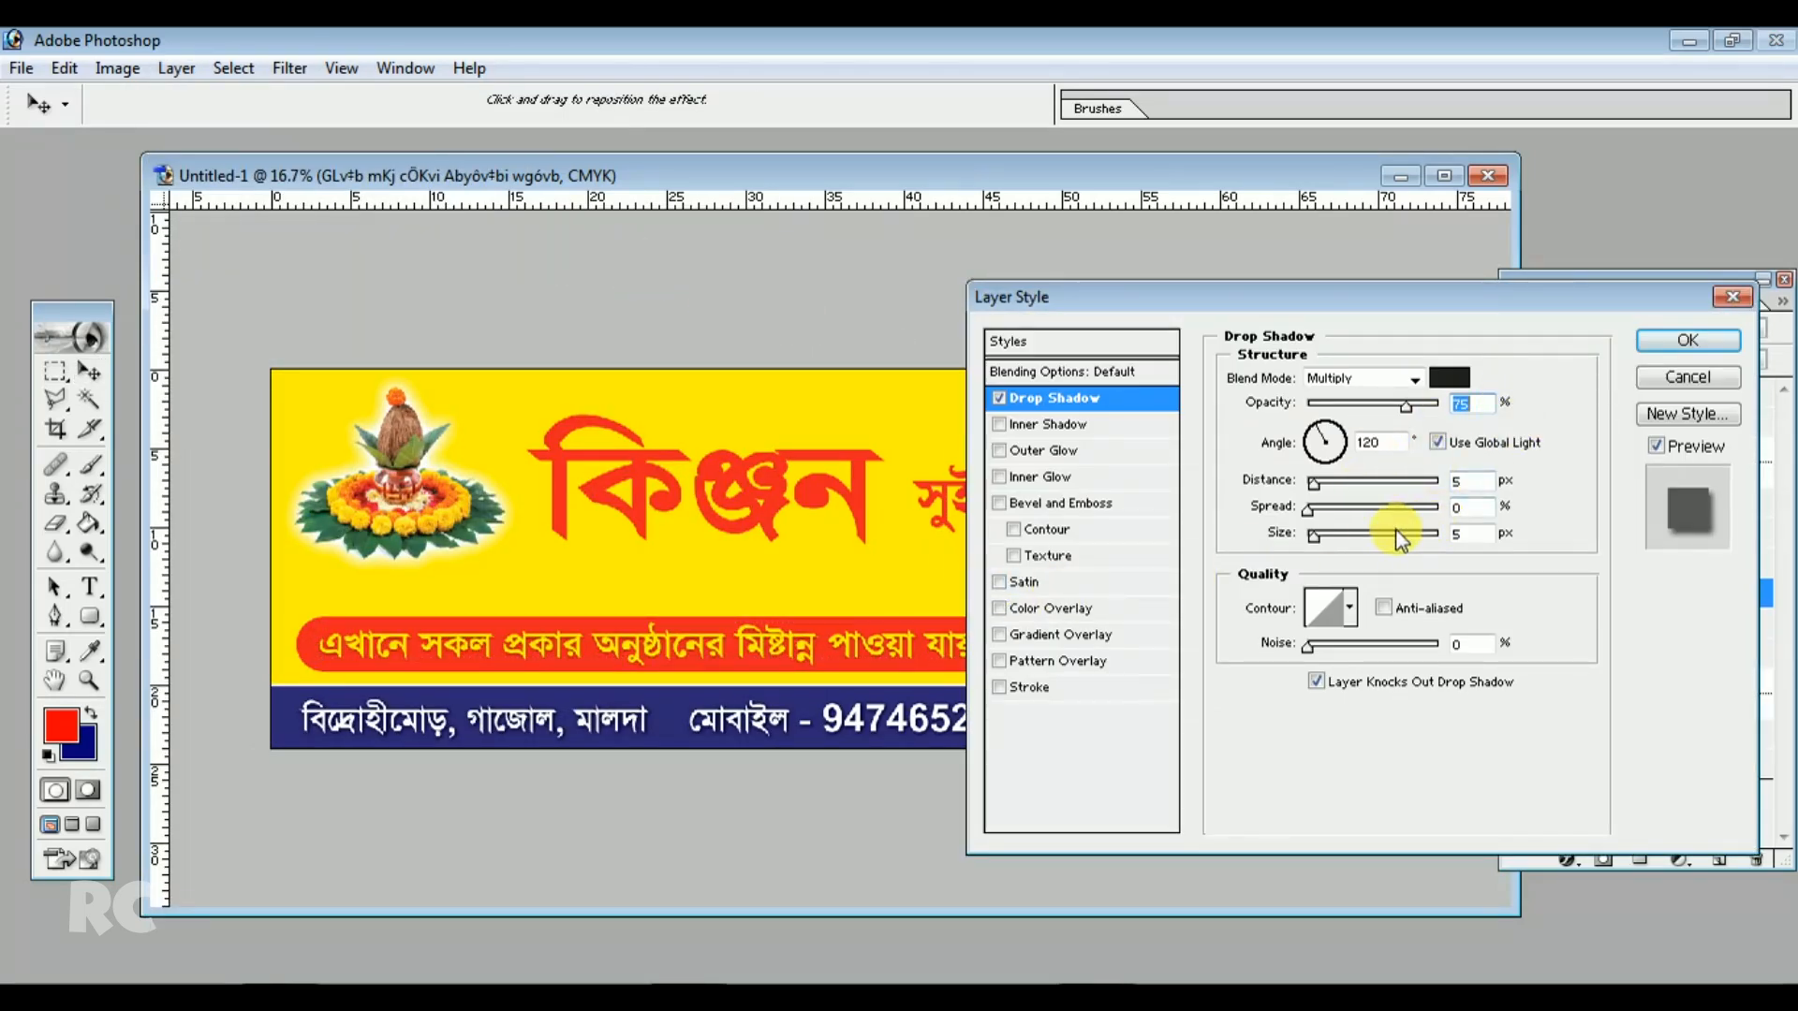
key(Up)
key(Up)
key(Up)
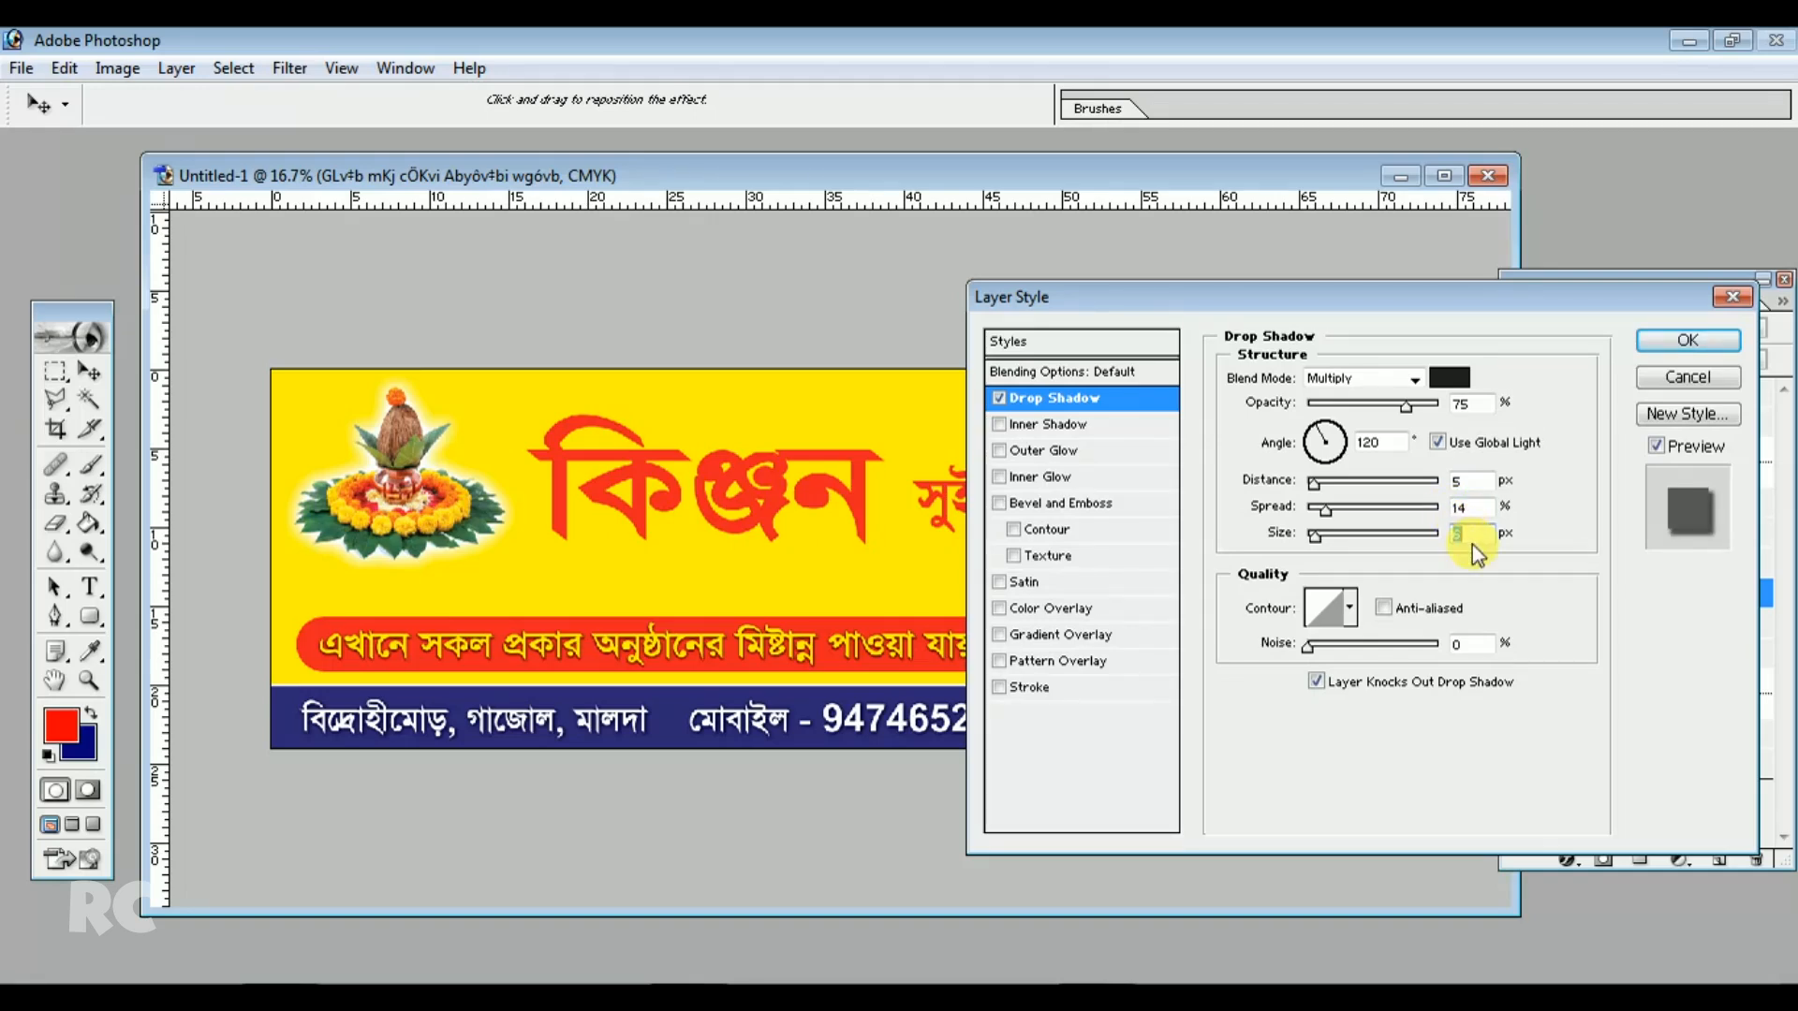
click(1670, 343)
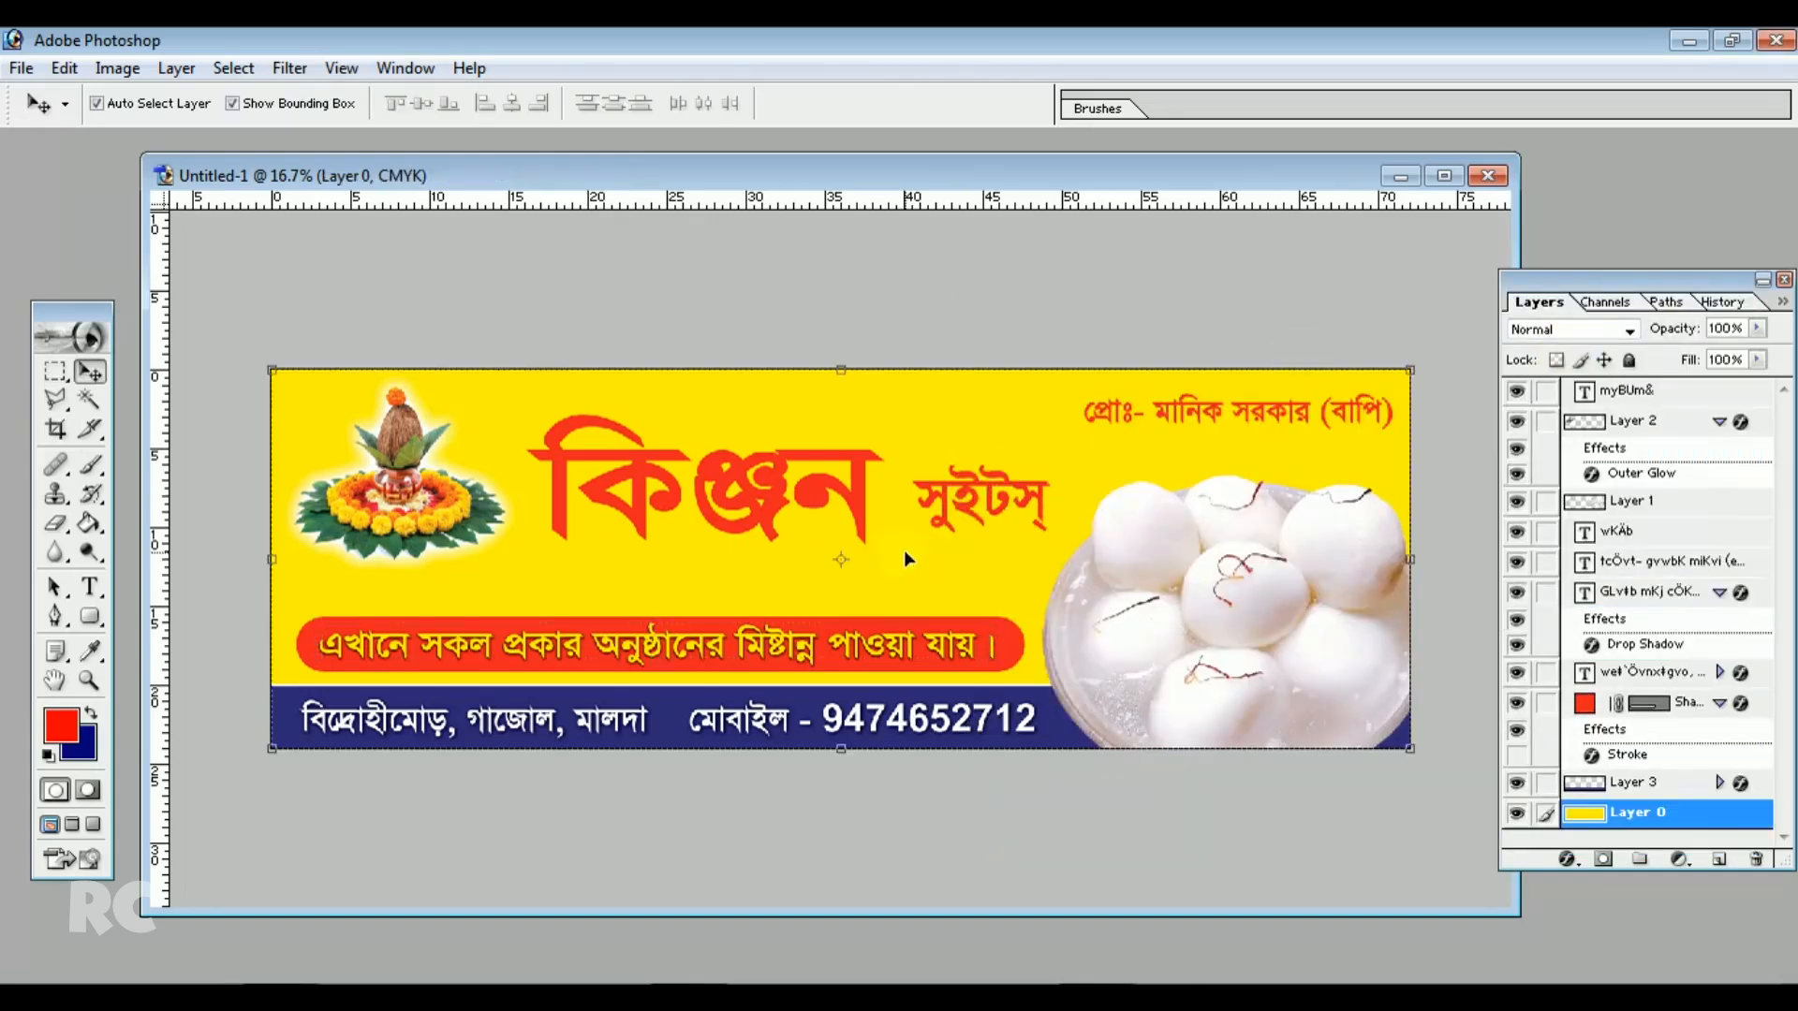
Scale the Kinjan title to about 109.5% width and 130% height and apply the transformation
drag(822, 491, 902, 582)
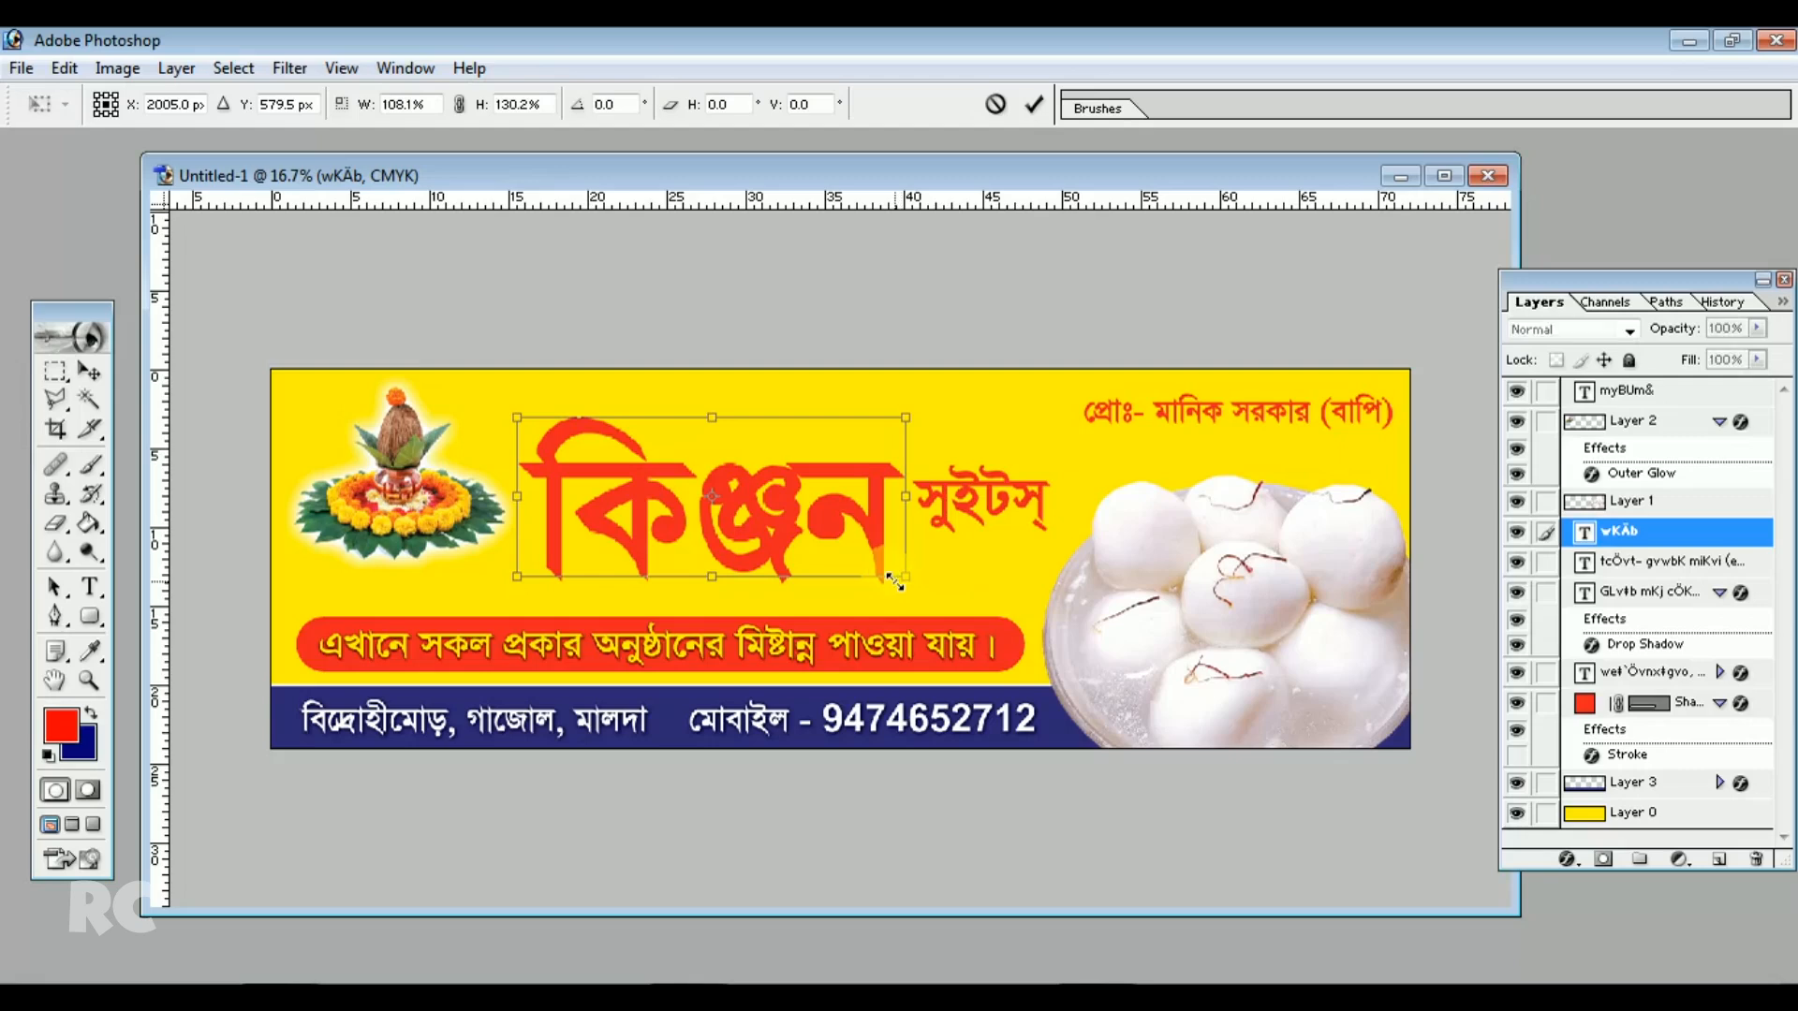
drag(517, 497, 511, 496)
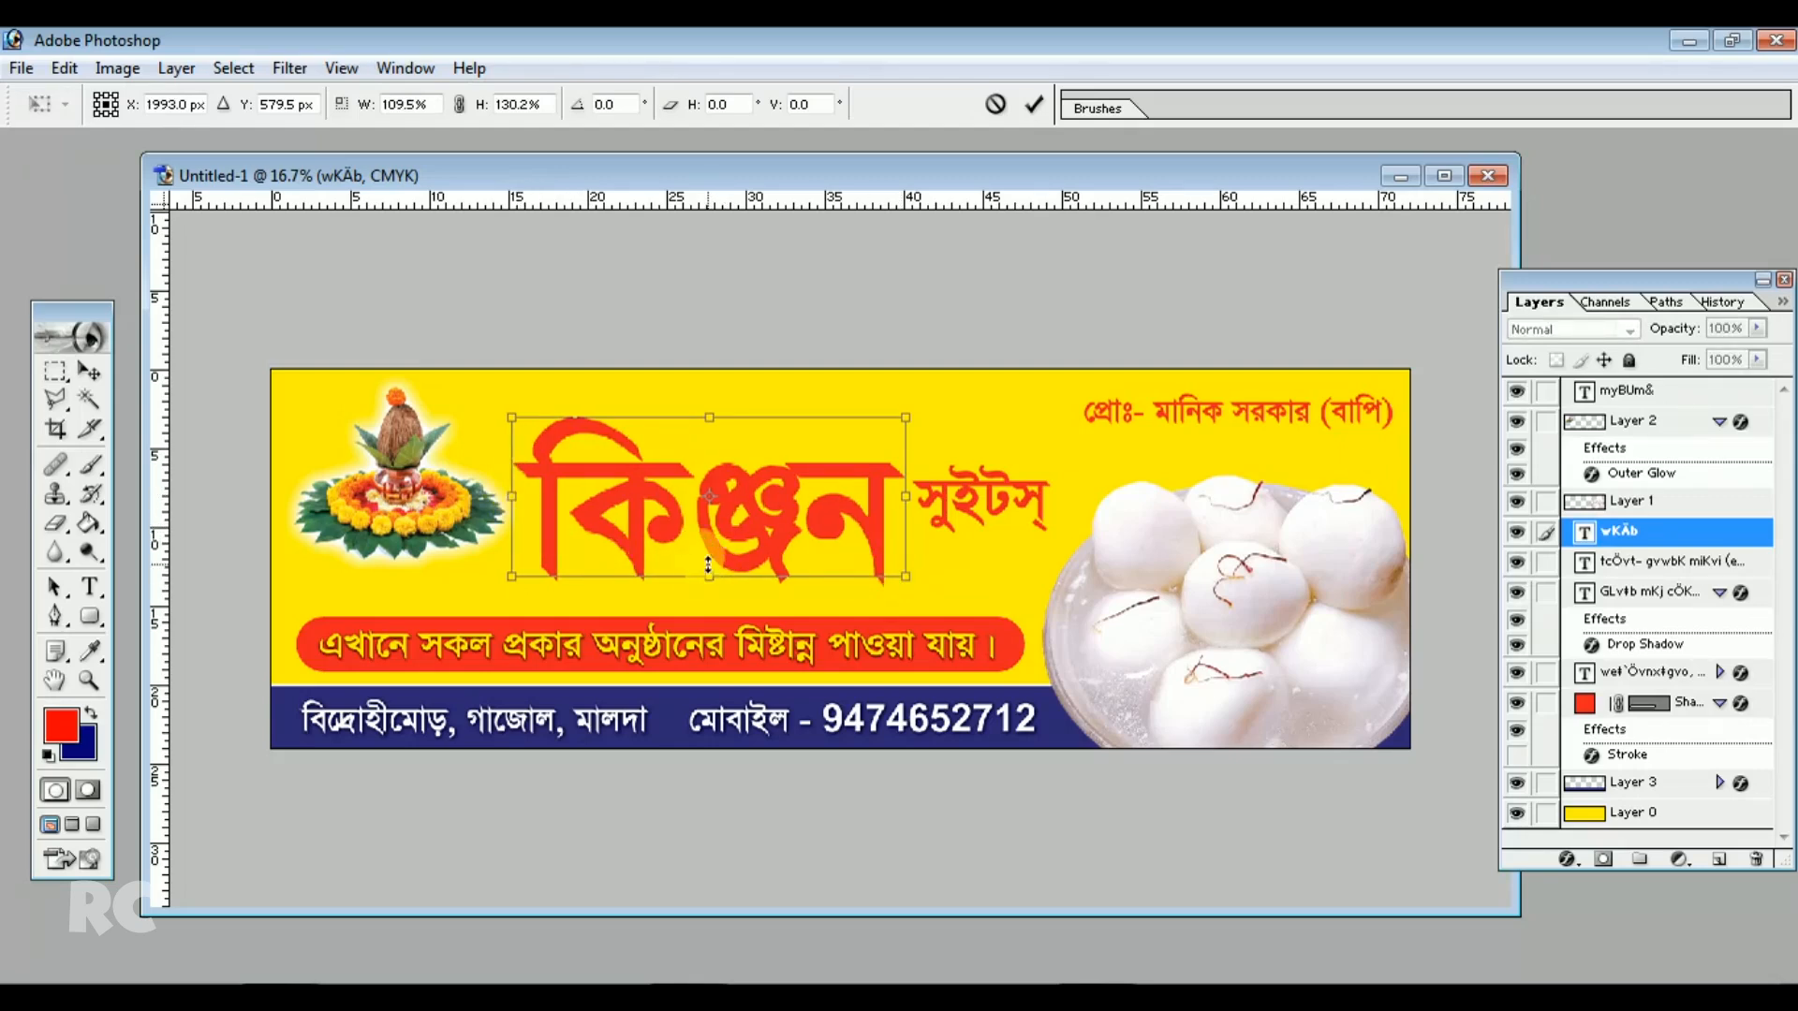
key(Return)
Add a white stroke to the Kinjan title, entering 19 px and then increasing the size slightly
click(176, 67)
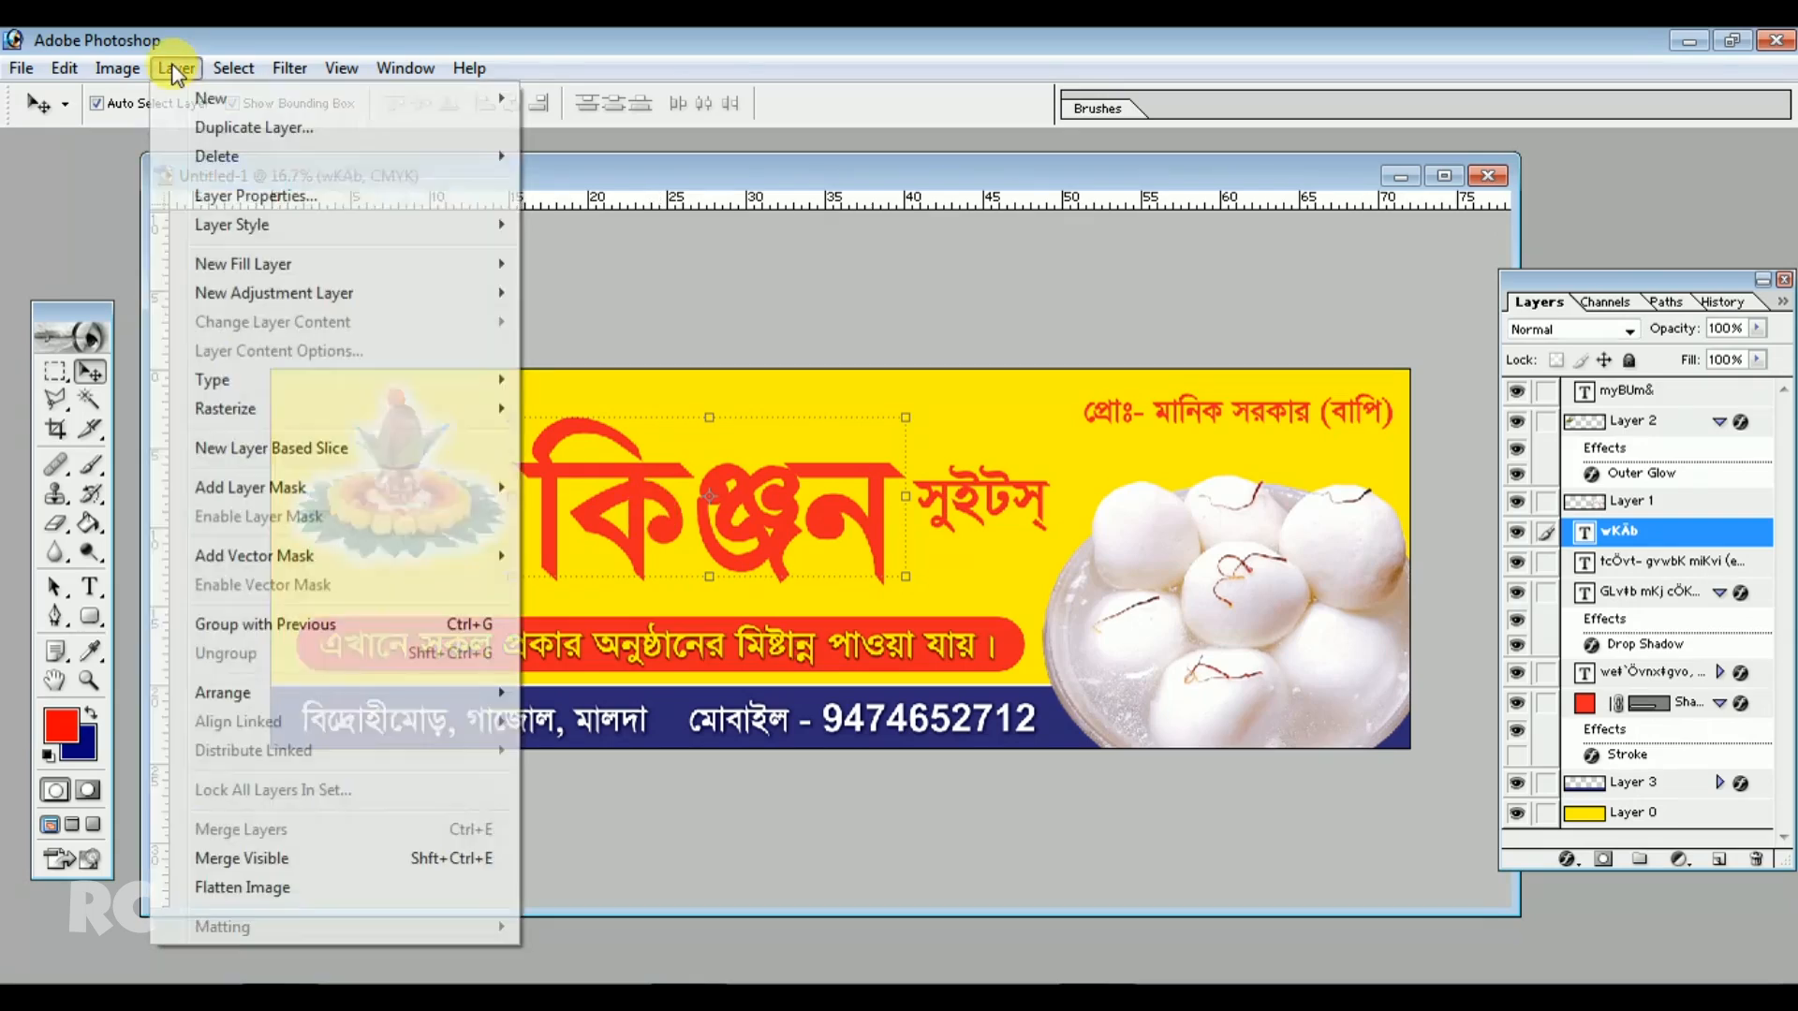
mouse_move(242, 224)
click(618, 520)
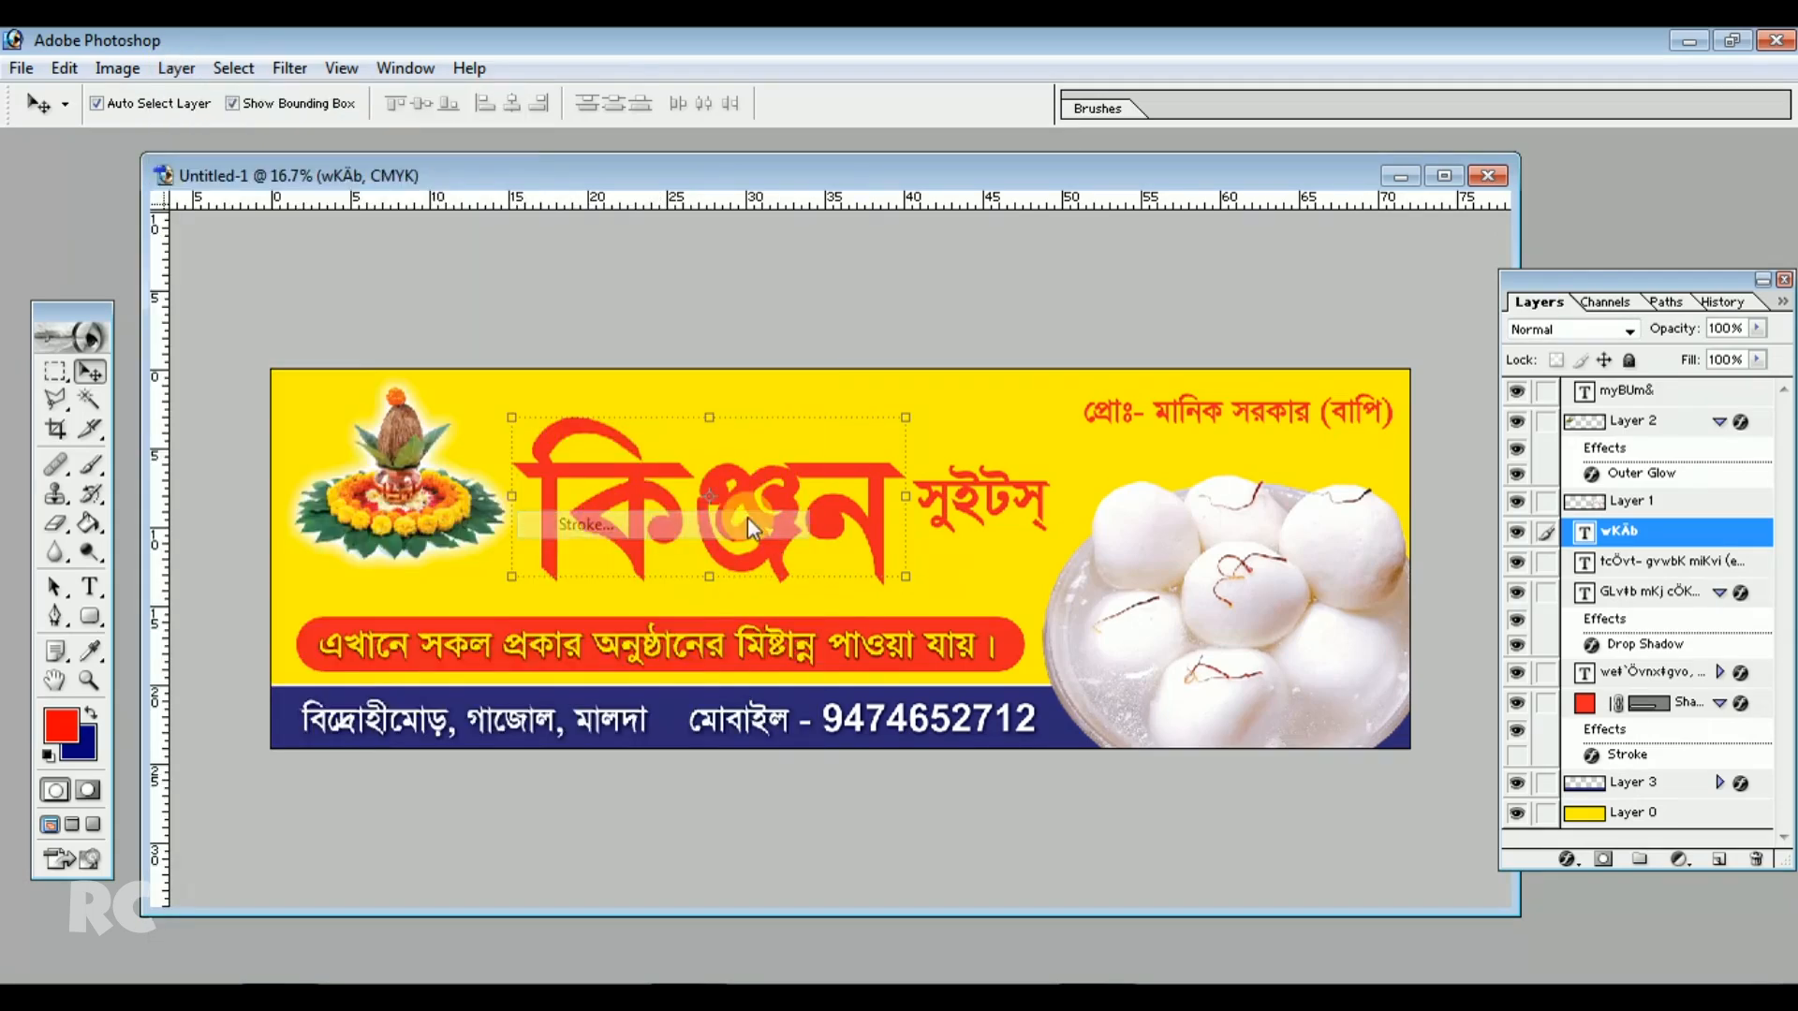
click(1287, 535)
click(908, 300)
click(1482, 281)
text(19)
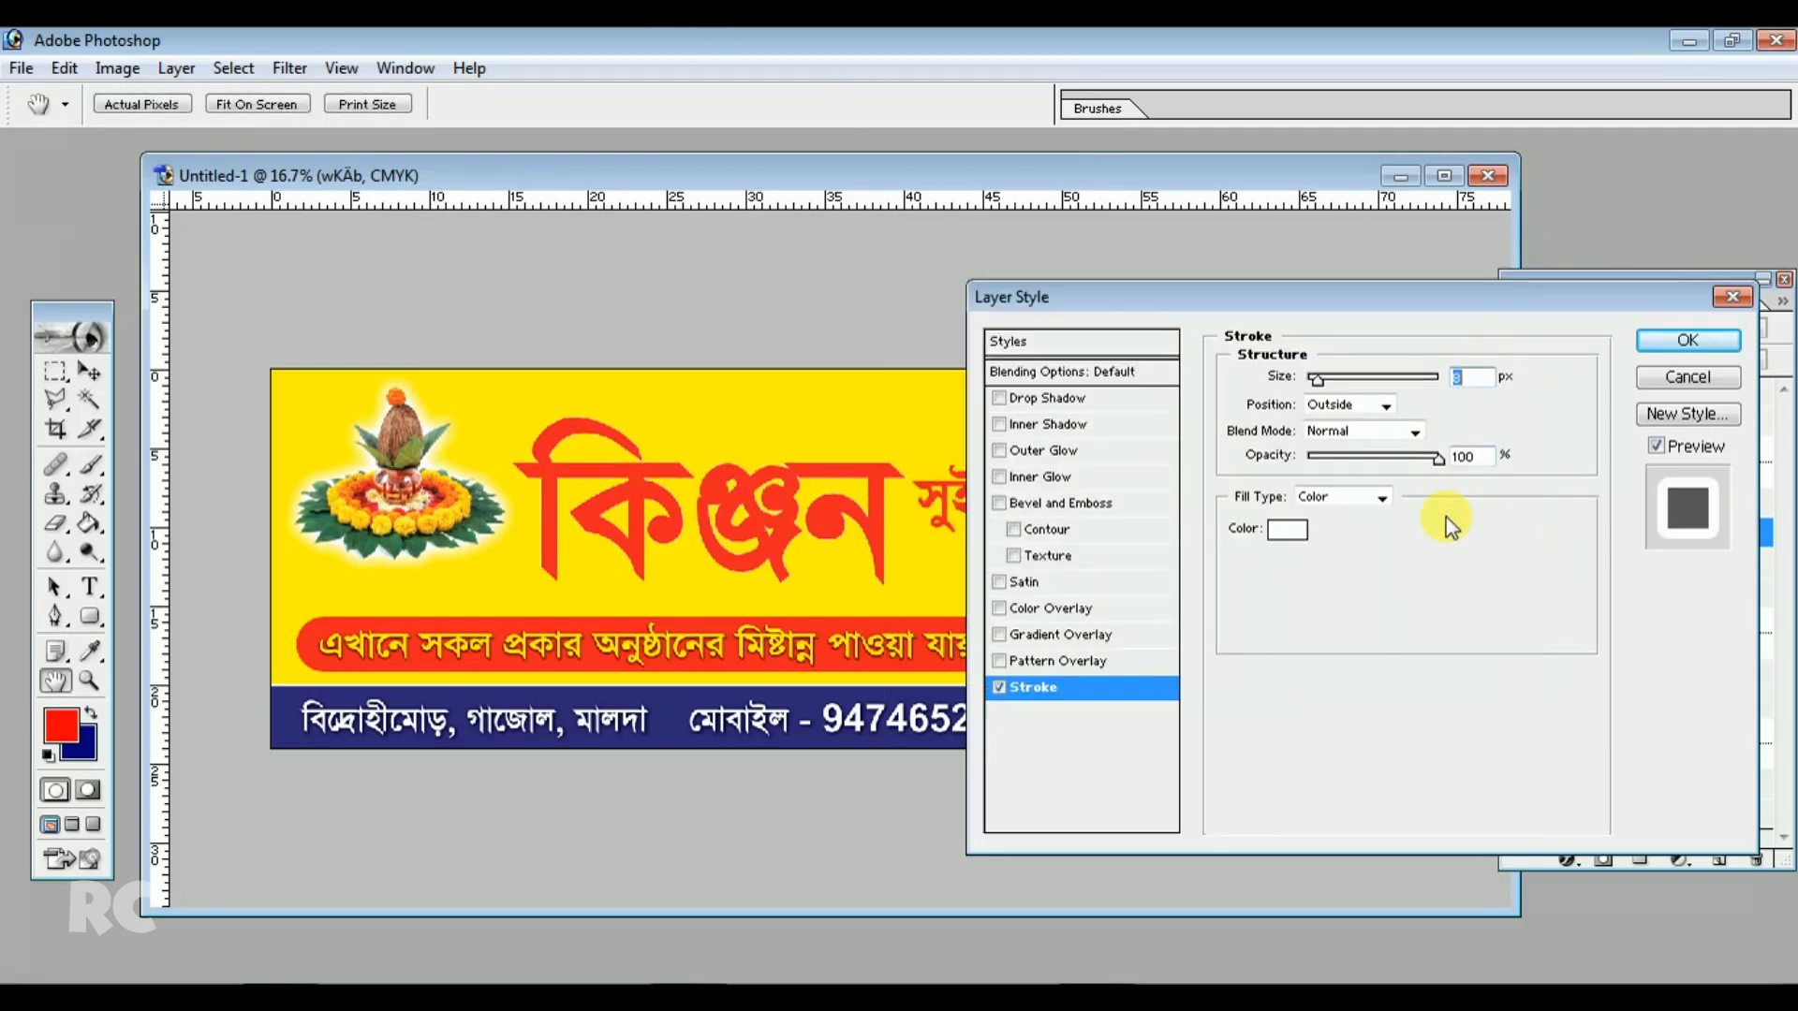
key(Up)
key(Up)
key(Up)
key(Up)
key(Up)
key(Up)
key(Up)
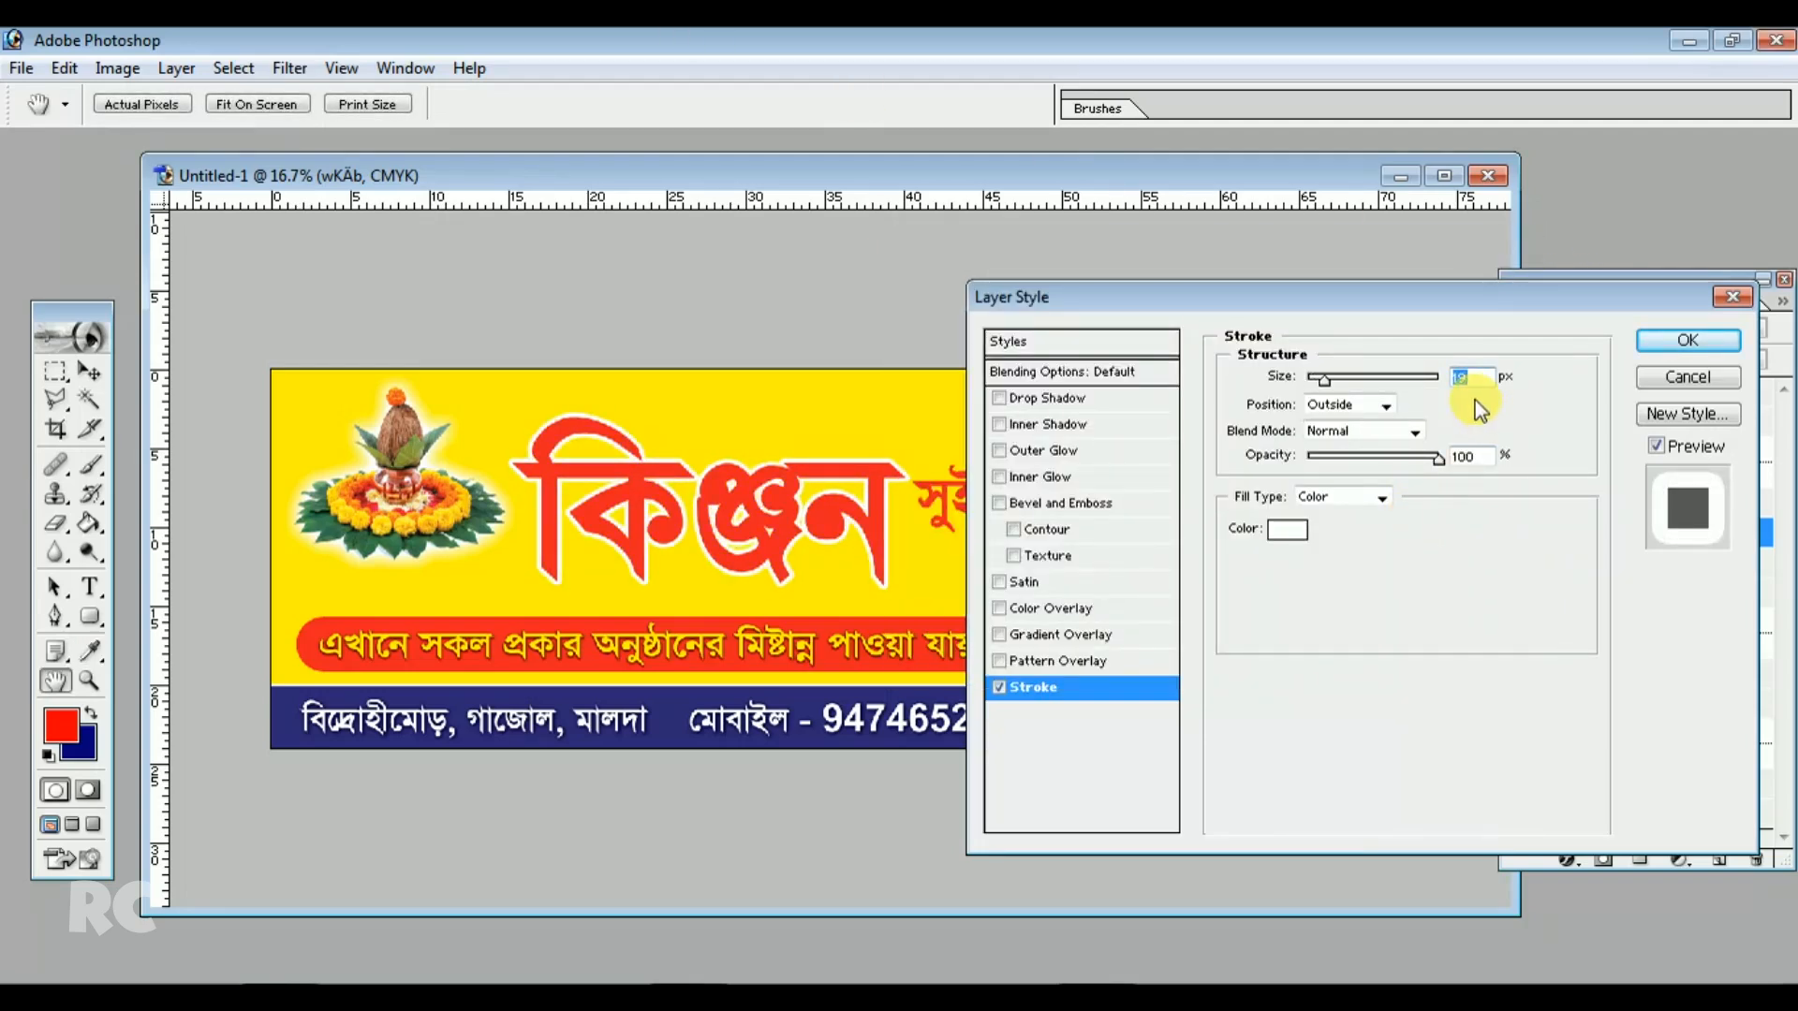
key(Down)
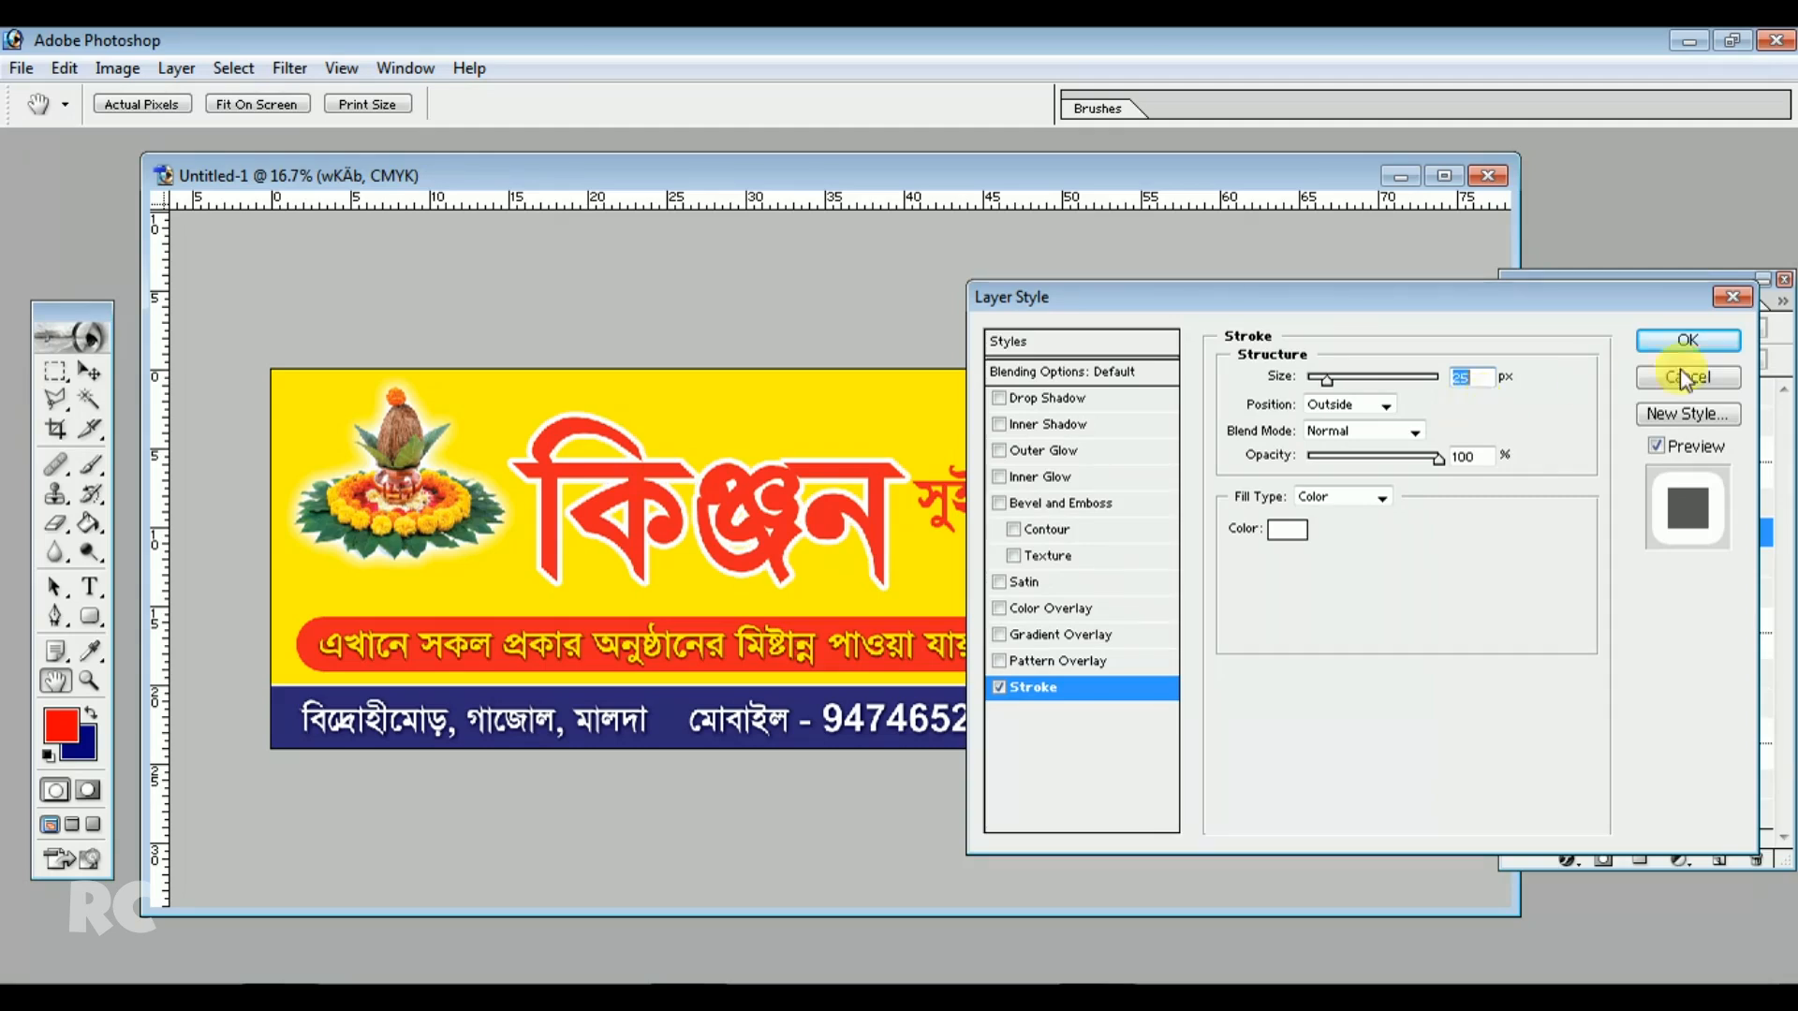
Add a drop shadow to the Kinjan title, raising its spread to 71% and increasing the size
drag(1227, 297, 1257, 460)
click(1036, 564)
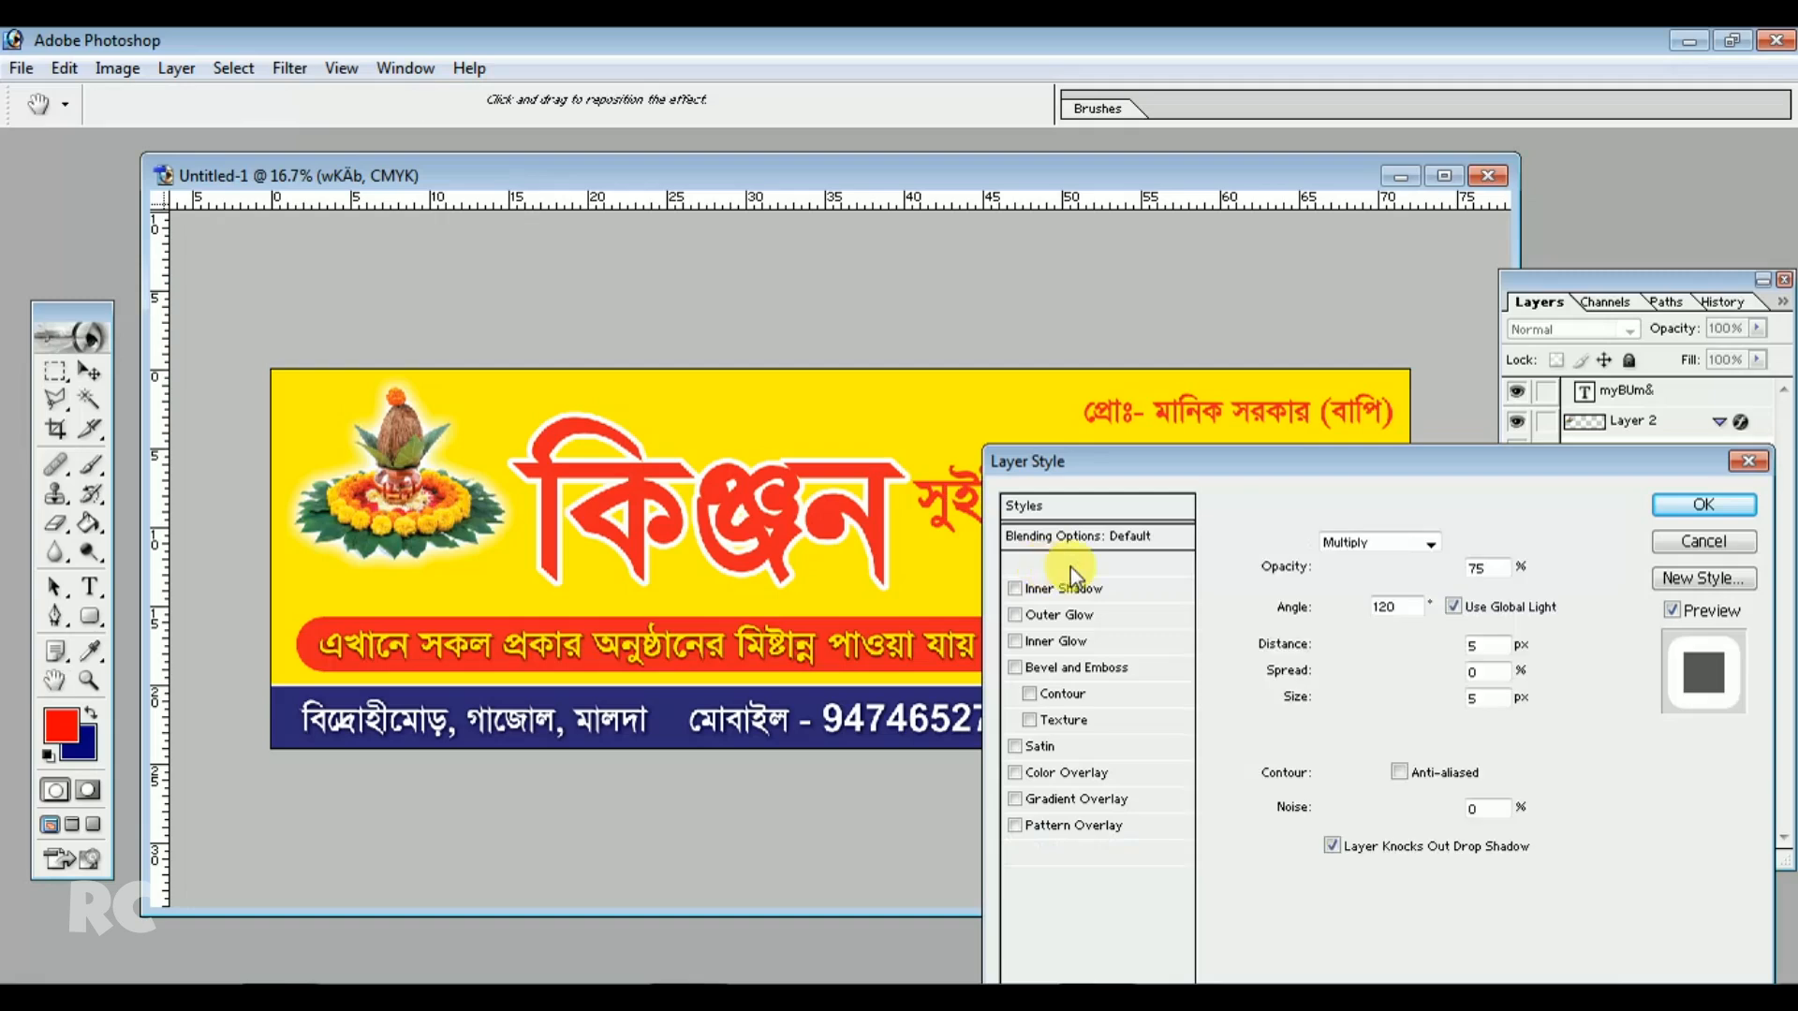
click(1500, 671)
scroll(1493, 672, up, 11)
scroll(1487, 693, up, 17)
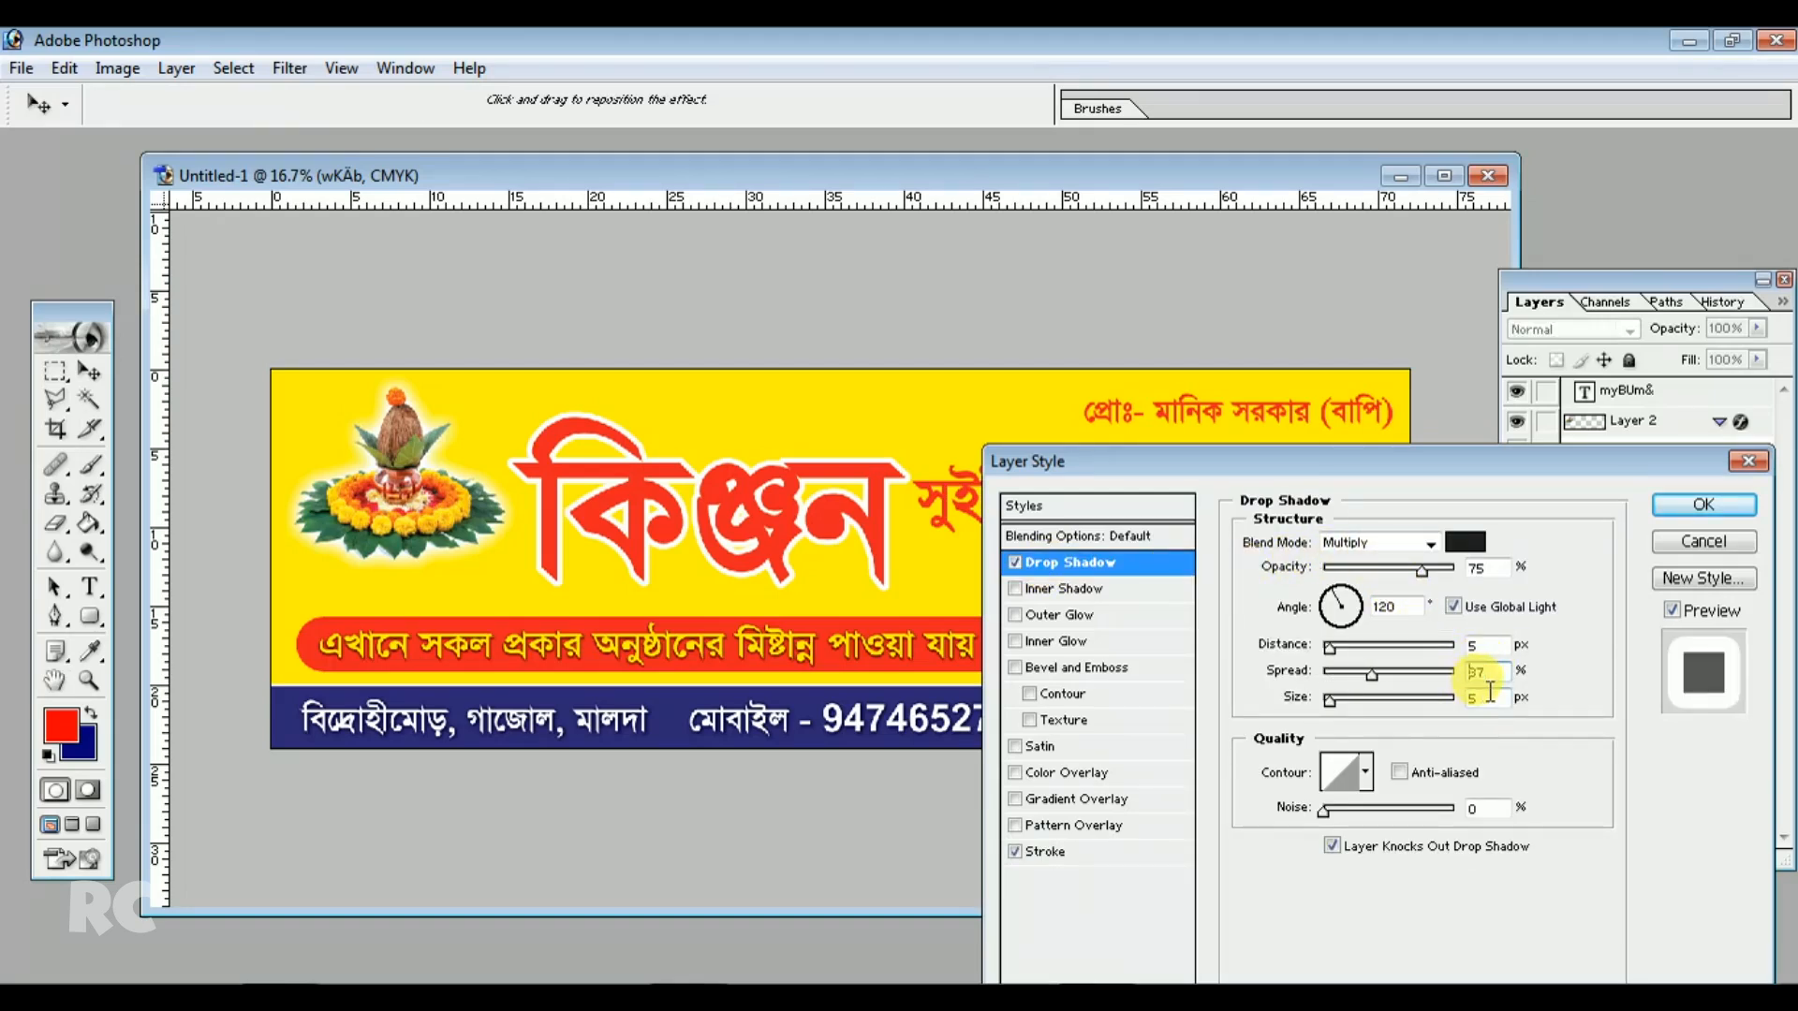
scroll(1485, 691, up, 20)
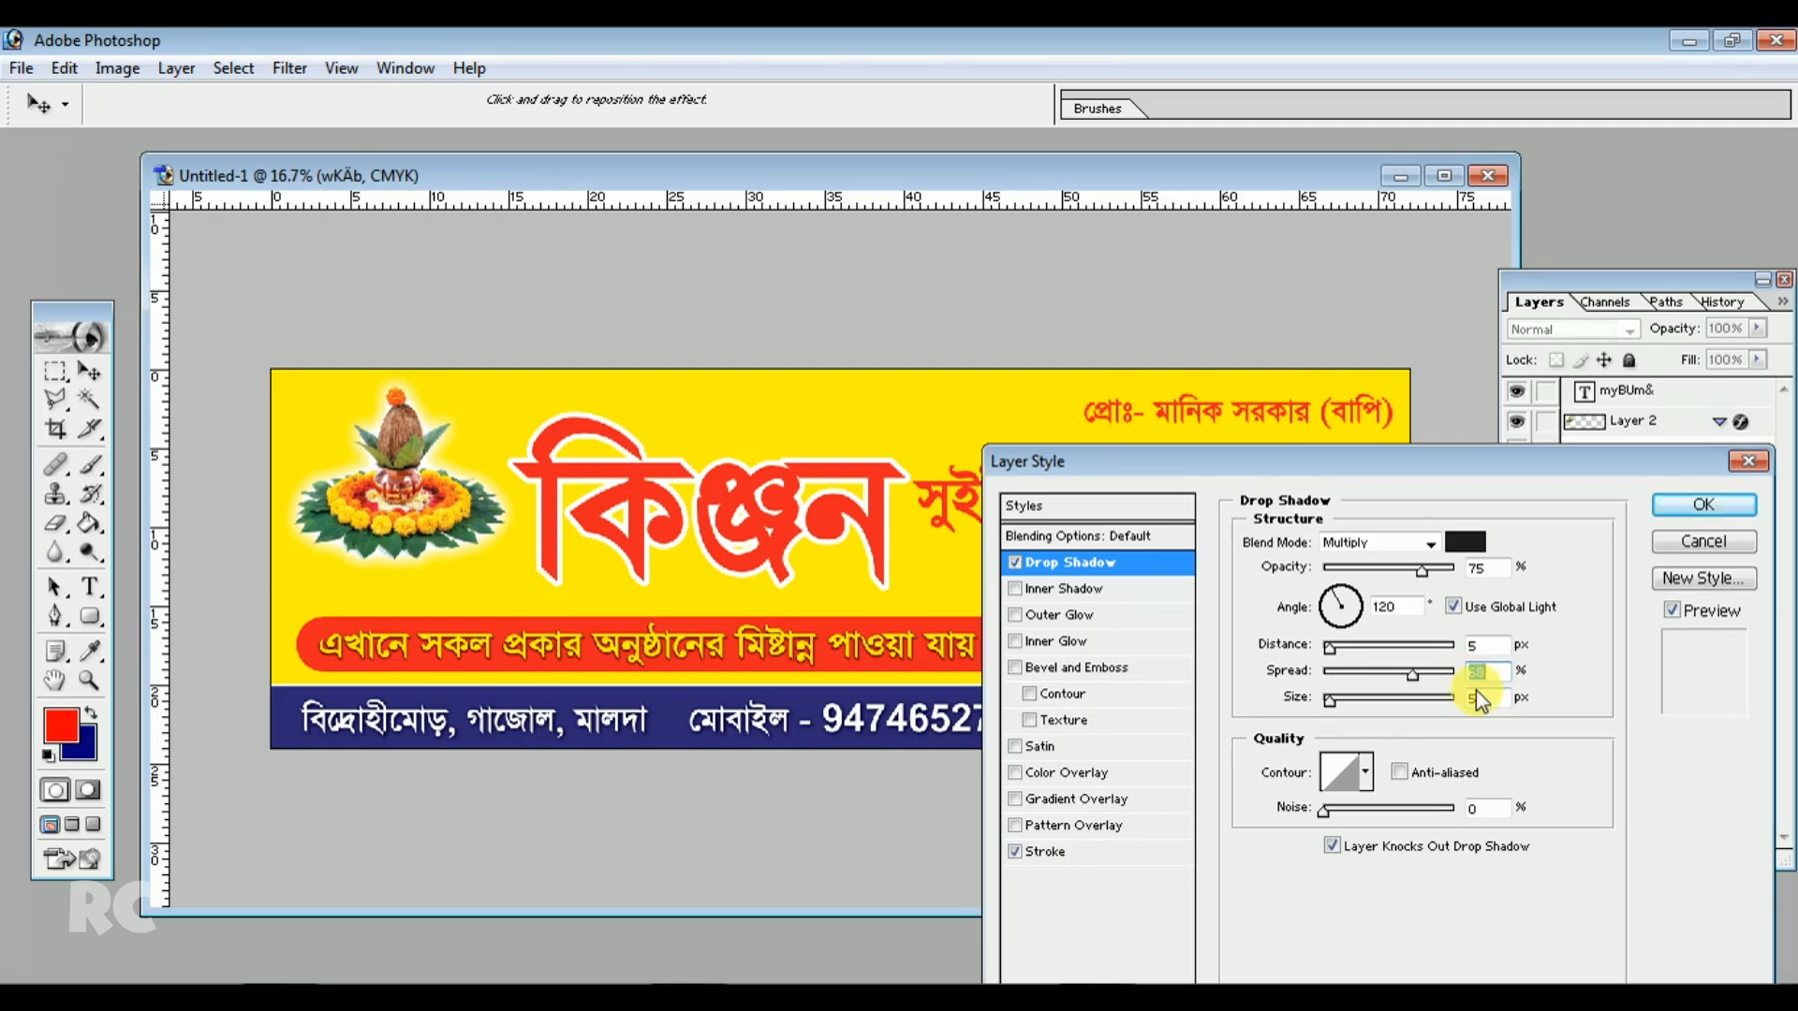
click(1489, 701)
scroll(1489, 703, up, 3)
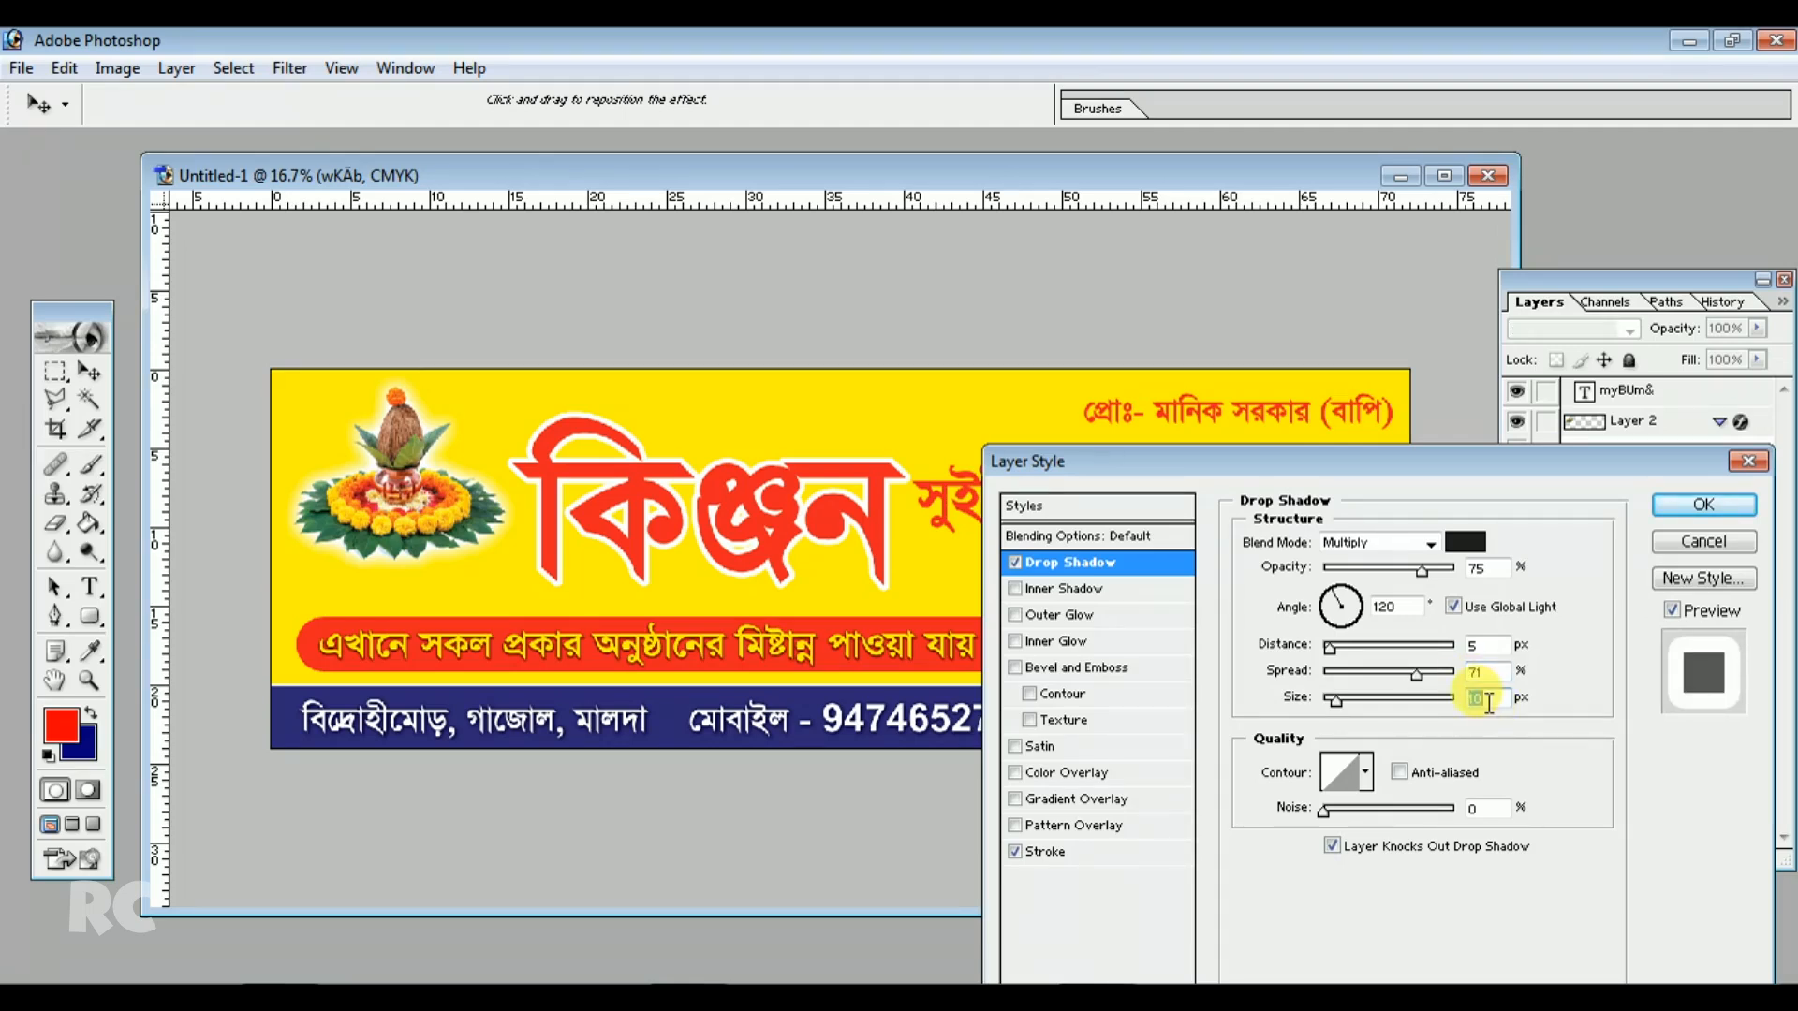
scroll(1480, 706, up, 20)
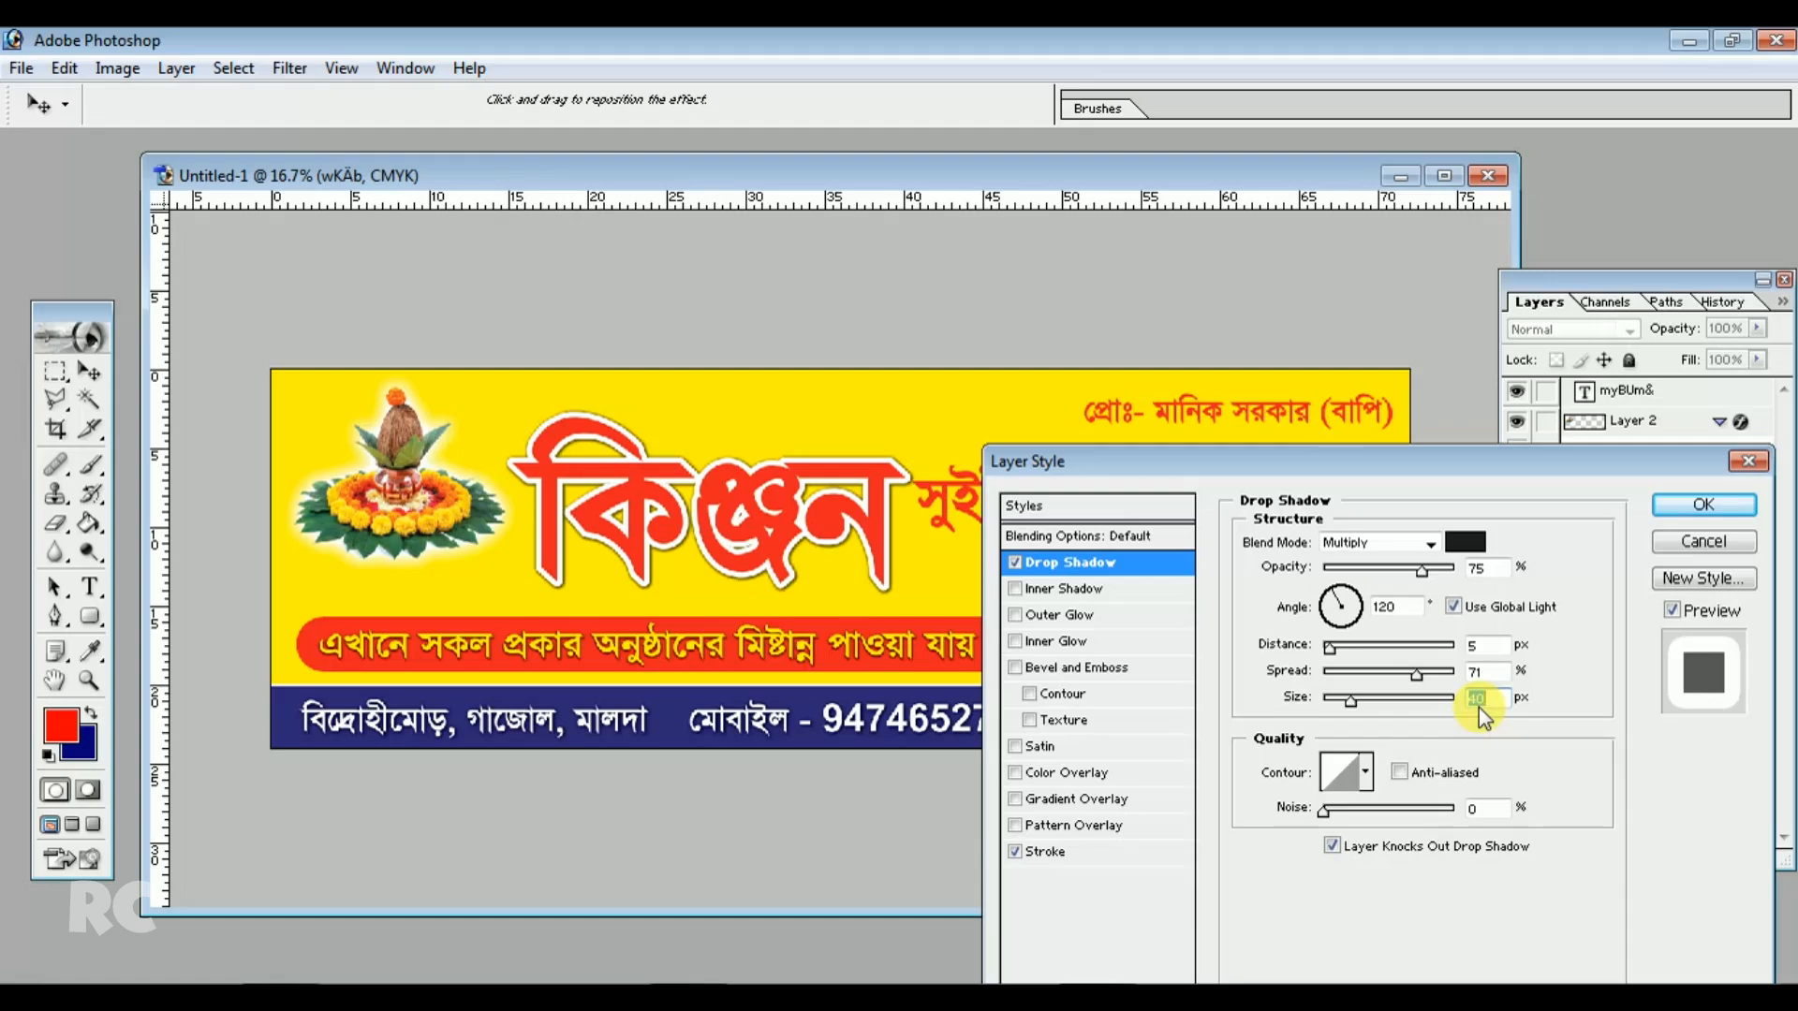
click(1491, 676)
scroll(1485, 686, up, 14)
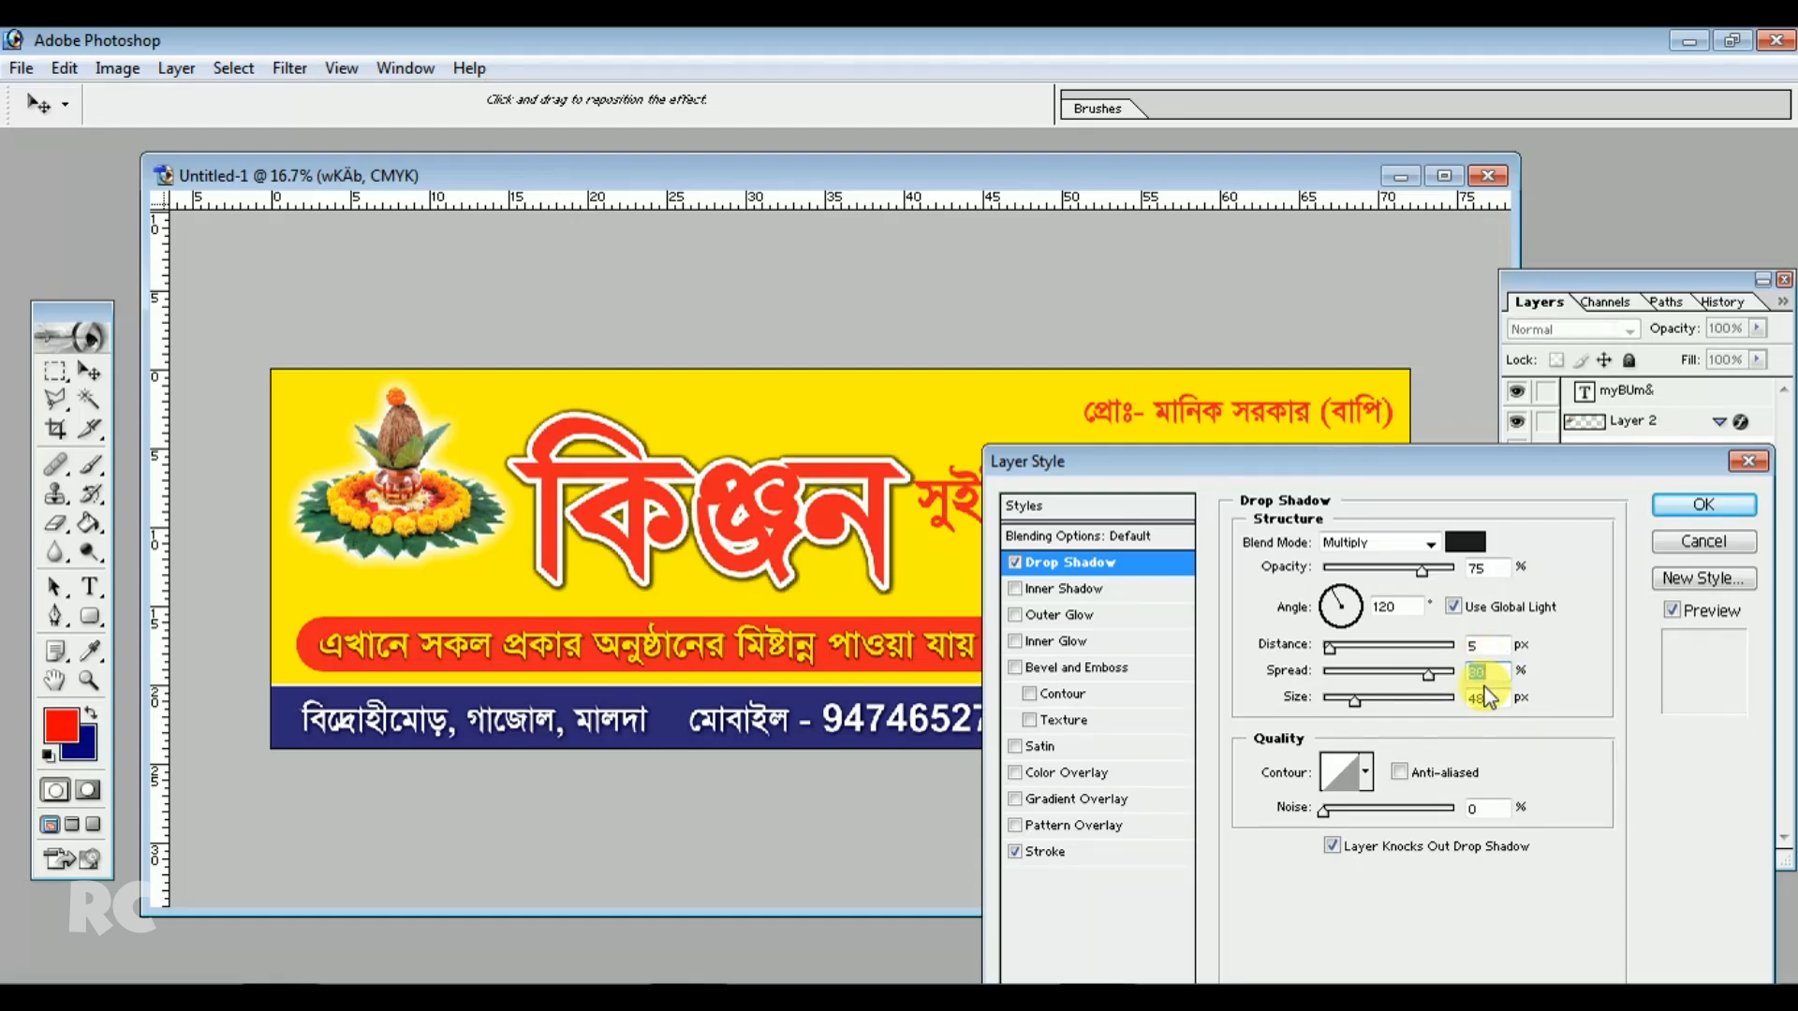
click(1699, 505)
Reposition the kalash image, the Kinjan title and the সুইটস্ text slightly
drag(947, 496, 955, 515)
drag(411, 503, 410, 527)
drag(586, 469, 581, 469)
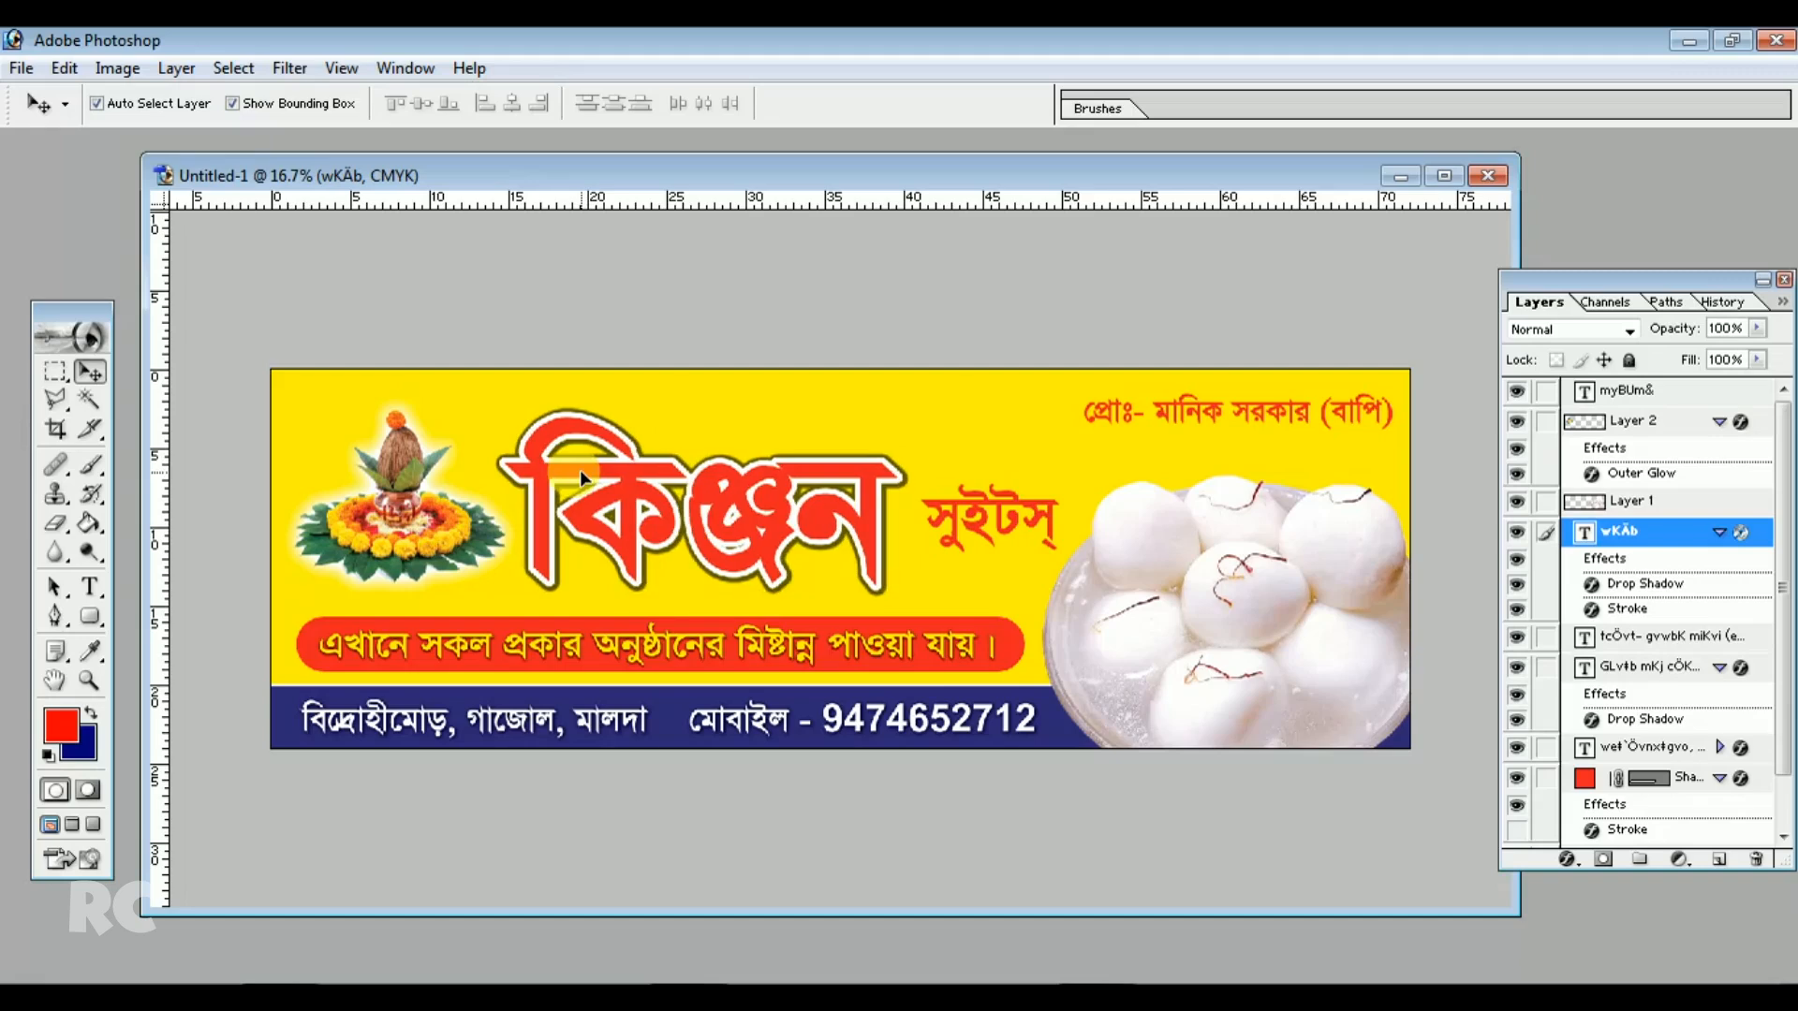
drag(955, 524, 944, 529)
Add a new layer above Layer 3 and fill an elliptical selection around the সুইটস্ text with red, then deselect
click(901, 431)
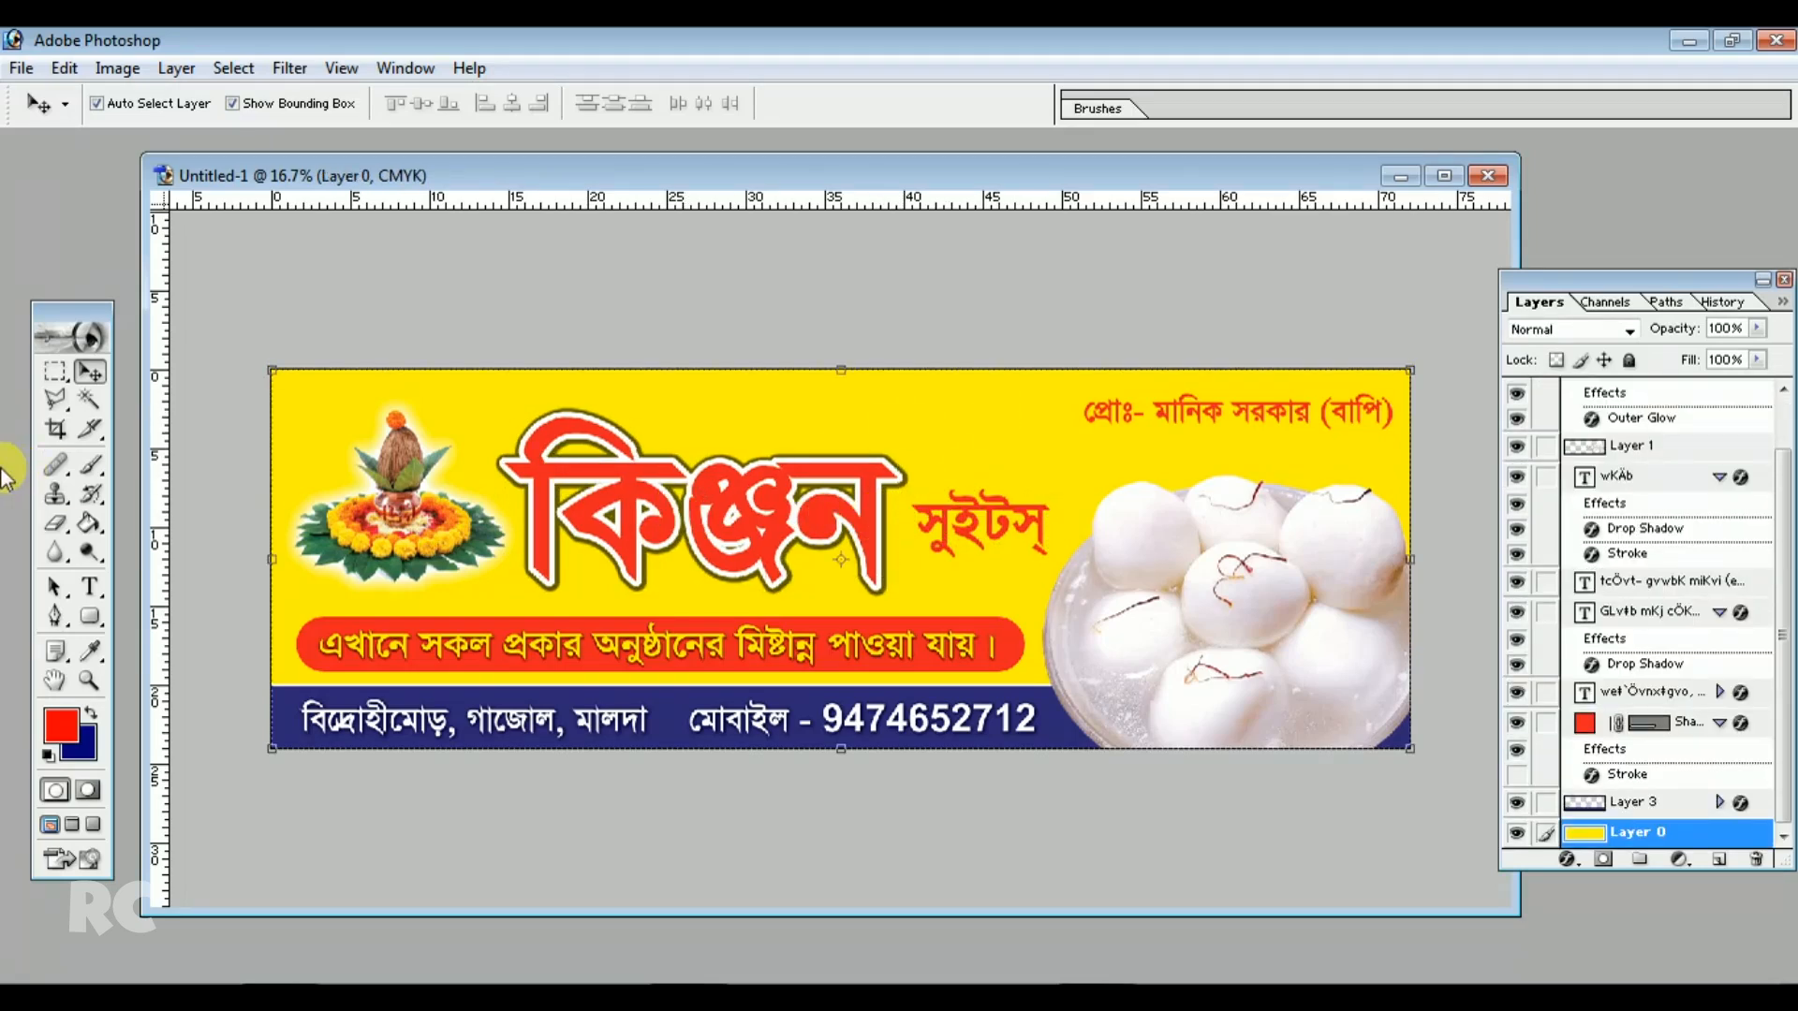
click(55, 370)
drag(54, 371, 112, 402)
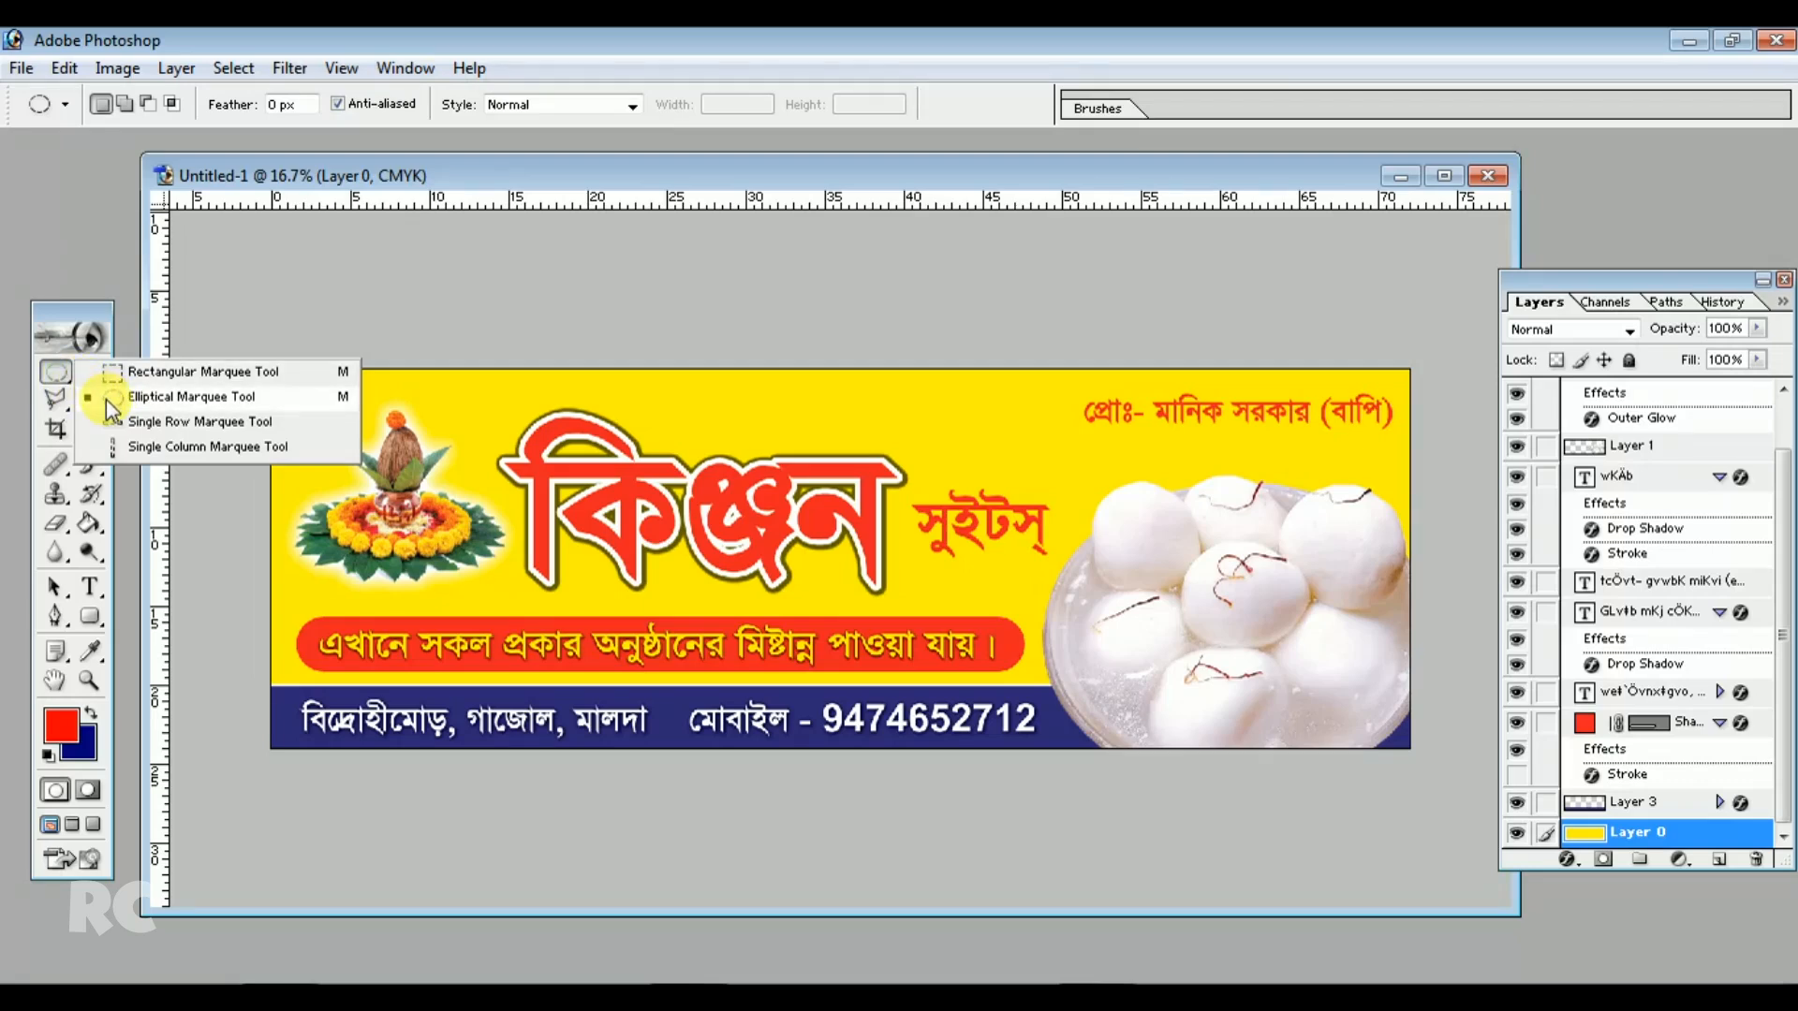
click(105, 399)
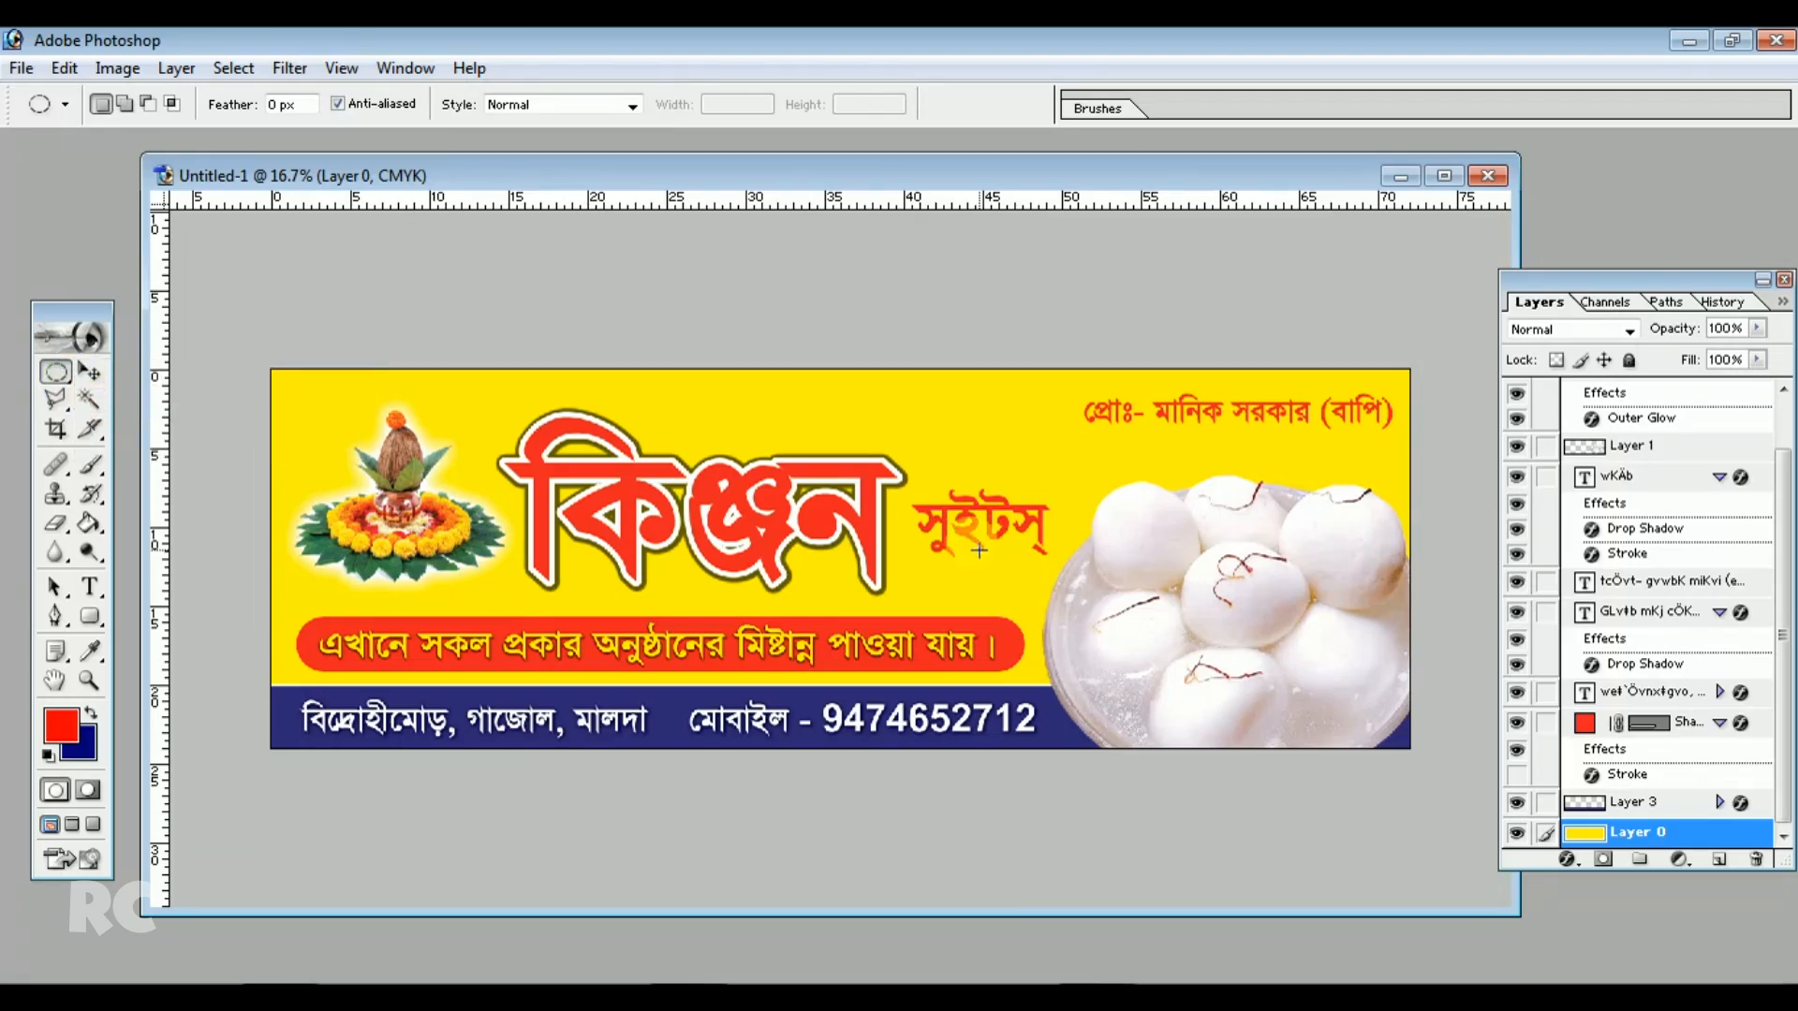
click(1650, 803)
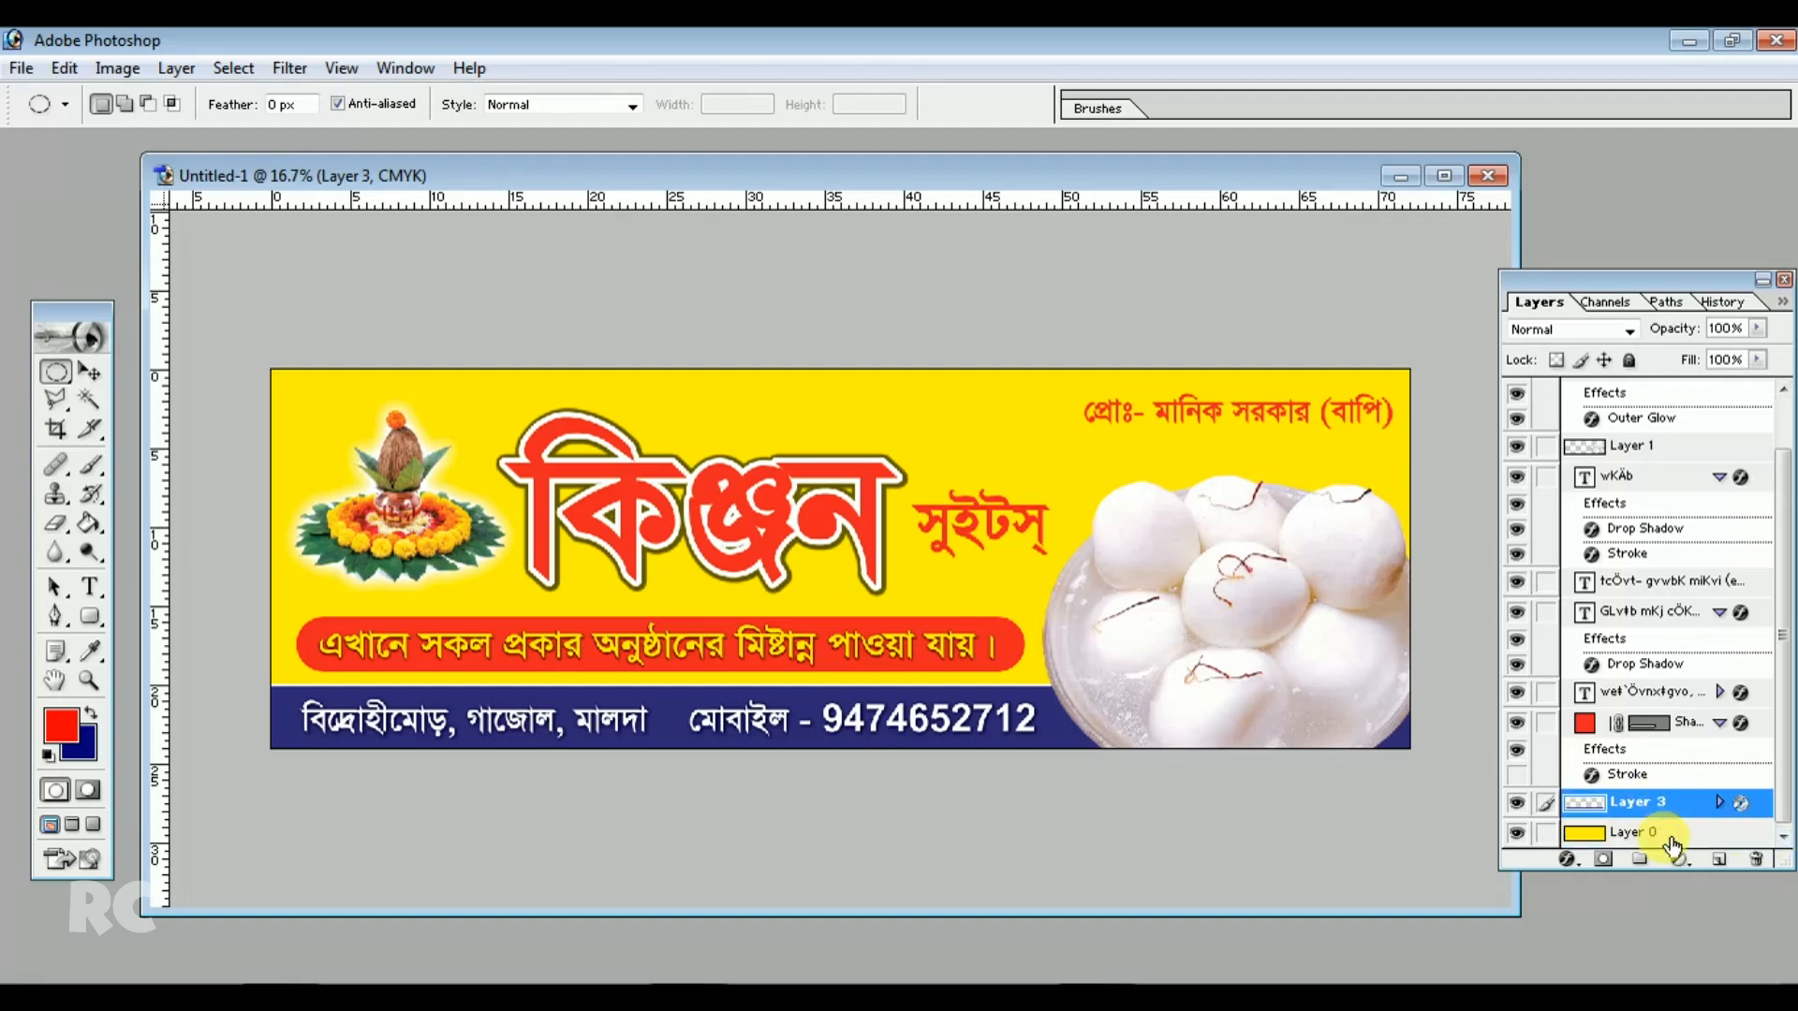
click(1713, 859)
click(1713, 859)
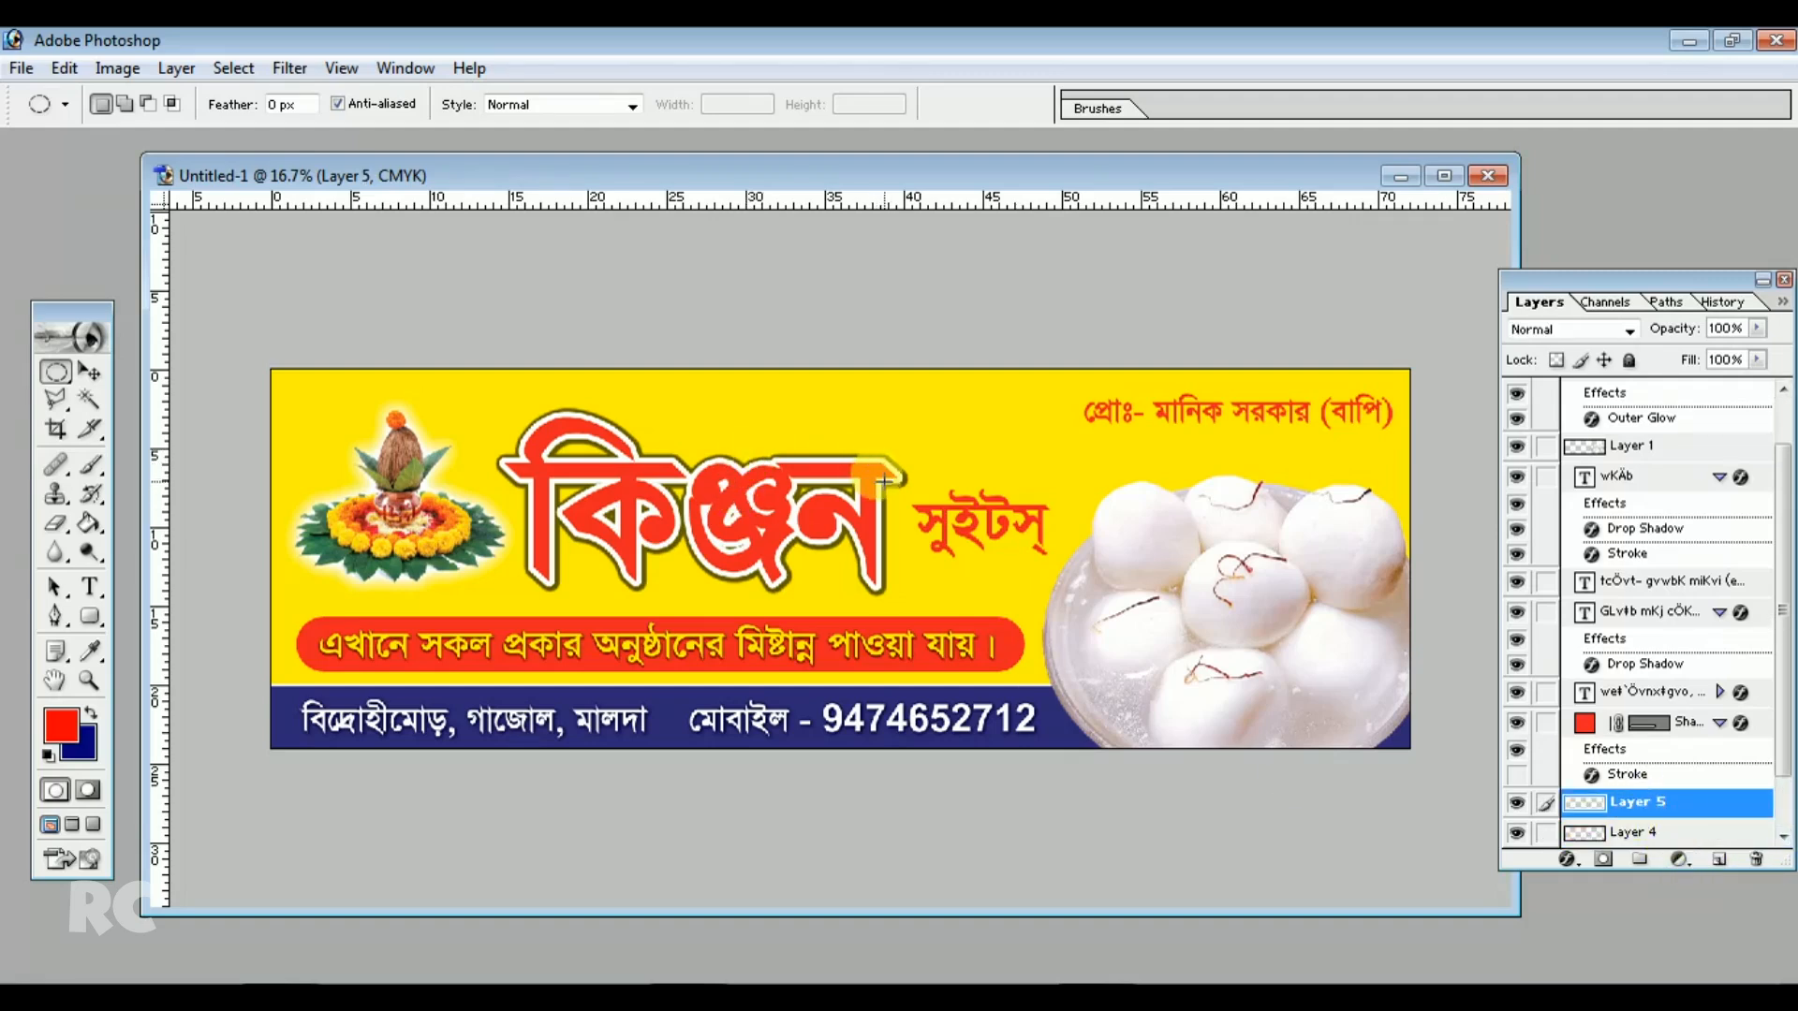
drag(902, 477, 930, 515)
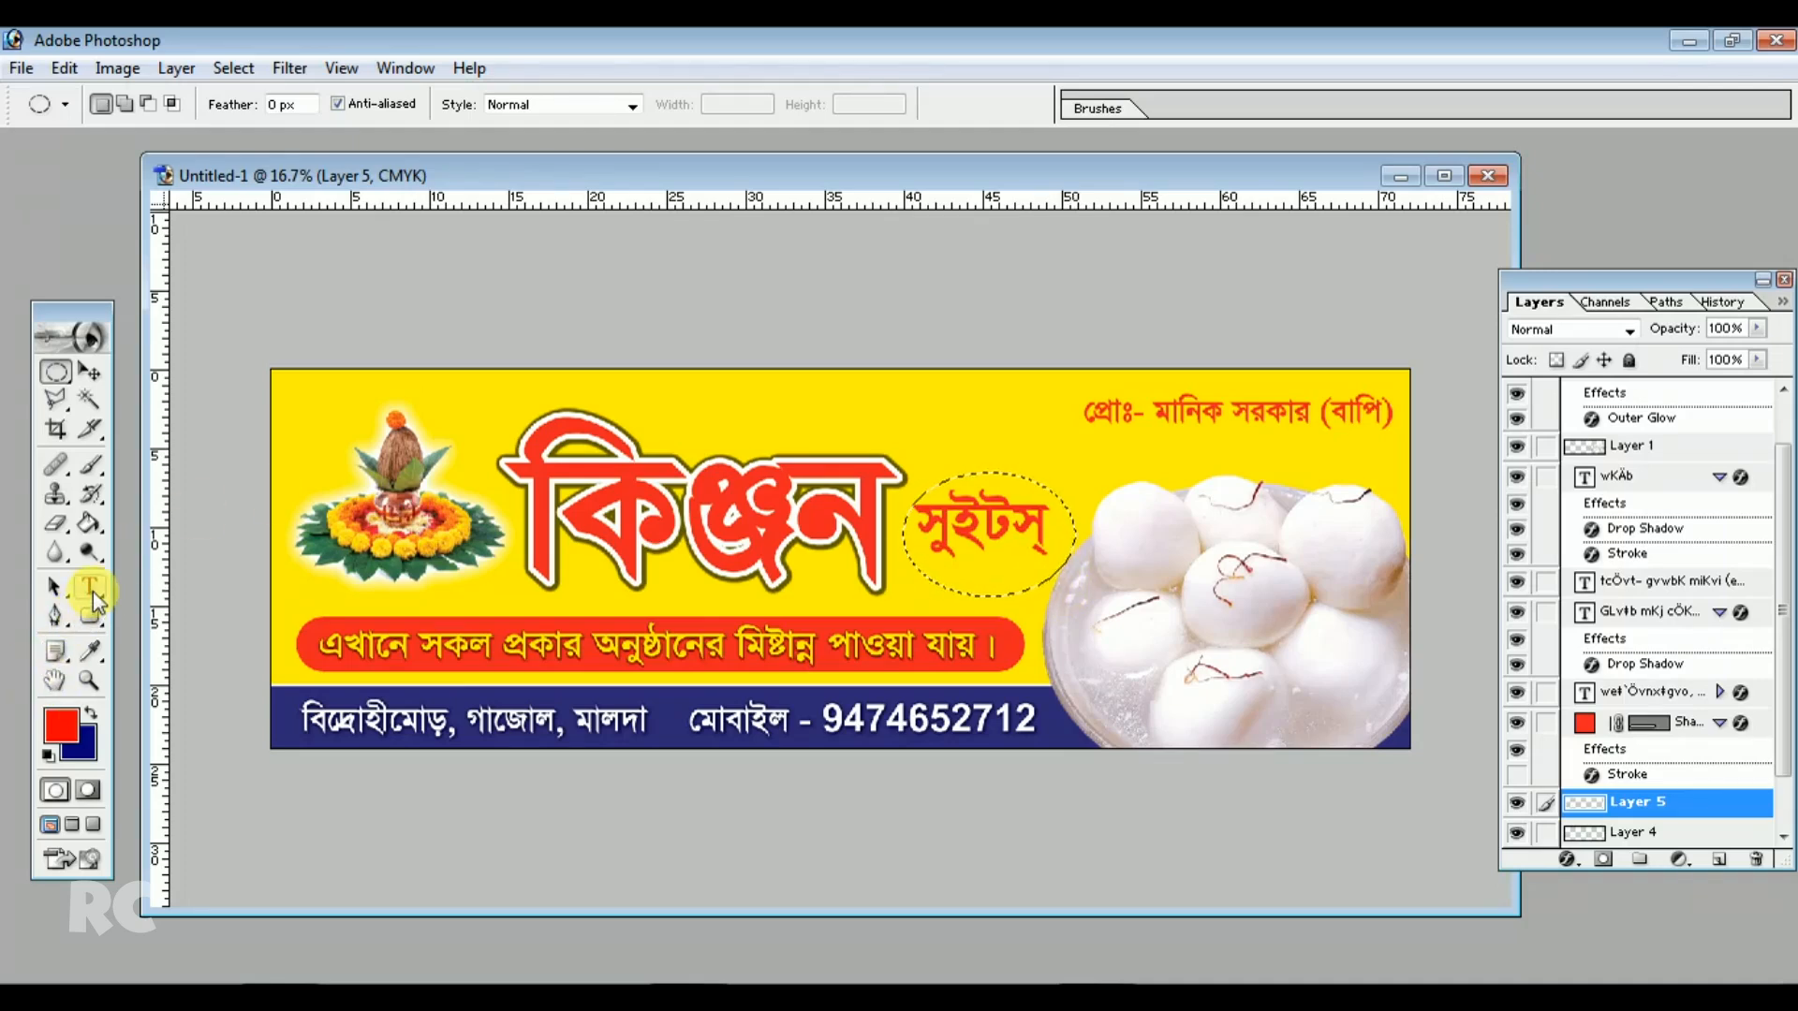
click(90, 524)
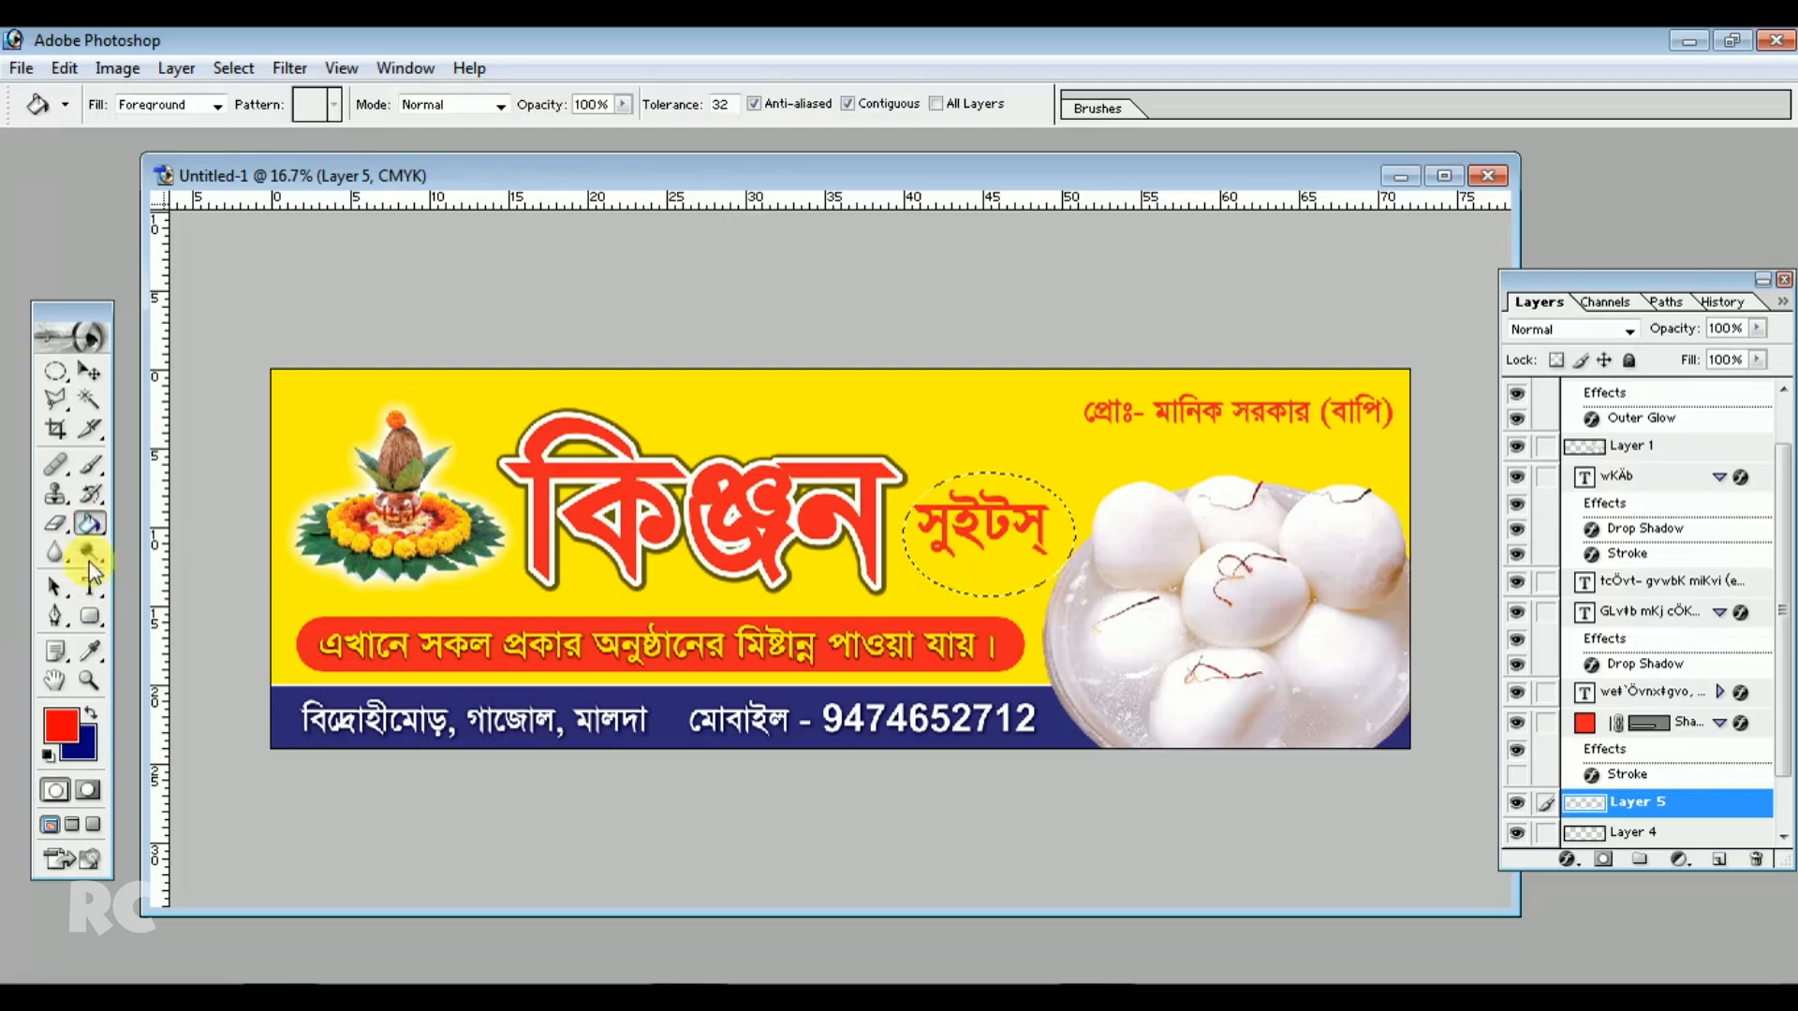
click(956, 544)
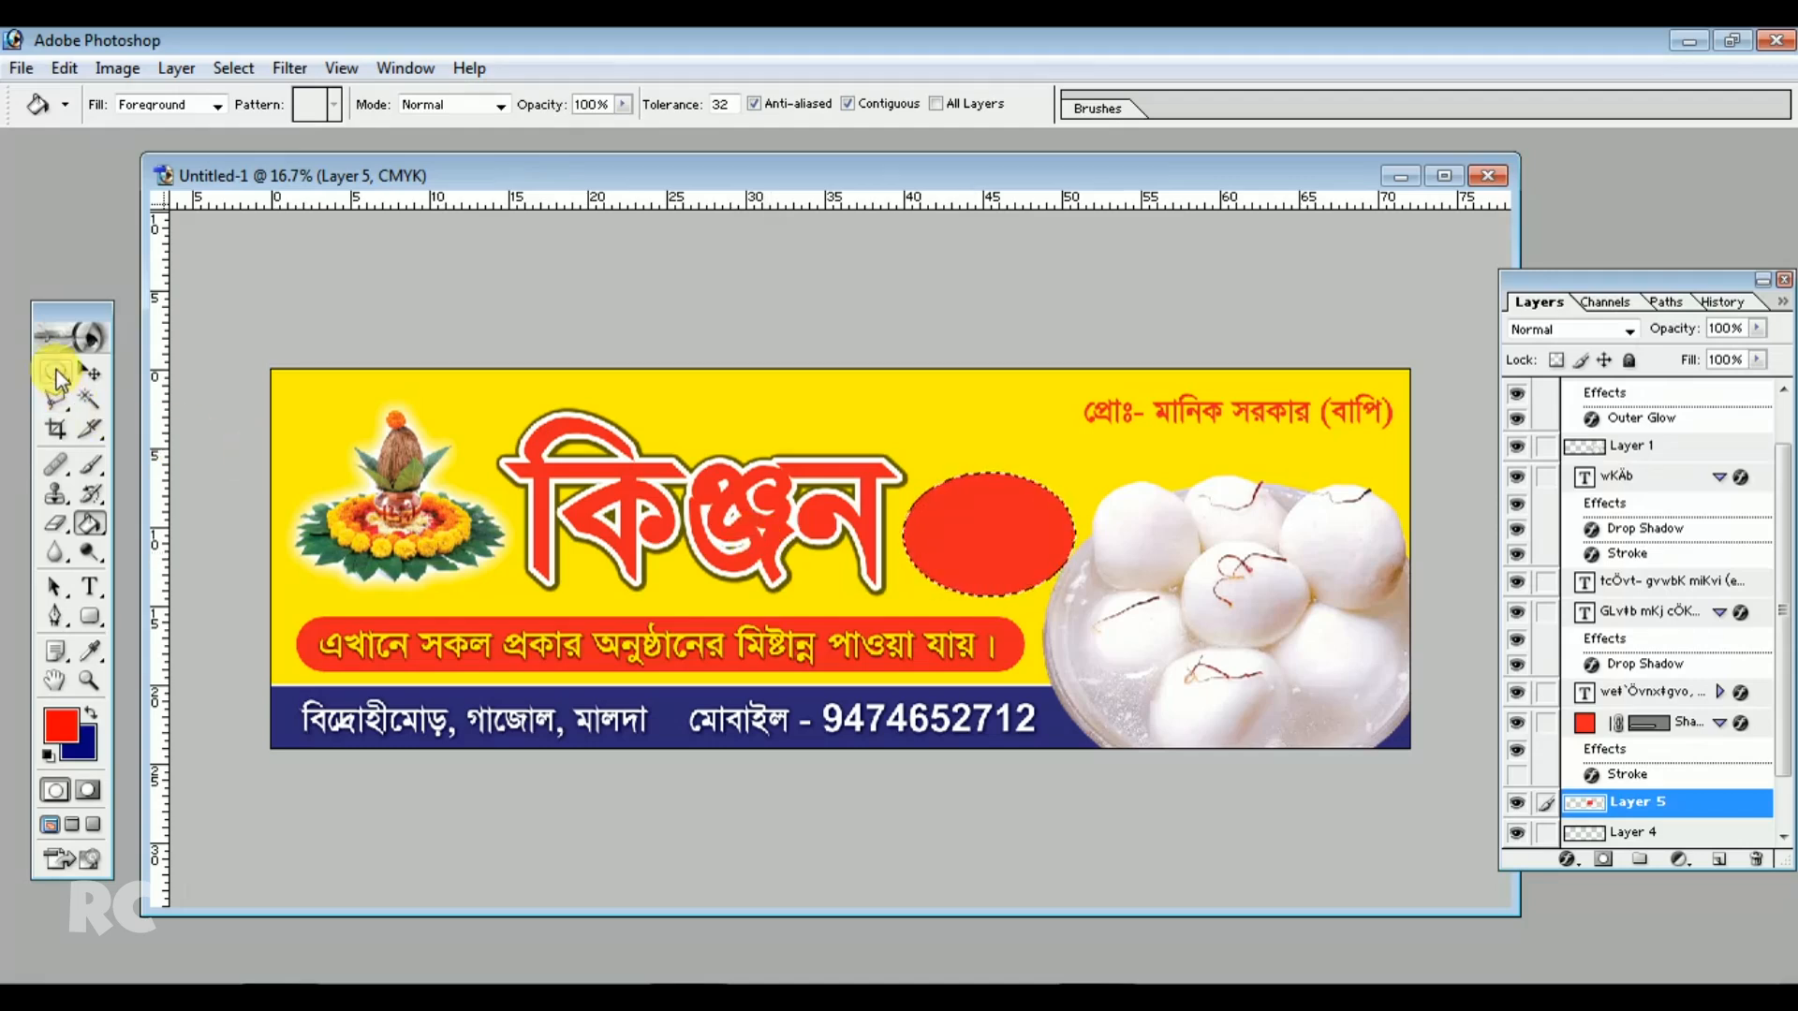
click(55, 373)
click(676, 296)
Recolor the সুইটস্ text white
click(88, 373)
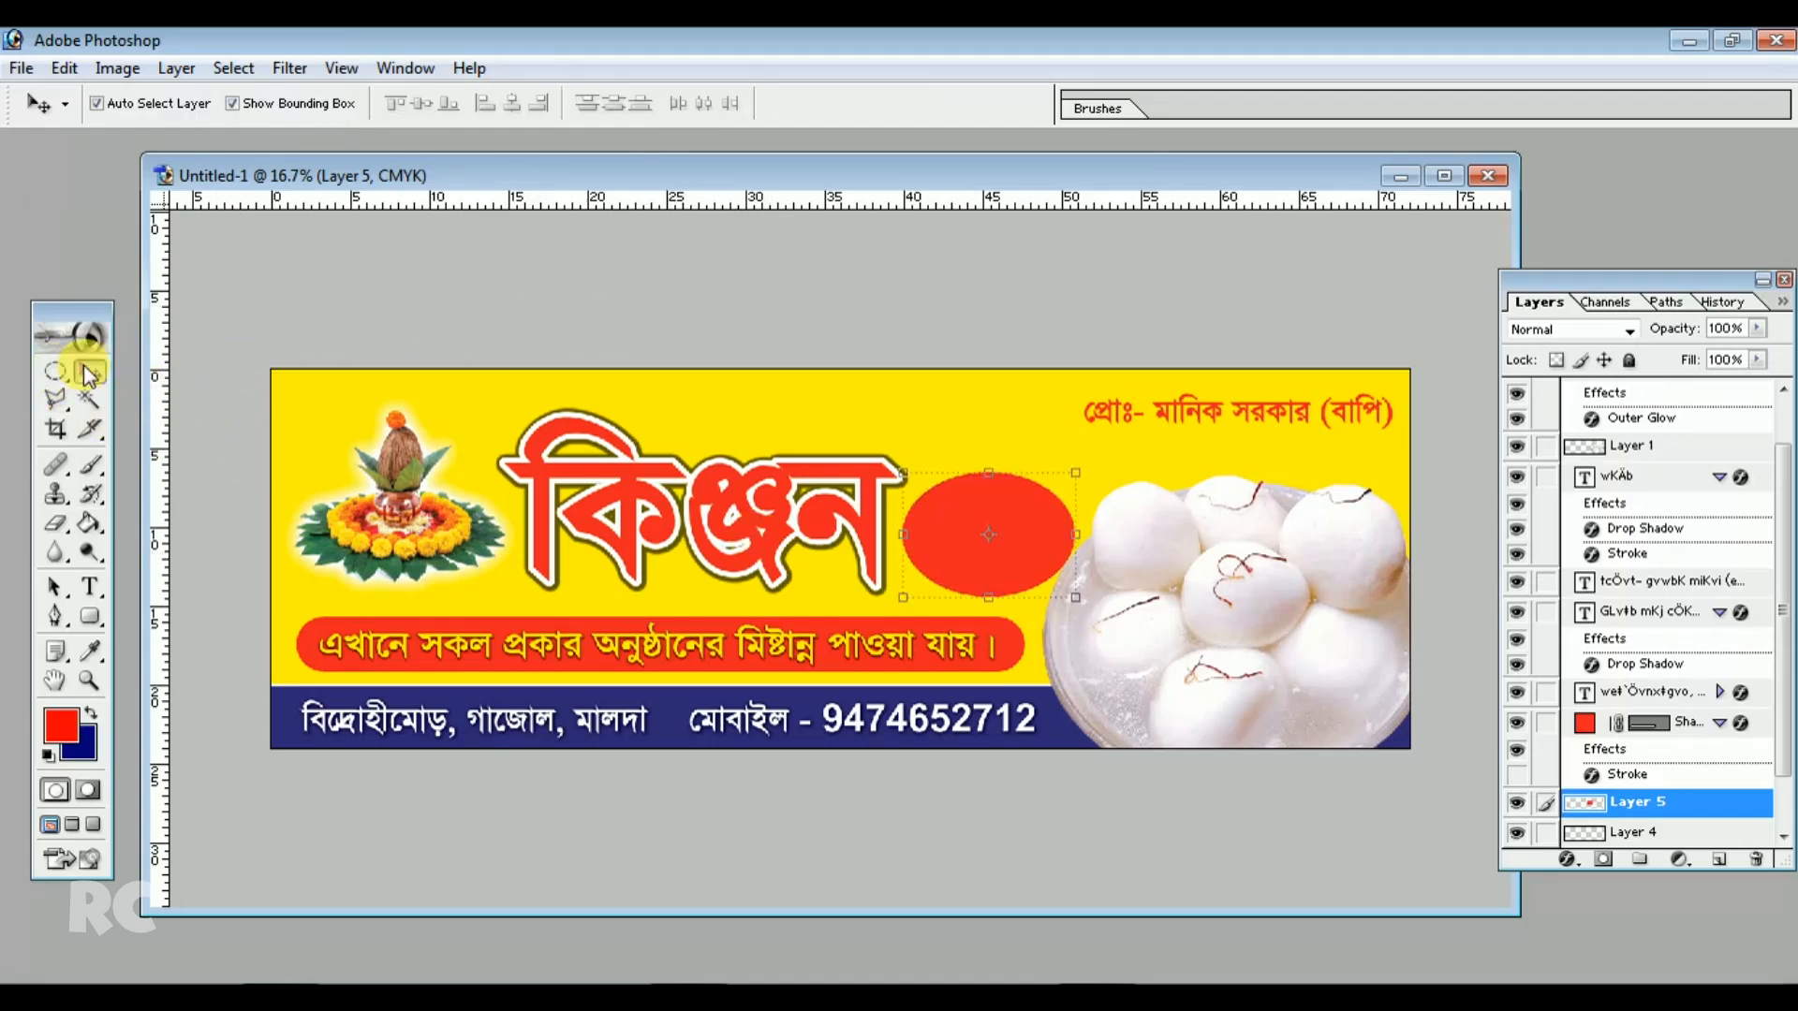
click(88, 594)
click(942, 517)
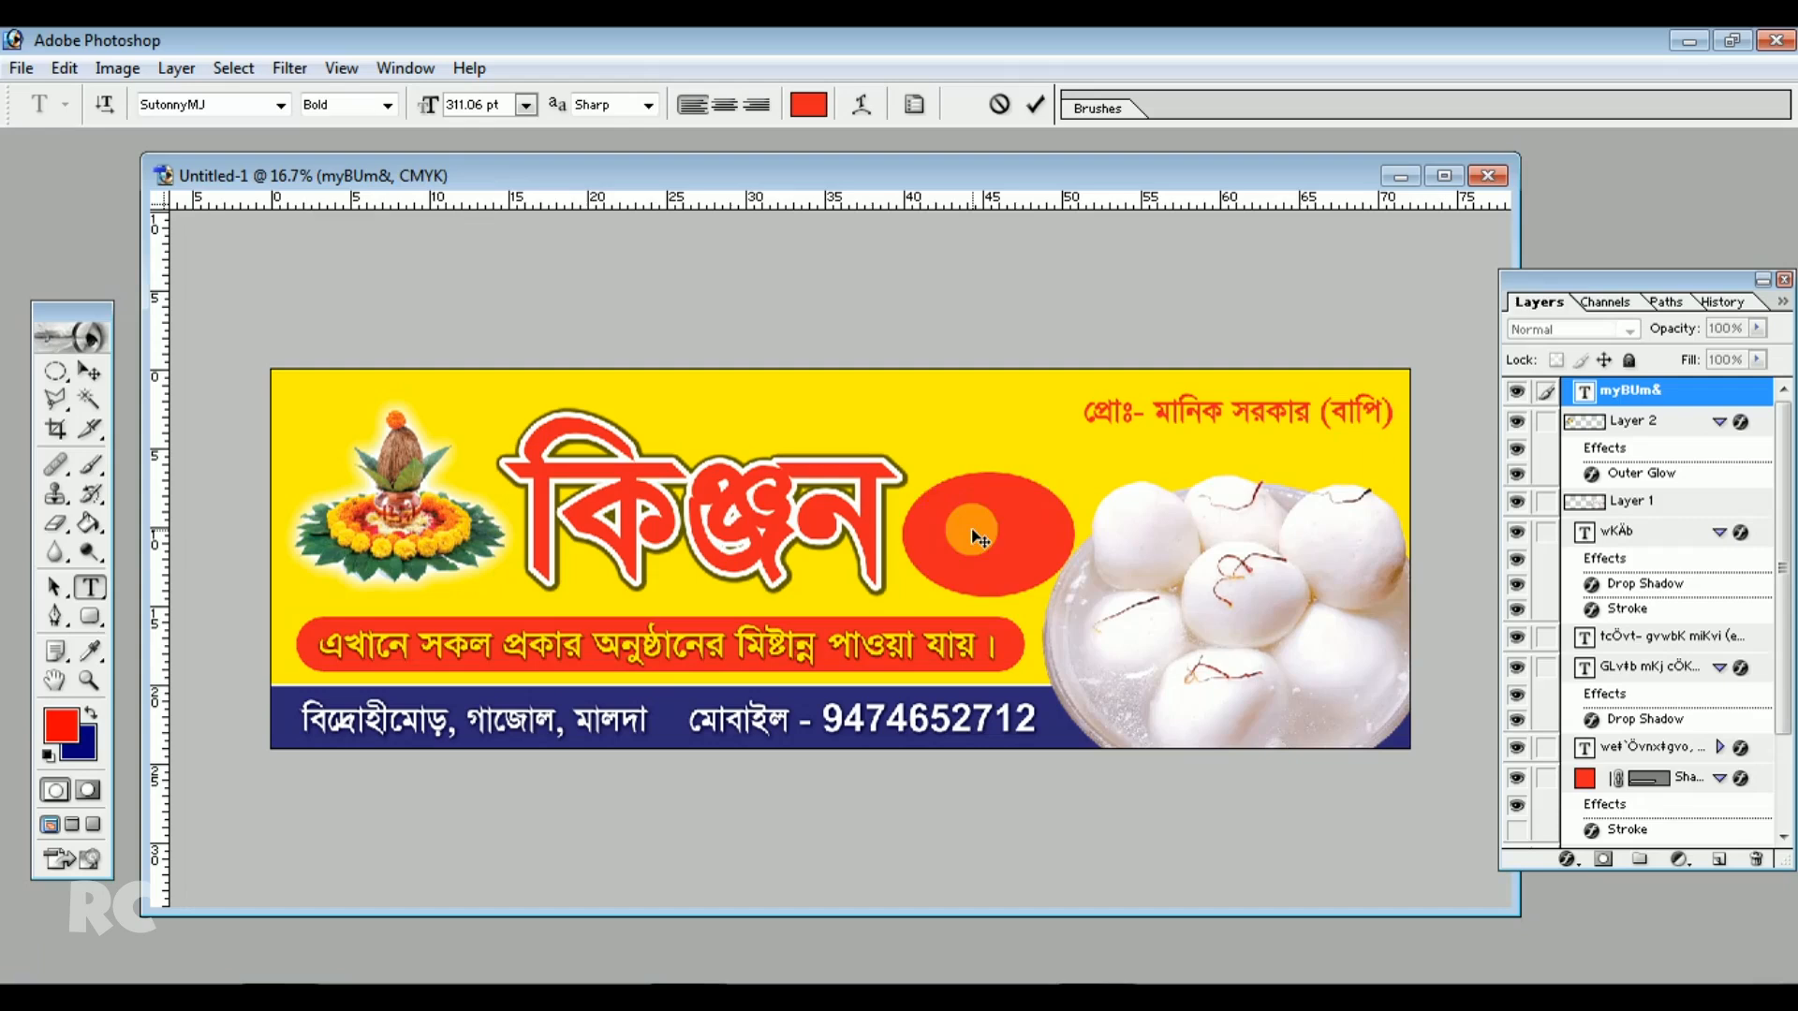
key(ctrl+a)
click(808, 104)
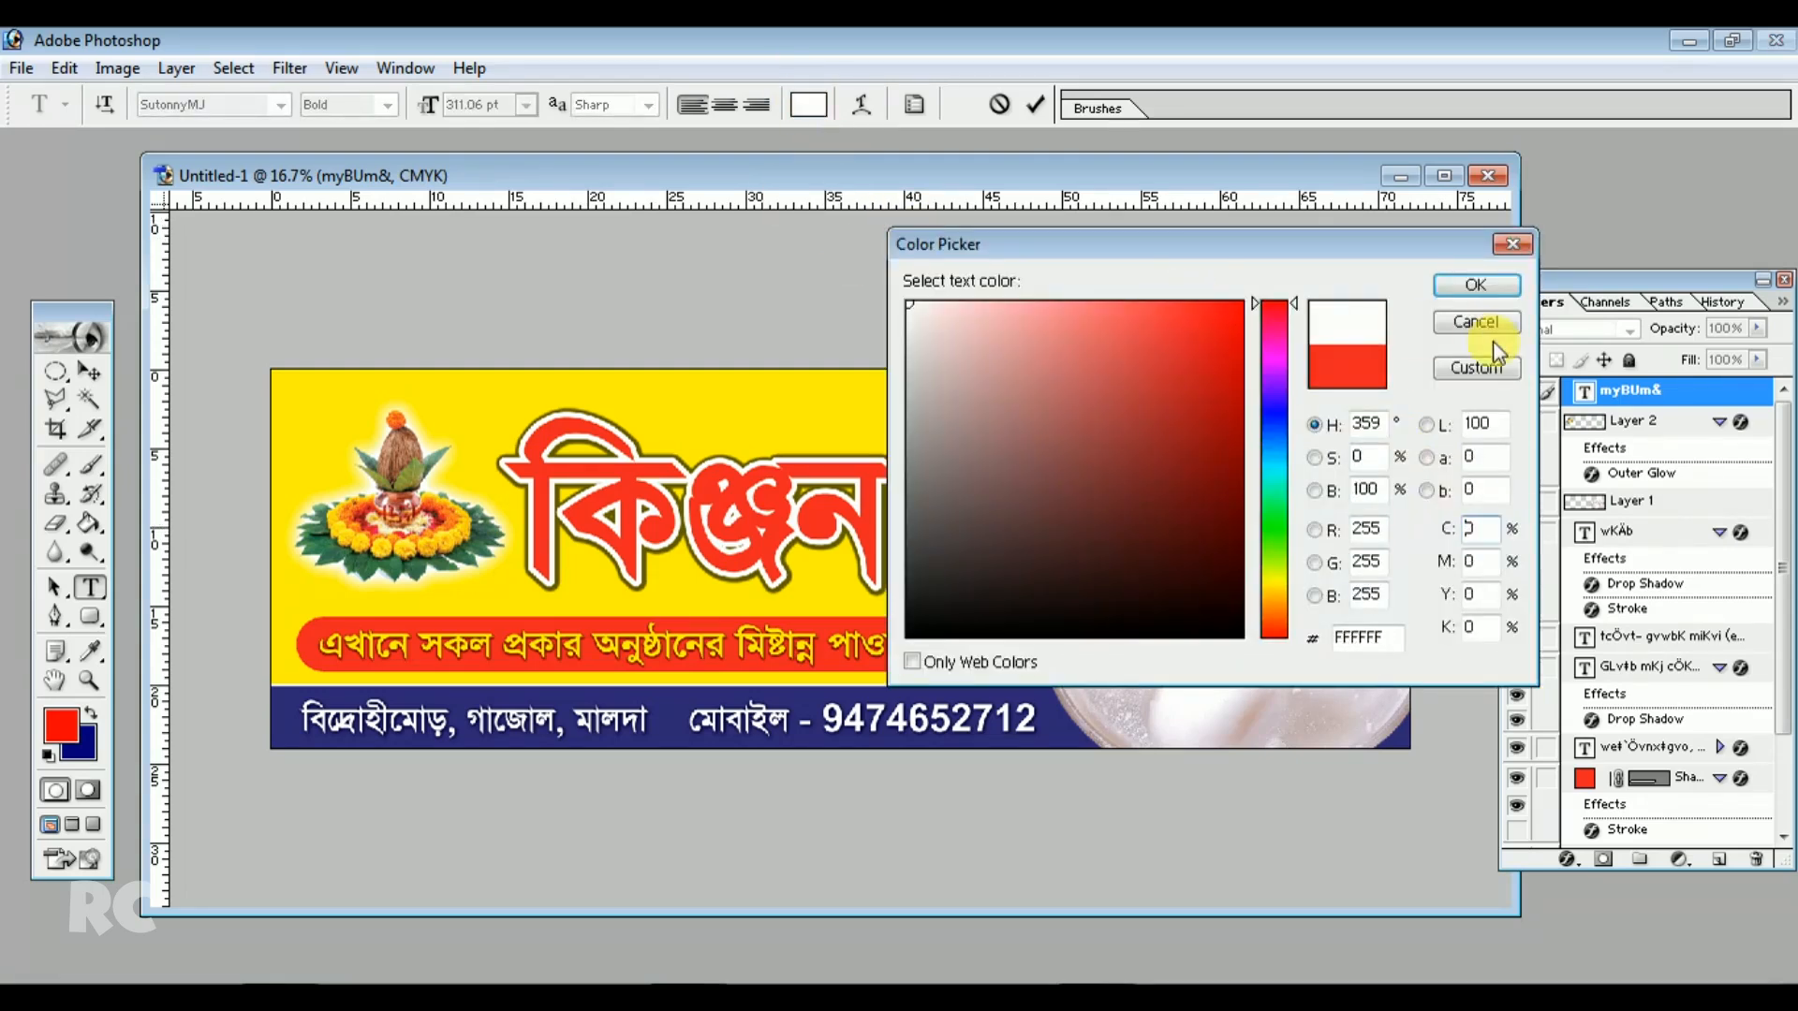
click(1478, 287)
Move the red ellipse up so it sits behind the সুইটস্ text
click(89, 371)
drag(963, 510, 975, 470)
click(975, 402)
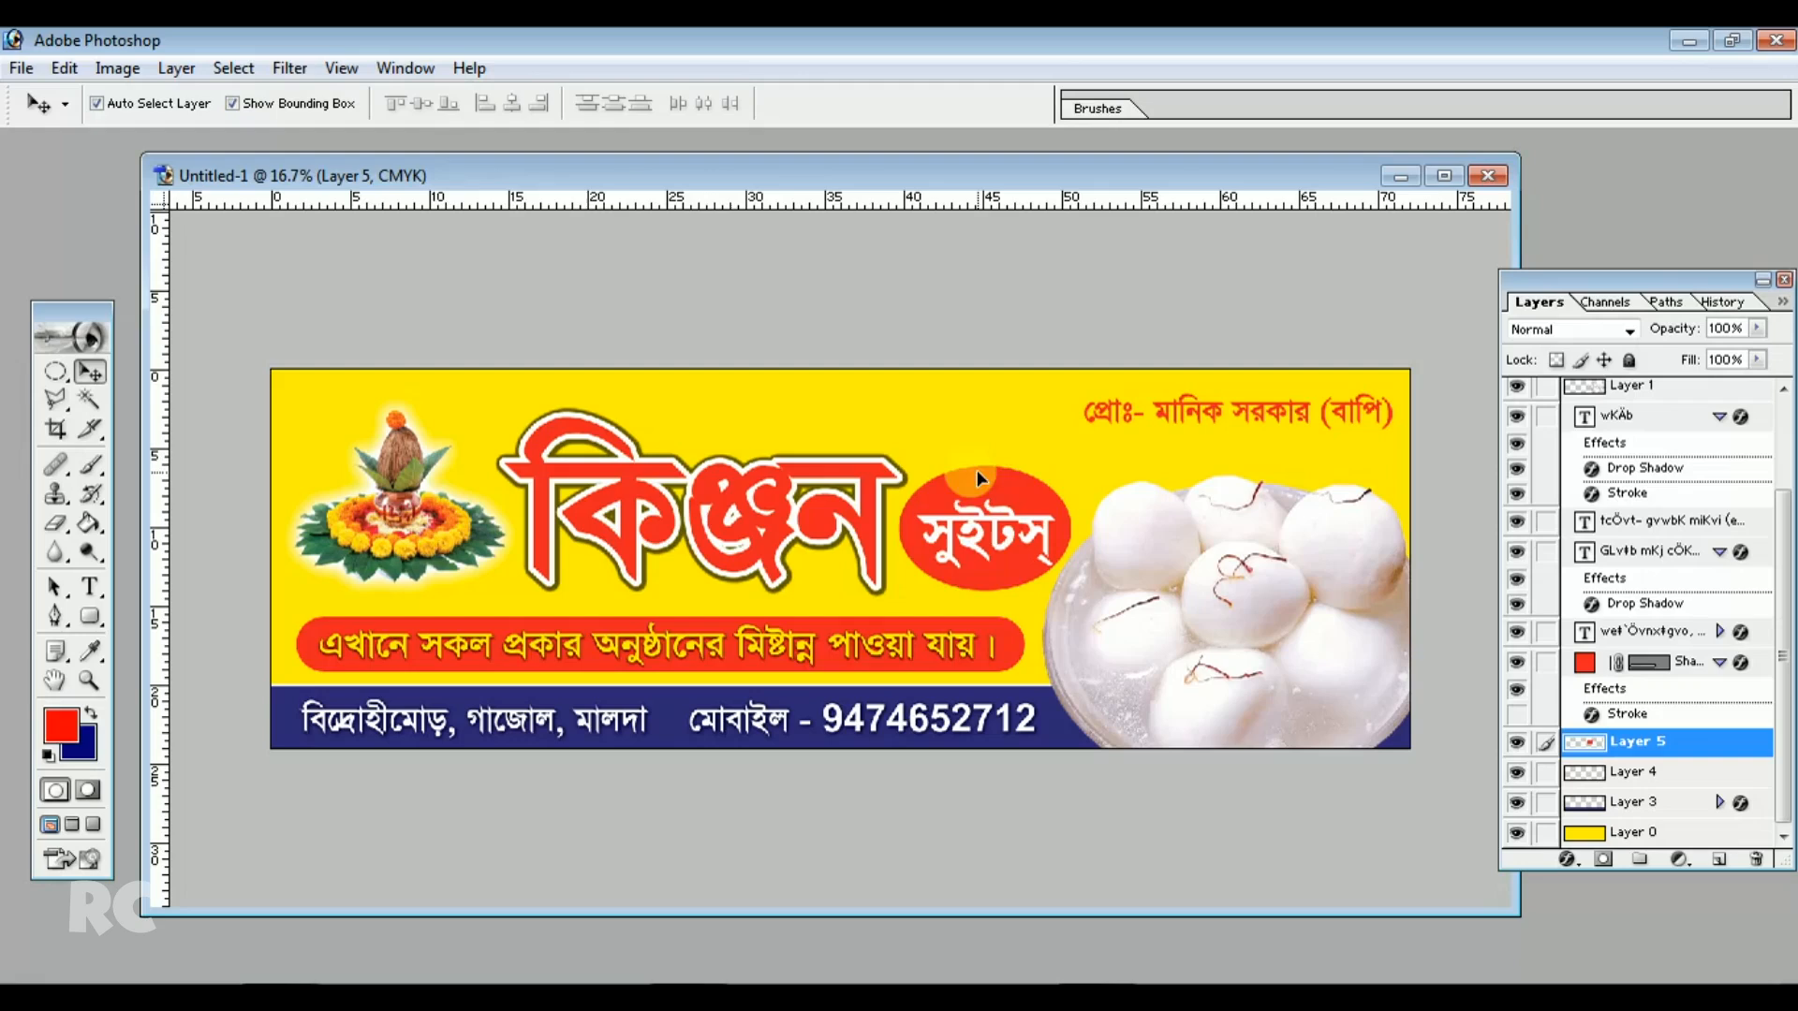
click(995, 437)
click(976, 530)
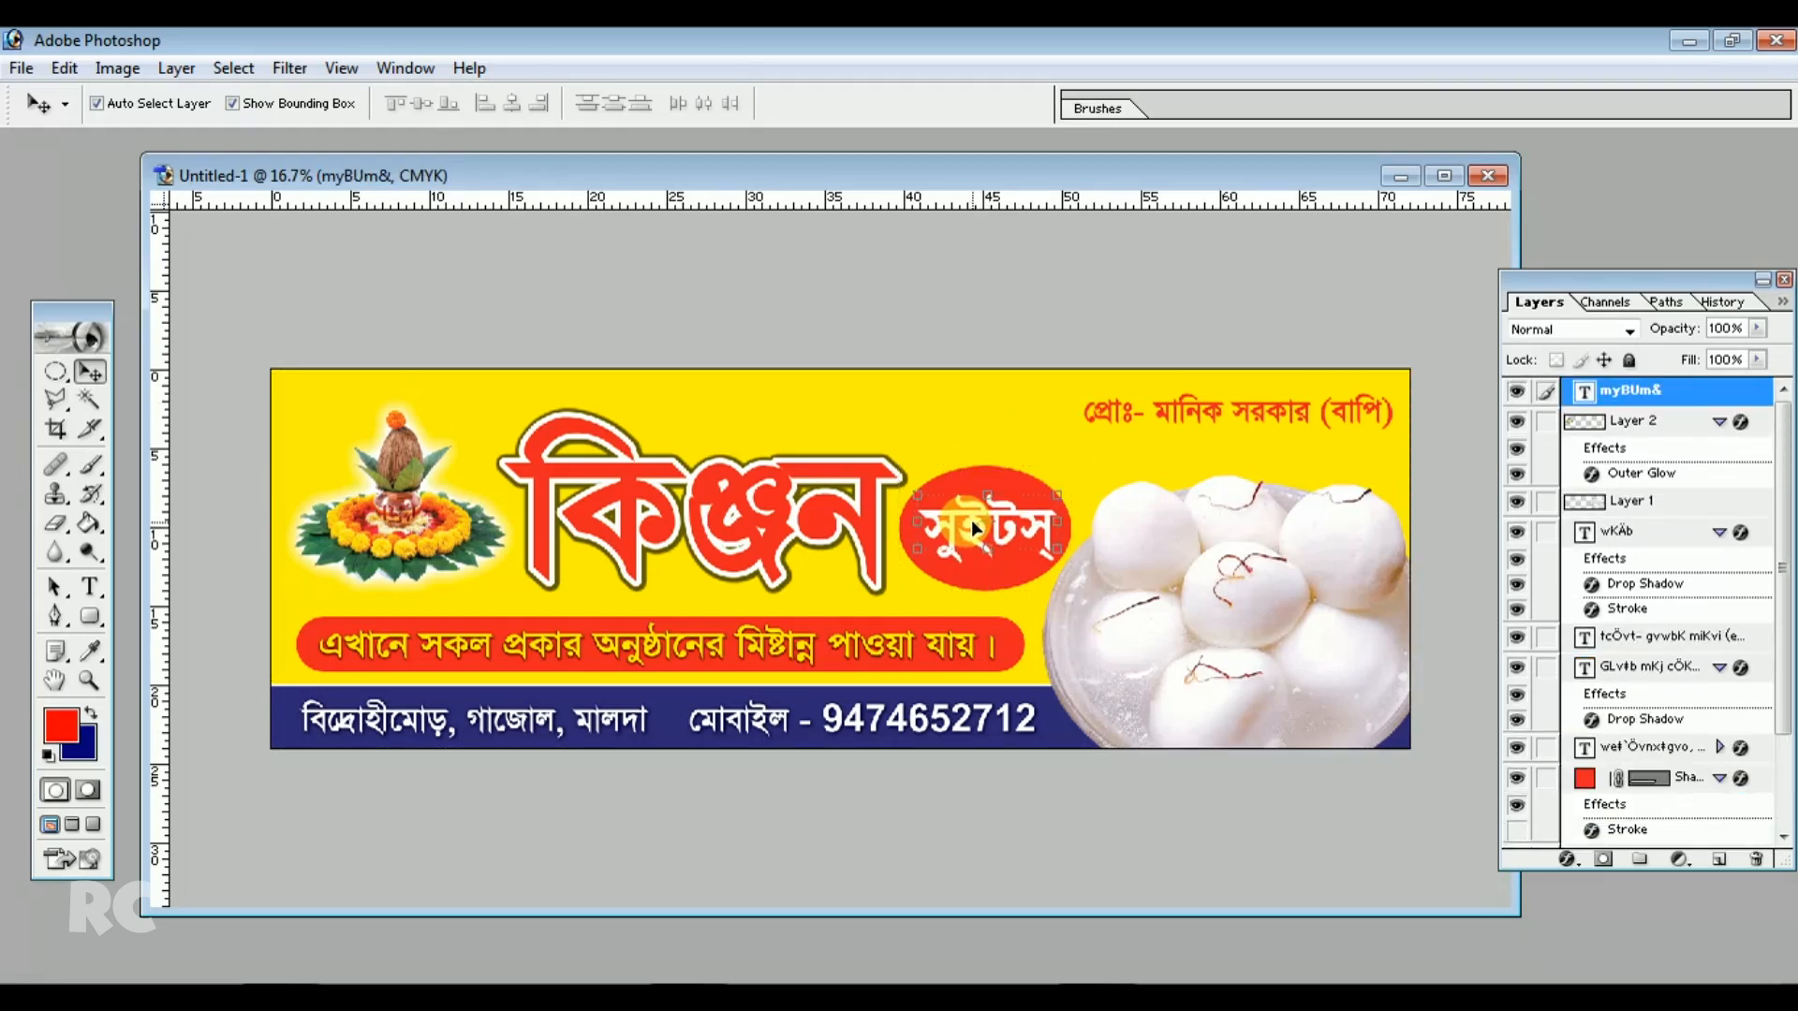
Add a drop shadow to the সুইটস্ text with spread 9%
click(178, 69)
mouse_move(221, 228)
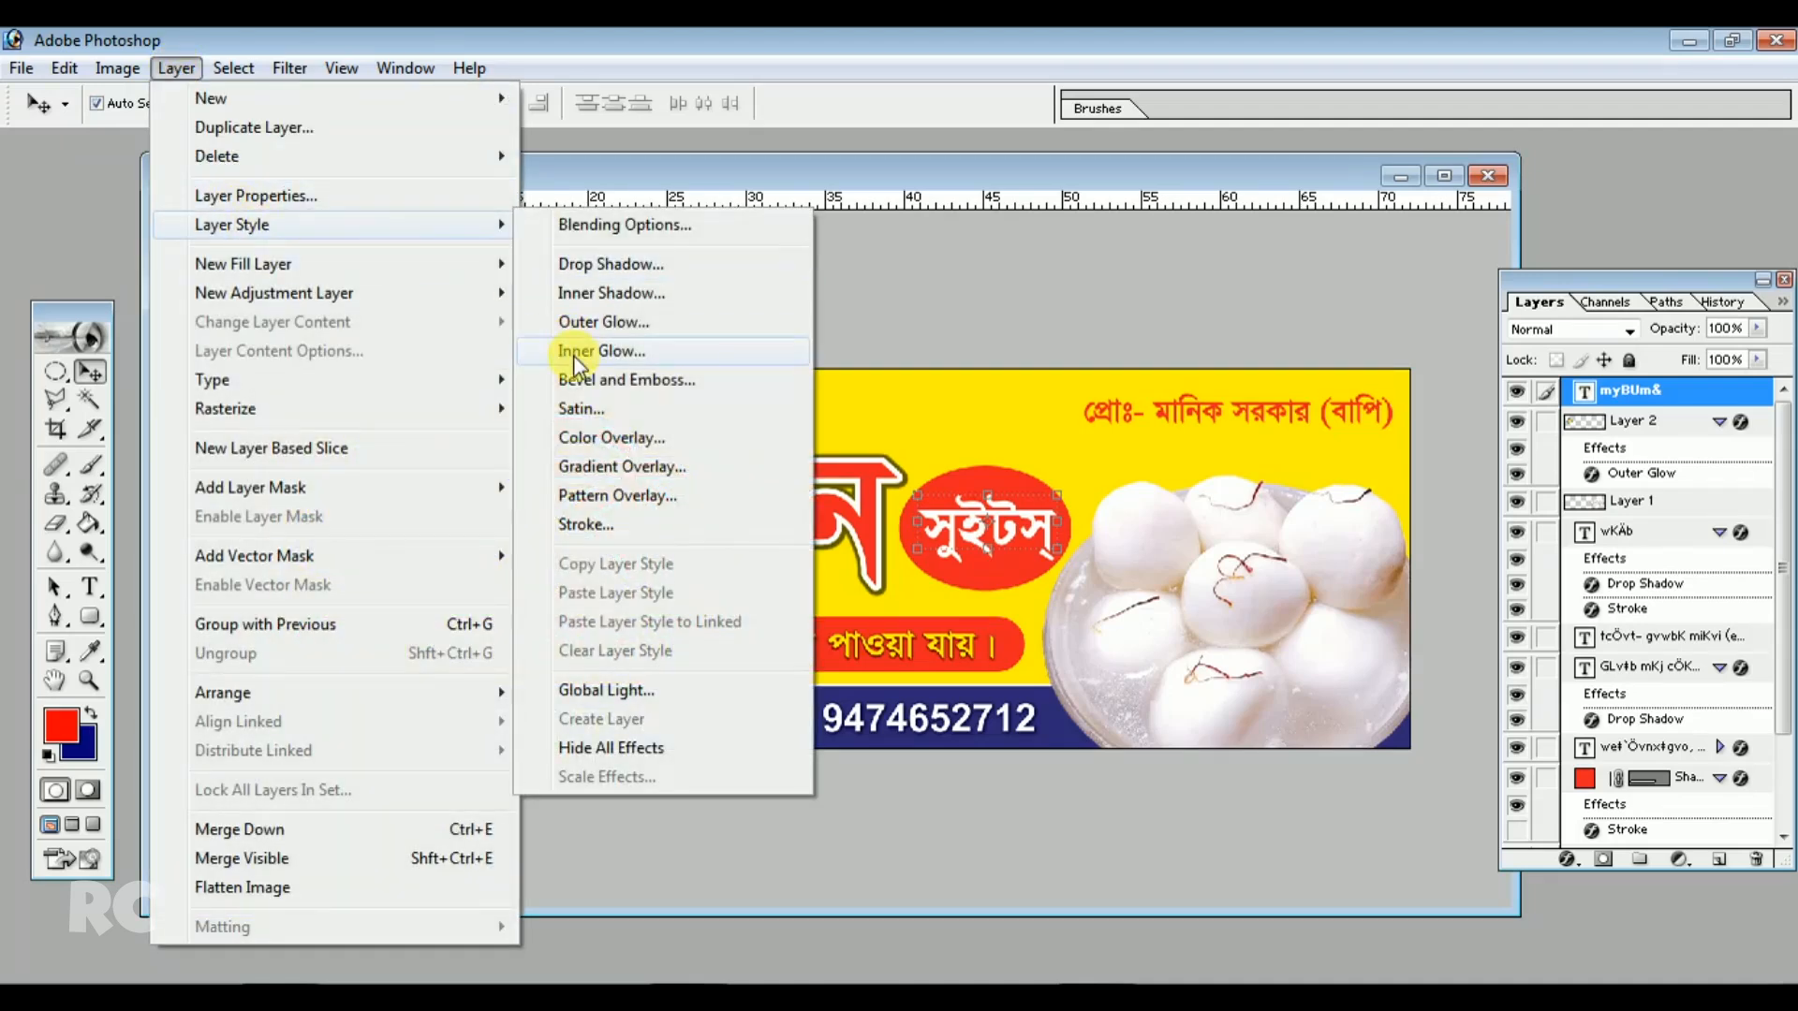
click(590, 263)
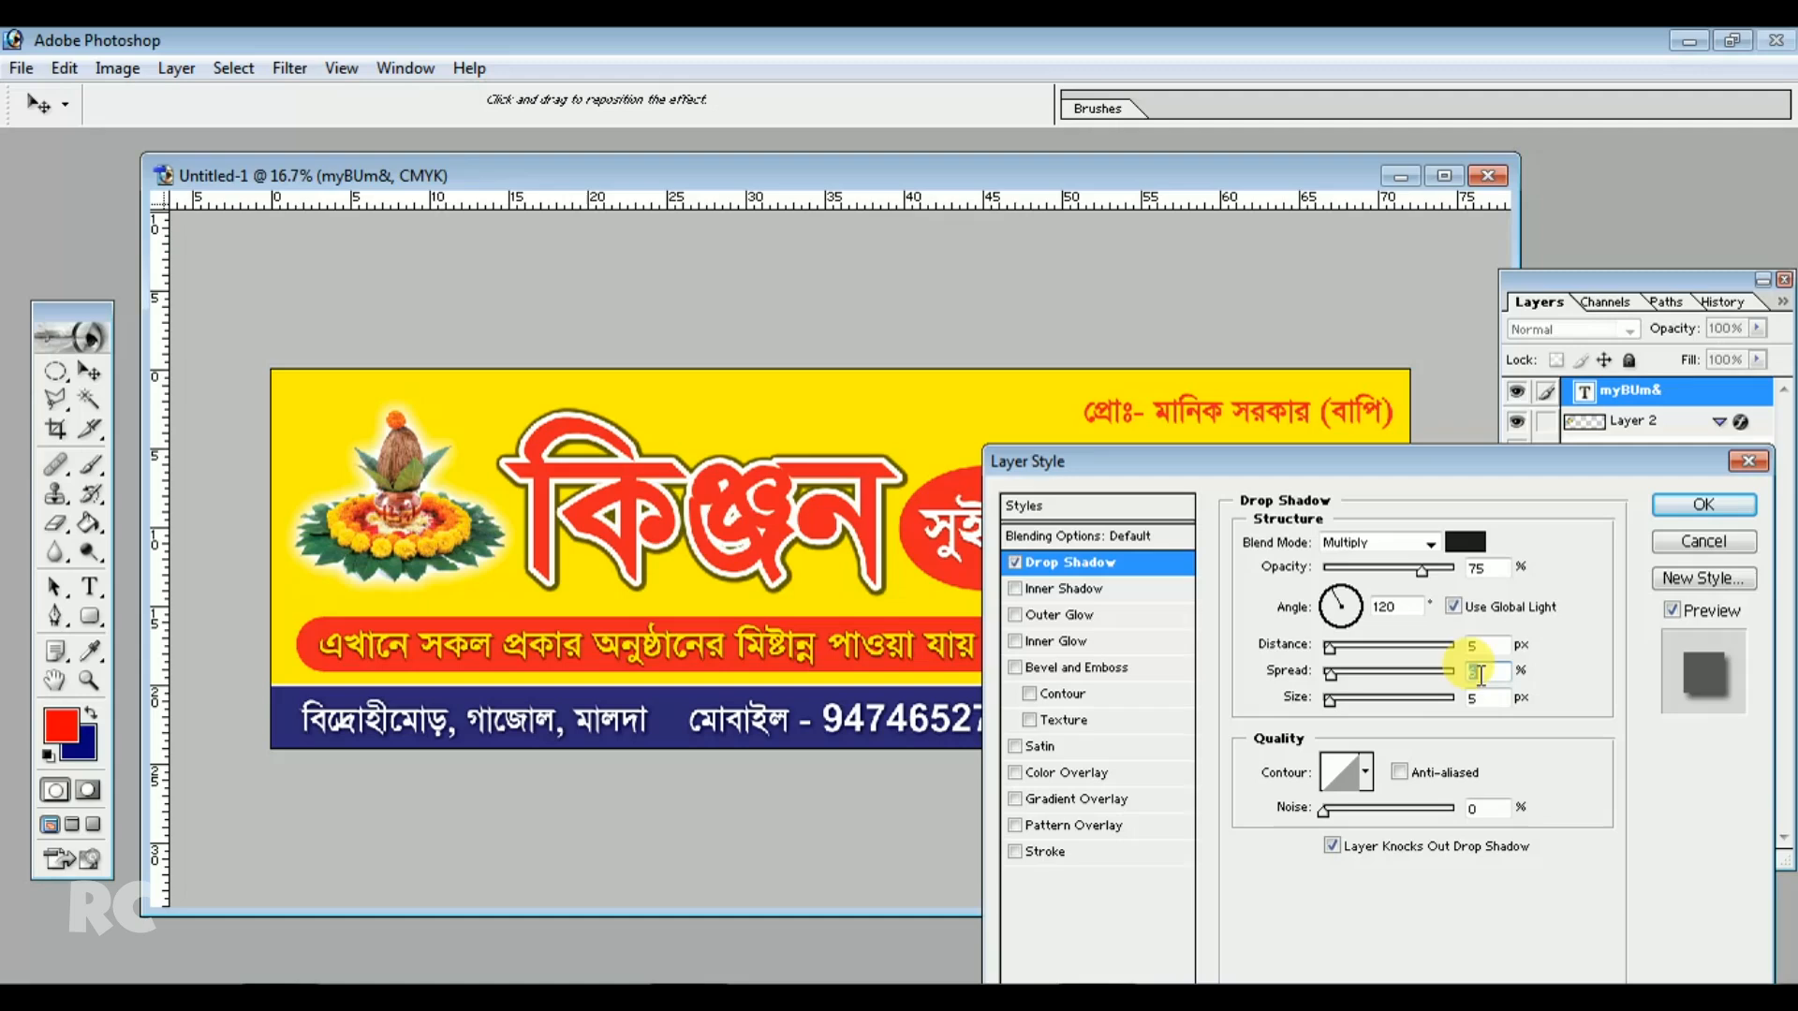
key(Up)
key(Up)
key(Up)
key(Up)
key(Up)
key(Up)
key(Up)
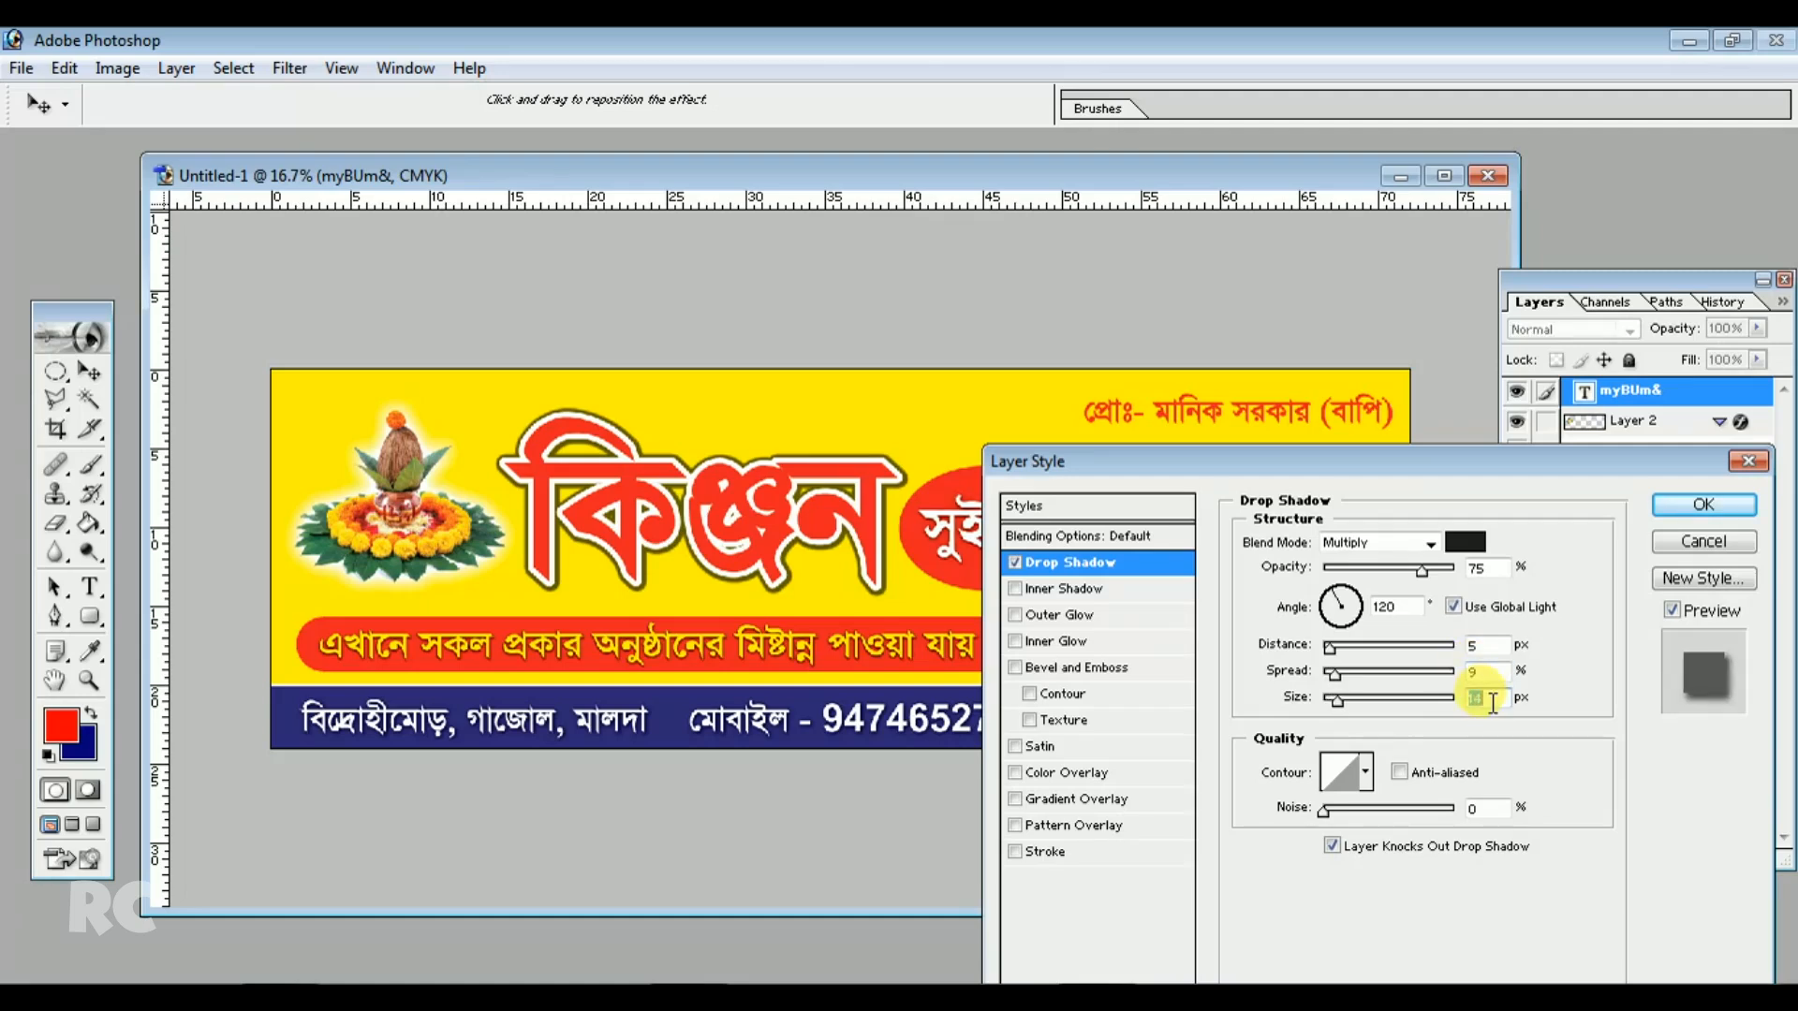
click(1675, 510)
Add a white stroke to the red ellipse layer
click(1042, 449)
click(991, 468)
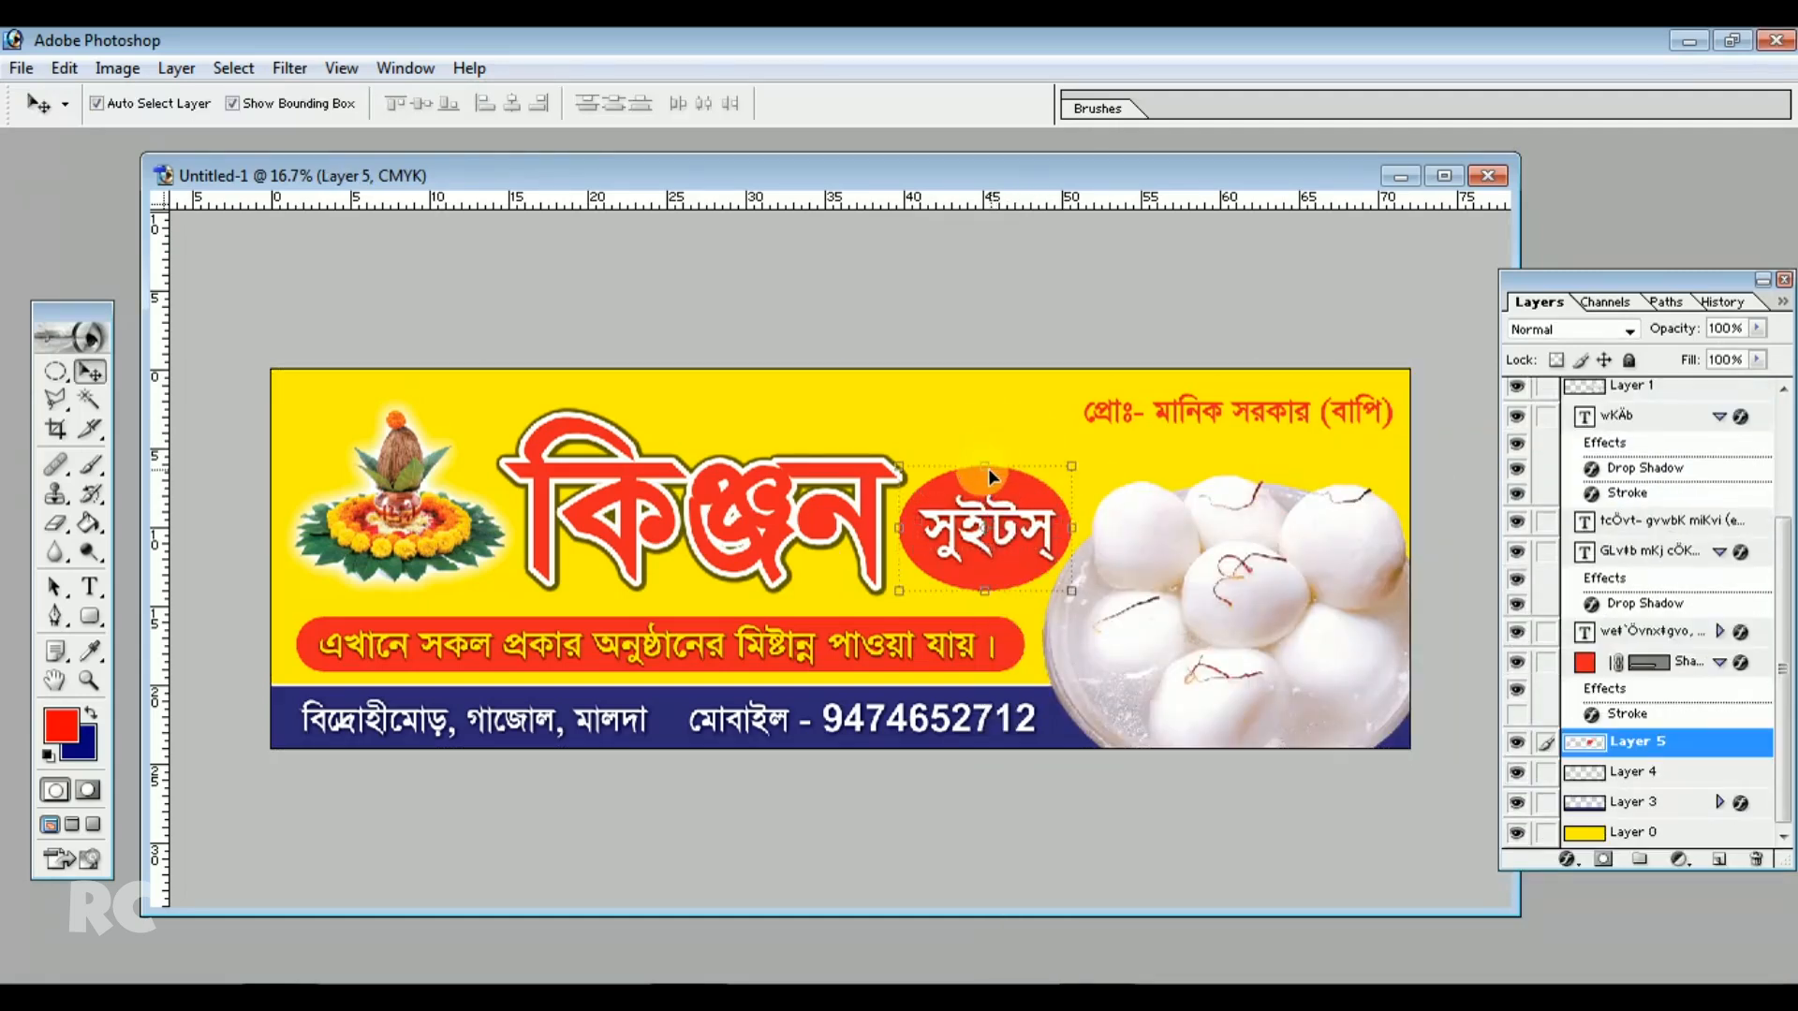
click(178, 69)
mouse_move(249, 229)
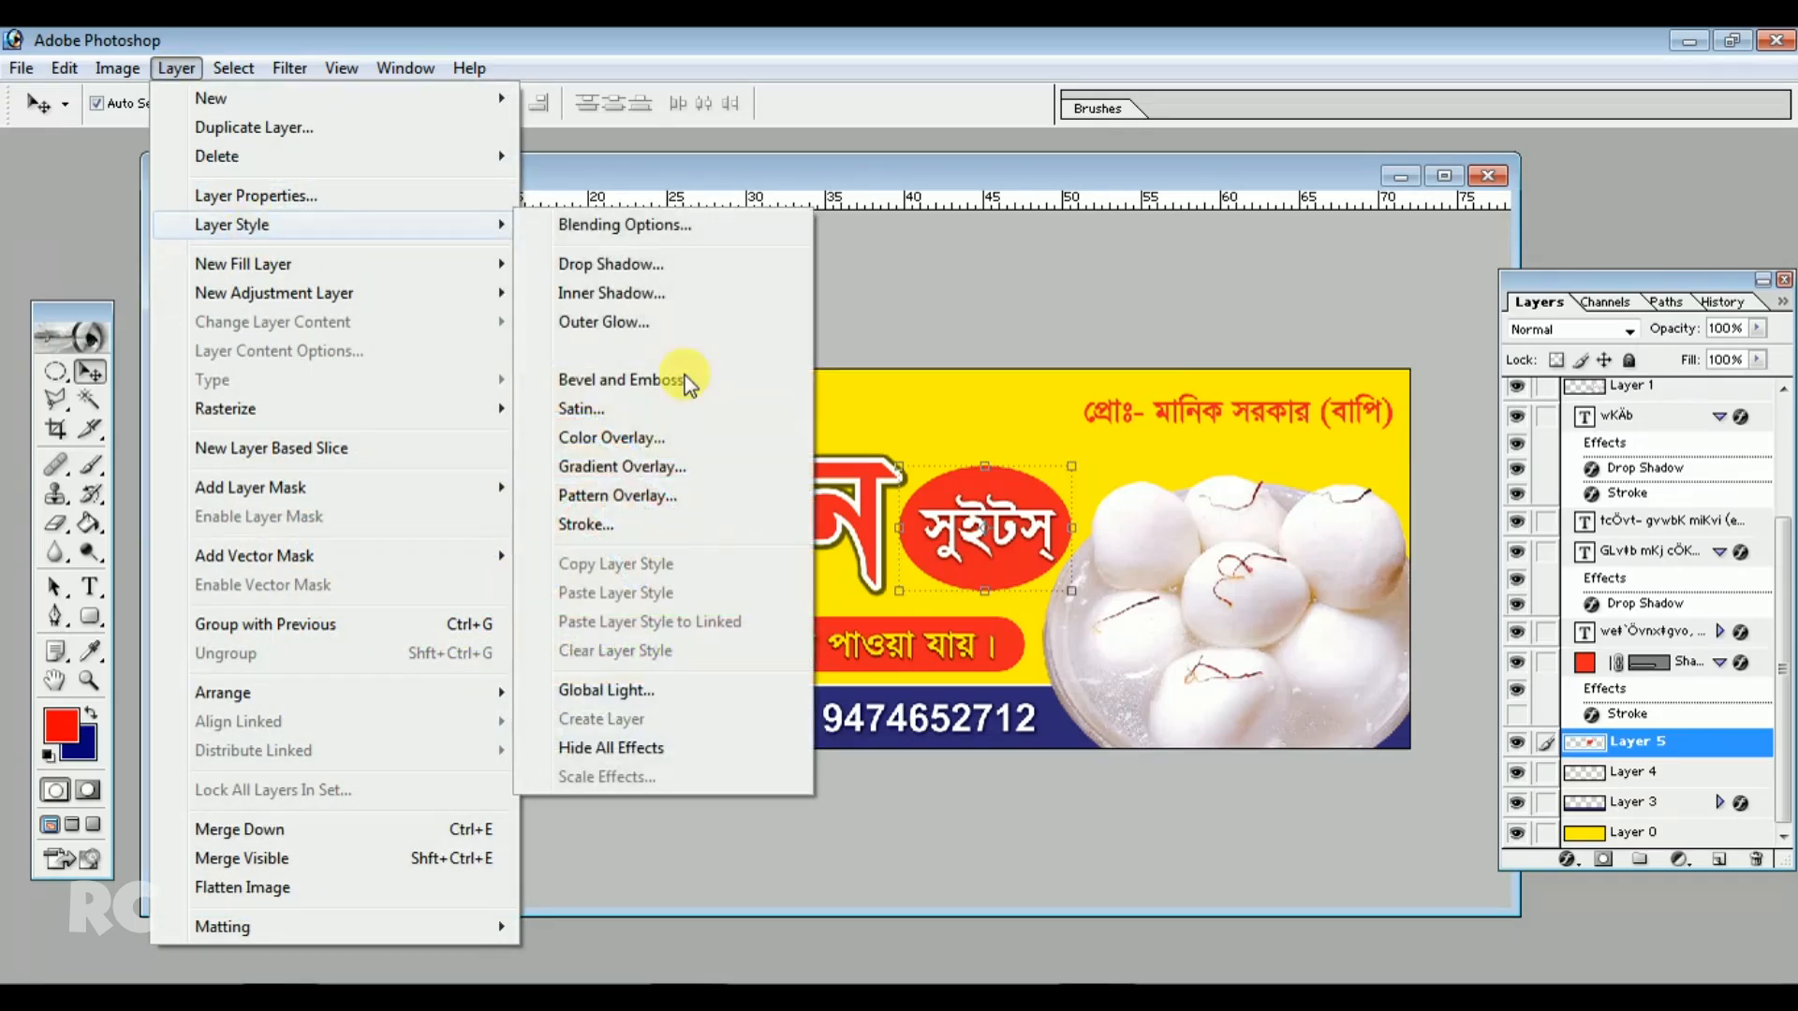
click(622, 522)
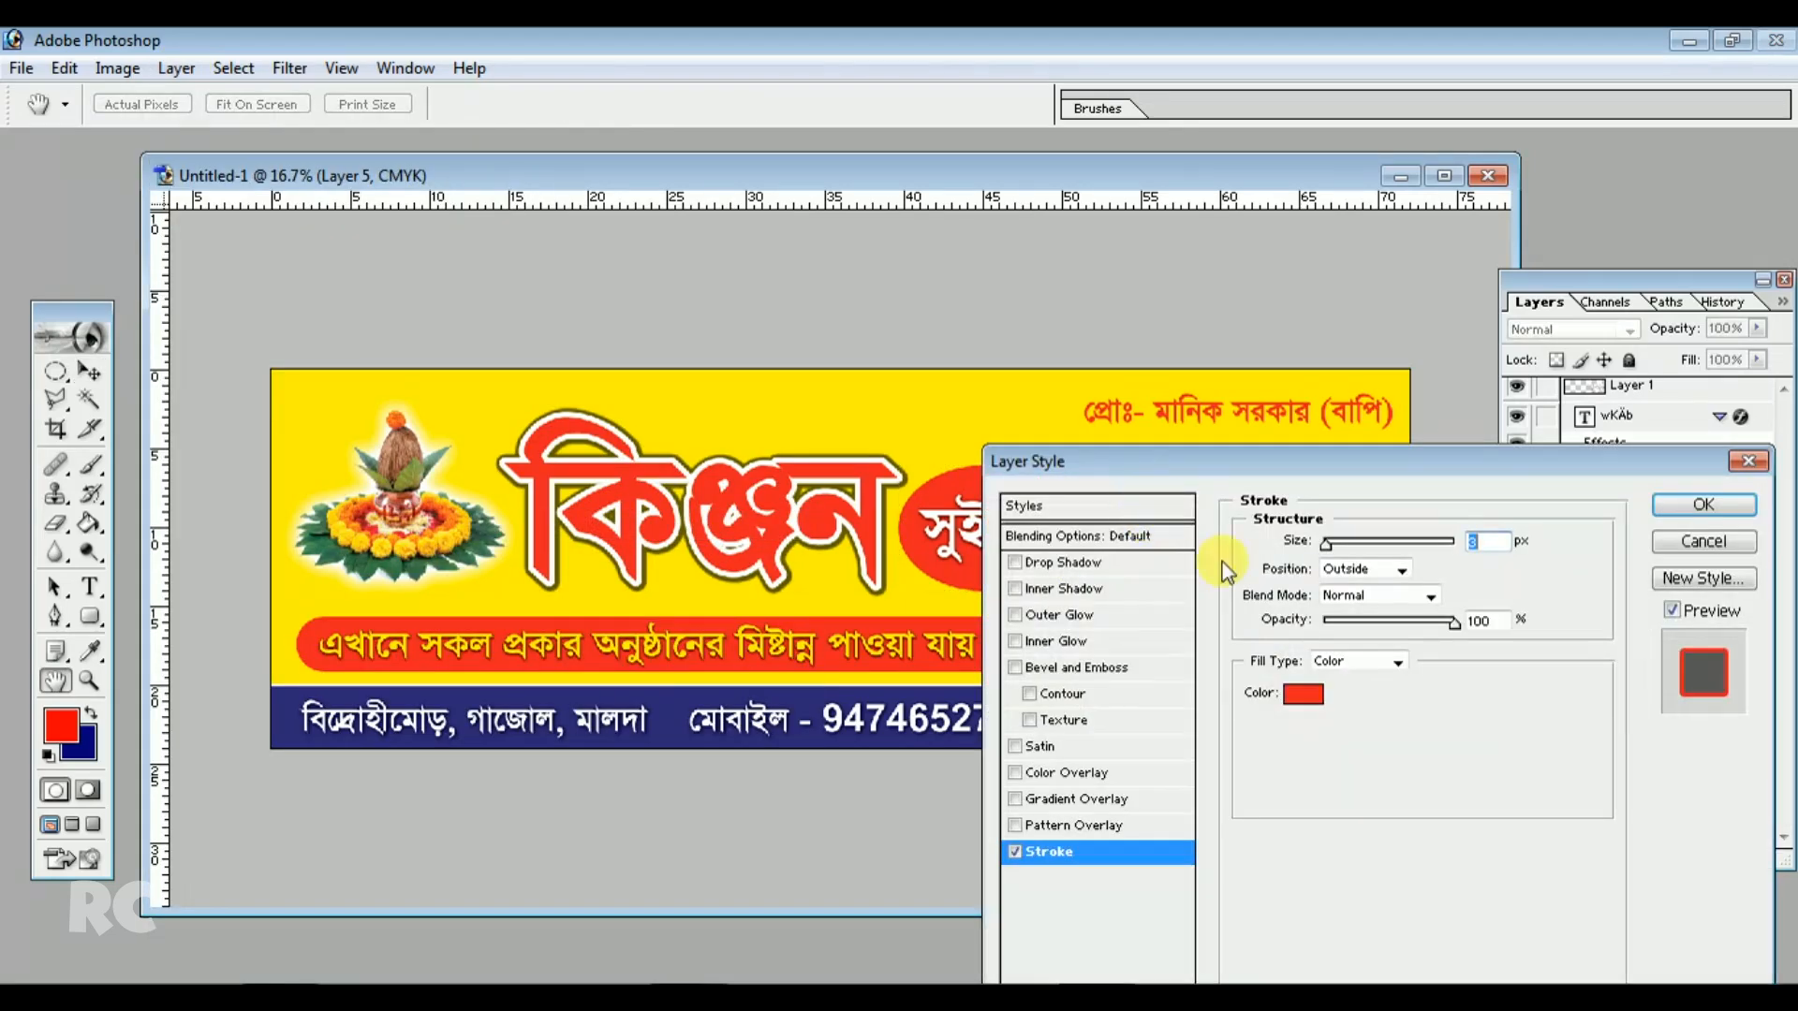
click(1302, 694)
drag(930, 330, 905, 302)
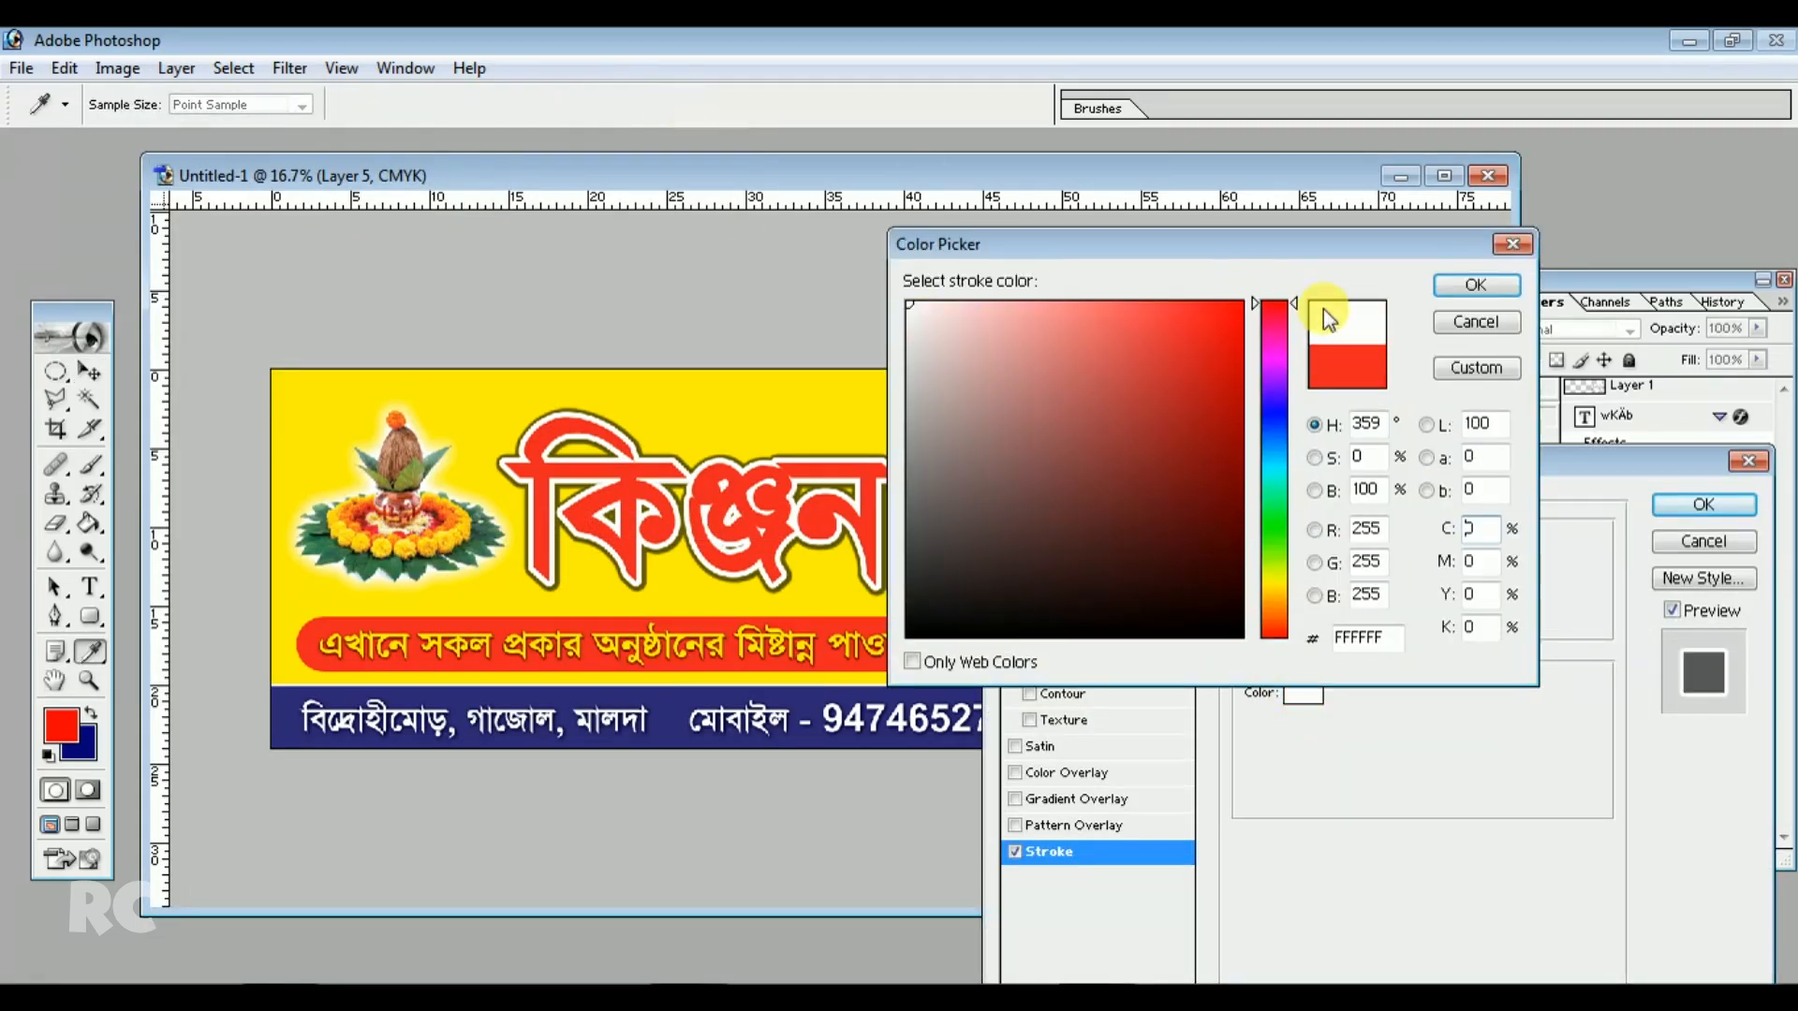
click(1476, 287)
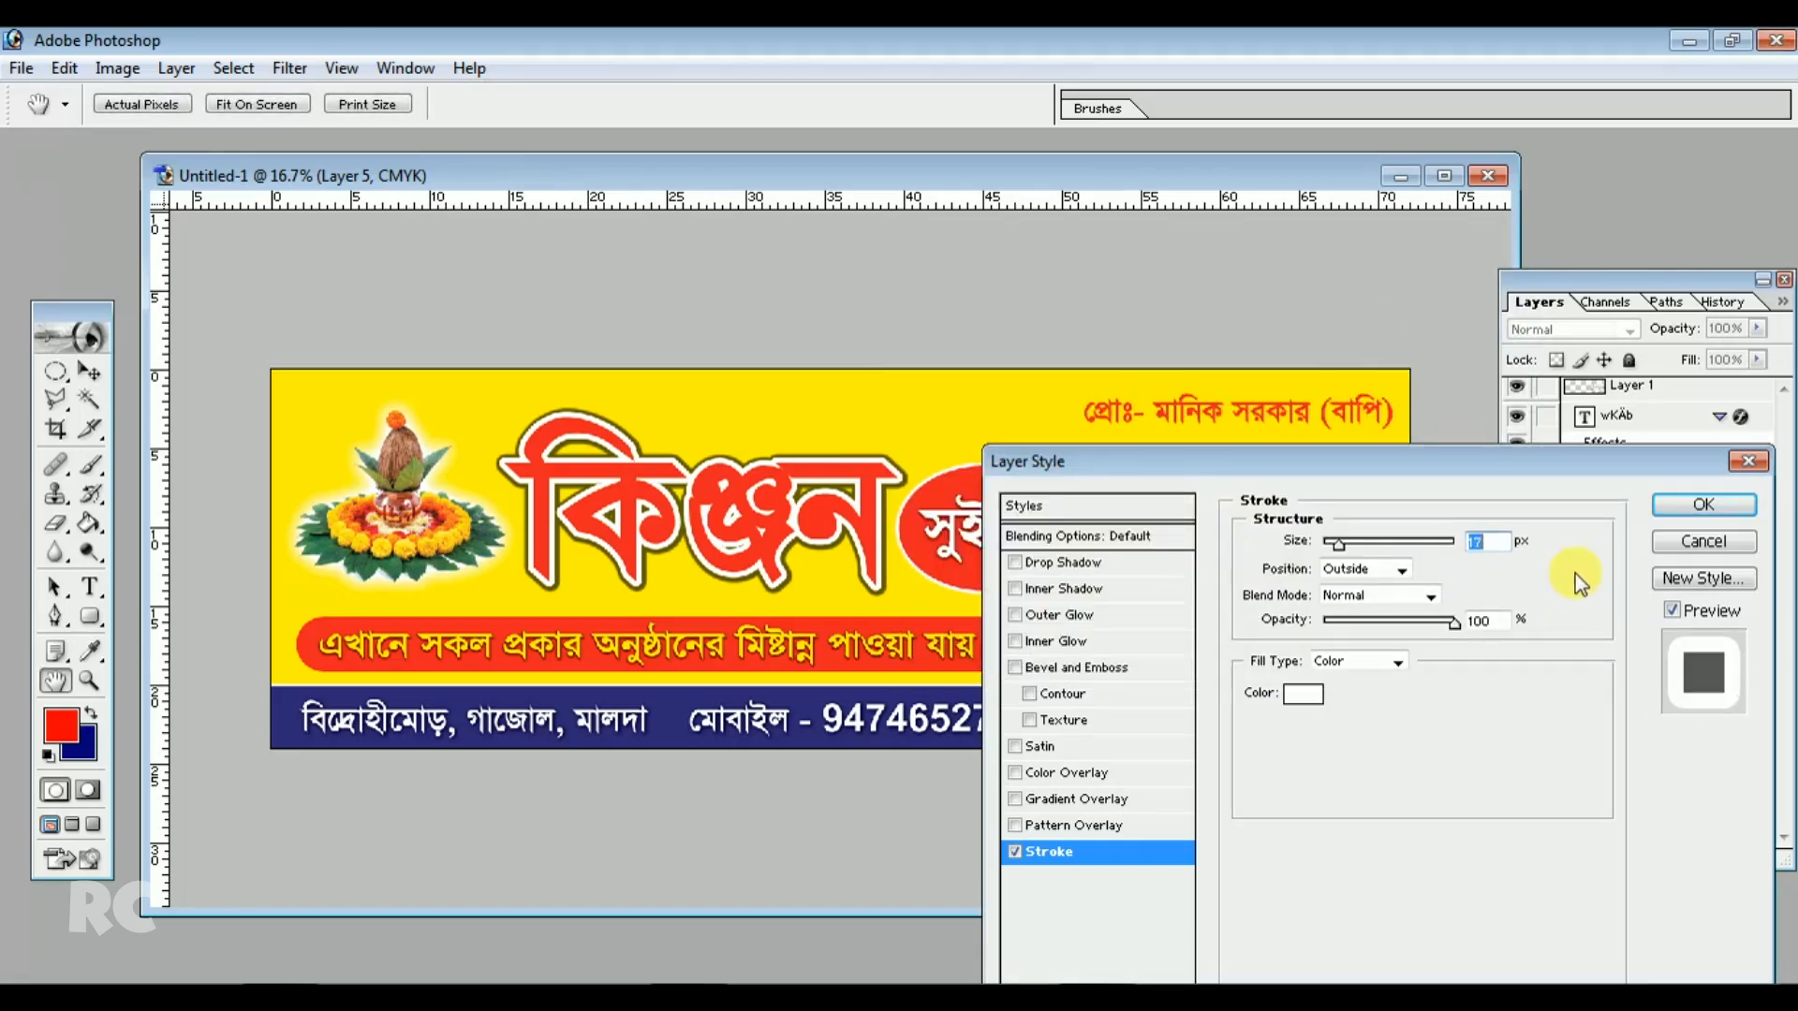
click(1704, 507)
Nudge the proprietor's name line slightly to the left
key(v)
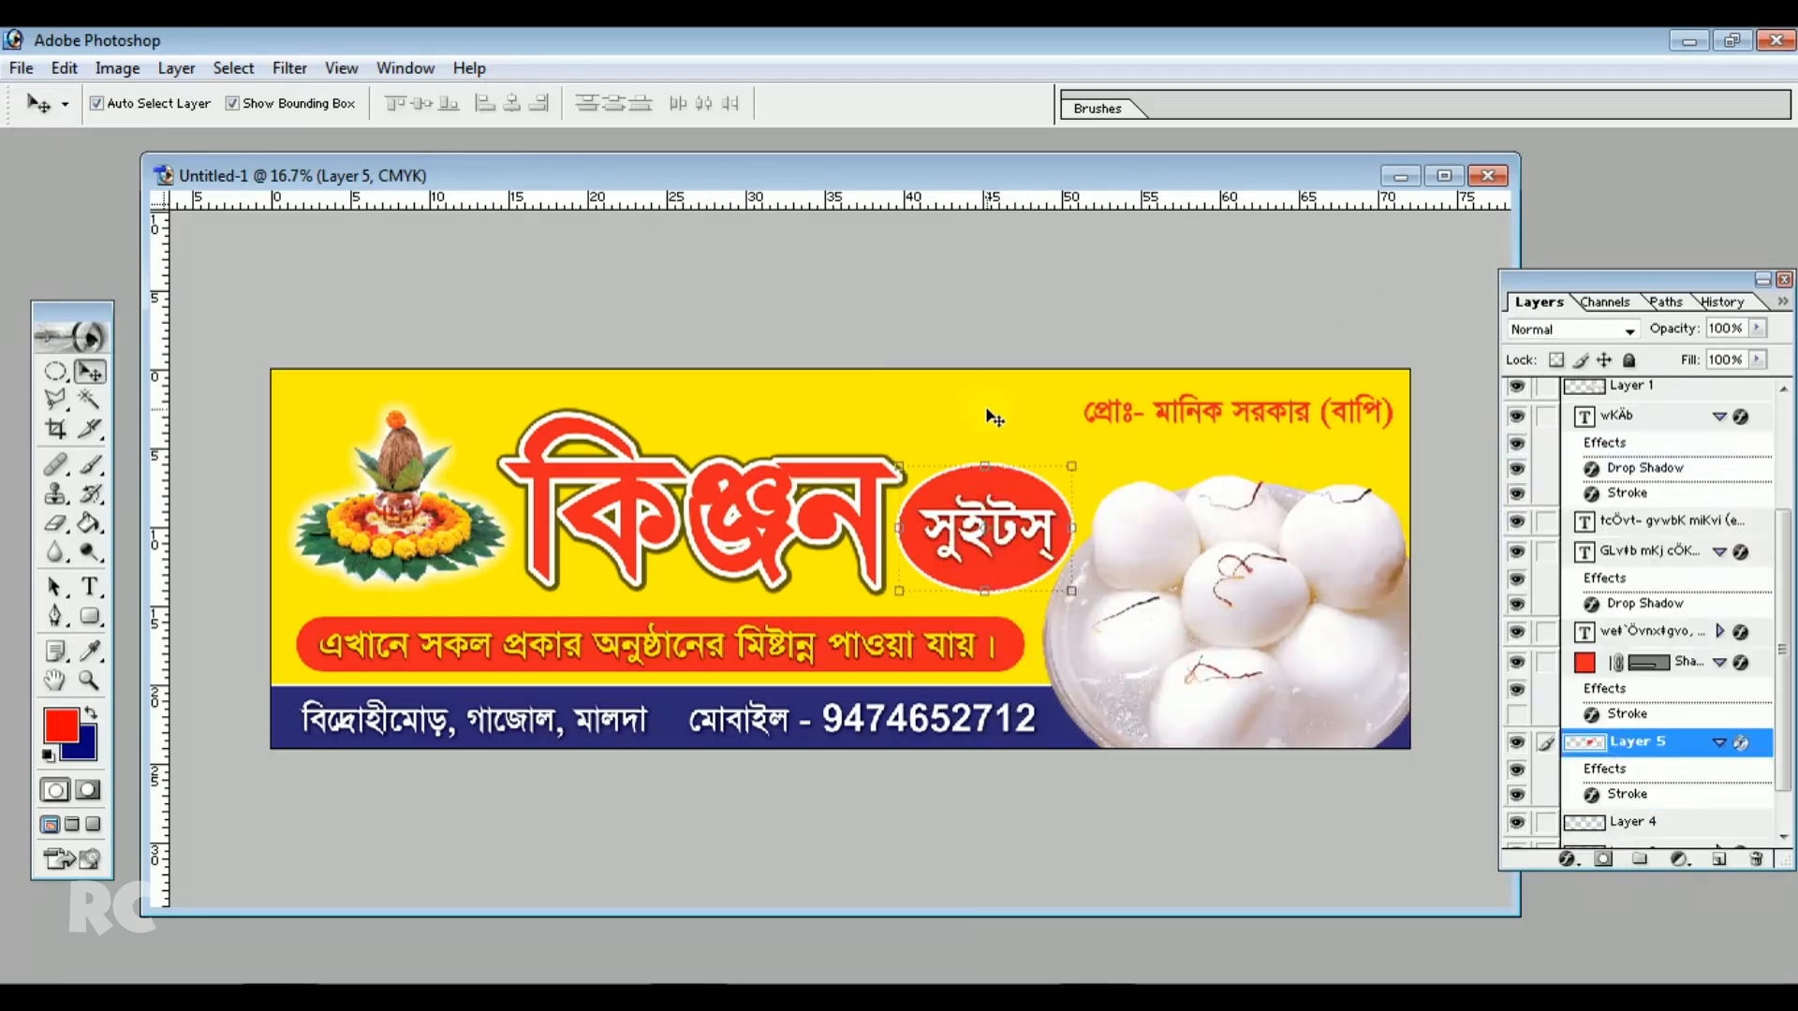
click(1140, 429)
drag(1114, 408, 1104, 413)
On a new layer, fill a rectangular selection behind the proprietor's name line with dark blue
click(1161, 546)
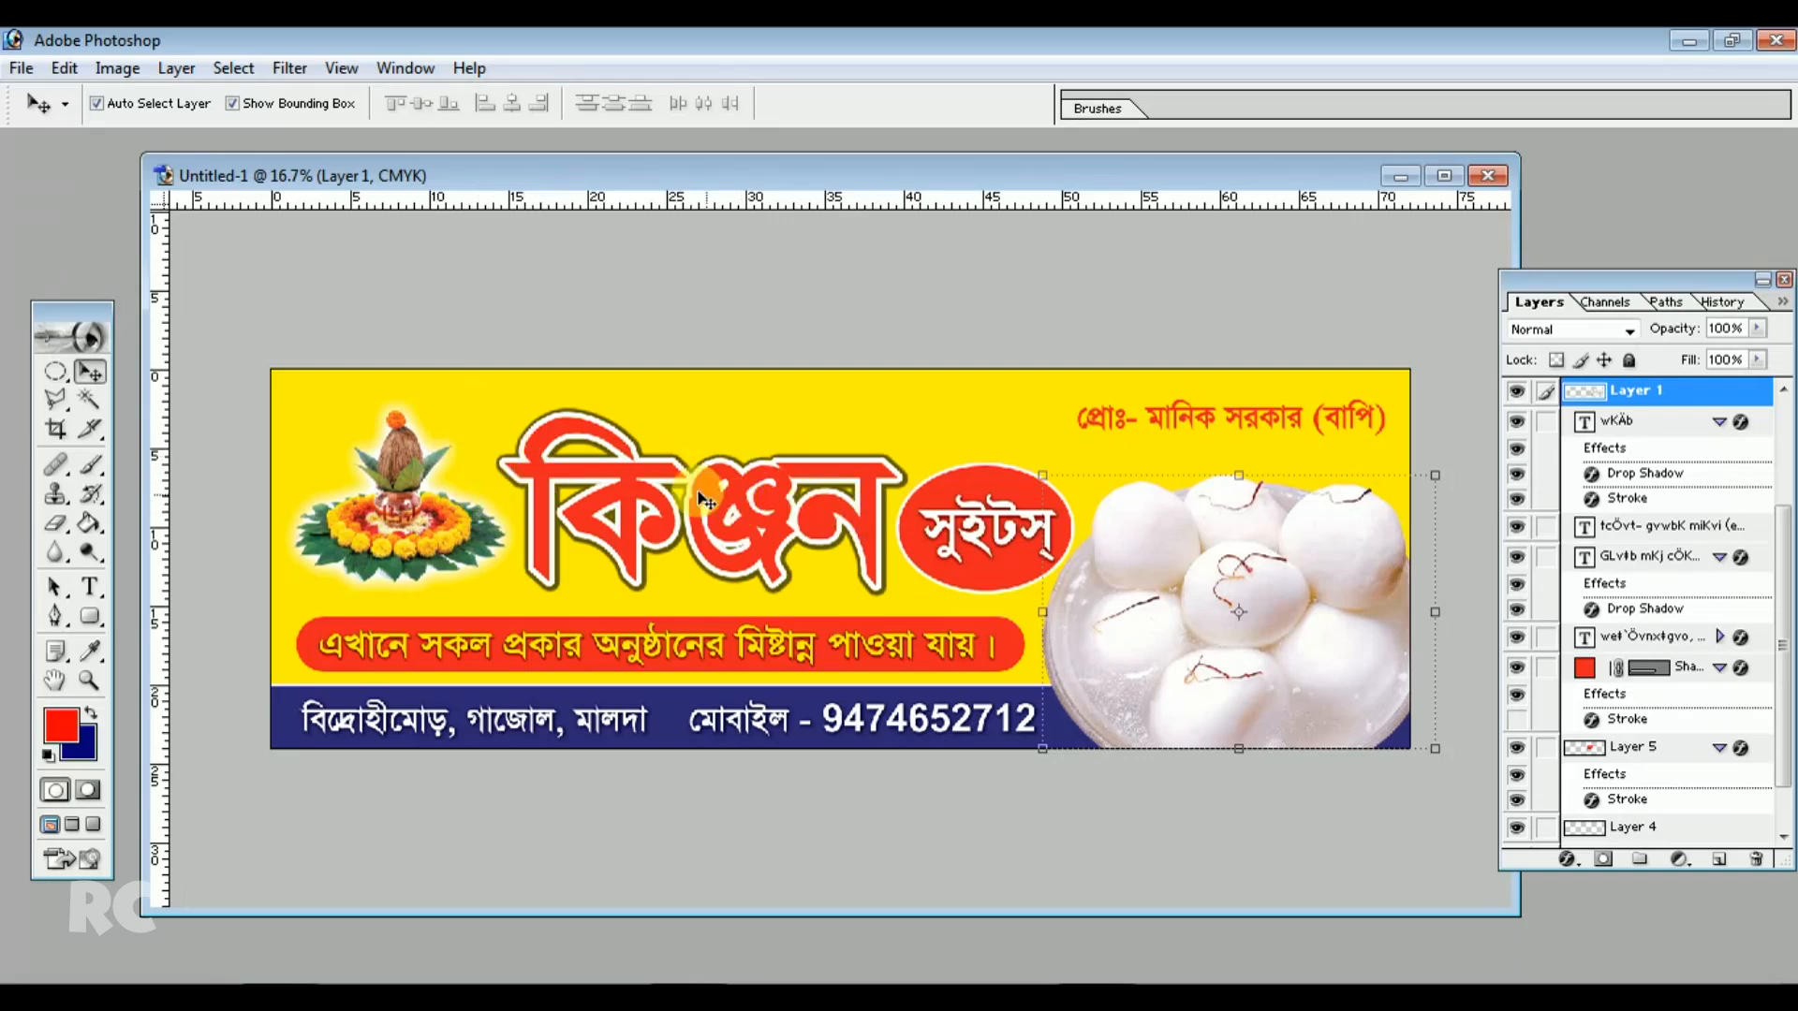
click(56, 373)
click(113, 375)
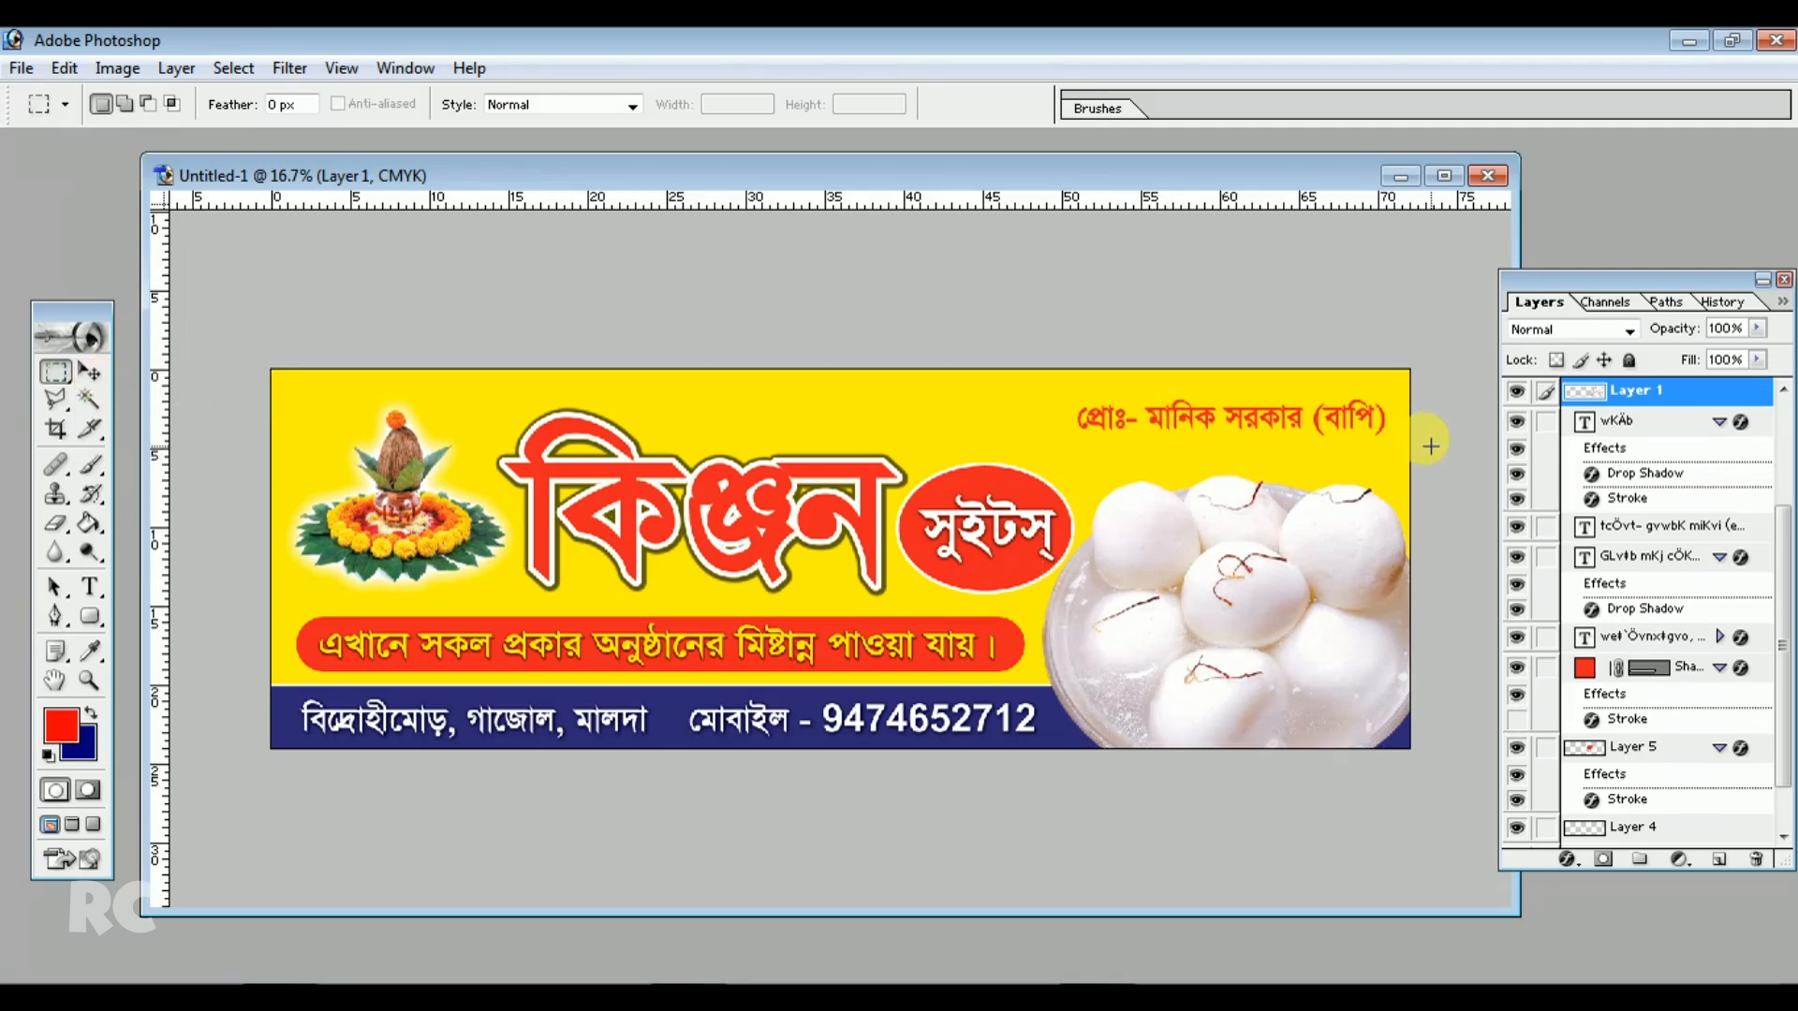
drag(1075, 392, 1014, 382)
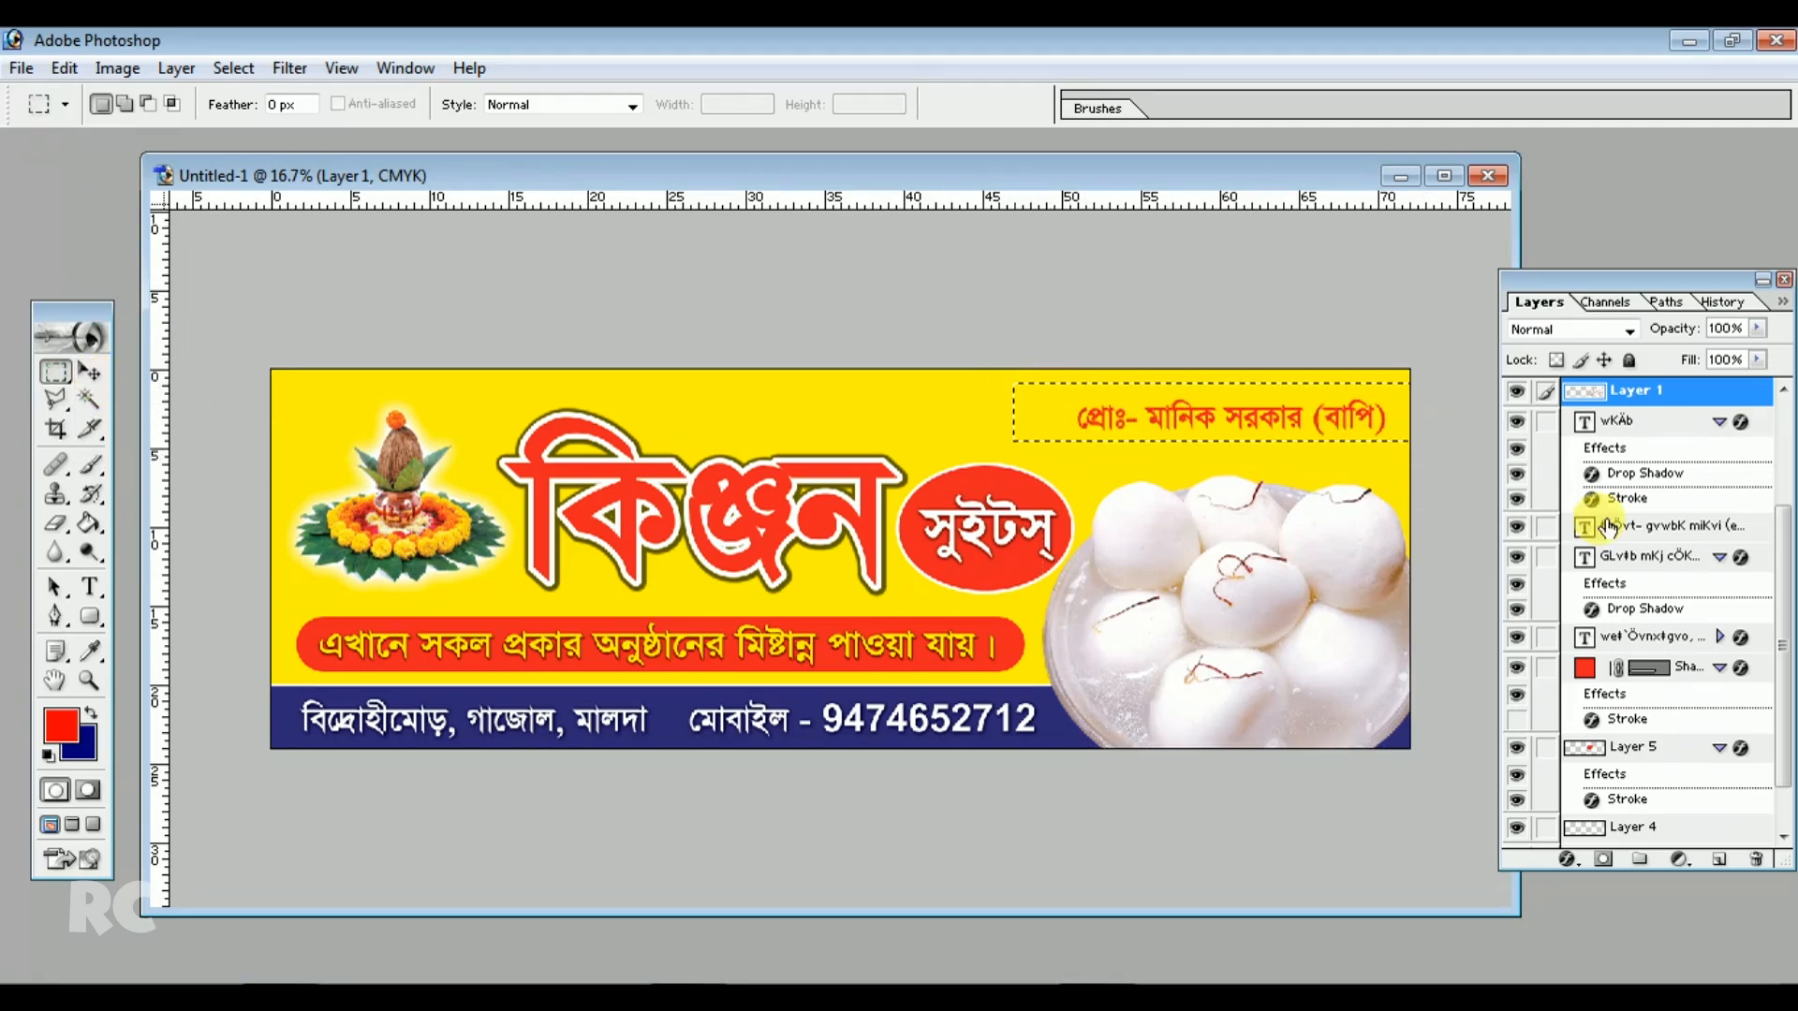
drag(1783, 588, 1784, 687)
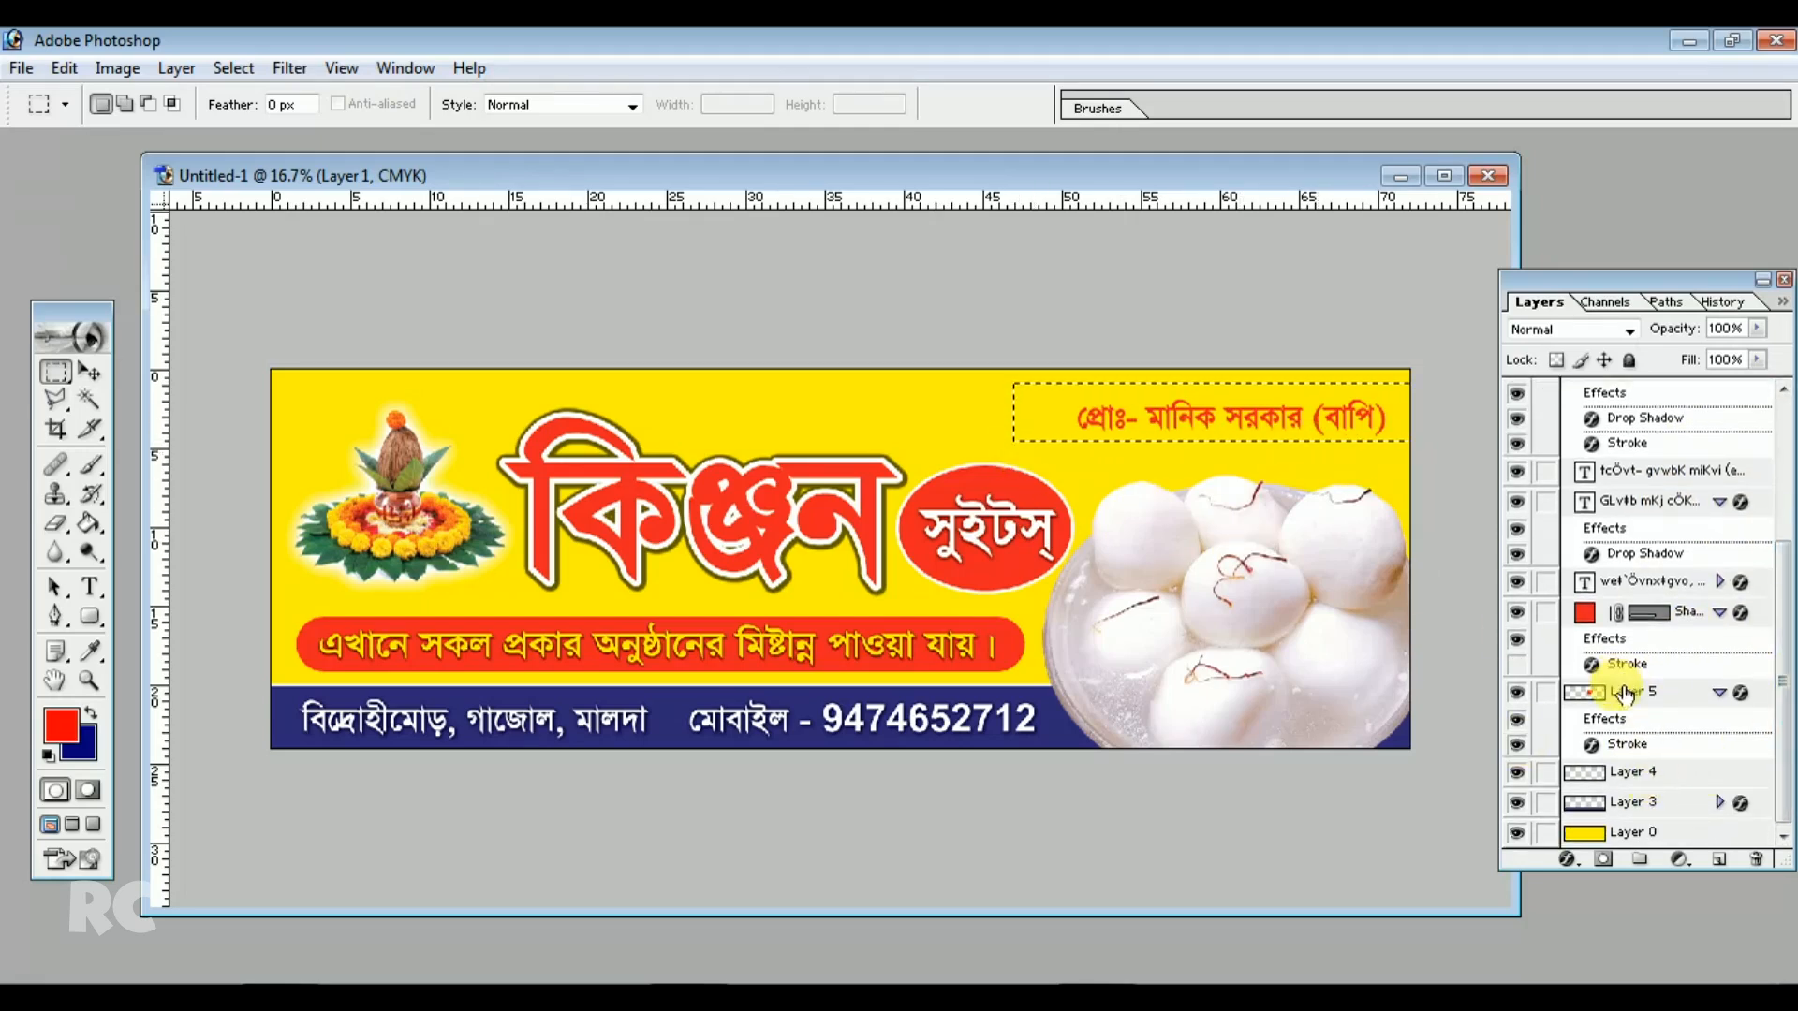
click(1634, 773)
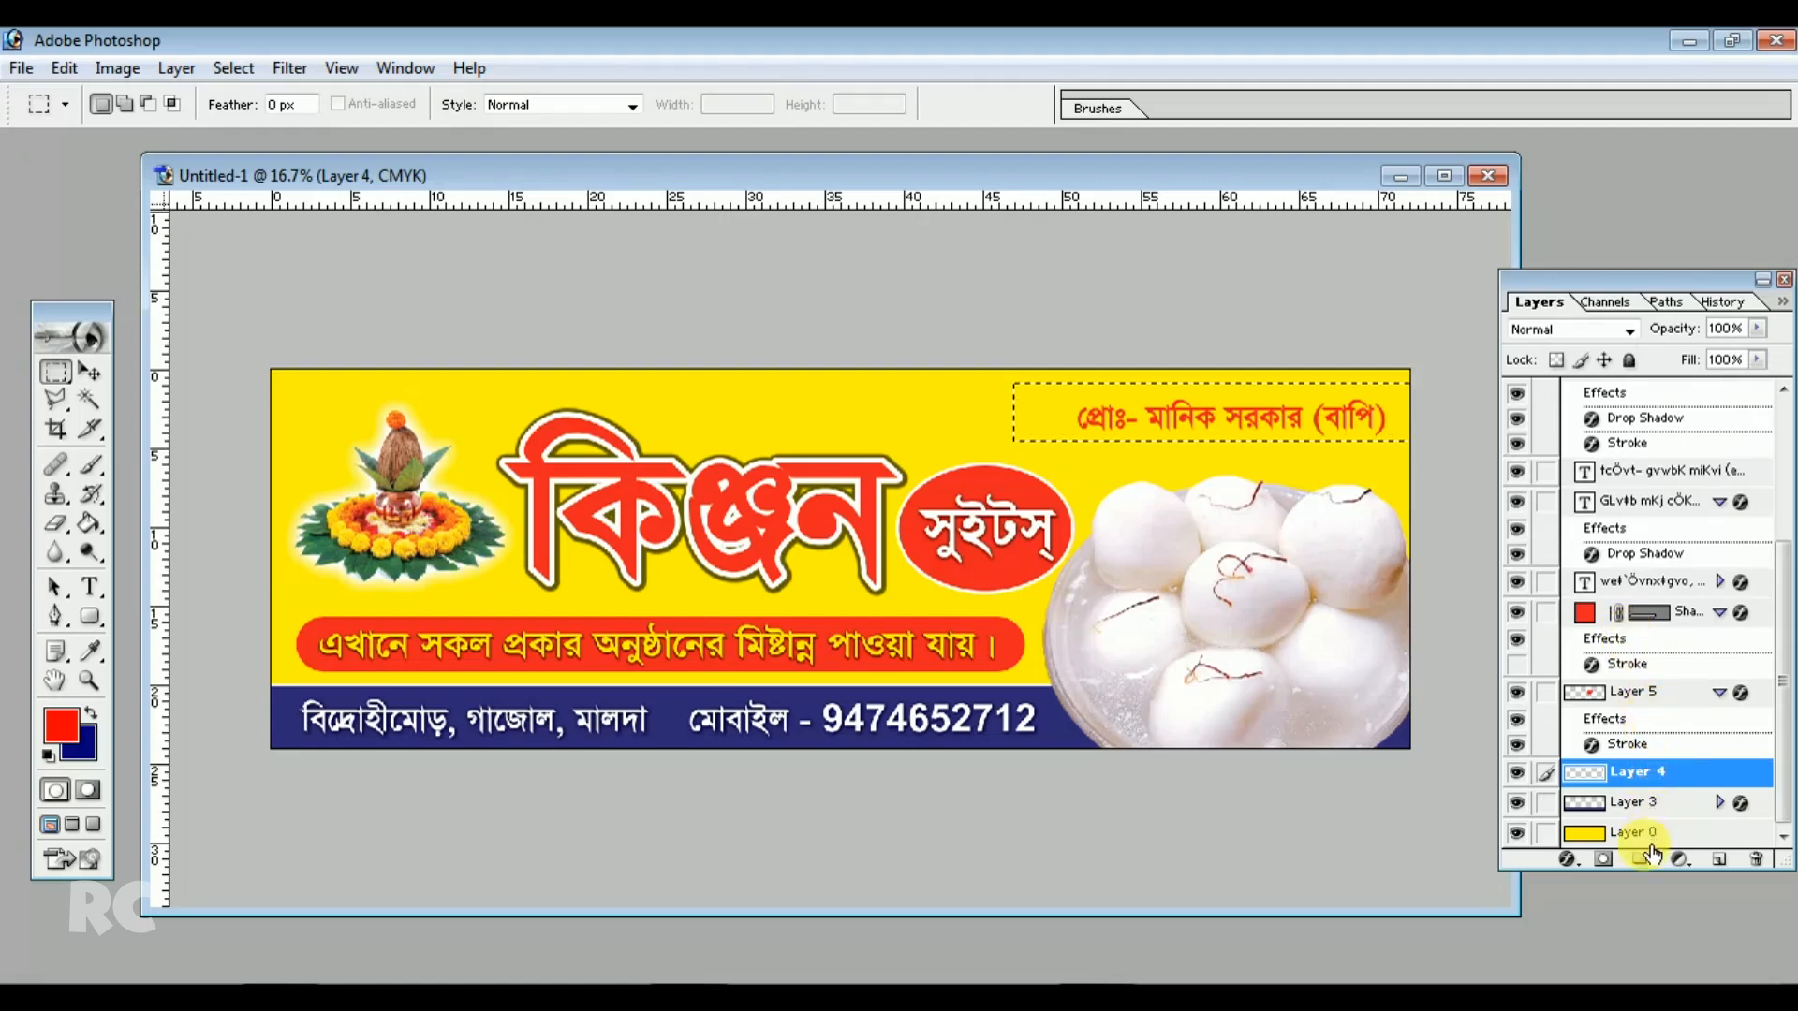
click(1719, 857)
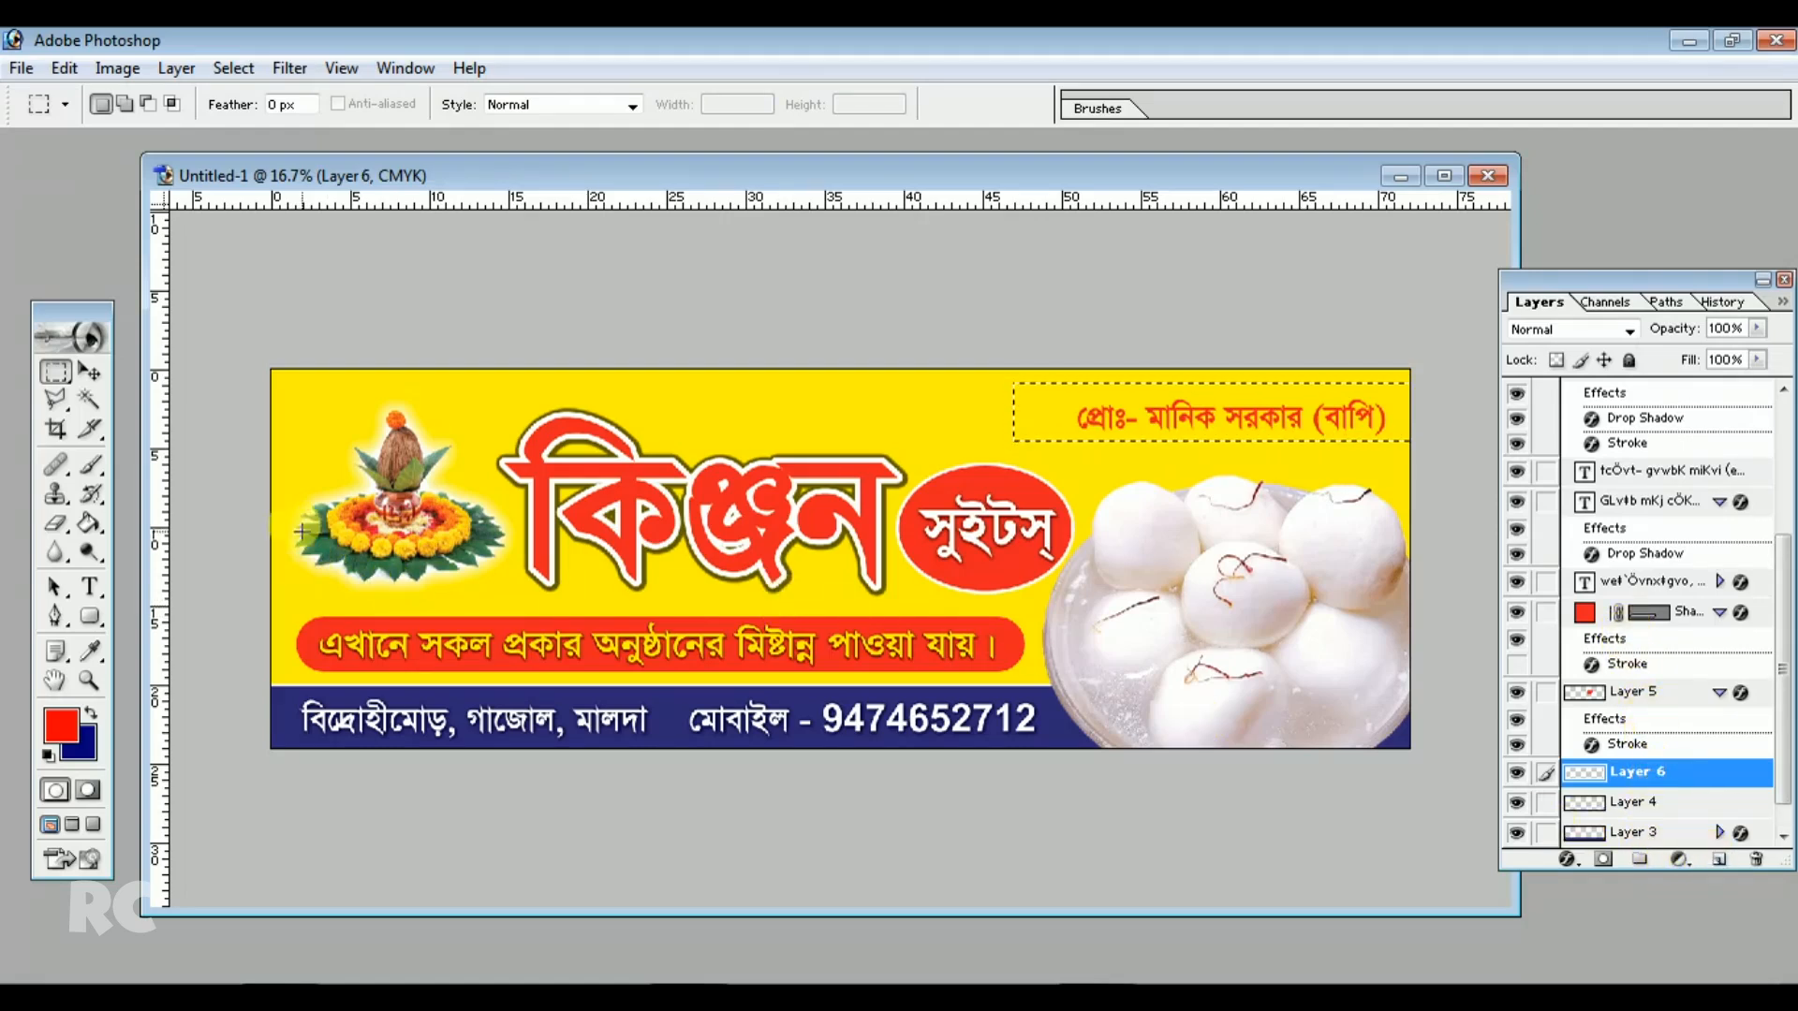
click(90, 523)
click(91, 714)
click(1190, 412)
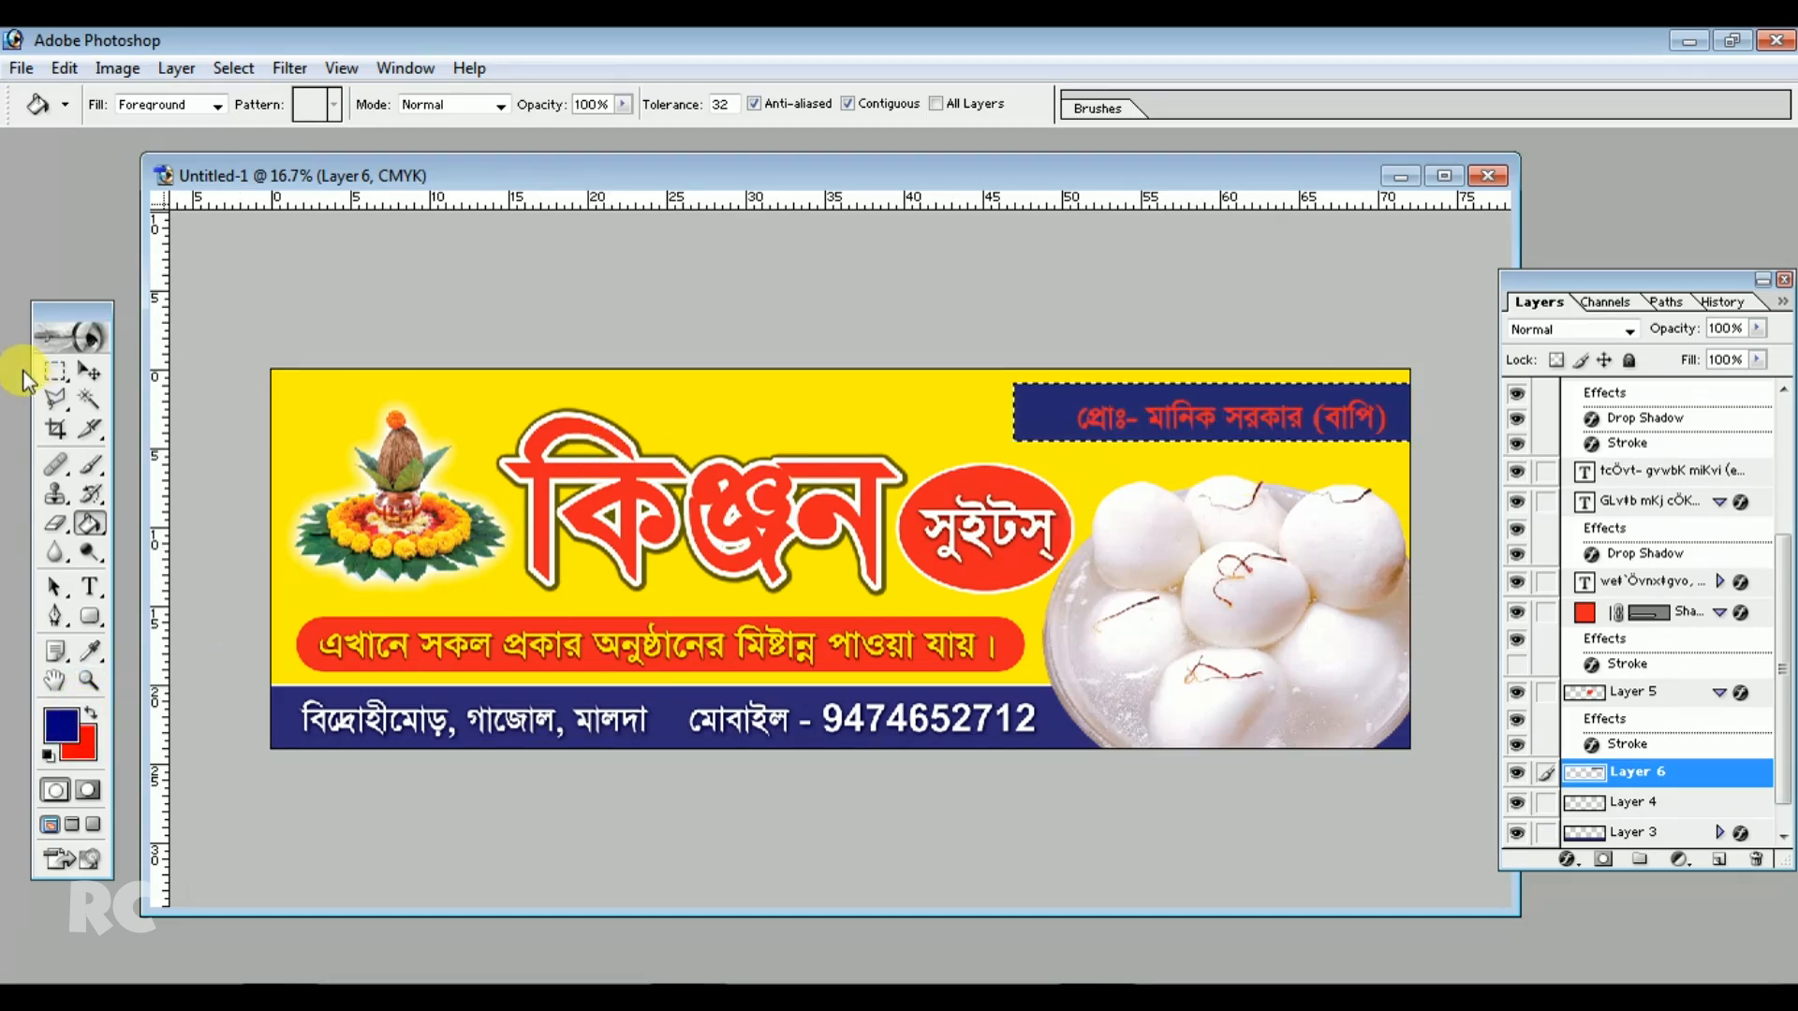
click(51, 371)
click(534, 289)
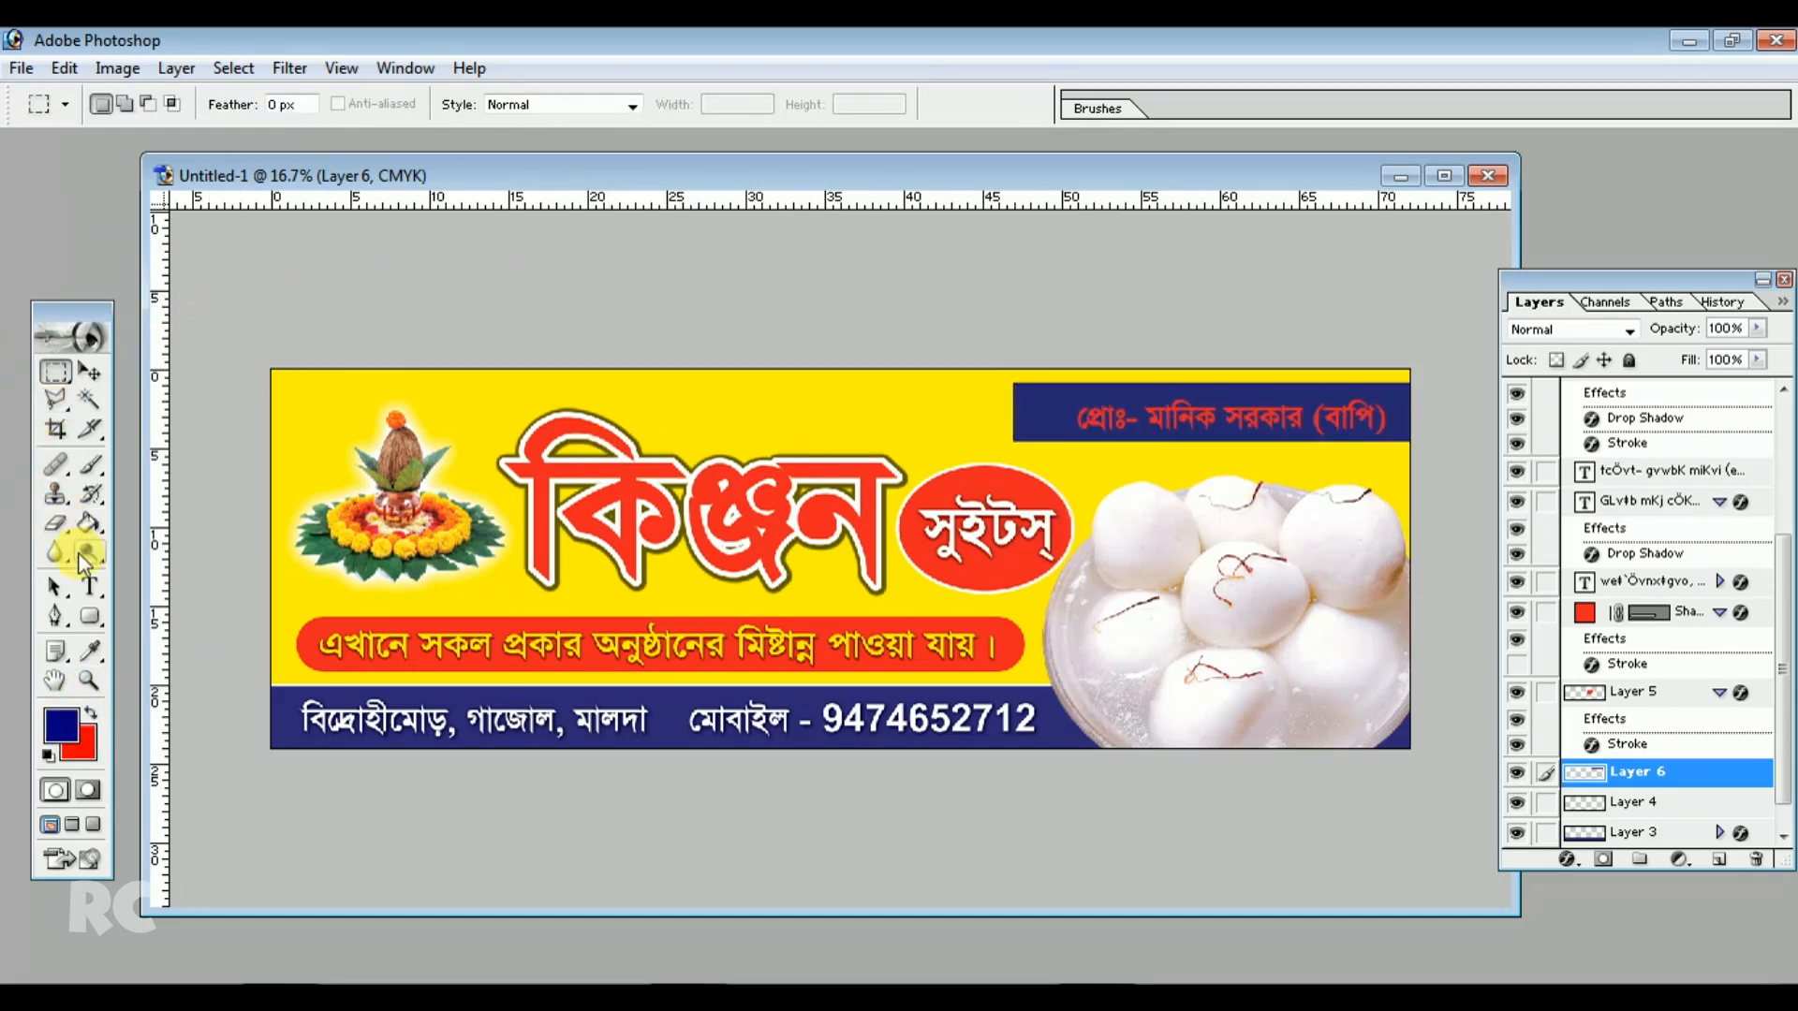
Recolor the proprietor's name text yellow (C 0, M 0, Y 100, K 0)
click(88, 587)
click(1119, 417)
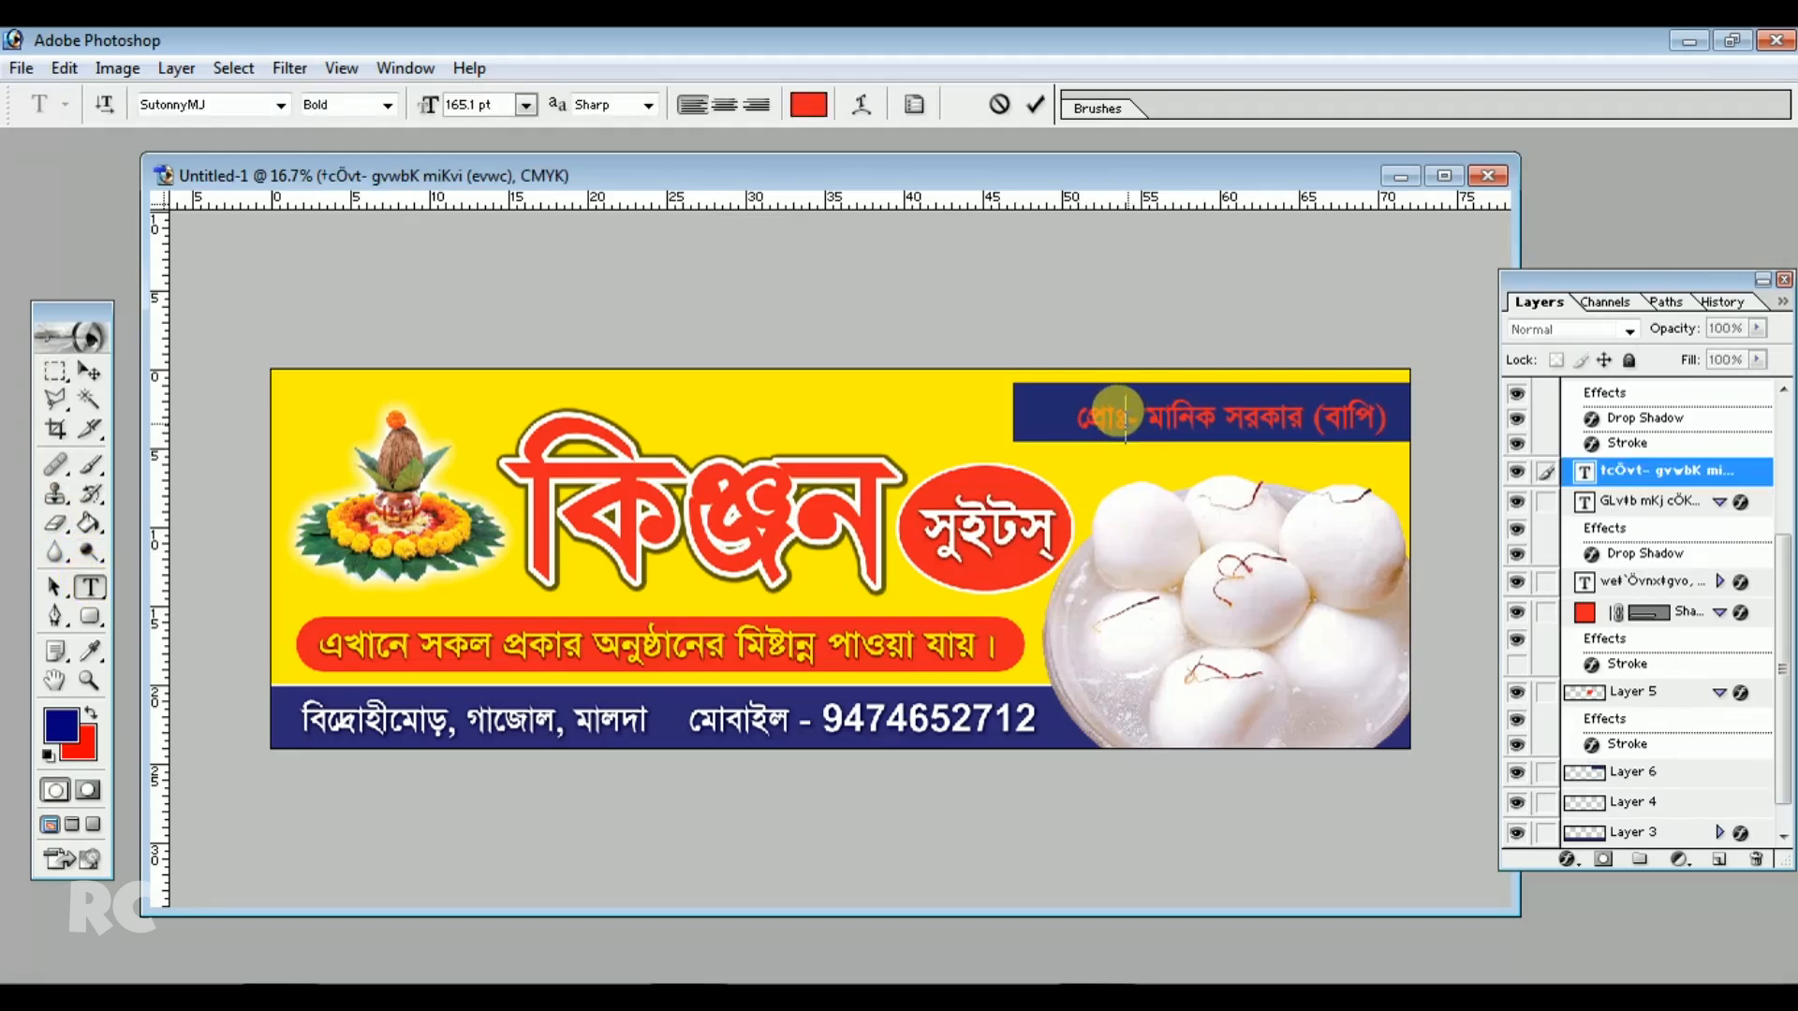
key(ctrl+a)
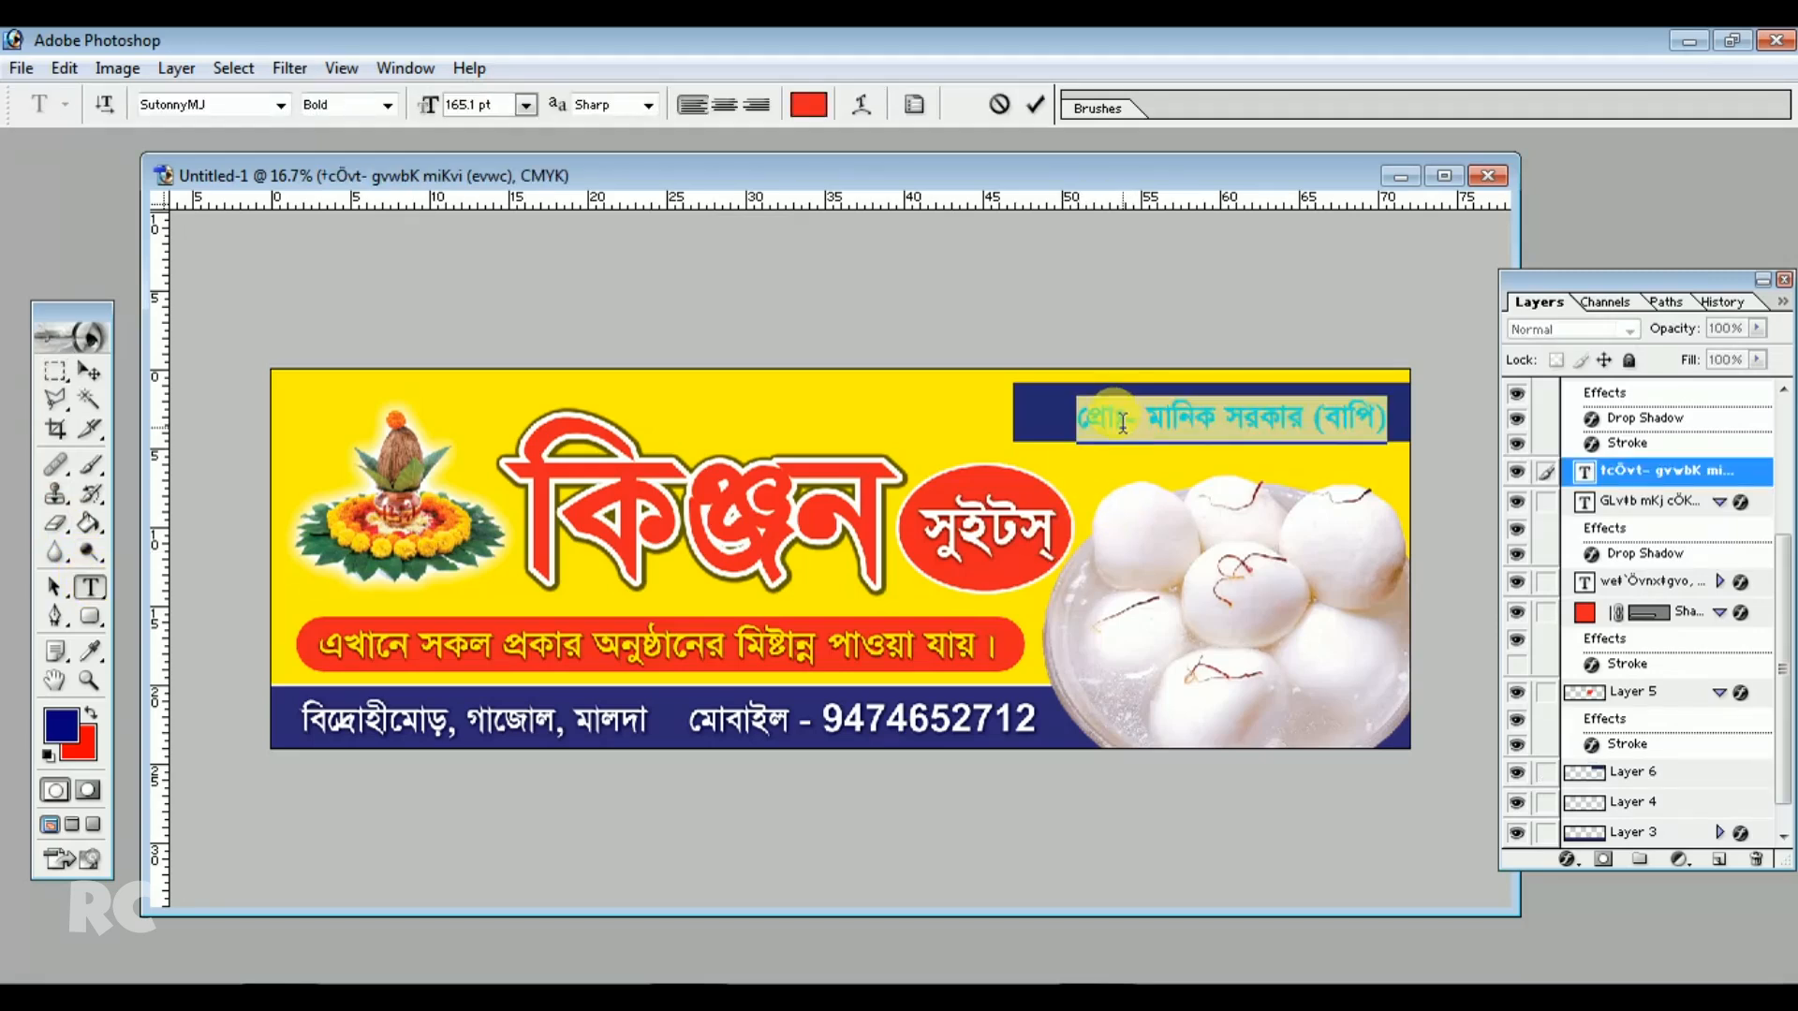
click(809, 104)
click(908, 302)
click(1487, 283)
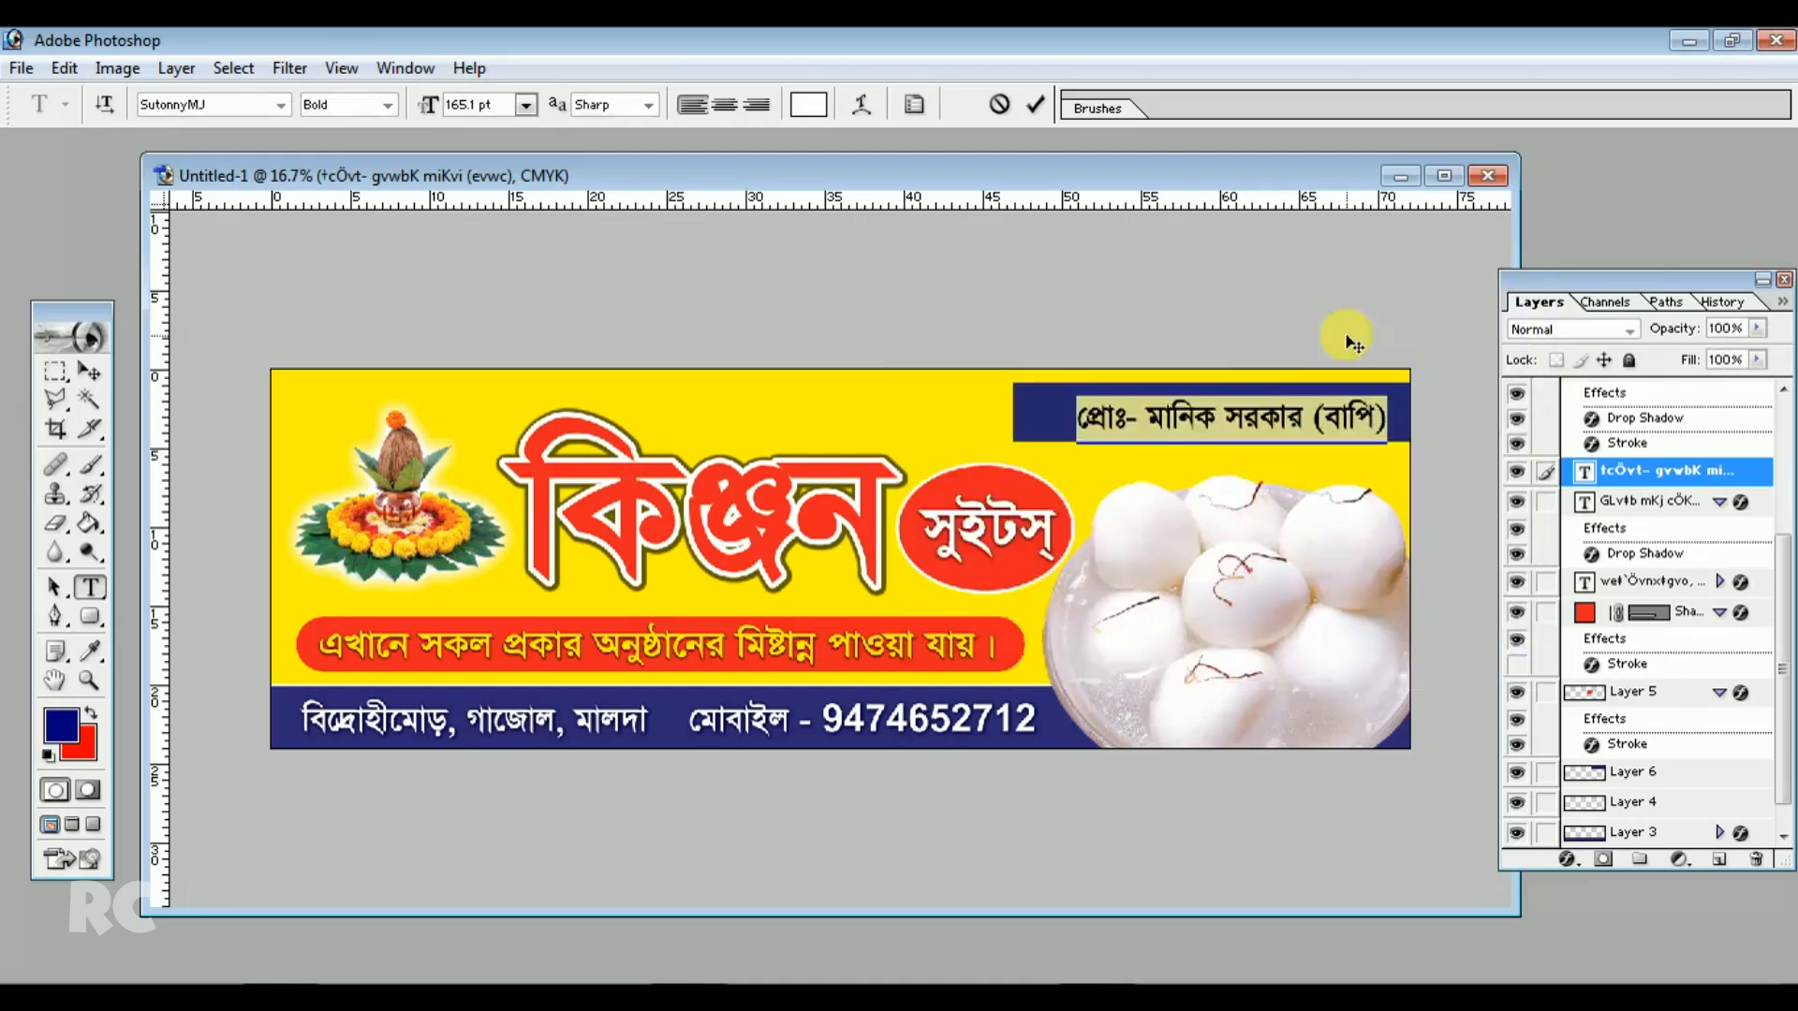
click(809, 104)
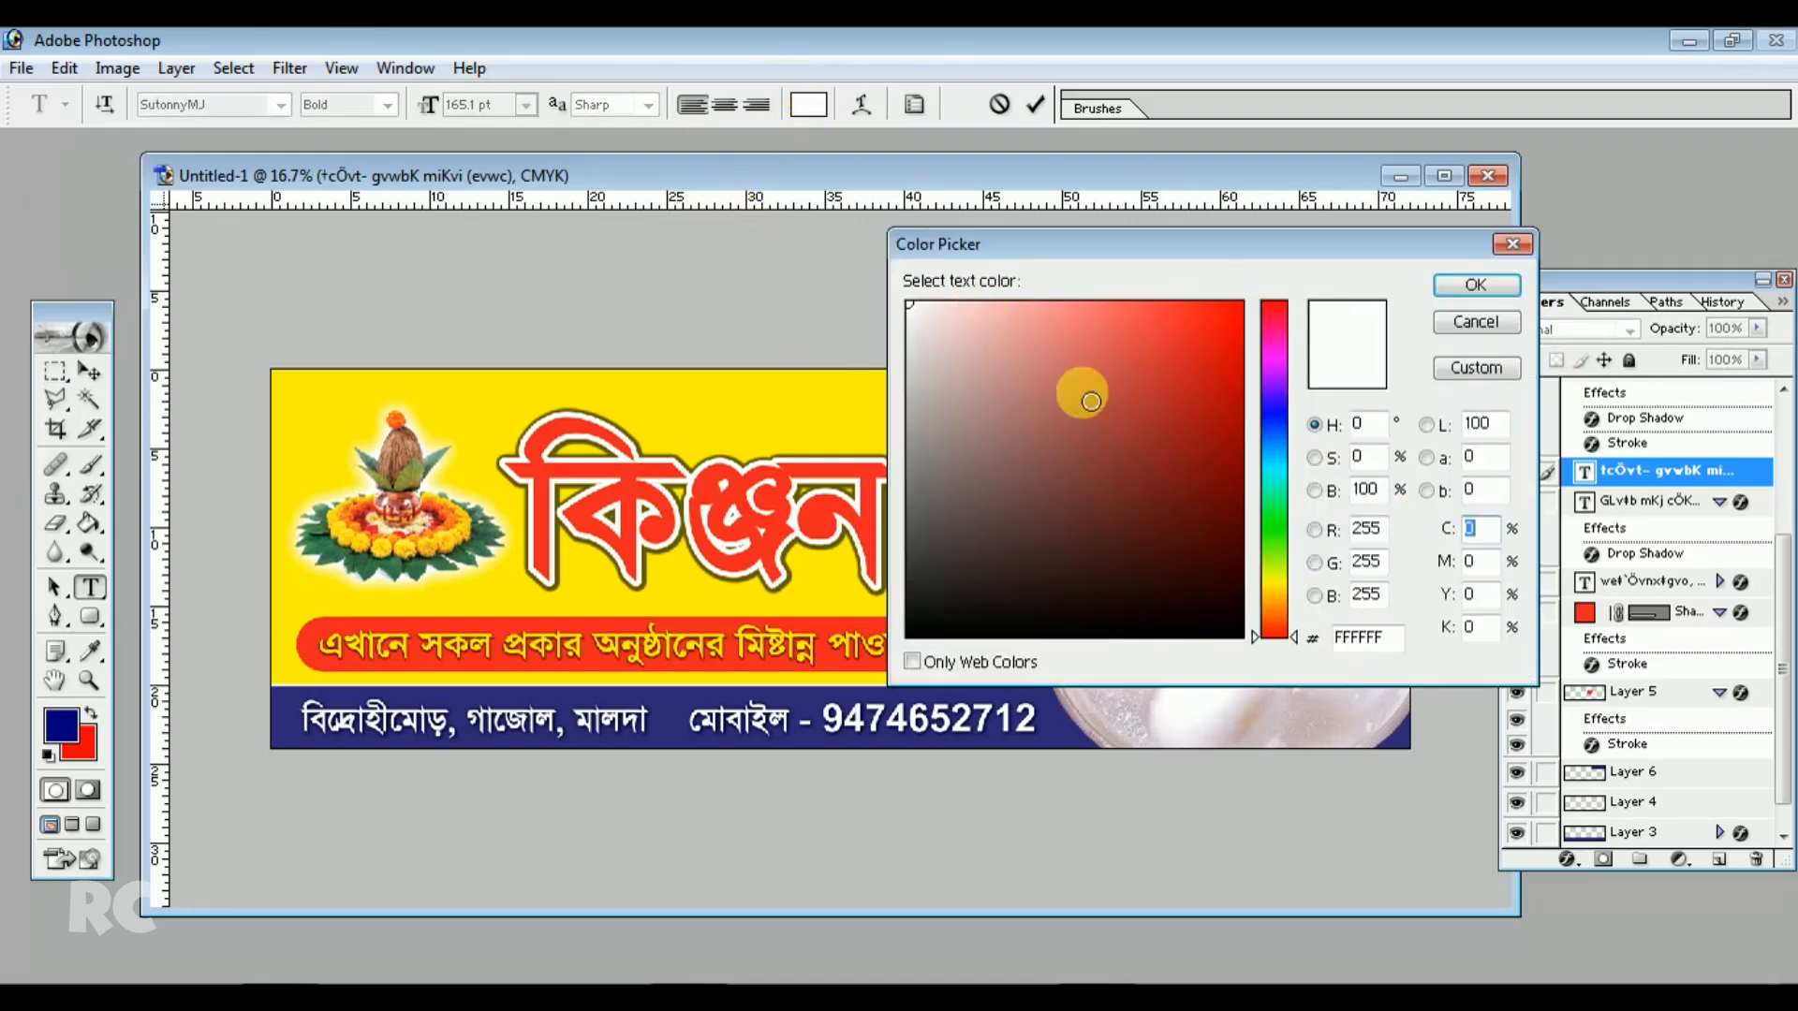
click(1479, 594)
text(1)
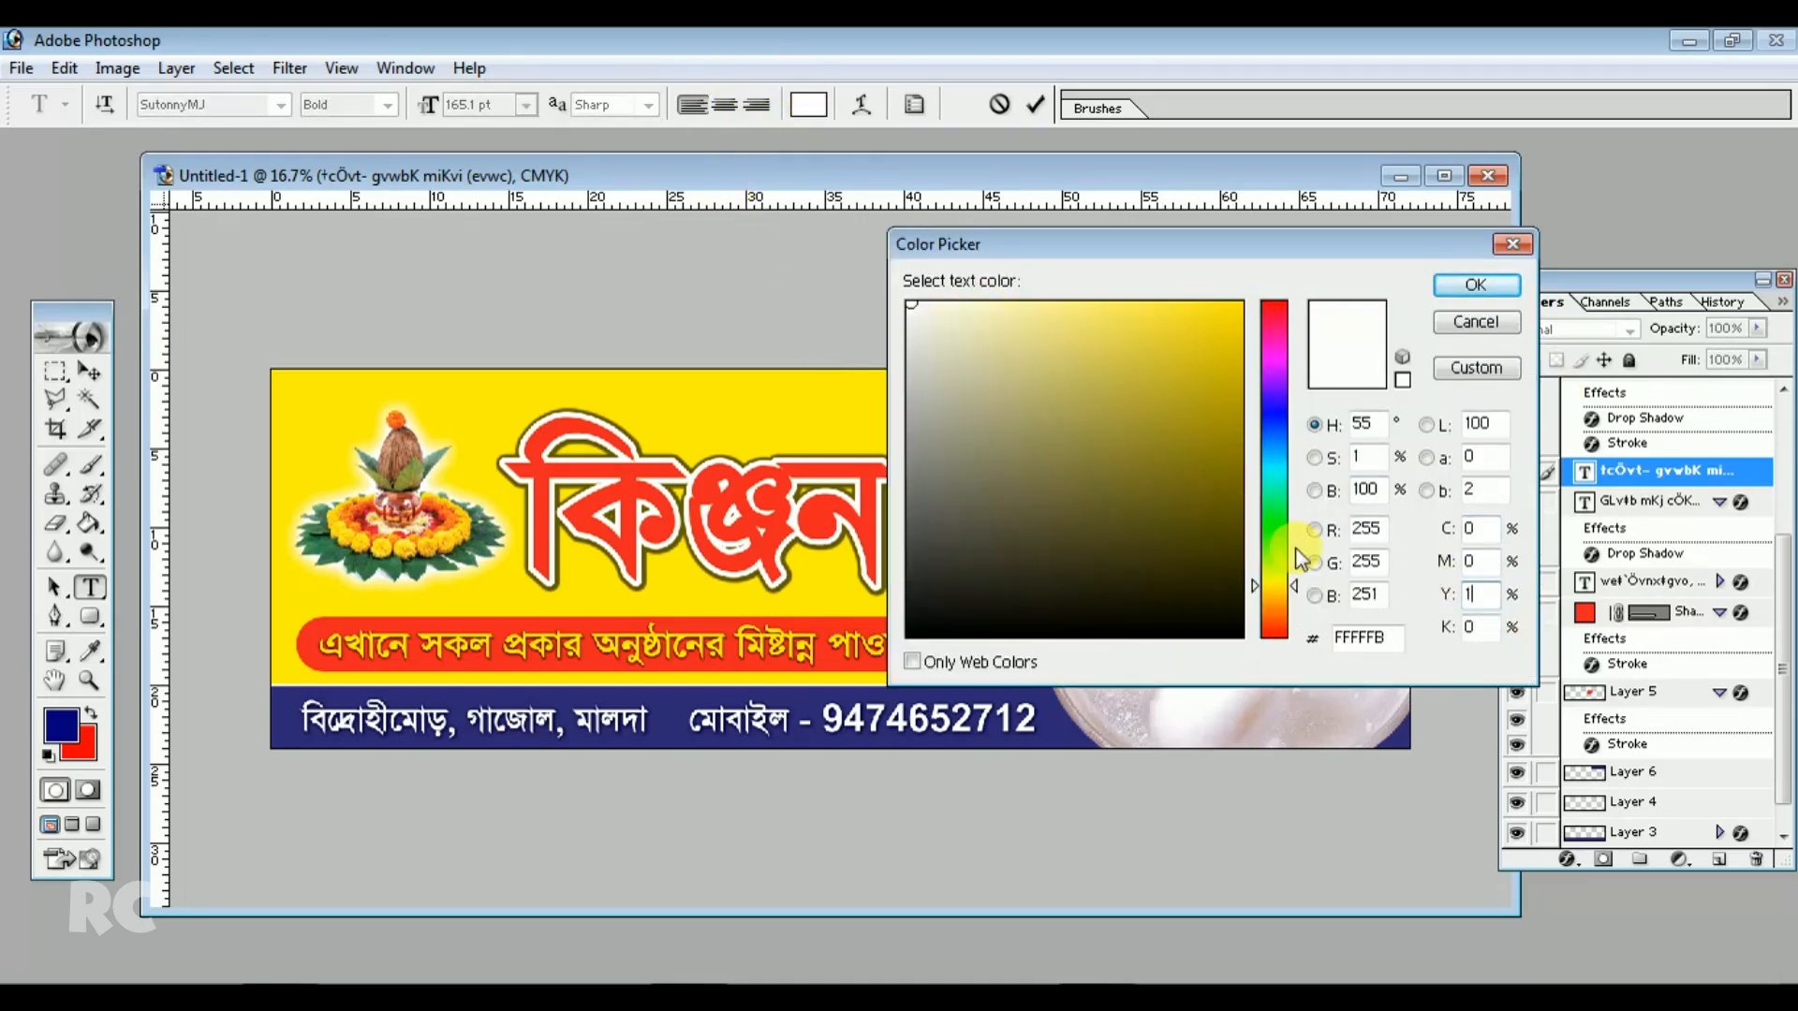
text(00)
click(1476, 285)
click(1288, 410)
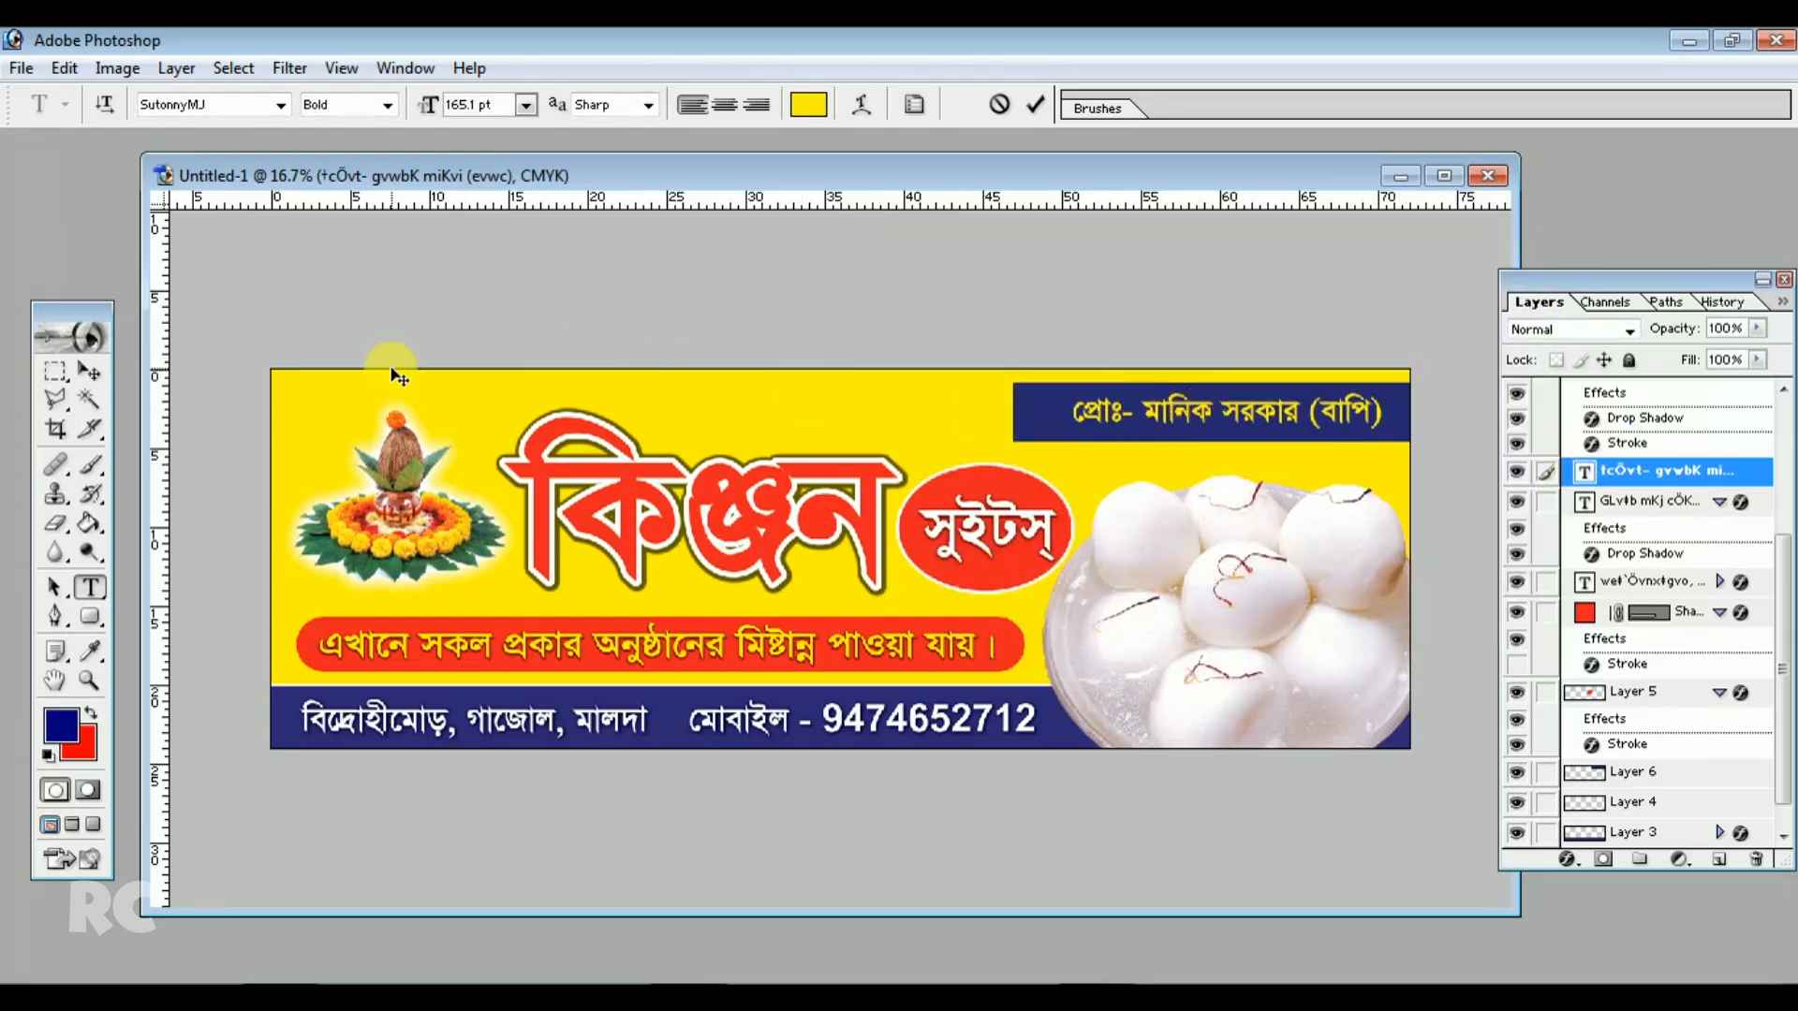
drag(1048, 410, 1478, 412)
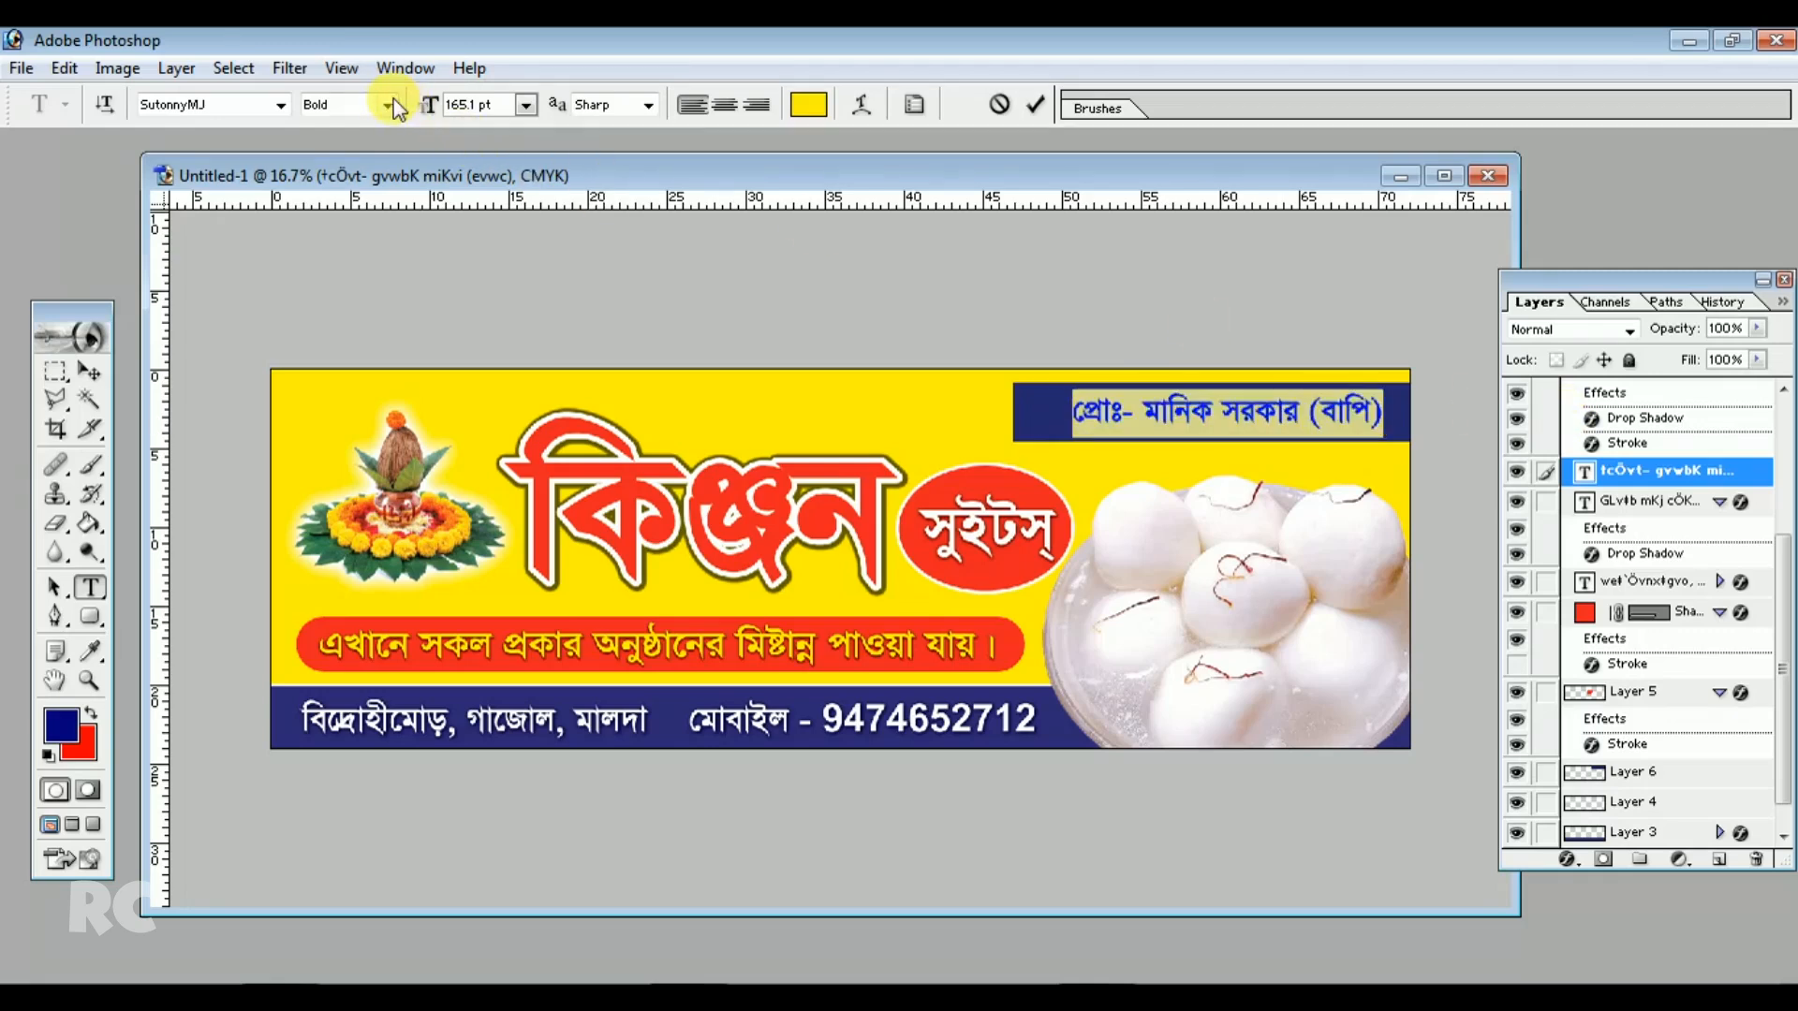
click(1184, 410)
Cut the blue bar's left end into an arrow point using a polygonal lasso selection
click(91, 372)
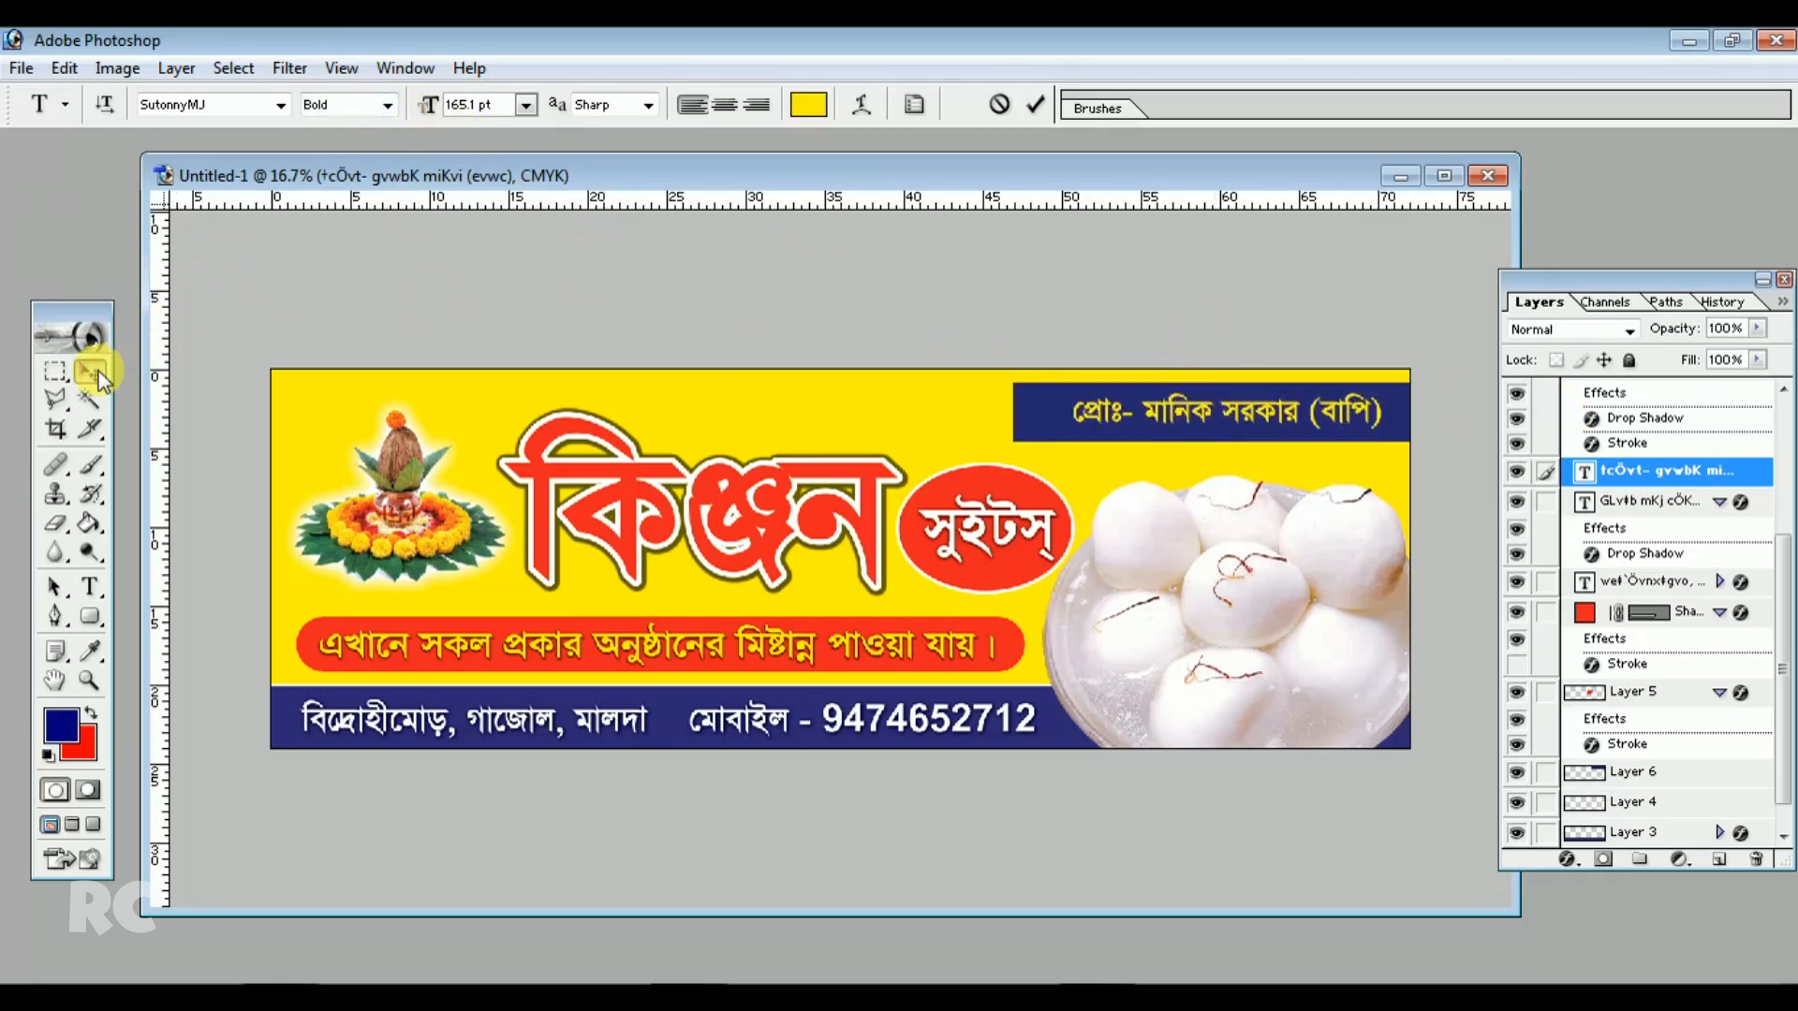
drag(1155, 413, 1158, 416)
click(1044, 420)
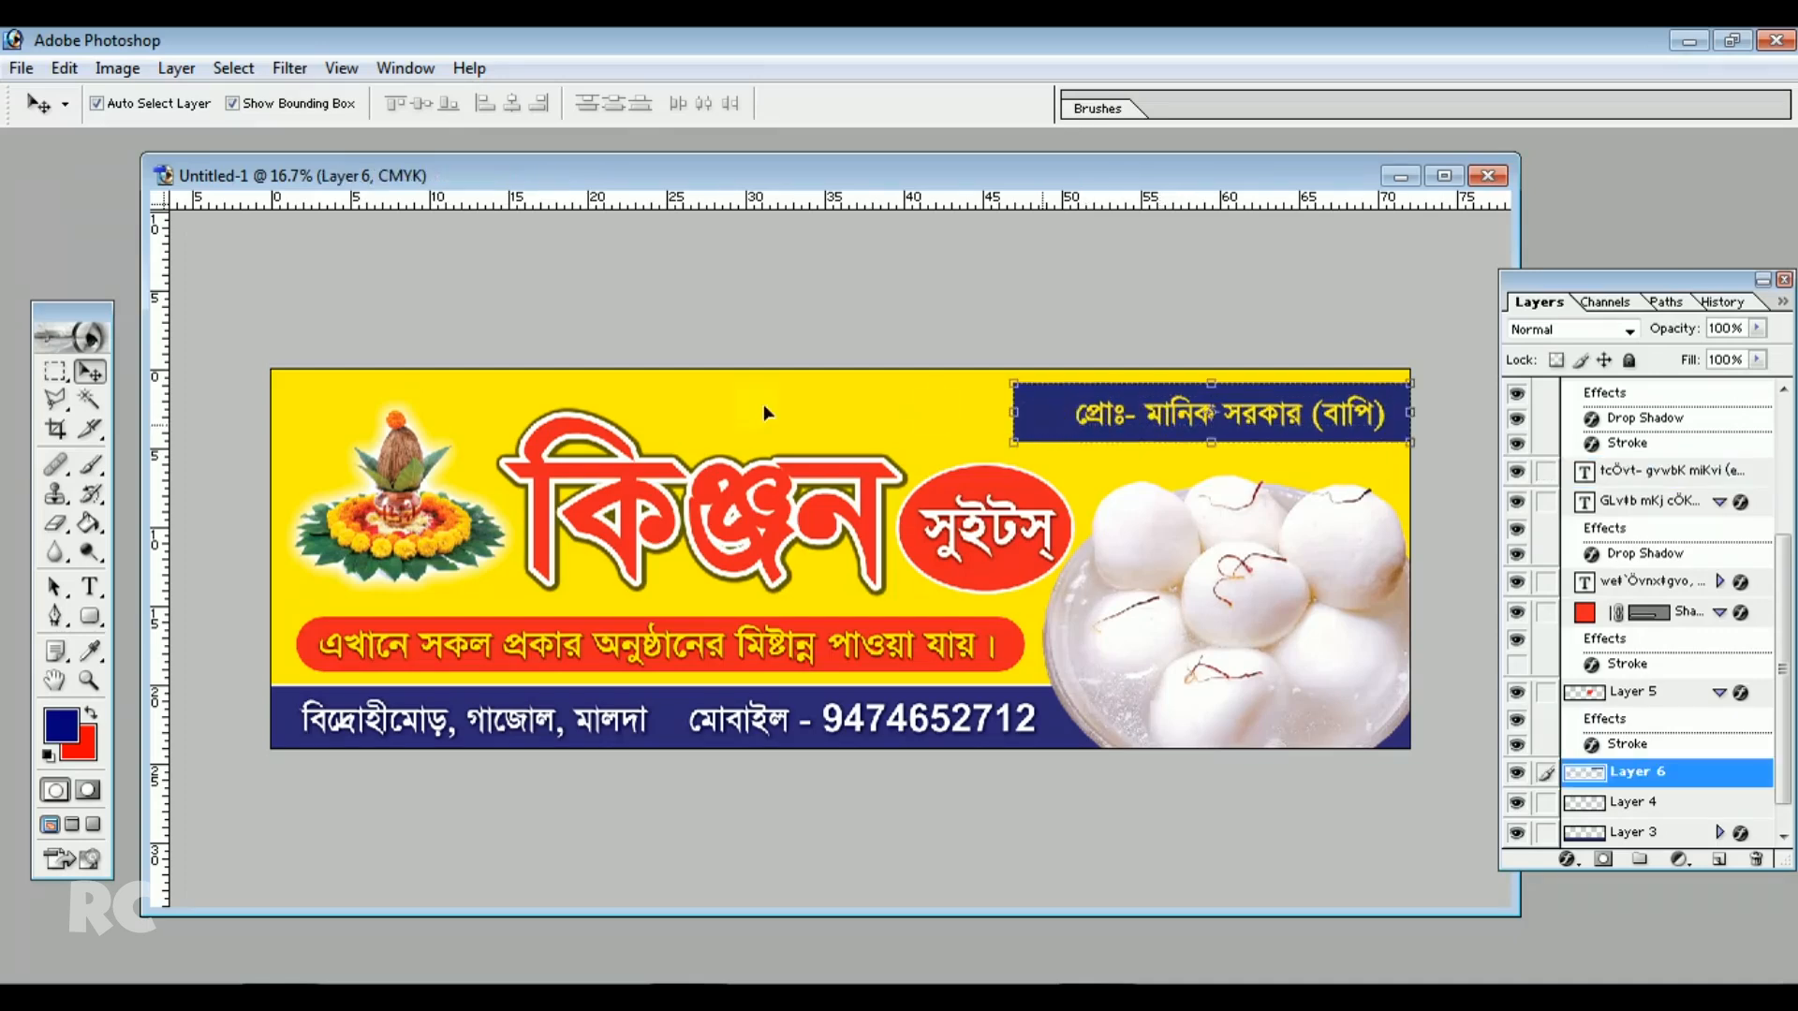
click(56, 400)
click(1034, 418)
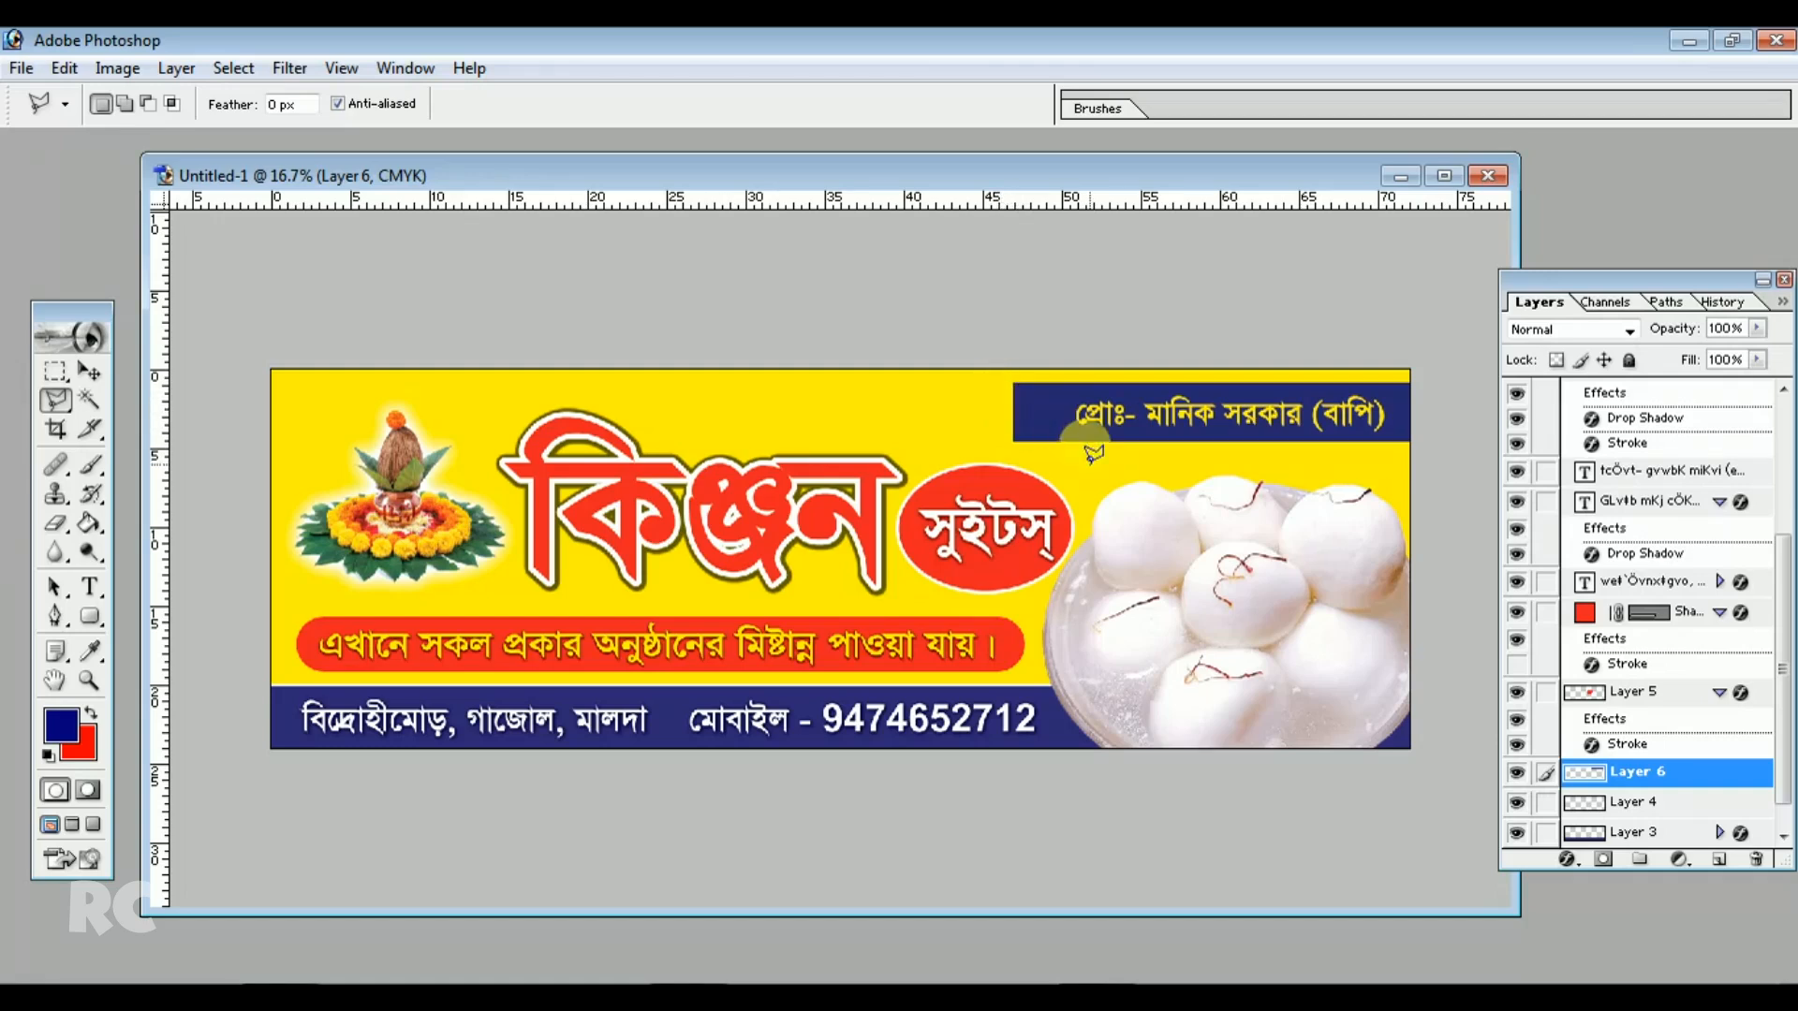
click(1019, 392)
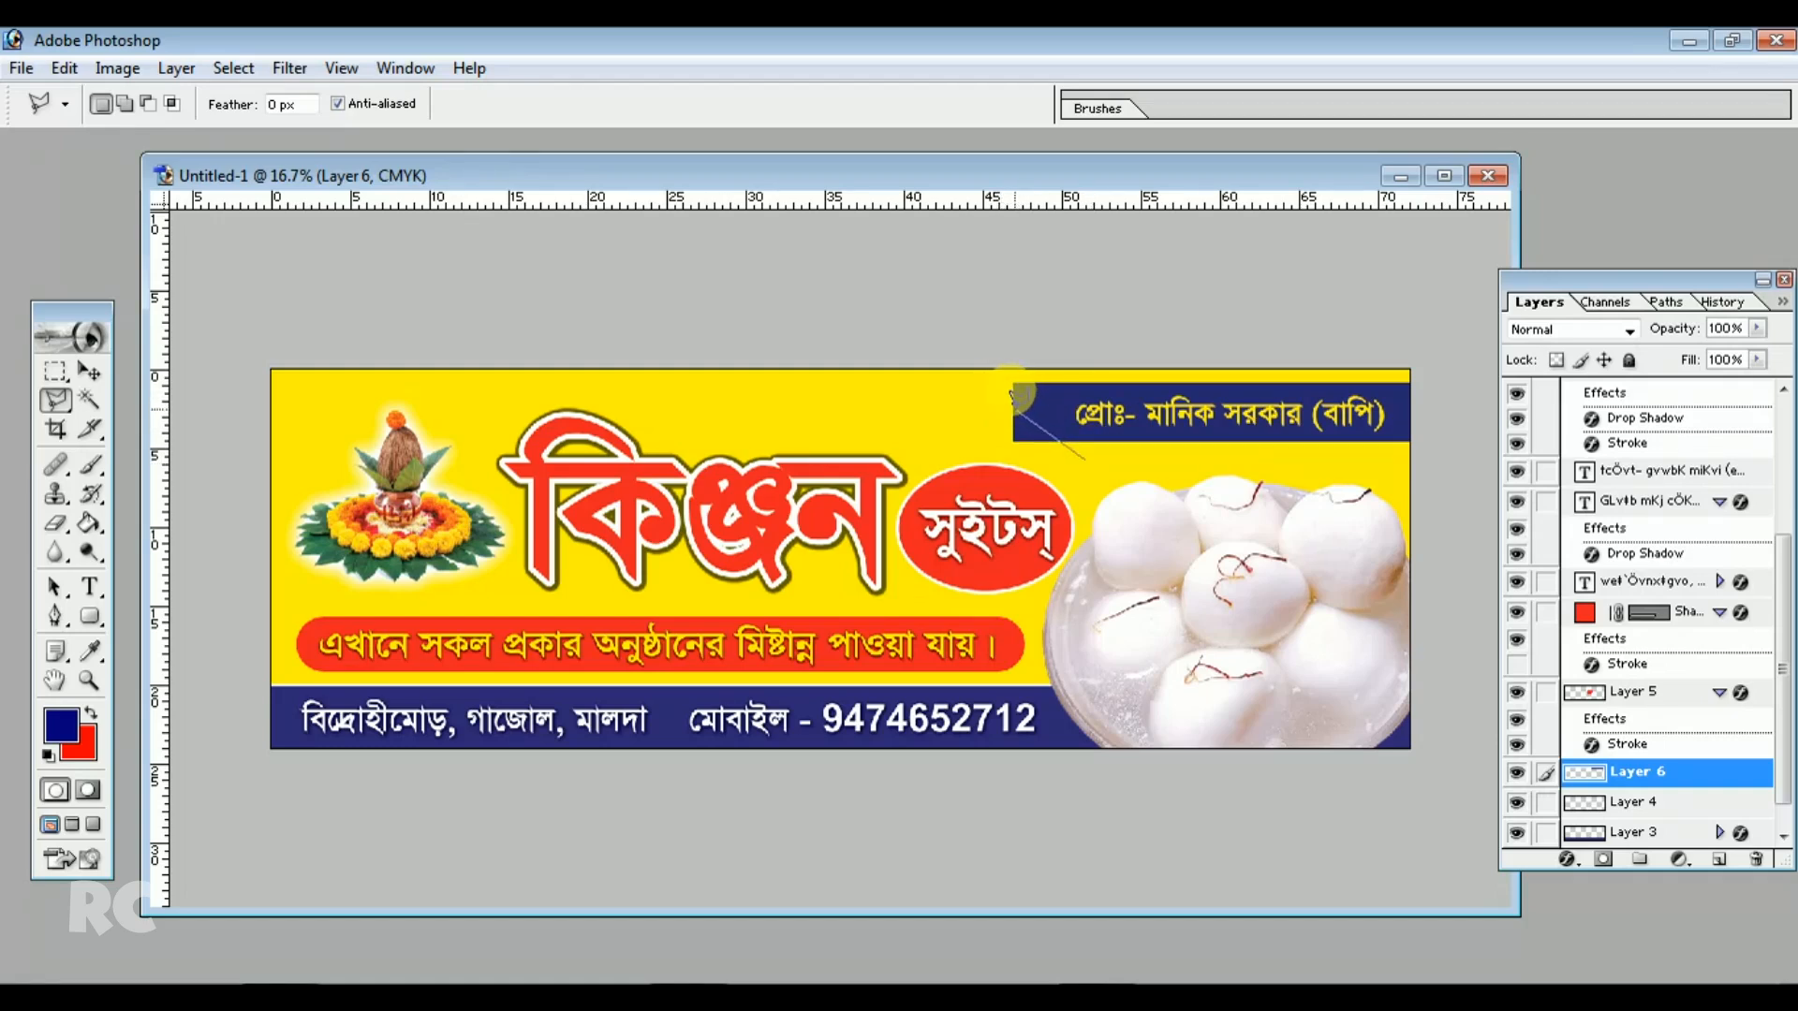
click(1101, 366)
click(952, 355)
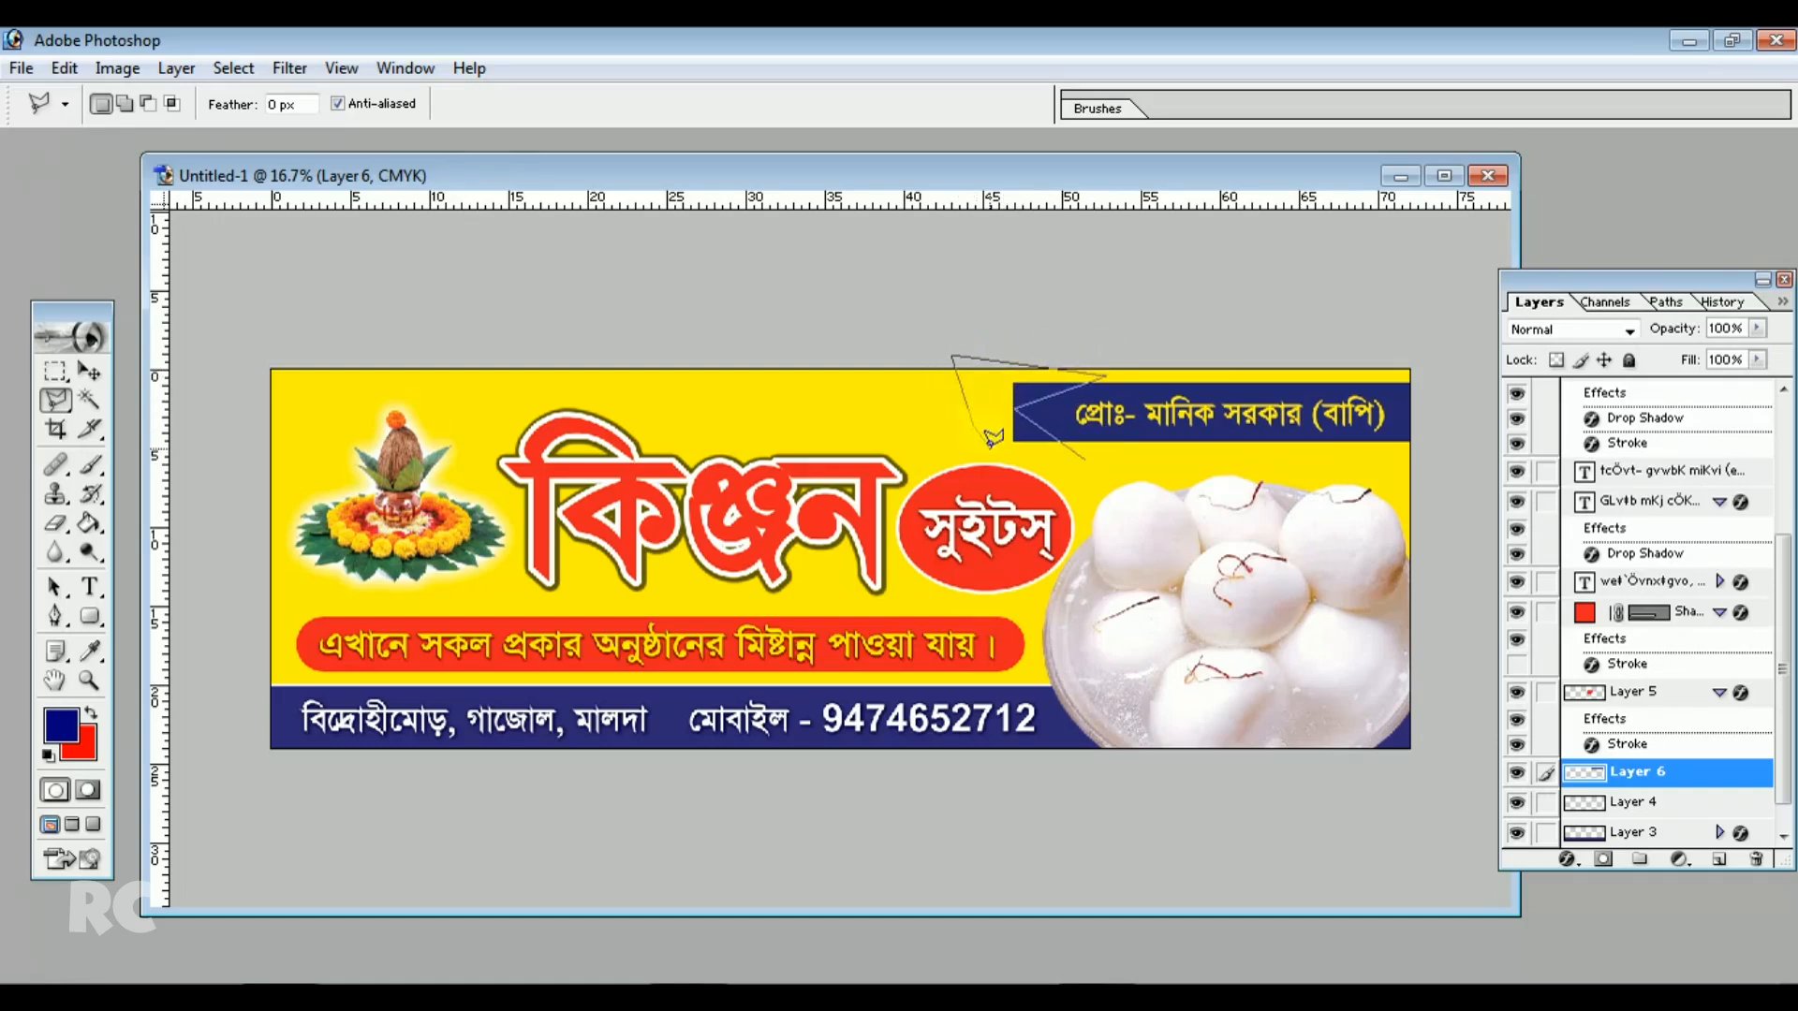
double_click(1074, 464)
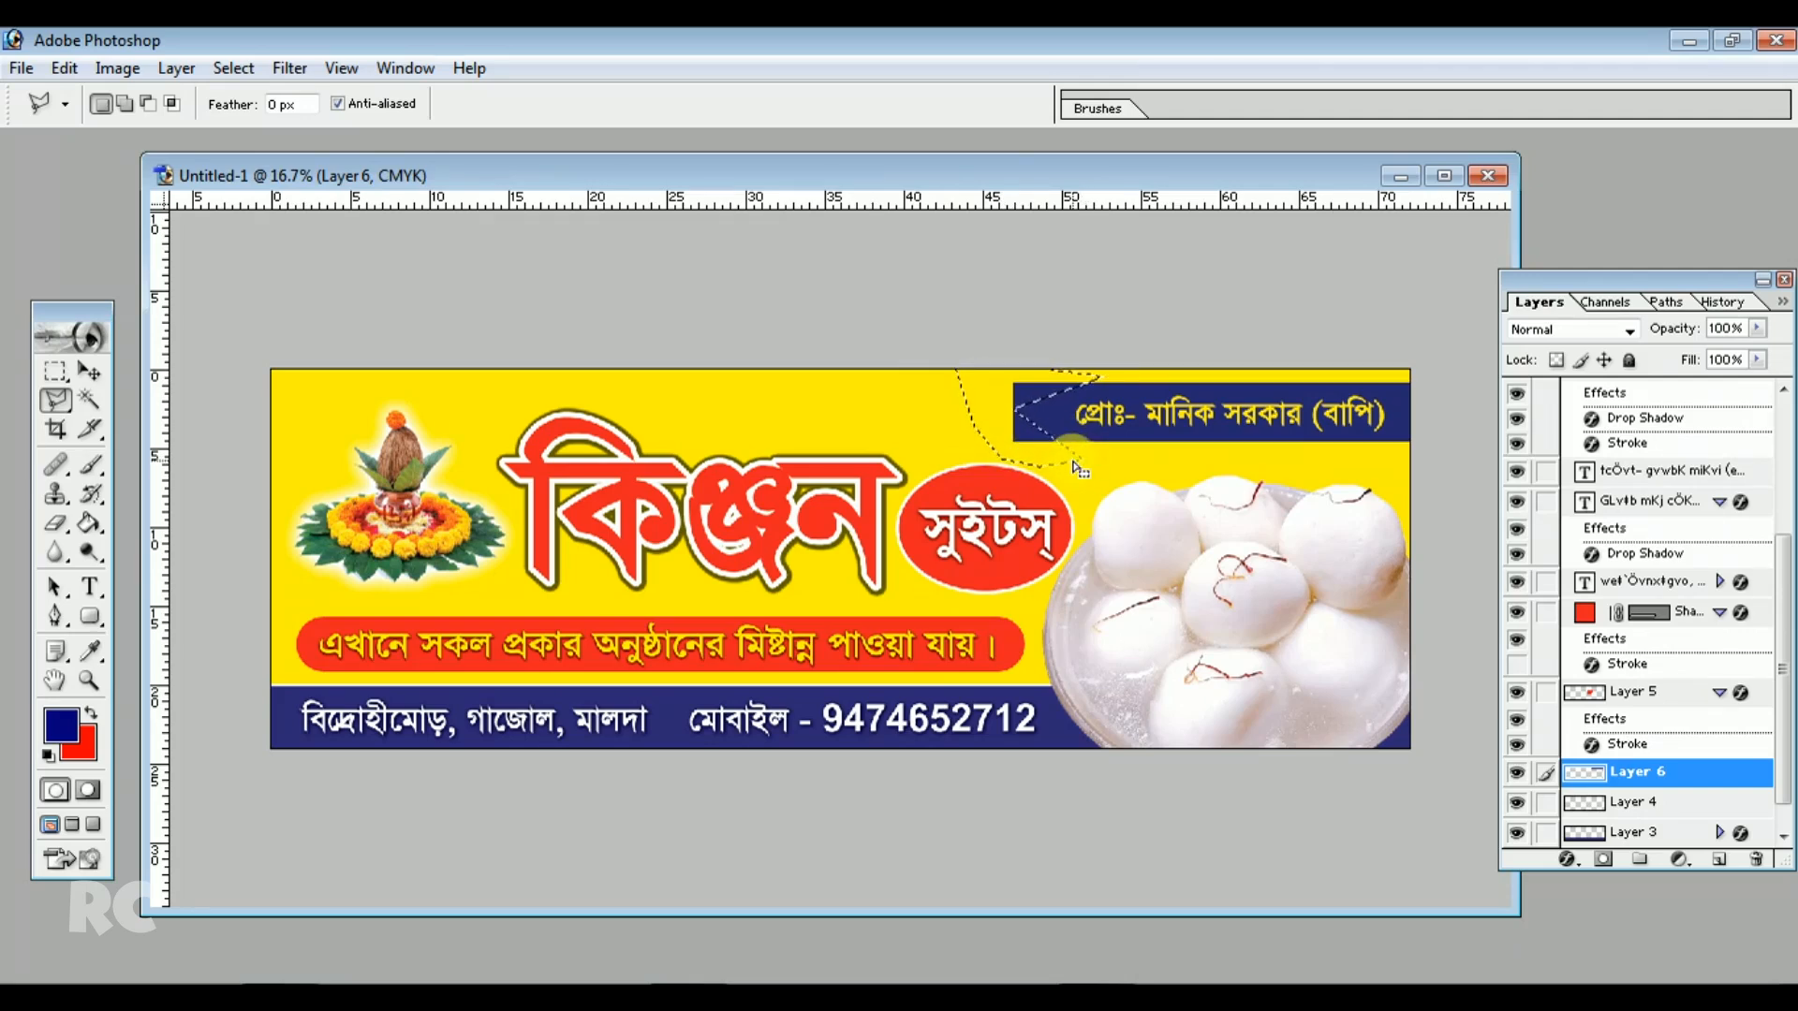
key(Delete)
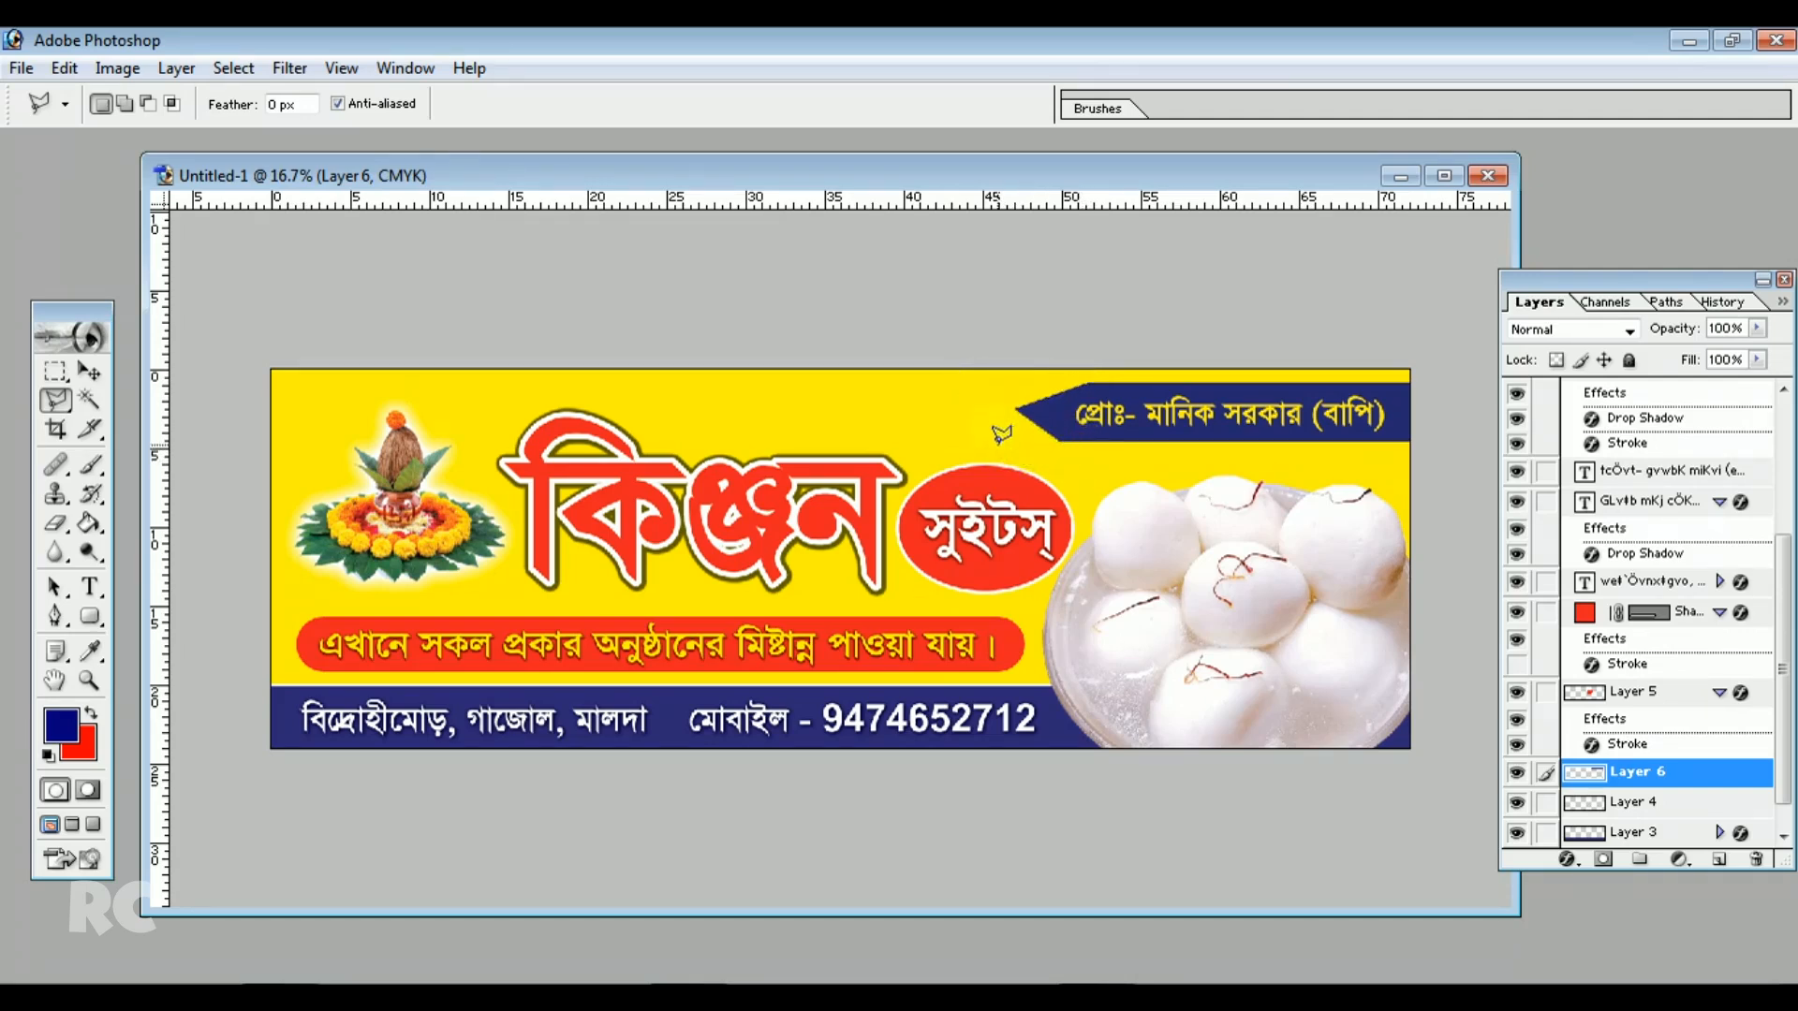
Stretch the blue arrow bar to about 104.3% width so it reaches the banner's right edge
click(89, 372)
drag(1417, 409, 1432, 412)
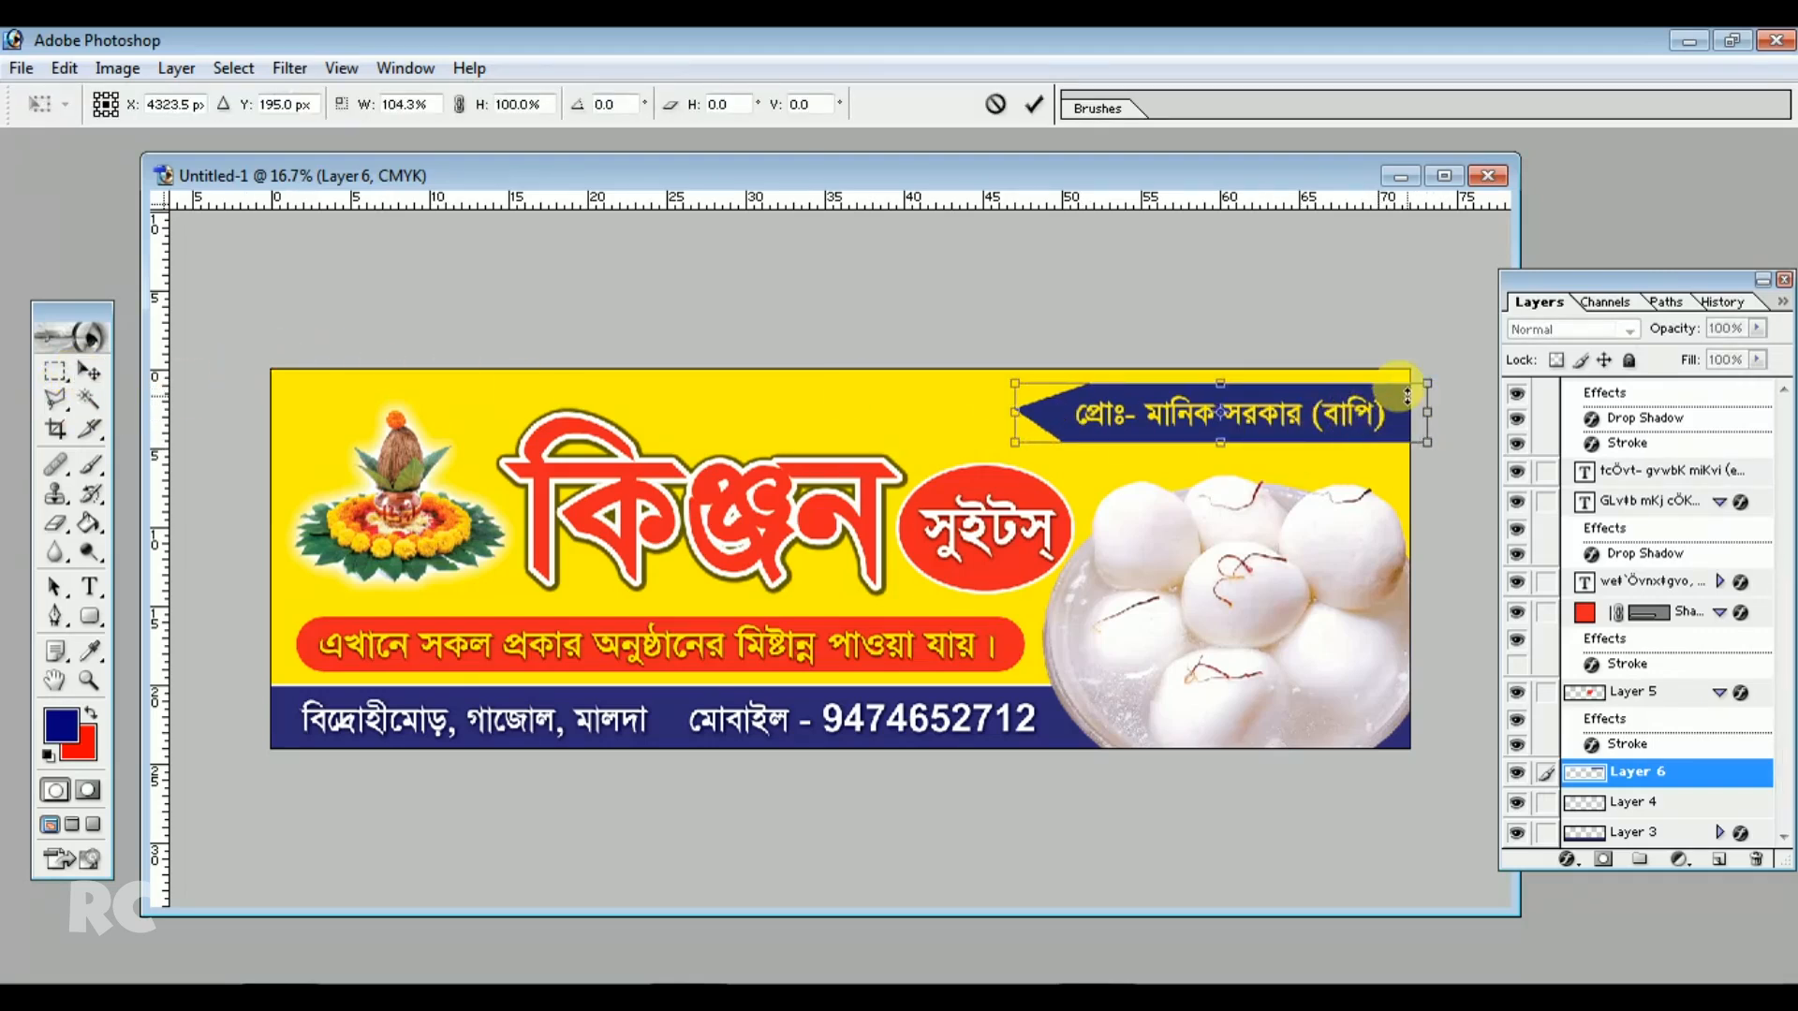
key(Return)
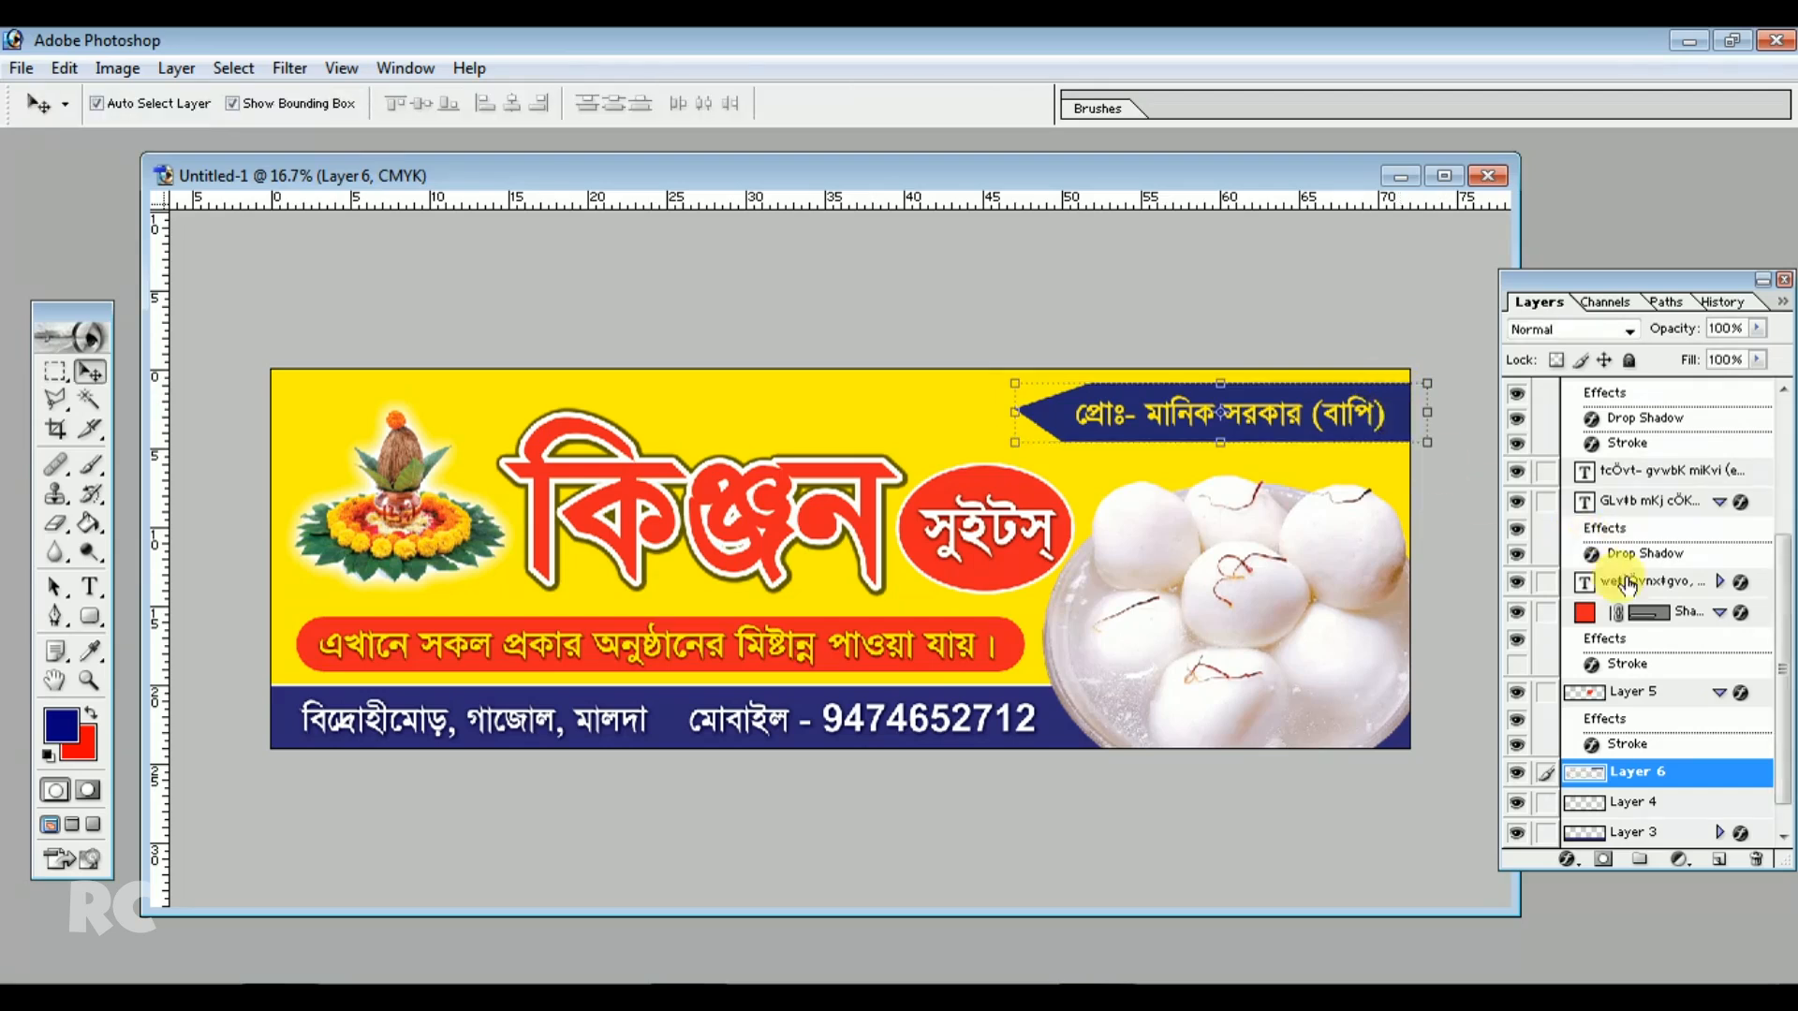
Duplicate the blue bar layer and nudge the original layer down three pixels
right_click(1650, 771)
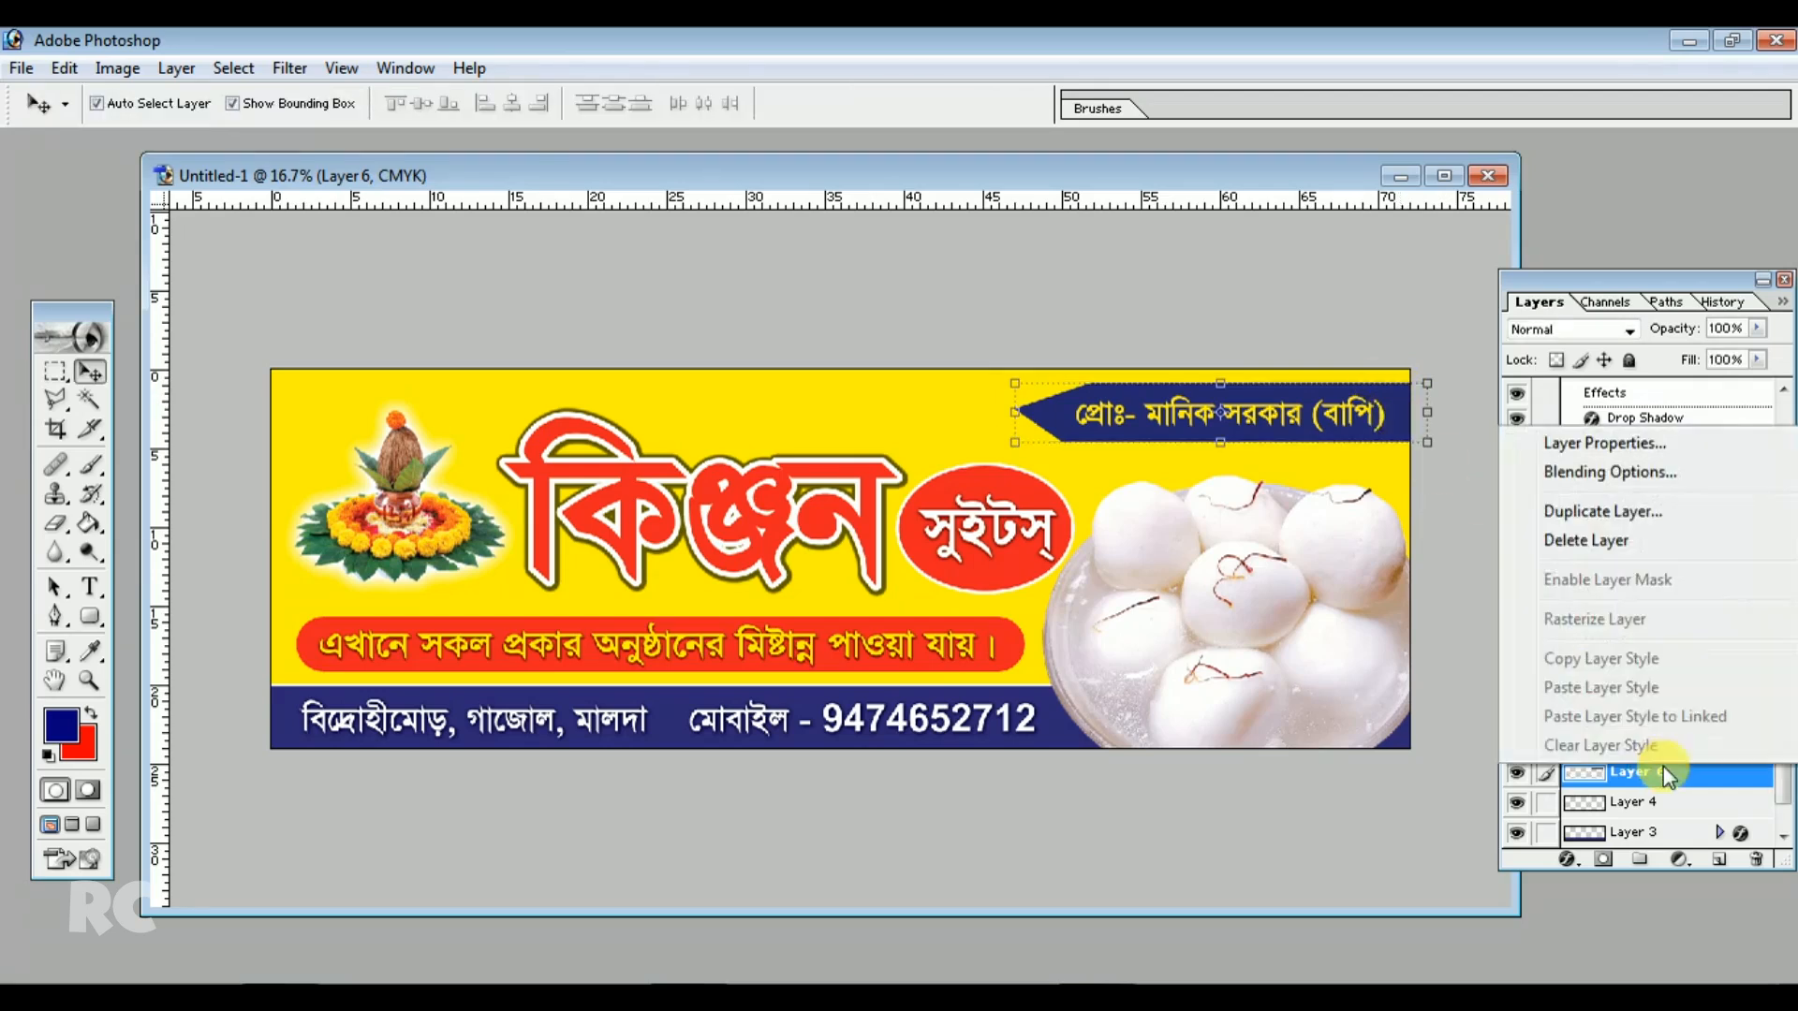
click(1617, 513)
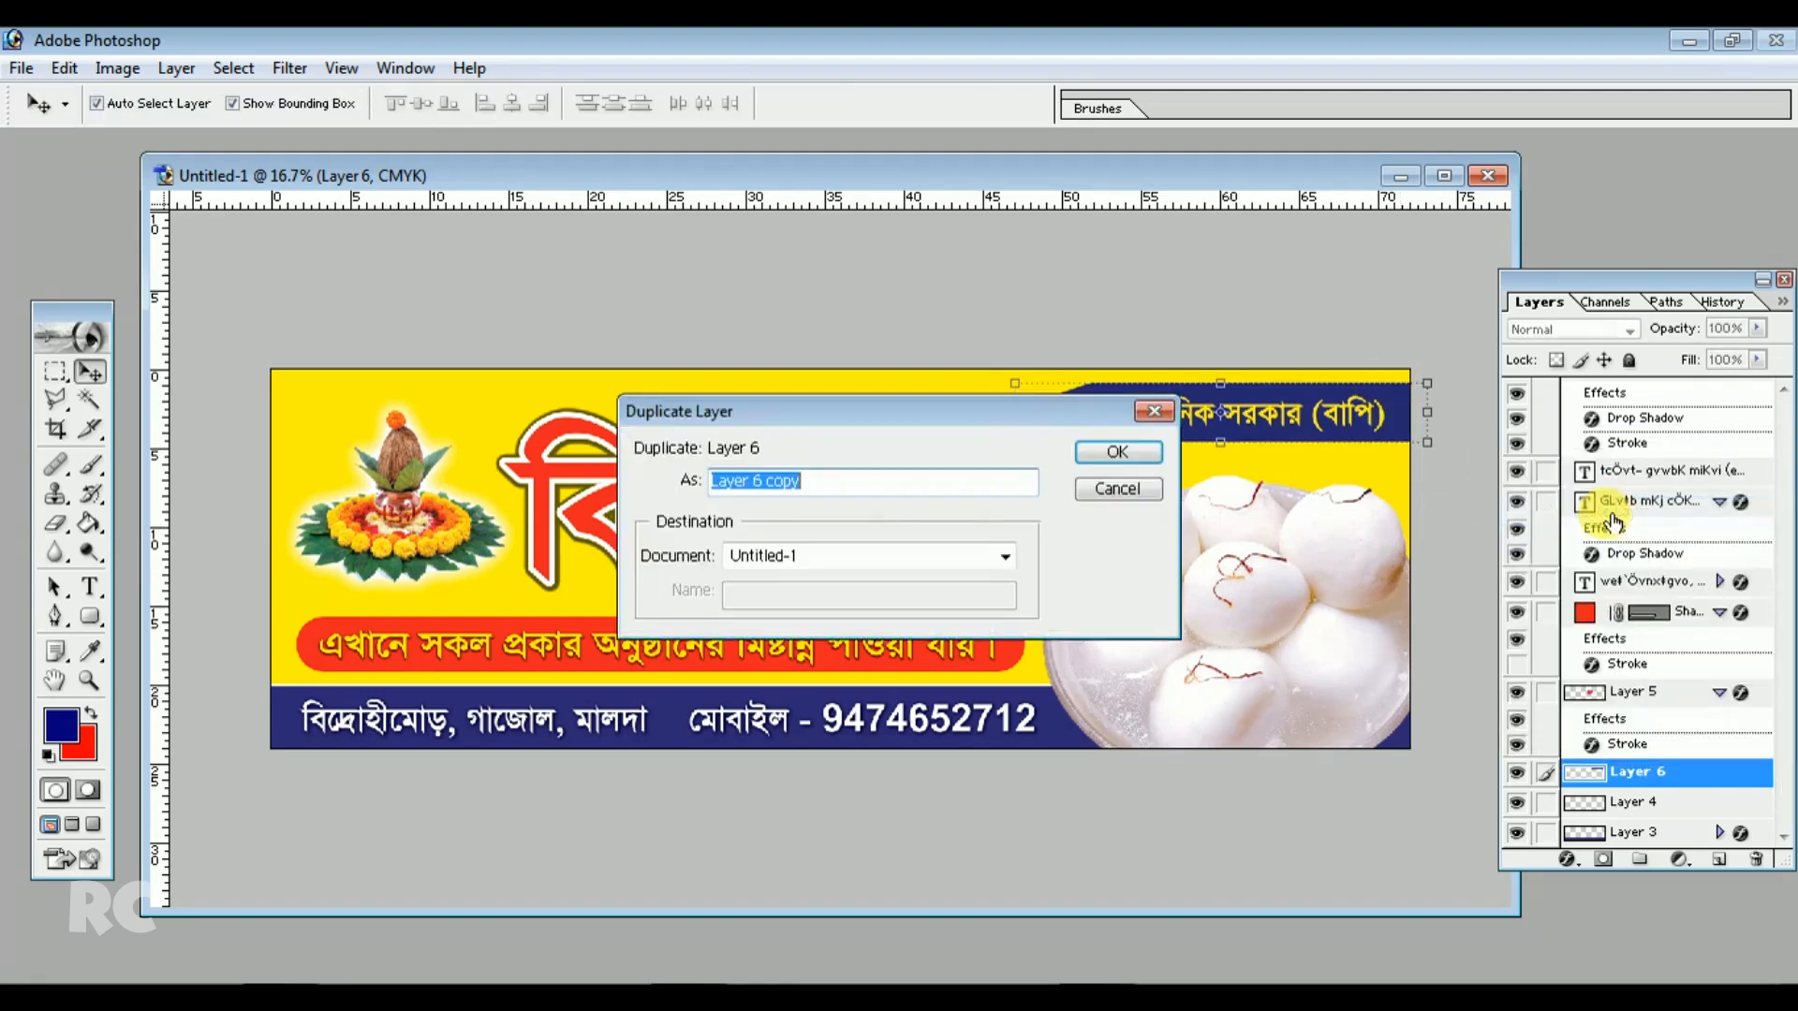
click(1124, 453)
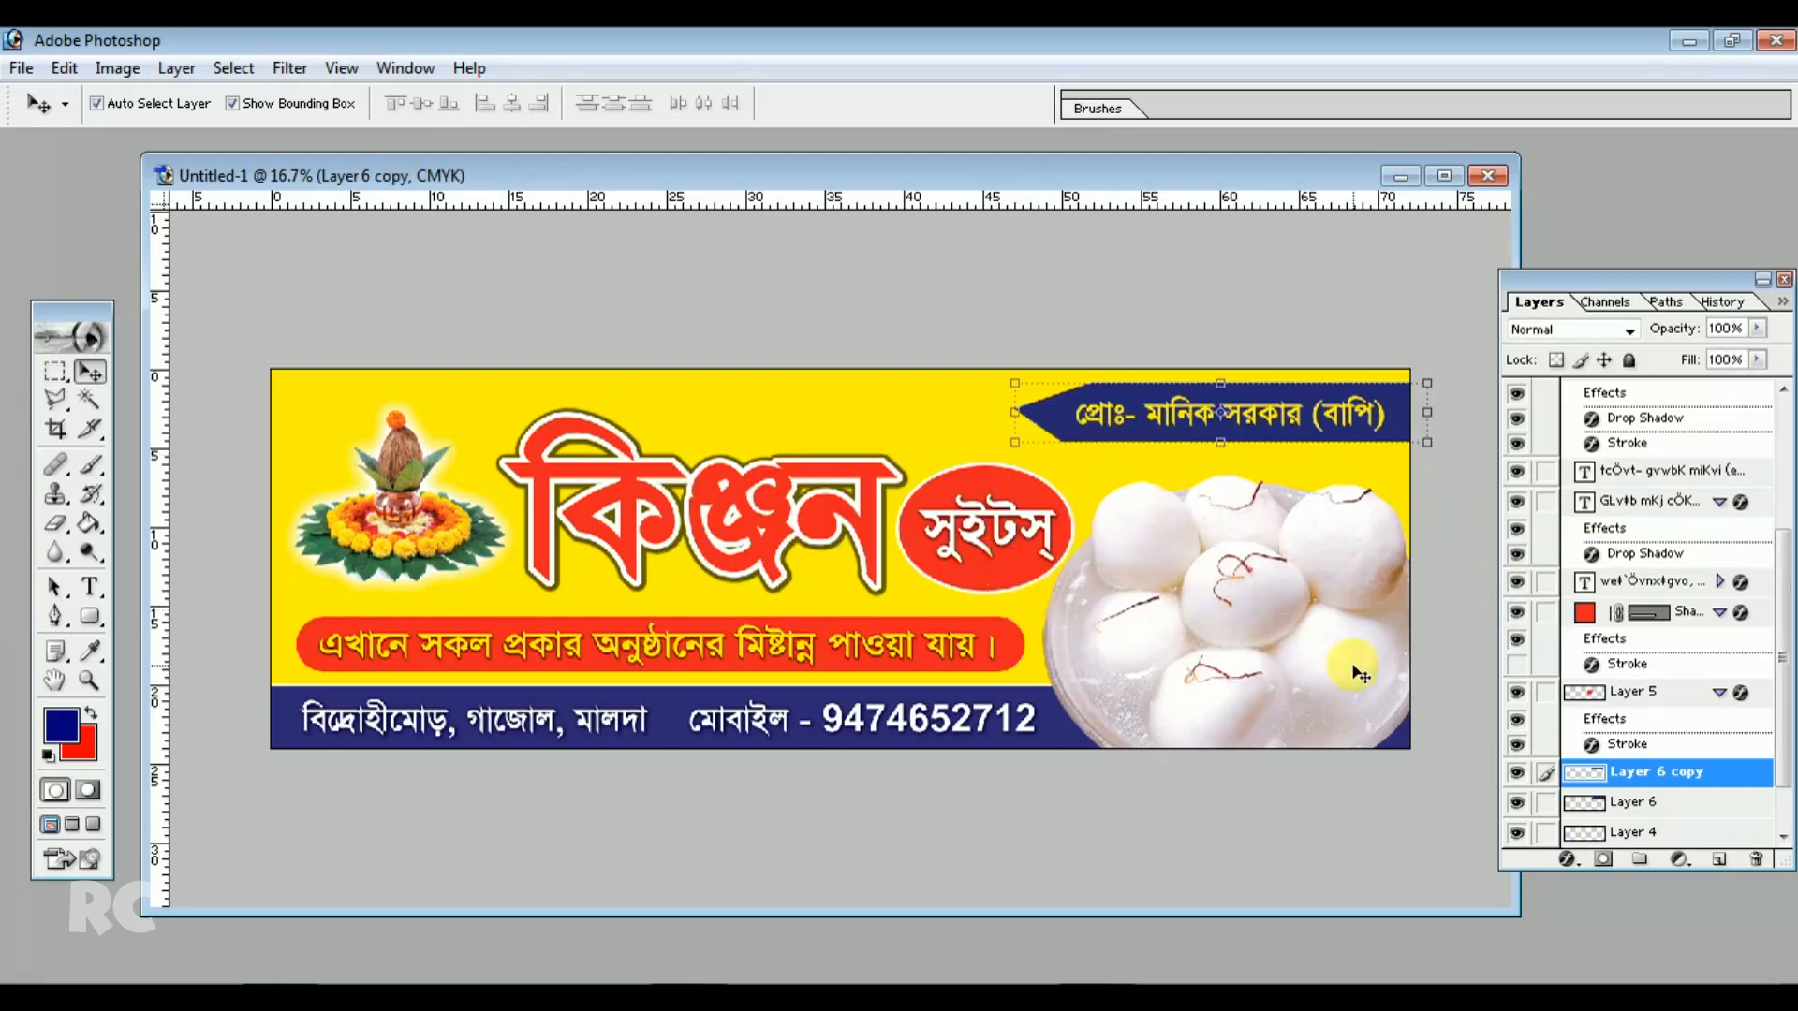
click(1651, 806)
key(Down)
key(Down)
key(Down)
key(Down)
key(Down)
key(Down)
key(Down)
key(Down)
key(Down)
key(Down)
key(Down)
key(Down)
key(Down)
key(Down)
key(Down)
key(Down)
key(Down)
key(Down)
key(Down)
key(Down)
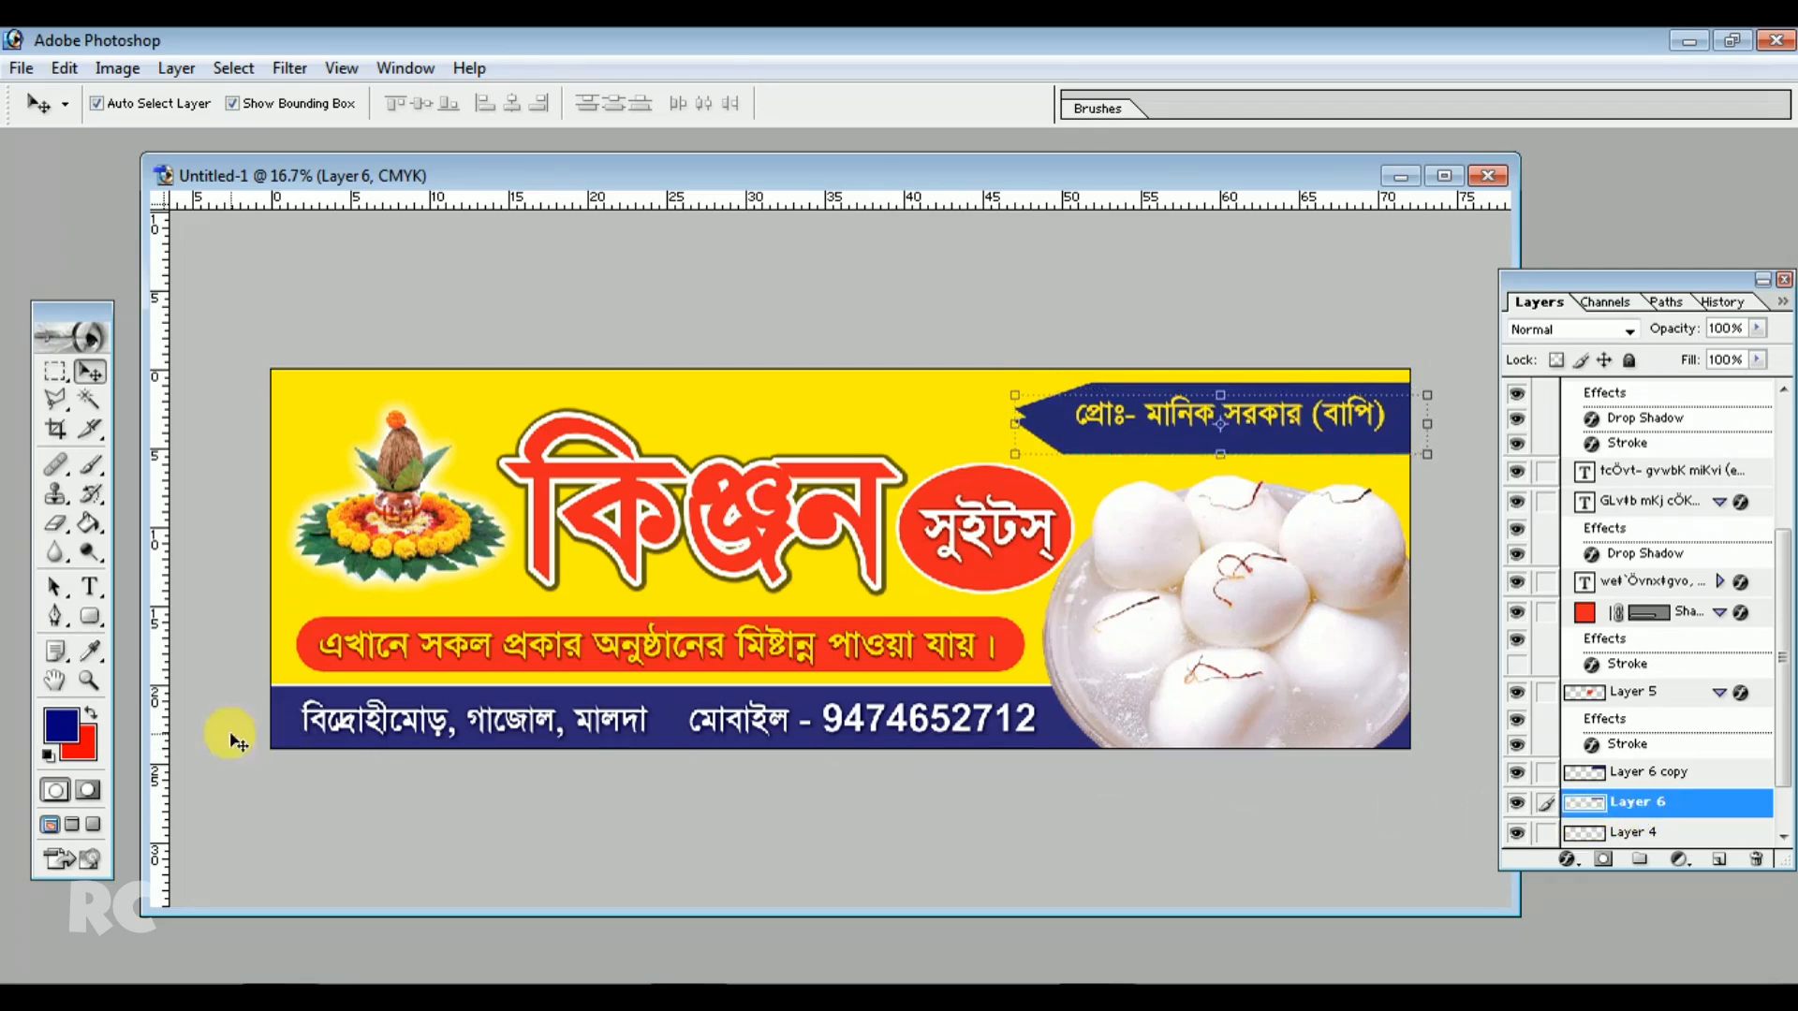
Fill the lower bar layer with near-black as a shadow behind the blue arrow bar
click(61, 724)
drag(1124, 514, 693, 721)
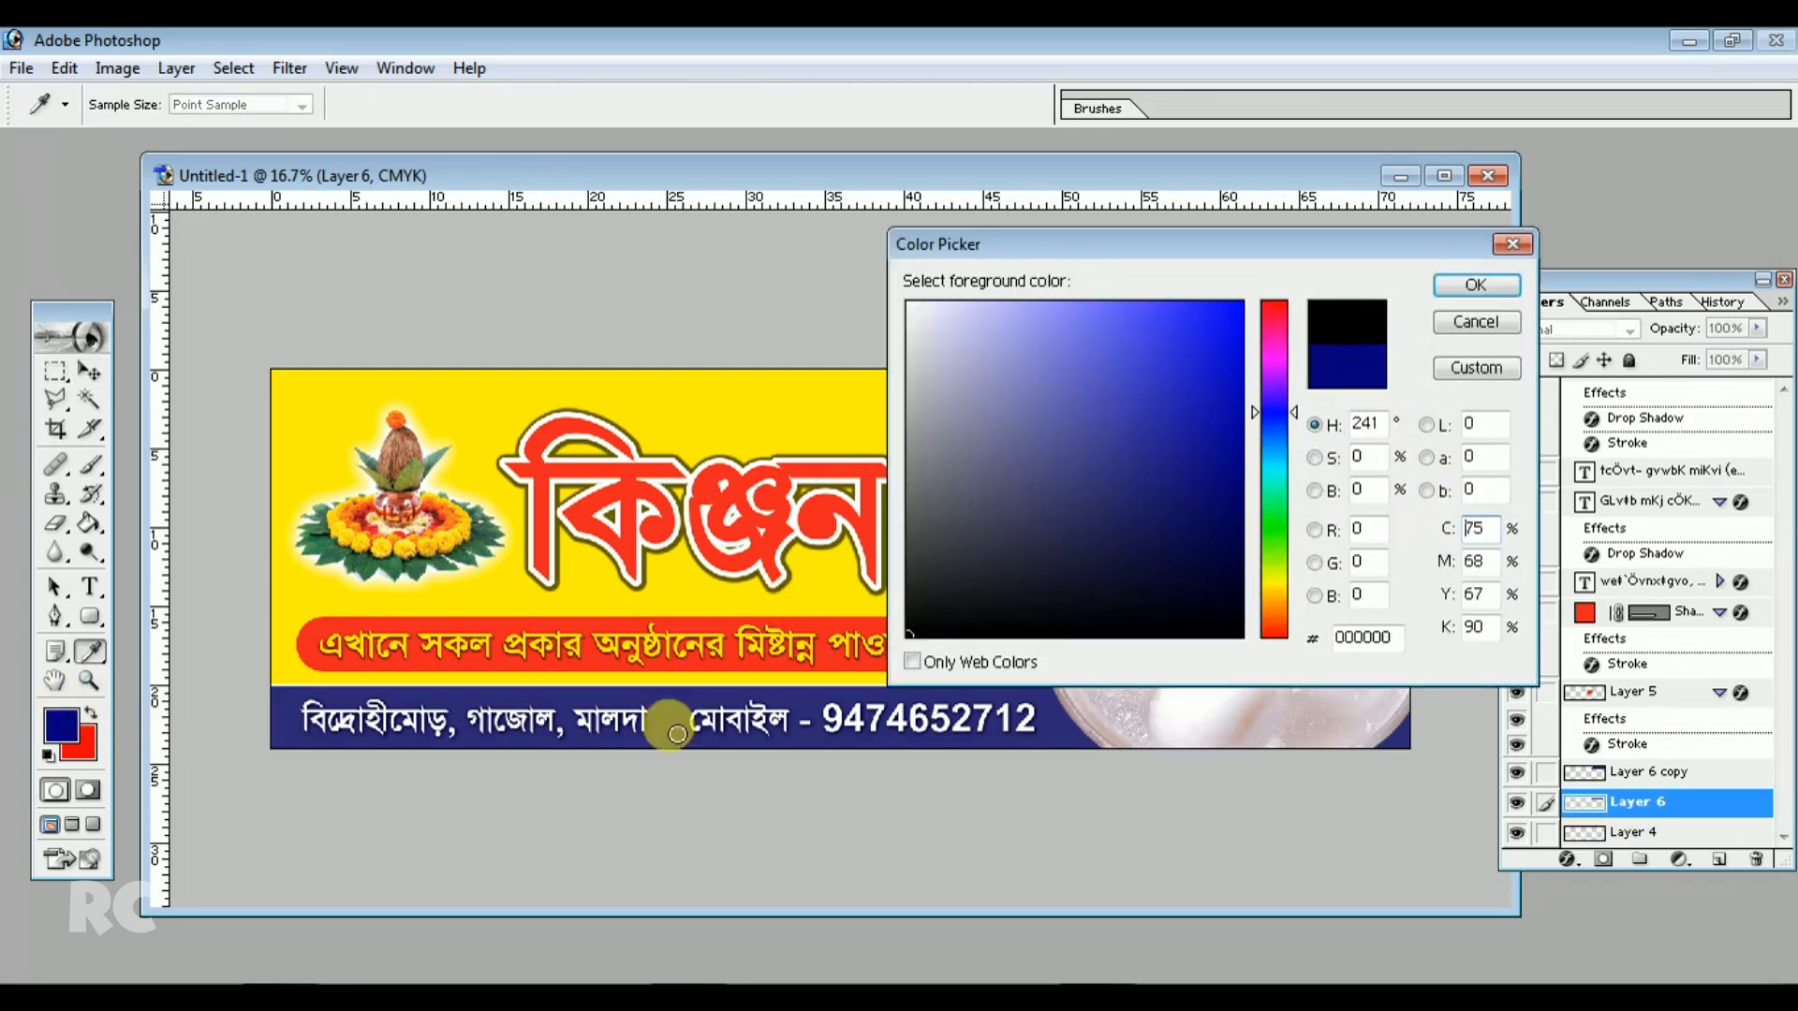
click(1476, 284)
key(v)
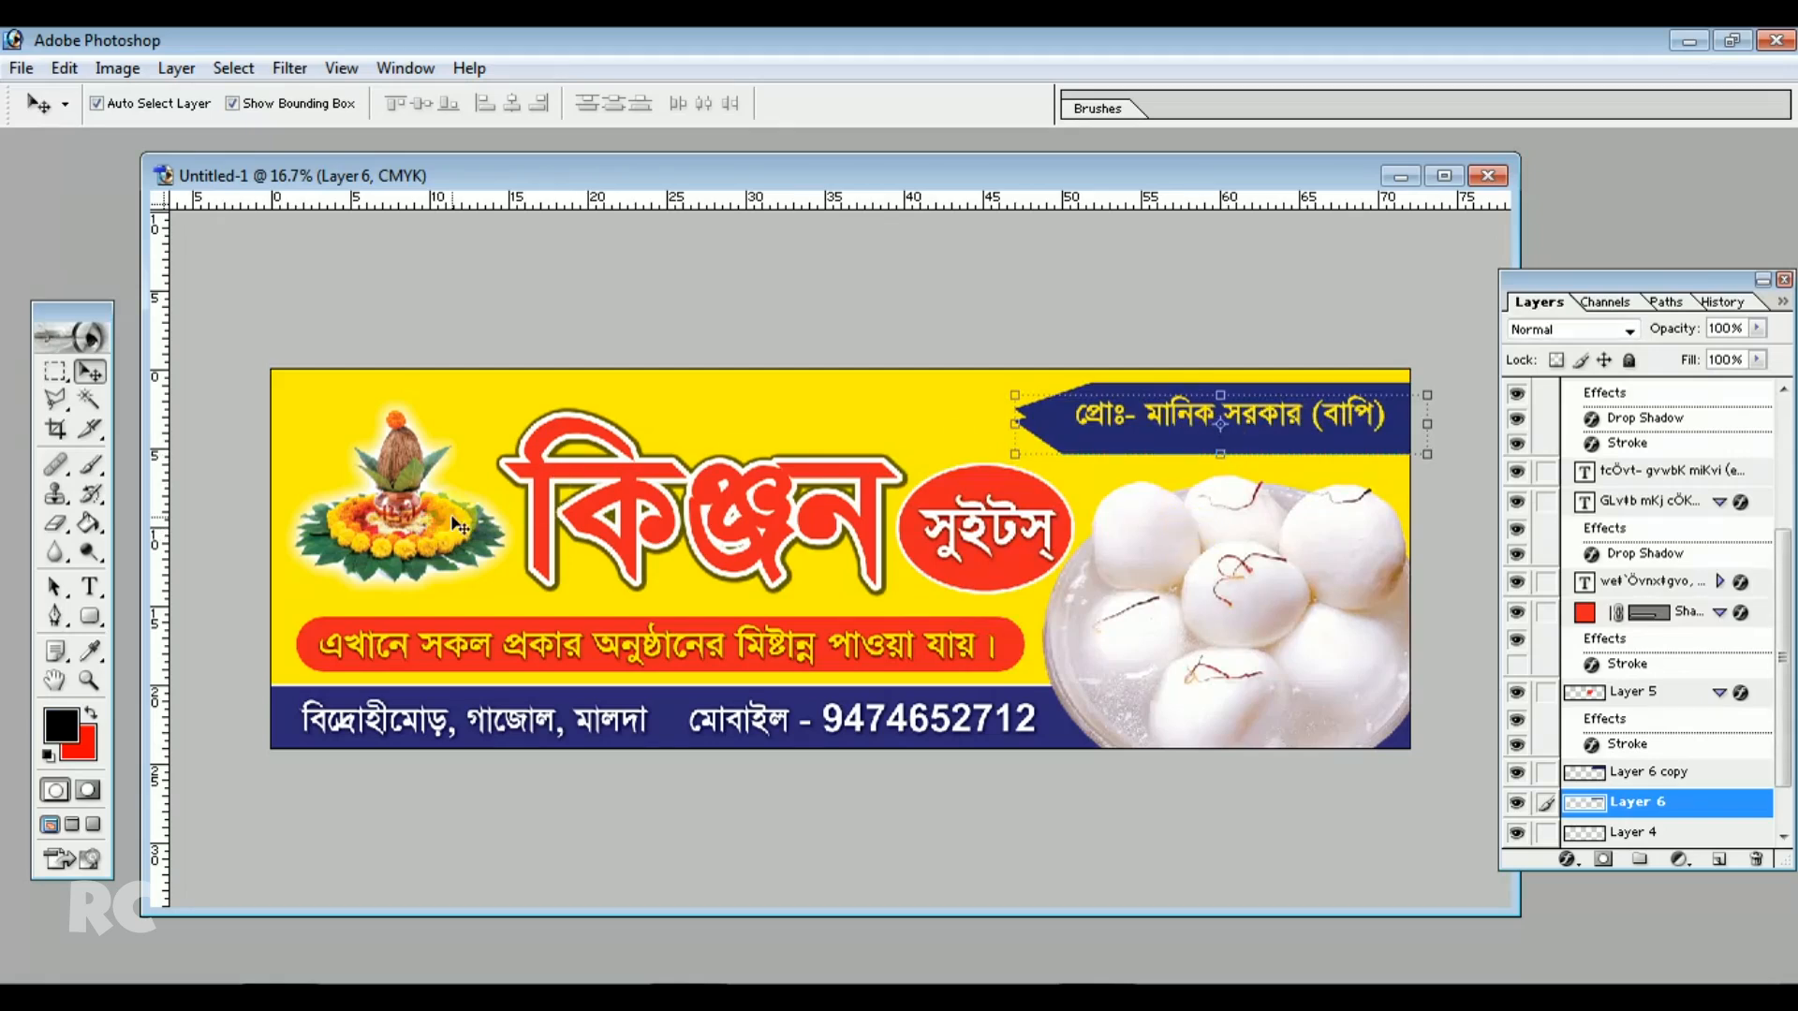
click(90, 523)
click(1077, 442)
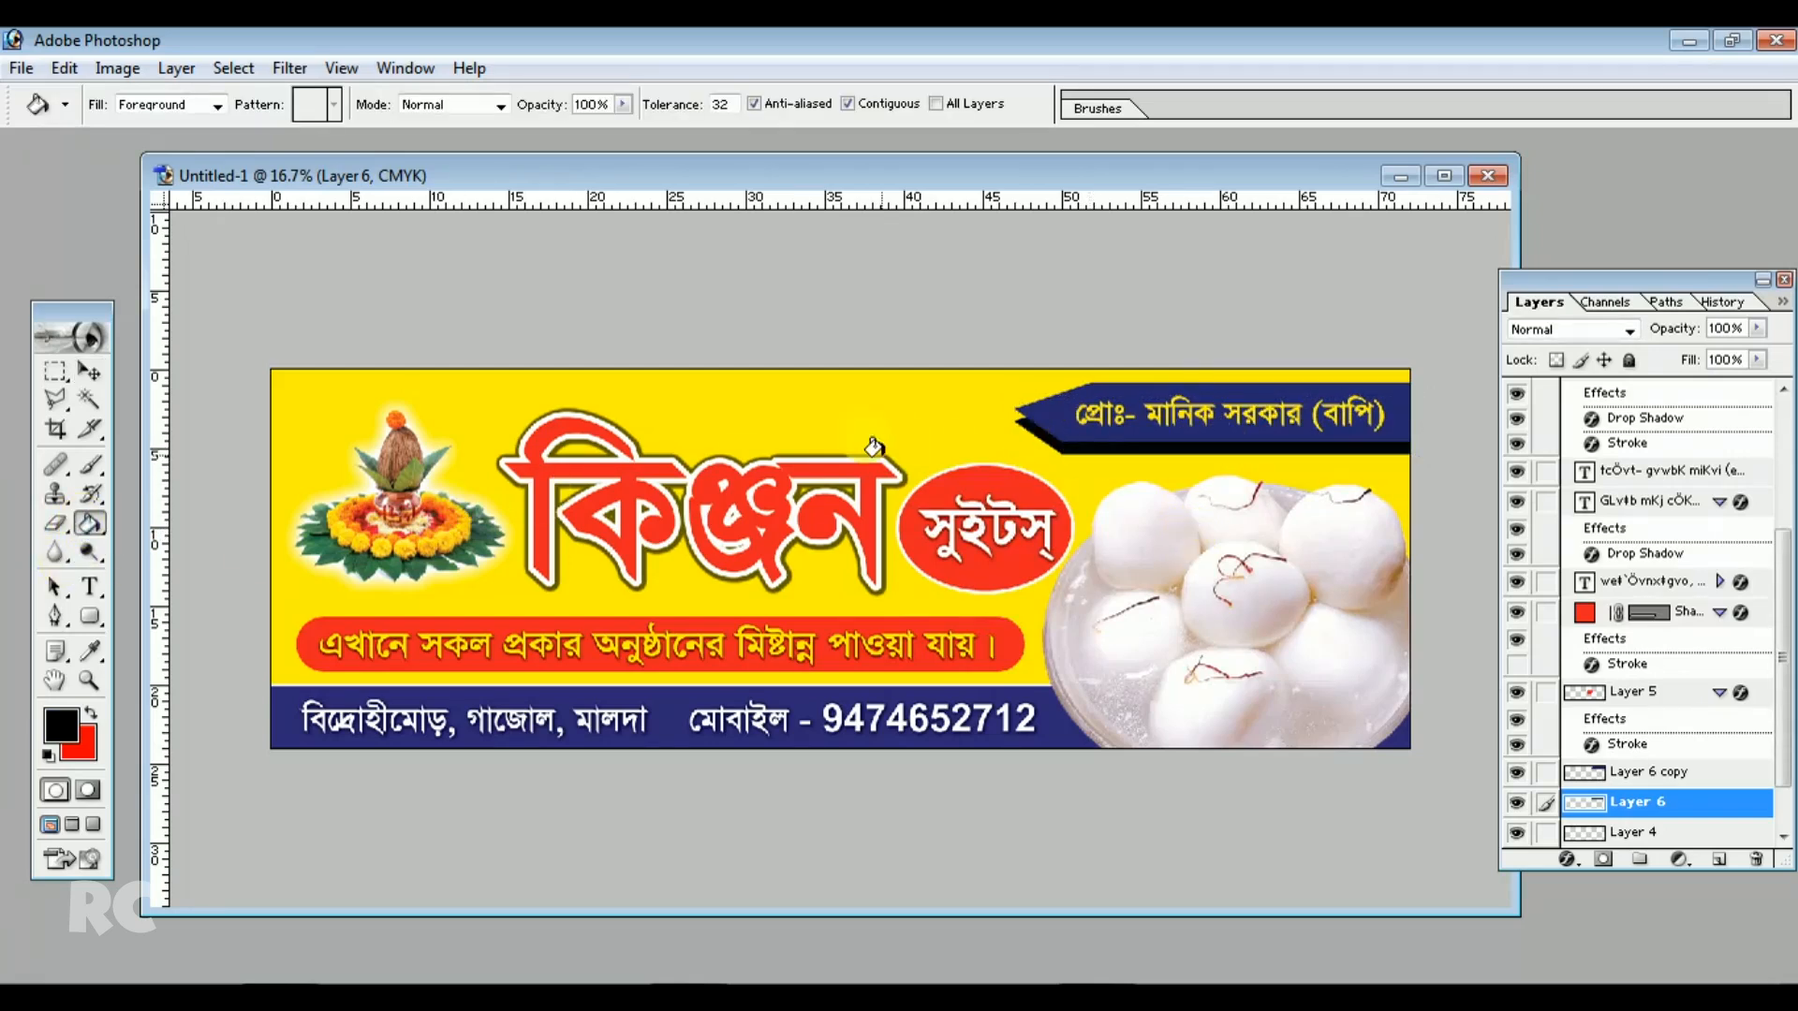
Nudge the black shadow bar upward and select the blue bar's copy layer
click(90, 372)
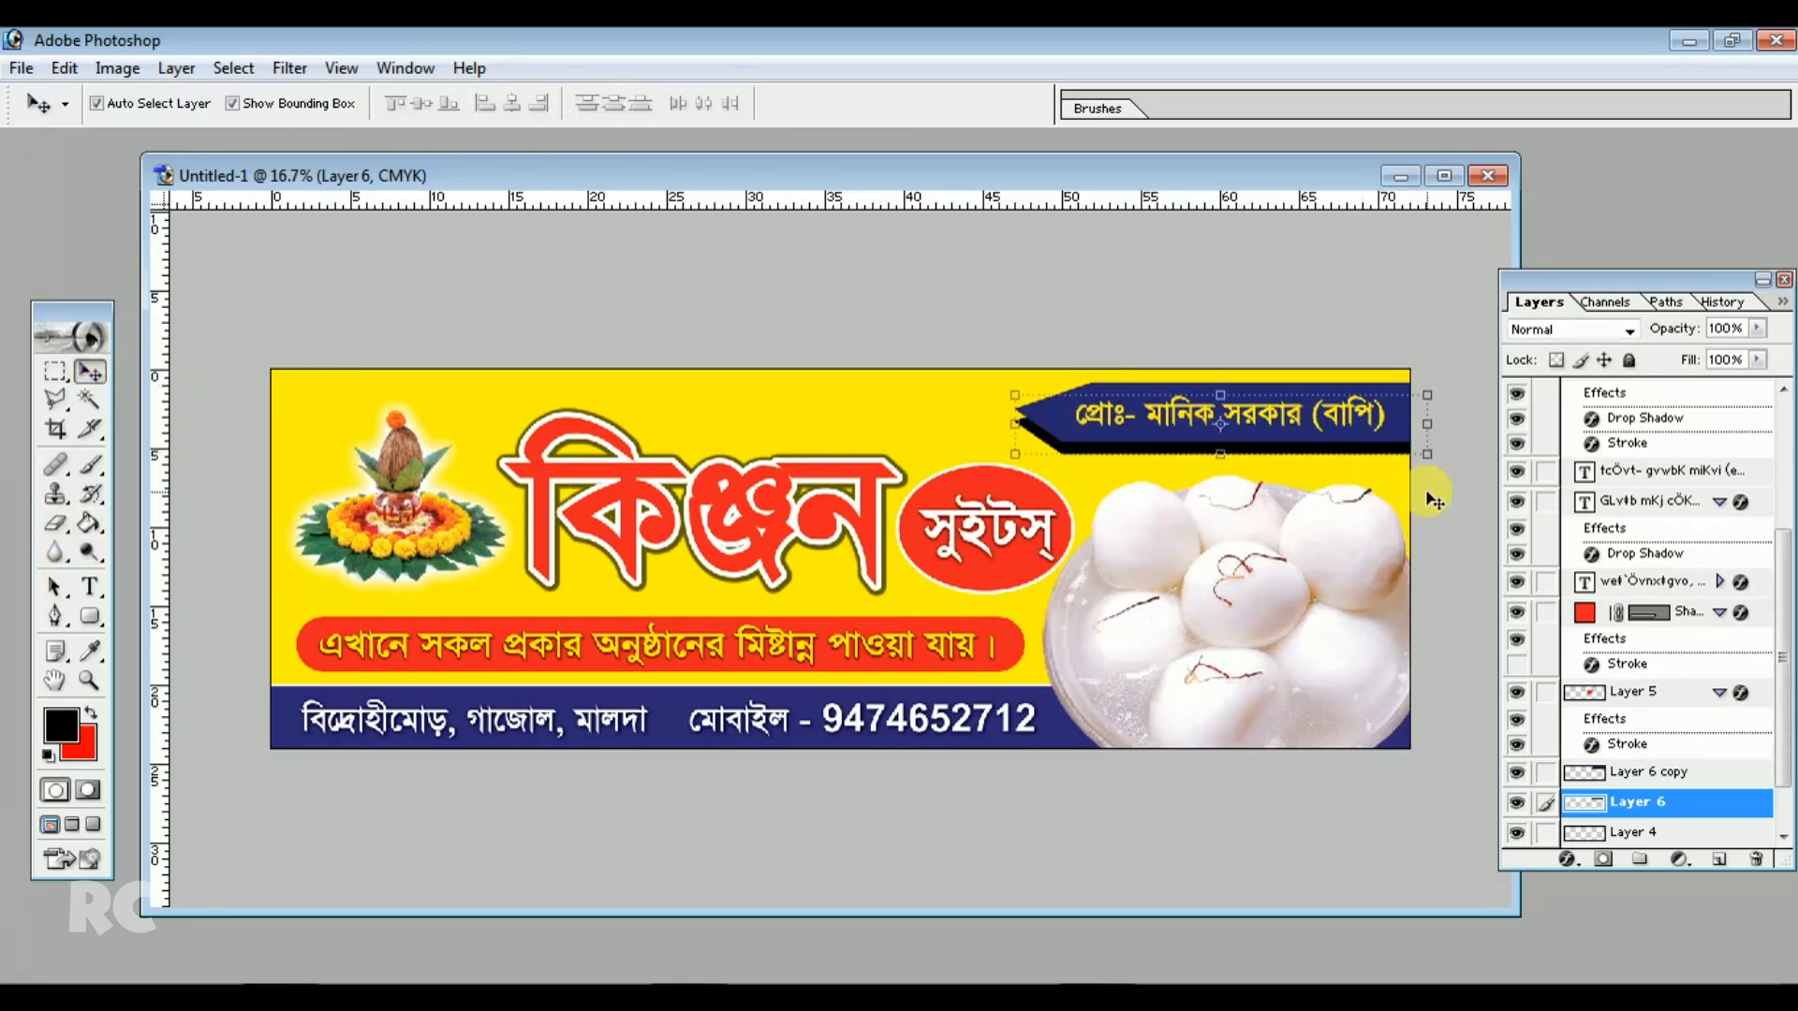
key(shift+Up)
key(shift+Up)
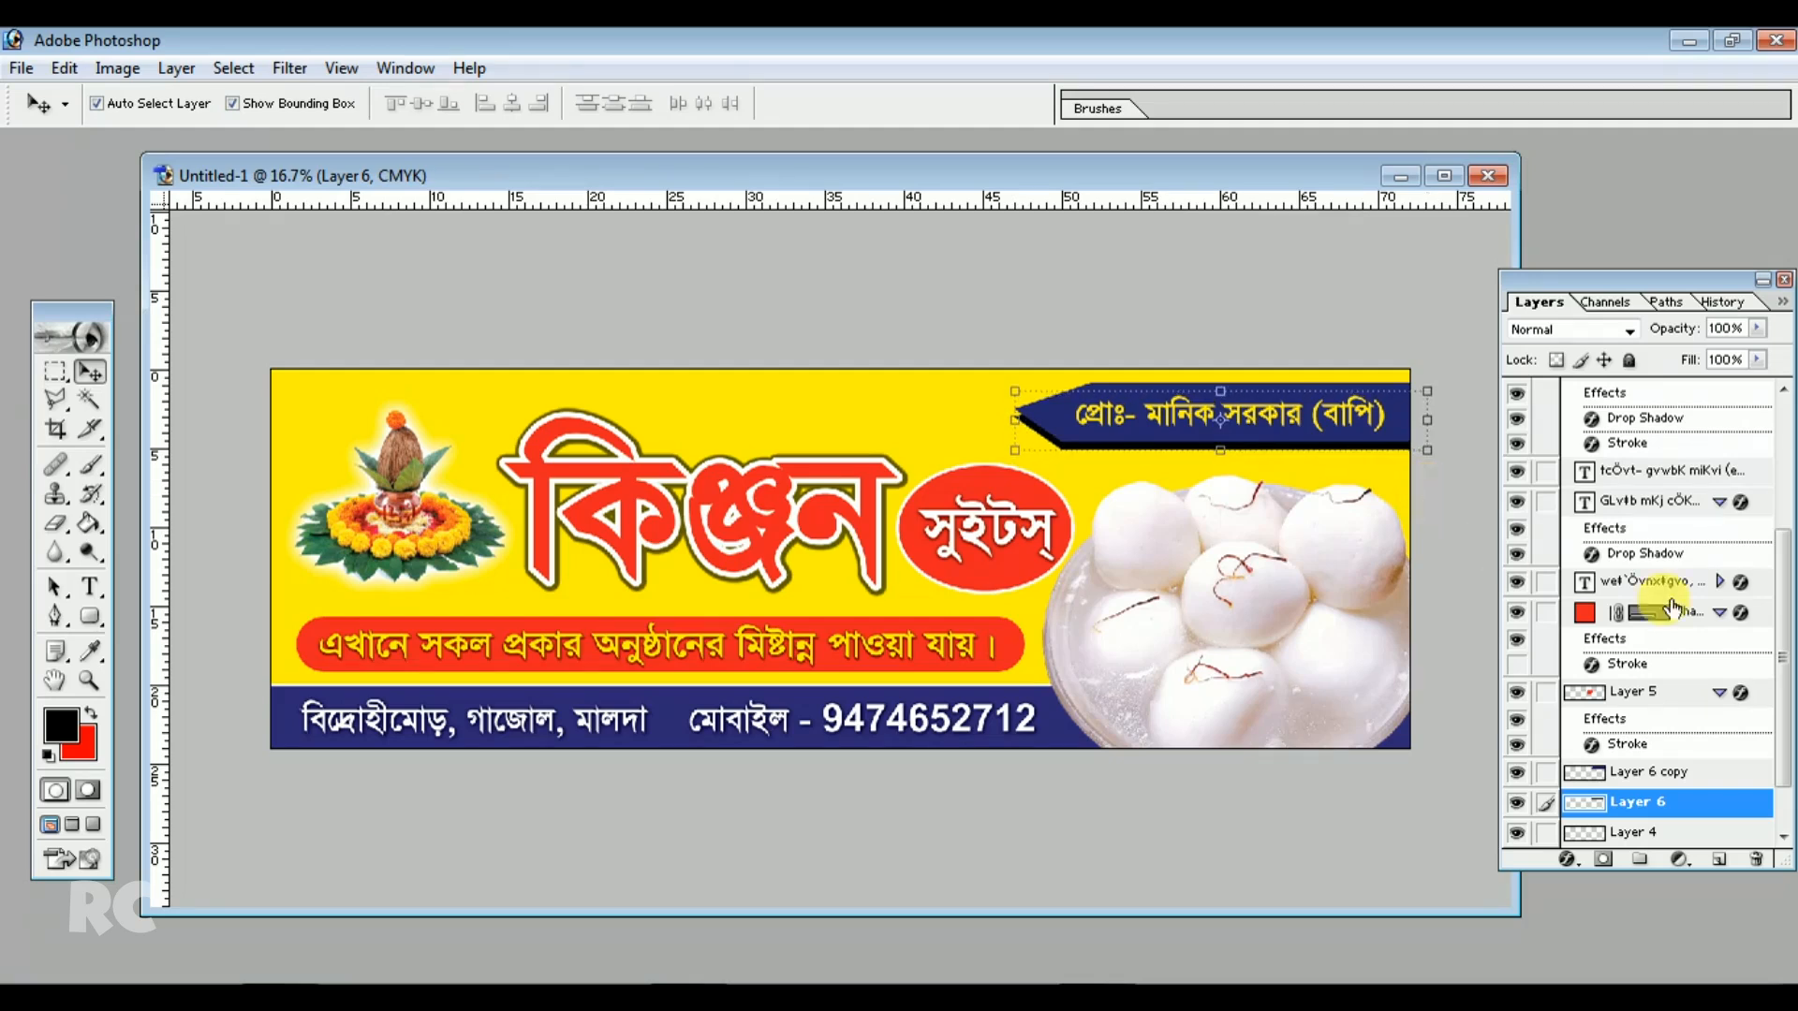
drag(1784, 777, 1783, 811)
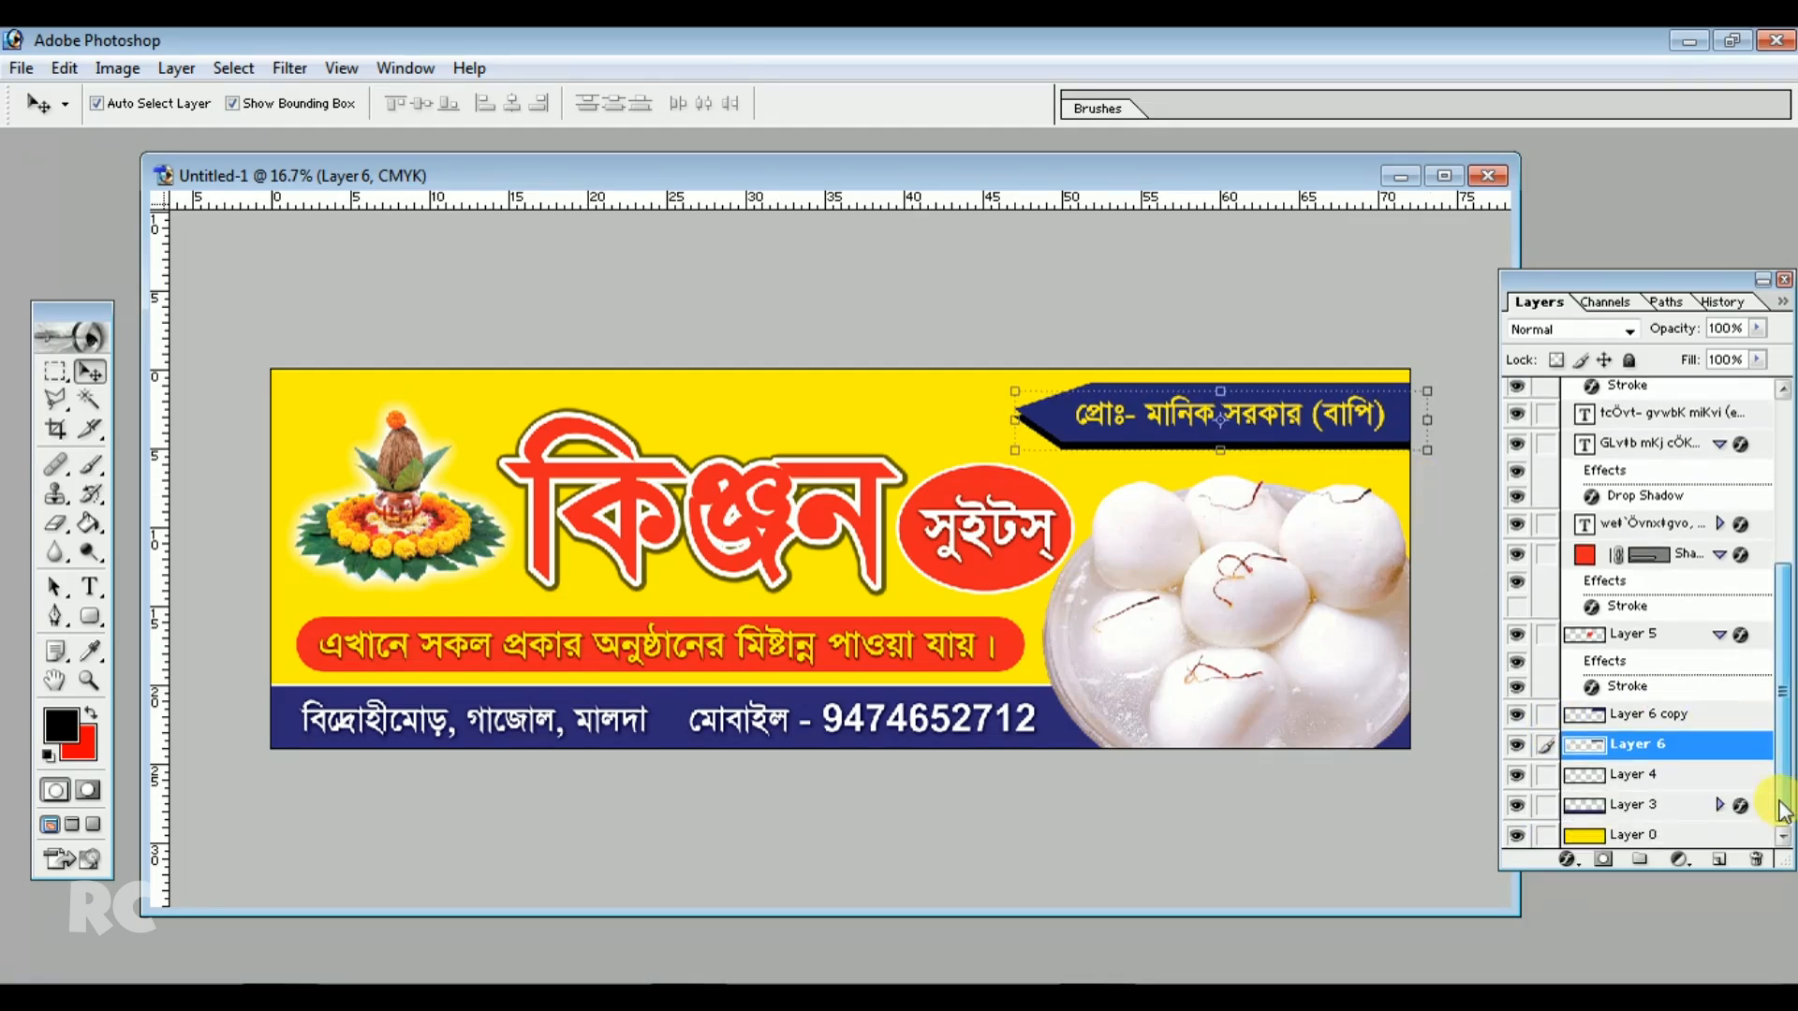
click(1634, 717)
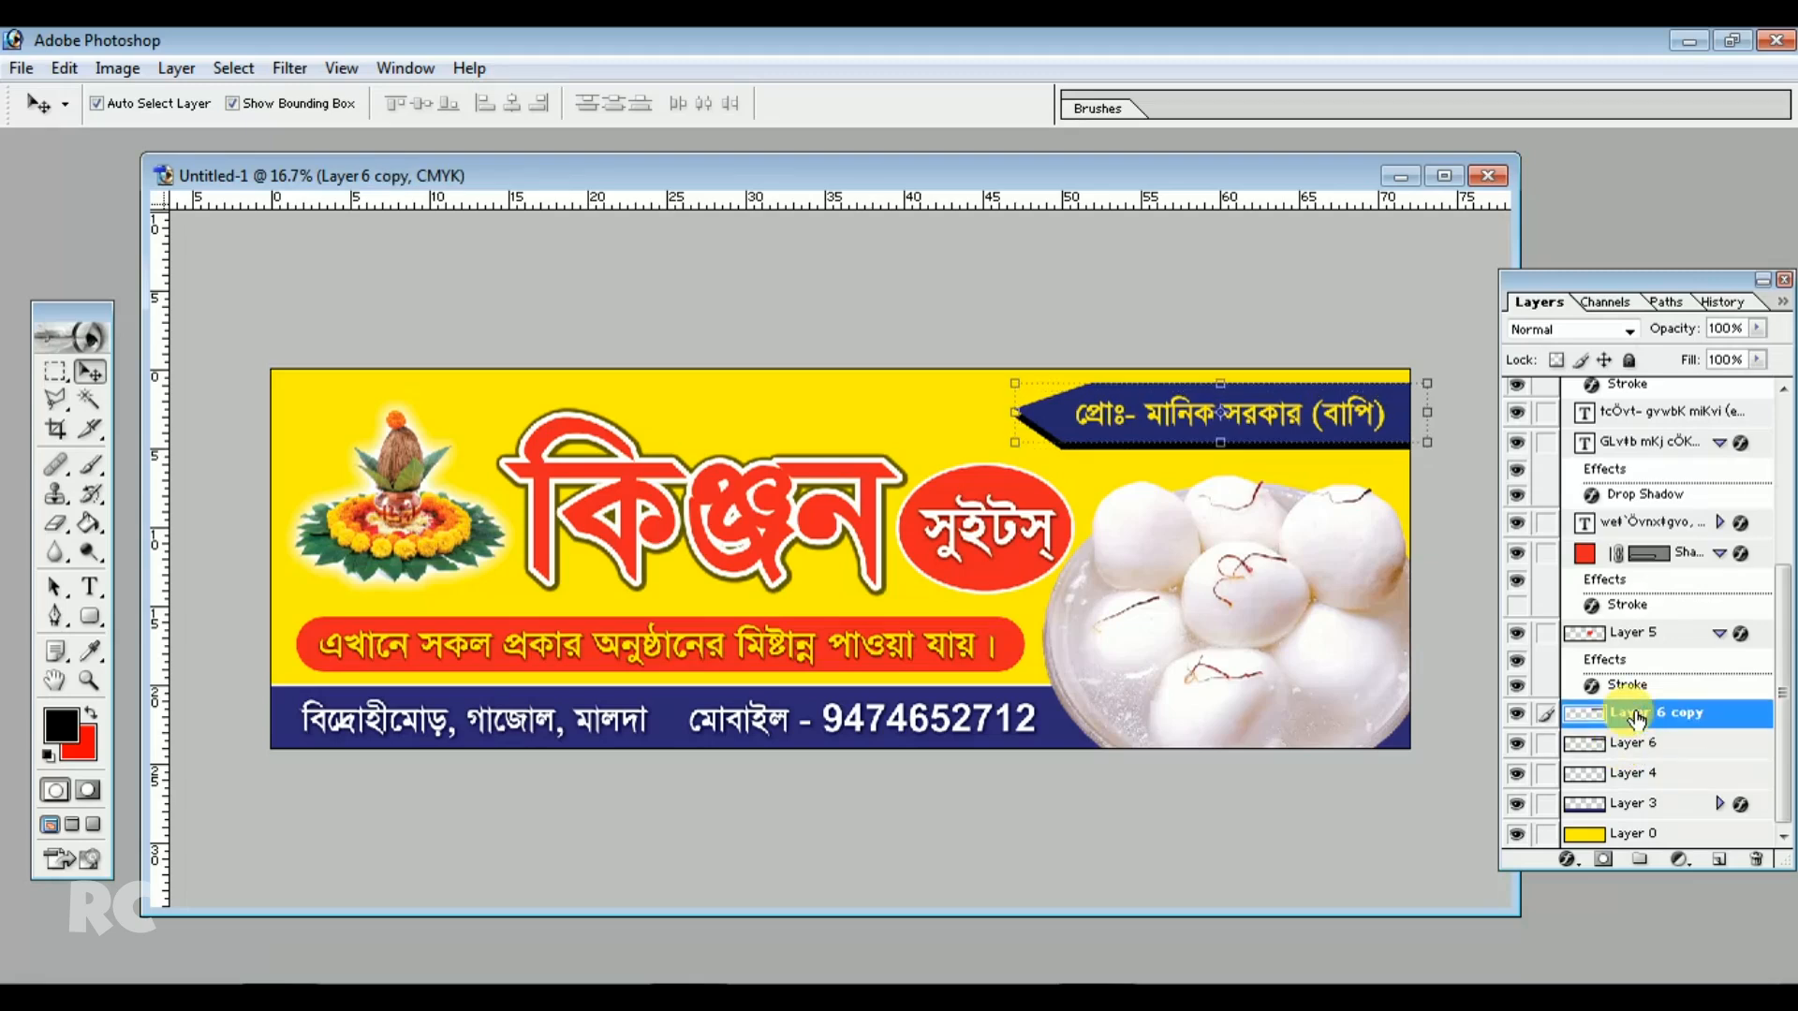
Toggle the blue bar copy layer's visibility to inspect the black shadow bar beneath it
click(1517, 715)
click(1517, 715)
click(1517, 714)
click(1517, 716)
click(1517, 716)
click(1517, 716)
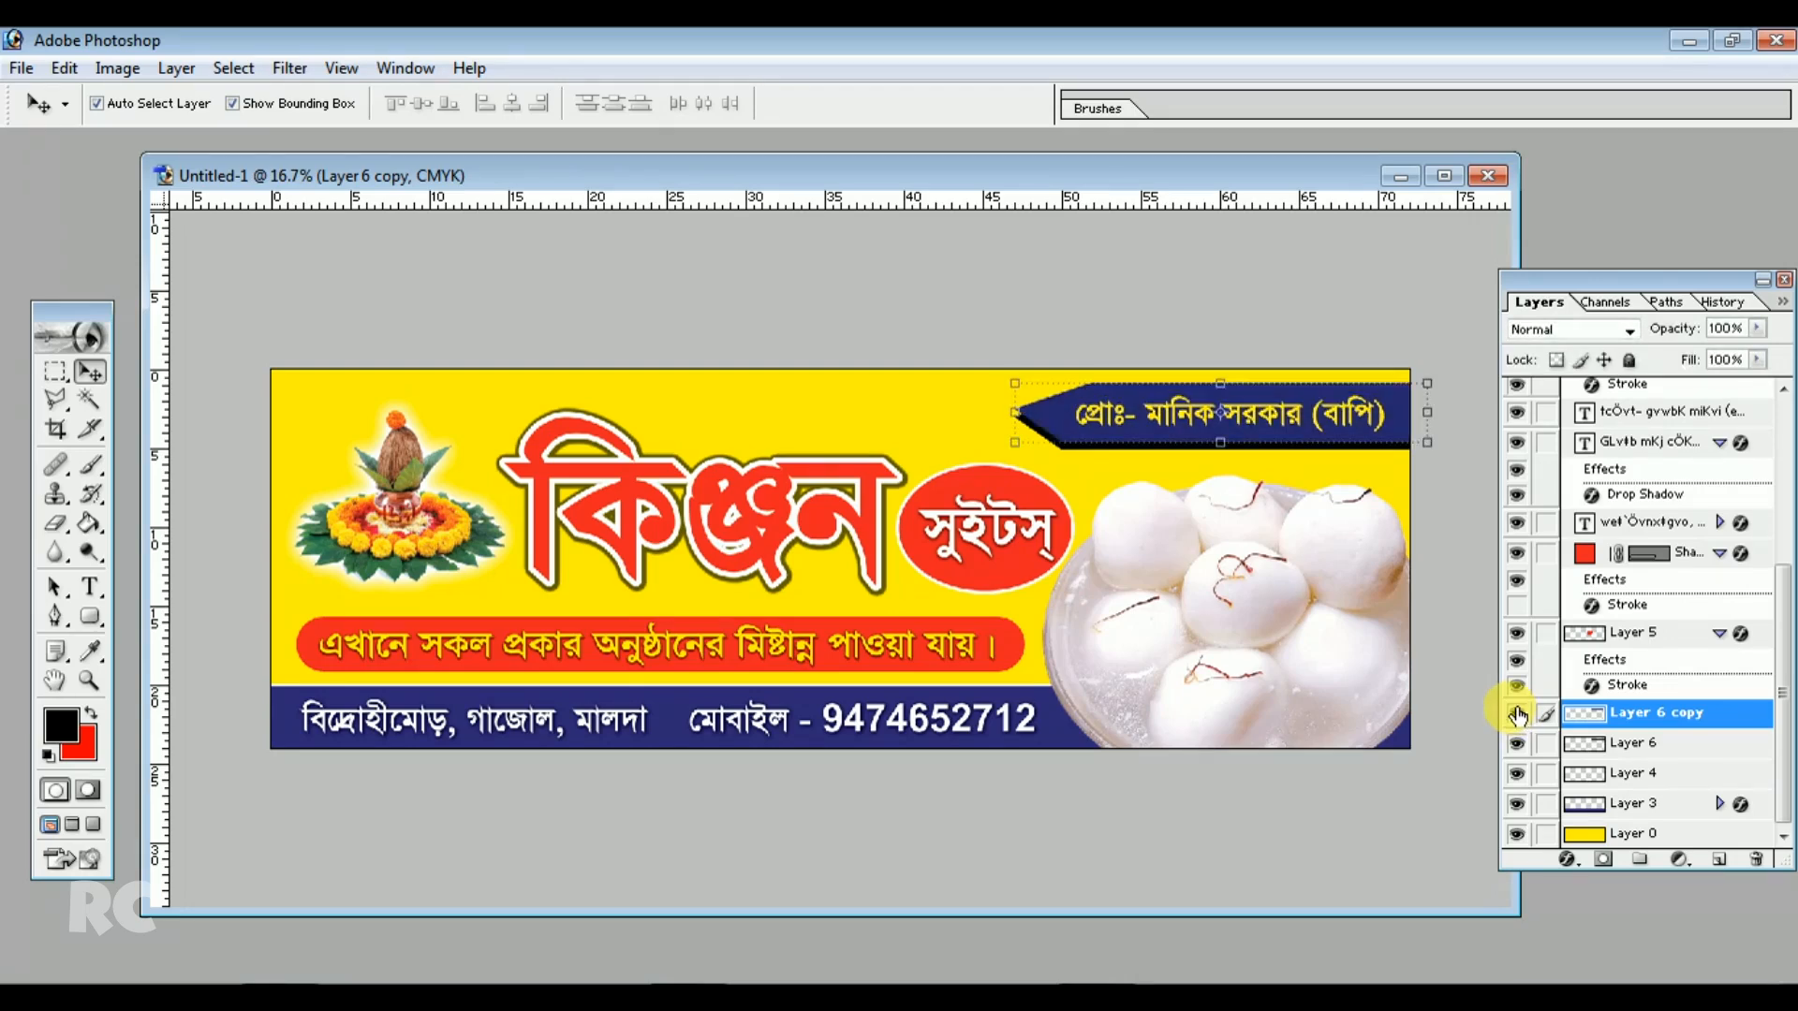
Rotate the black shadow bar layer about -0.8° so it tilts slightly beneath the blue arrow bar
click(1627, 745)
drag(1450, 375, 1458, 384)
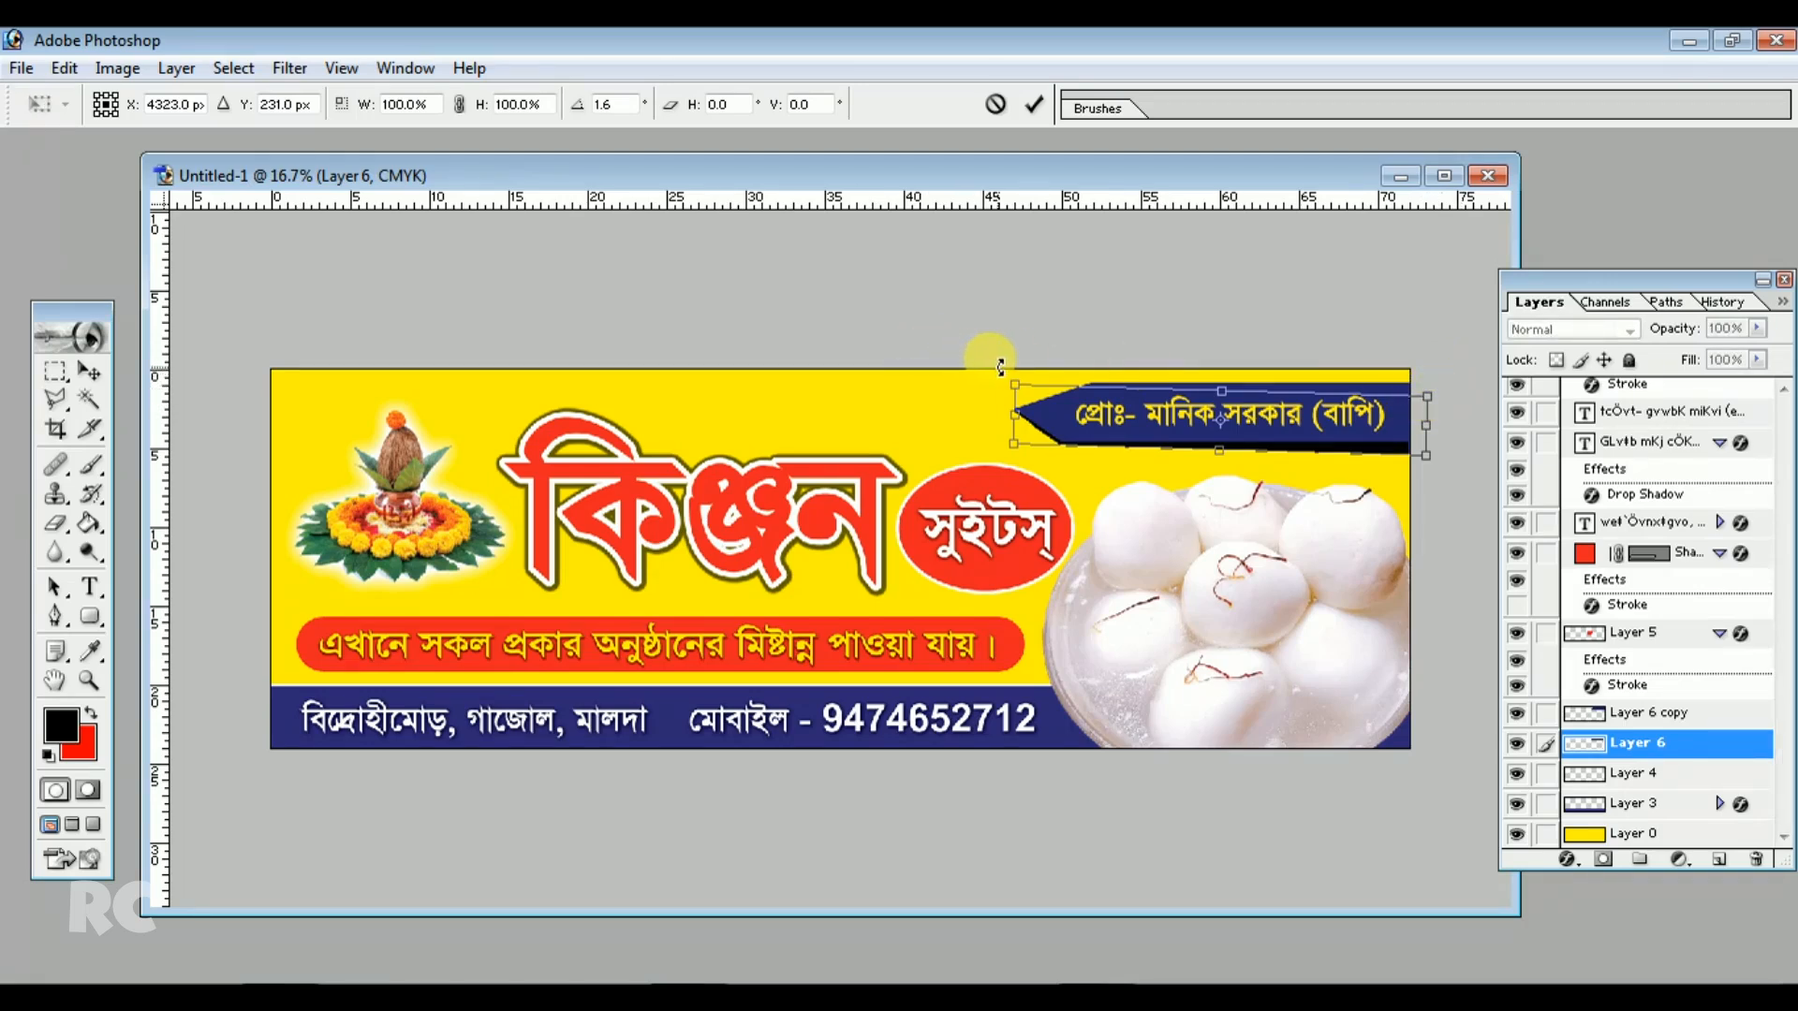
drag(989, 372, 999, 365)
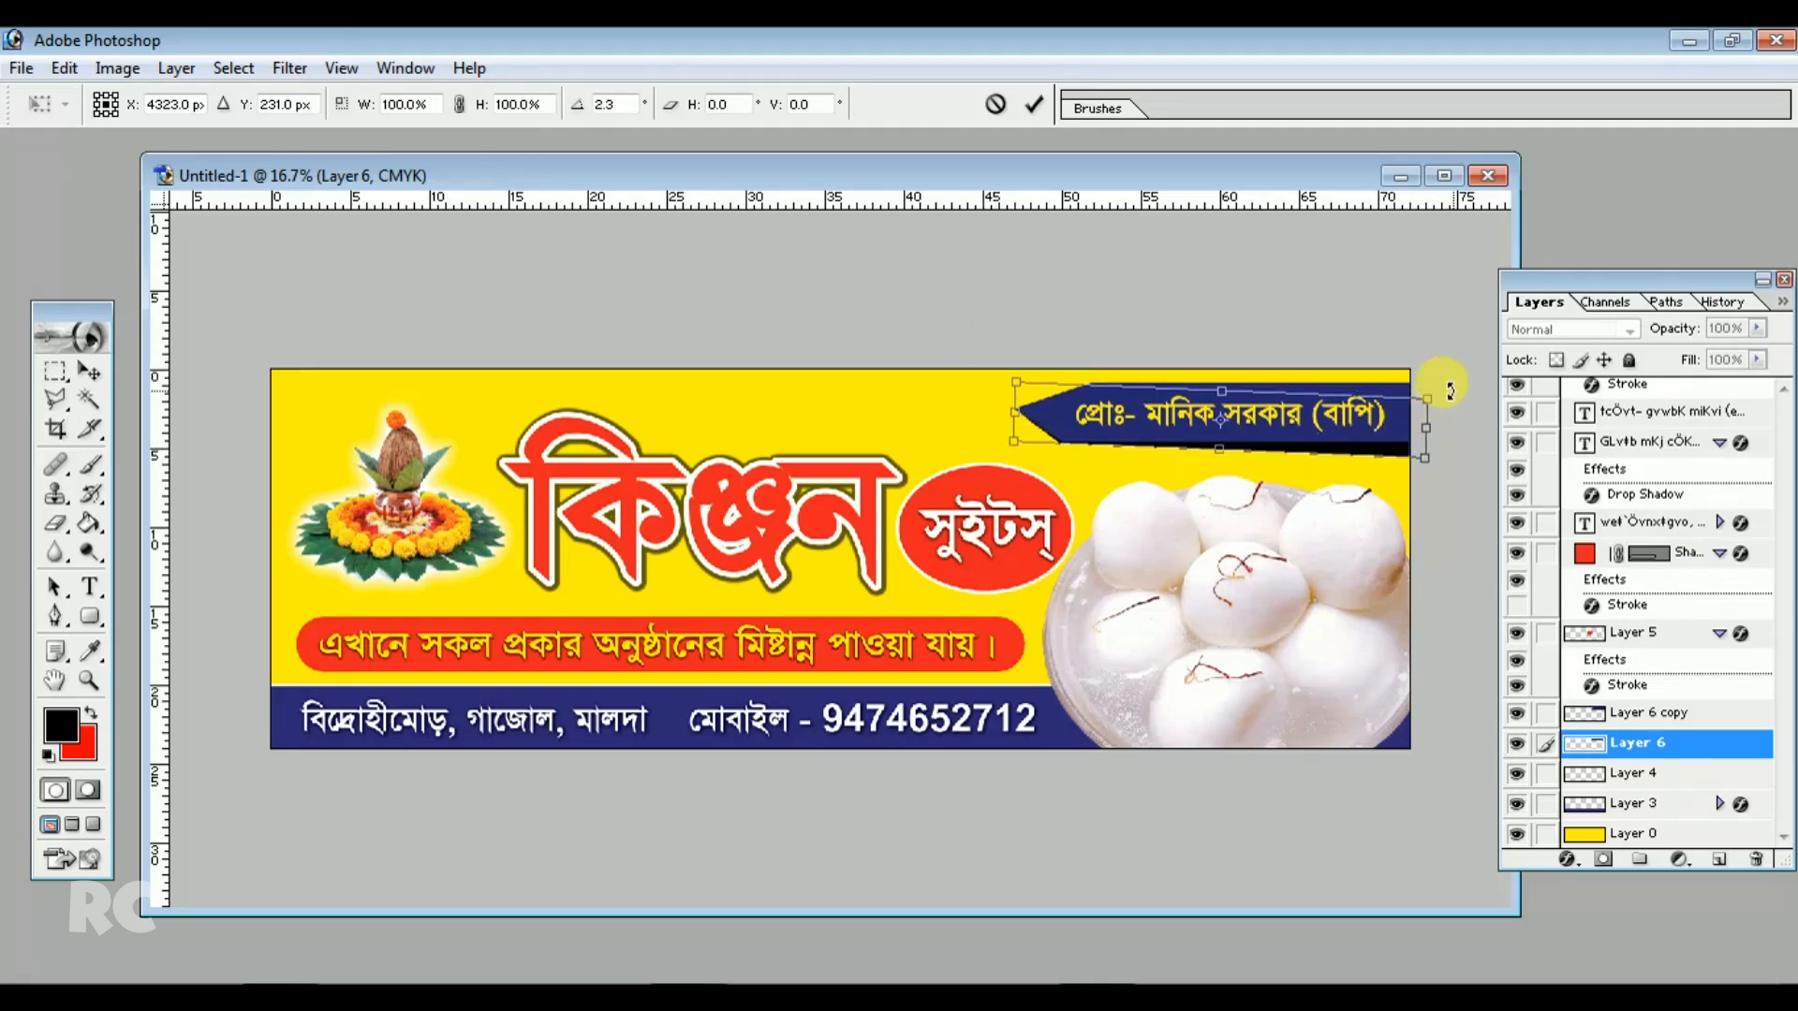
drag(1452, 384, 1421, 363)
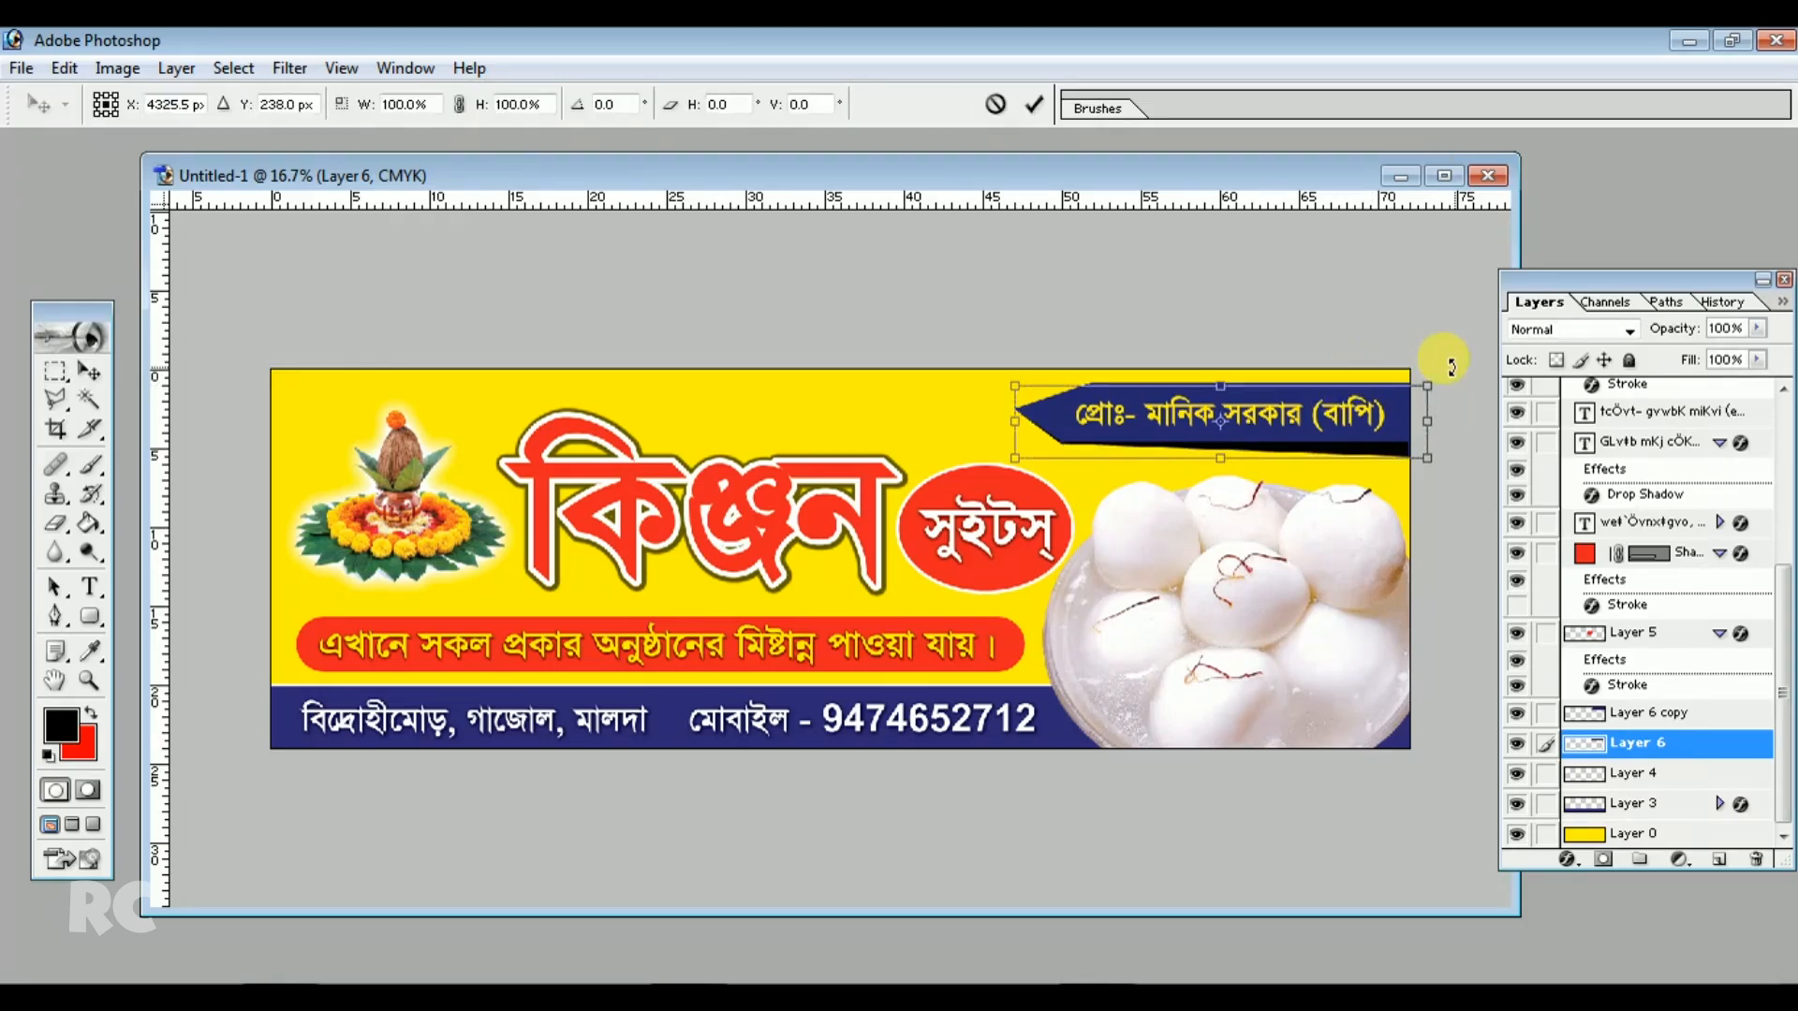
drag(1449, 364, 1453, 368)
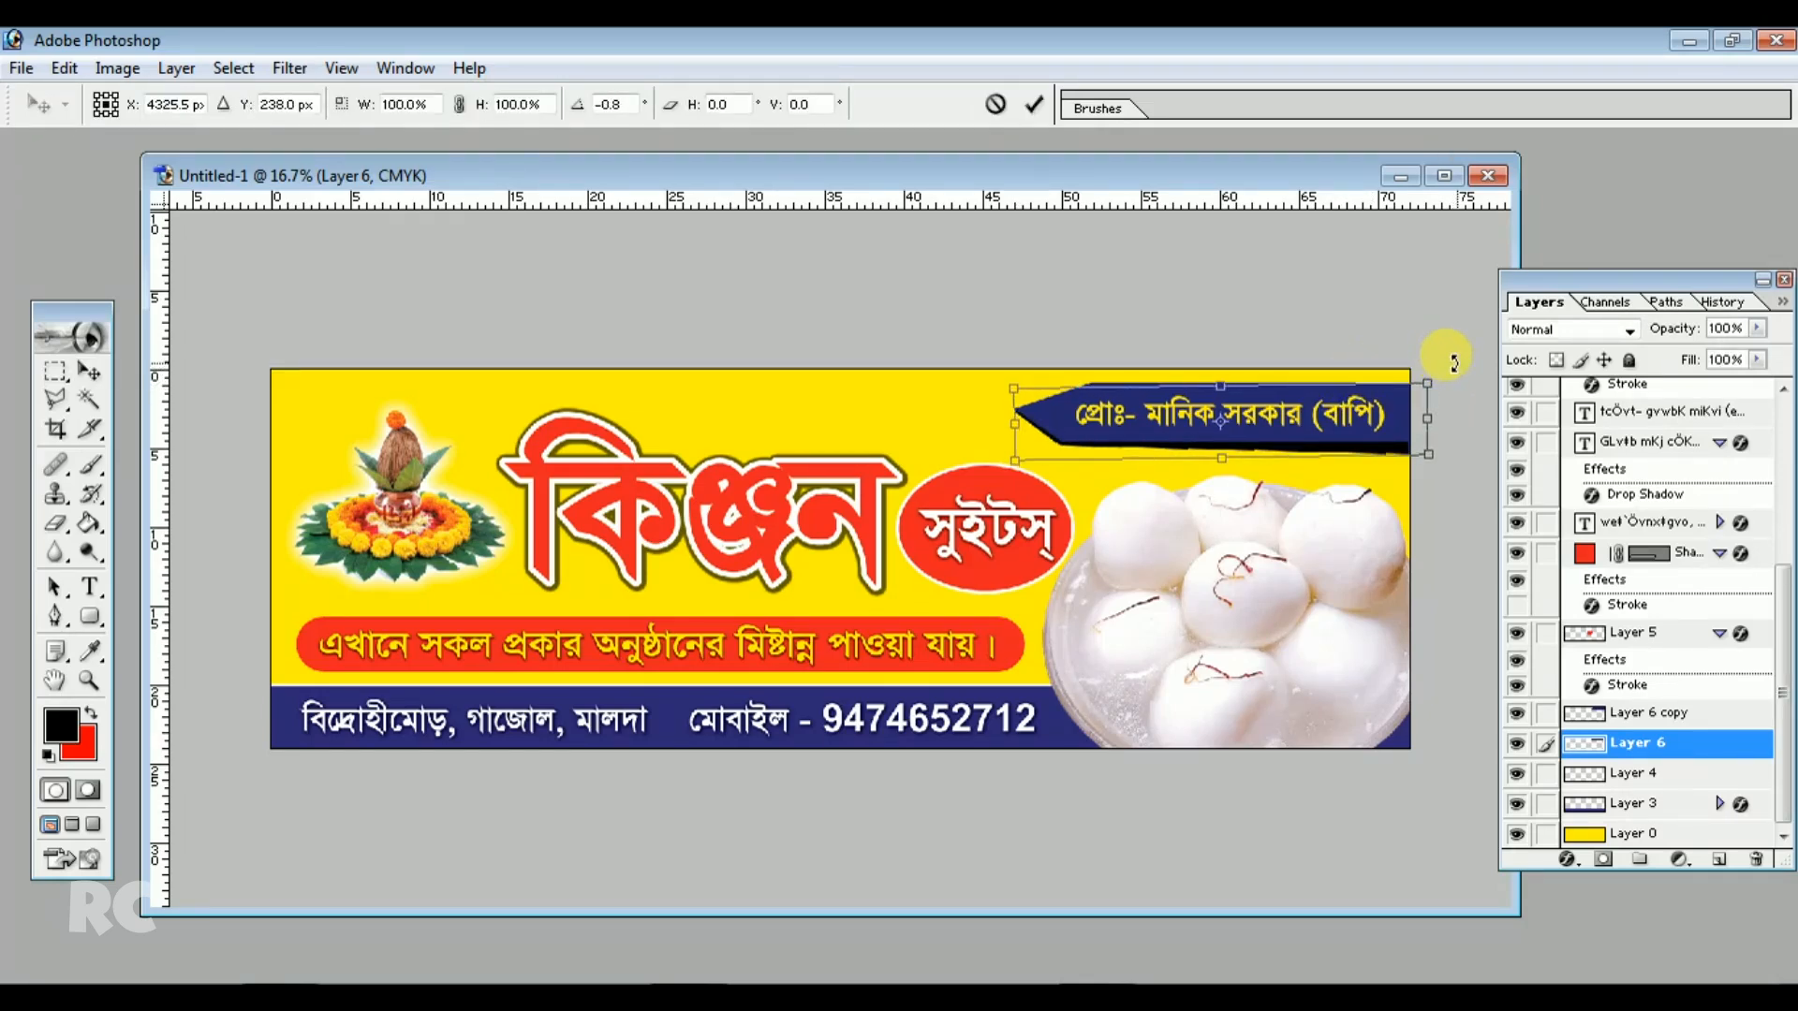
double_click(1396, 432)
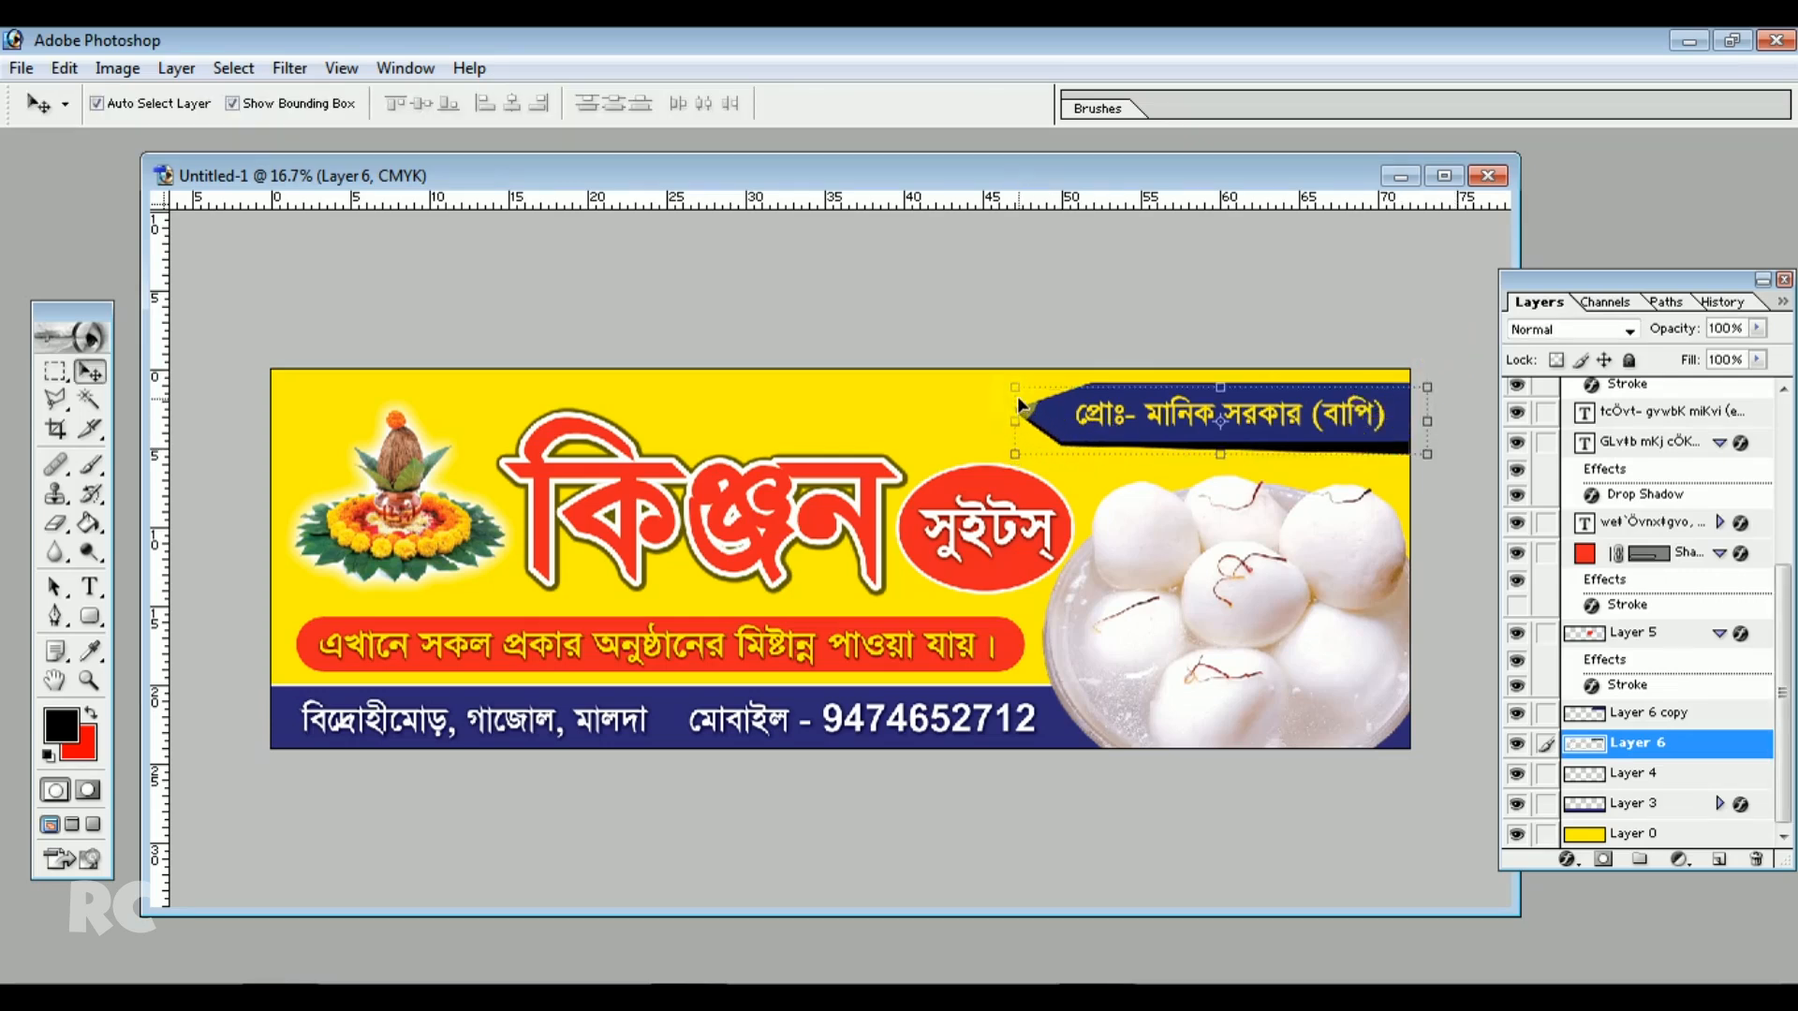
key(ctrl+t)
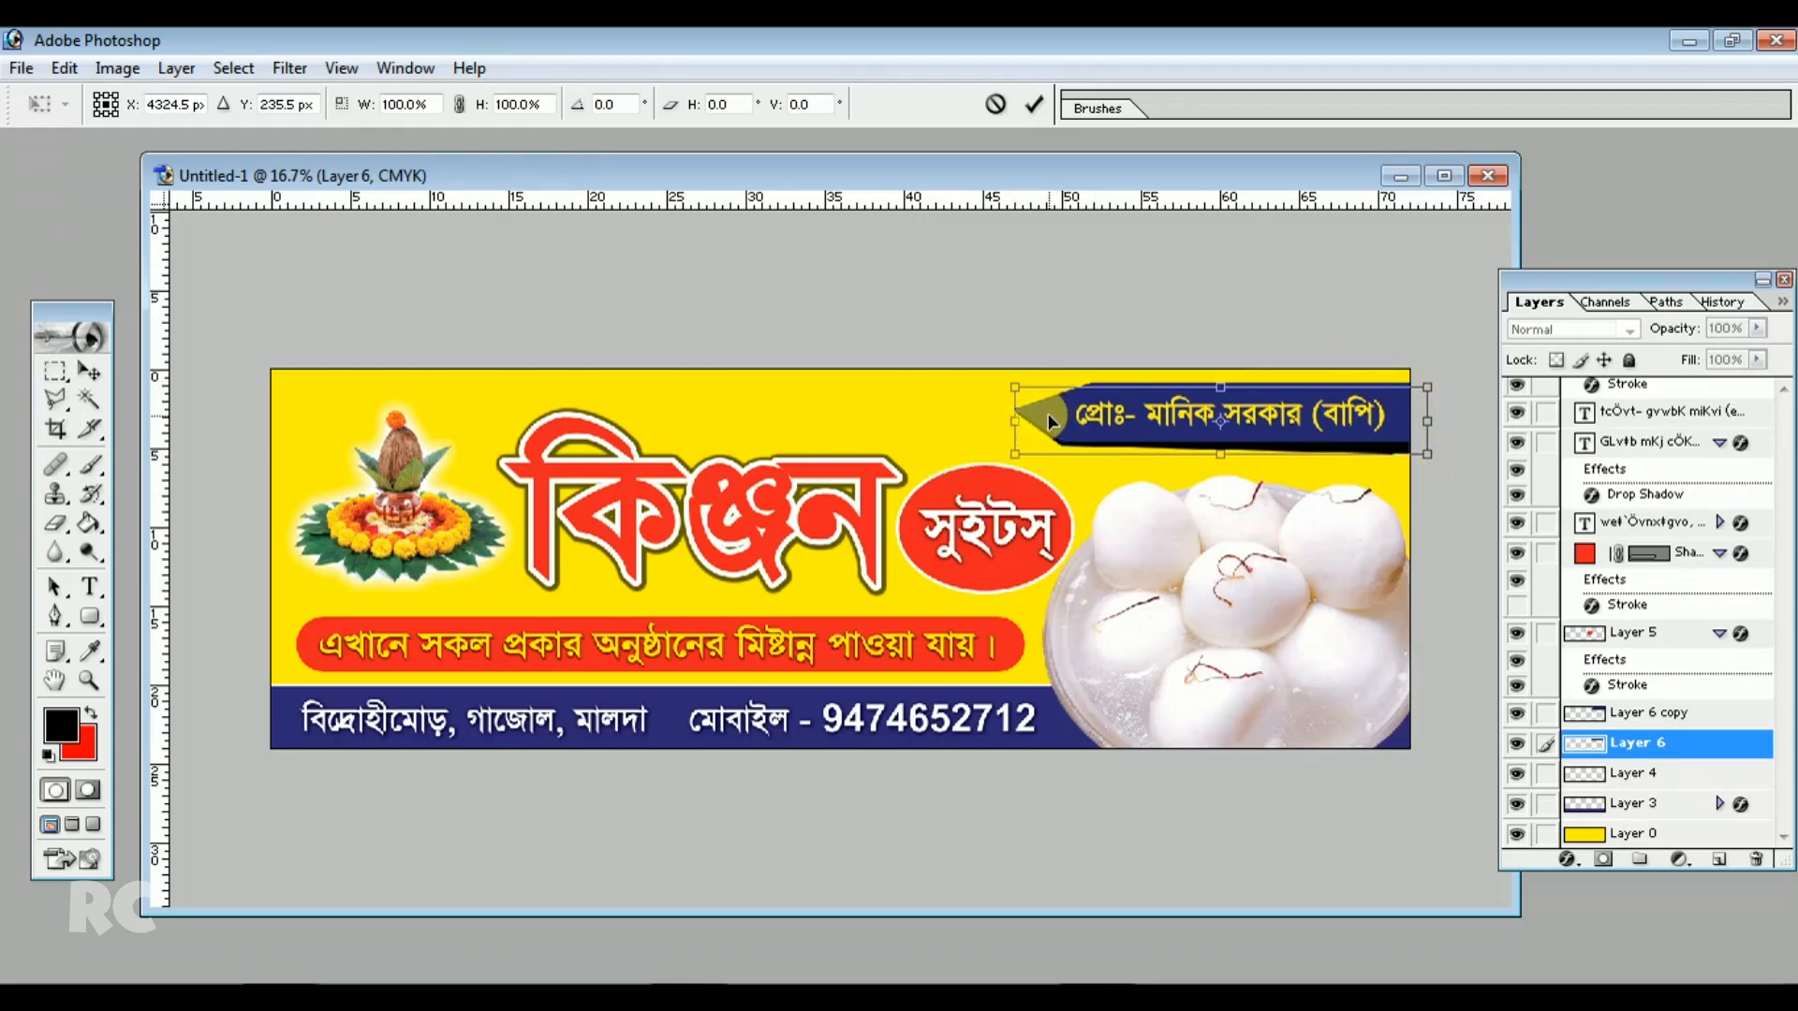
key(Return)
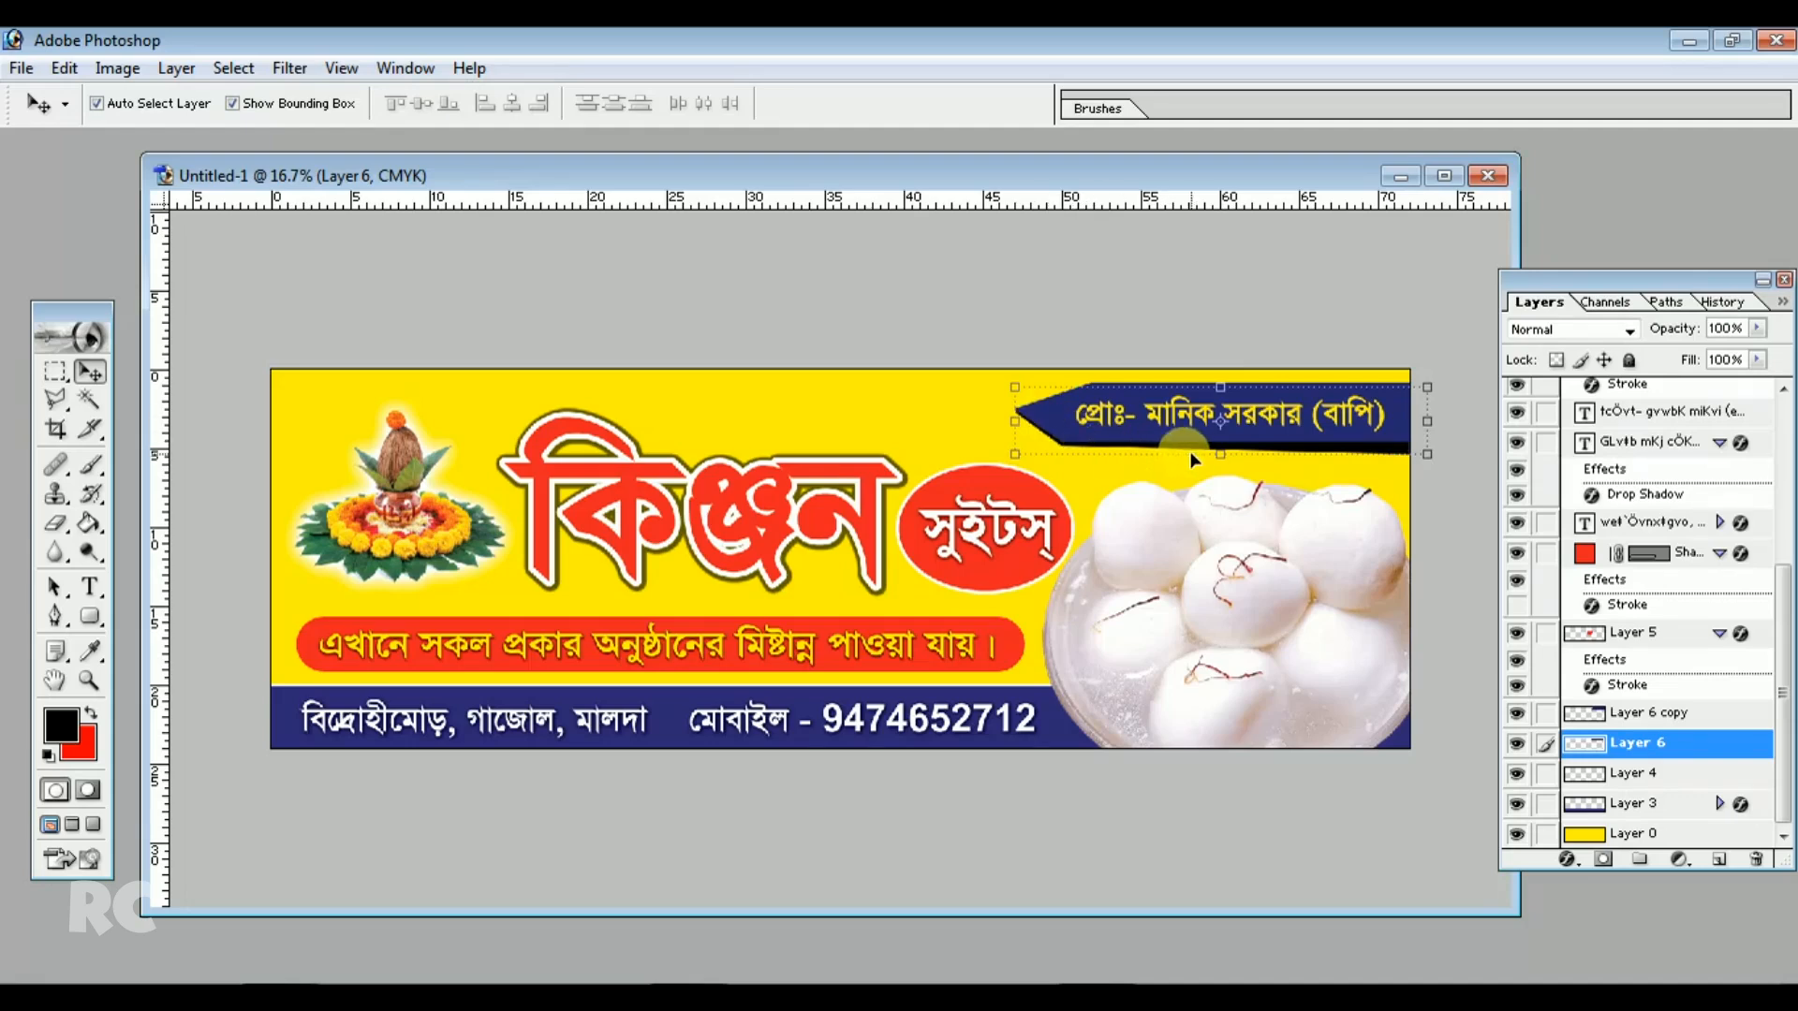
Link the blue bar copy with its shadow bar and nudge the arrow bars and owner-name text slightly down
click(1545, 713)
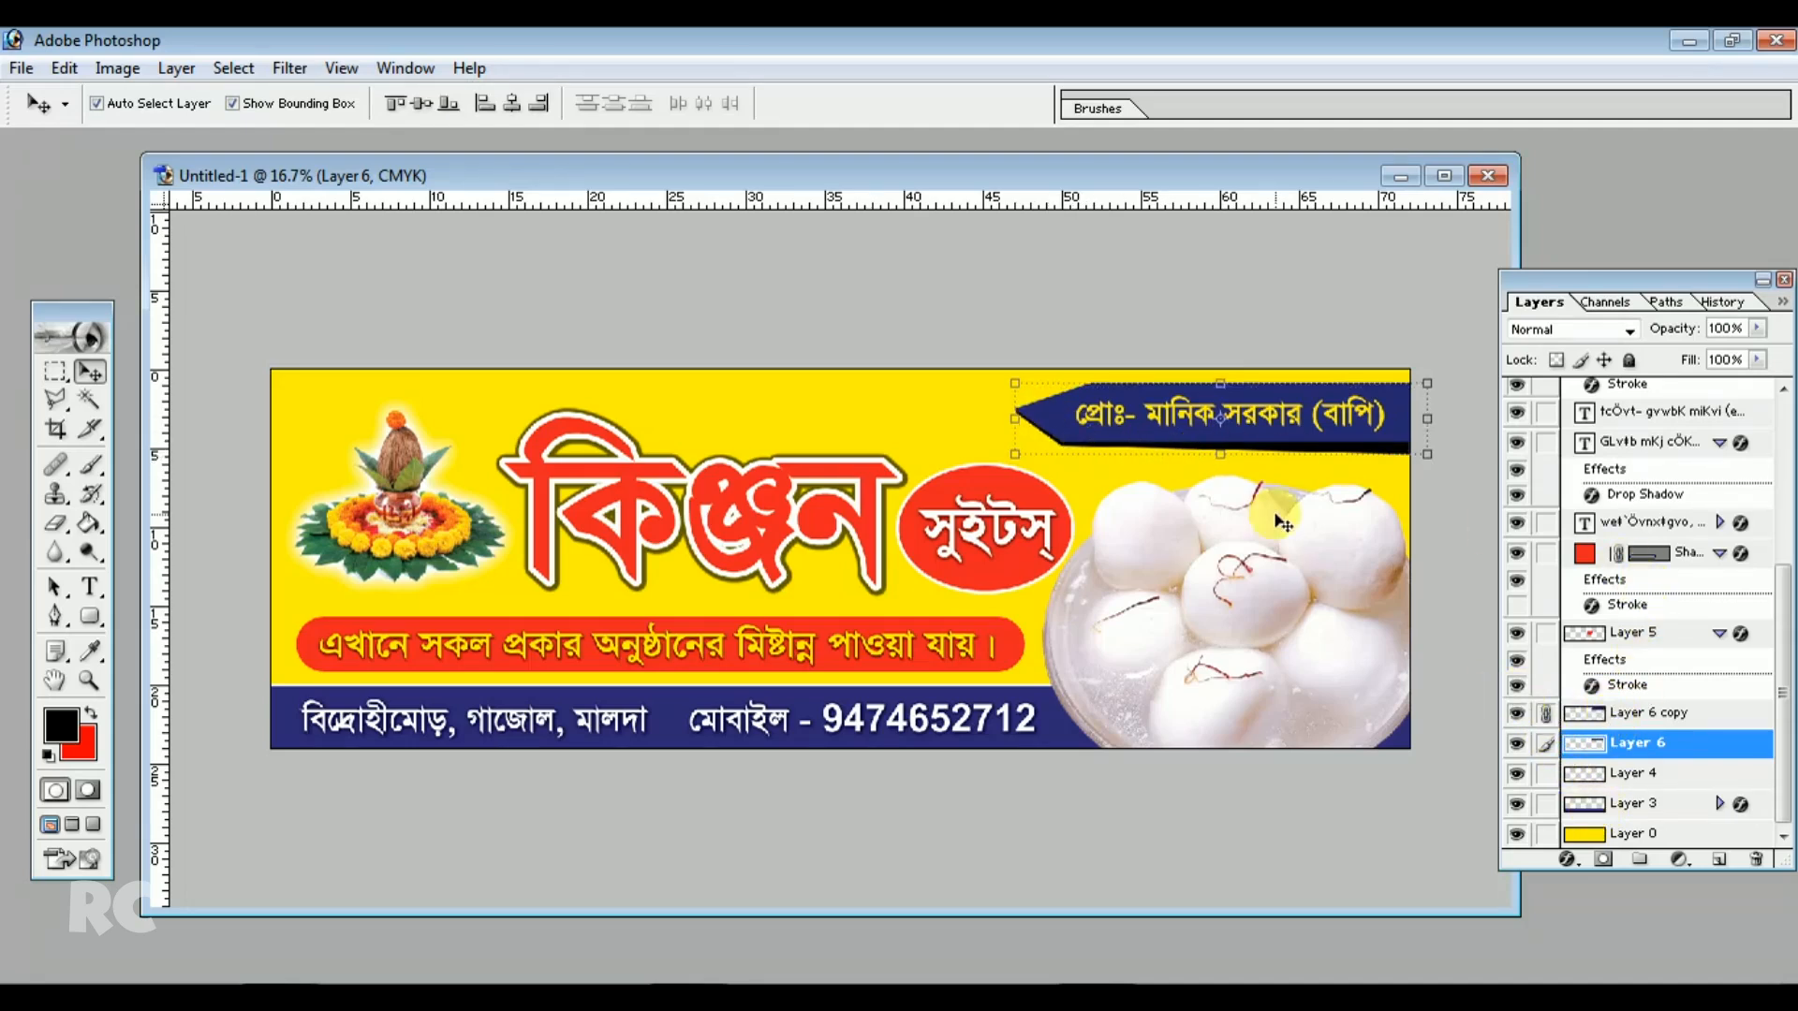
mouse_move(1284, 435)
mouse_down()
mouse_move(1280, 465)
mouse_move(1278, 444)
mouse_up()
click(1545, 745)
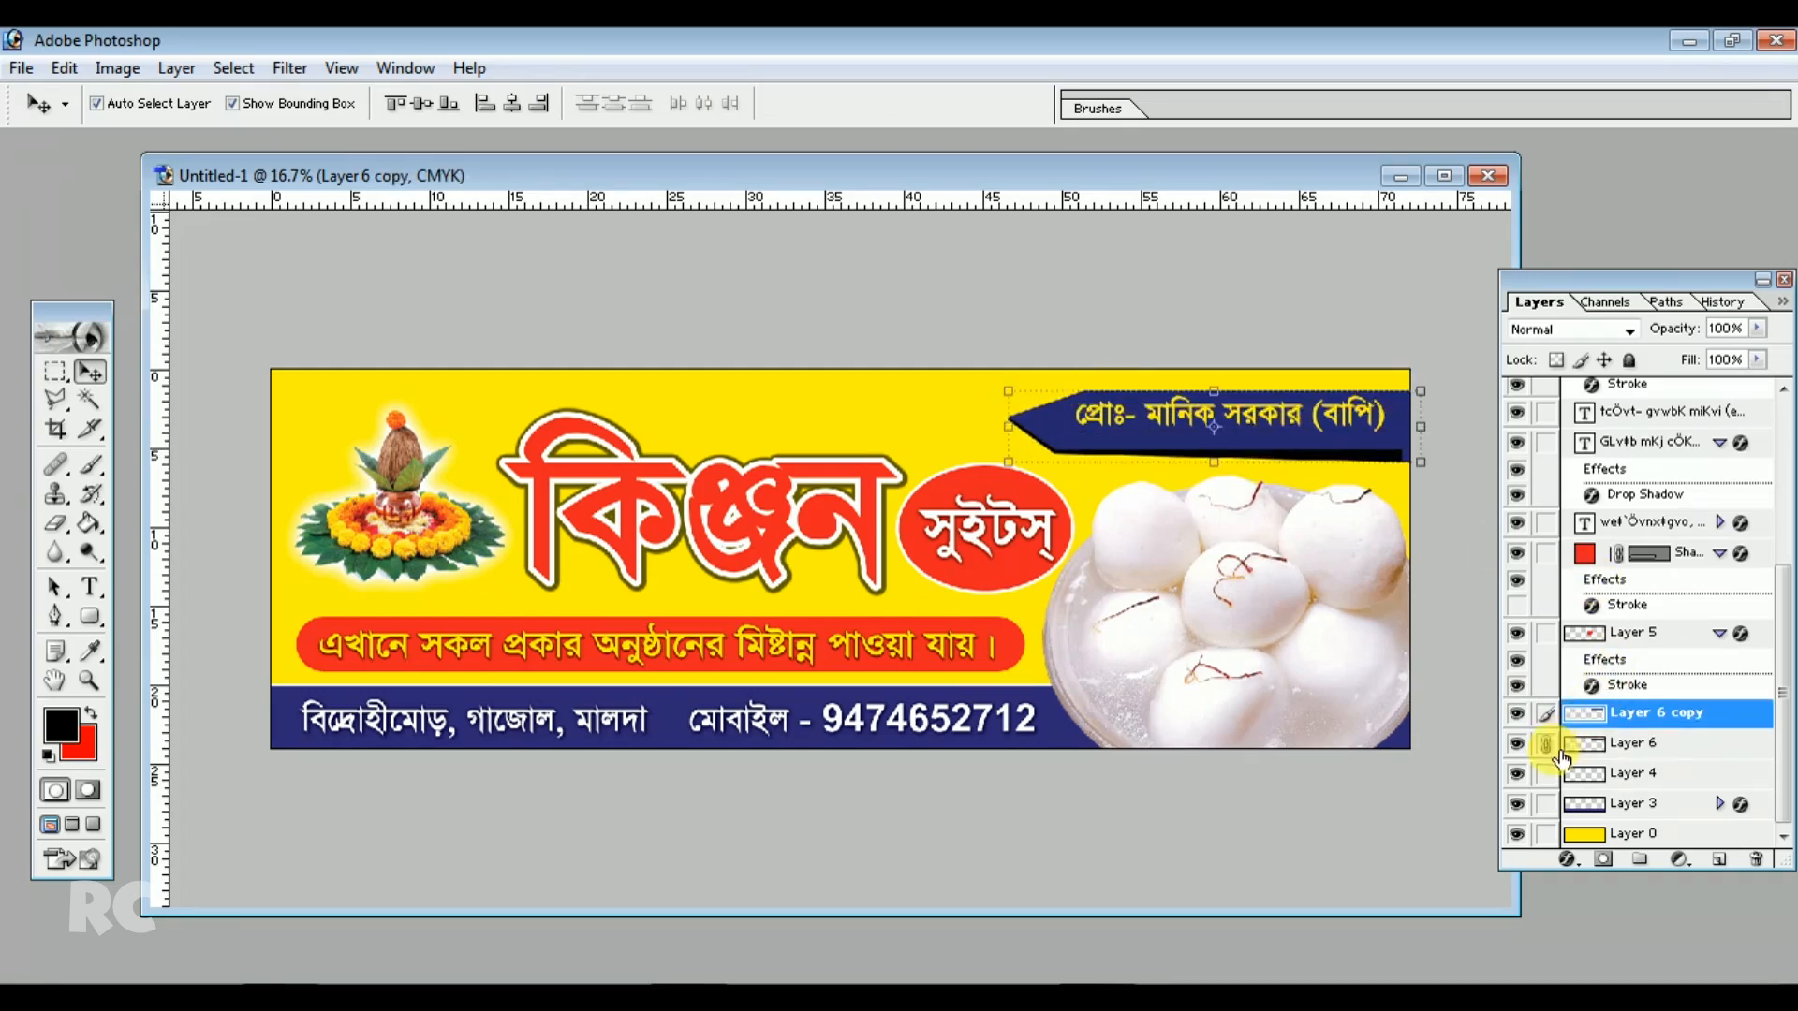
drag(1253, 408, 1251, 415)
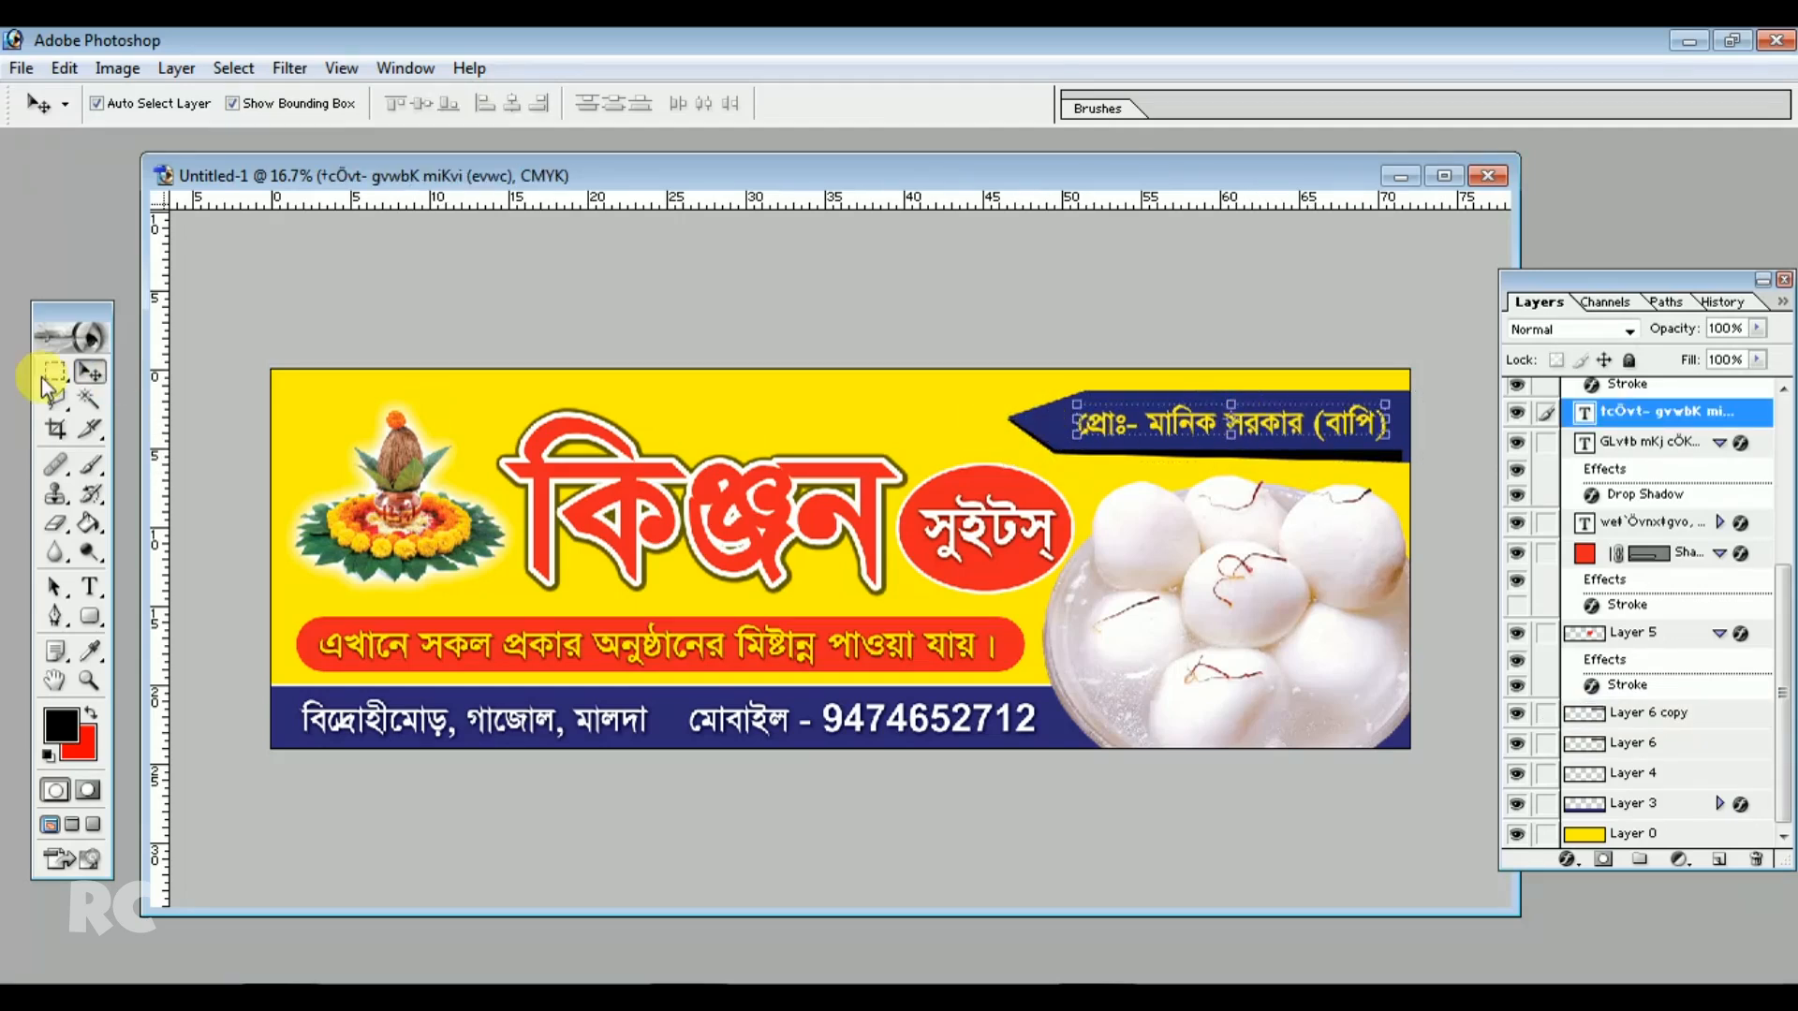
click(1648, 752)
drag(1069, 442, 1077, 450)
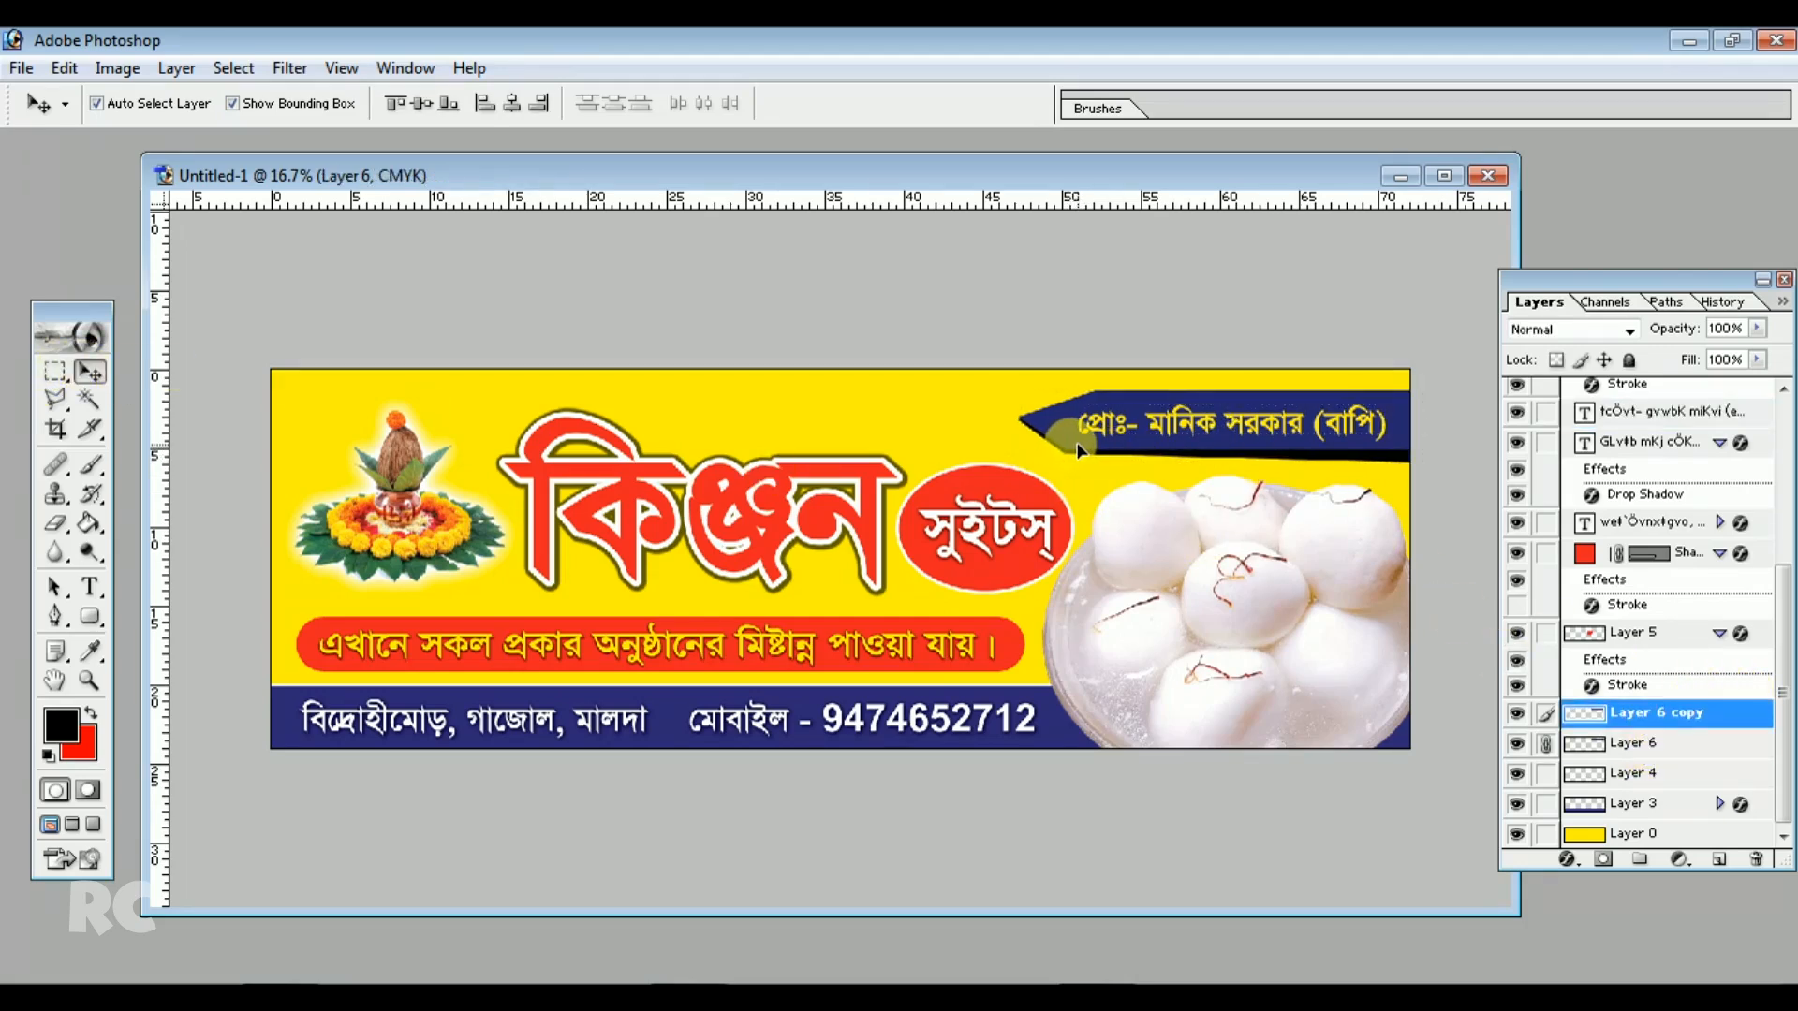
Stretch the Kinjan title text vertically to about 105.8% height
click(850, 429)
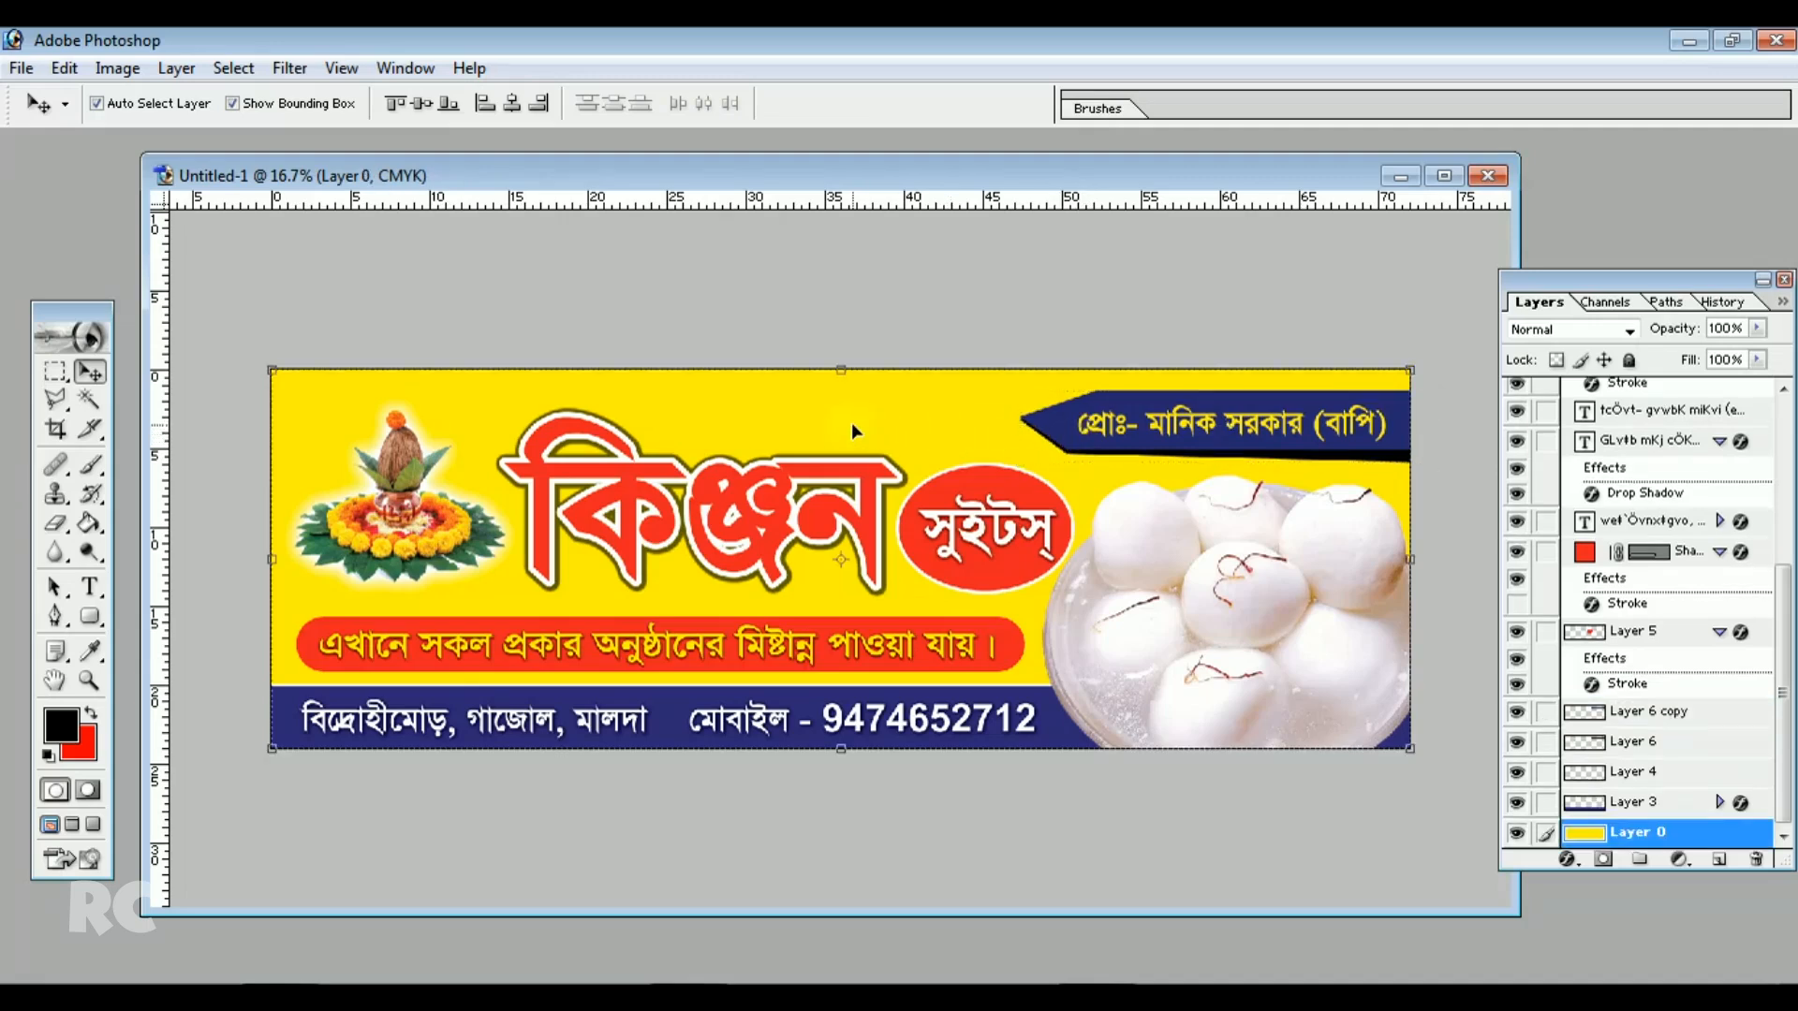
click(799, 468)
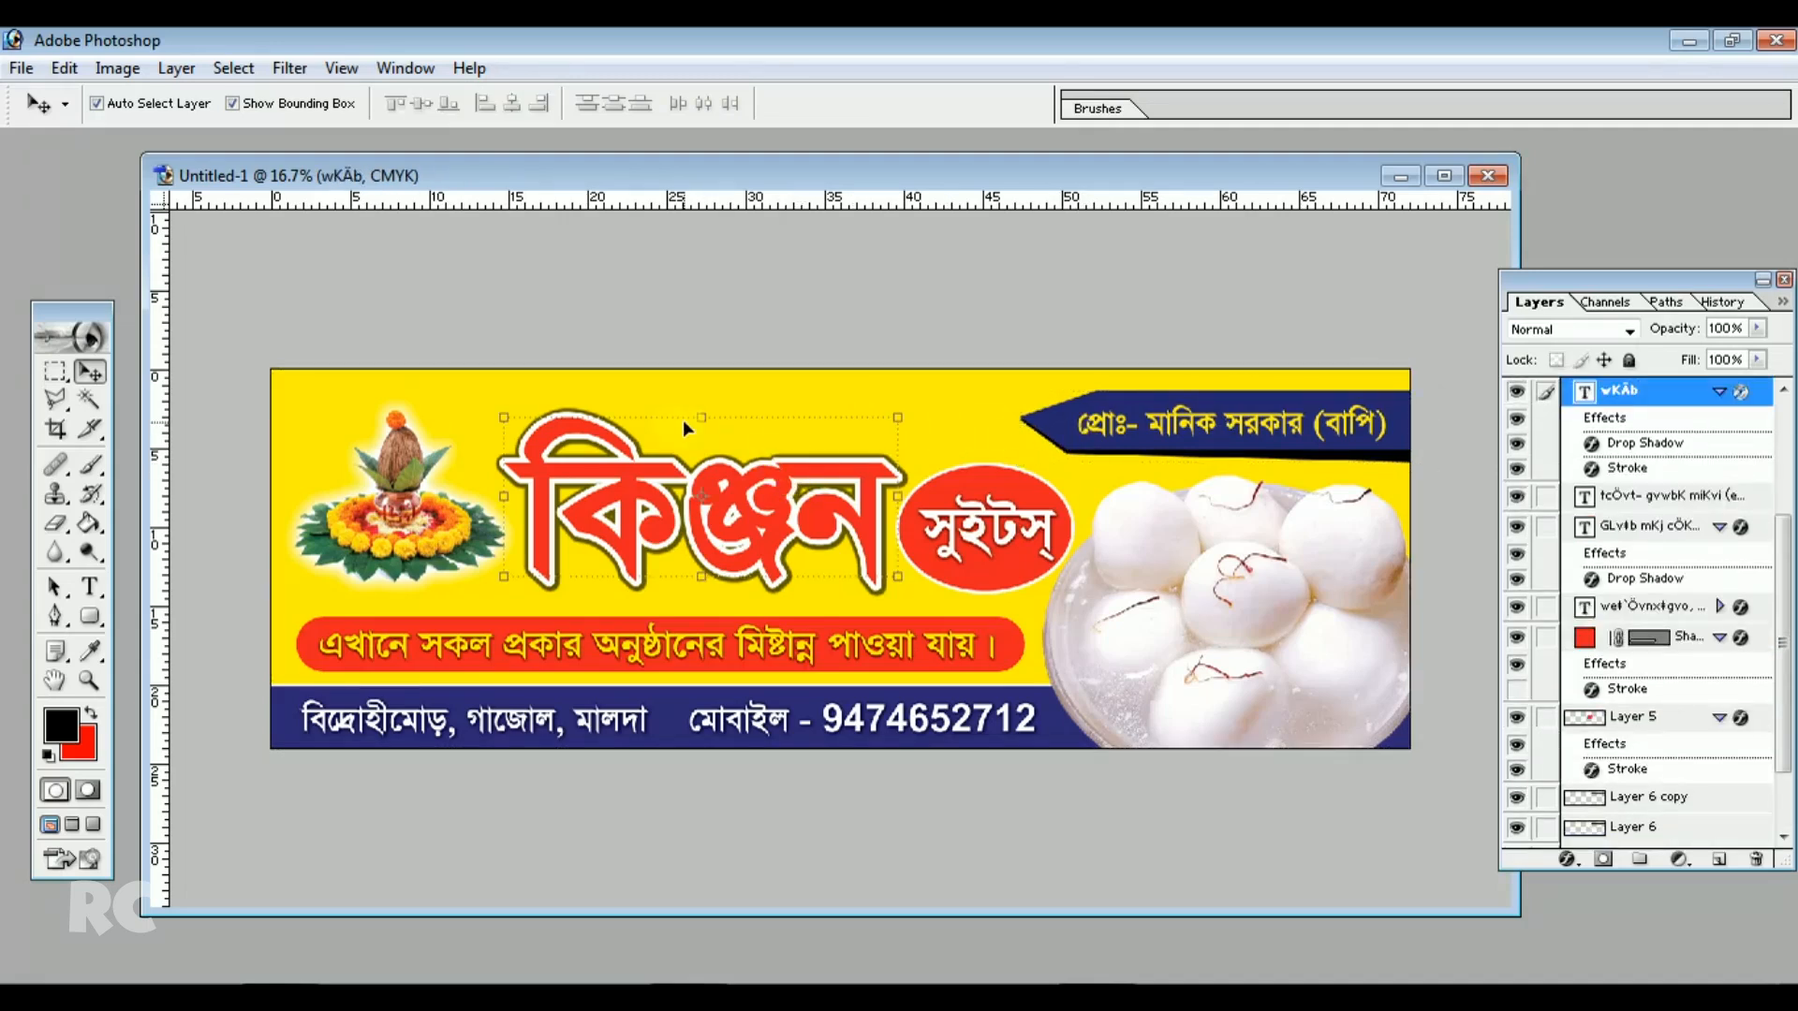
drag(696, 415, 700, 405)
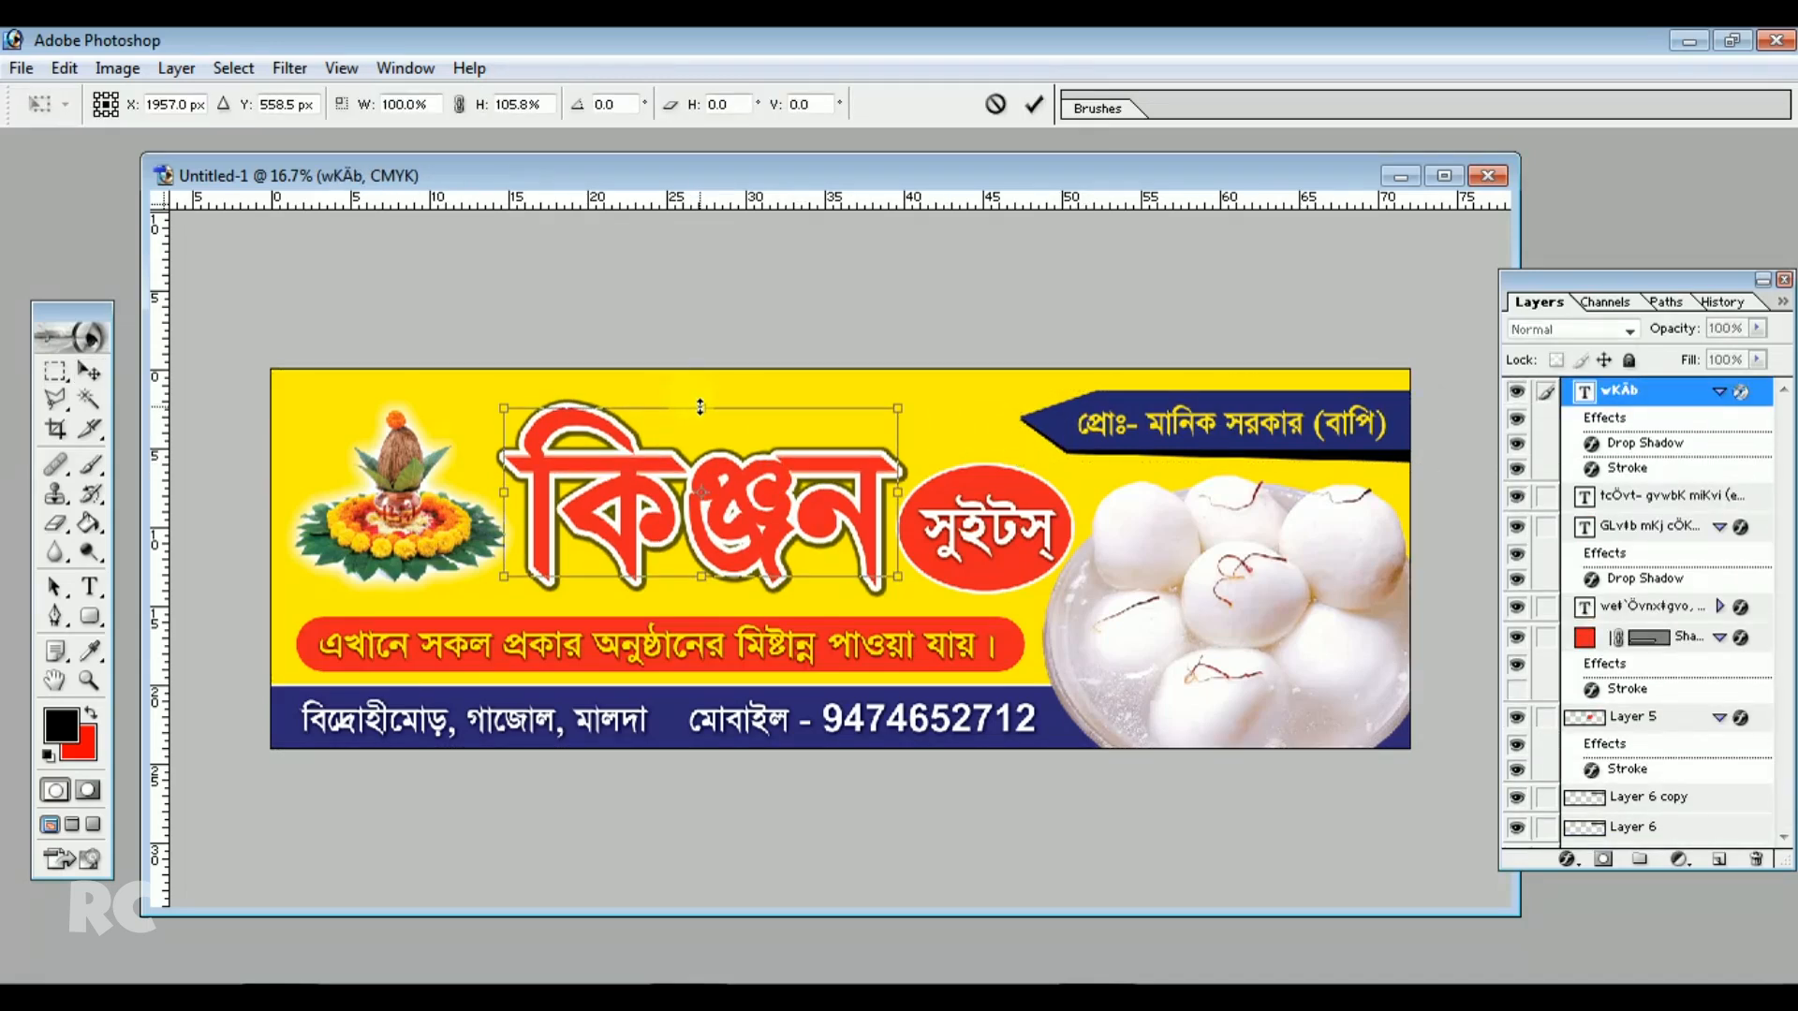
double_click(773, 469)
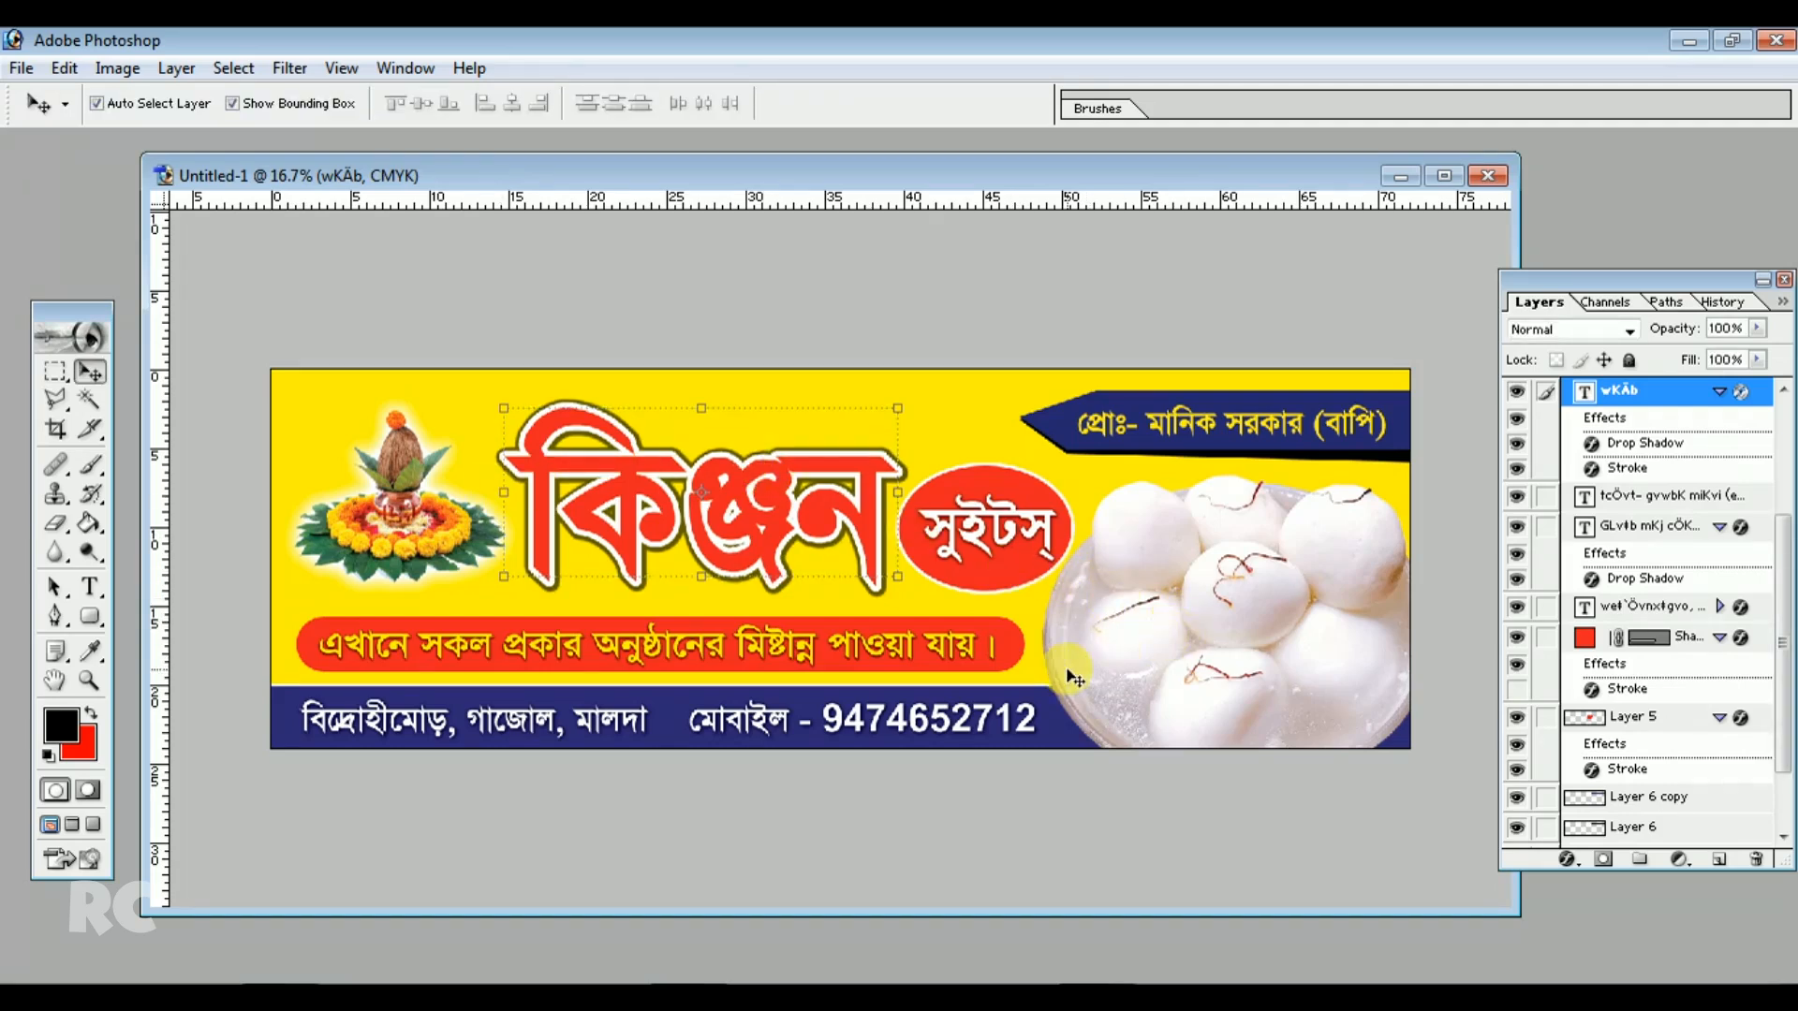
click(983, 409)
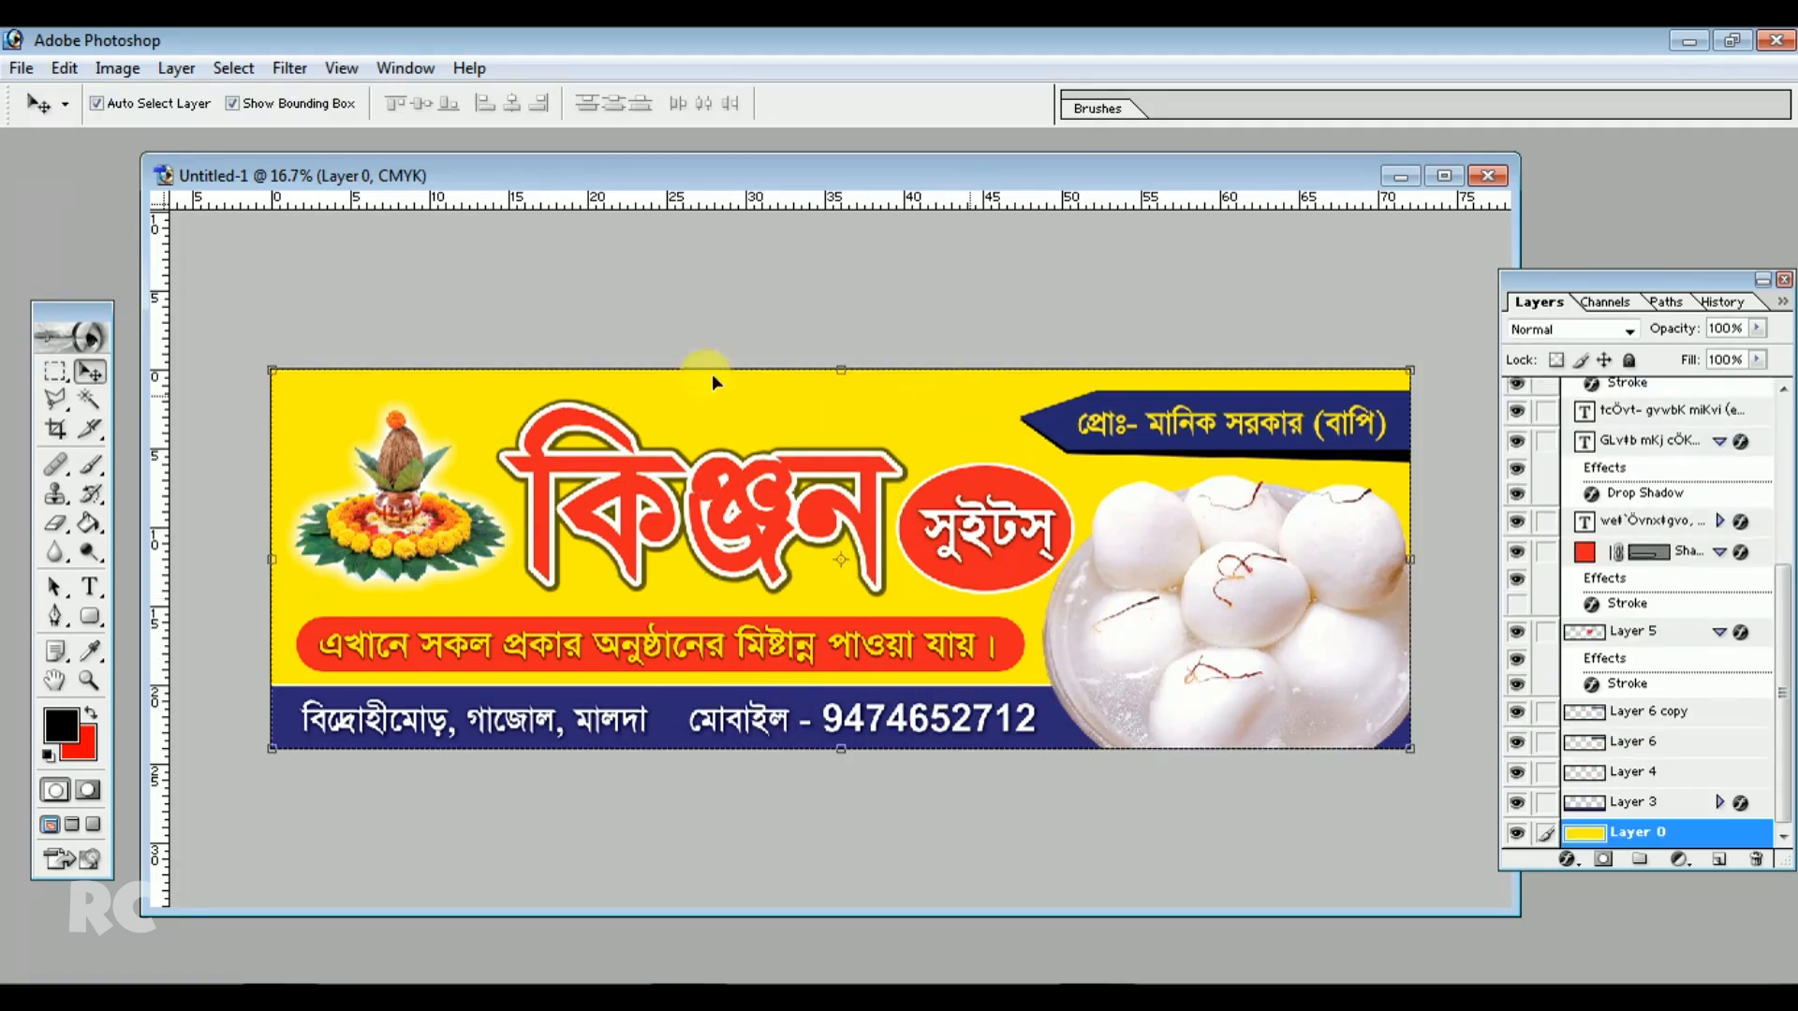
Save the document as a Photoshop PSD named Untitled-1 on the Desktop
click(20, 69)
click(77, 312)
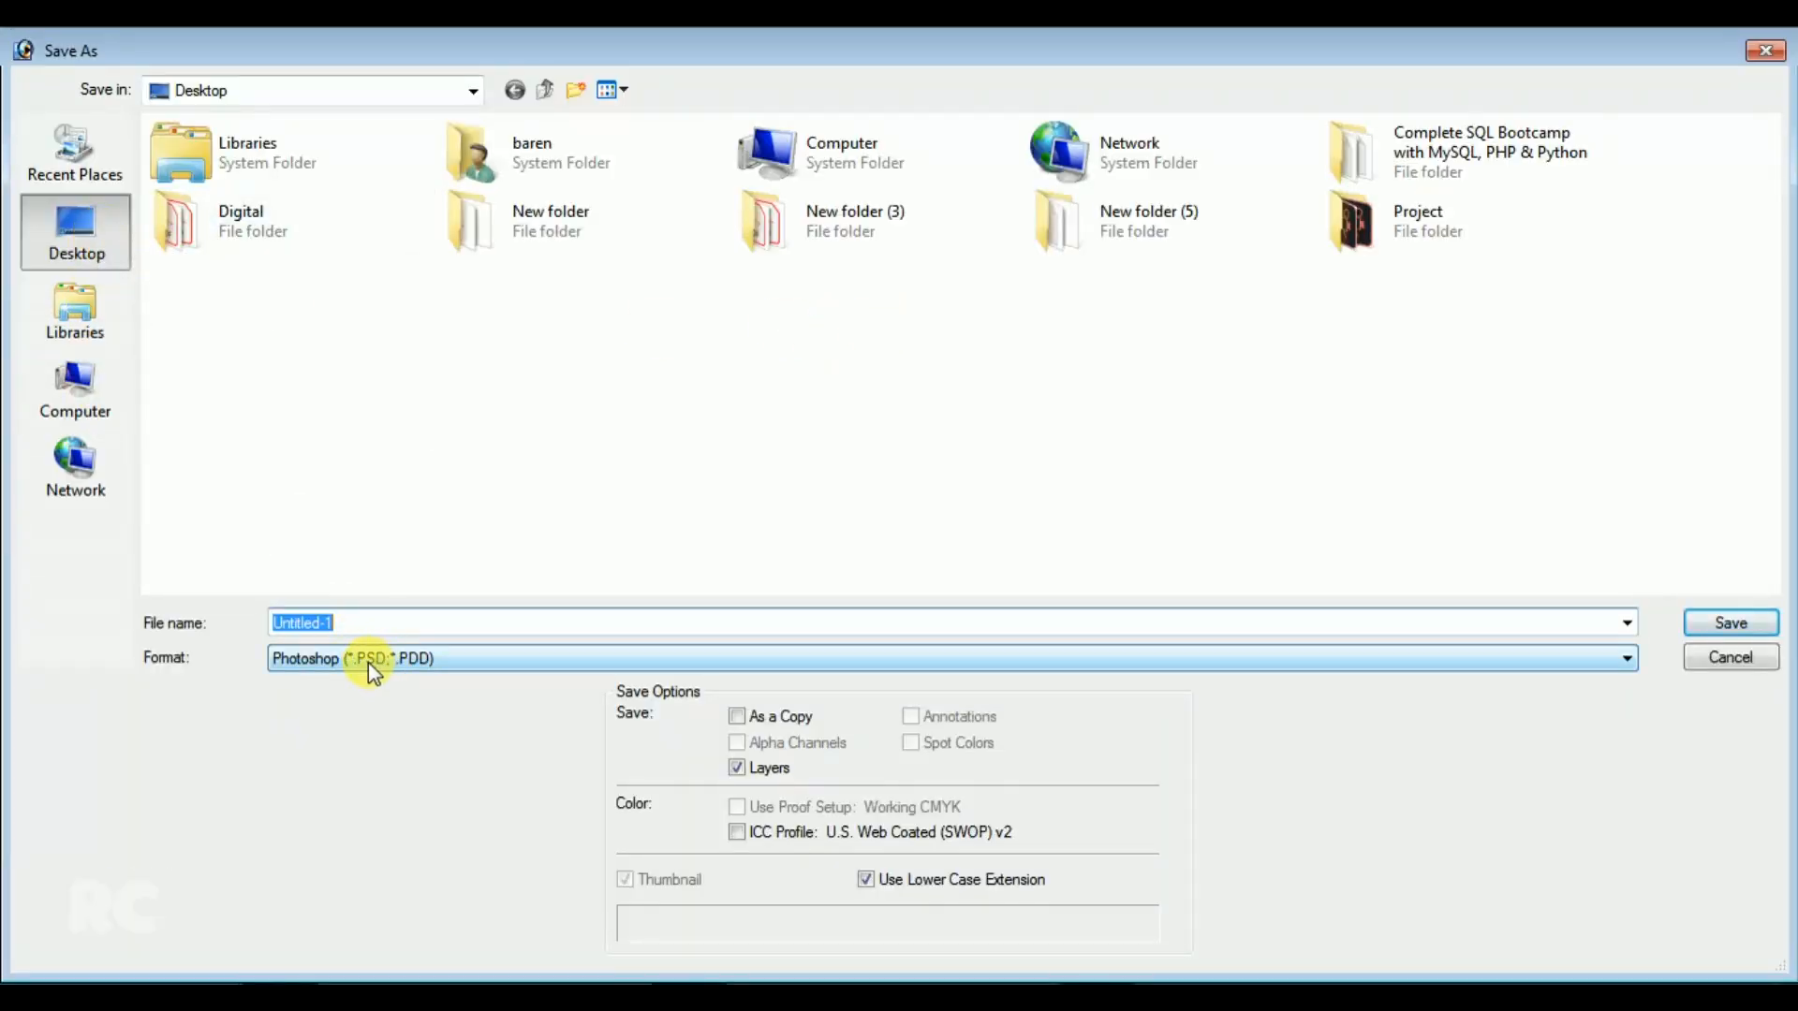
click(1737, 627)
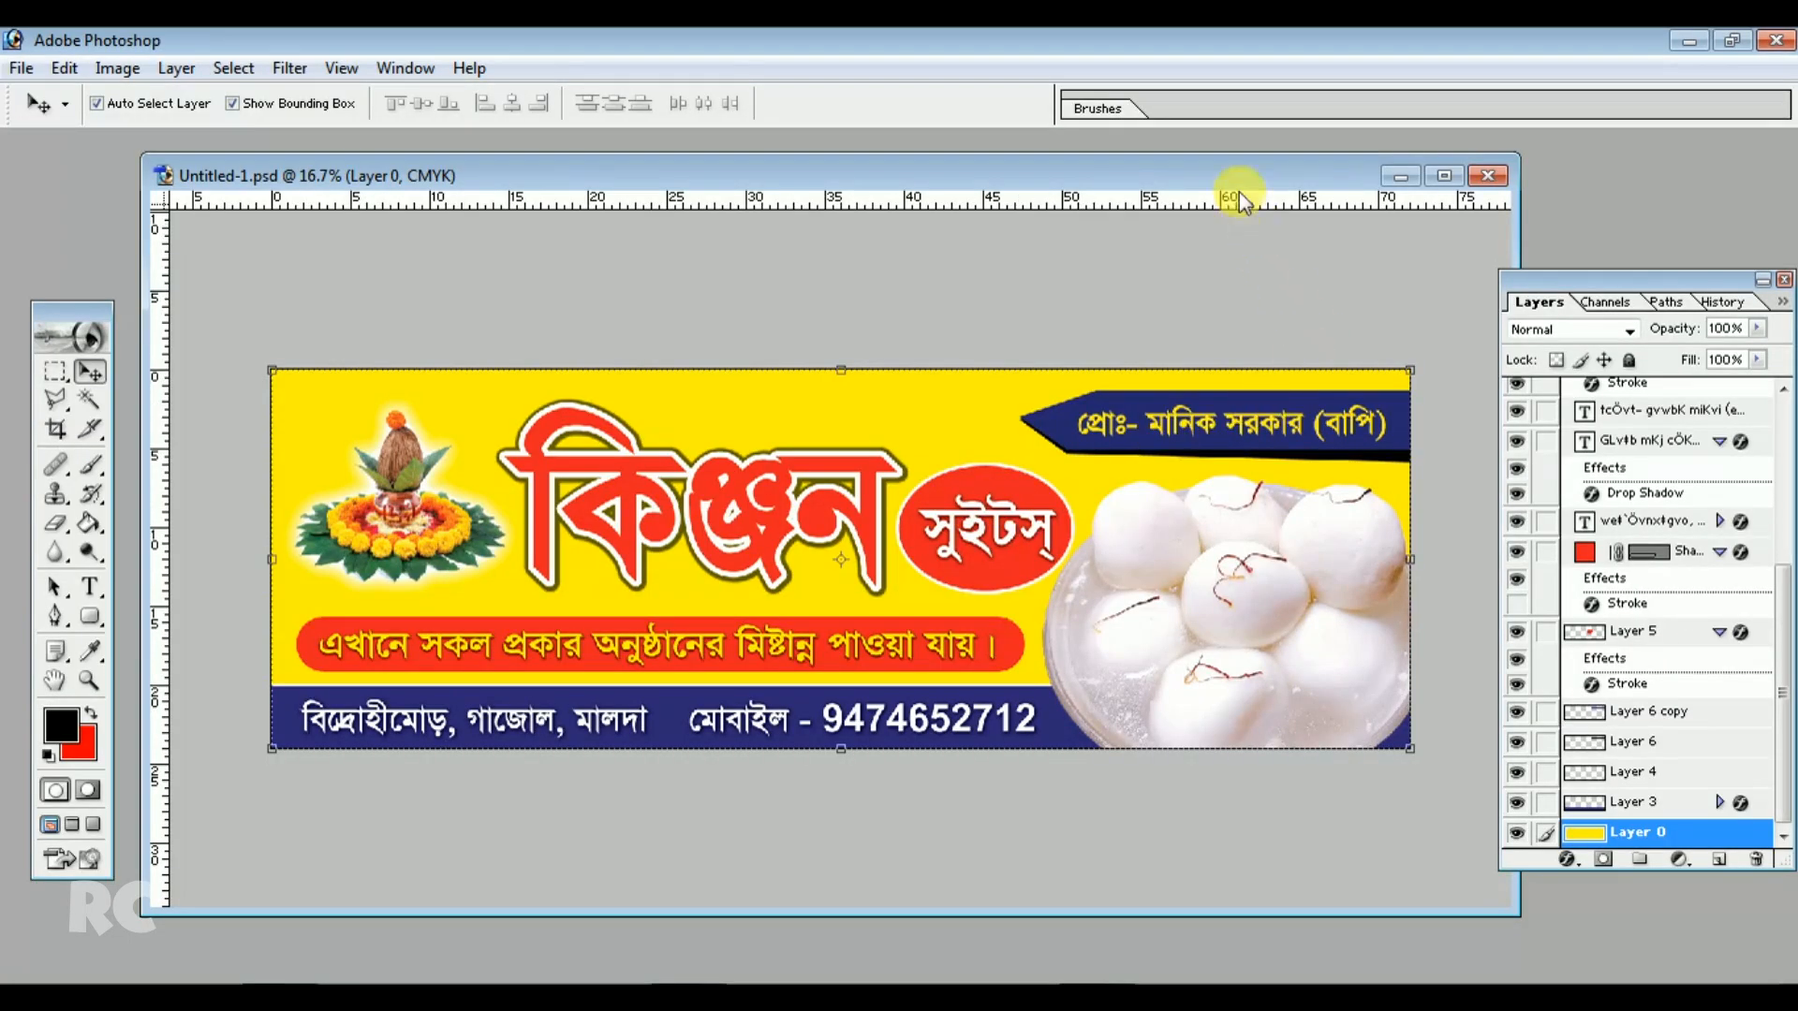
Flatten the image into a single background layer
drag(1236, 176, 1225, 153)
drag(1571, 282, 1533, 254)
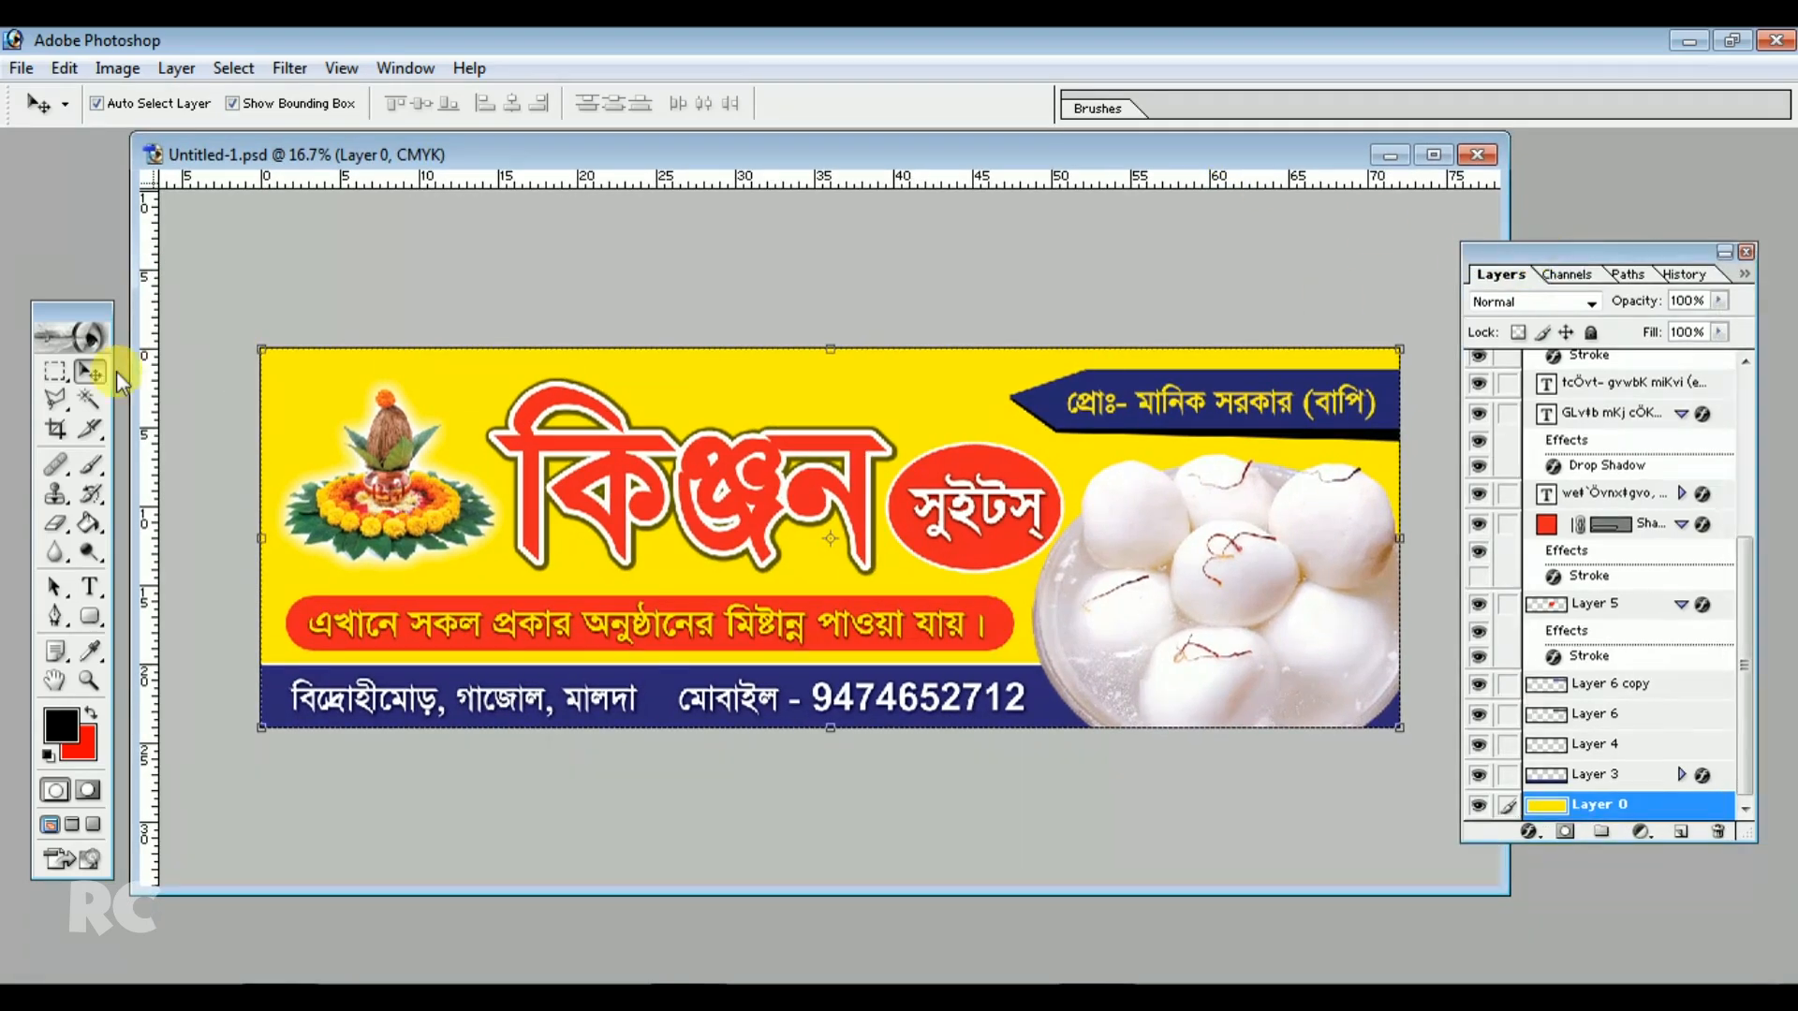
click(1744, 274)
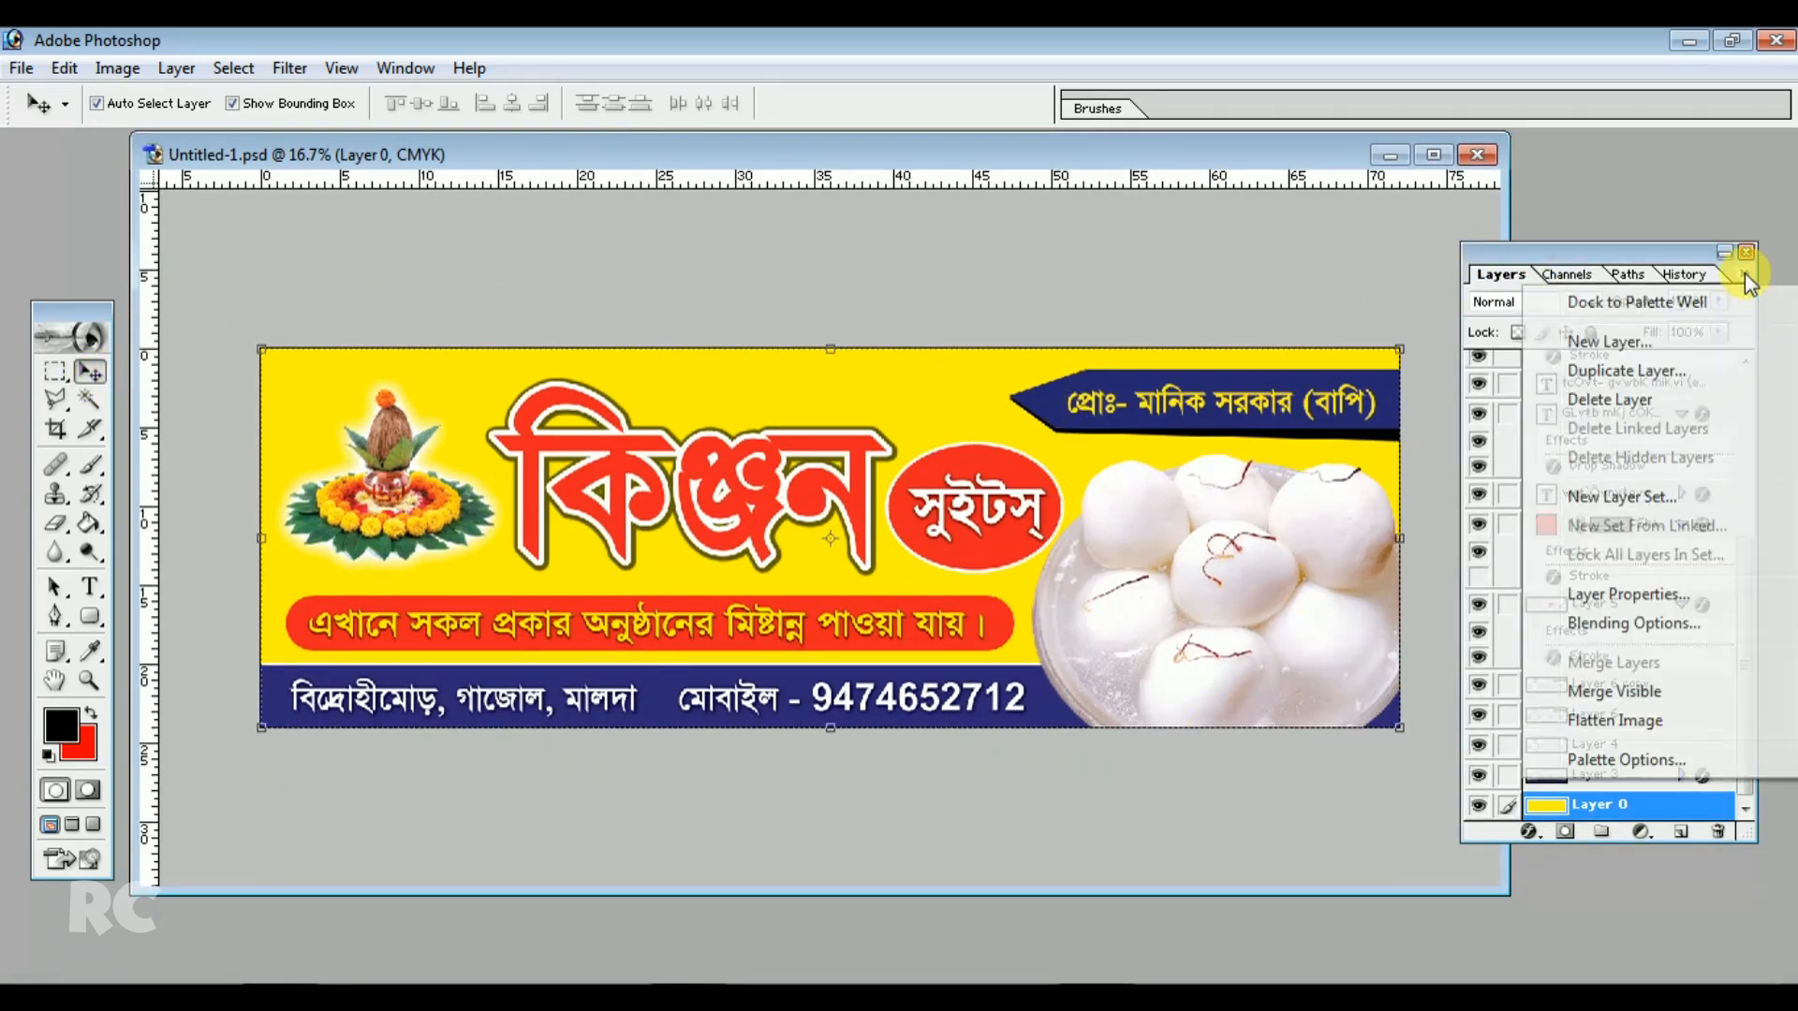
click(1672, 251)
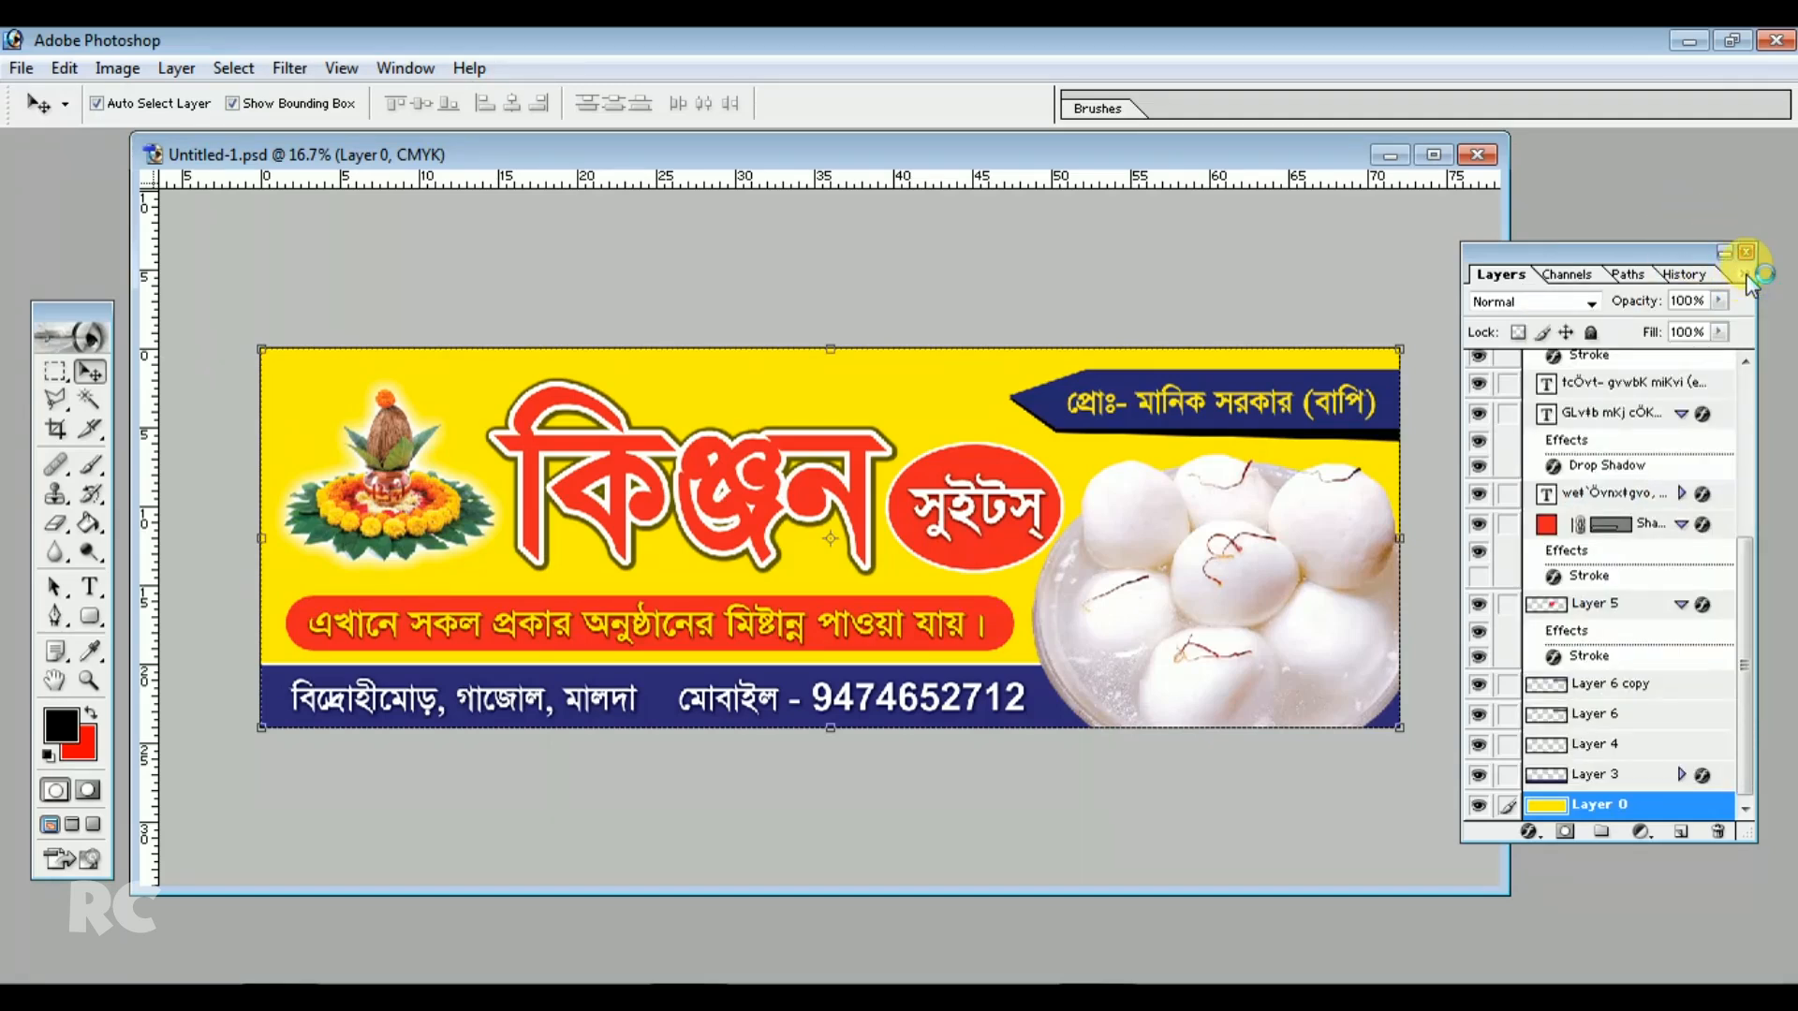
click(1746, 274)
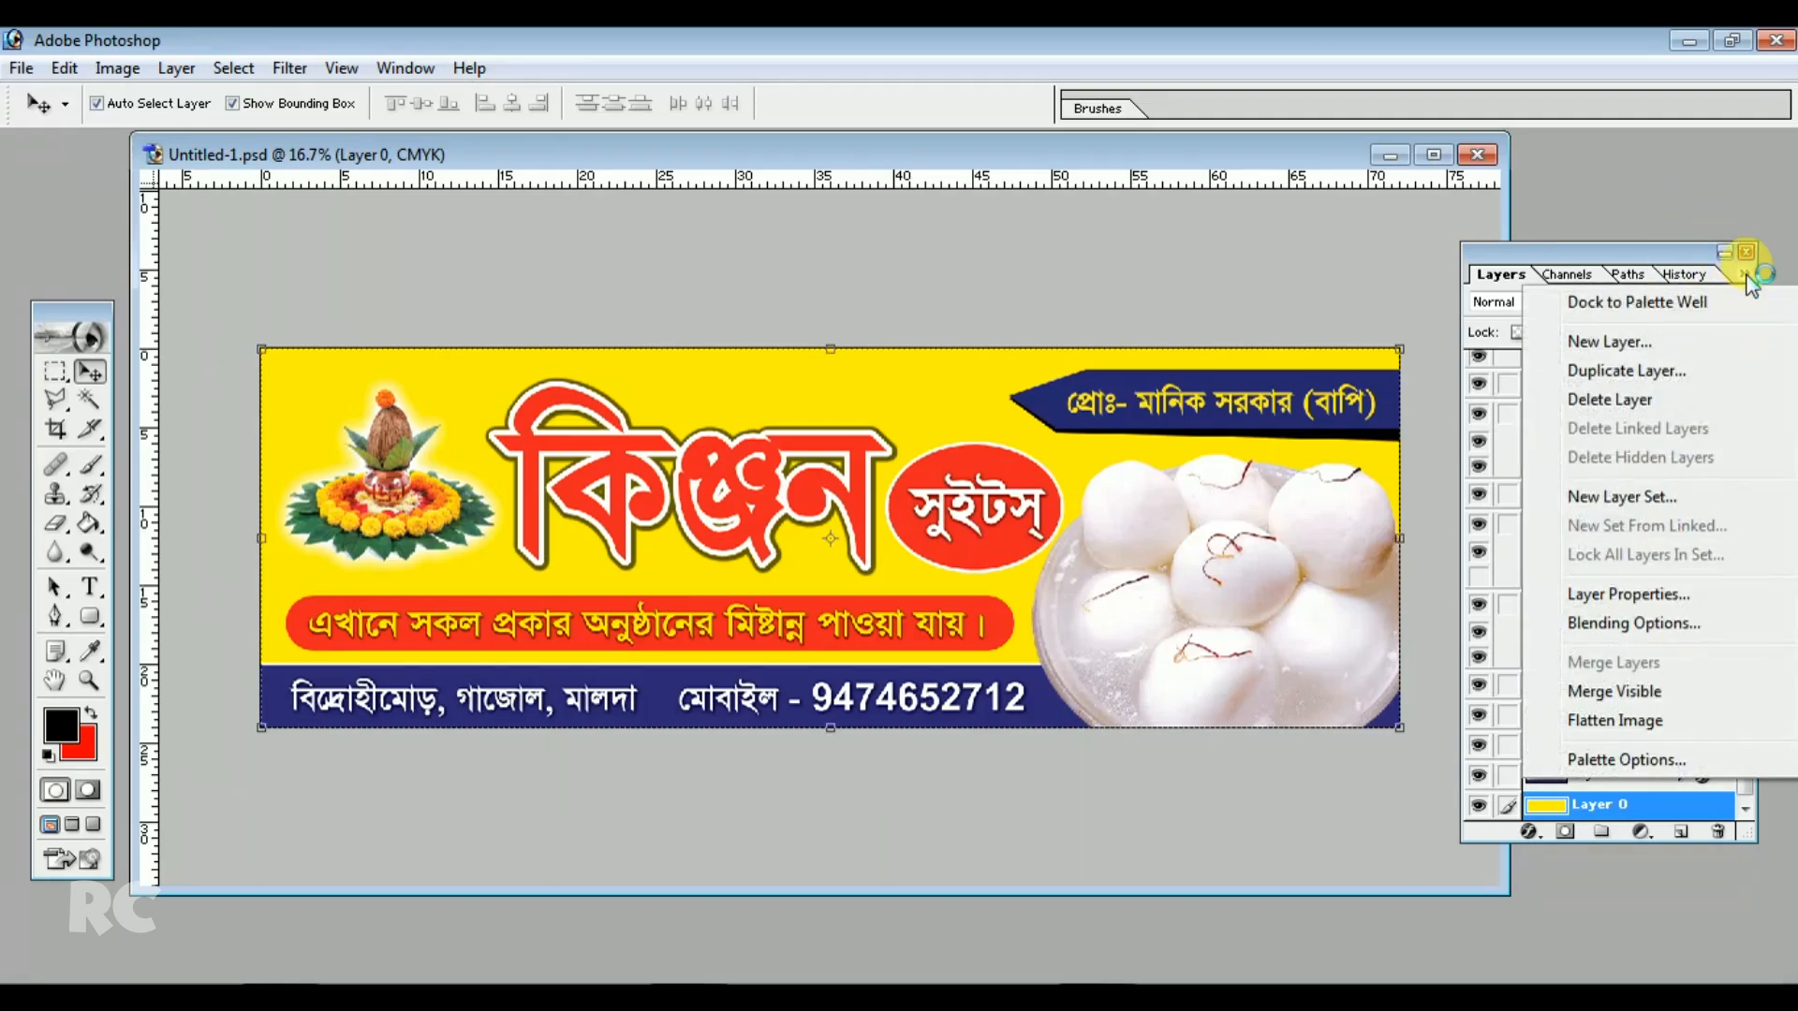
click(1656, 723)
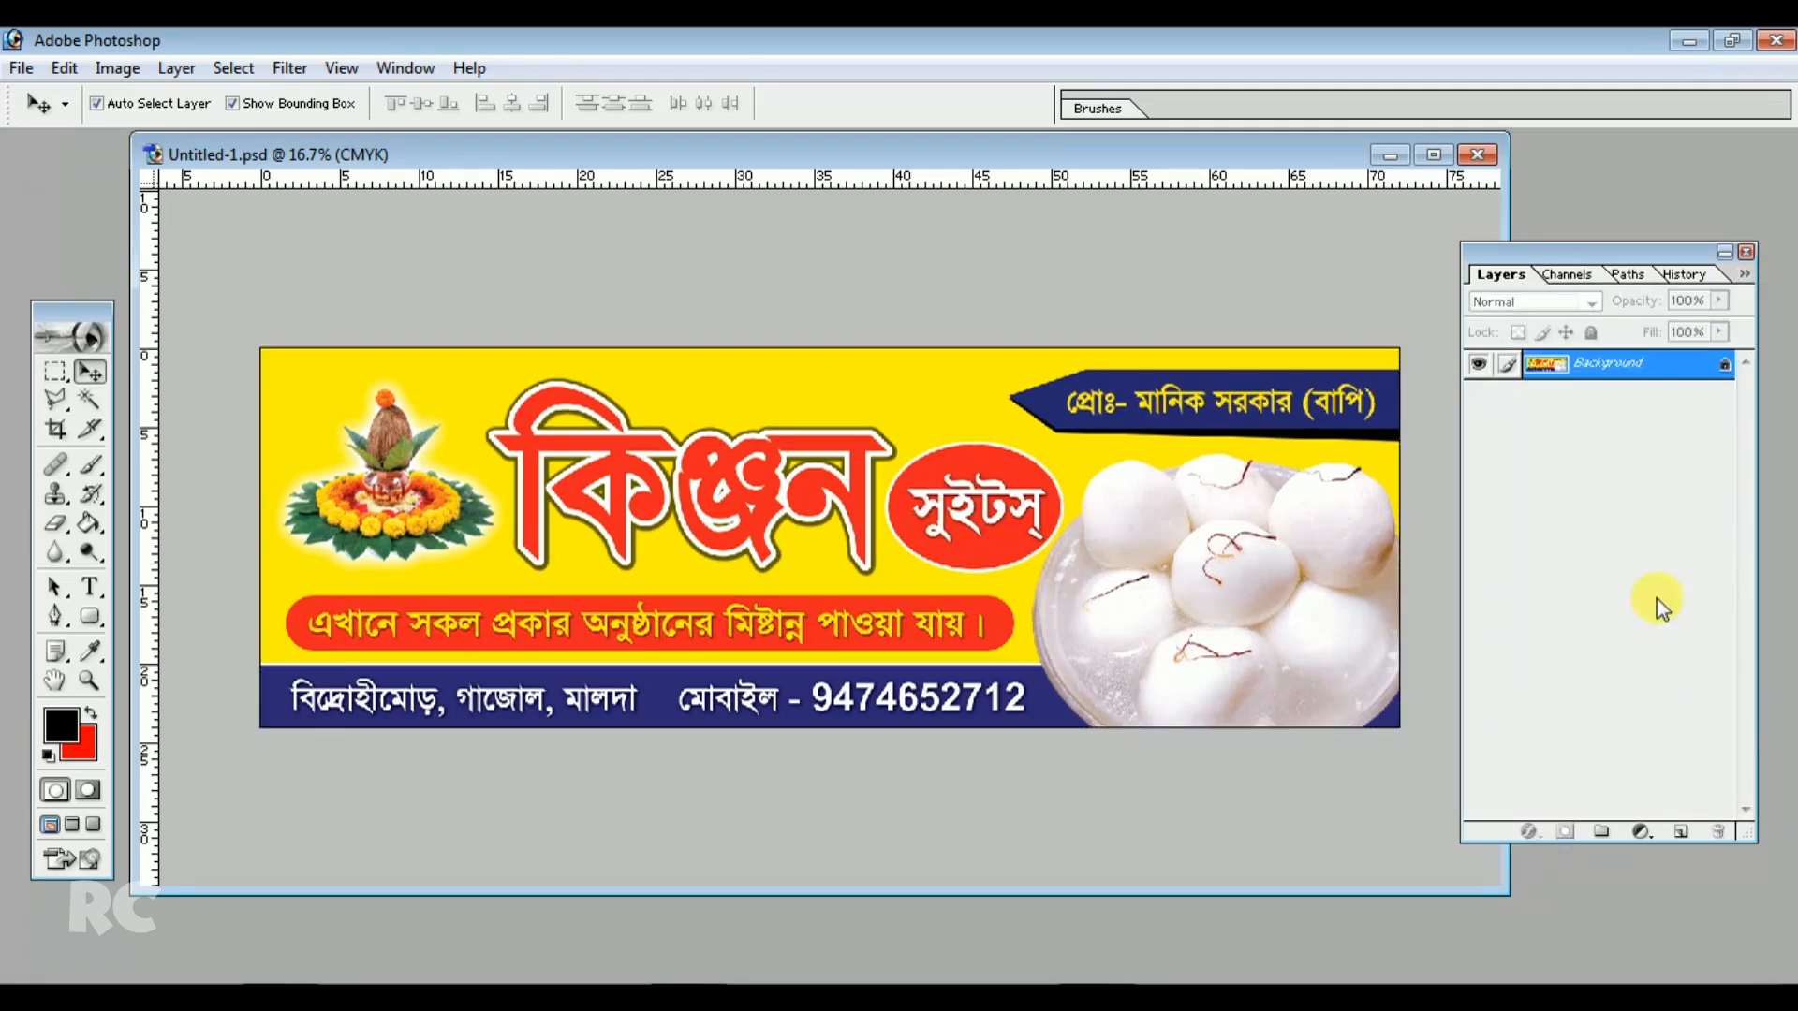
Convert the background into Layer 0 and add a 16 px black Stroke positioned Inside as a border
double_click(1697, 371)
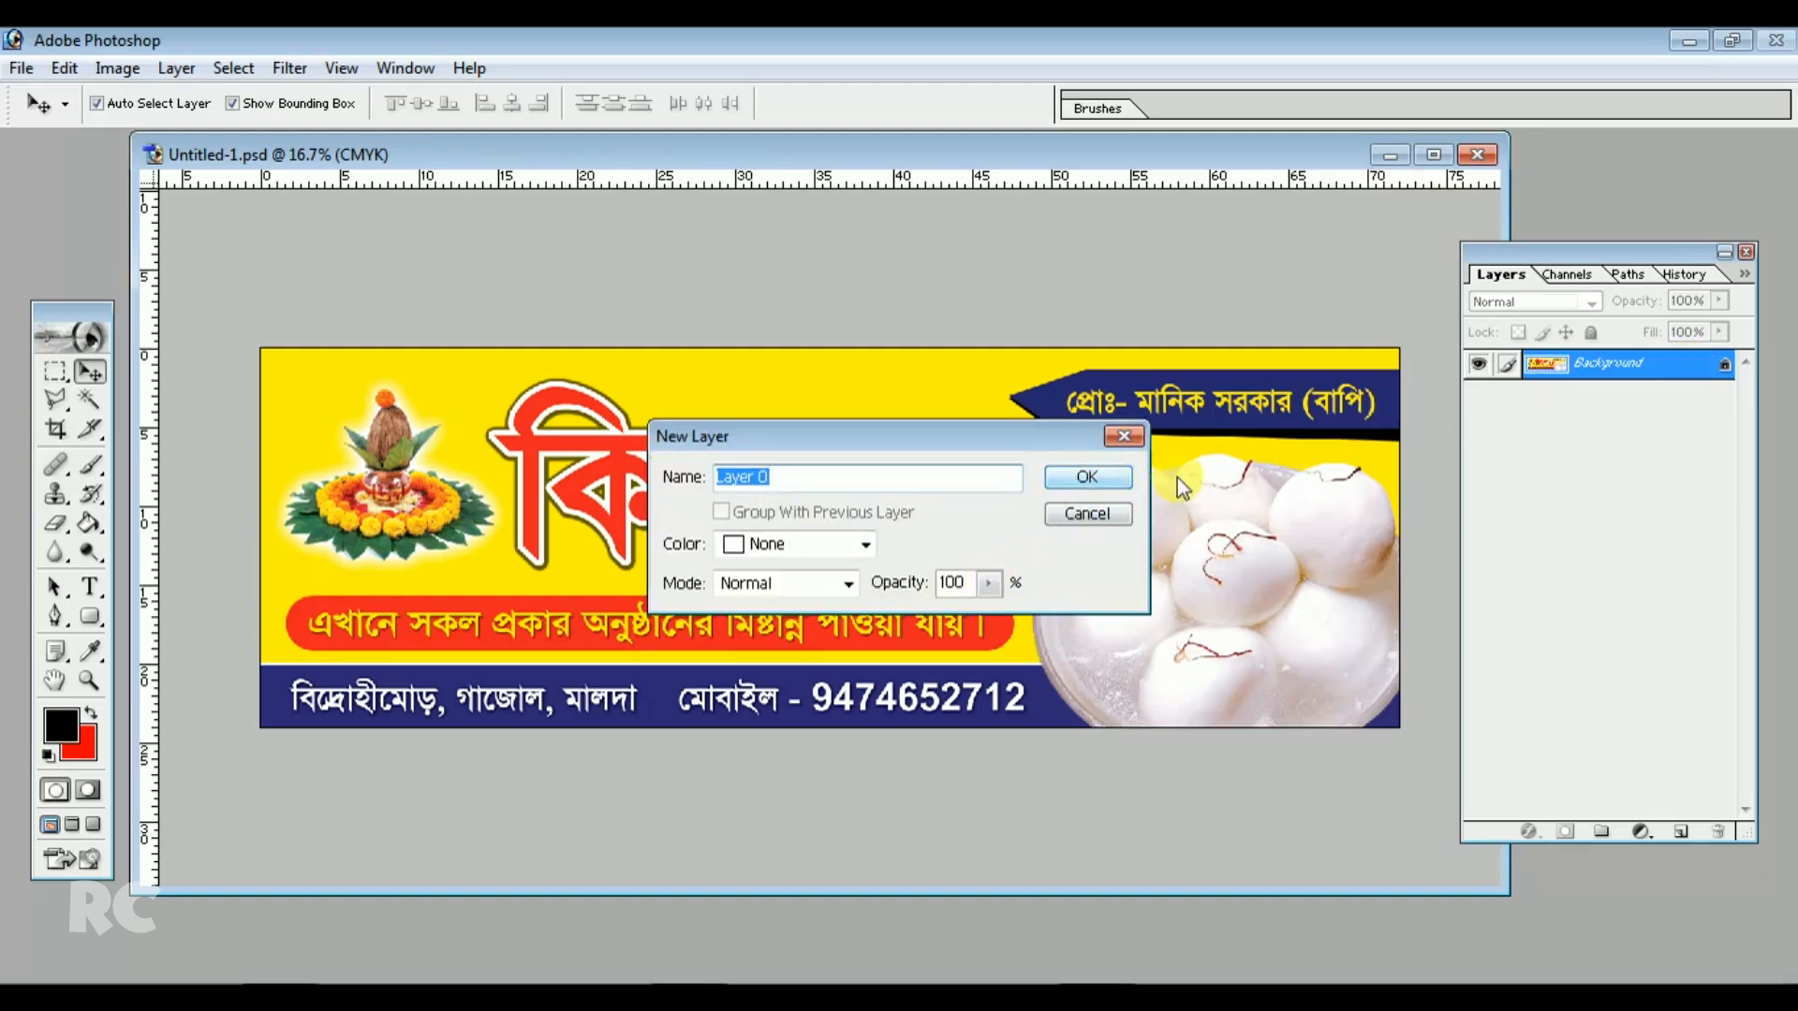
click(1065, 485)
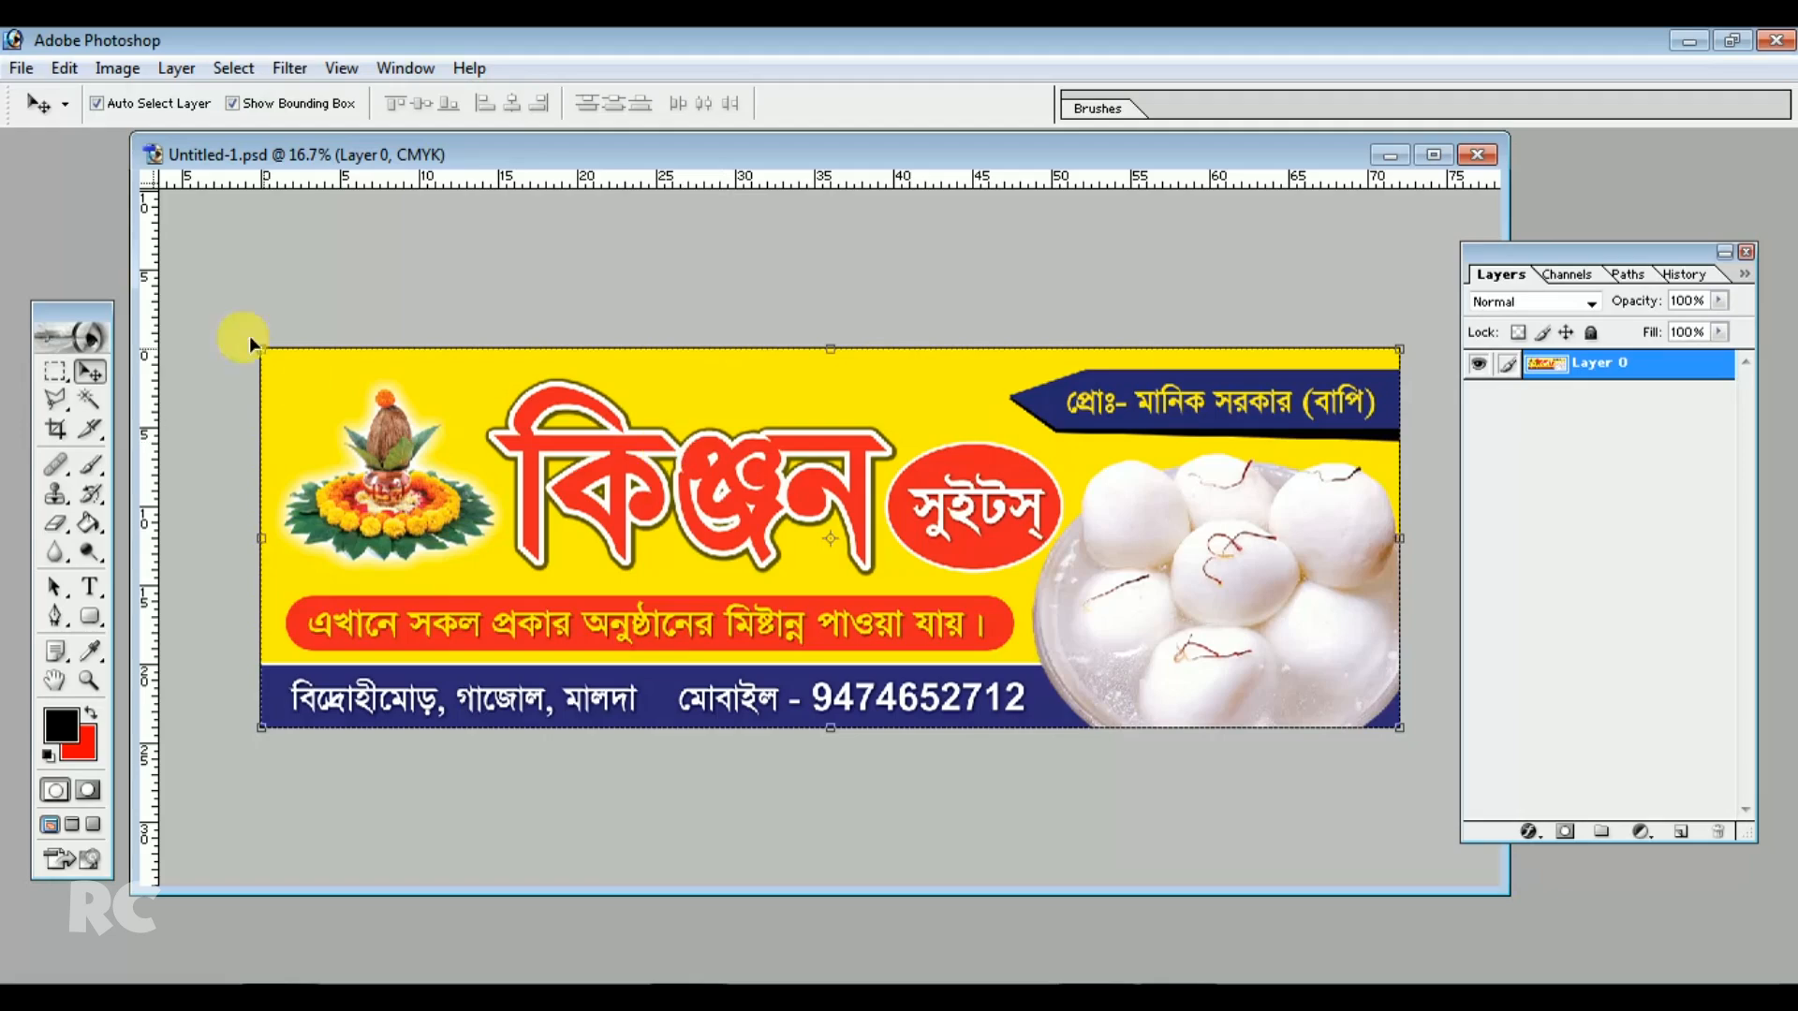
click(178, 68)
mouse_move(208, 224)
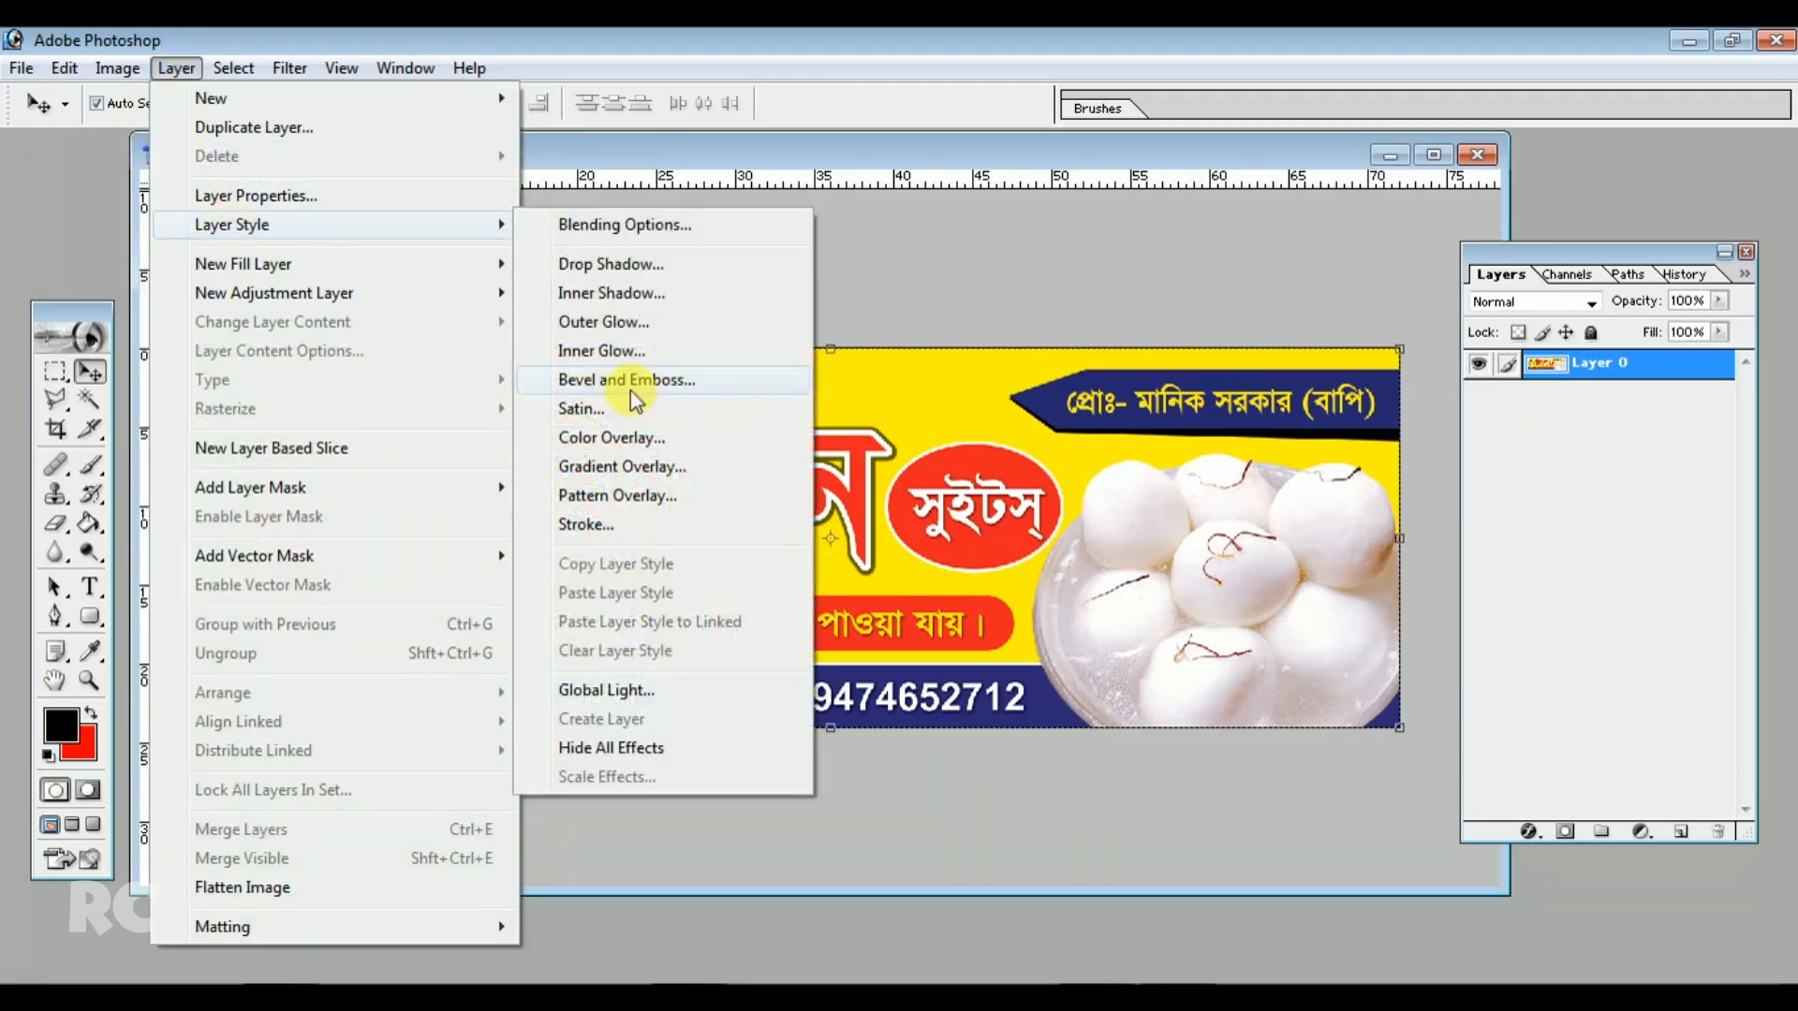
click(613, 526)
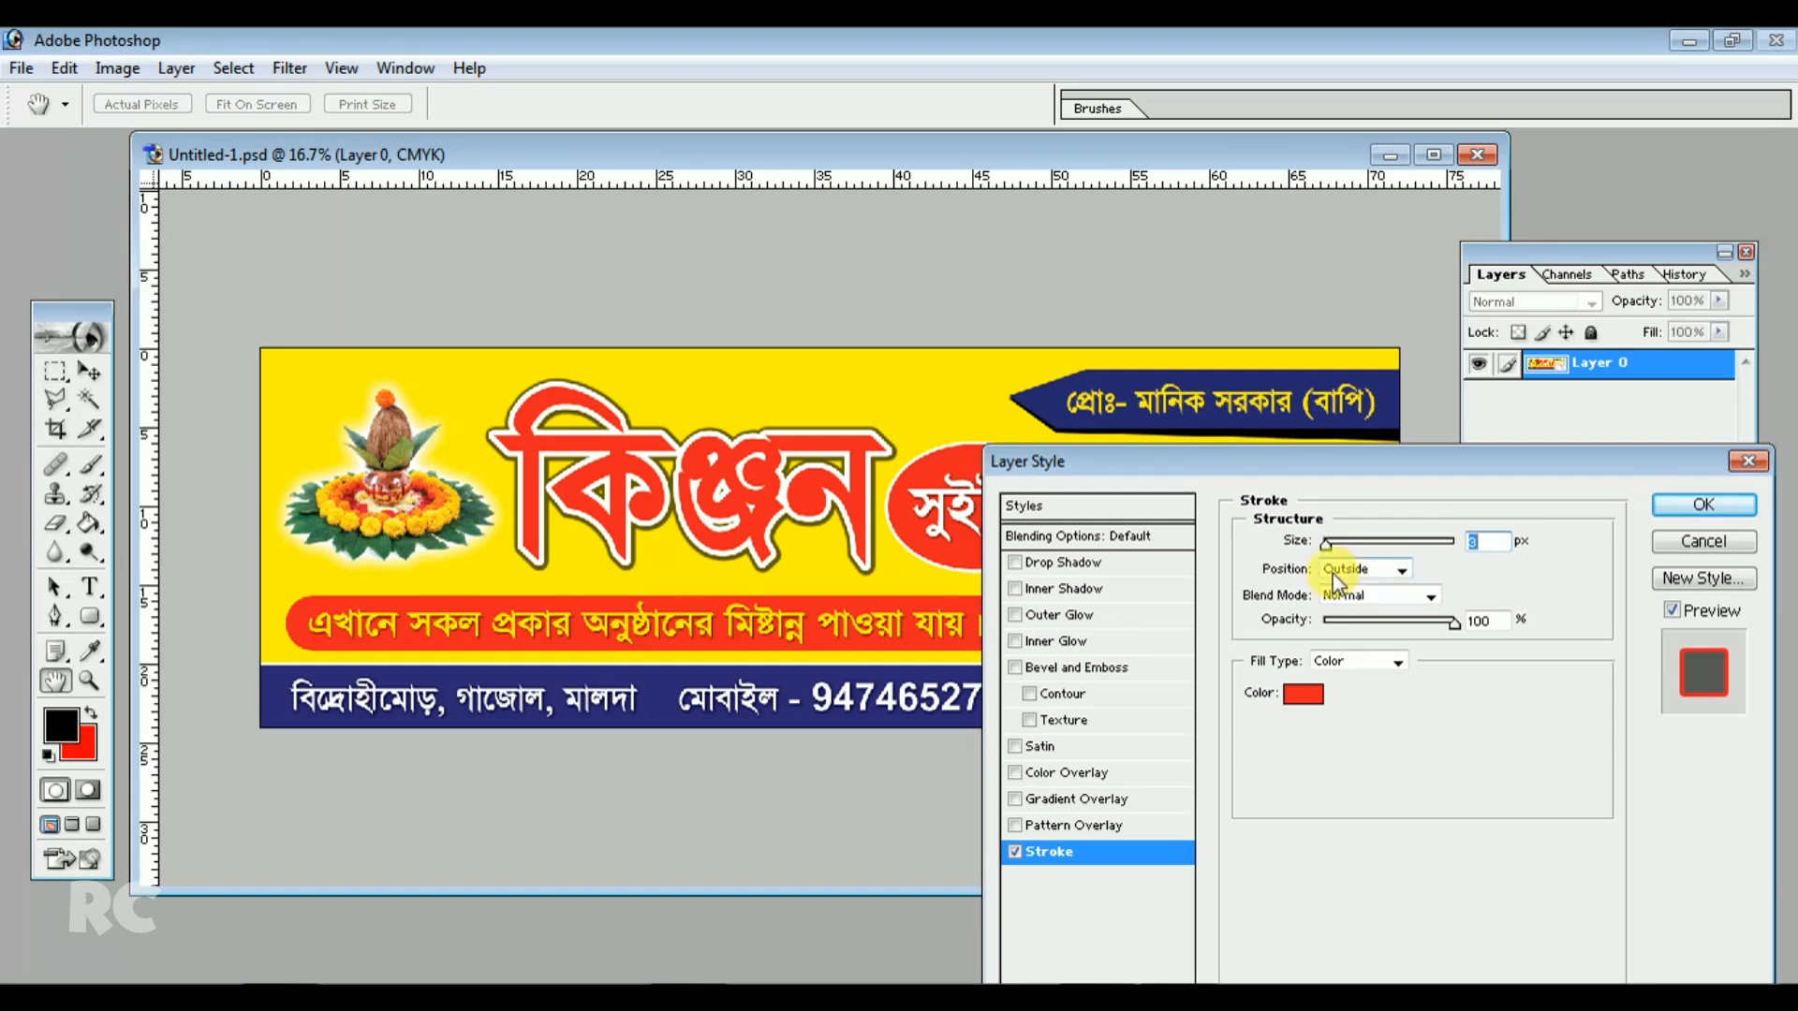
click(1362, 568)
click(1358, 608)
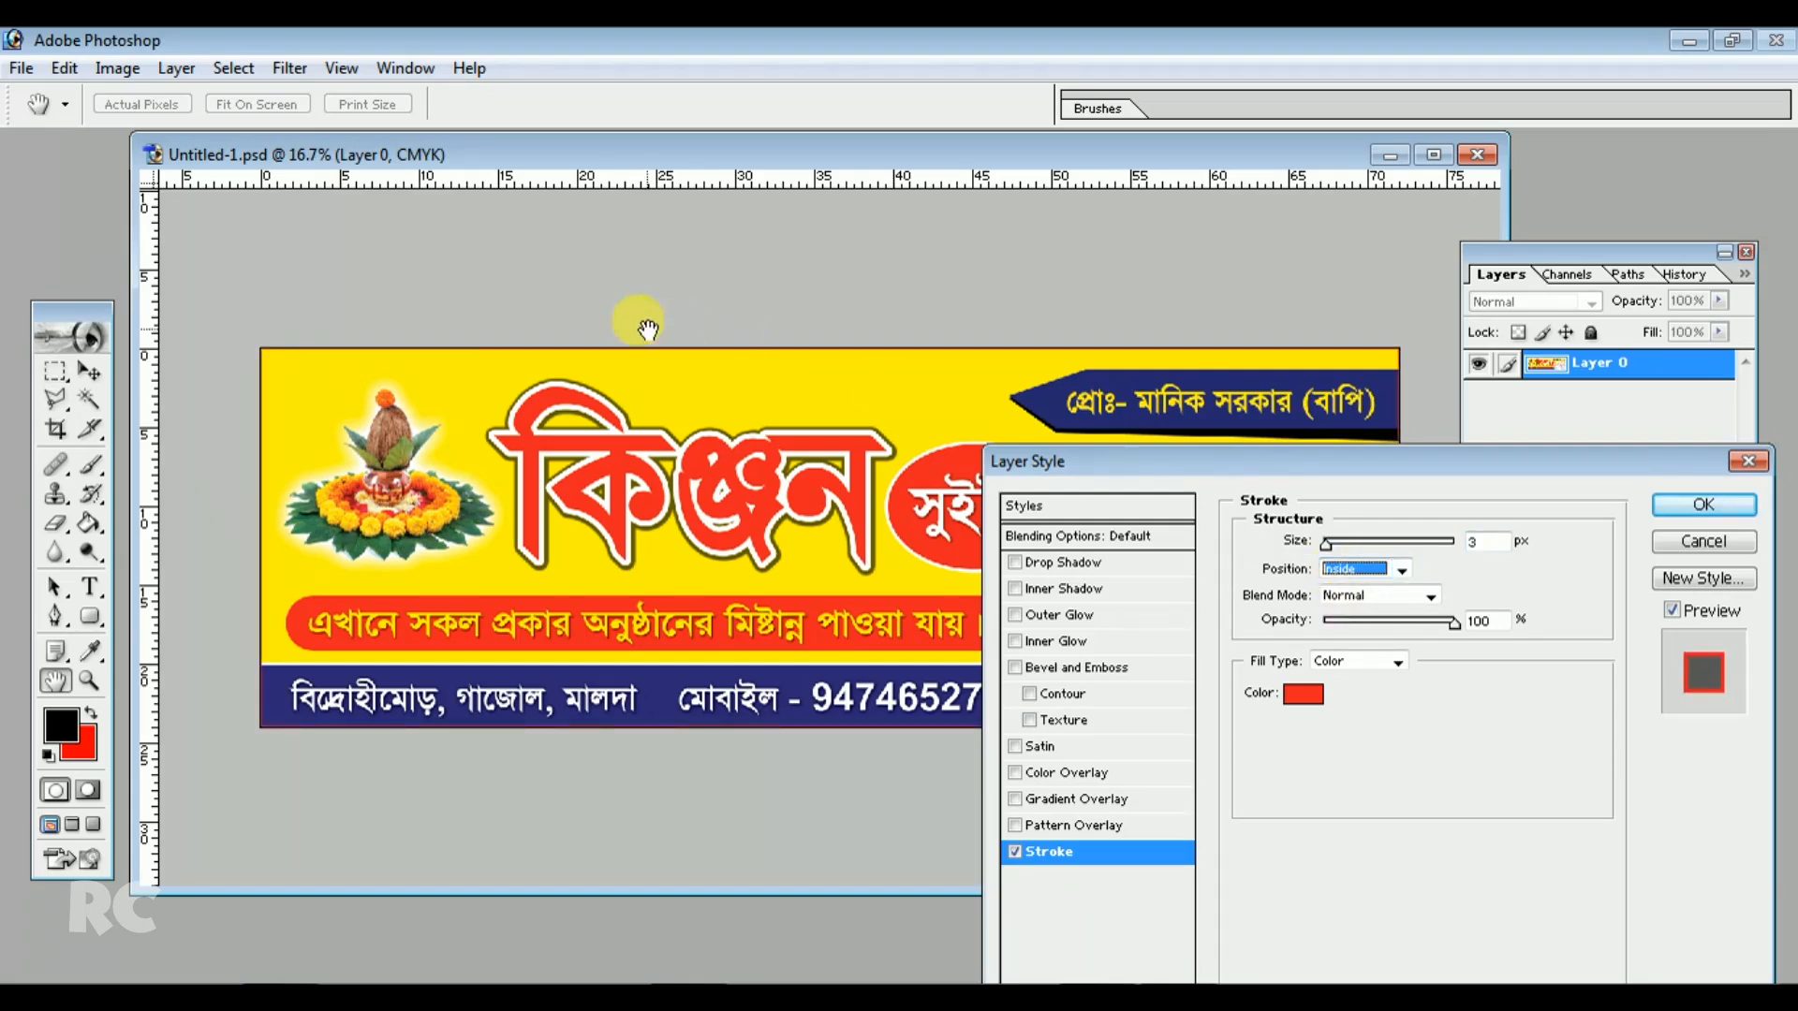
click(1302, 694)
click(847, 696)
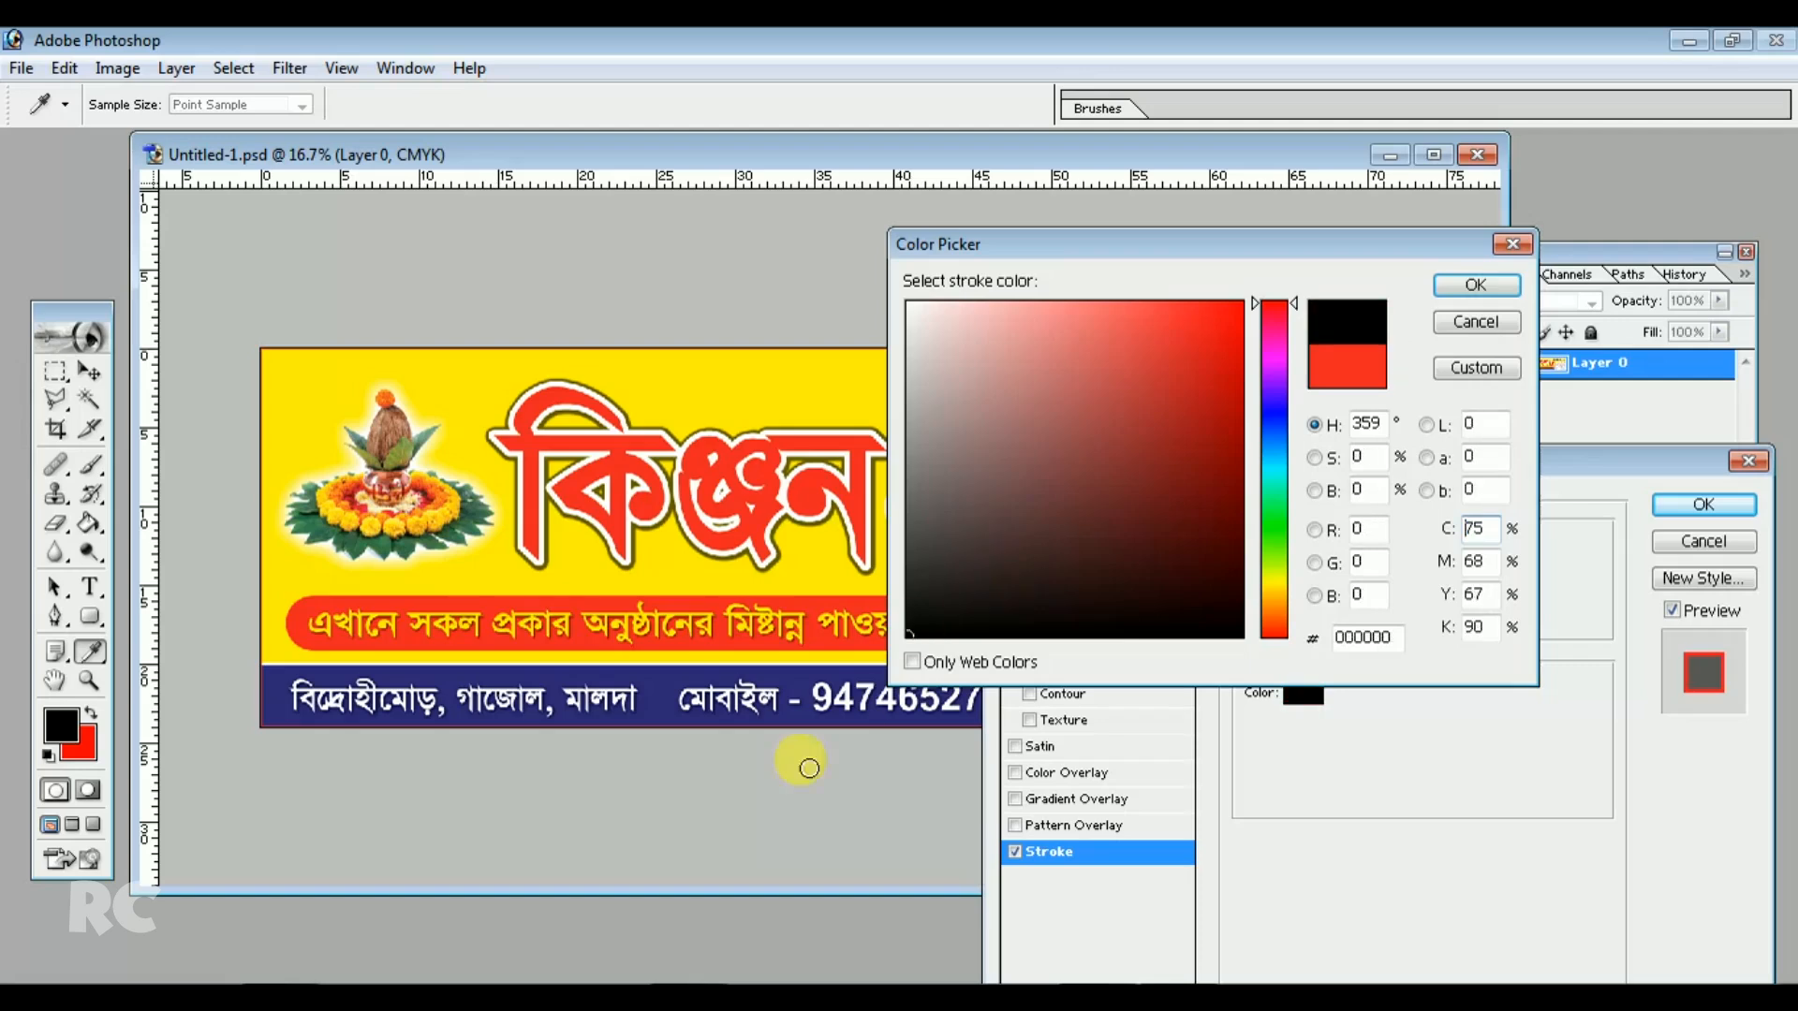
click(1476, 284)
text(16)
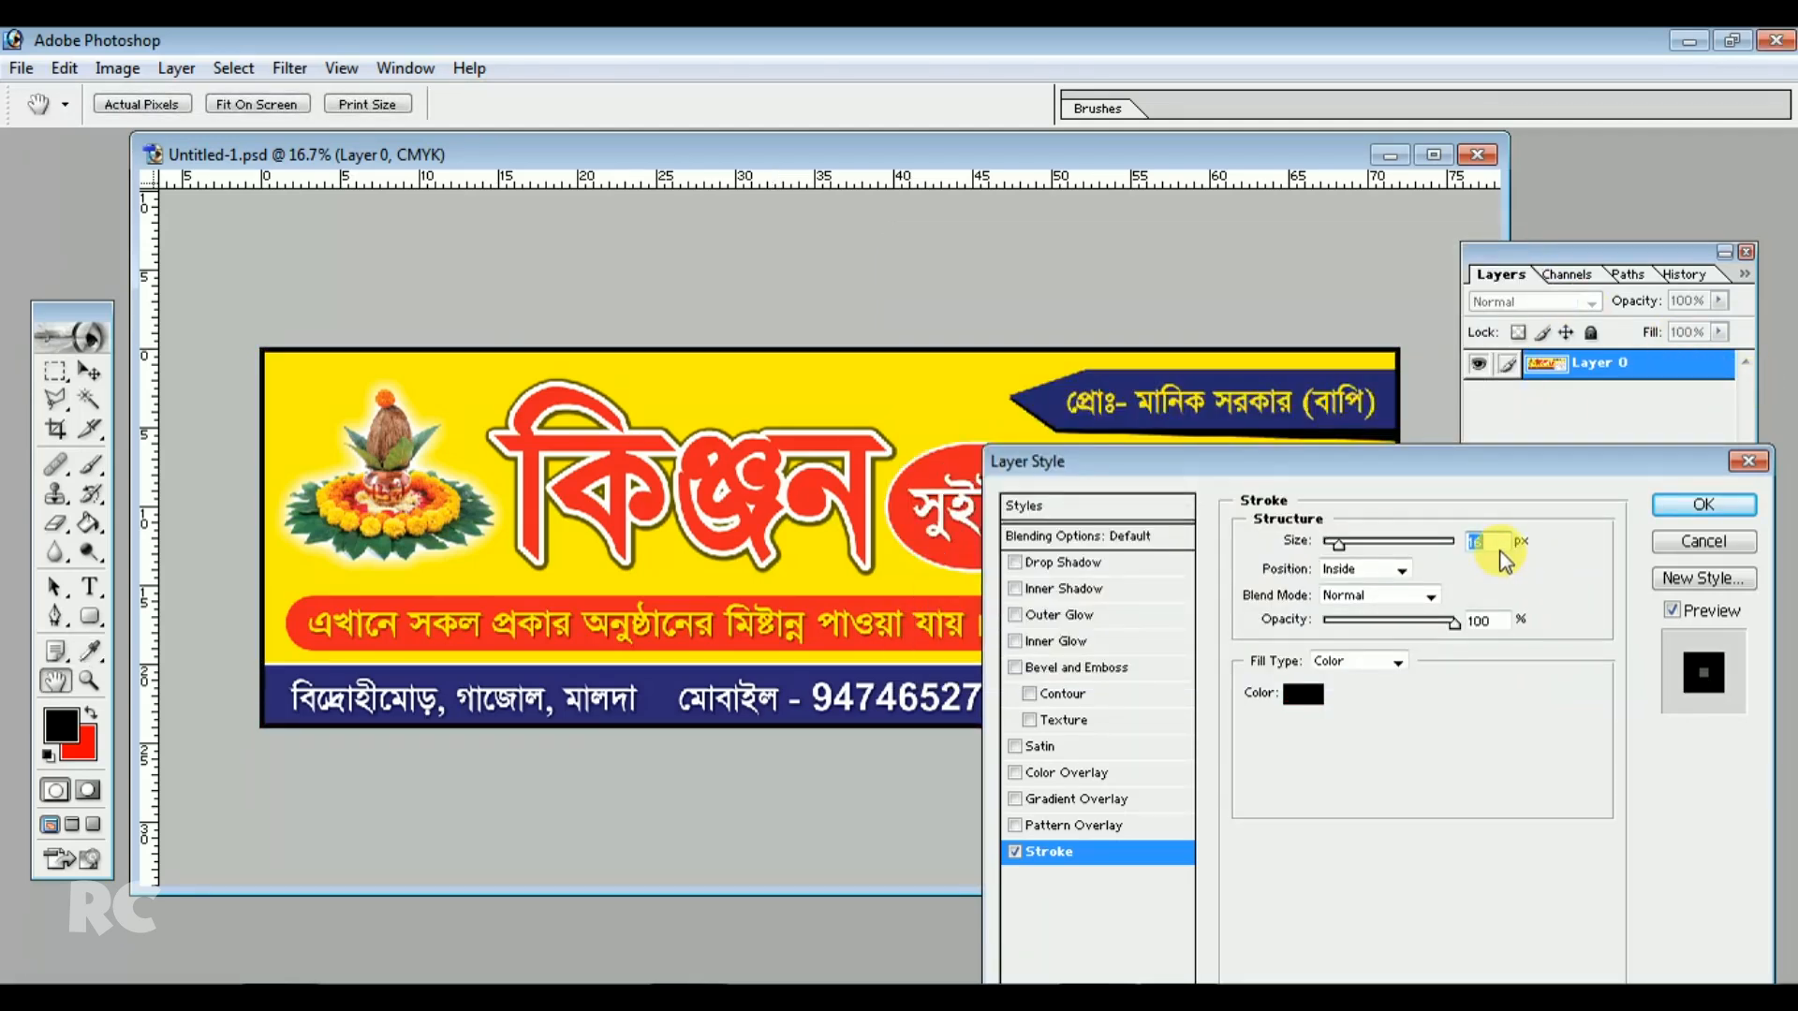
drag(1496, 457, 1504, 674)
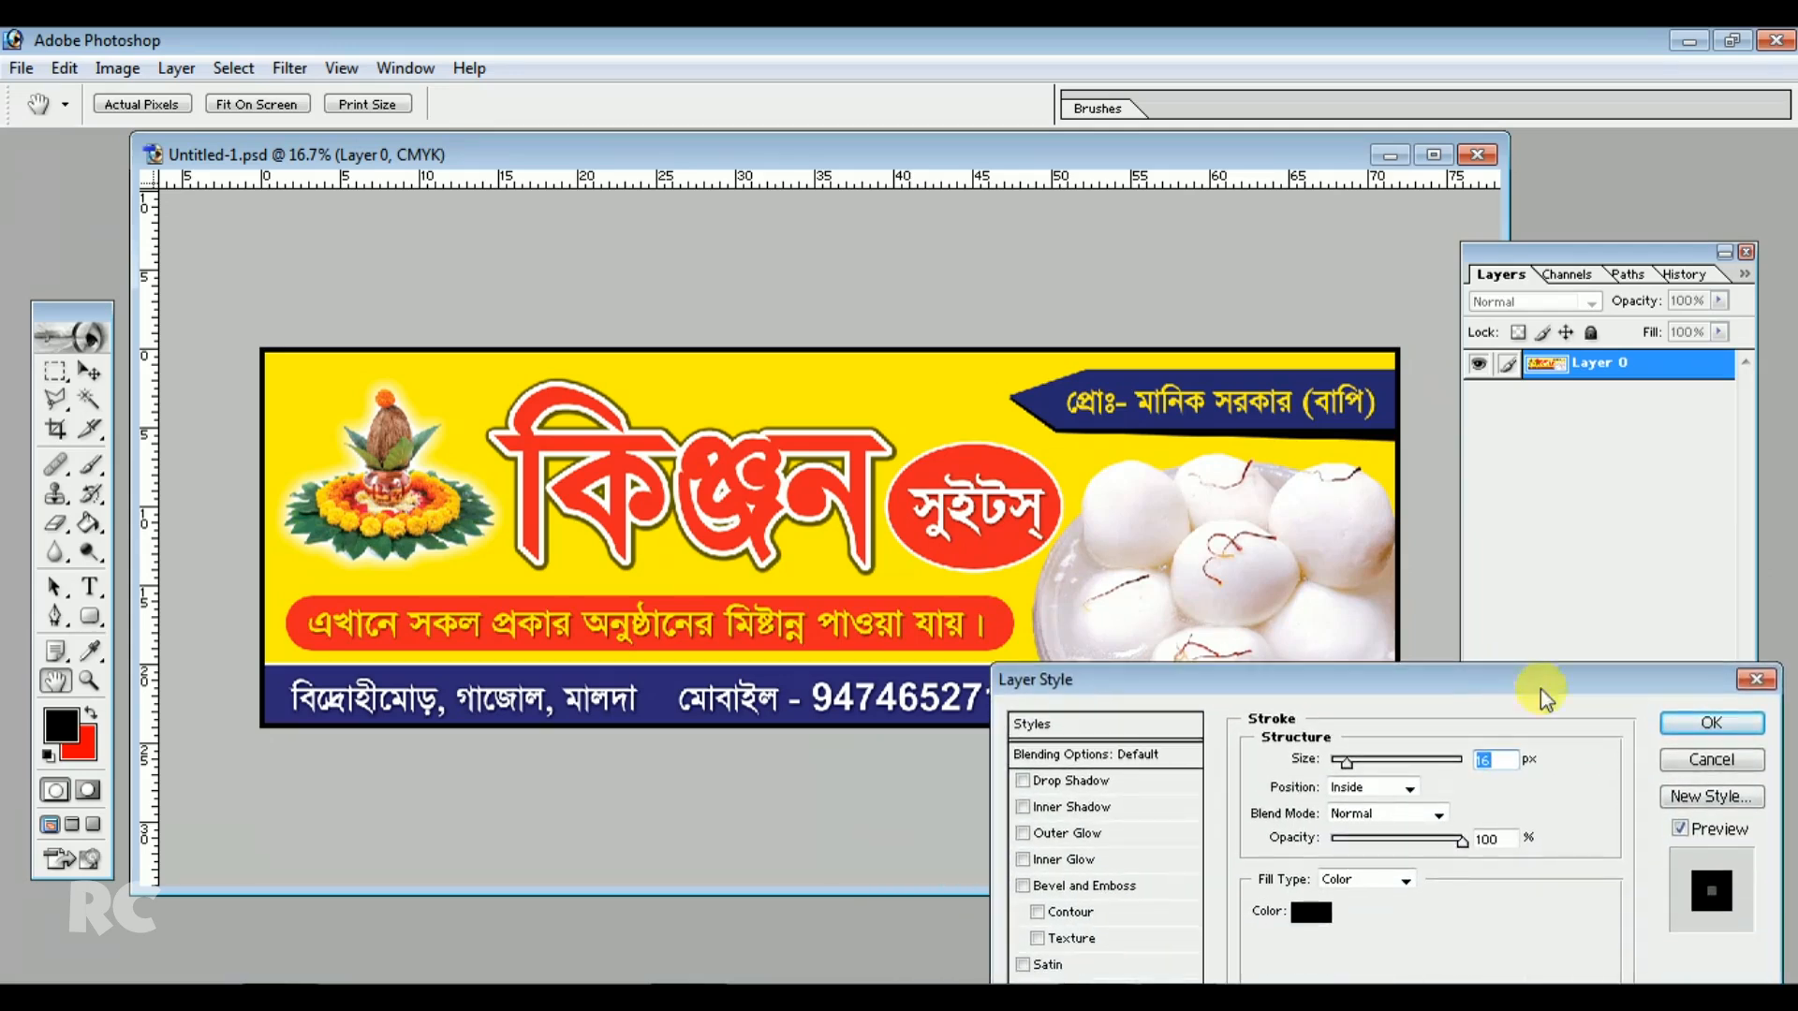
key(Down)
click(1693, 723)
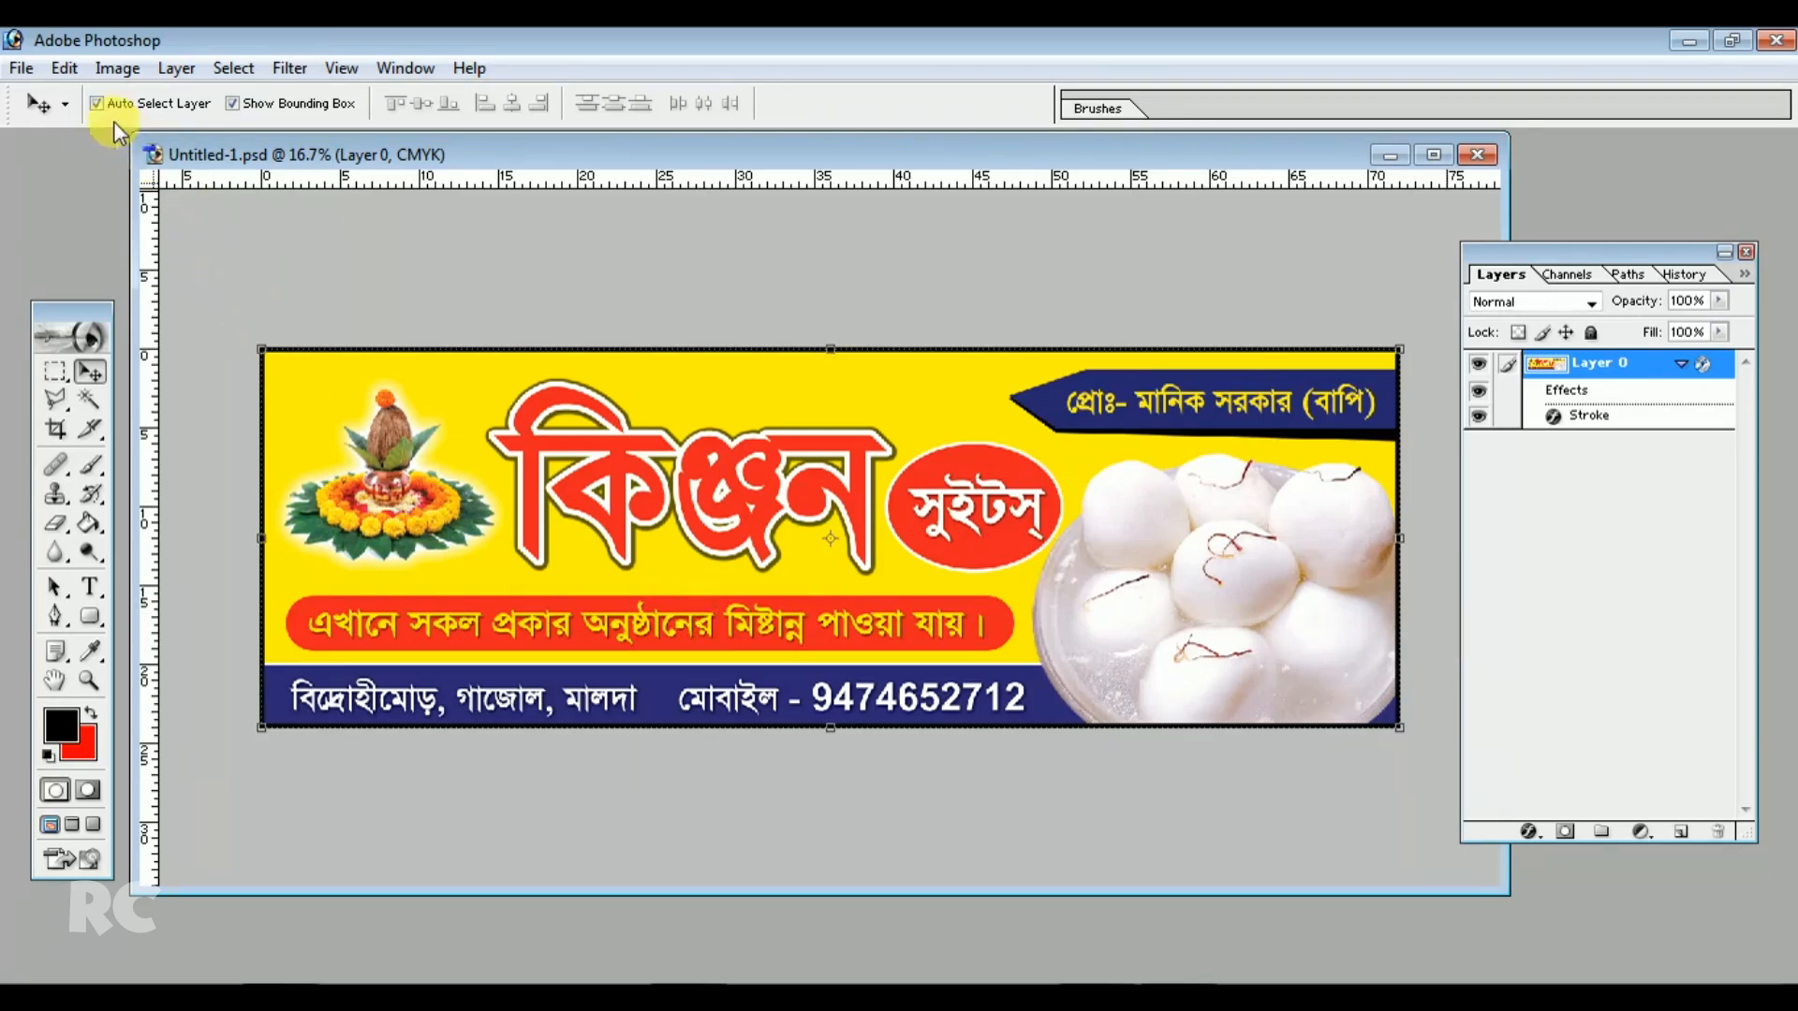
Save a JPEG copy of the banner named Kinjan 6X on the Desktop at Maximum quality 12, Baseline Standard
click(21, 67)
click(68, 315)
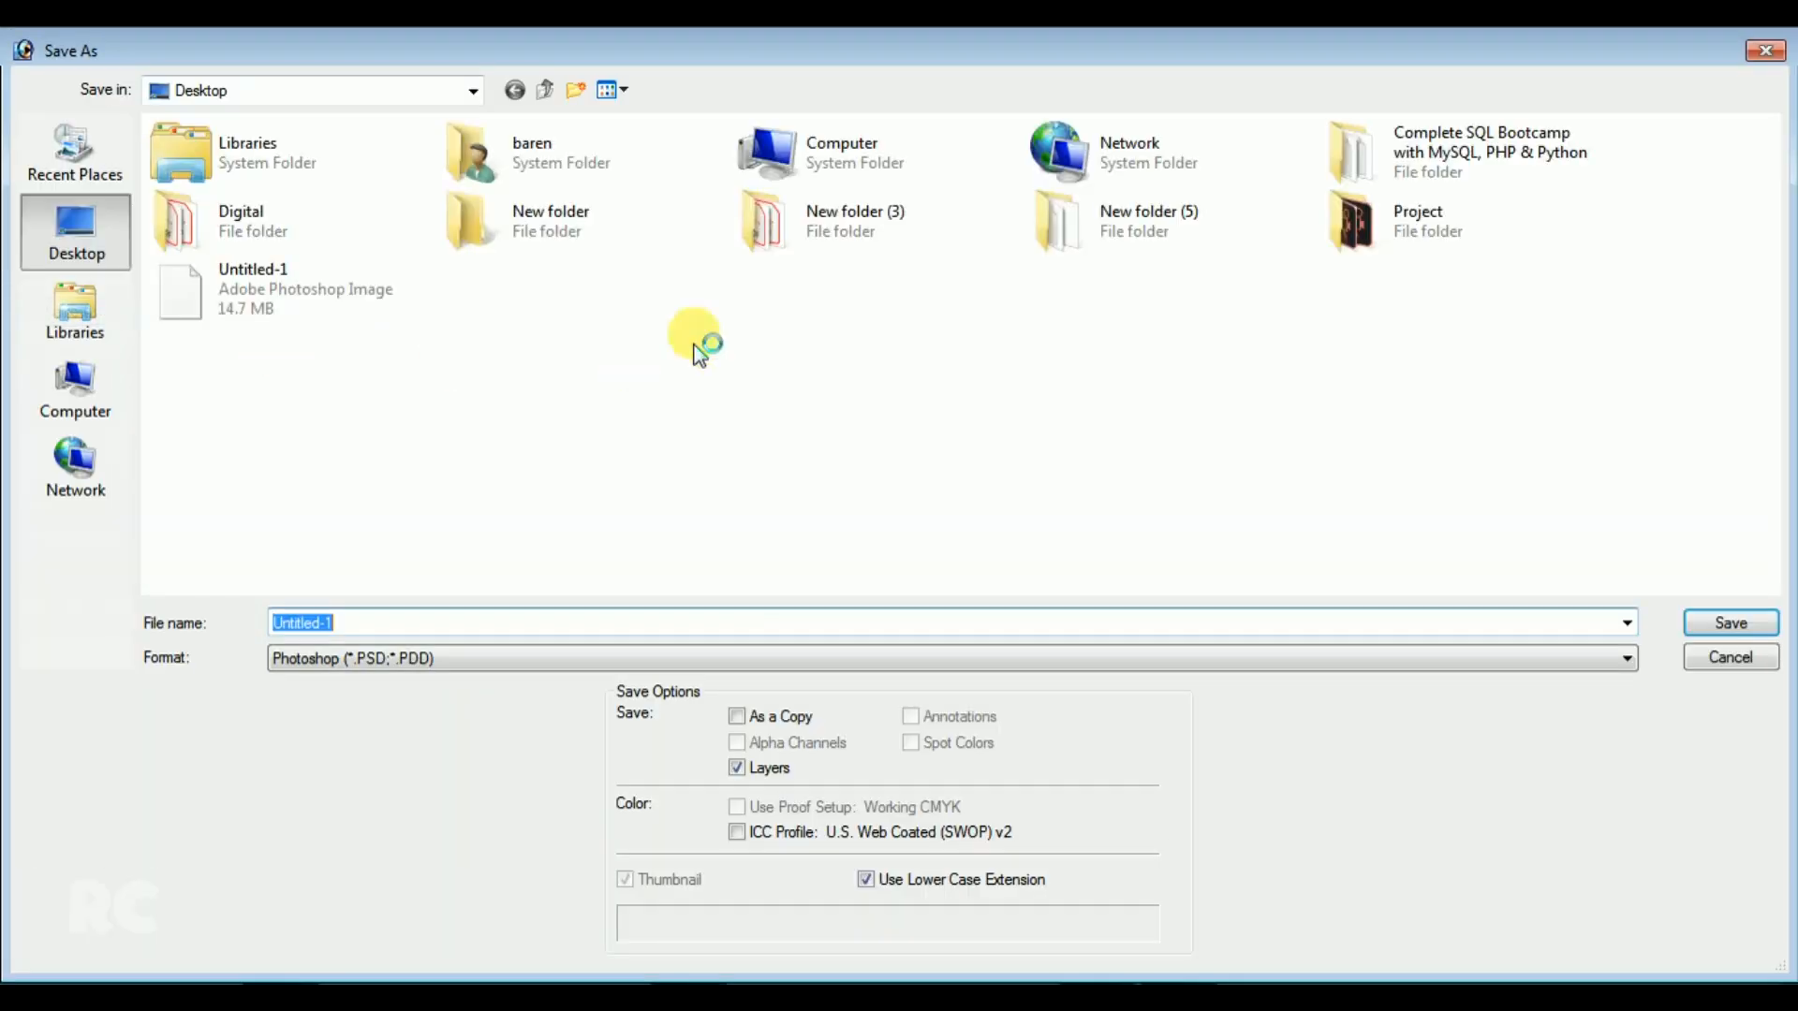
click(391, 660)
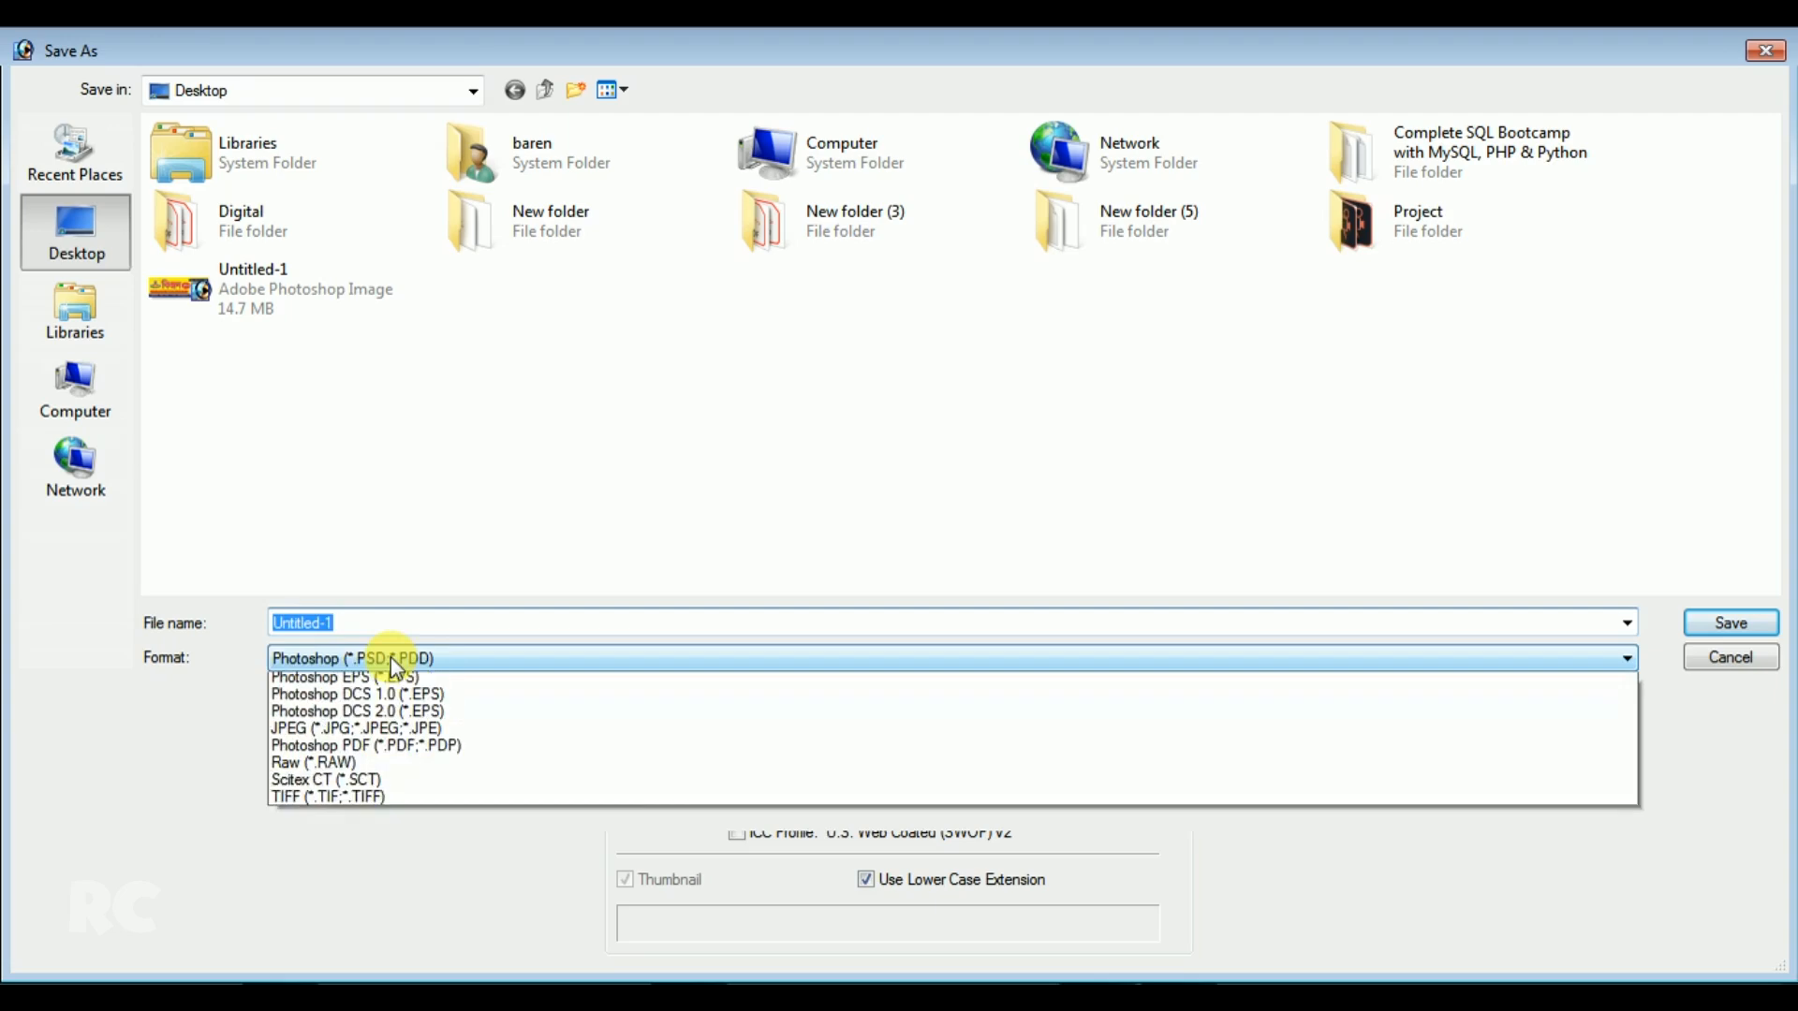
click(380, 747)
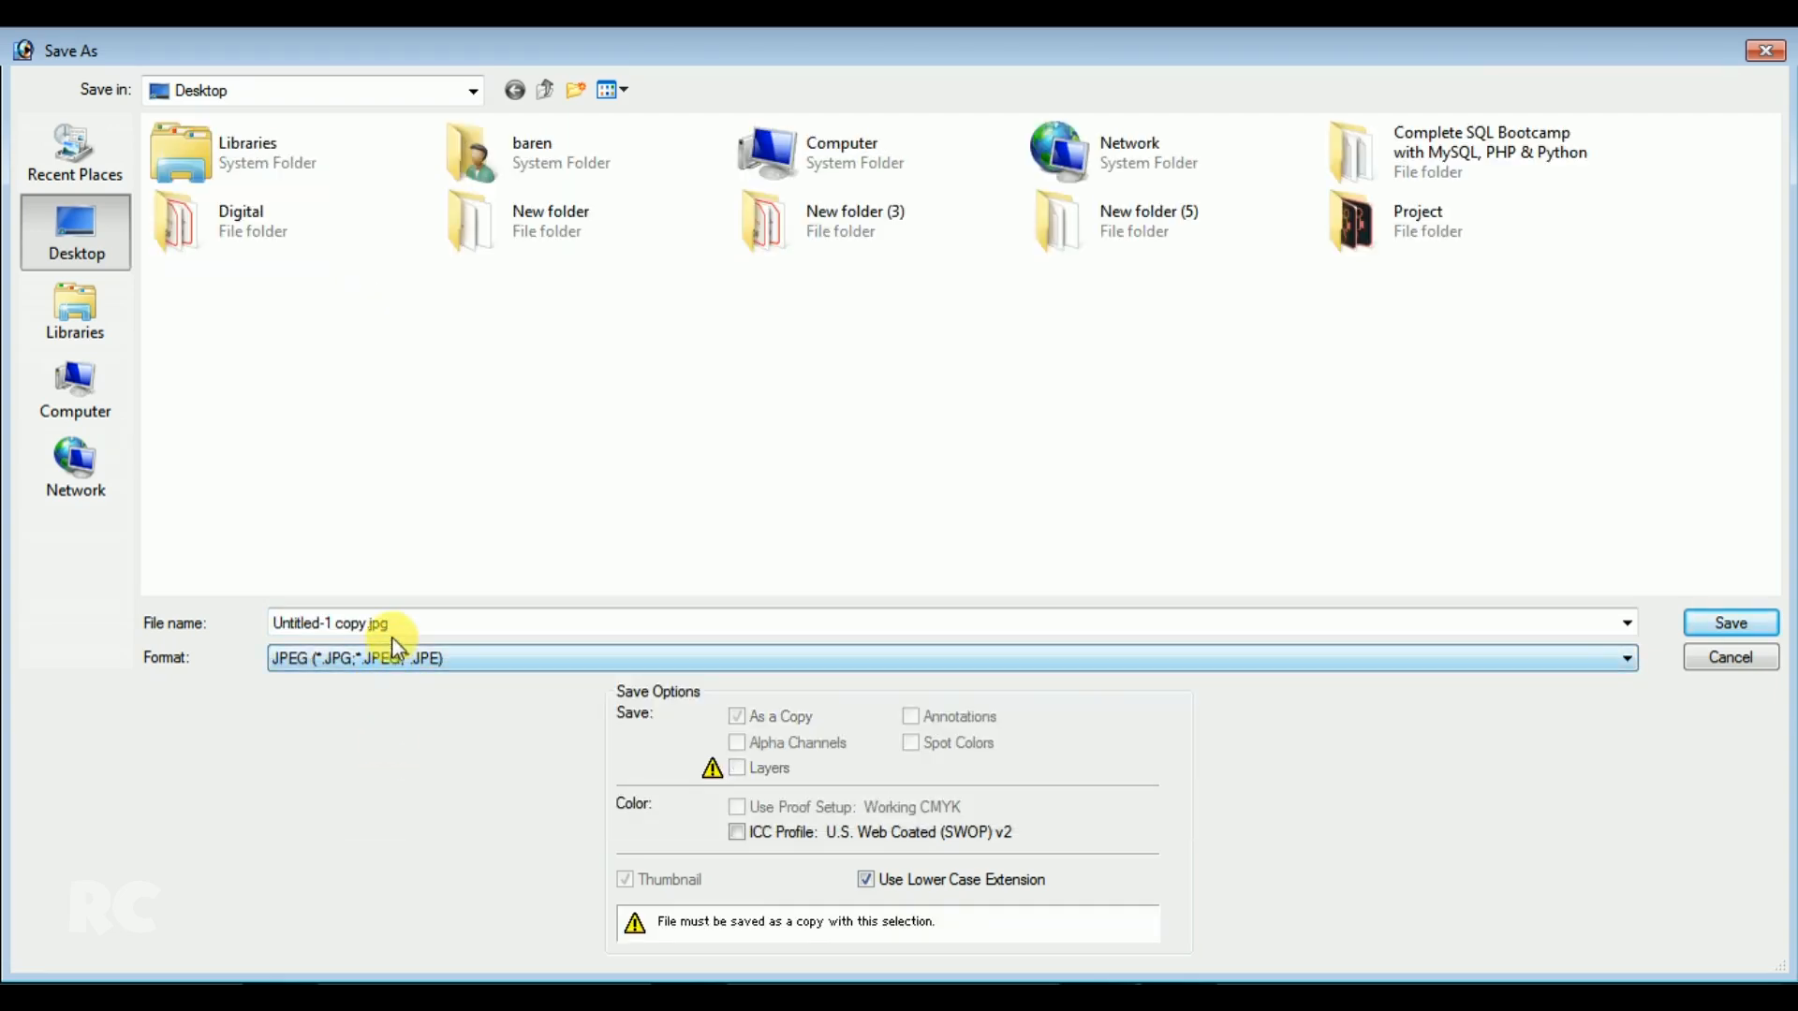
click(413, 622)
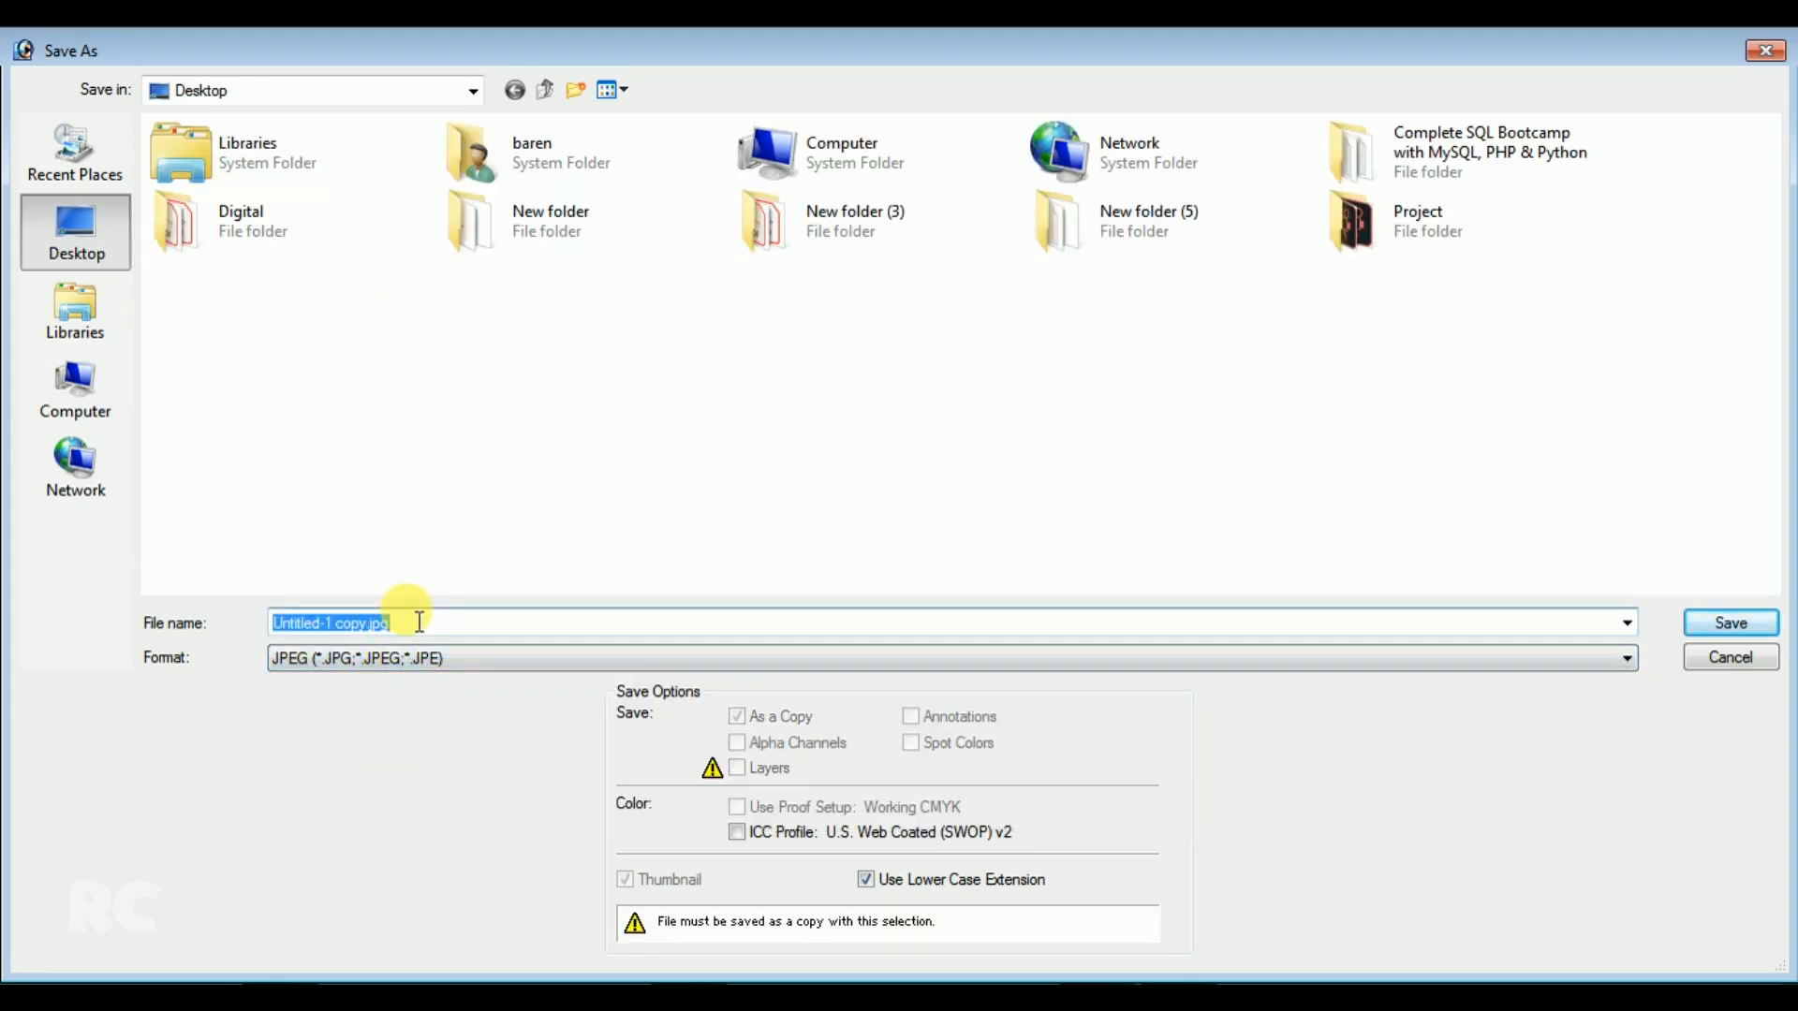
text(Ki)
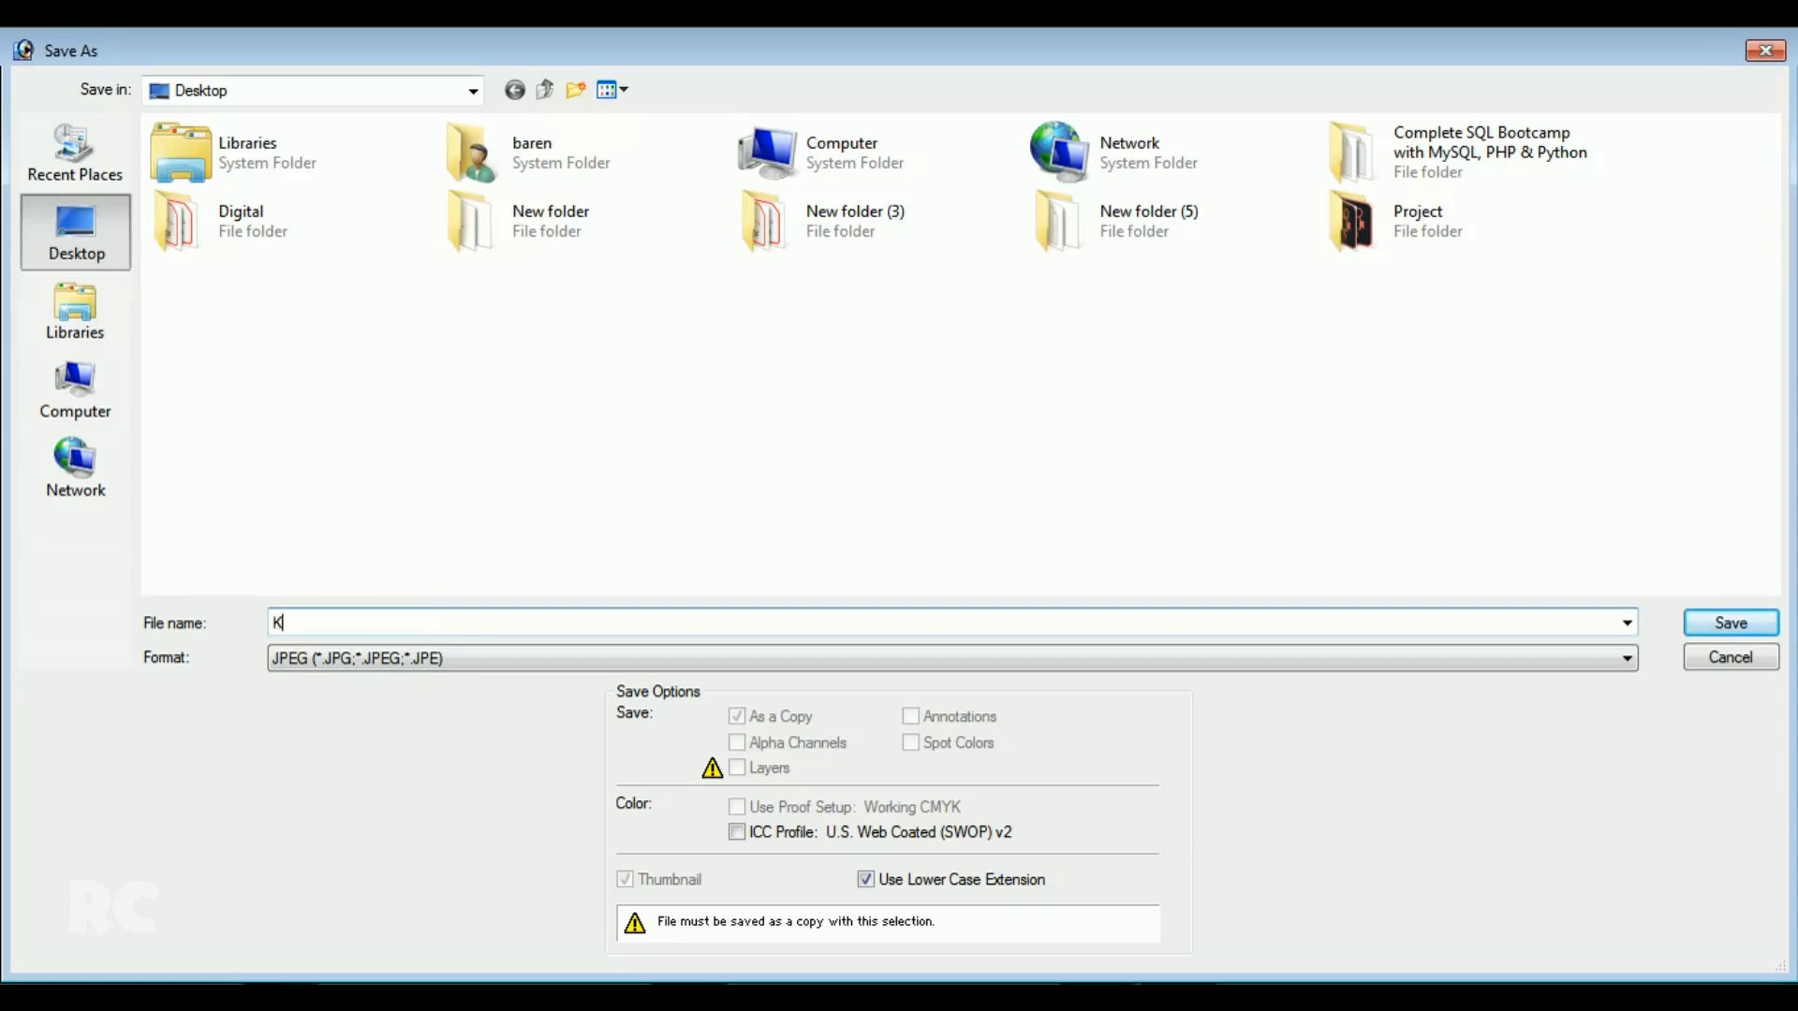
text(njan 6X2)
click(1723, 623)
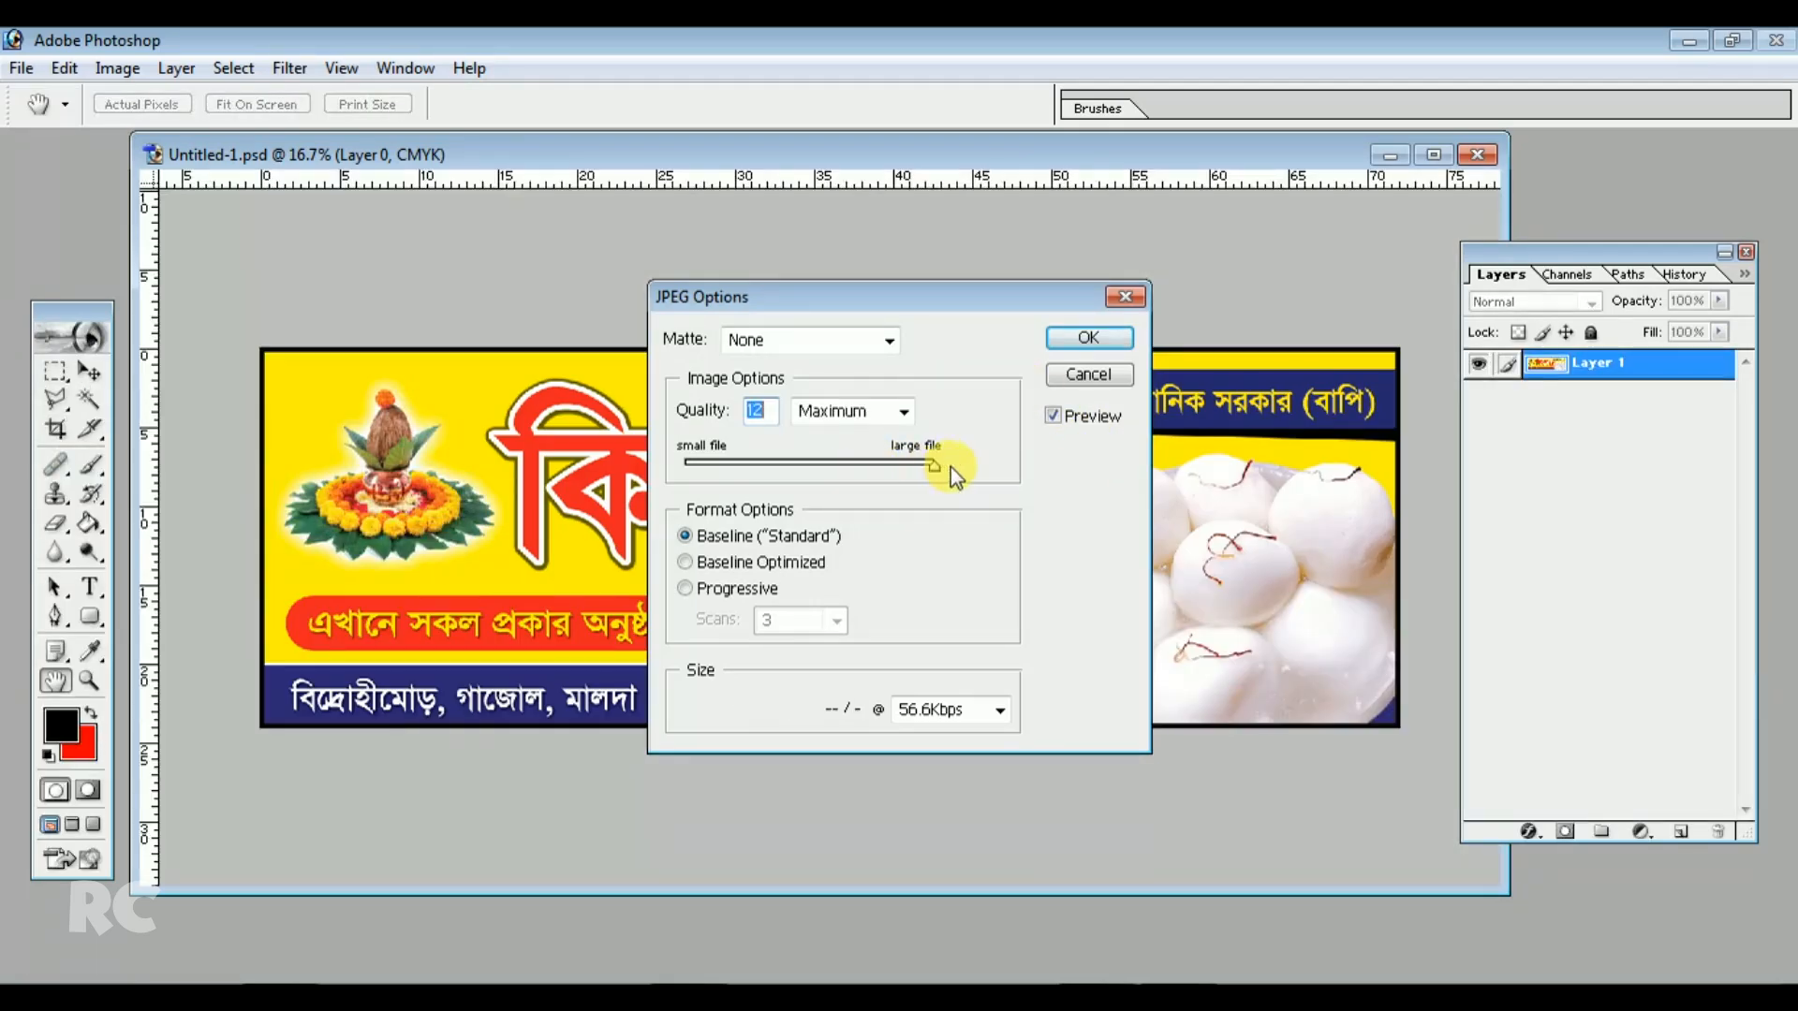
drag(987, 295, 978, 286)
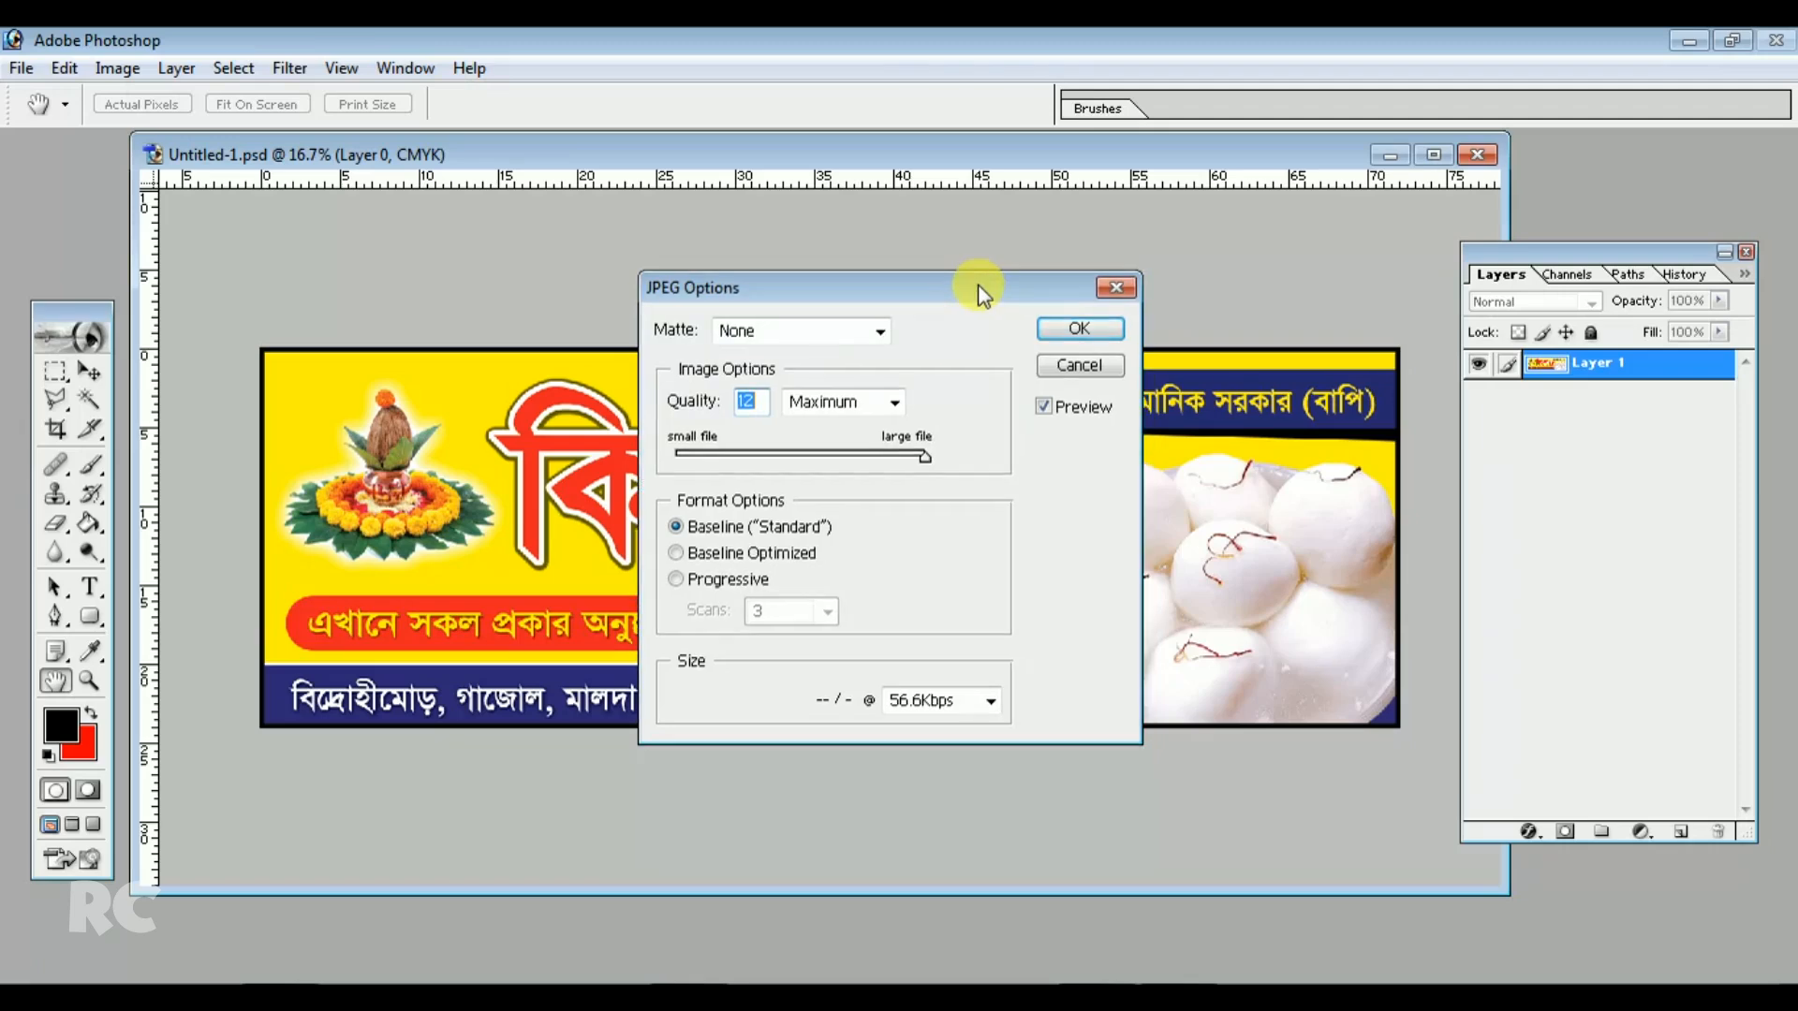
click(1079, 329)
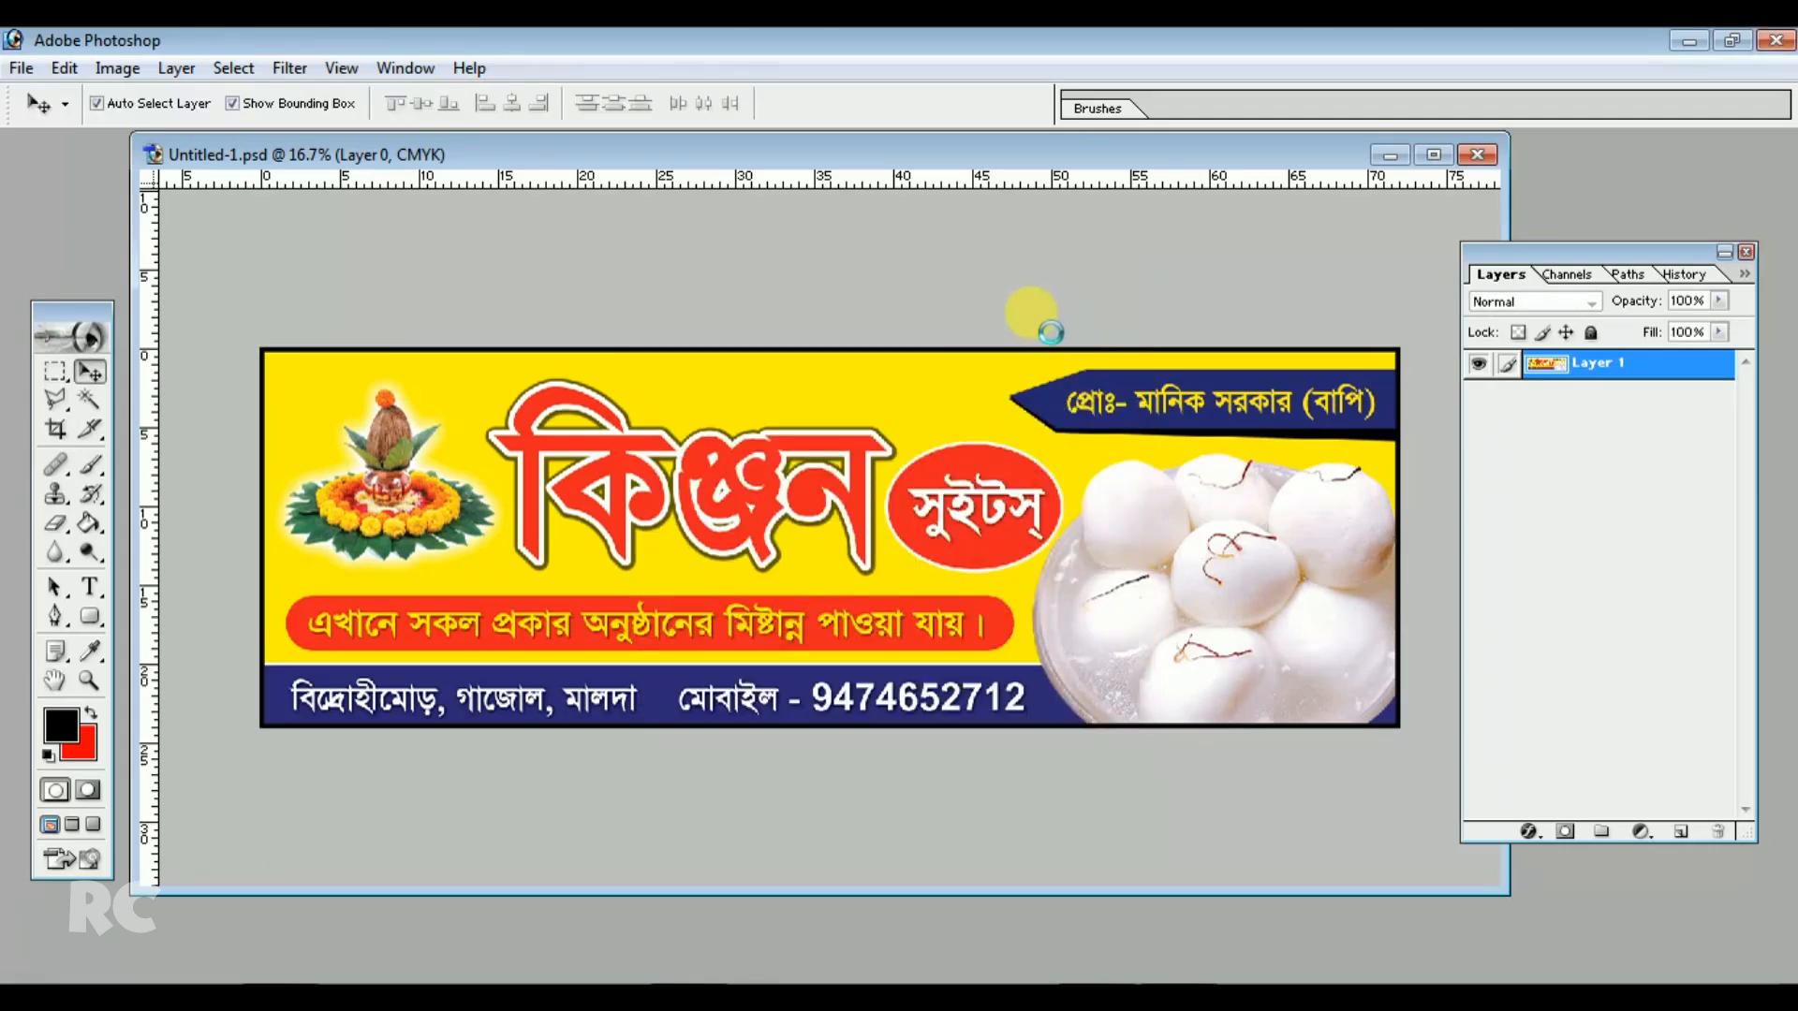